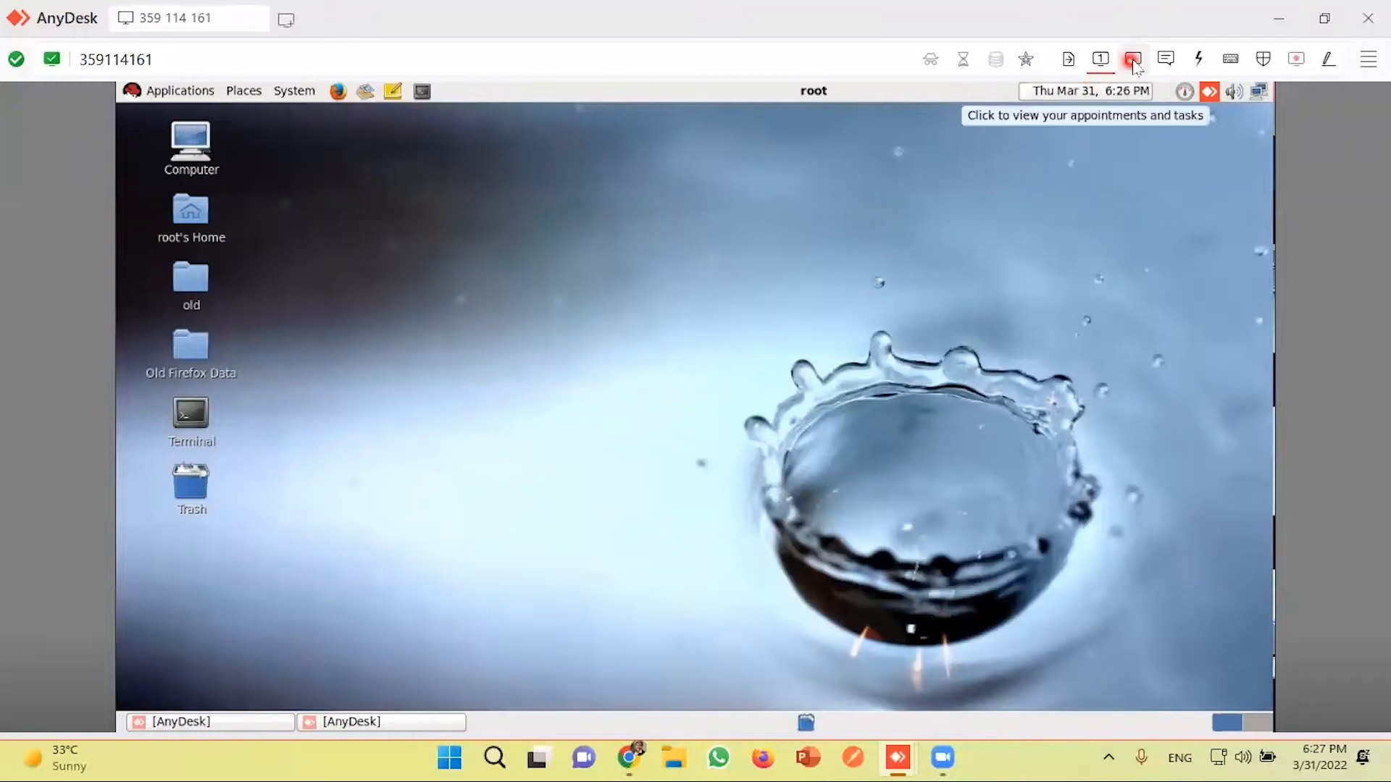
Step: Open a terminal window on the remote desktop and start a C shell with csh
click(1123, 202)
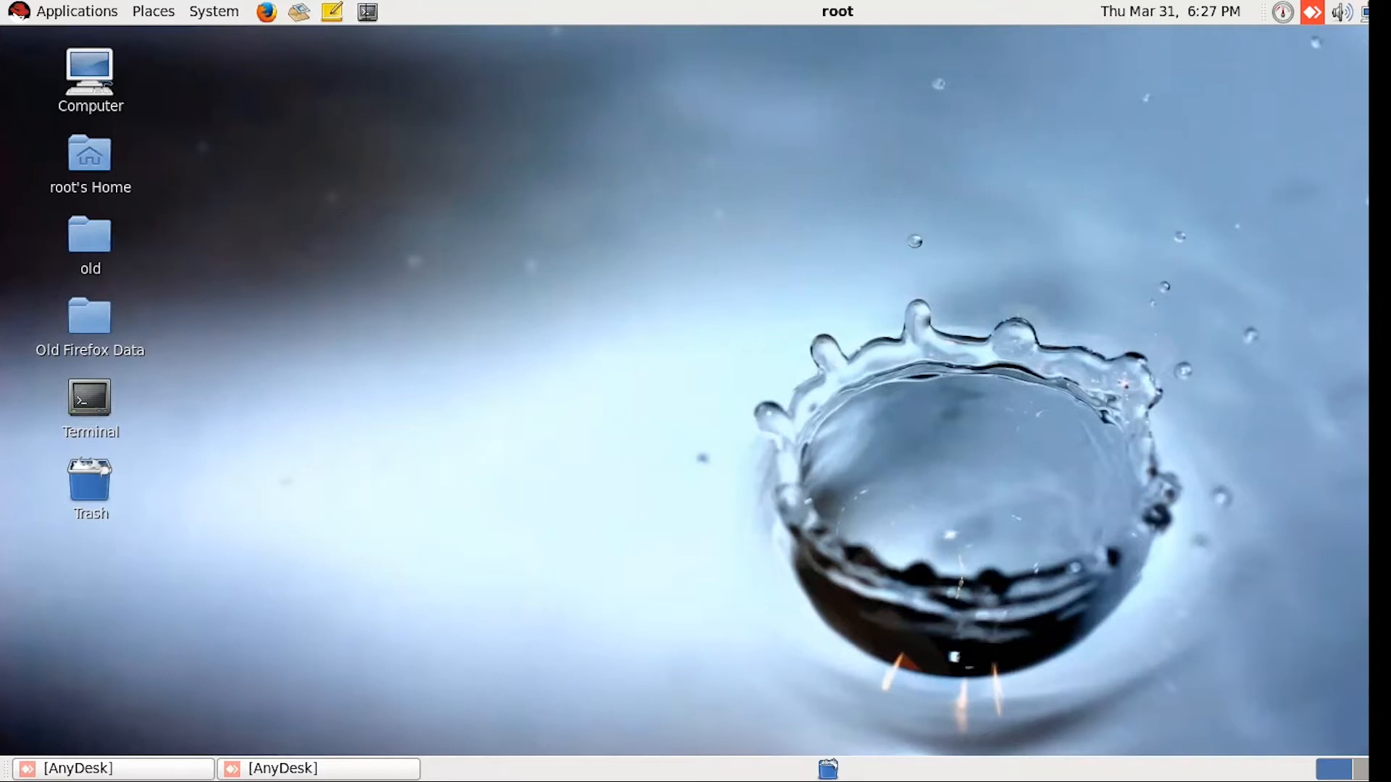
click(367, 11)
drag(313, 126, 497, 123)
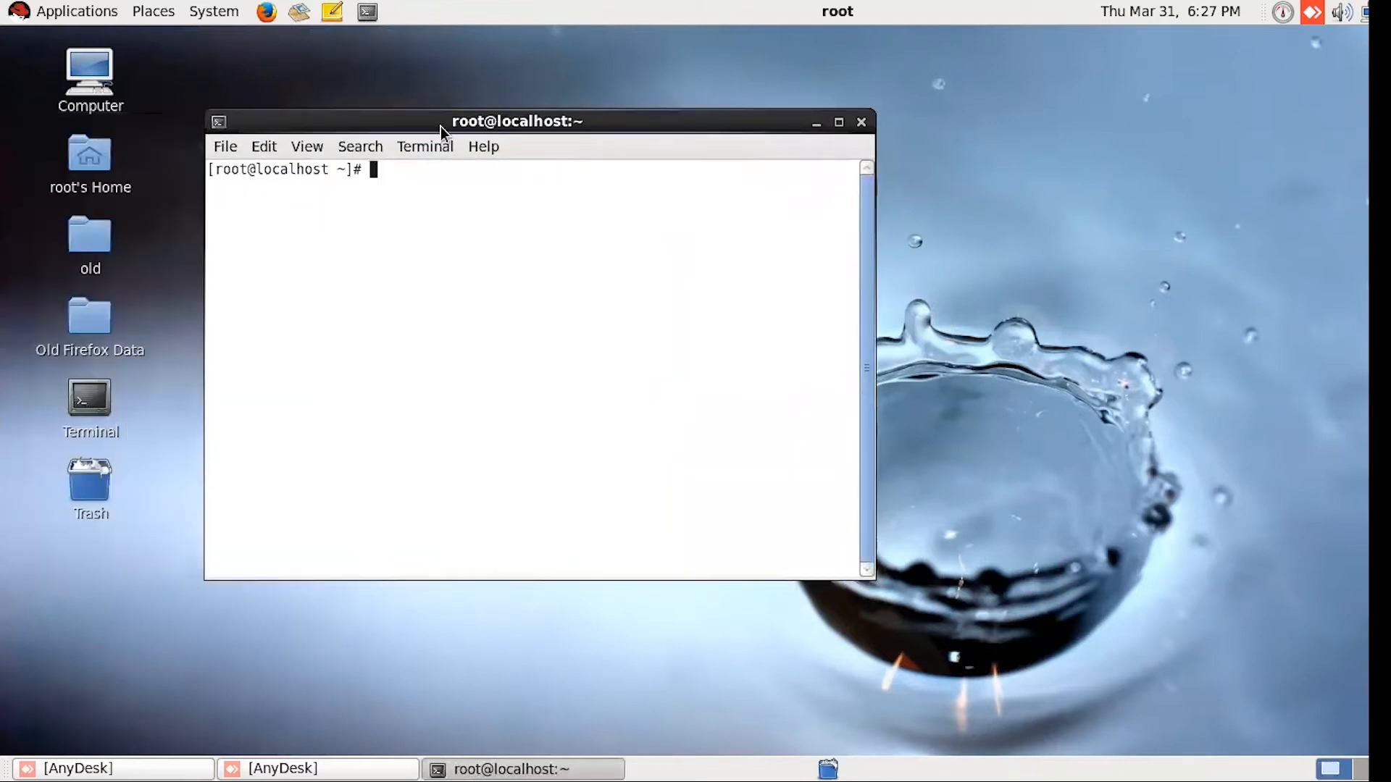
drag(403, 130, 503, 143)
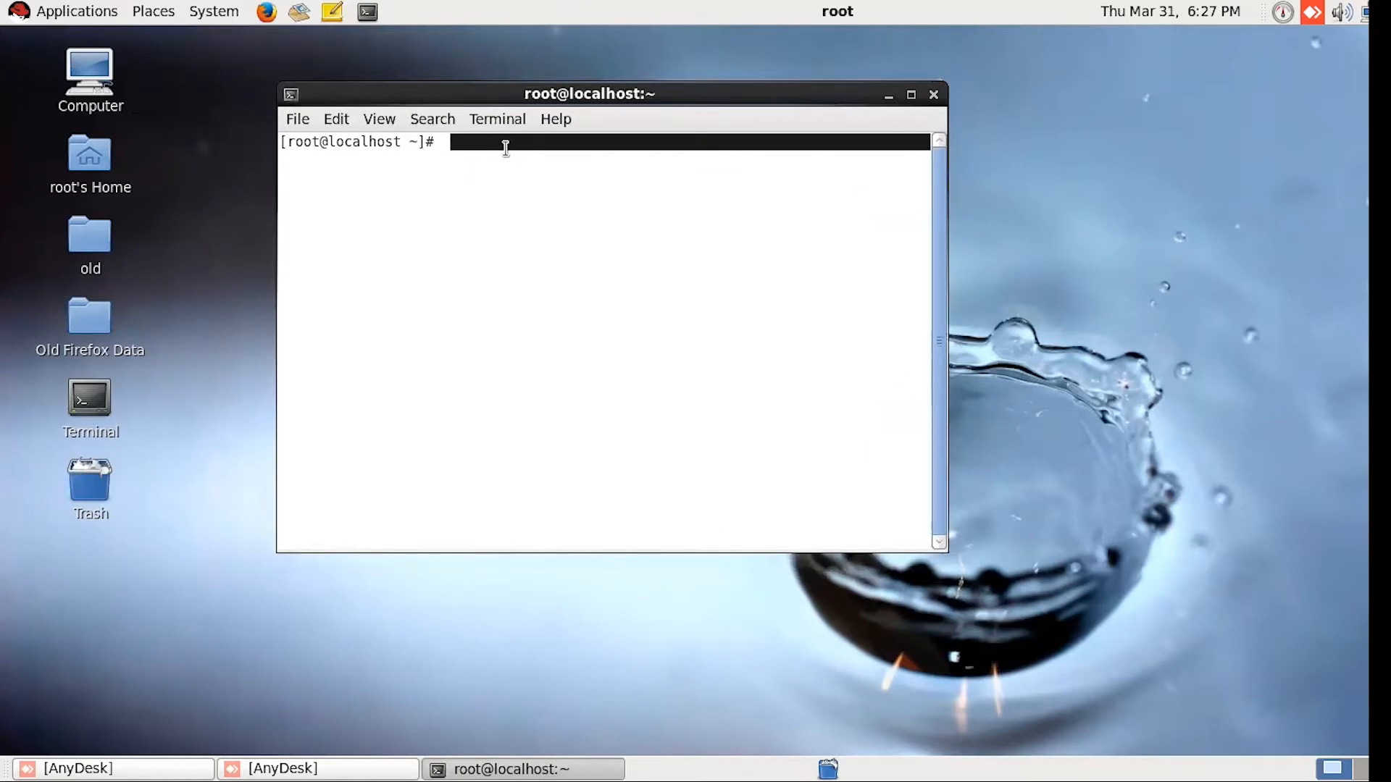
text(csh)
key(Return)
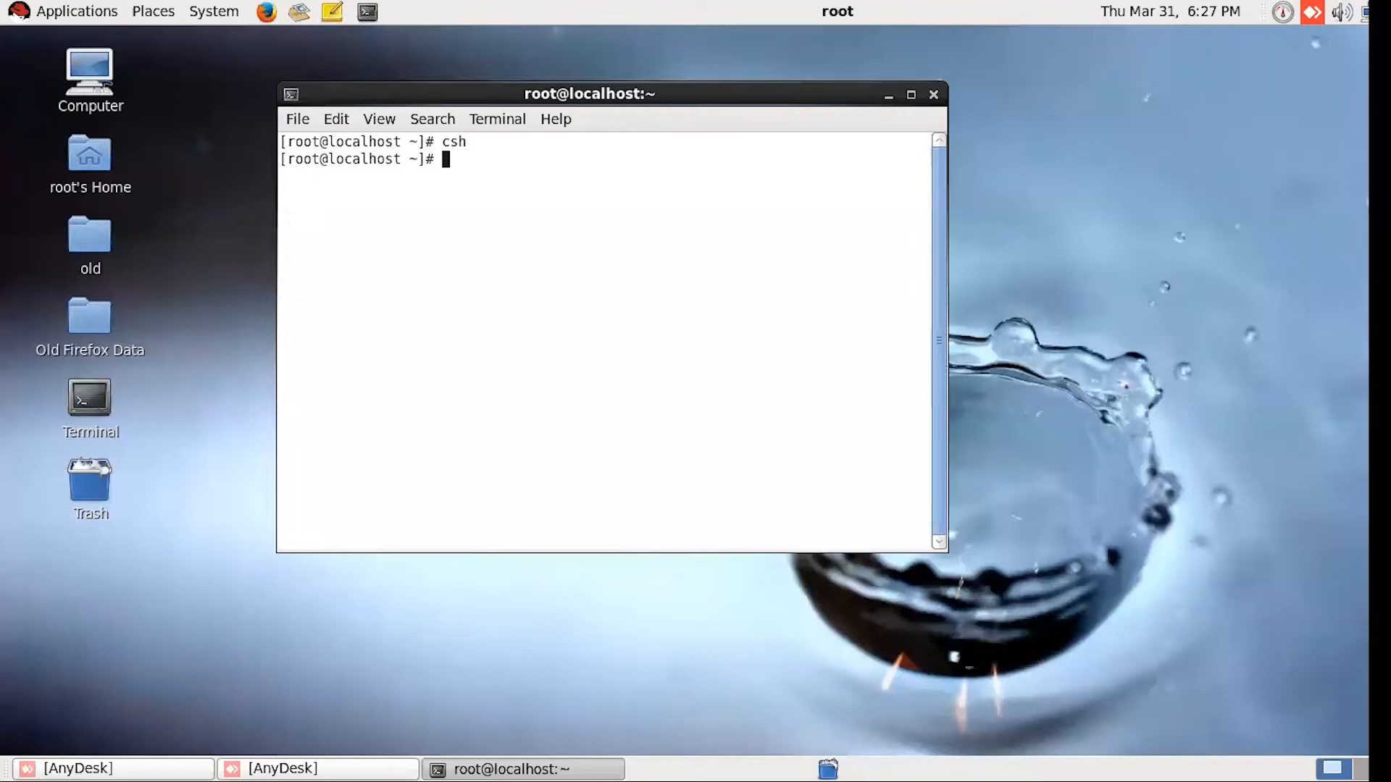
Step: Source the Mentor Graphics setup file /home/software/MentorGraphics/cshrc/ams_2009.cshrc in the terminal
text(source /home/software/MentorGraphics/cshrc/ams_2009.cshrc)
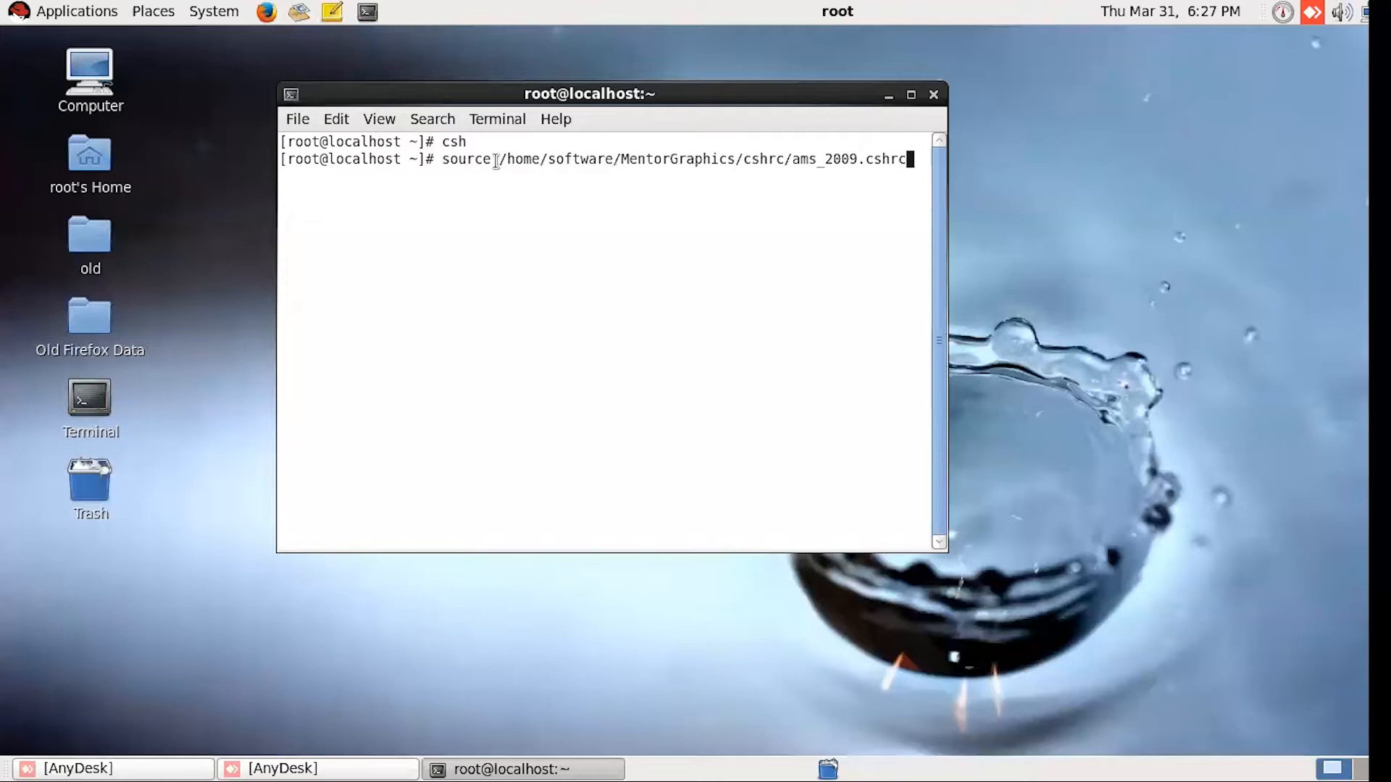
drag(492, 159, 436, 158)
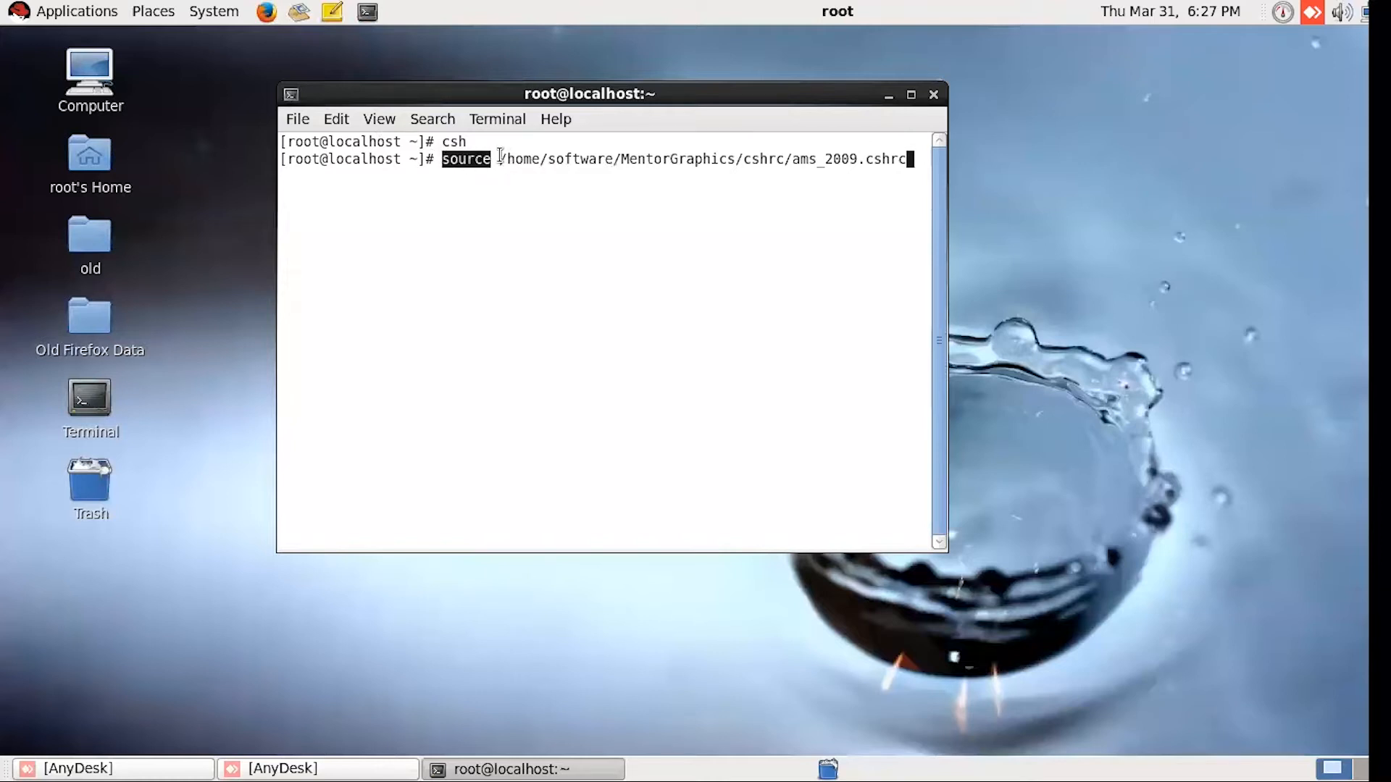
drag(492, 159, 914, 161)
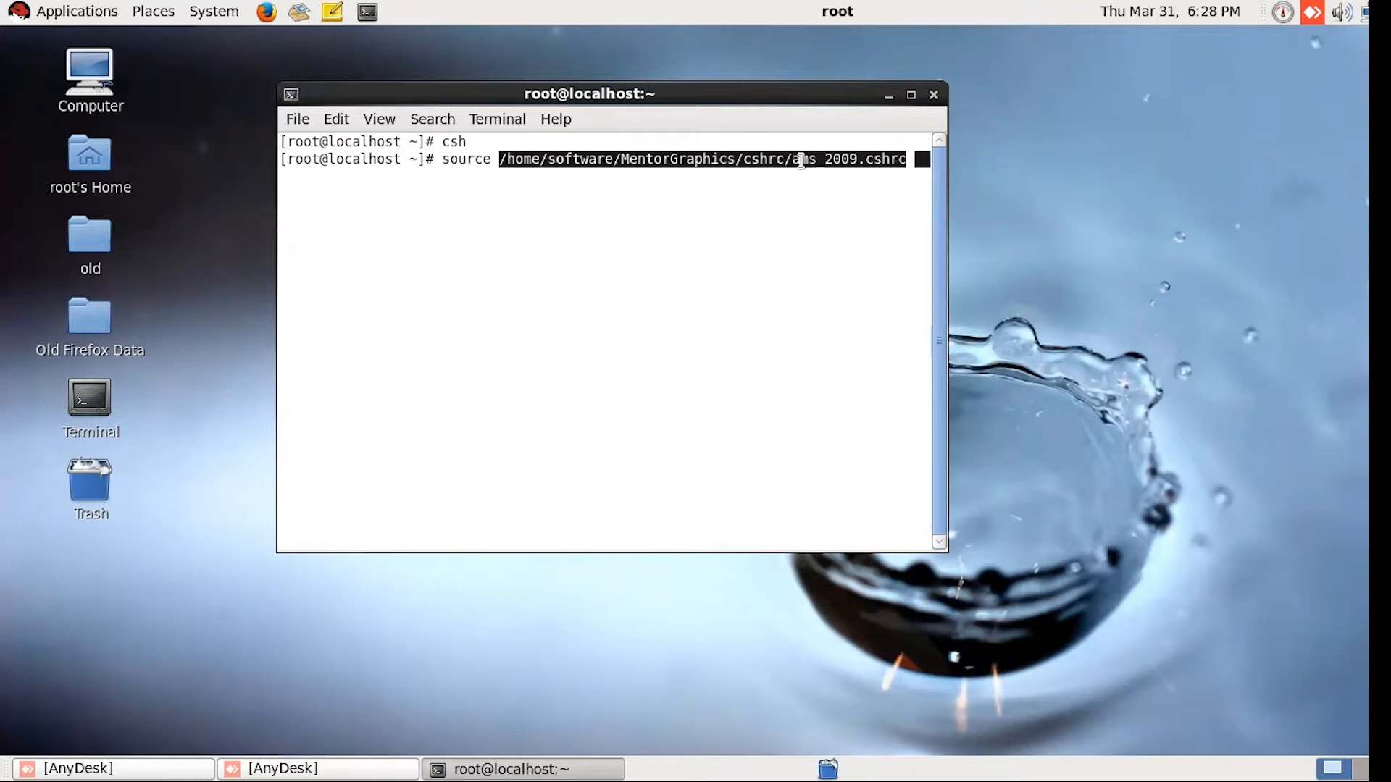
click(909, 161)
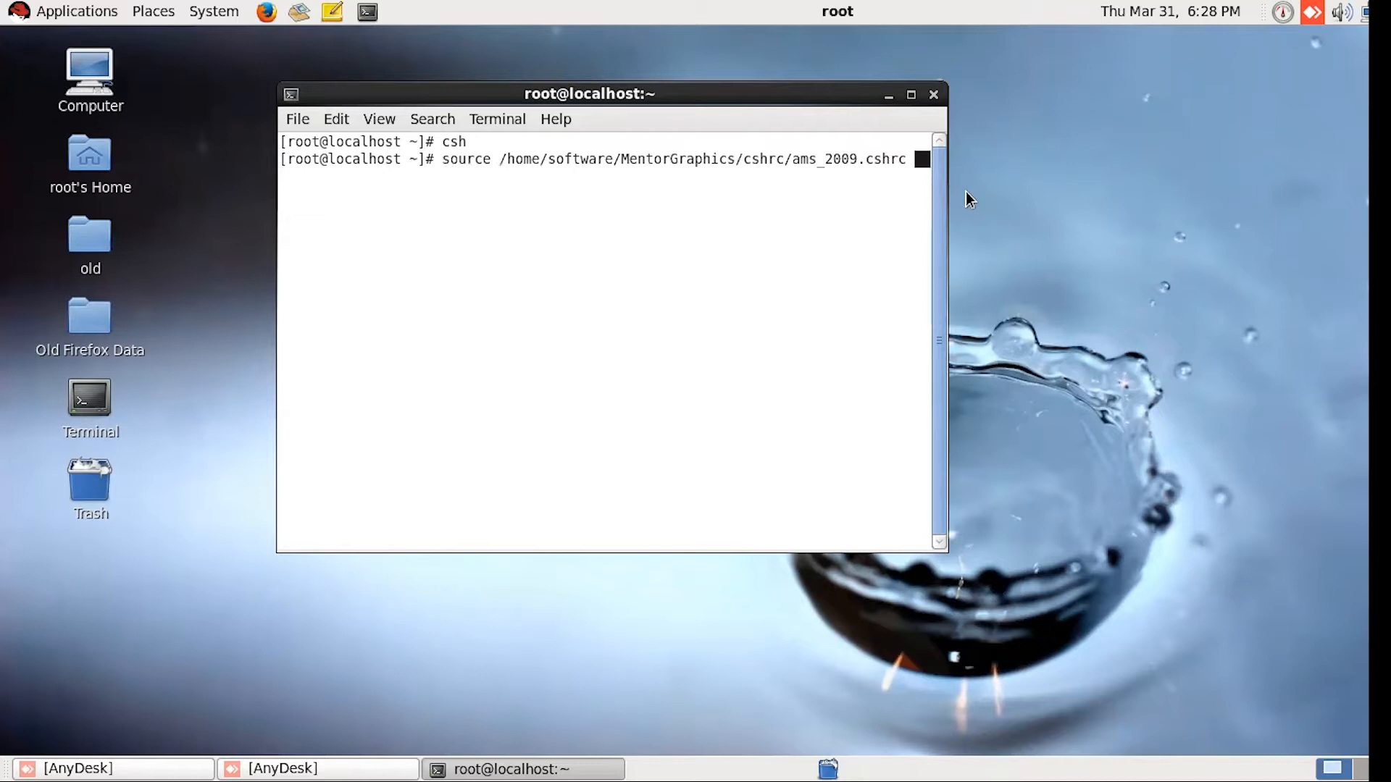
key(Return)
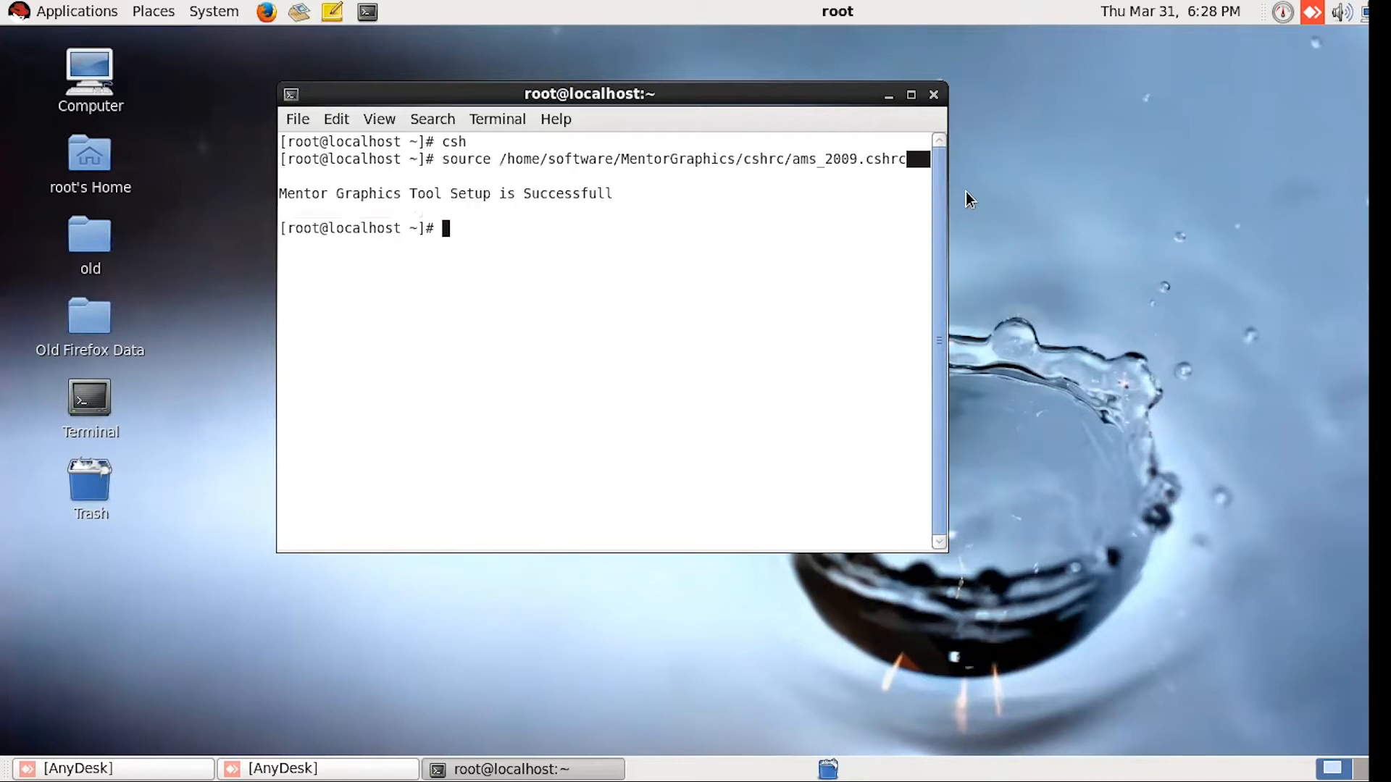
drag(613, 193, 268, 200)
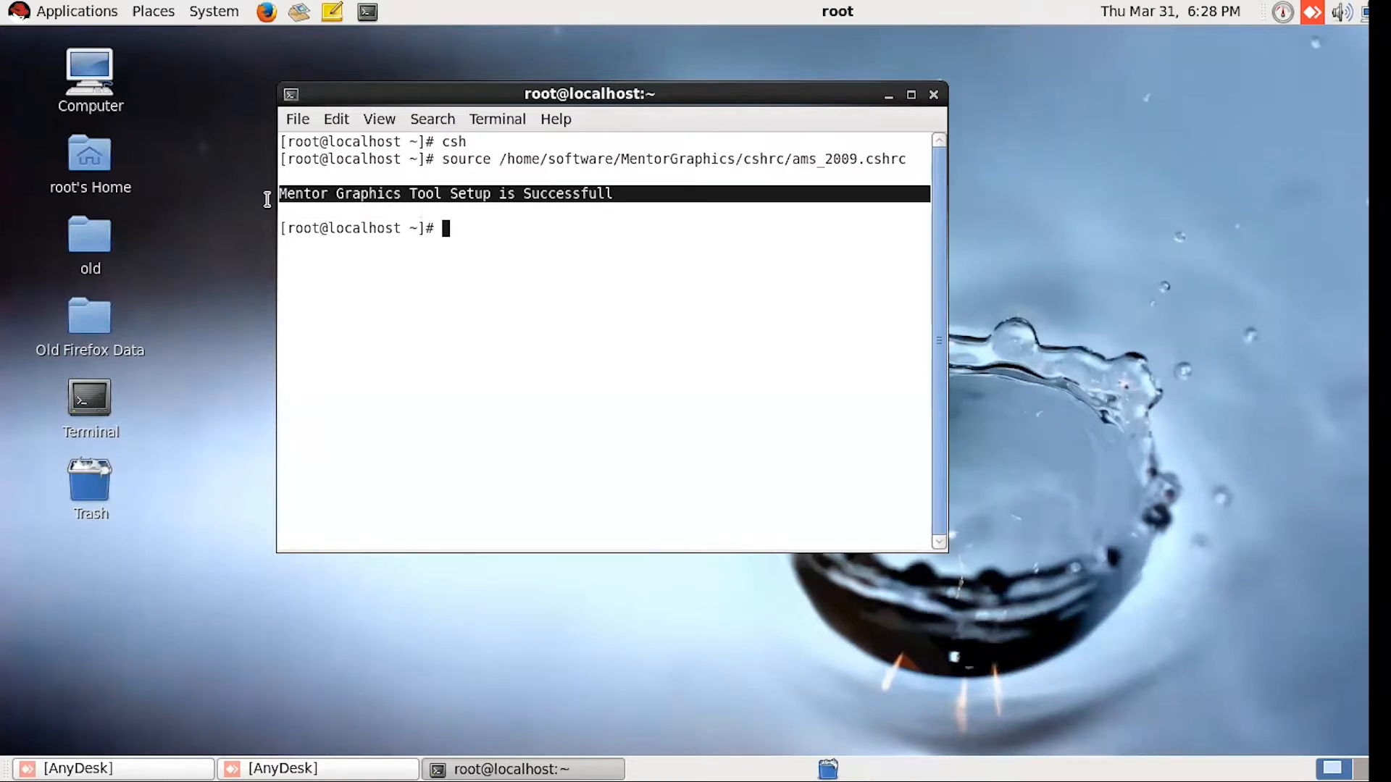
Step: Launch Pyxis Project Manager in the background by running the command dmgr_ic &
double_click(532, 228)
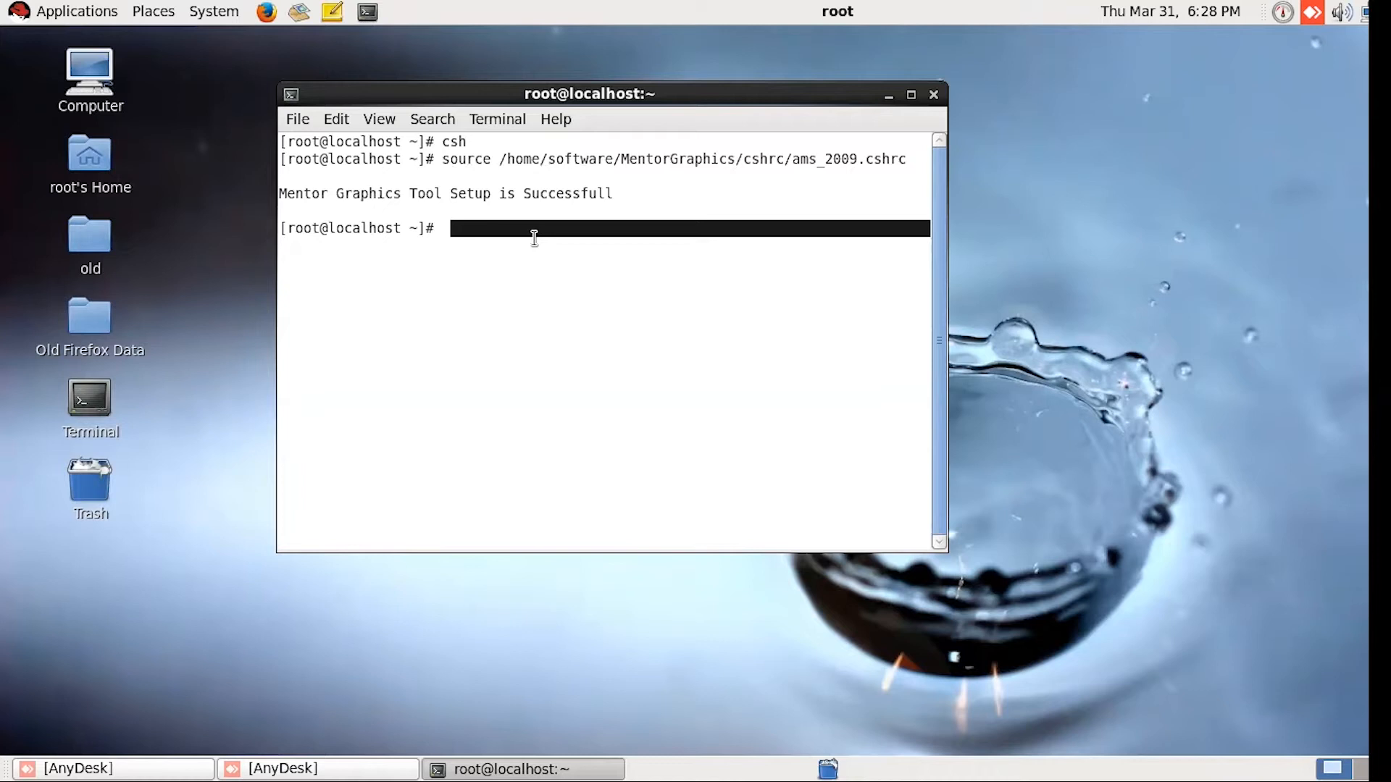
key(Up)
key(Up)
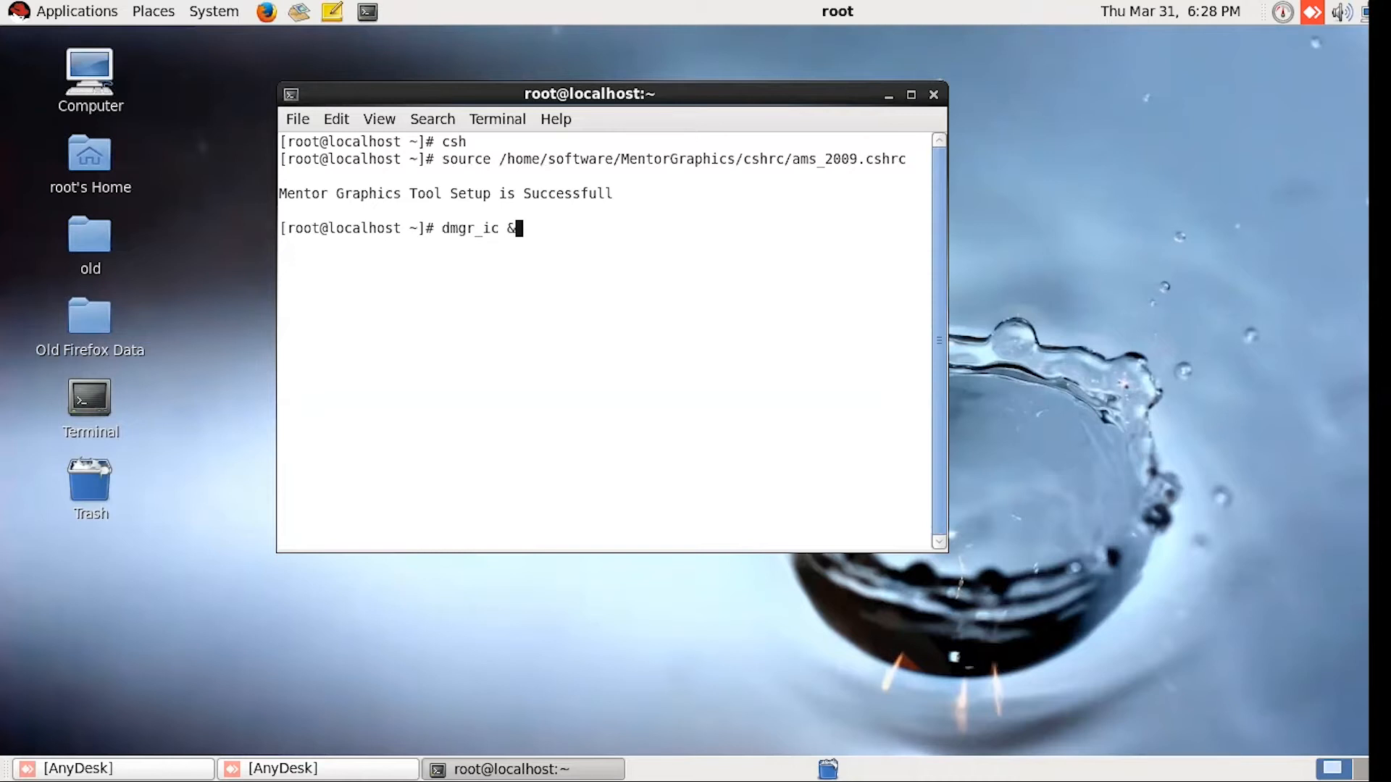
key(Return)
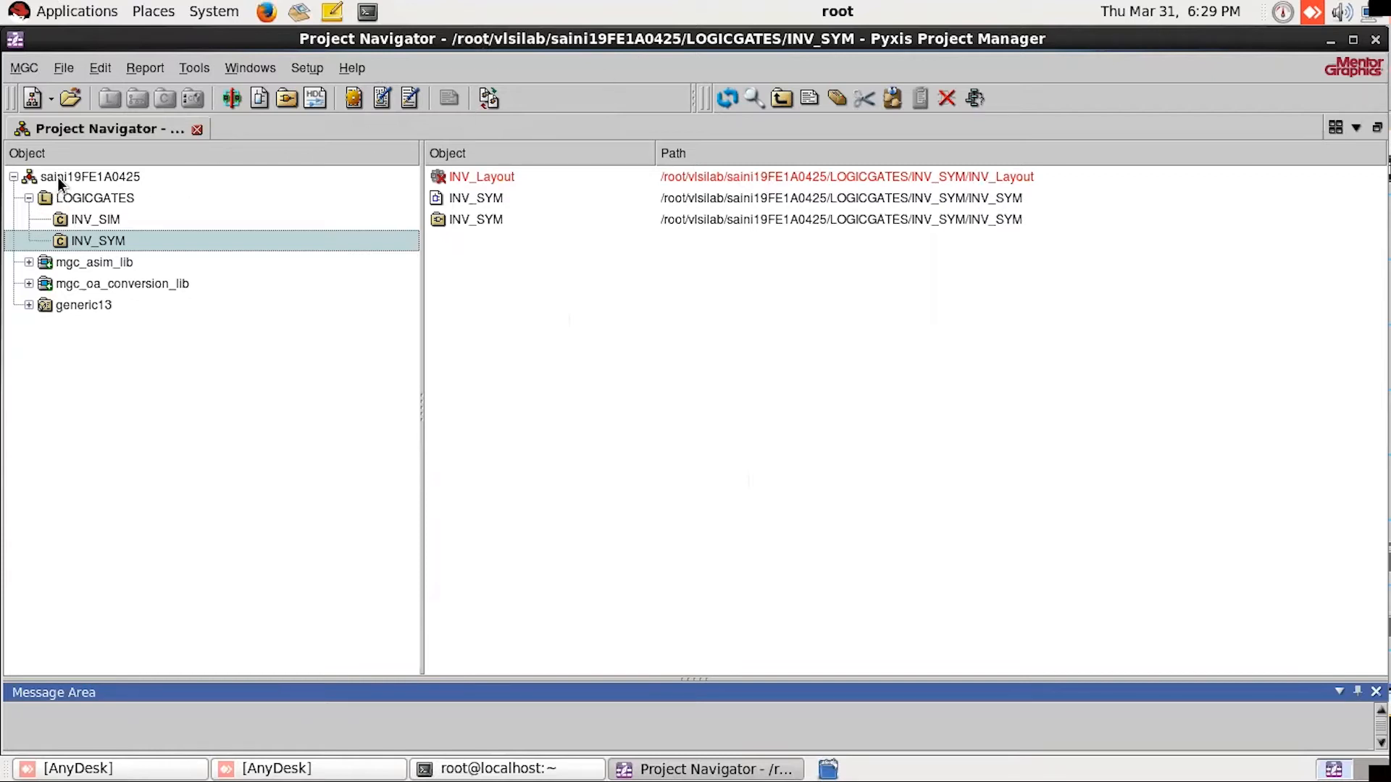
Step: Close the hierarchy of the project currently loaded in the Project Navigator
click(76, 180)
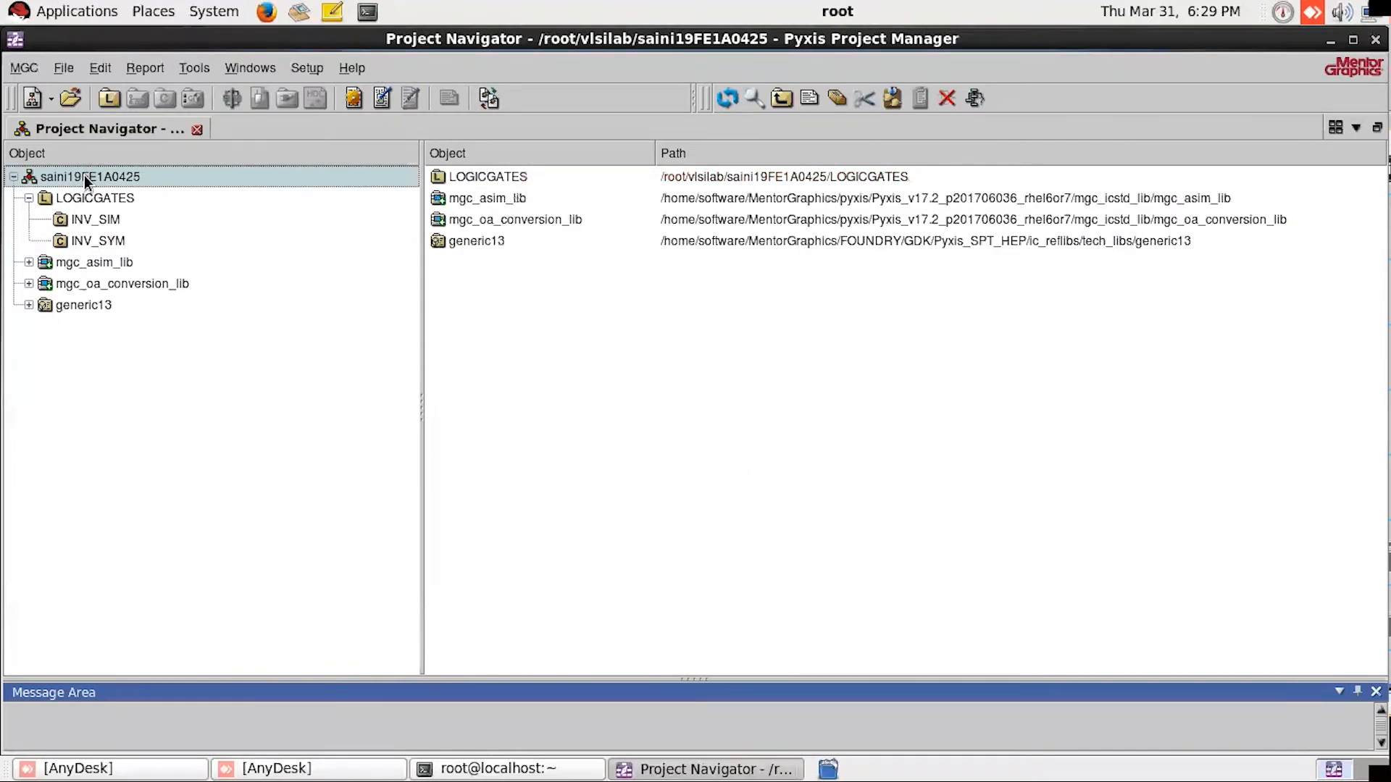
right_click(84, 175)
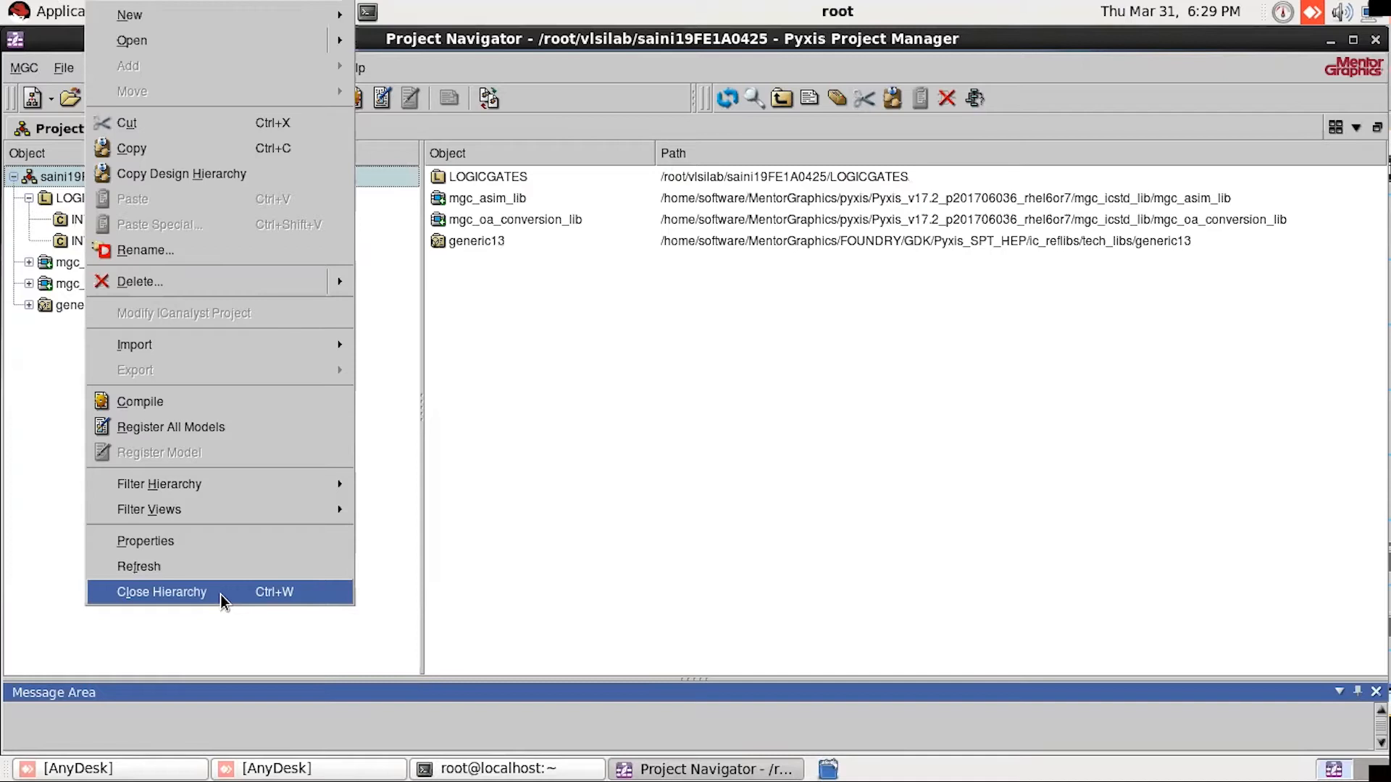
mouse_move(176, 284)
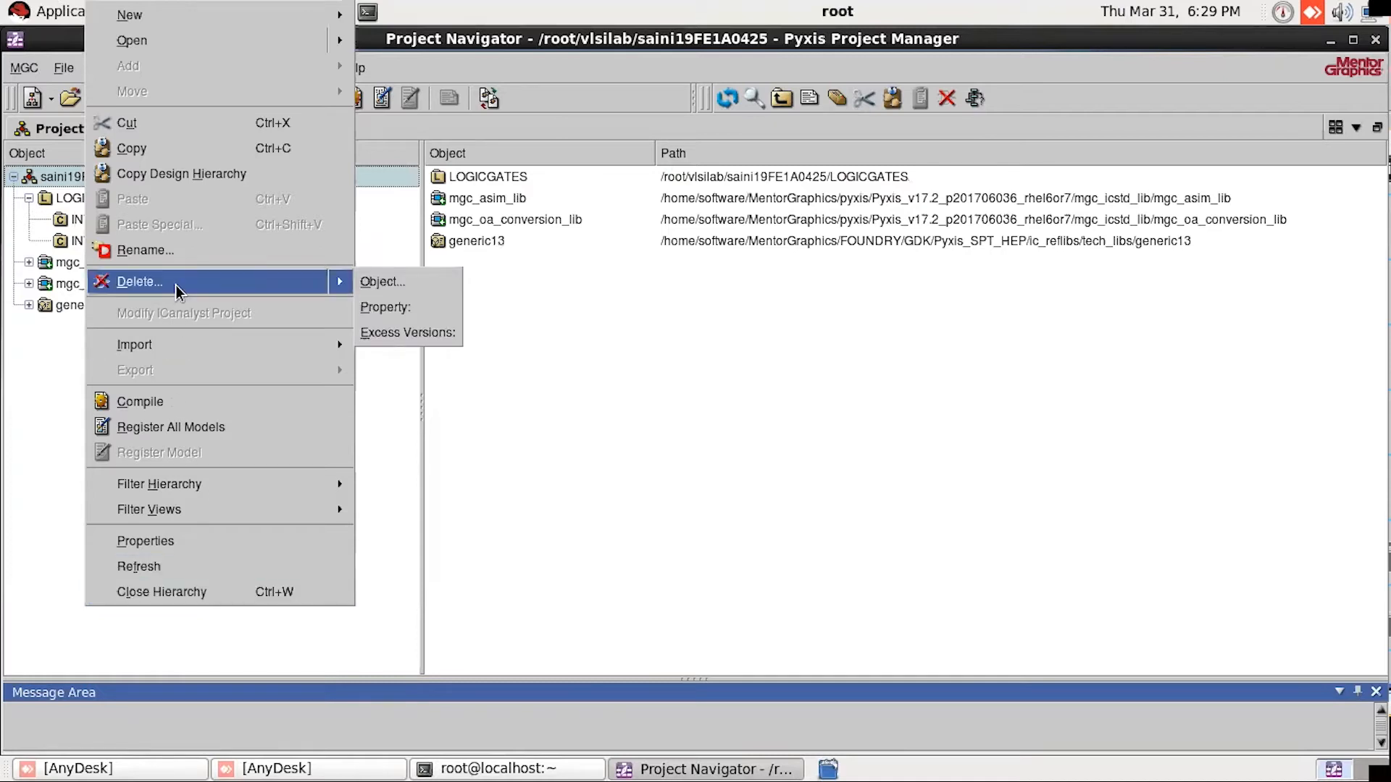
click(225, 592)
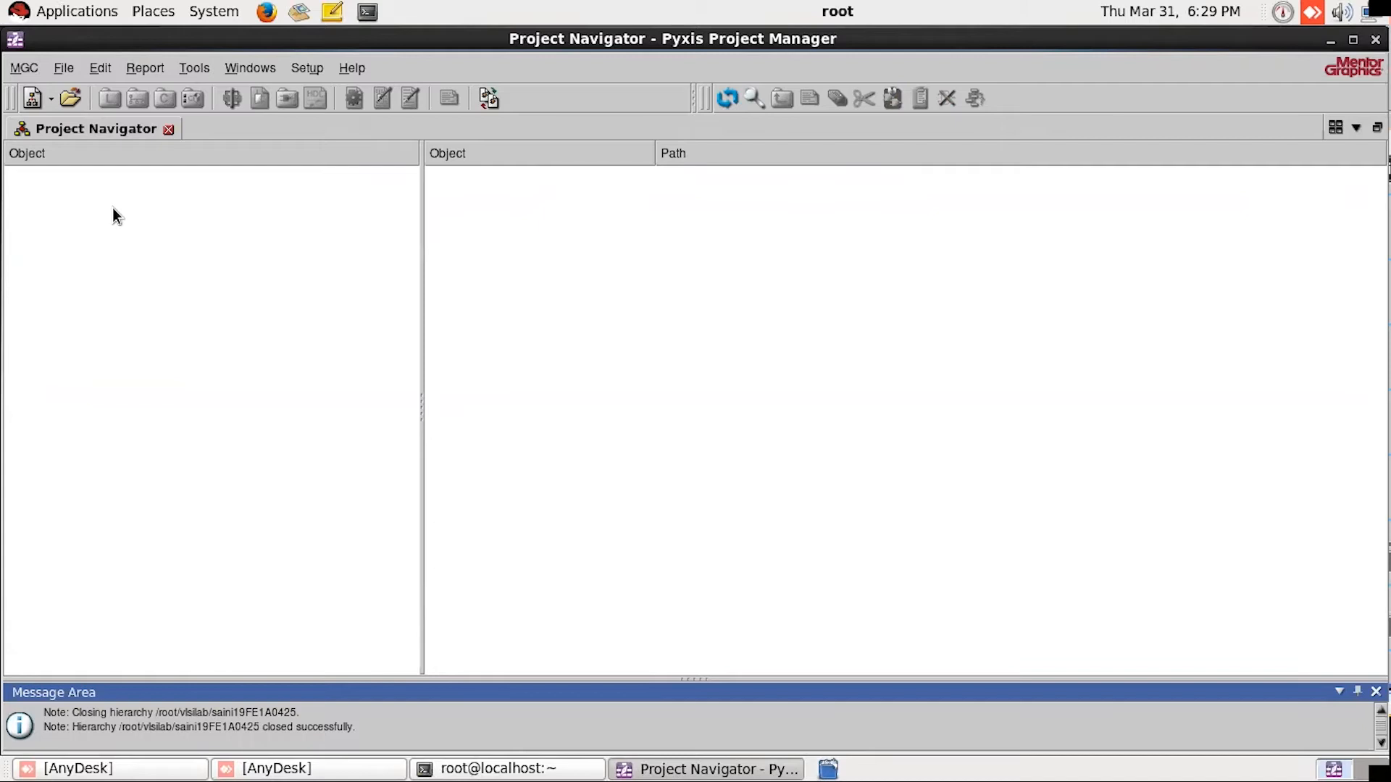
Step: Start a new project and browse for its project path in the /home directory
click(65, 70)
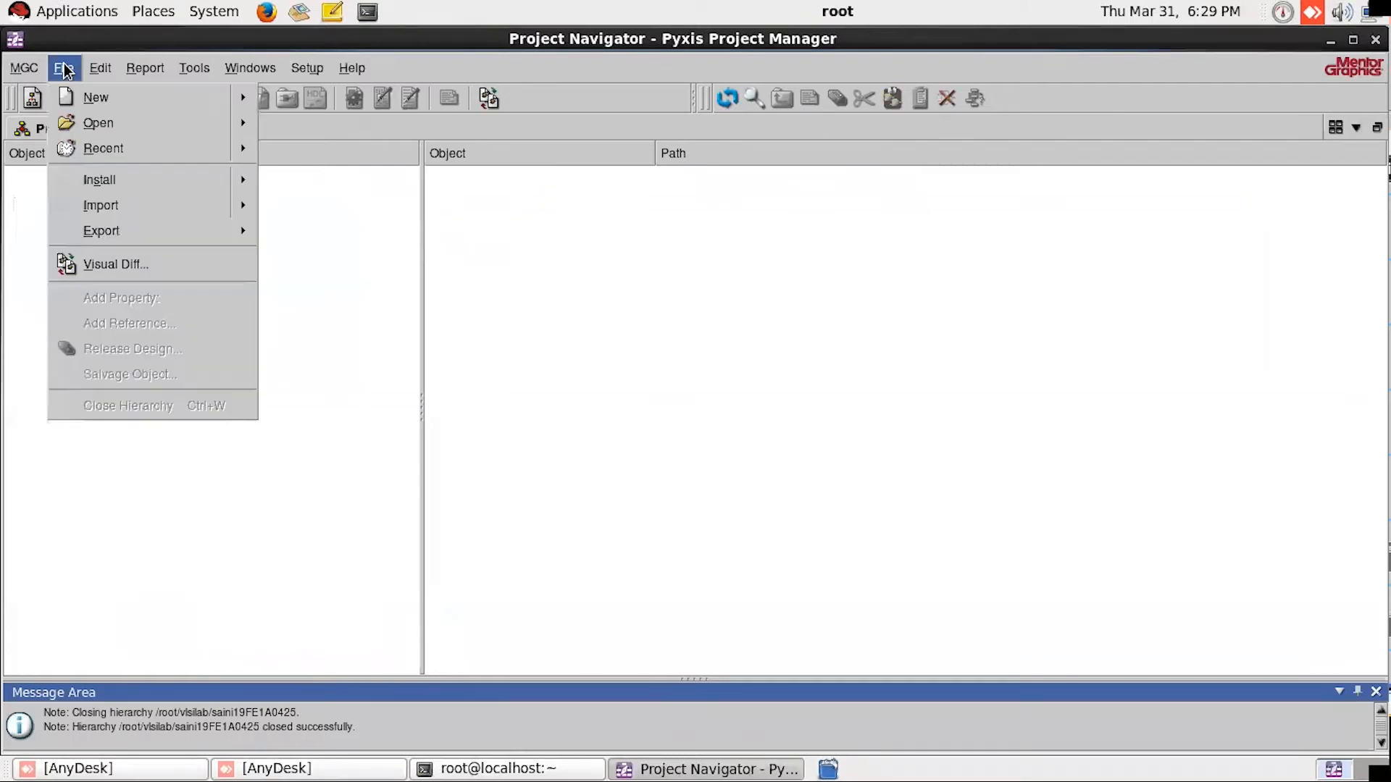
mouse_move(78, 100)
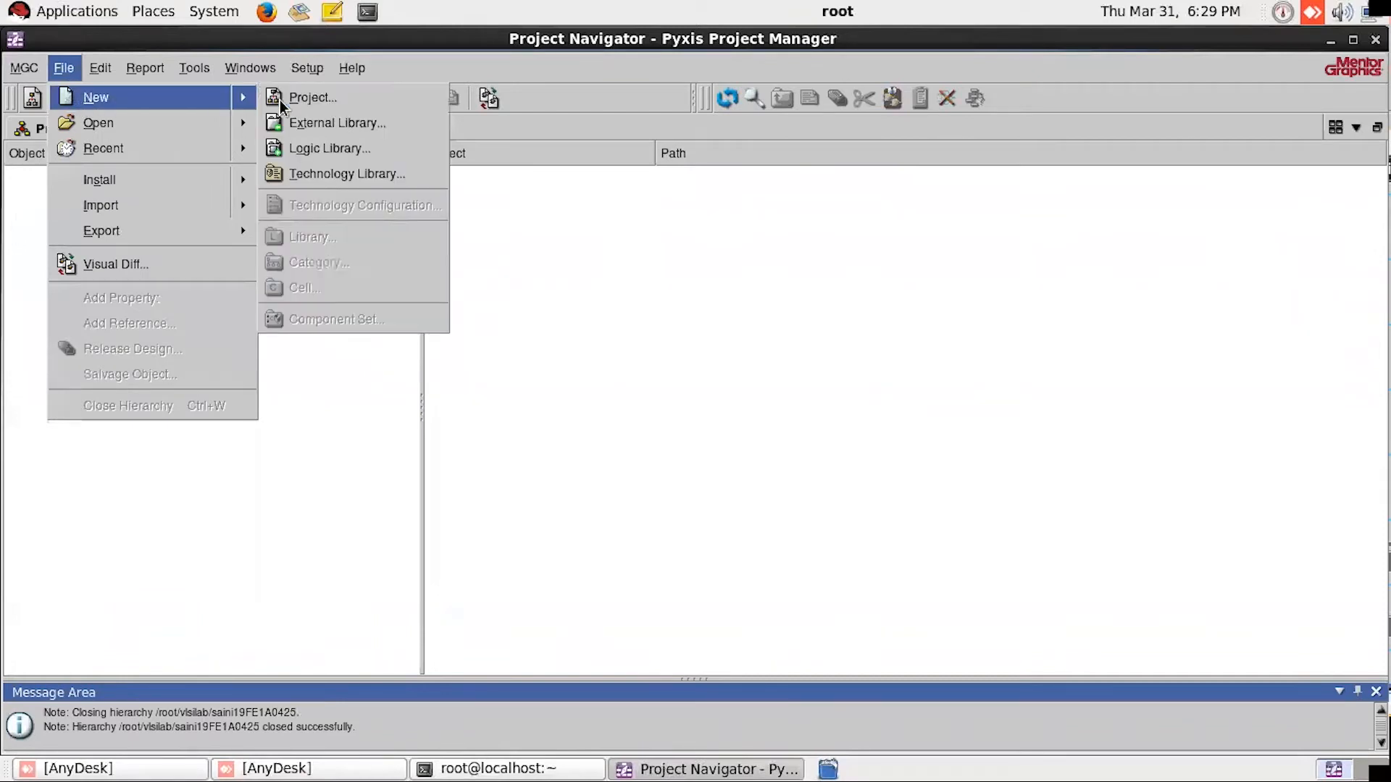
click(337, 102)
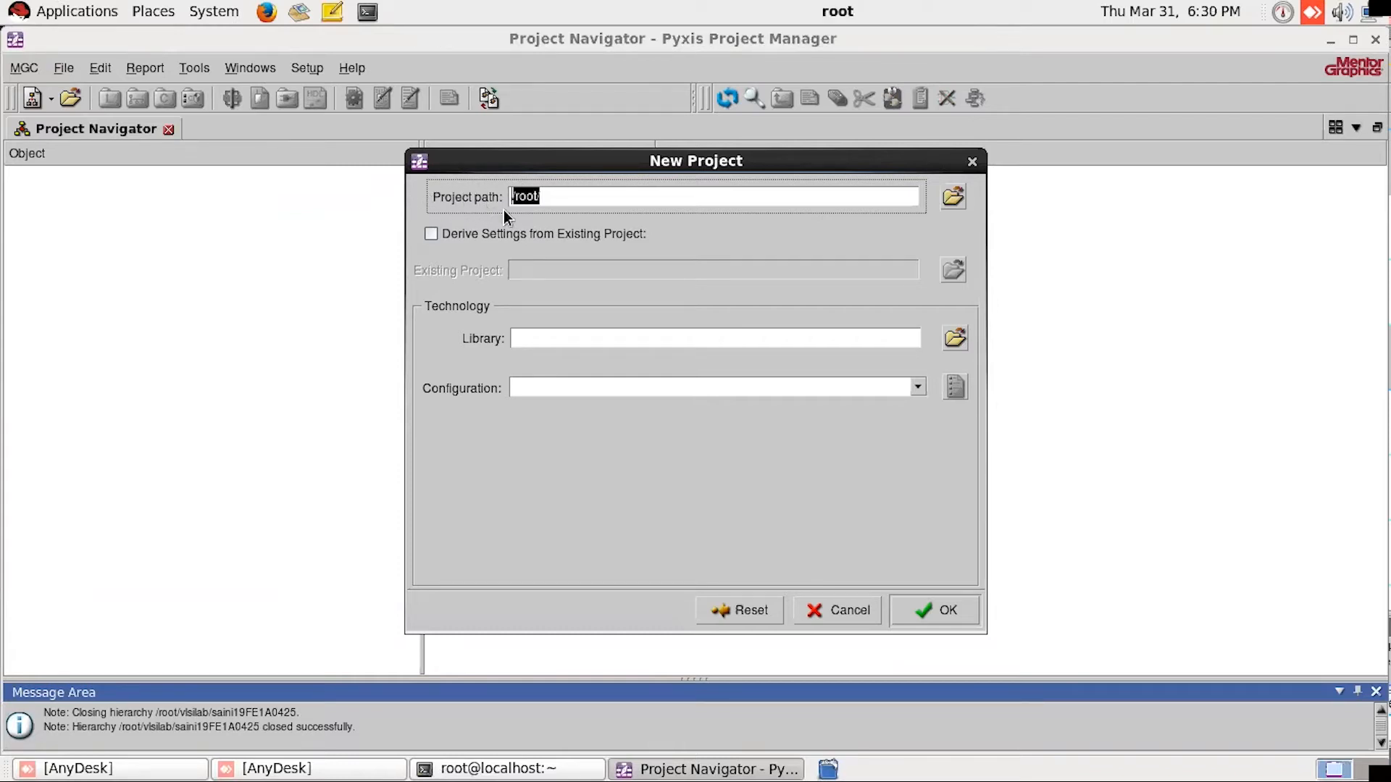
click(786, 199)
click(951, 199)
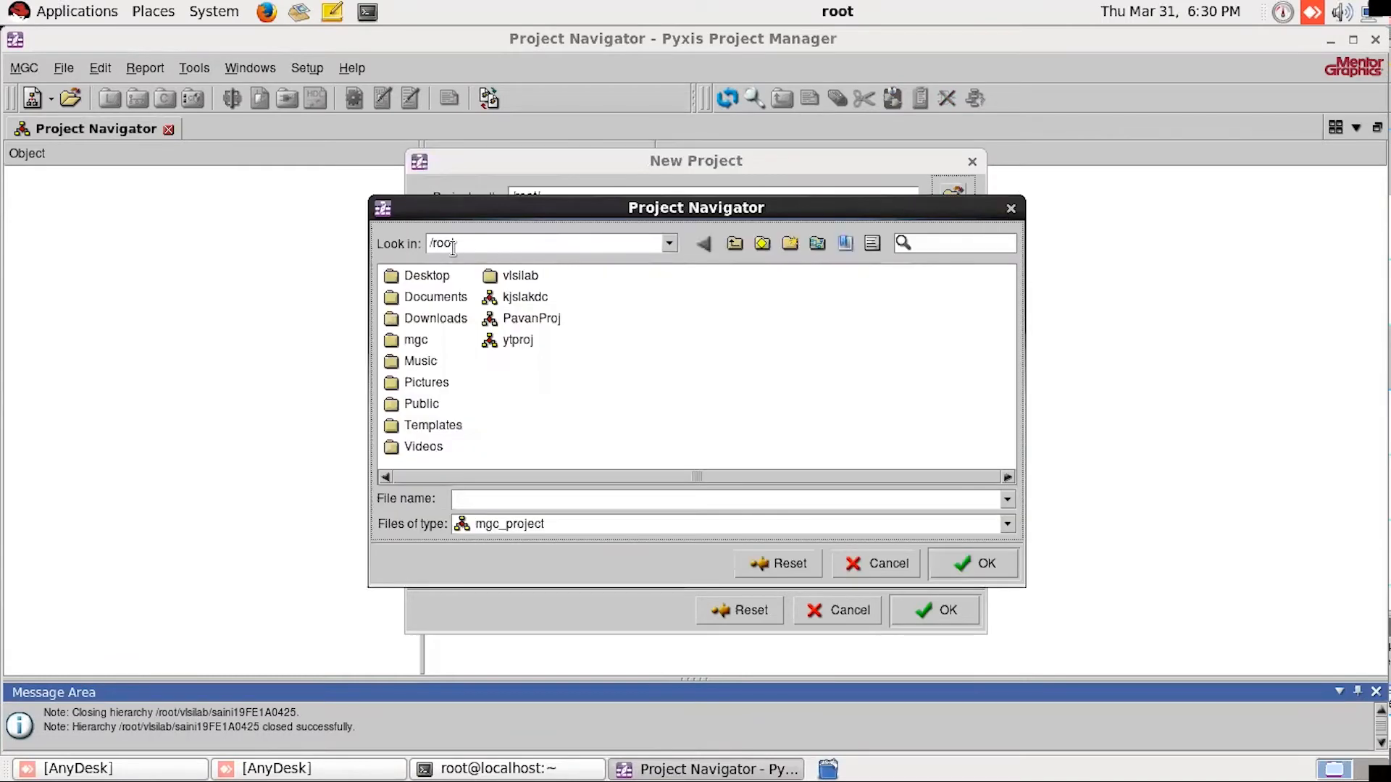
click(737, 247)
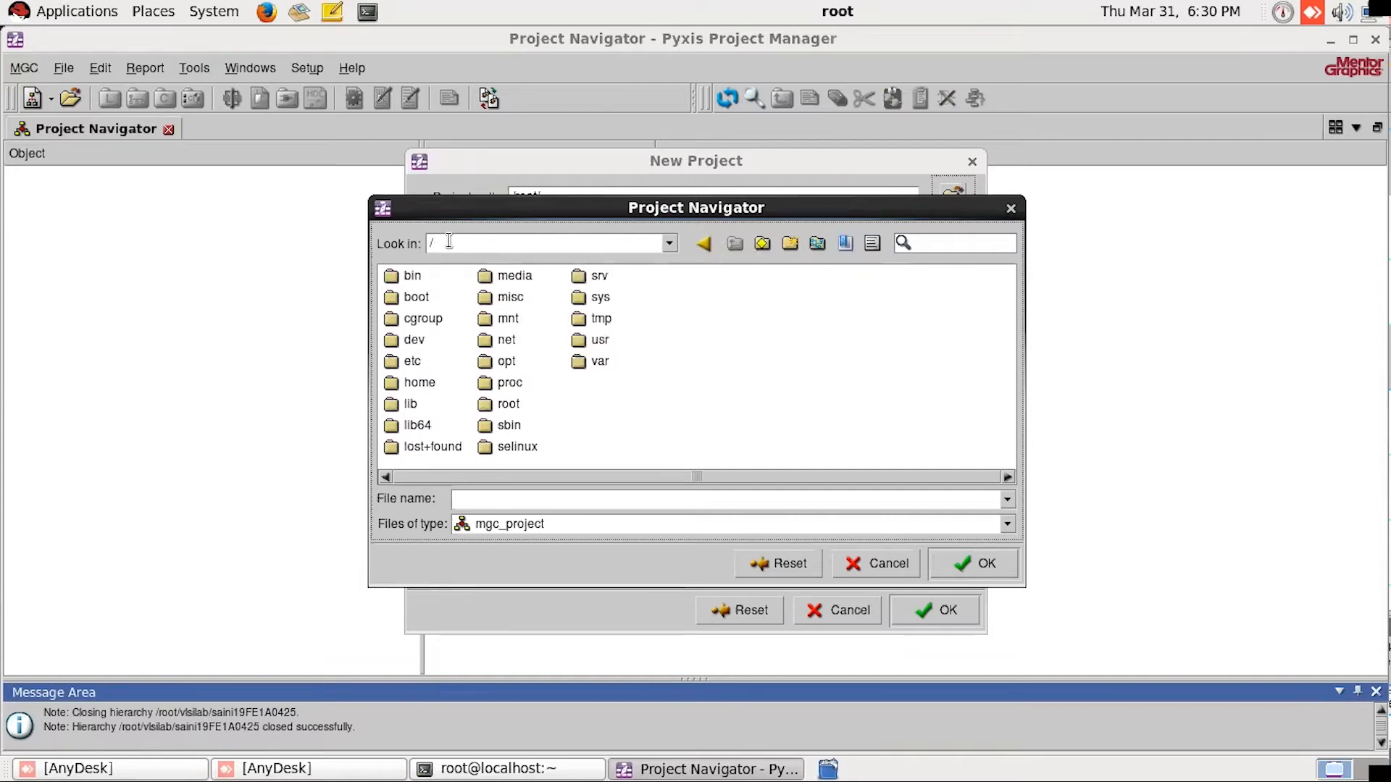
click(410, 382)
double_click(410, 383)
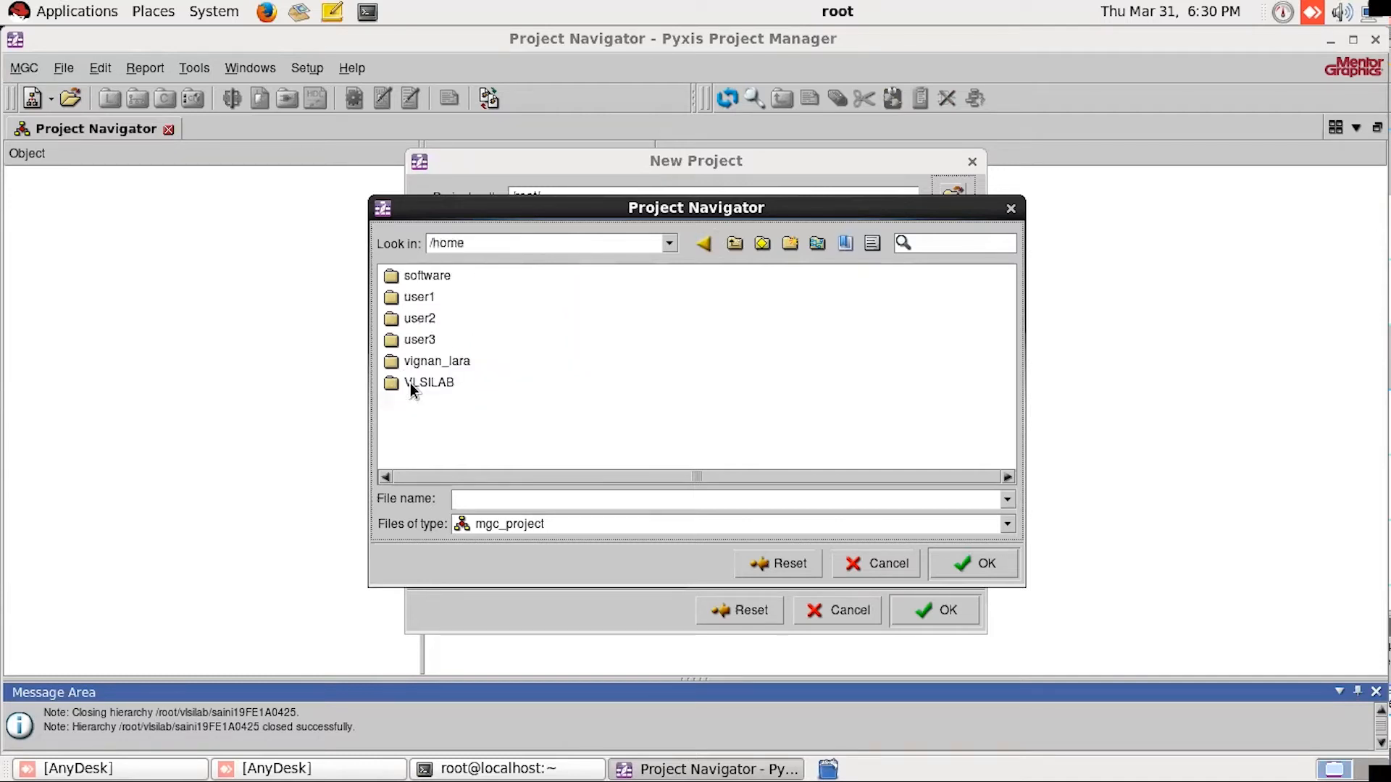
Step: Create a new directory named yt12 in /home and open it
click(789, 244)
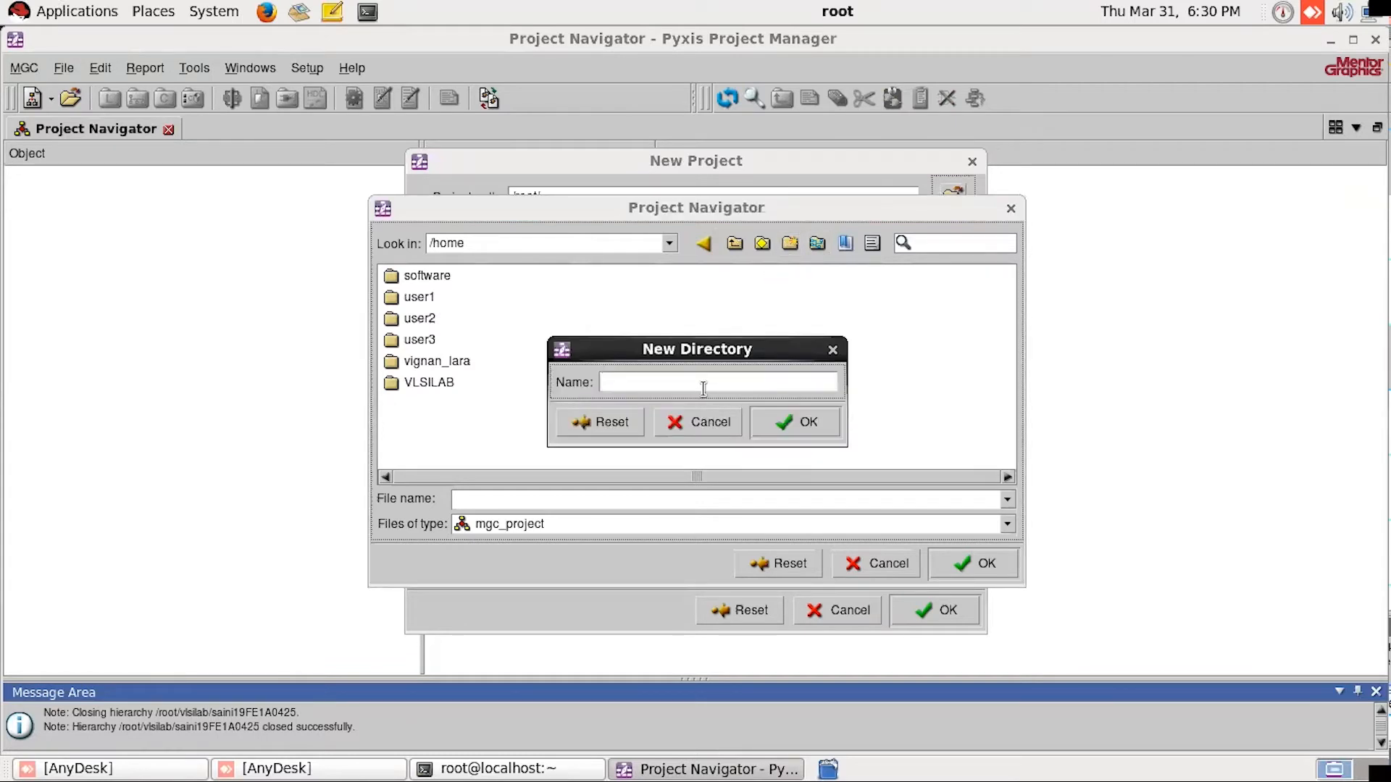
text(yt12)
click(806, 426)
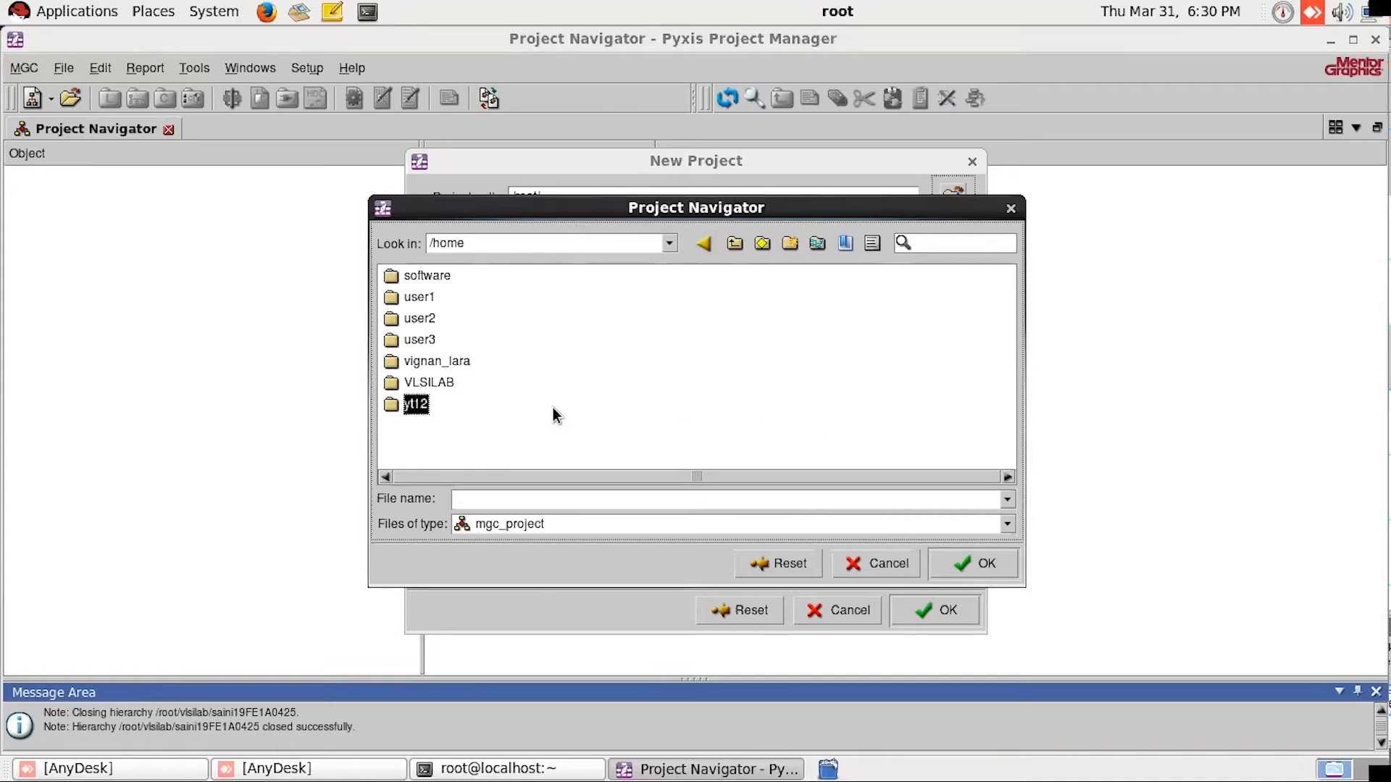
double_click(413, 408)
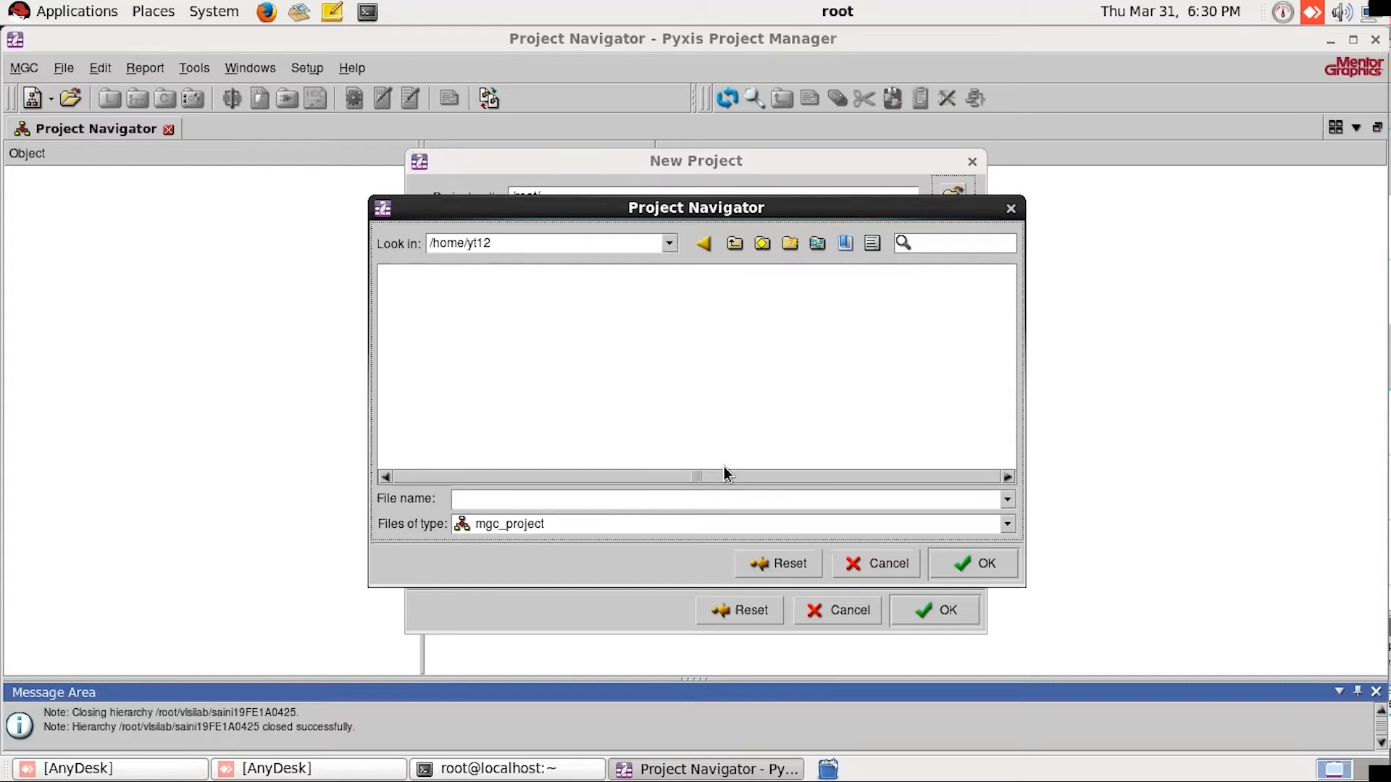
Step: Name the project cmosinv and accept /home/yt12/cmosinv as the project path
text(cmosinv)
drag(516, 499, 423, 499)
click(550, 503)
click(968, 564)
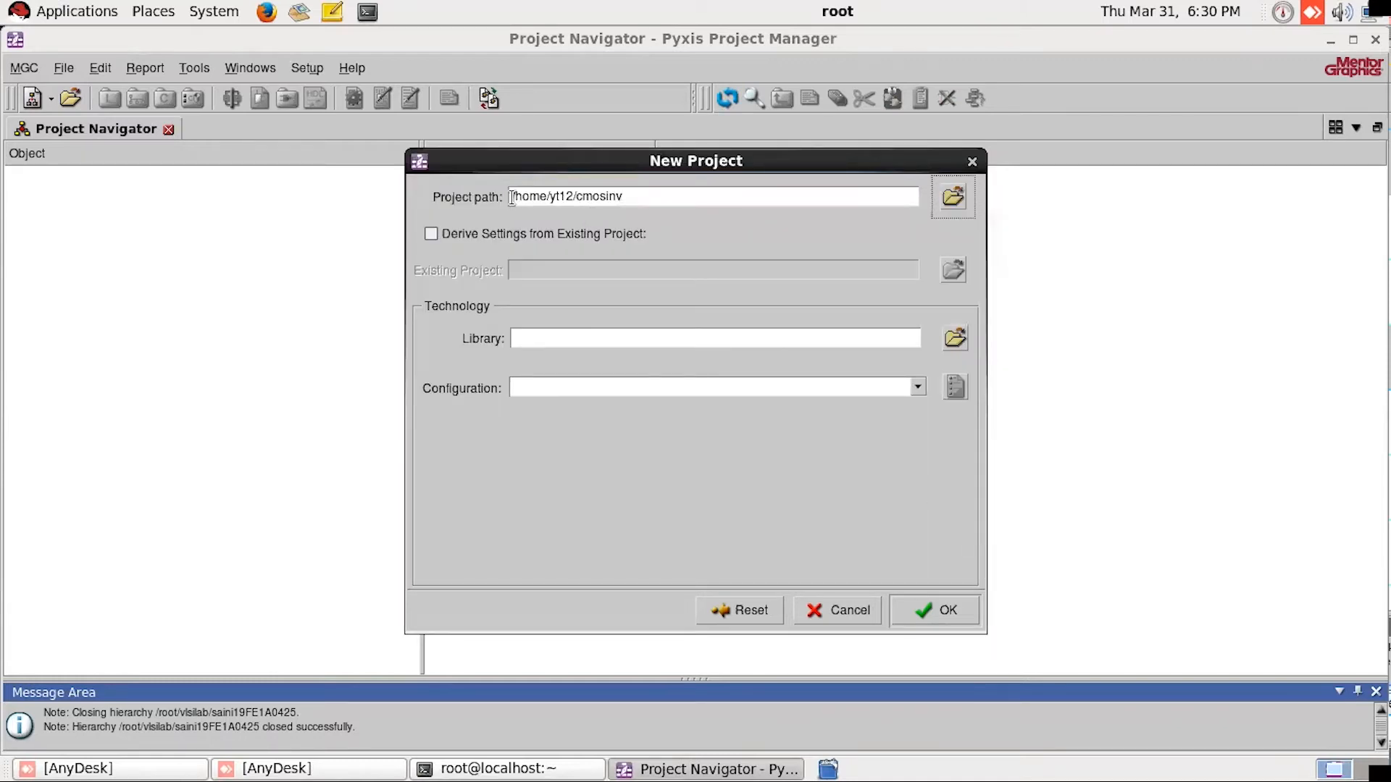
drag(510, 197, 651, 200)
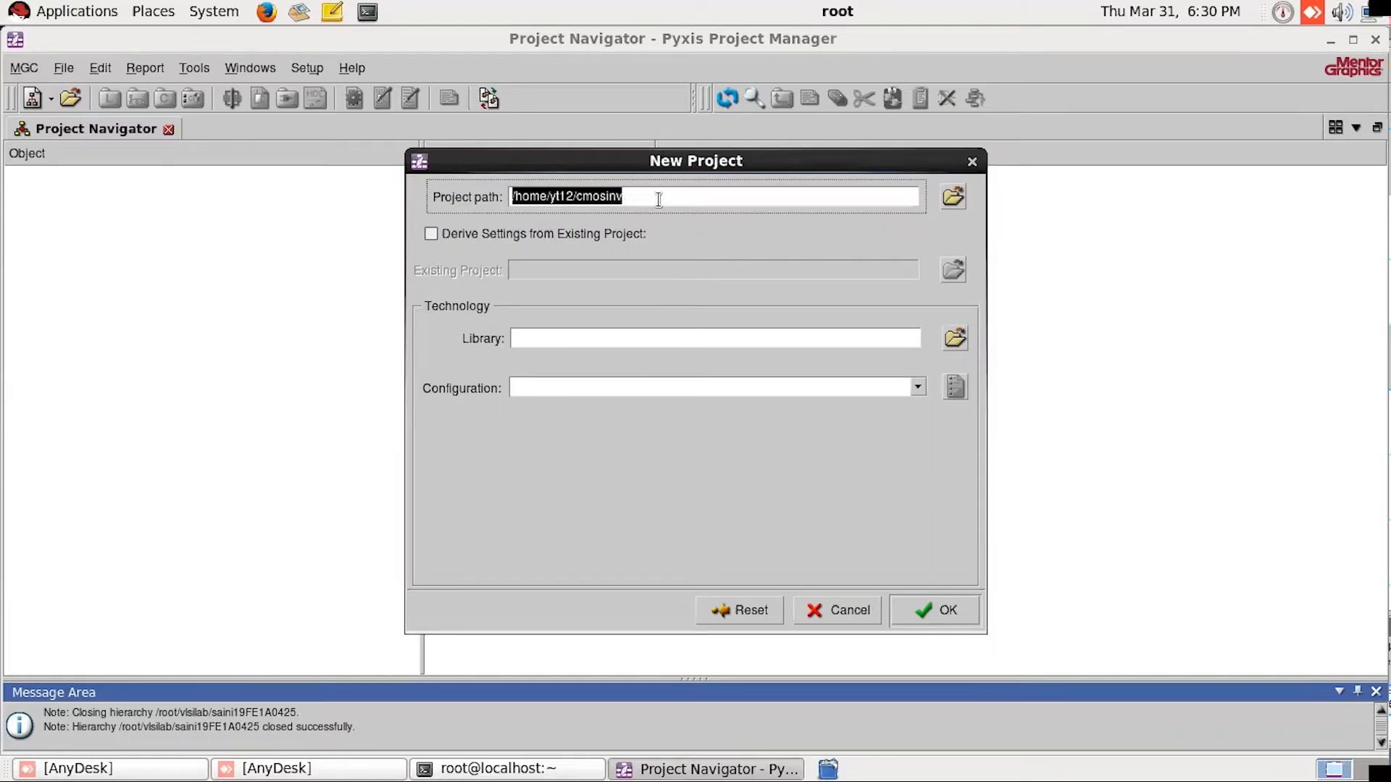
click(553, 196)
double_click(550, 195)
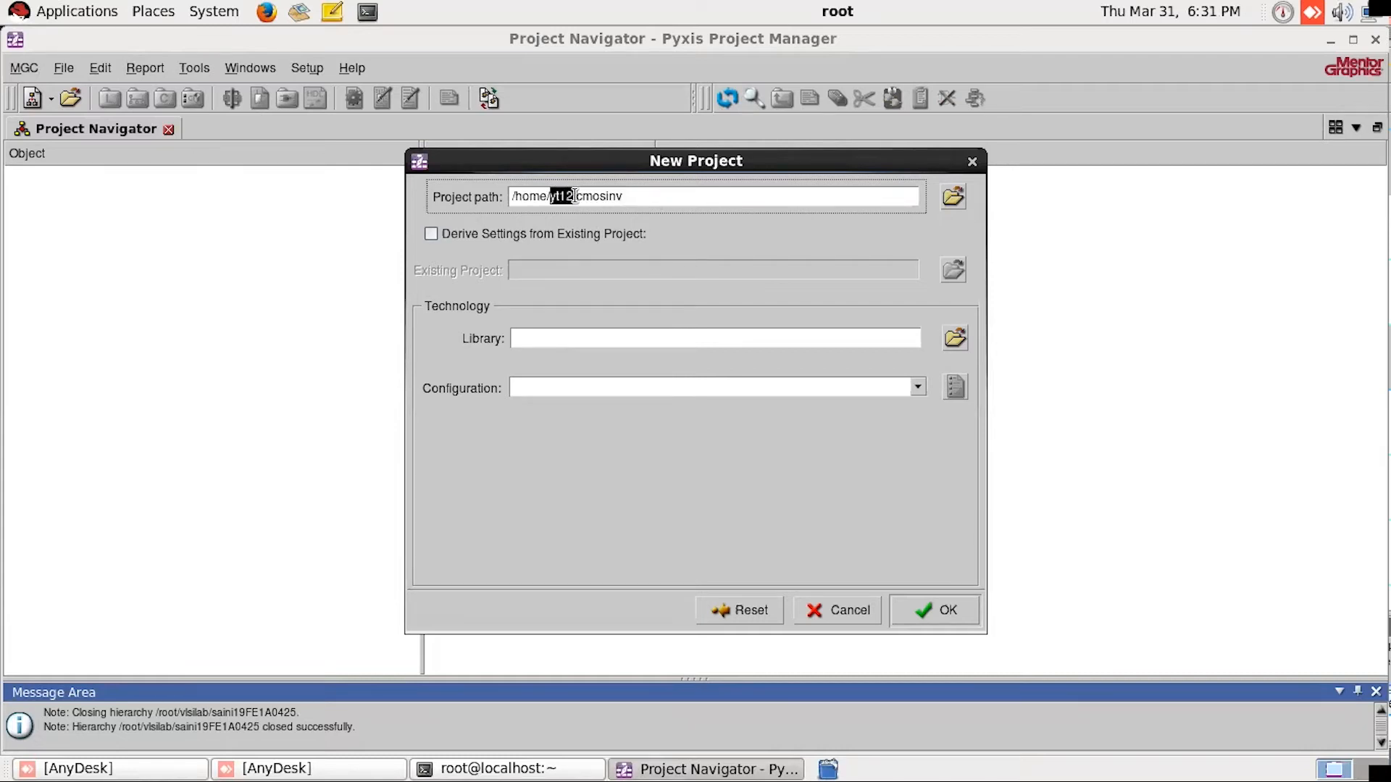
click(634, 198)
click(732, 430)
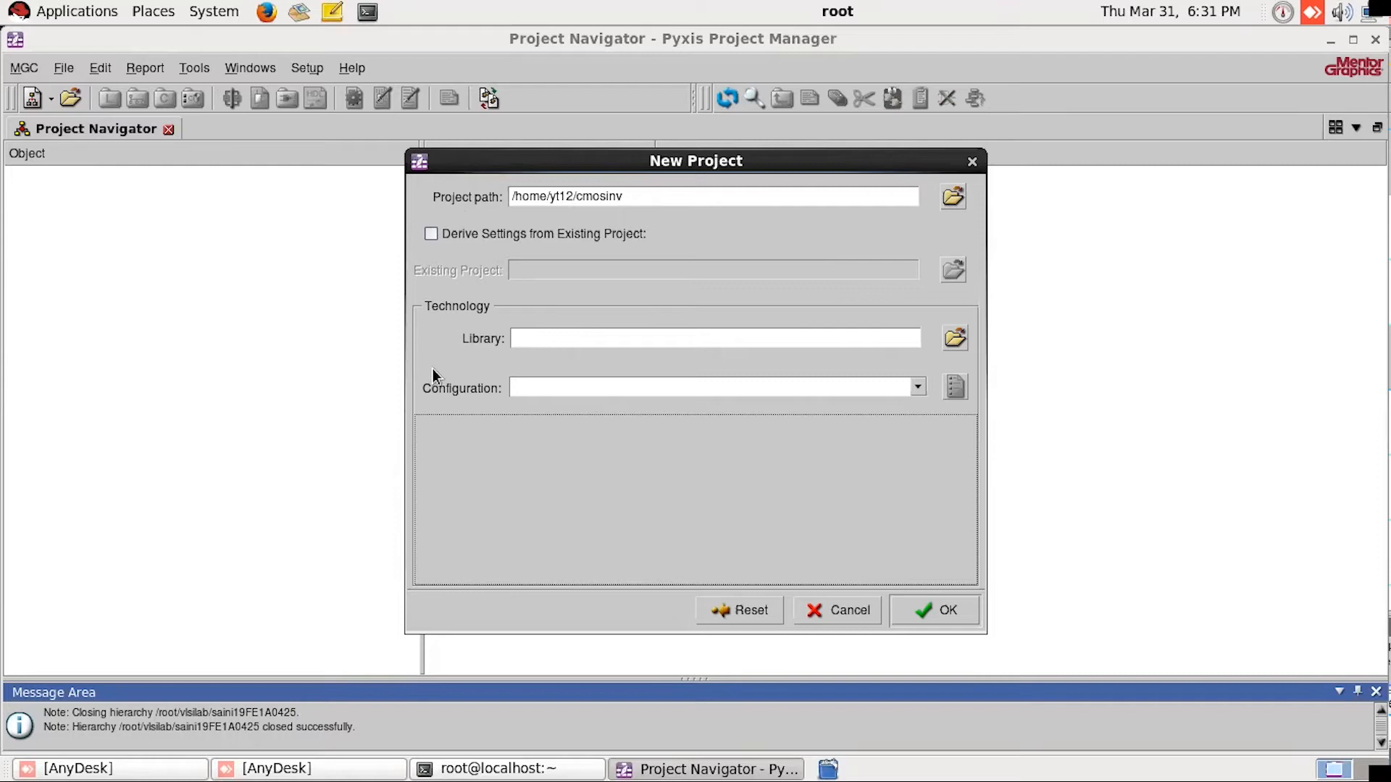
Step: Browse for the project's technology library, starting from the root directory /
click(955, 338)
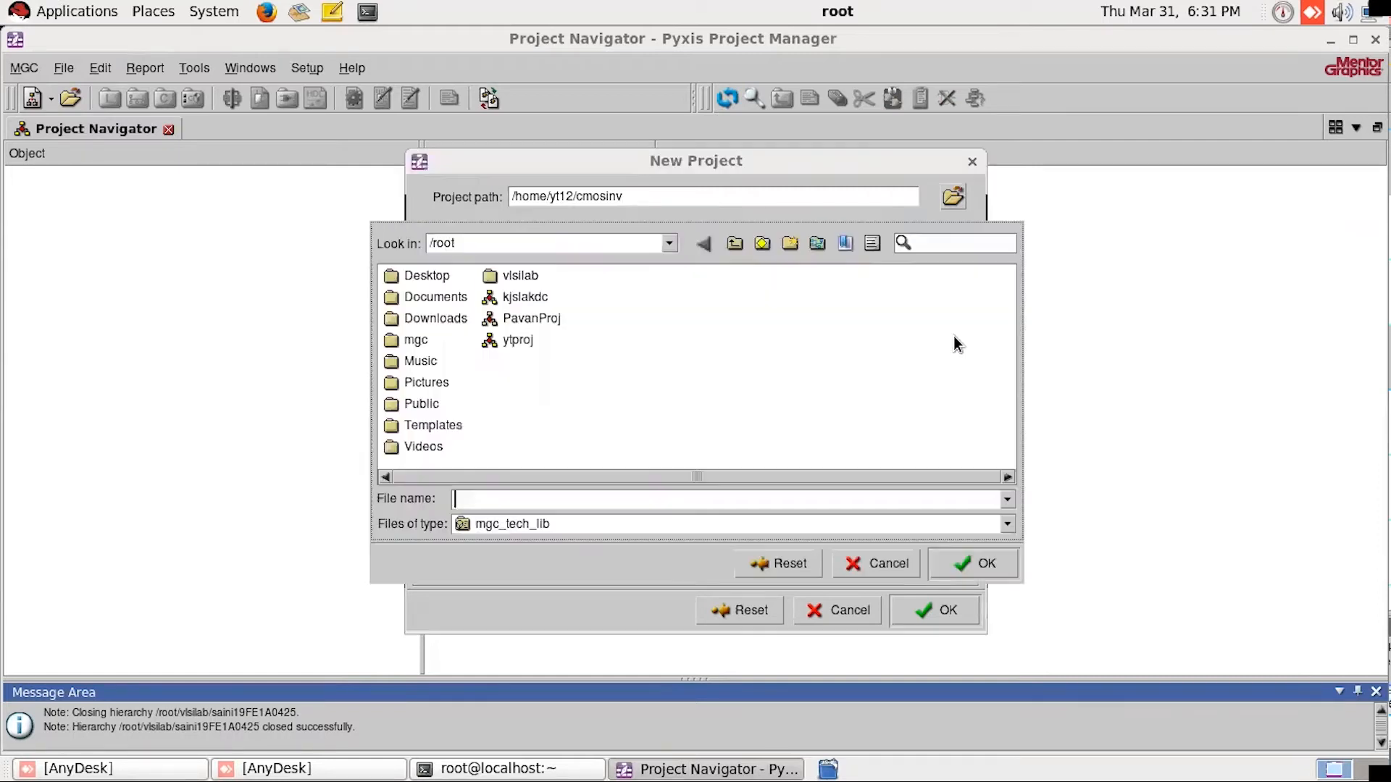
click(734, 243)
click(420, 381)
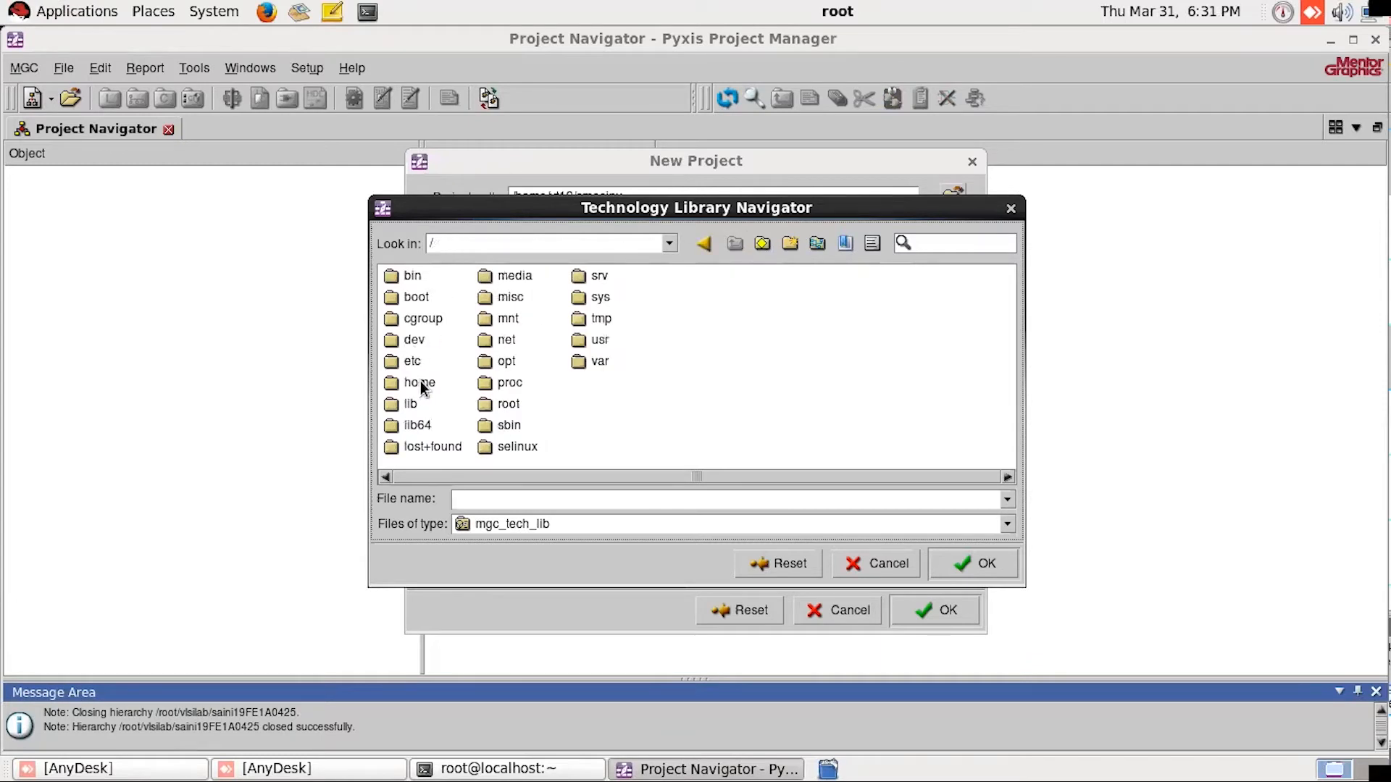
Step: Select the generic13 library in /home/software/MentorGraphics/FOUNDRY/GDK/Pyxis_SPT_HEP/ic_reflibs/tech_libs
double_click(421, 382)
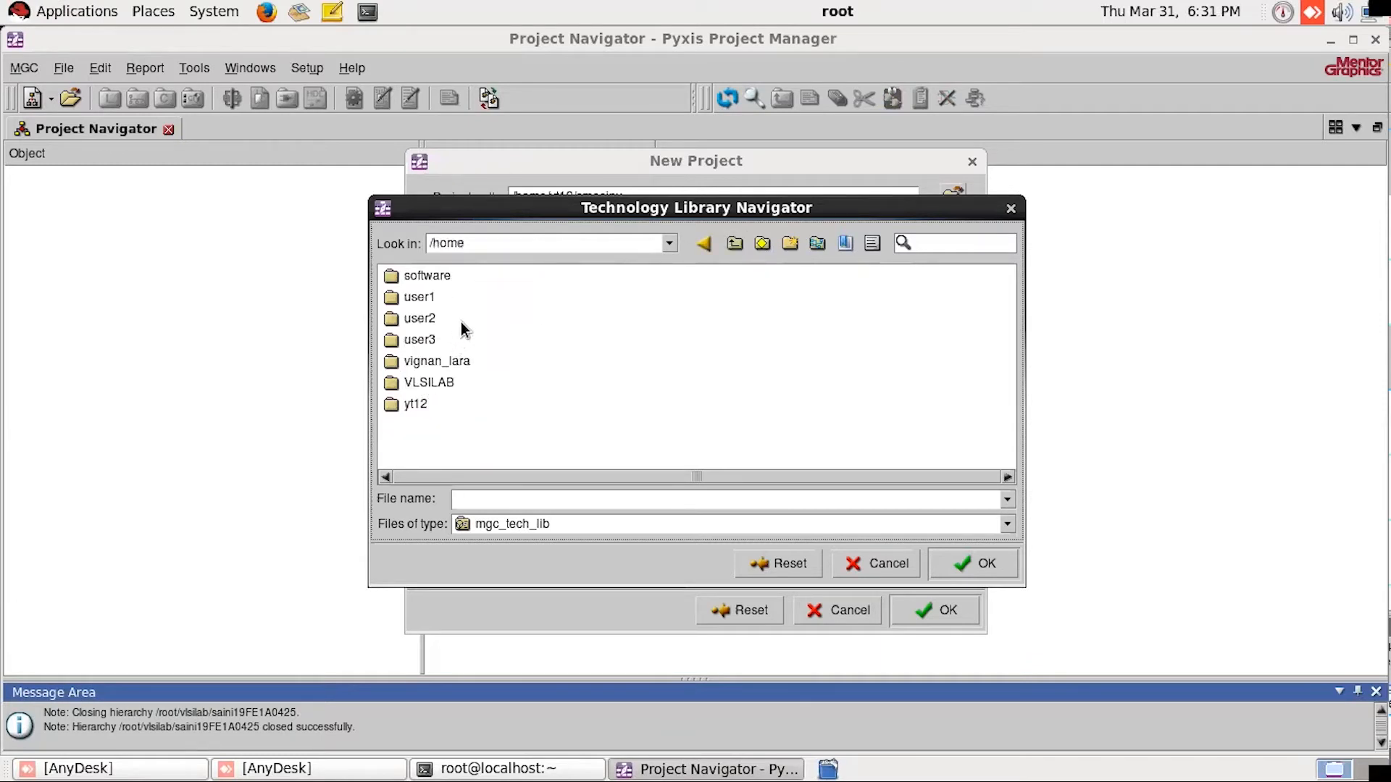
double_click(427, 276)
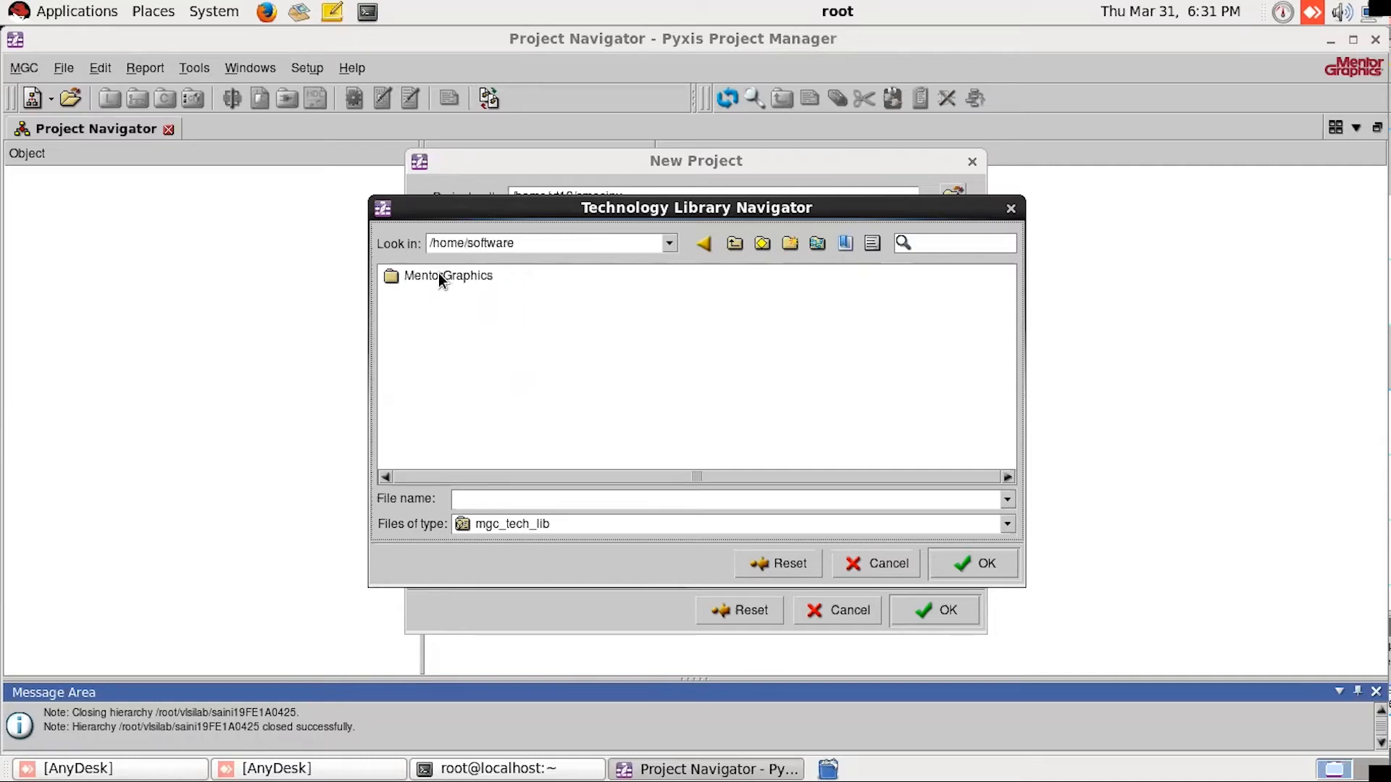
double_click(436, 280)
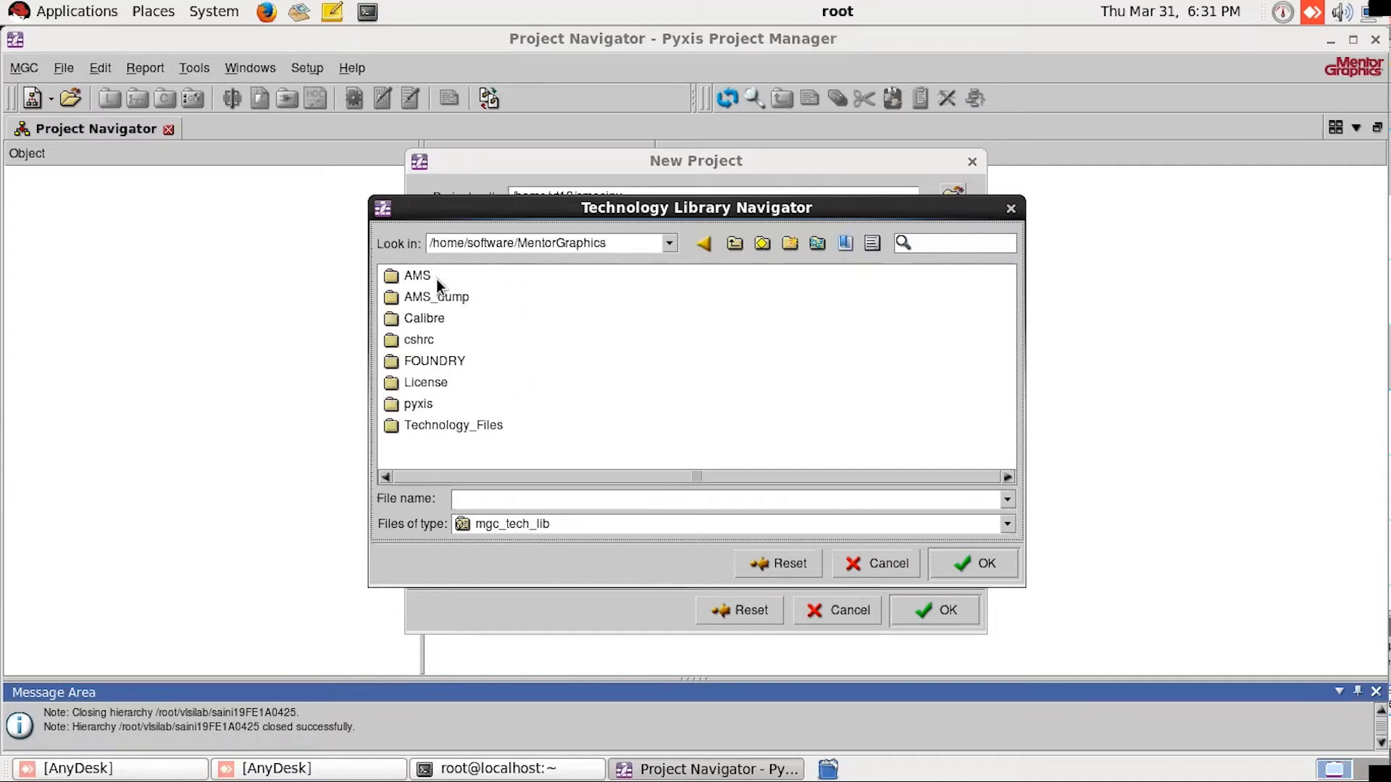
double_click(432, 360)
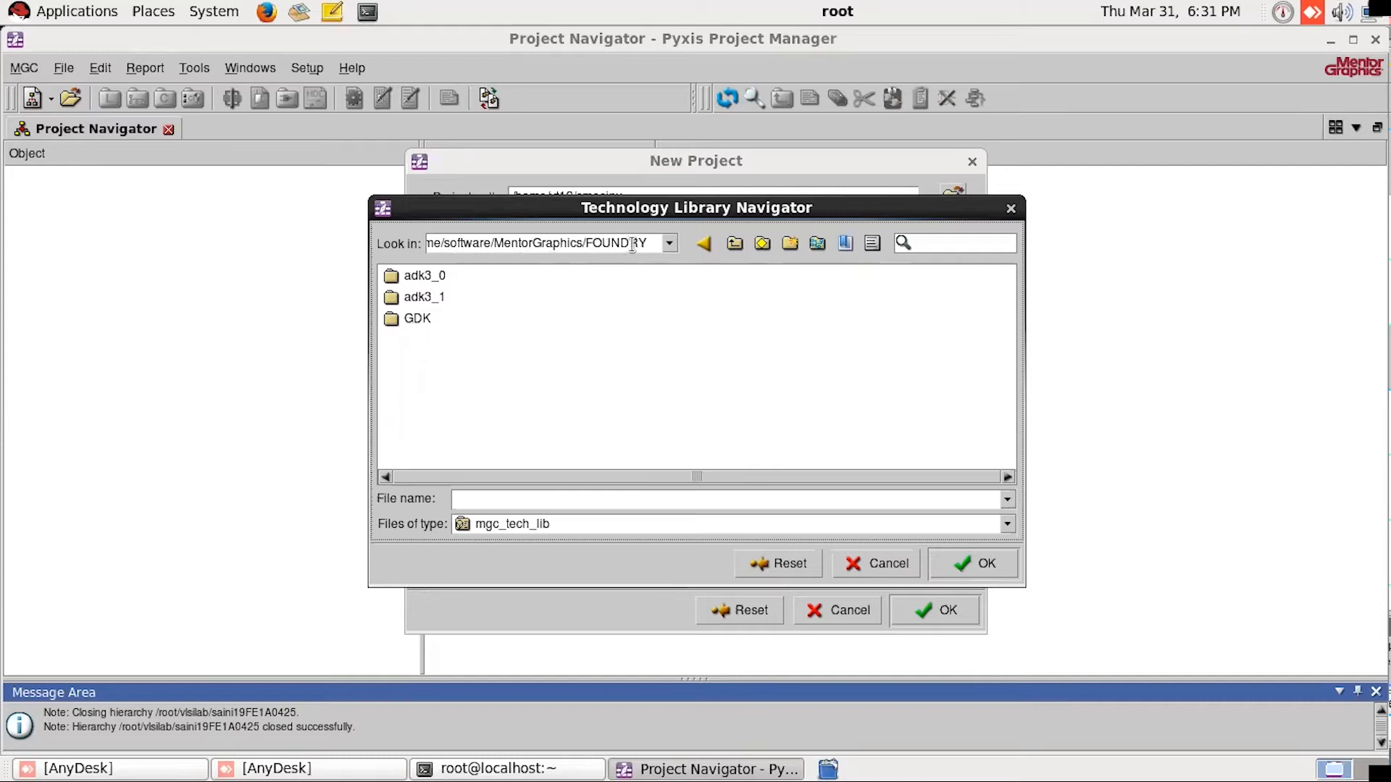
double_click(411, 319)
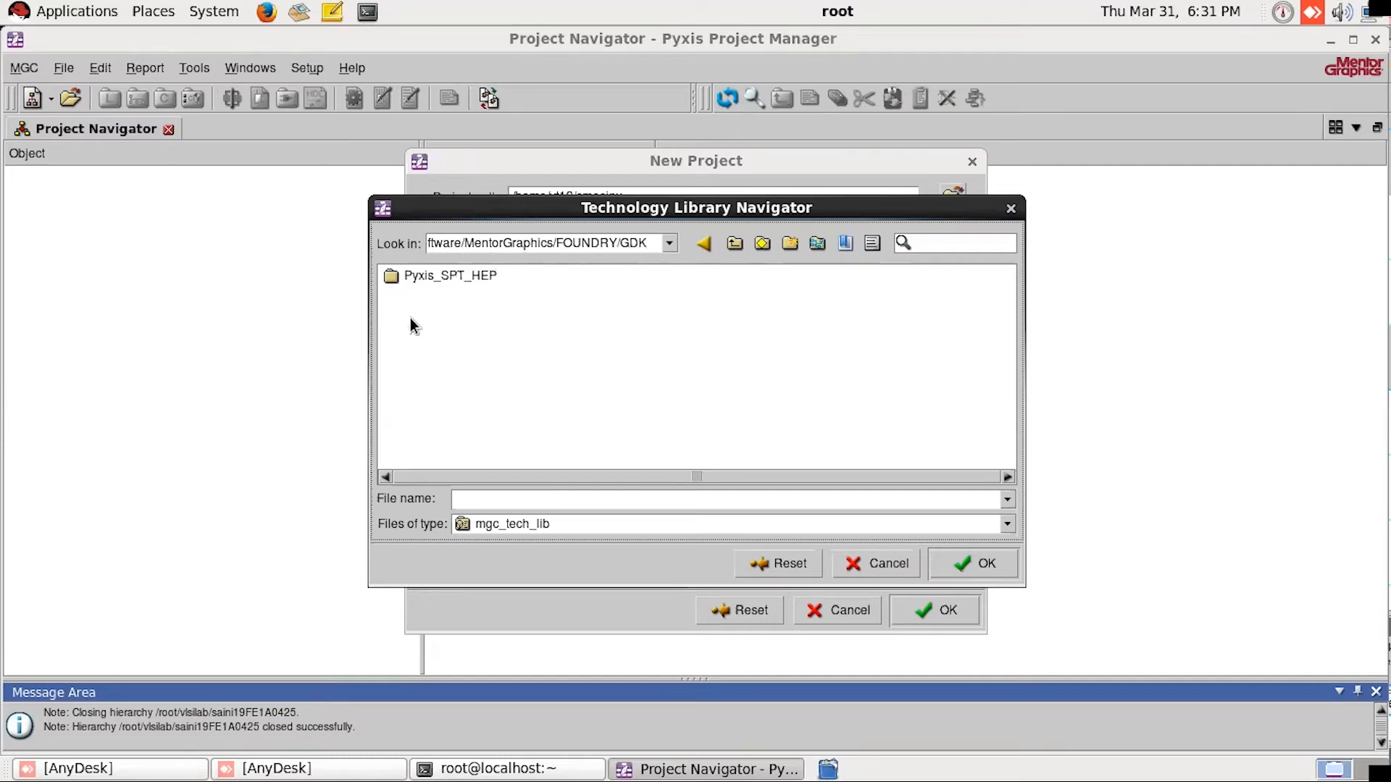
double_click(449, 276)
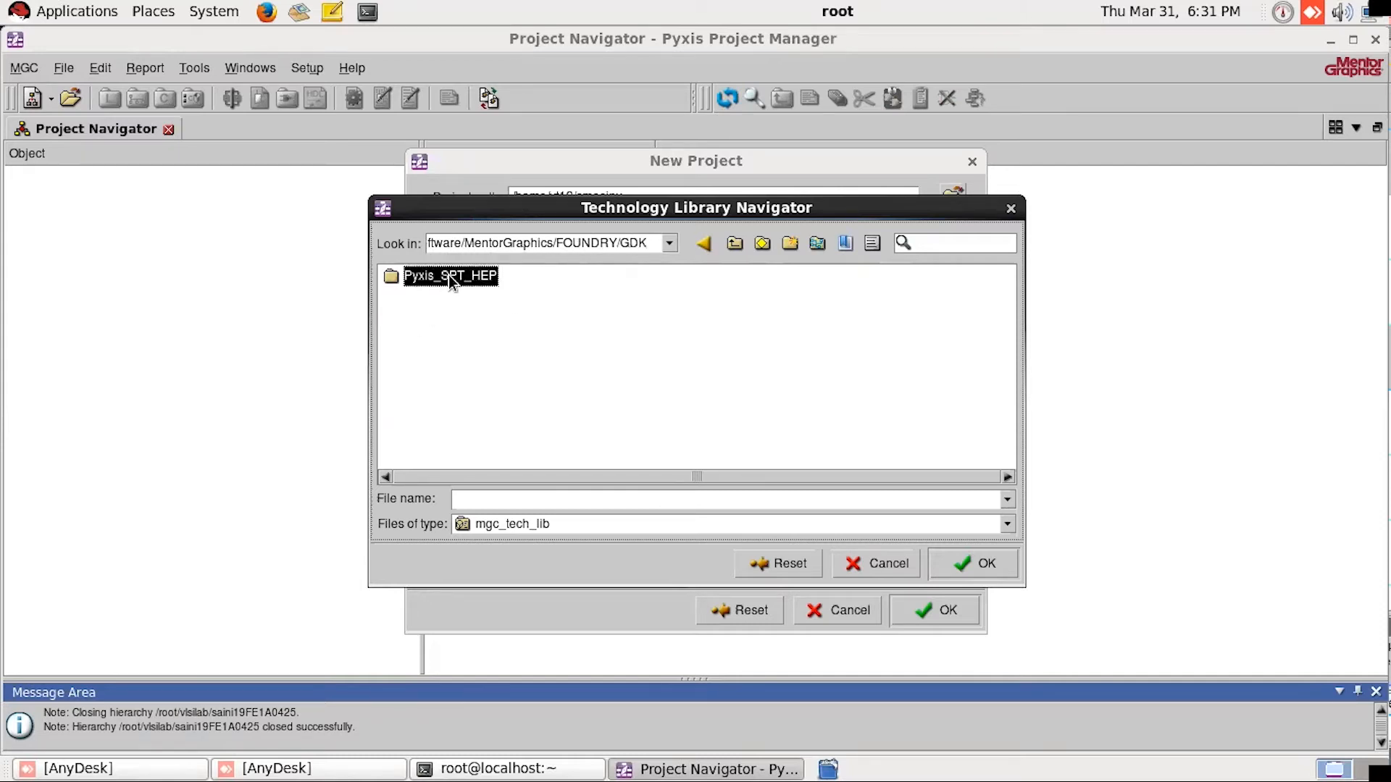
double_click(437, 297)
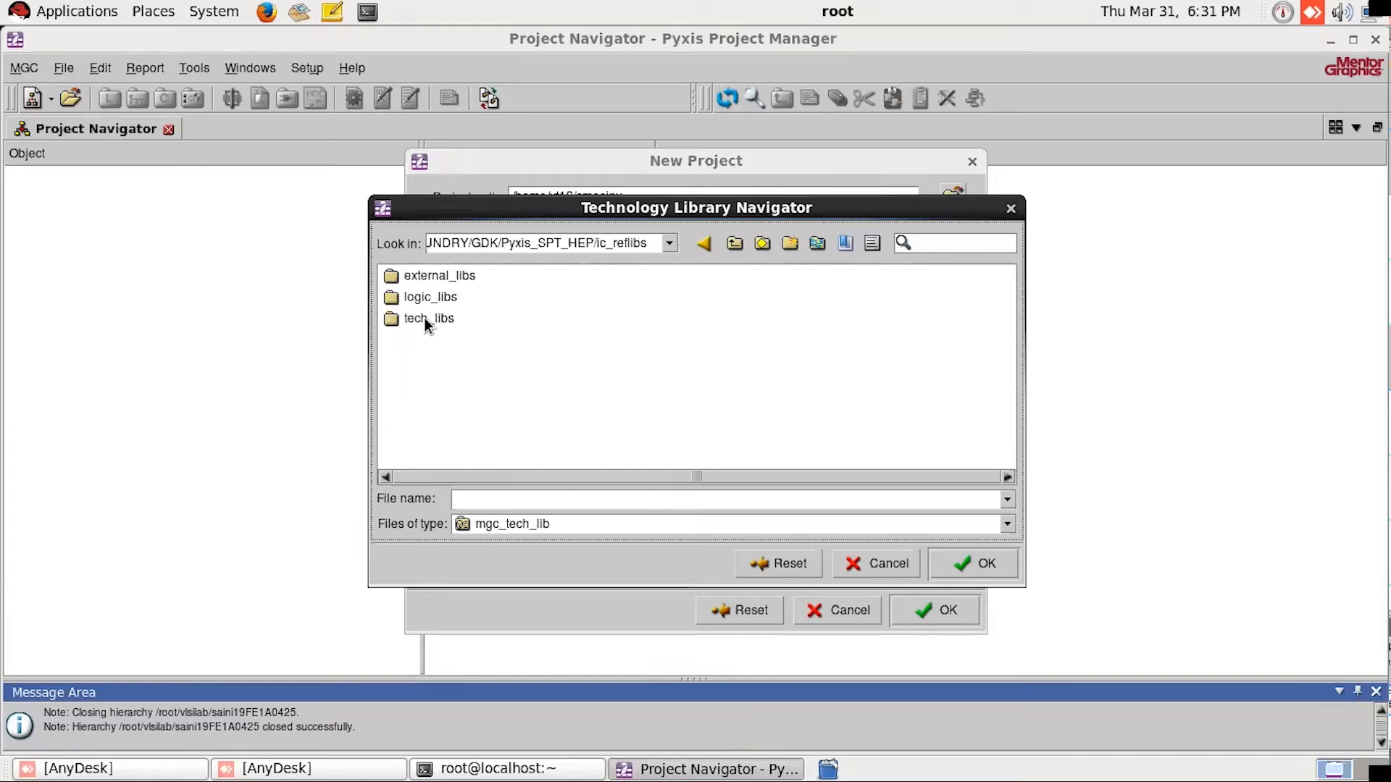
double_click(424, 317)
click(436, 287)
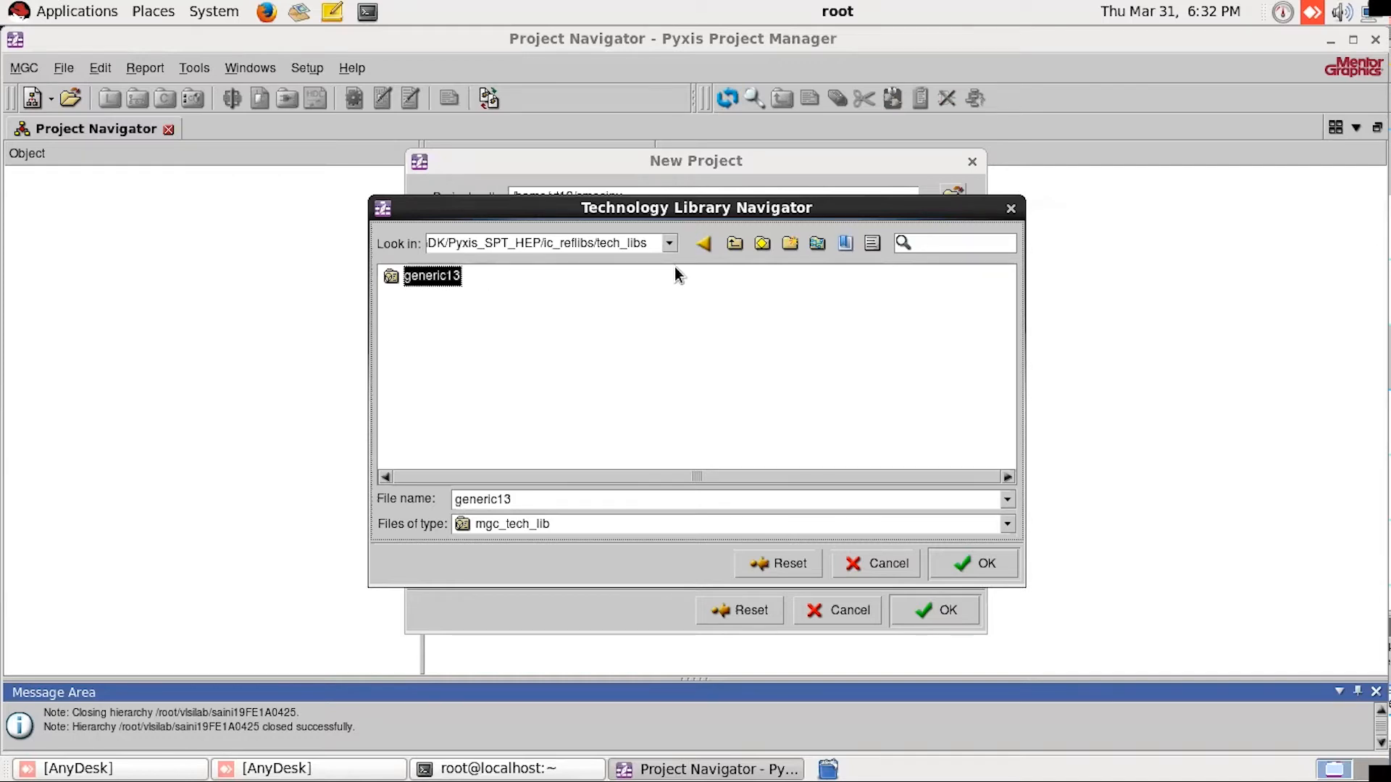
Step: Check the parent directories of the tech_libs folder and go back up to the root directory /
click(668, 242)
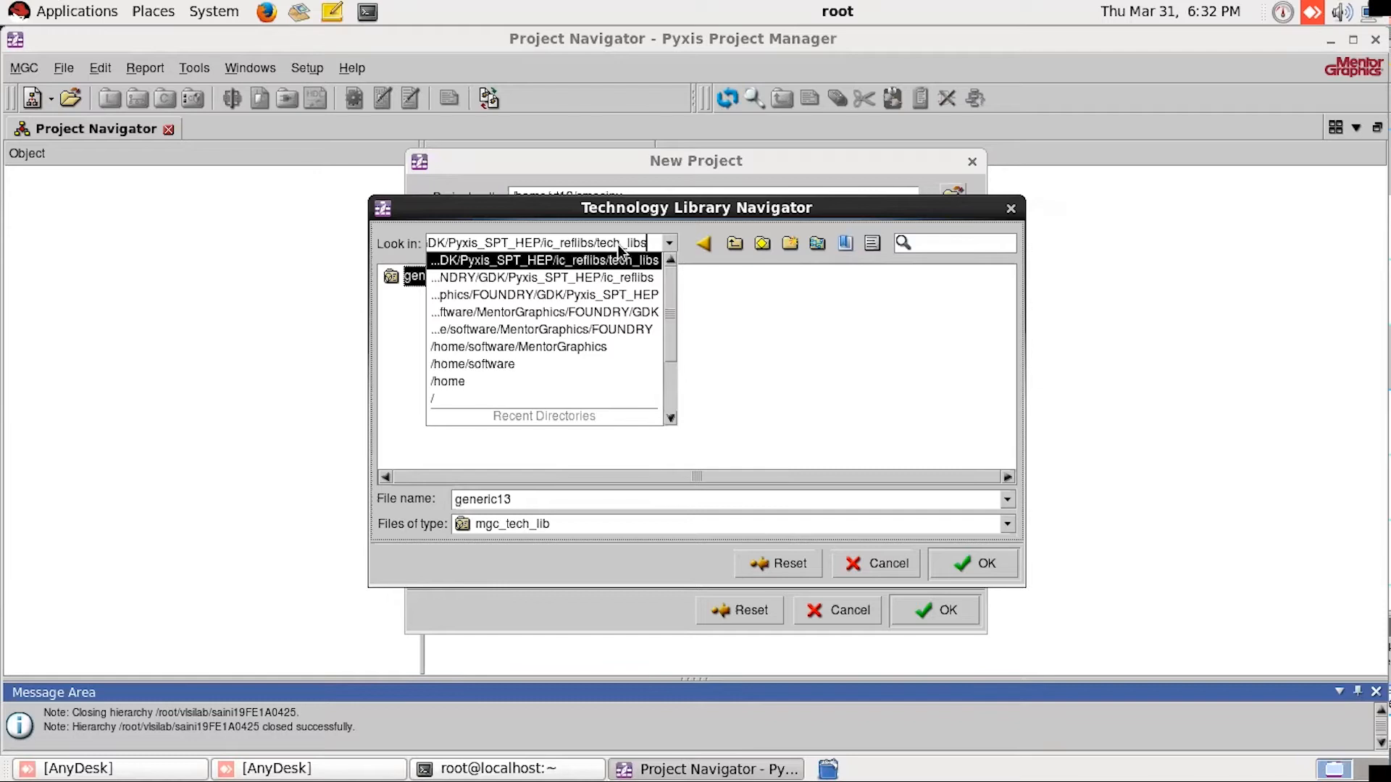
click(736, 324)
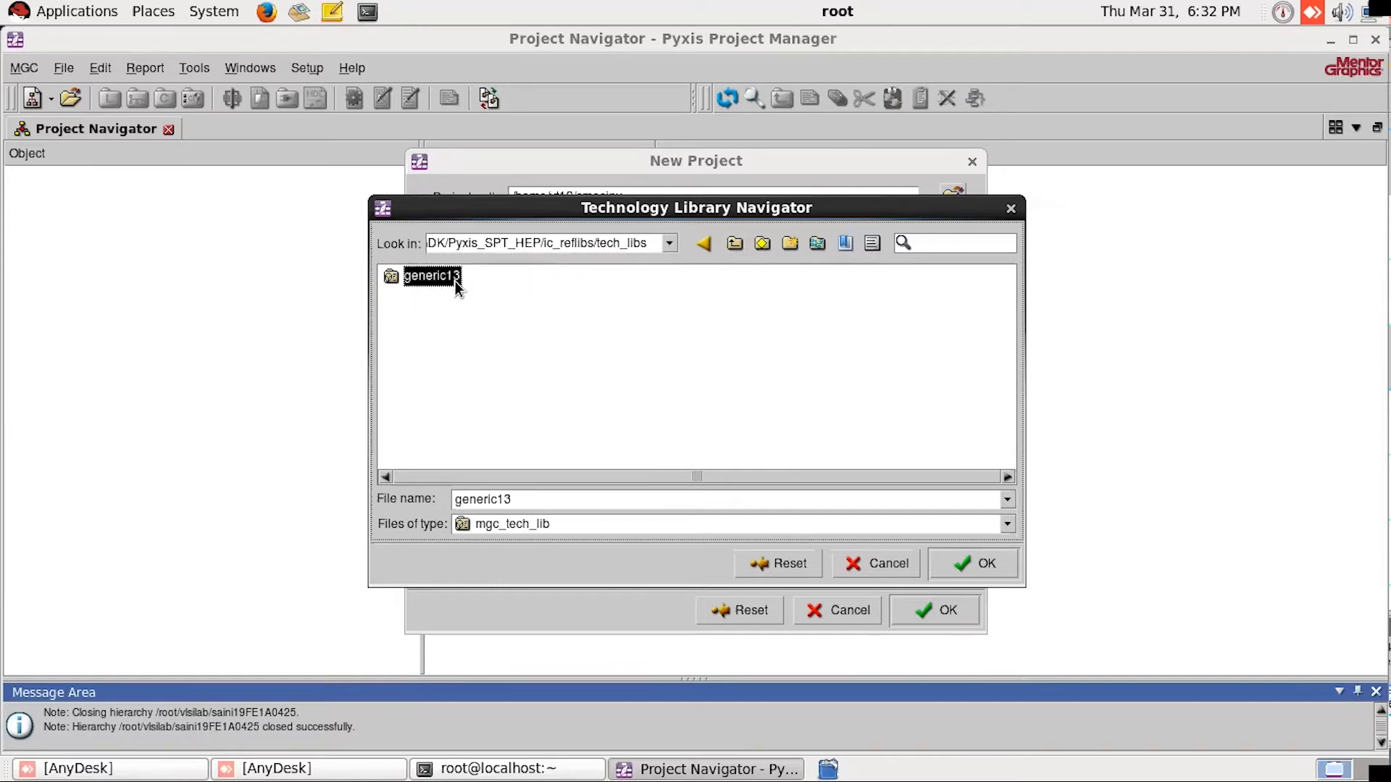
click(736, 246)
click(736, 246)
click(735, 246)
click(734, 247)
click(733, 247)
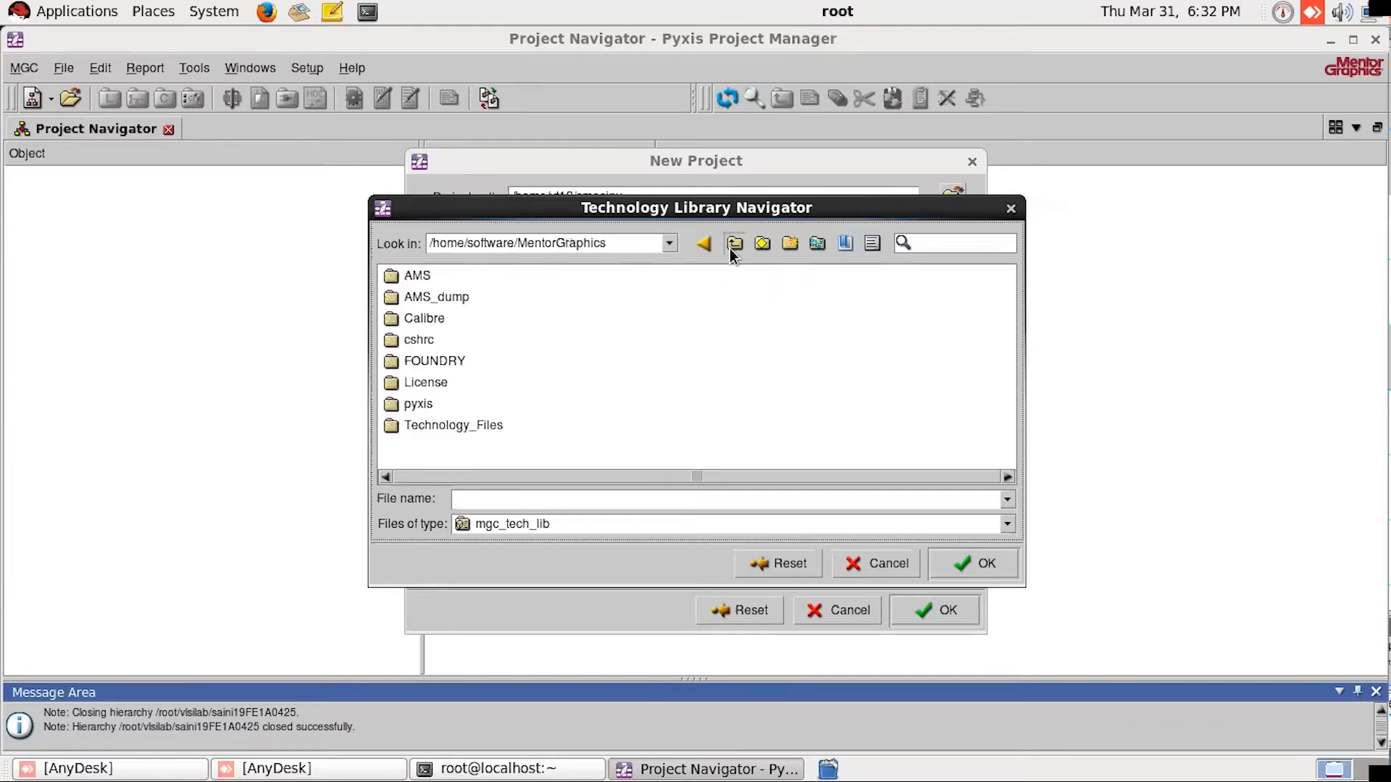
click(733, 247)
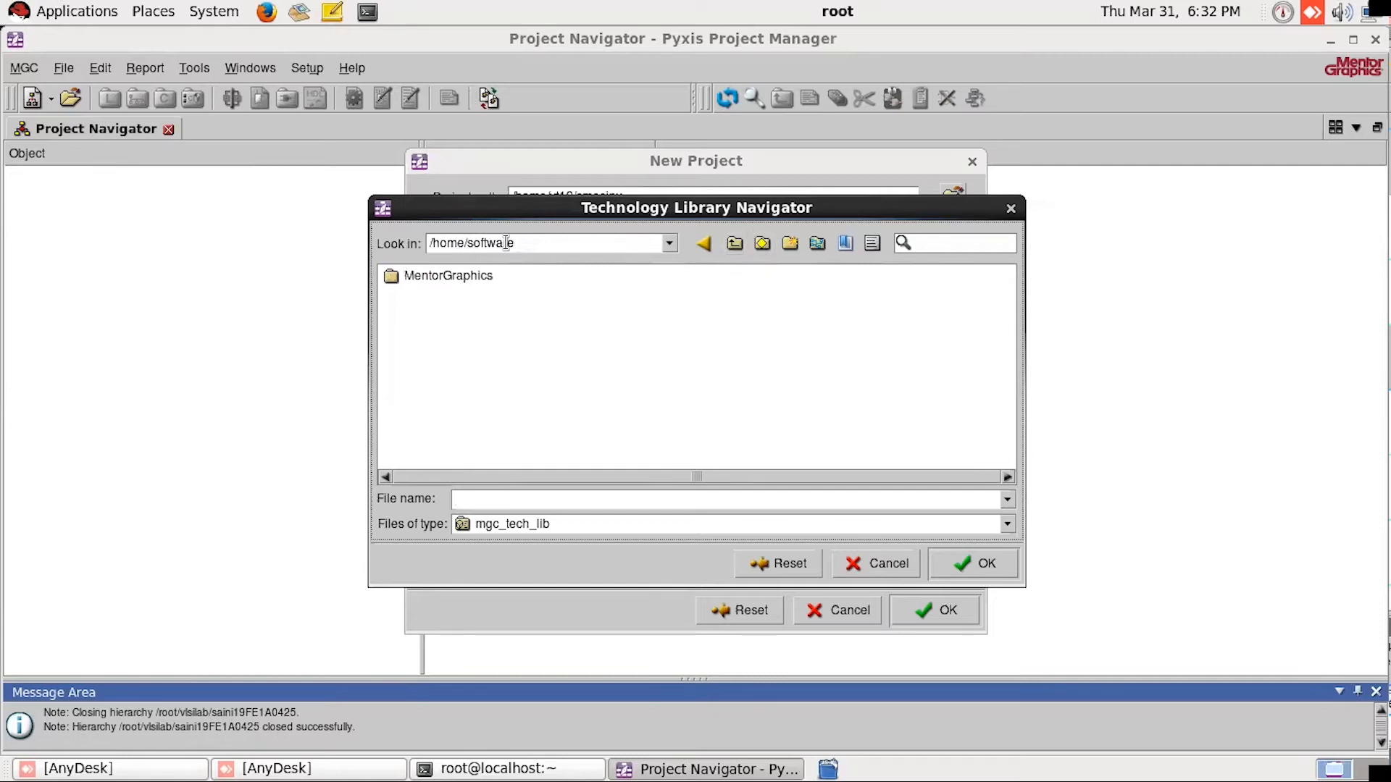
click(736, 243)
click(737, 242)
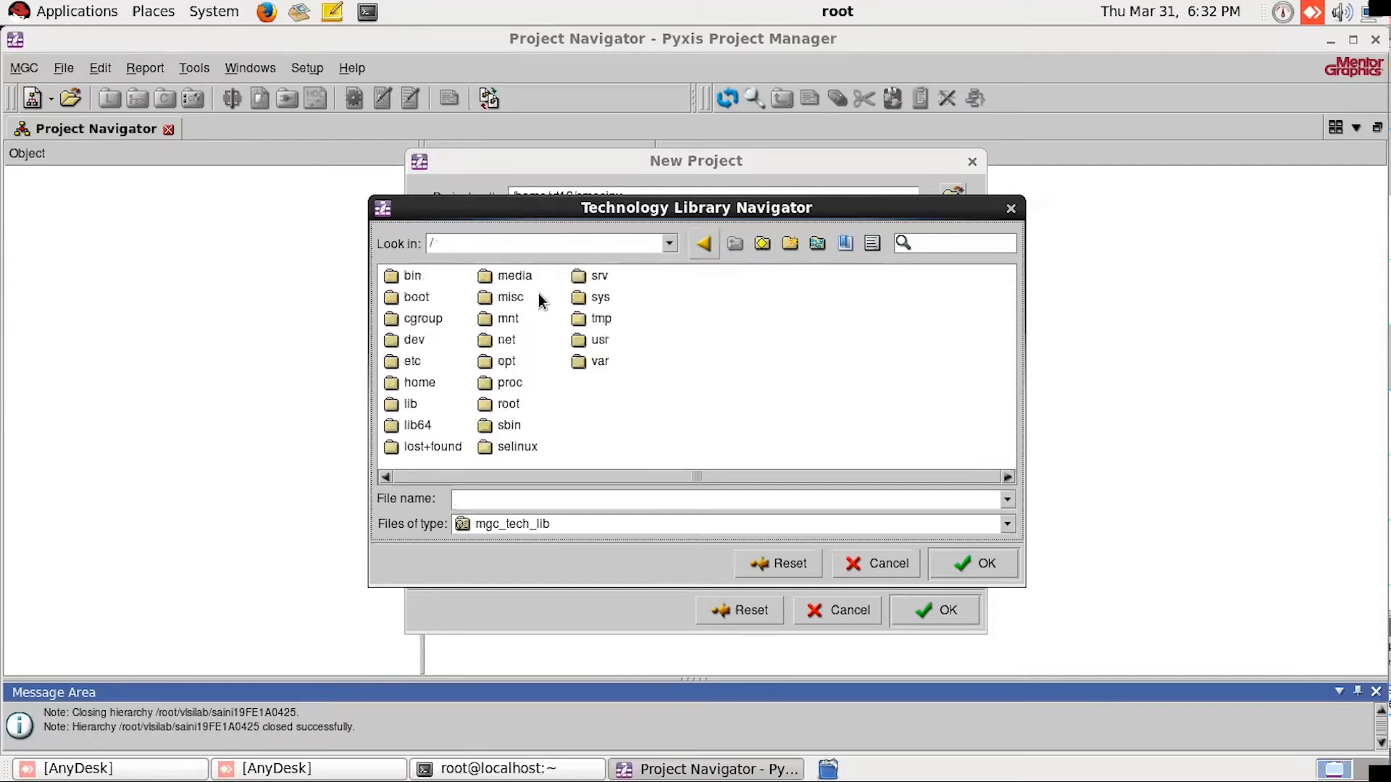
Step: Set the technology library to generic13 from /home/software/MentorGraphics/FOUNDRY/GDK/Pyxis_SPT_HEP/ic_reflibs/tech_libs
double_click(421, 381)
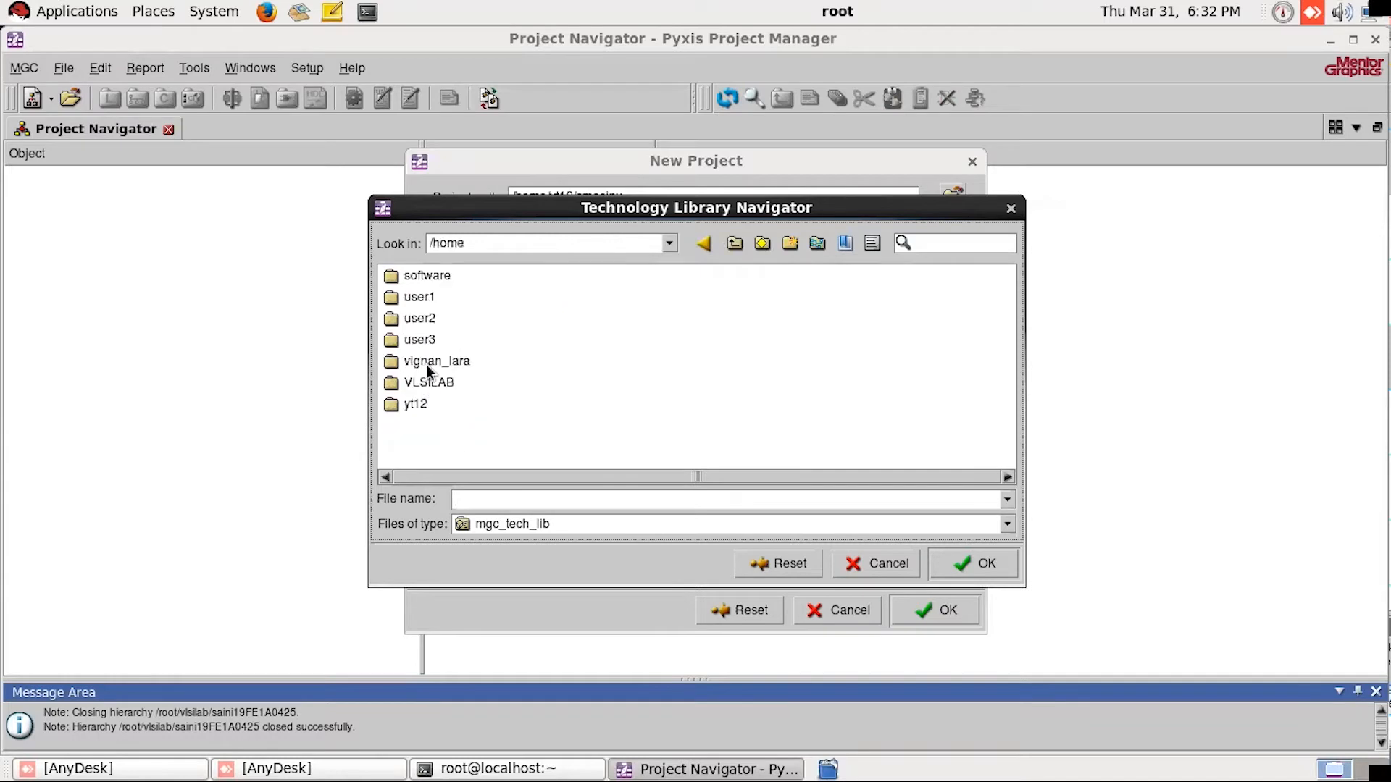
double_click(428, 277)
double_click(431, 276)
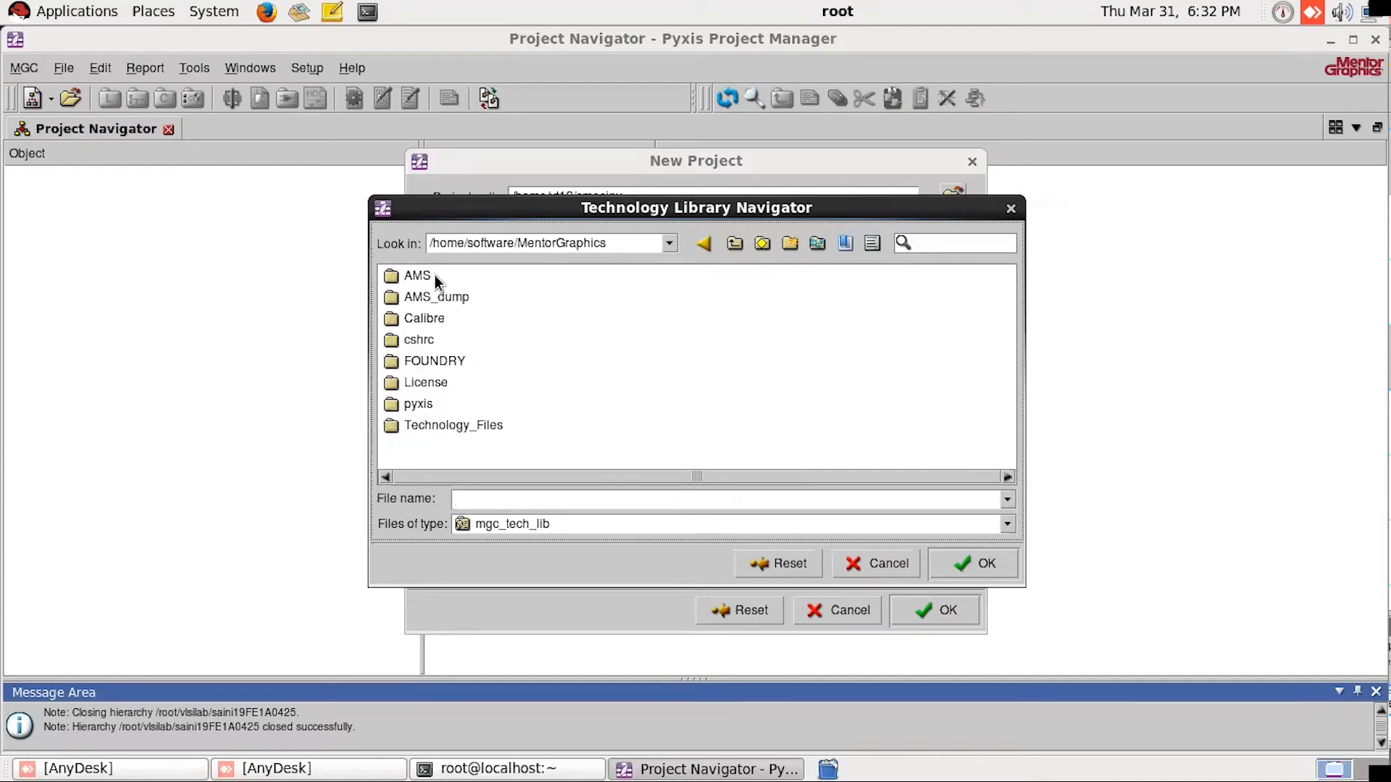
double_click(428, 361)
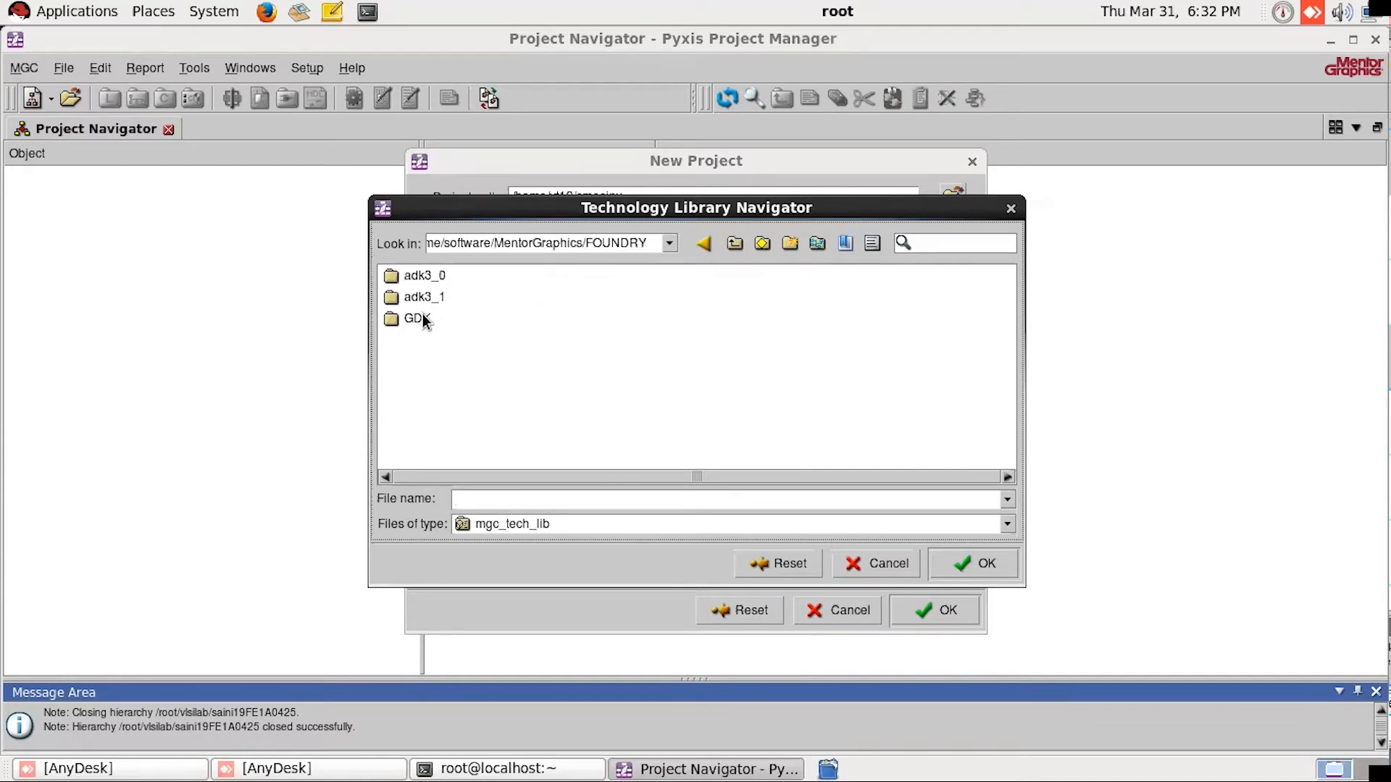
double_click(424, 316)
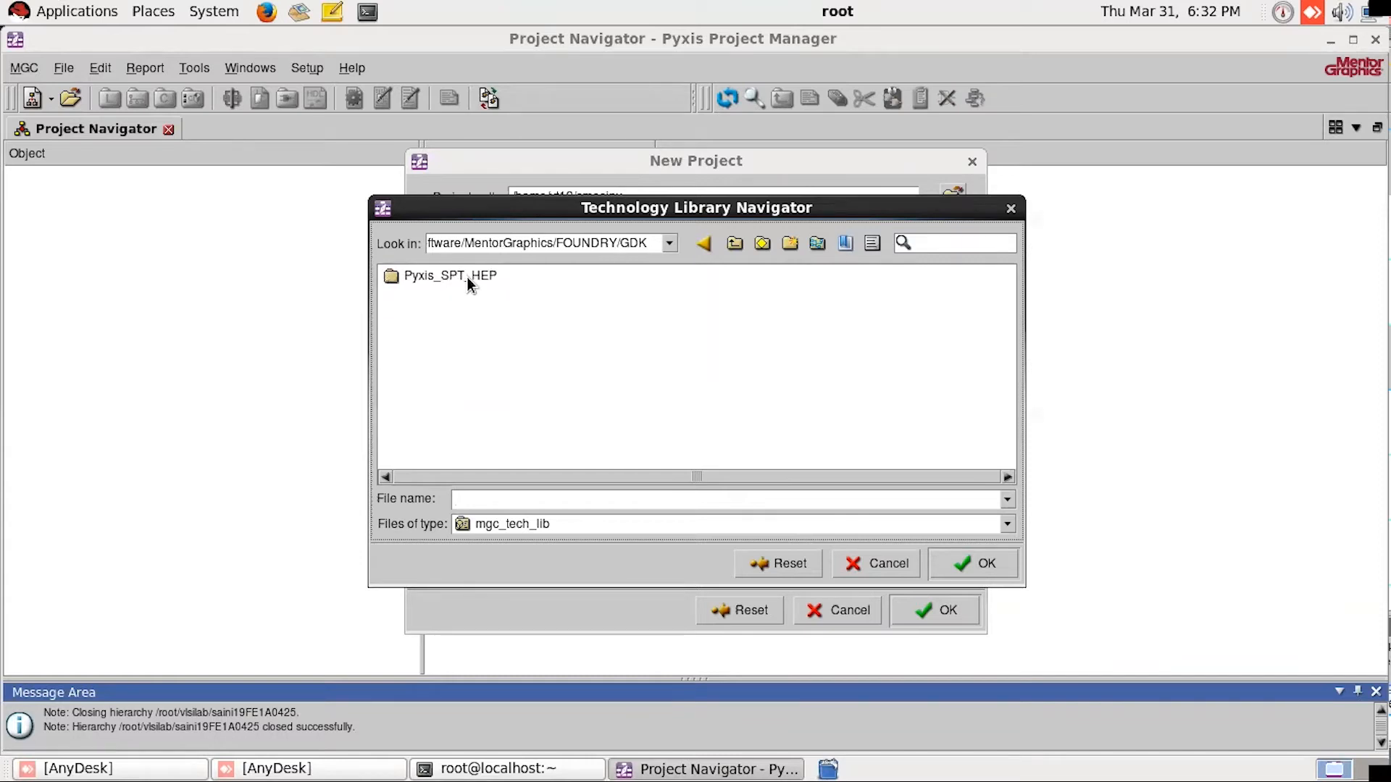
double_click(467, 277)
double_click(433, 297)
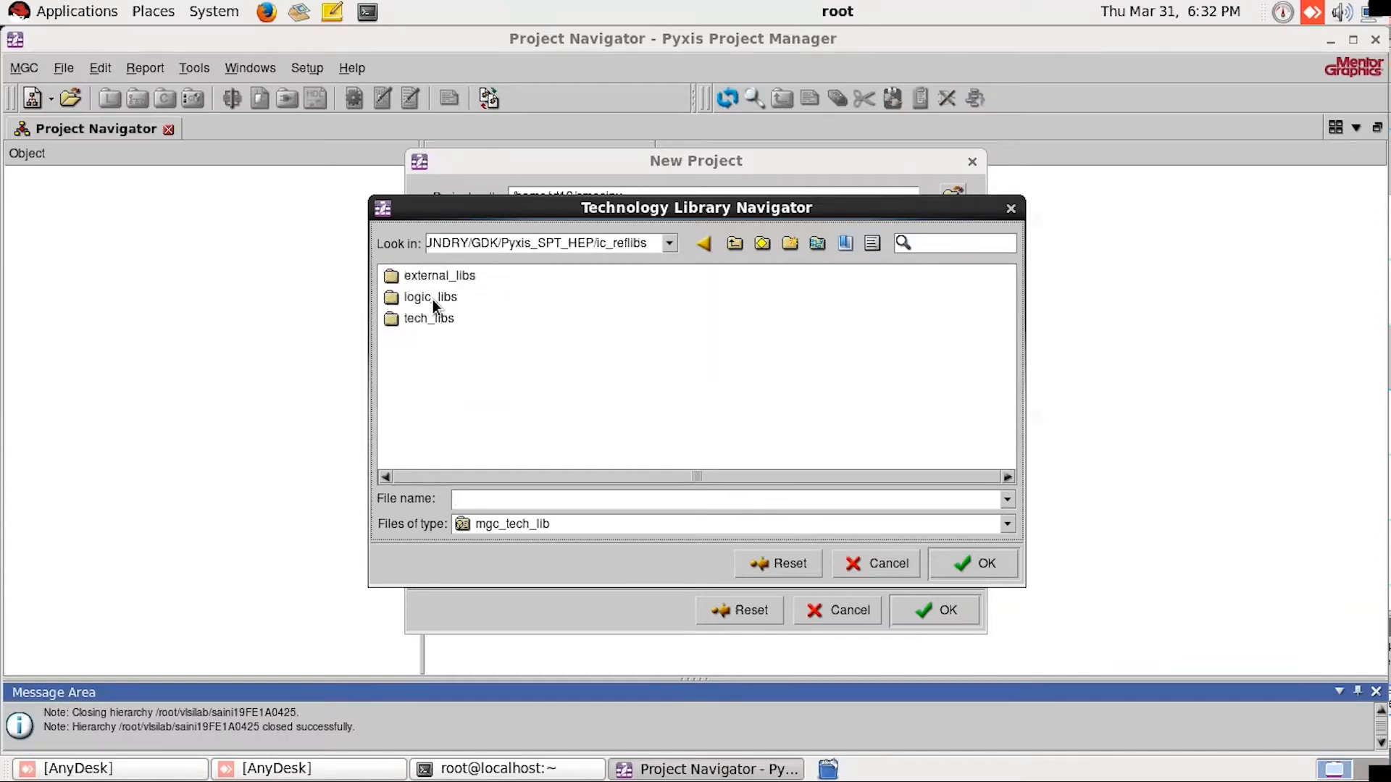
double_click(431, 321)
click(435, 279)
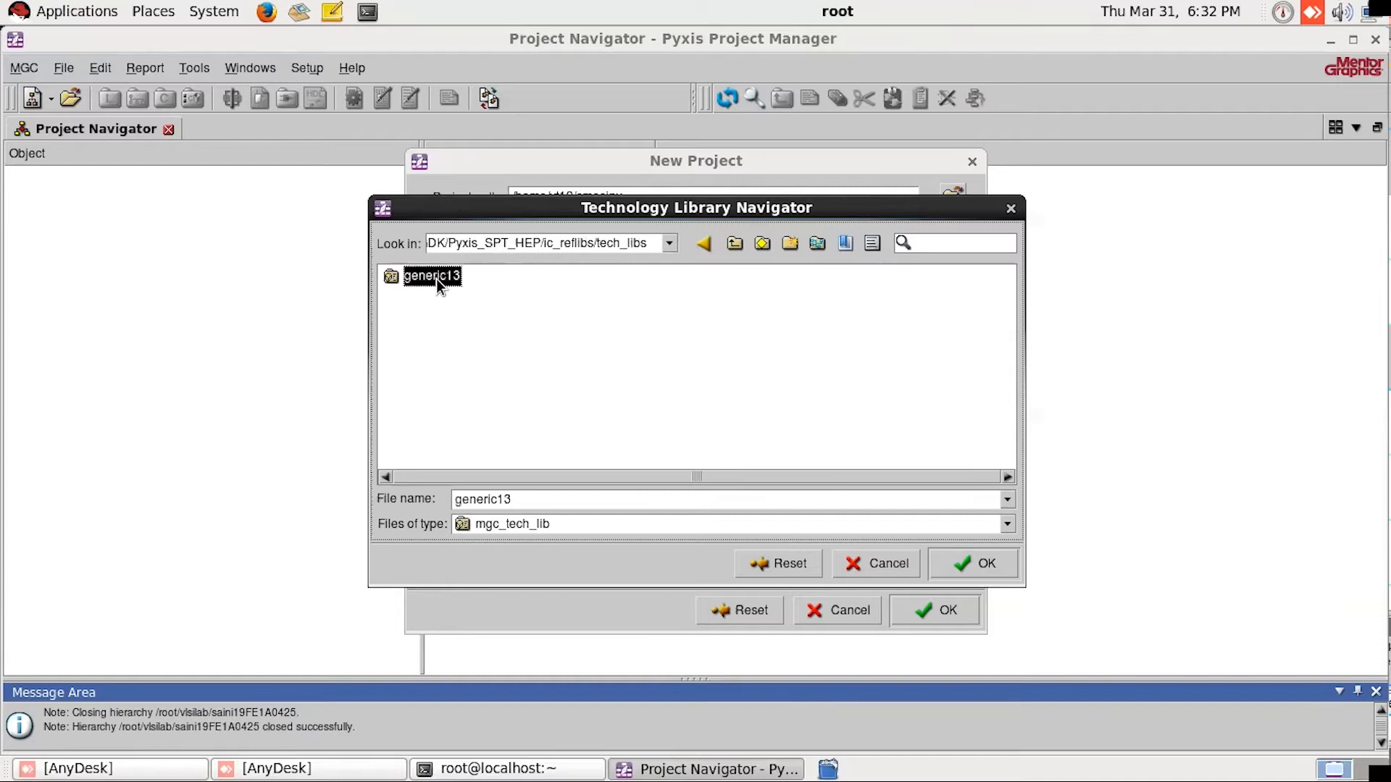
click(959, 562)
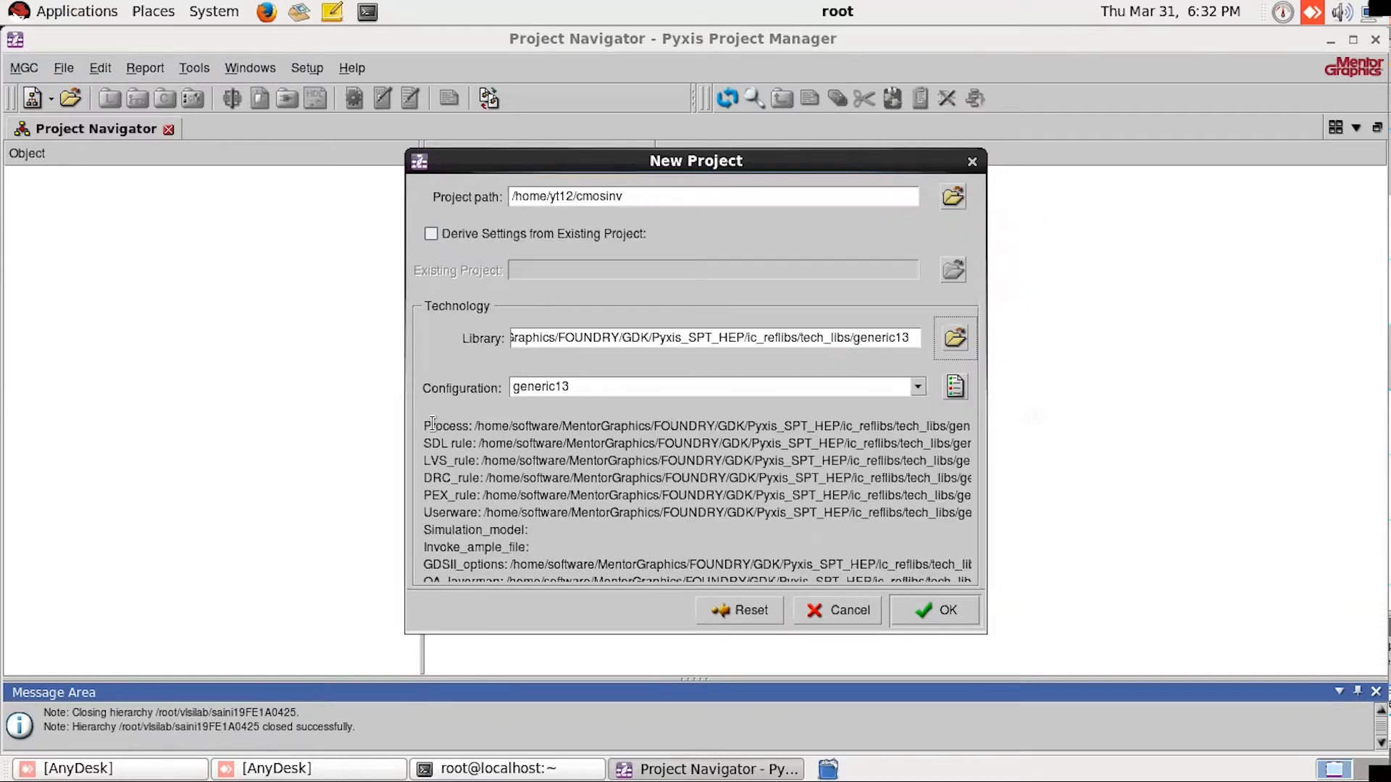
Step: Review the process and rule file paths of the generic13 configuration and create the cmosinv project with it
drag(429, 426, 502, 576)
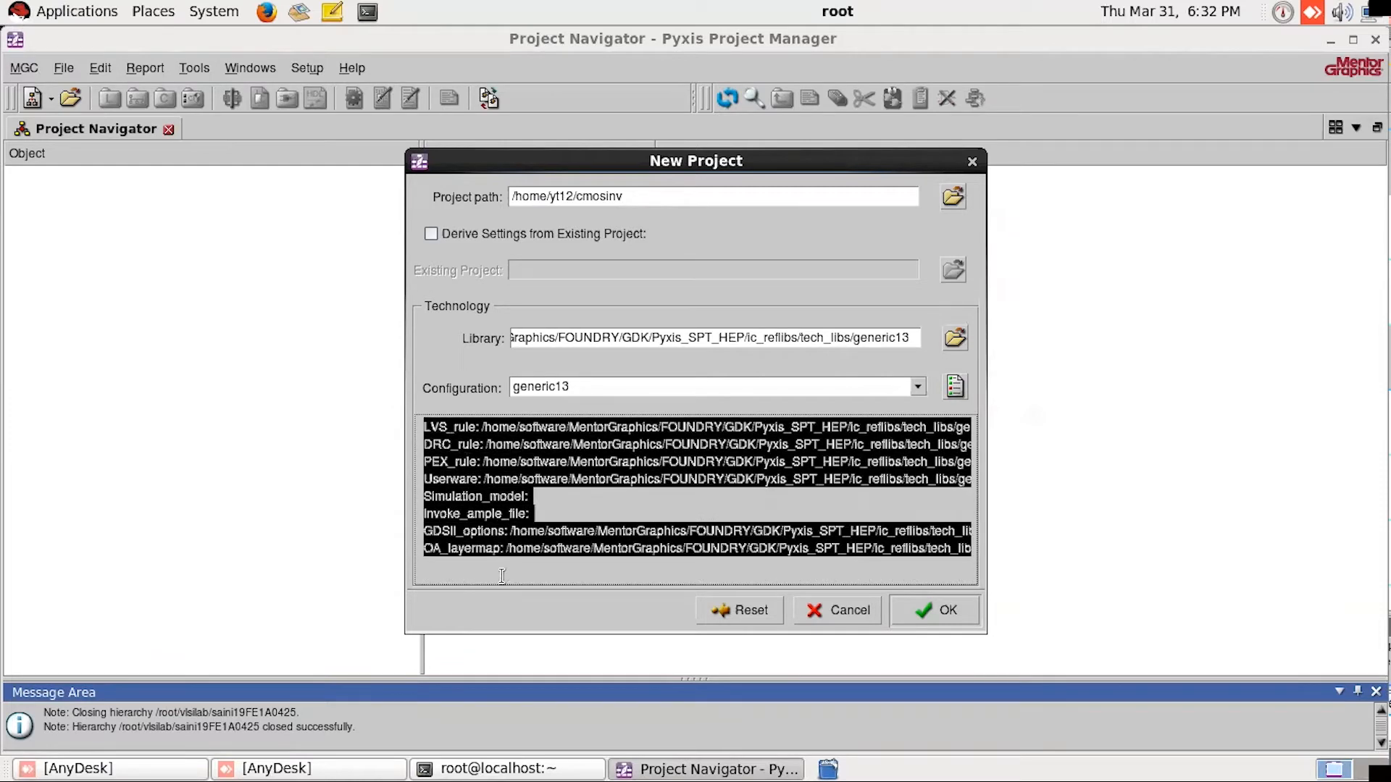
scroll(498, 522, up, 1)
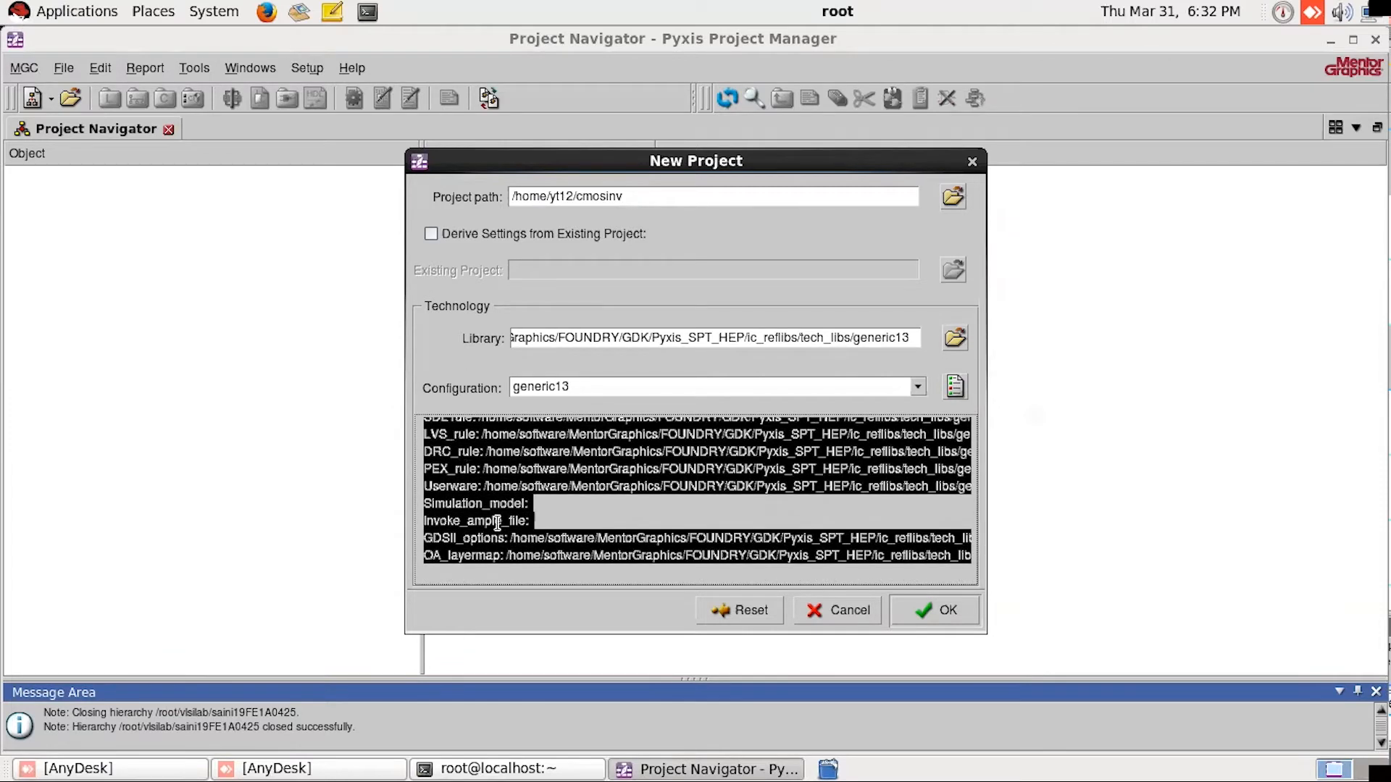
click(563, 478)
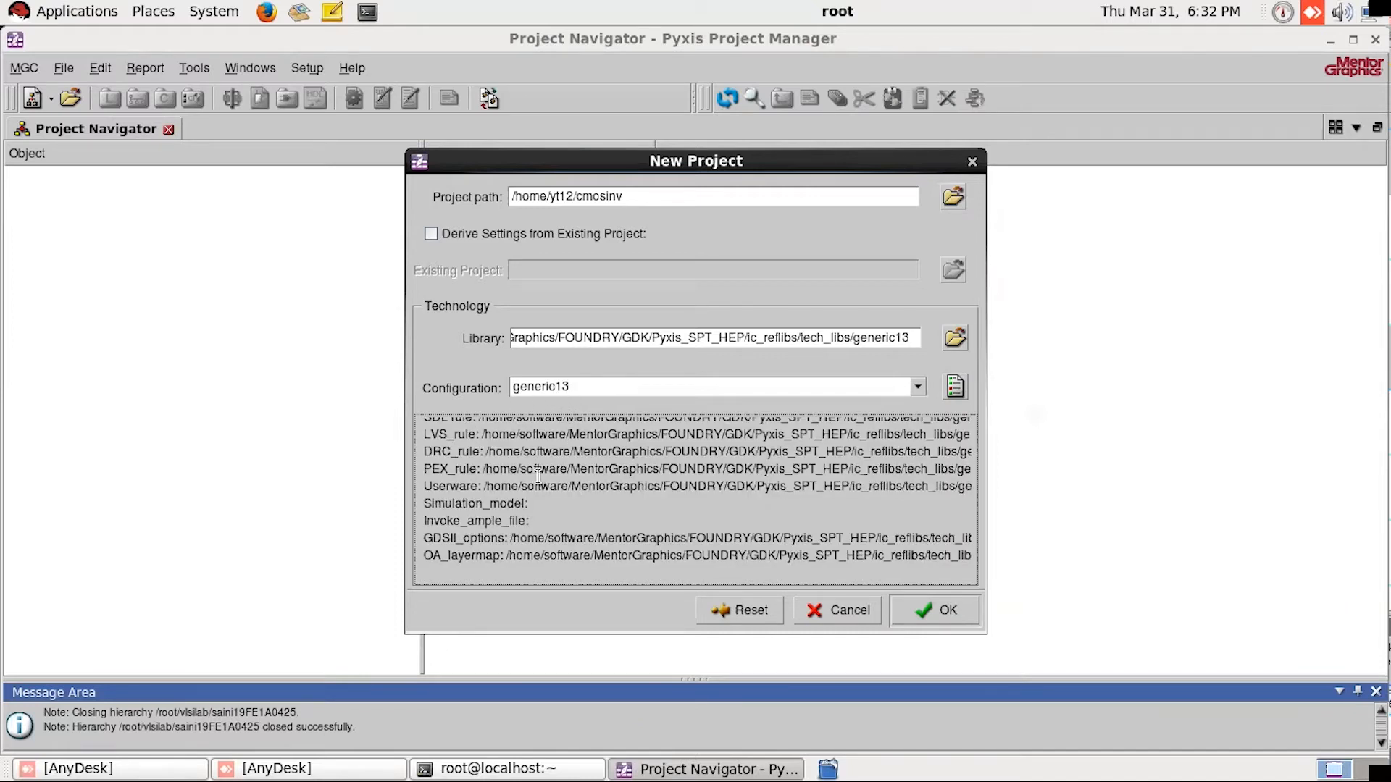
scroll(540, 478, up, 2)
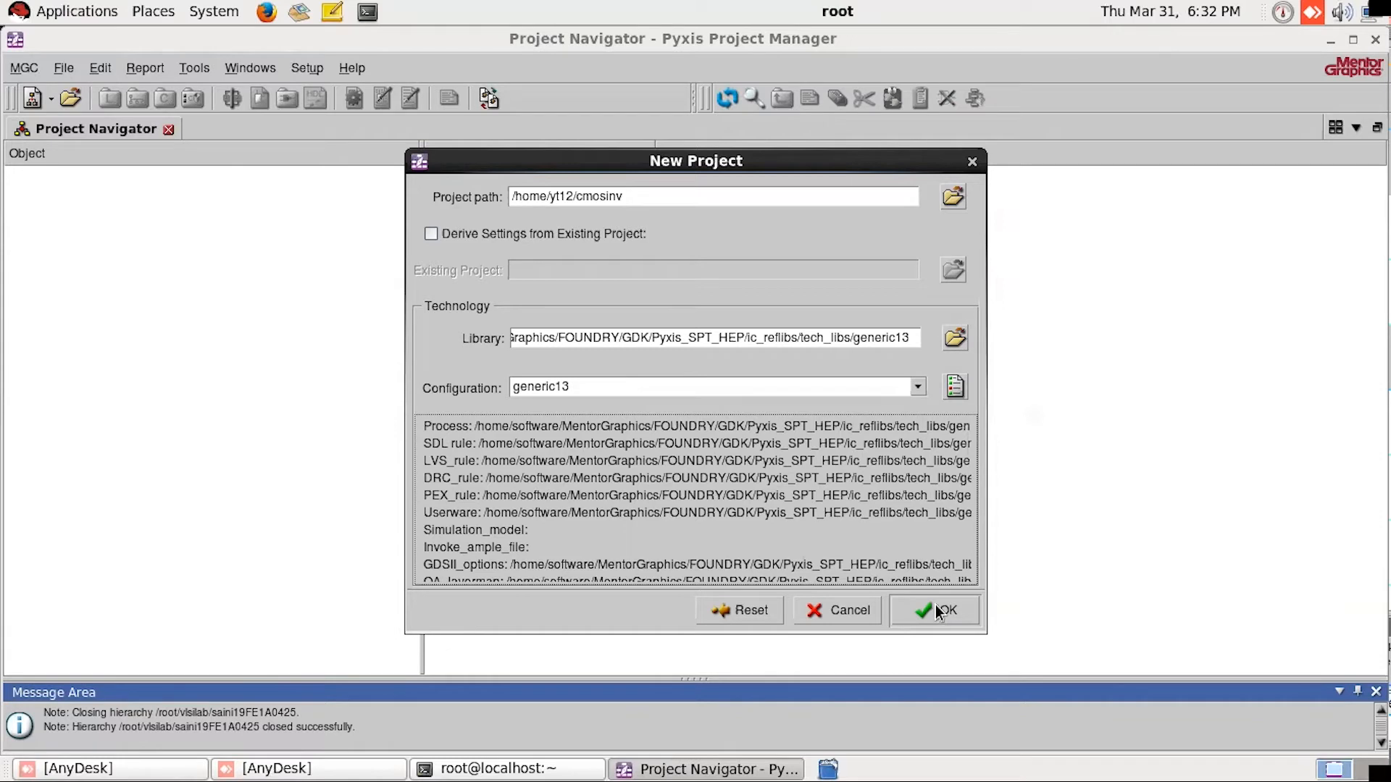
click(531, 389)
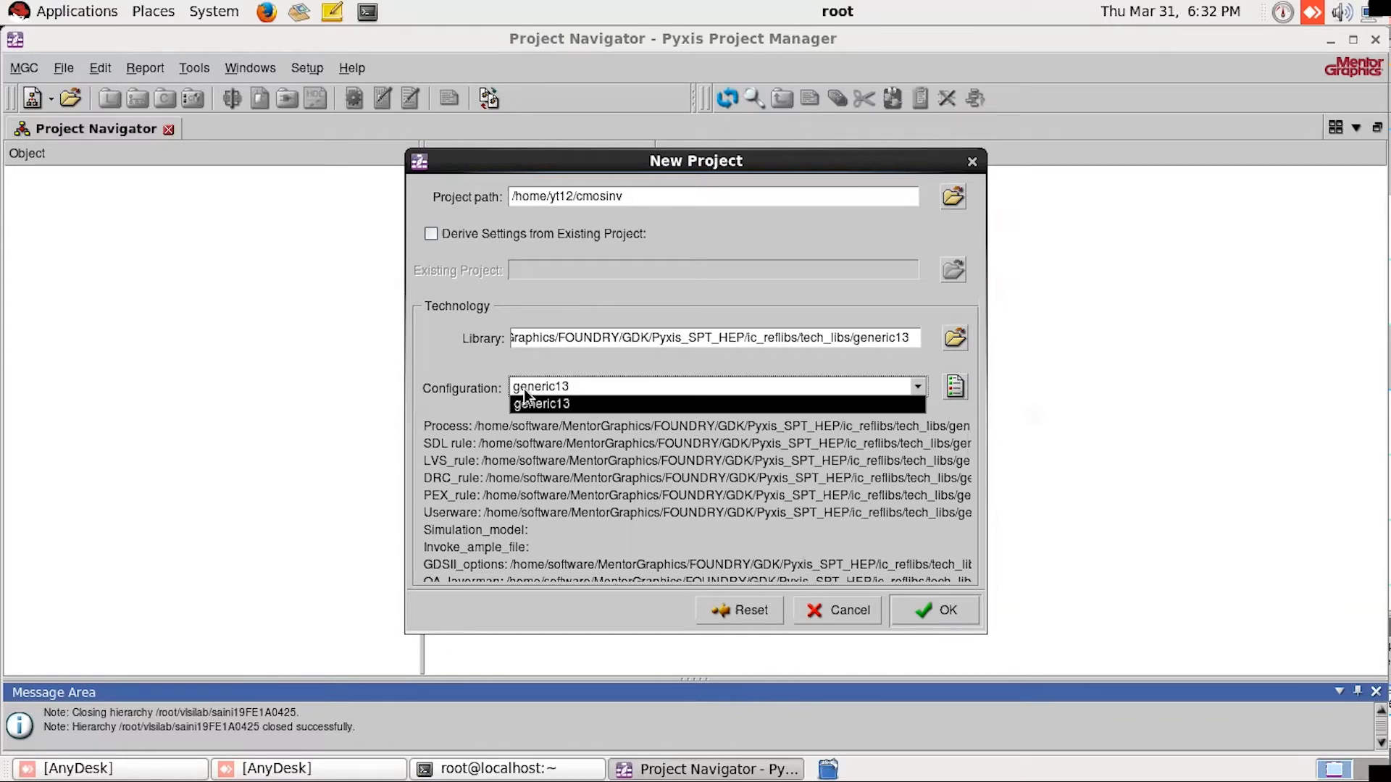
click(594, 471)
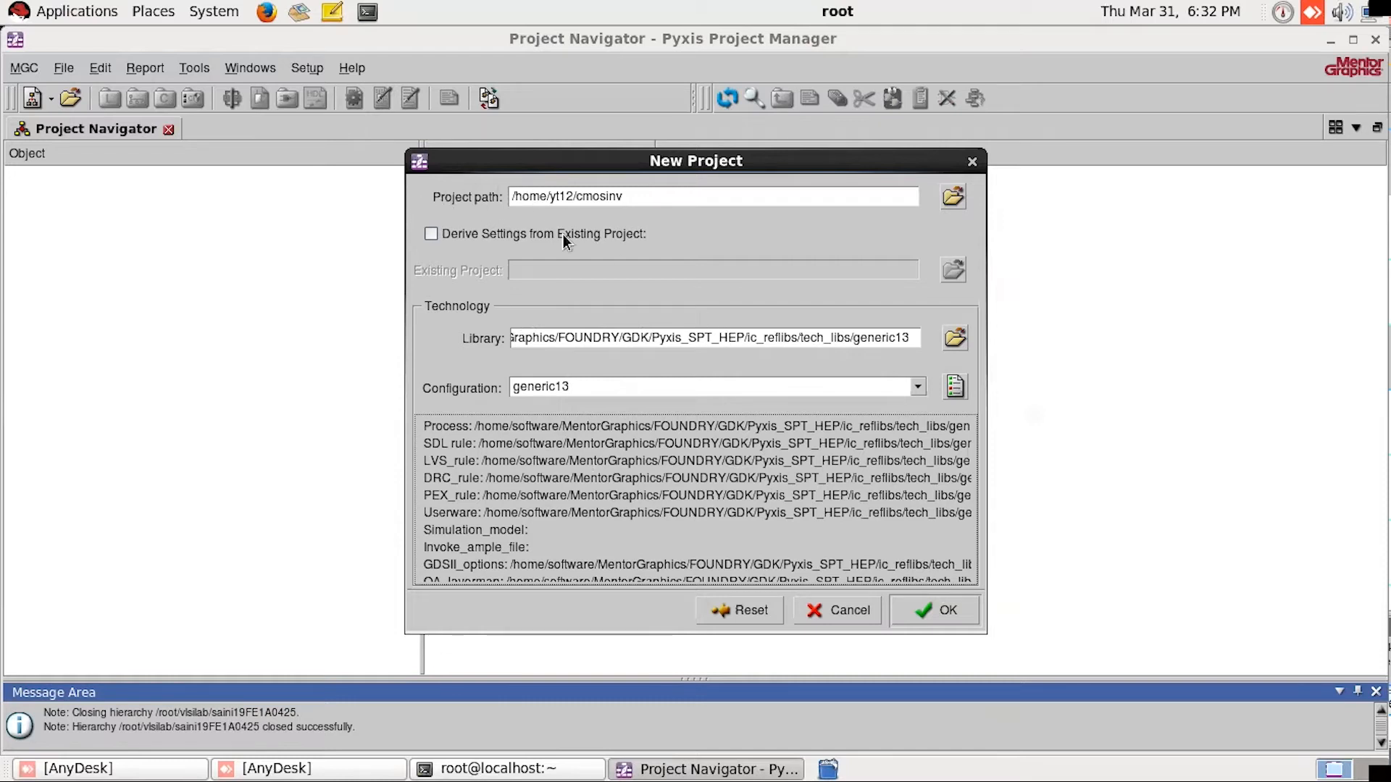
click(920, 613)
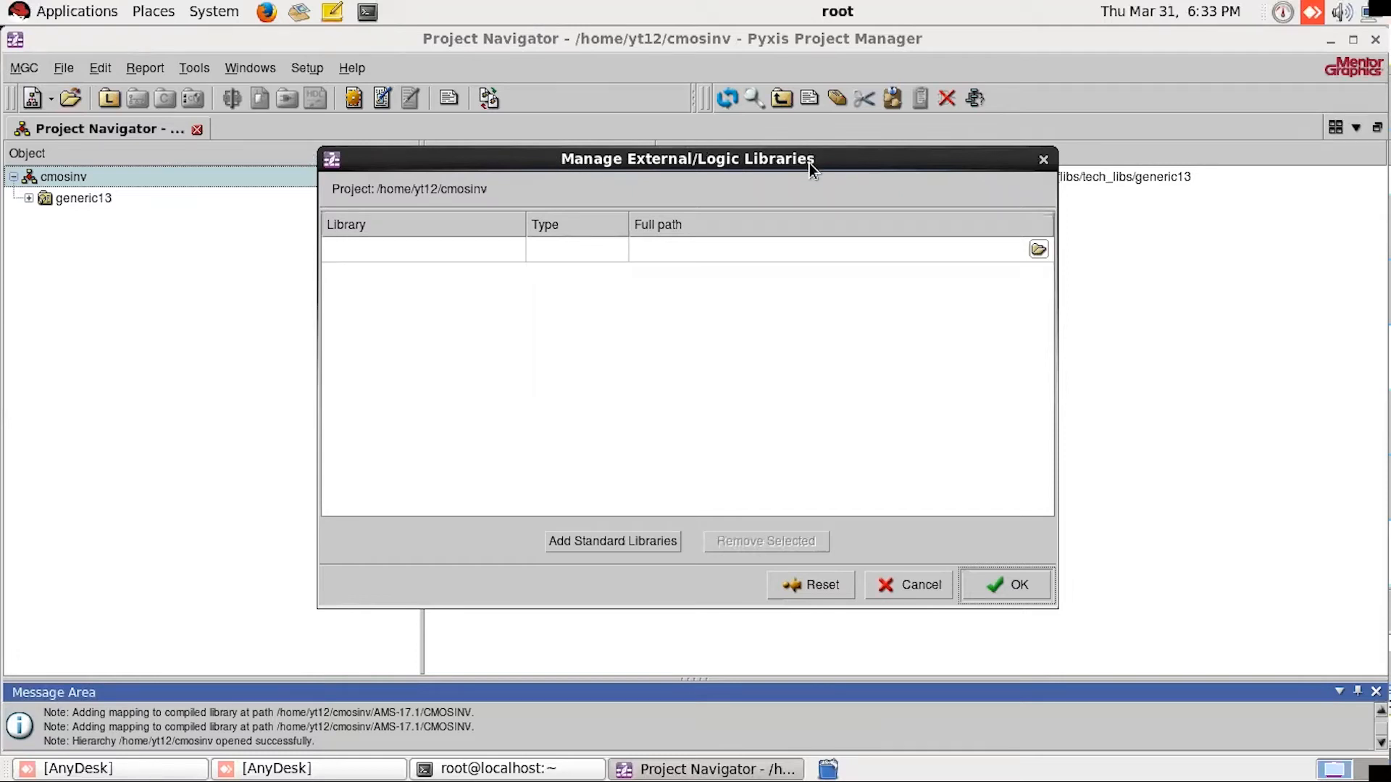
Step: Add the standard libraries to the cmosinv project's external/logic libraries and accept the library list
click(608, 545)
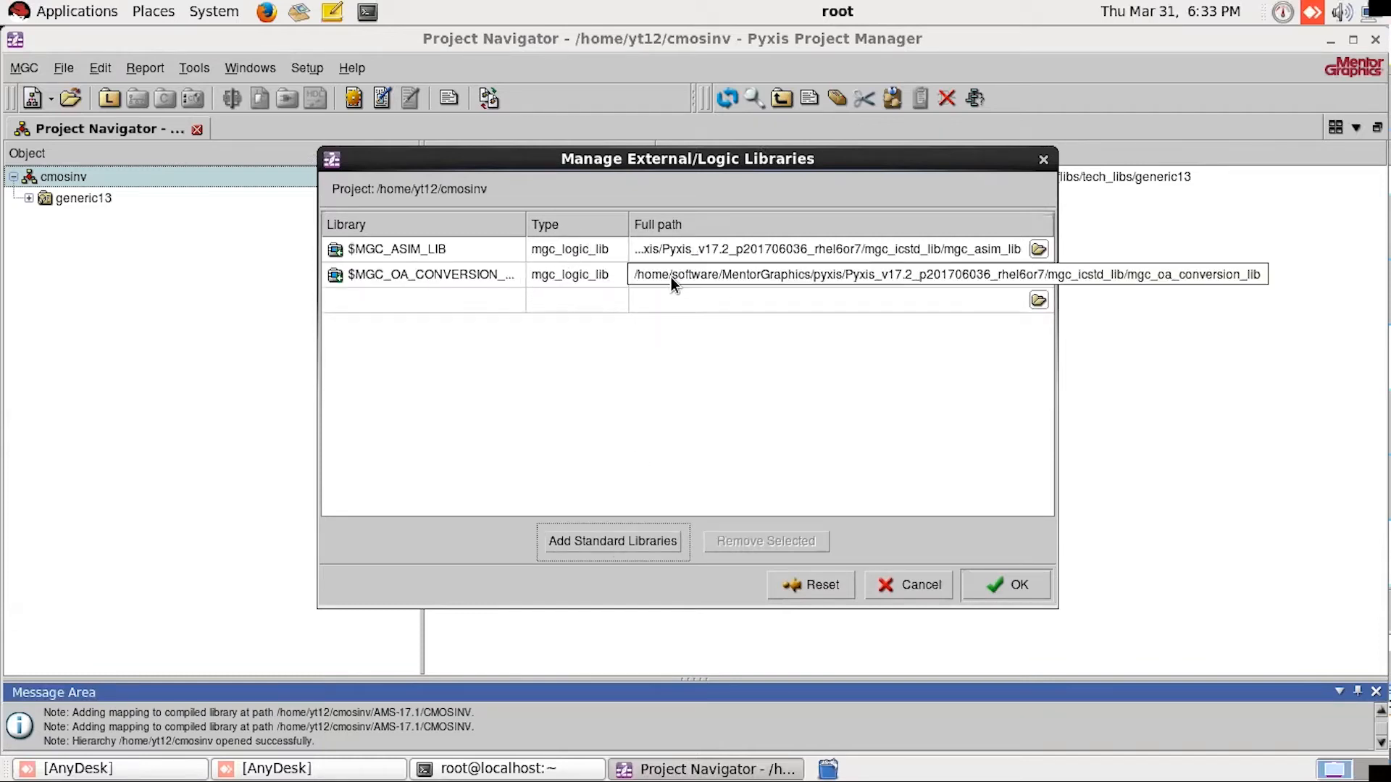
click(1038, 300)
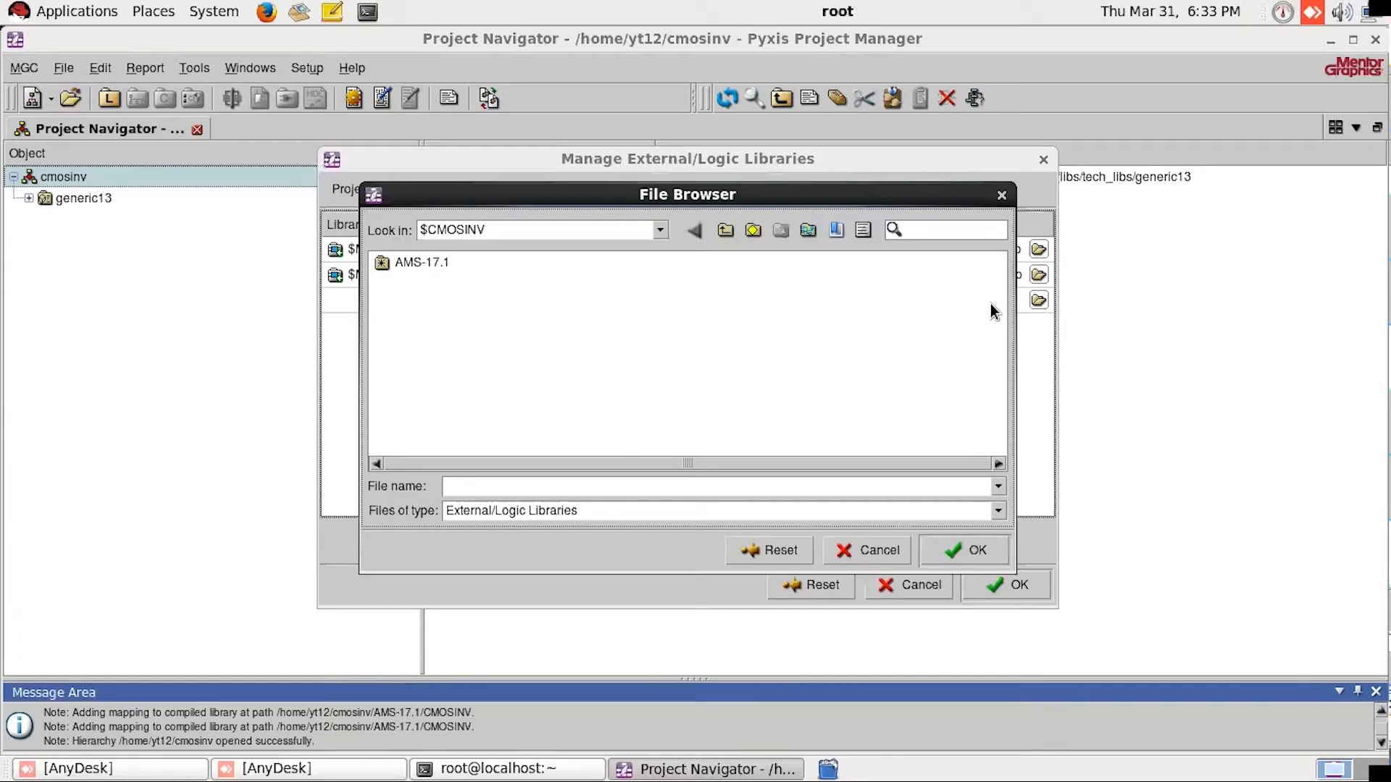
click(1002, 196)
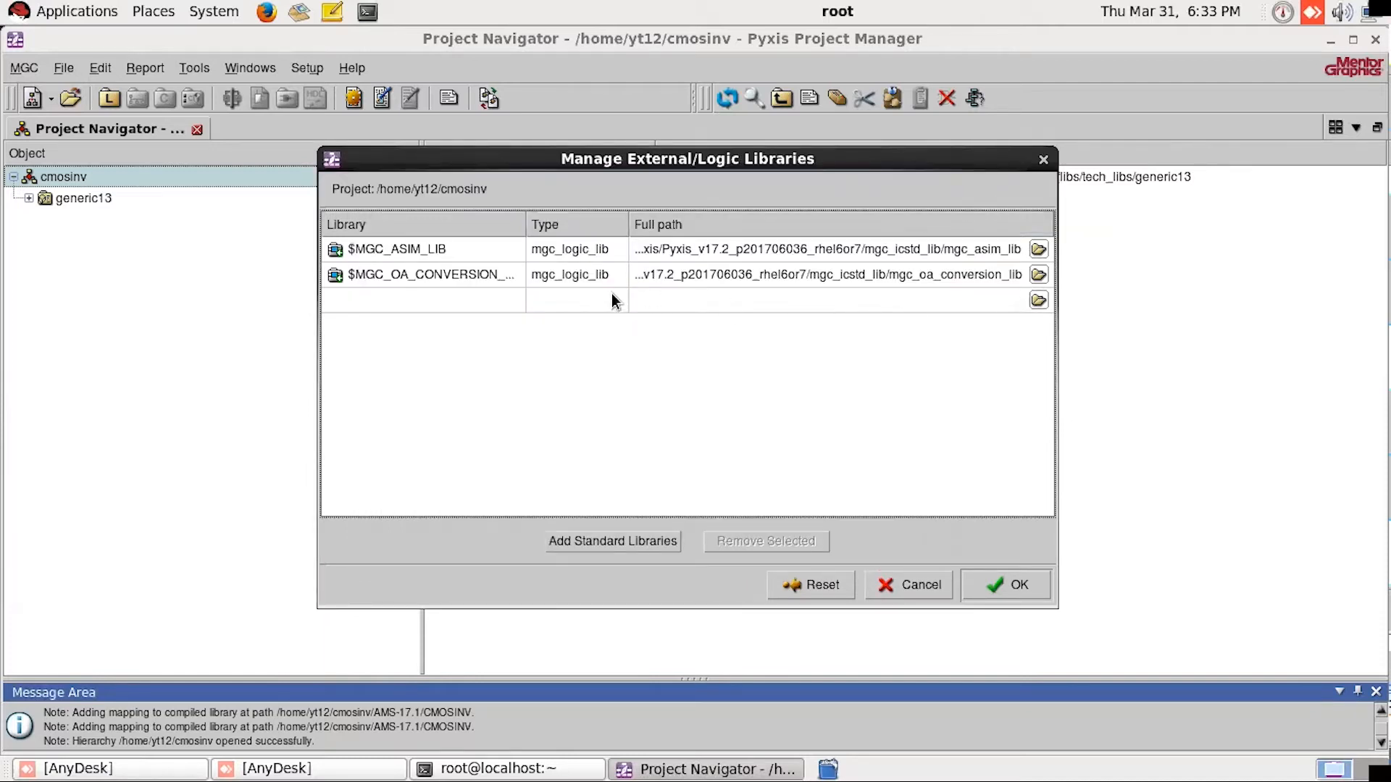
click(999, 584)
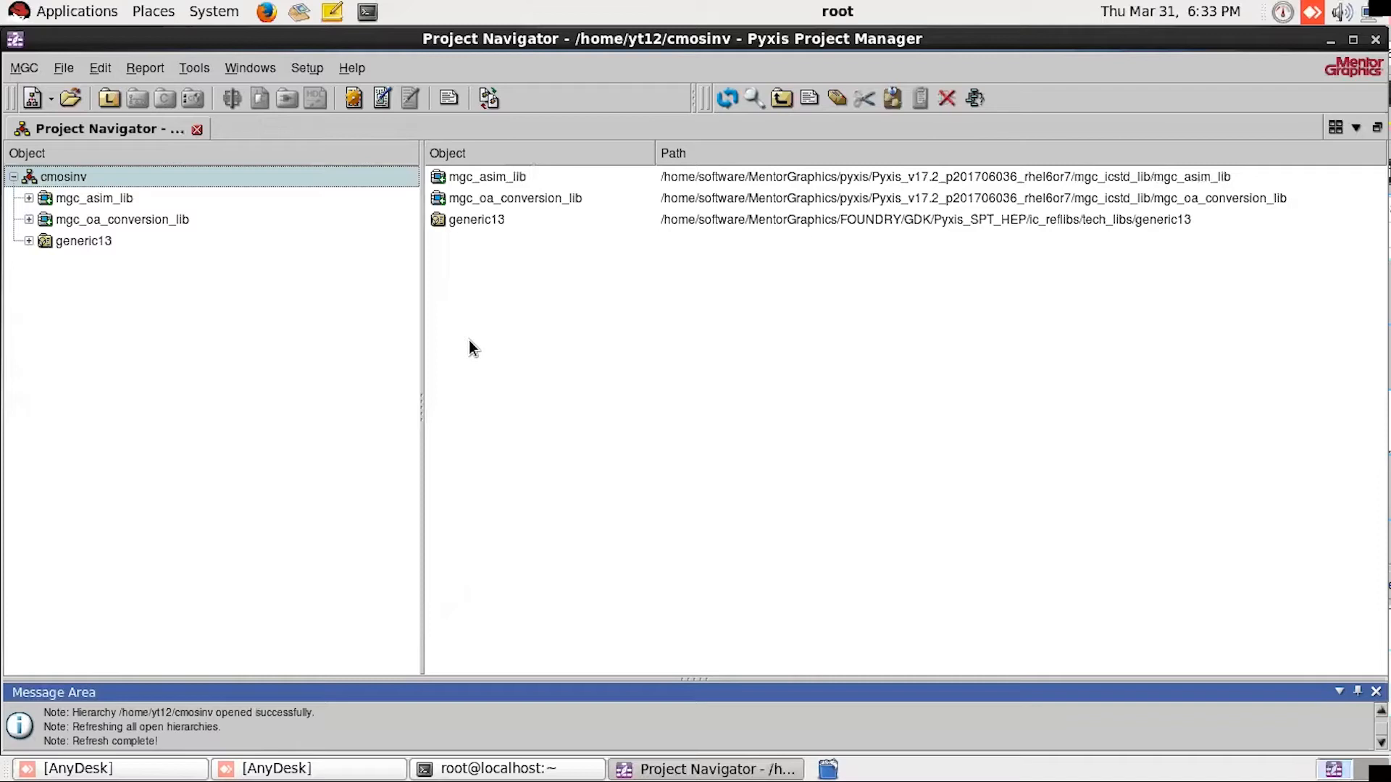
Step: Examine the contents of the mgc_asim_lib and mgc_oa_conversion_lib libraries in the cmosinv project
click(82, 197)
click(125, 220)
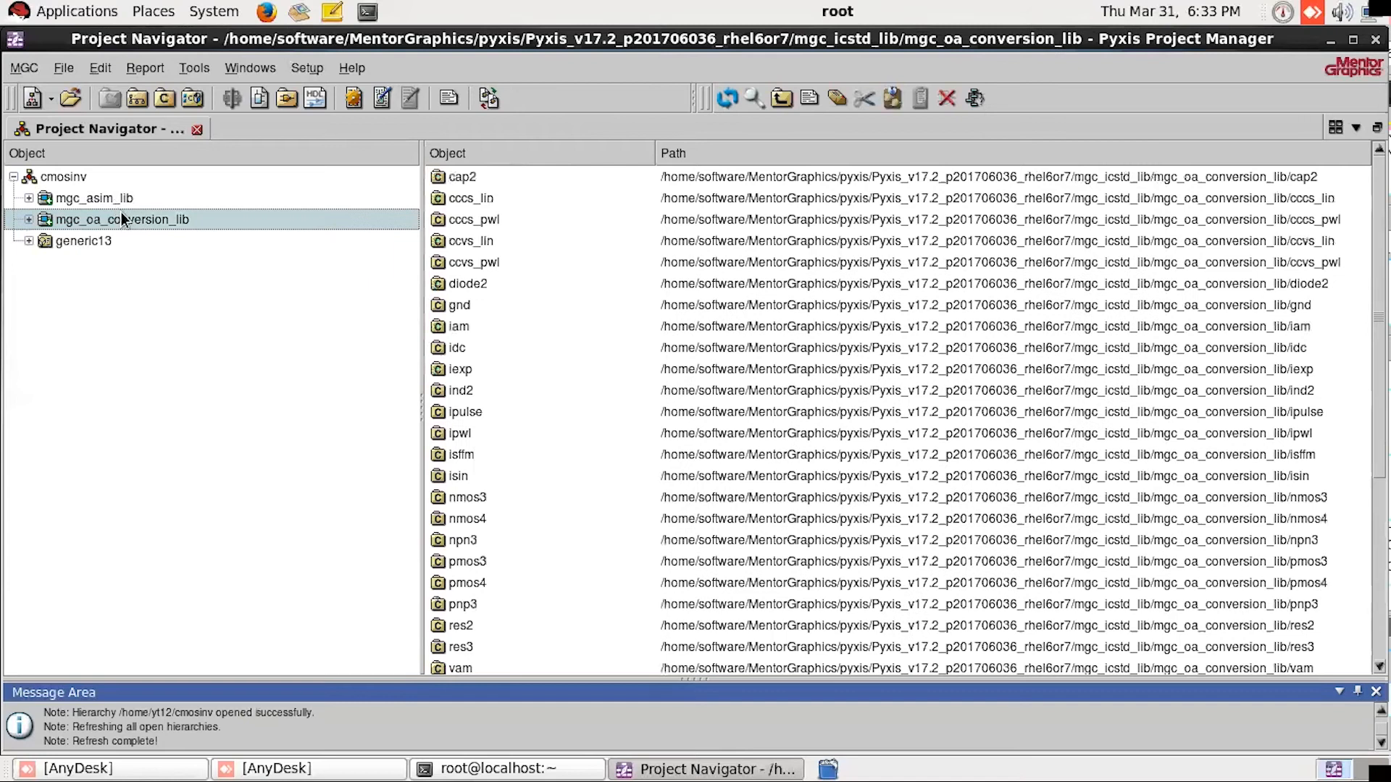
click(114, 197)
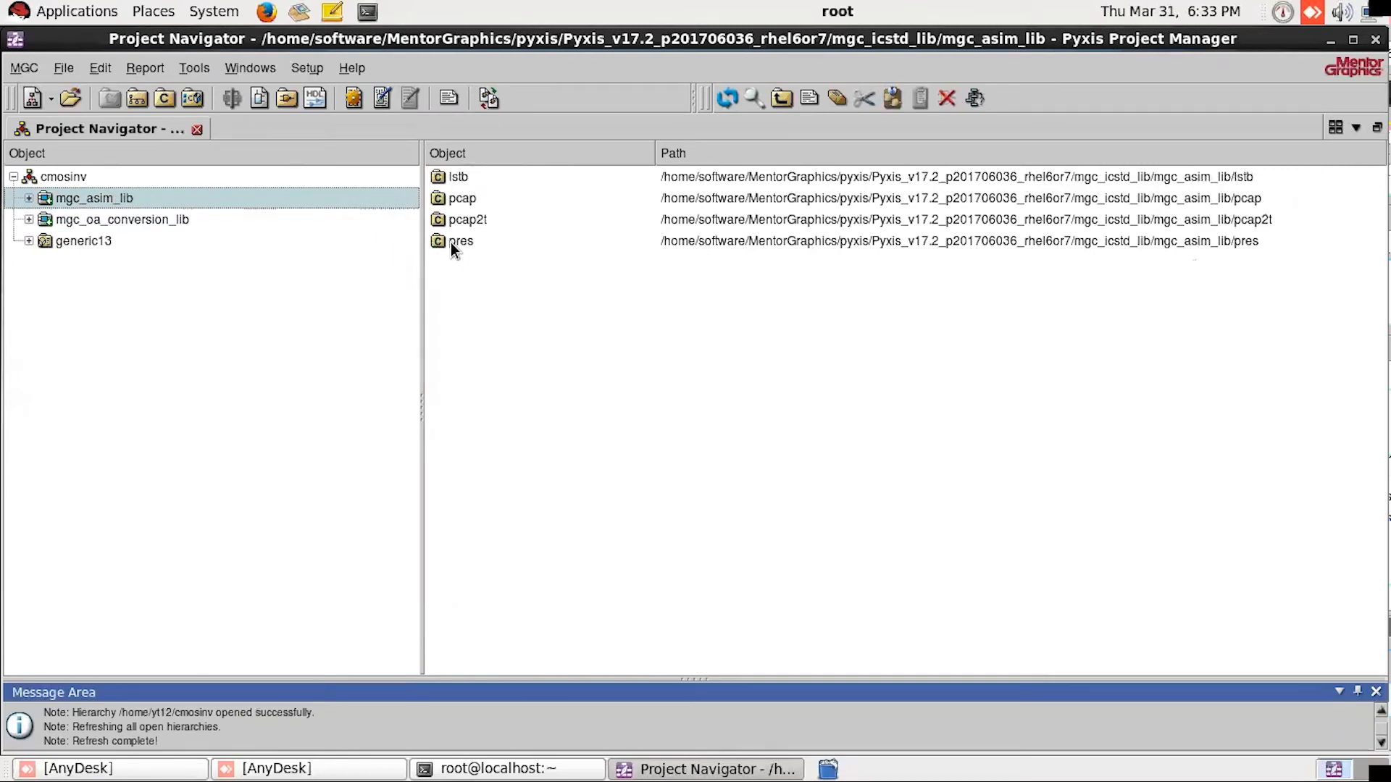
Step: Examine the contents of mgc_oa_conversion_lib and locate the nmos and pmos cells in the generic13 symbols folder
click(175, 223)
scroll(601, 389, down, 5)
scroll(596, 393, up, 5)
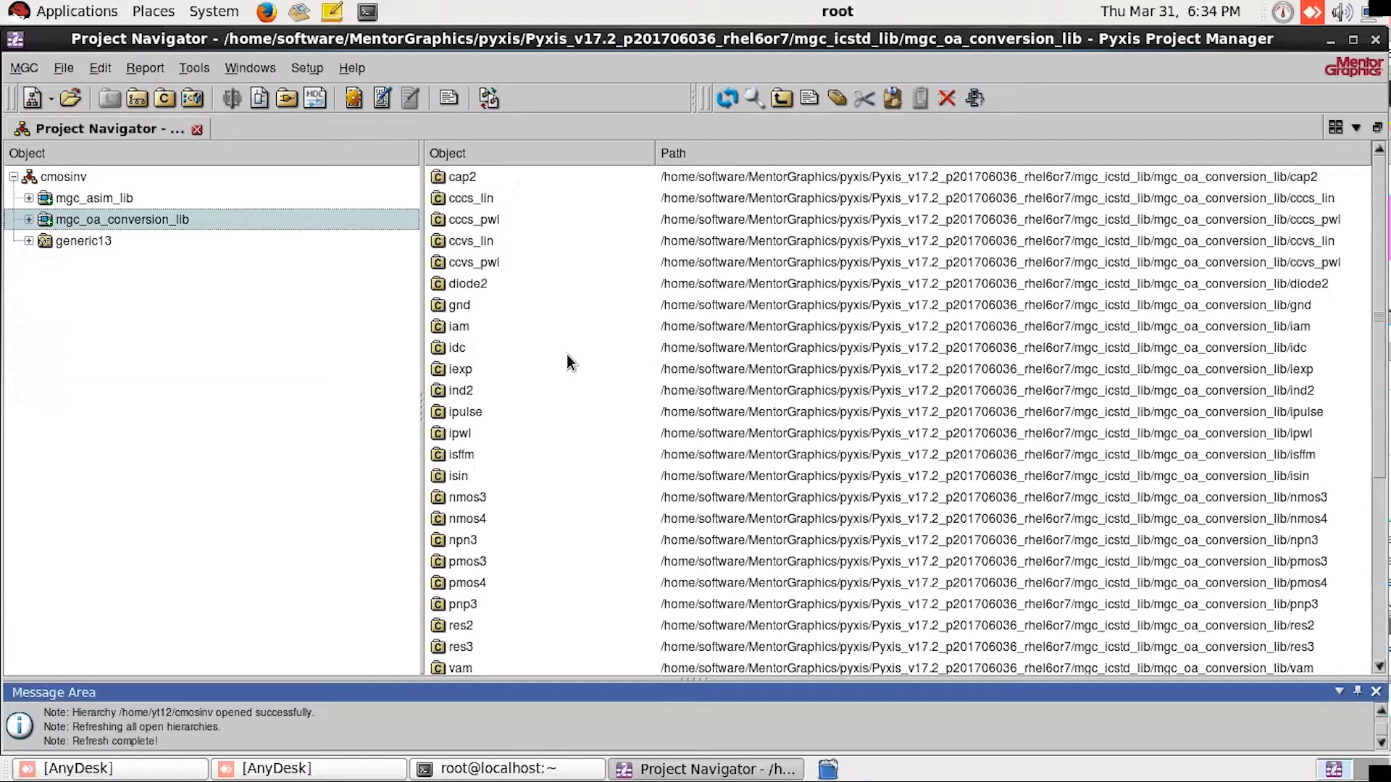
click(46, 244)
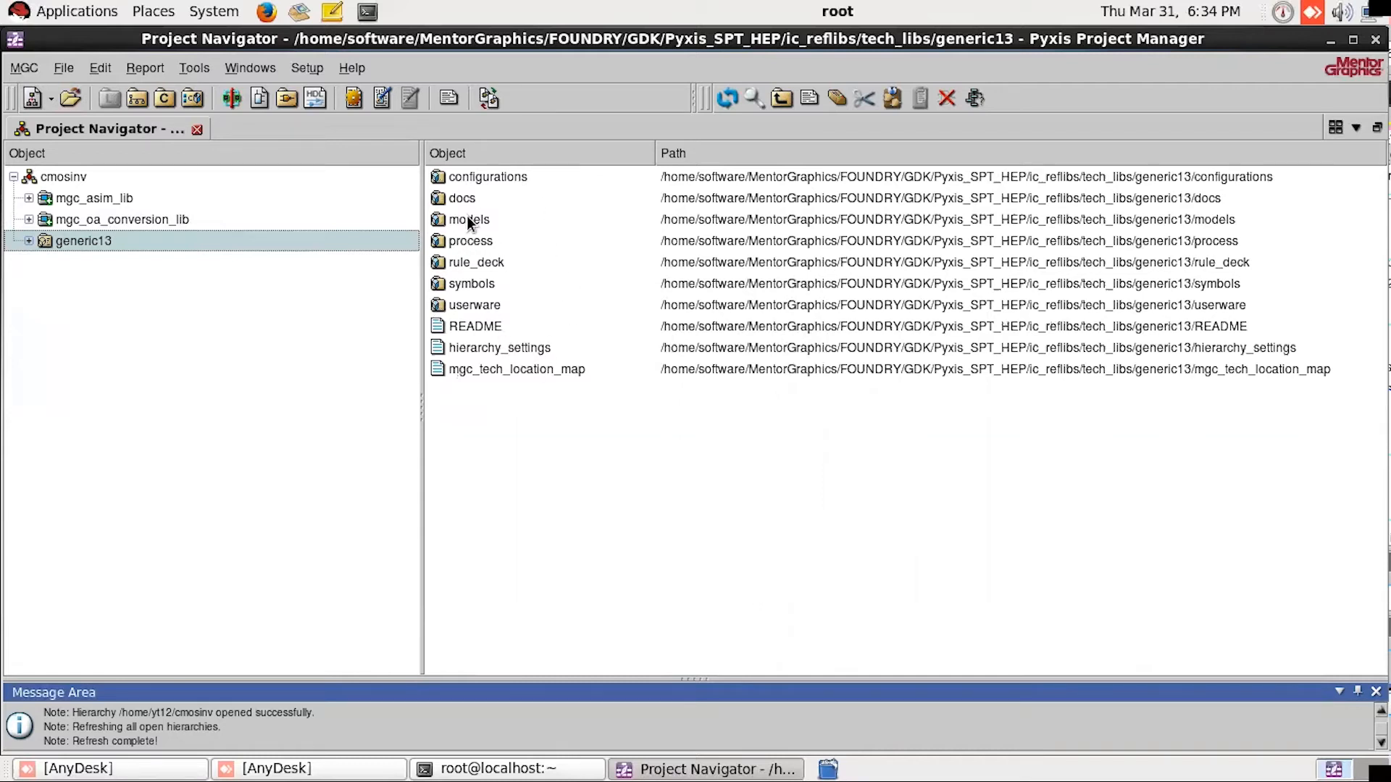
click(467, 287)
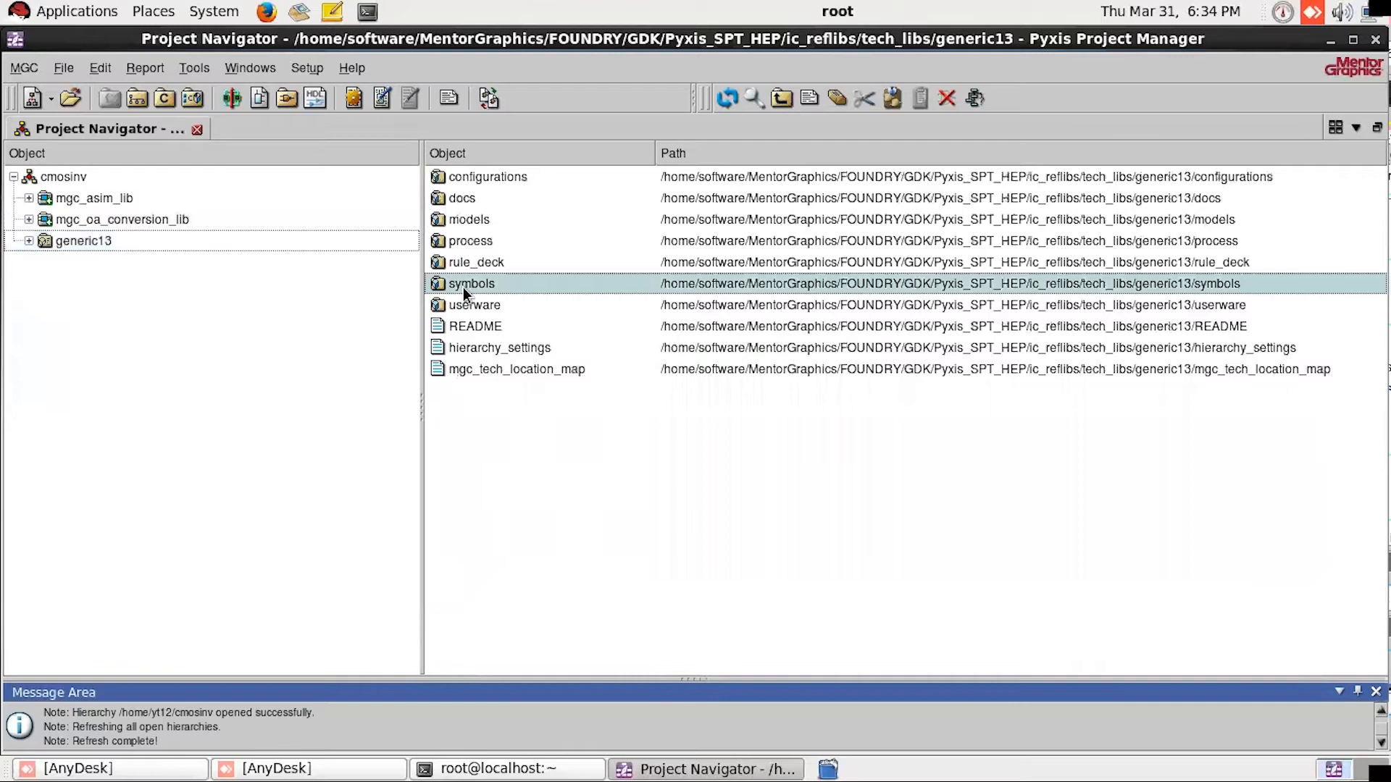
double_click(462, 285)
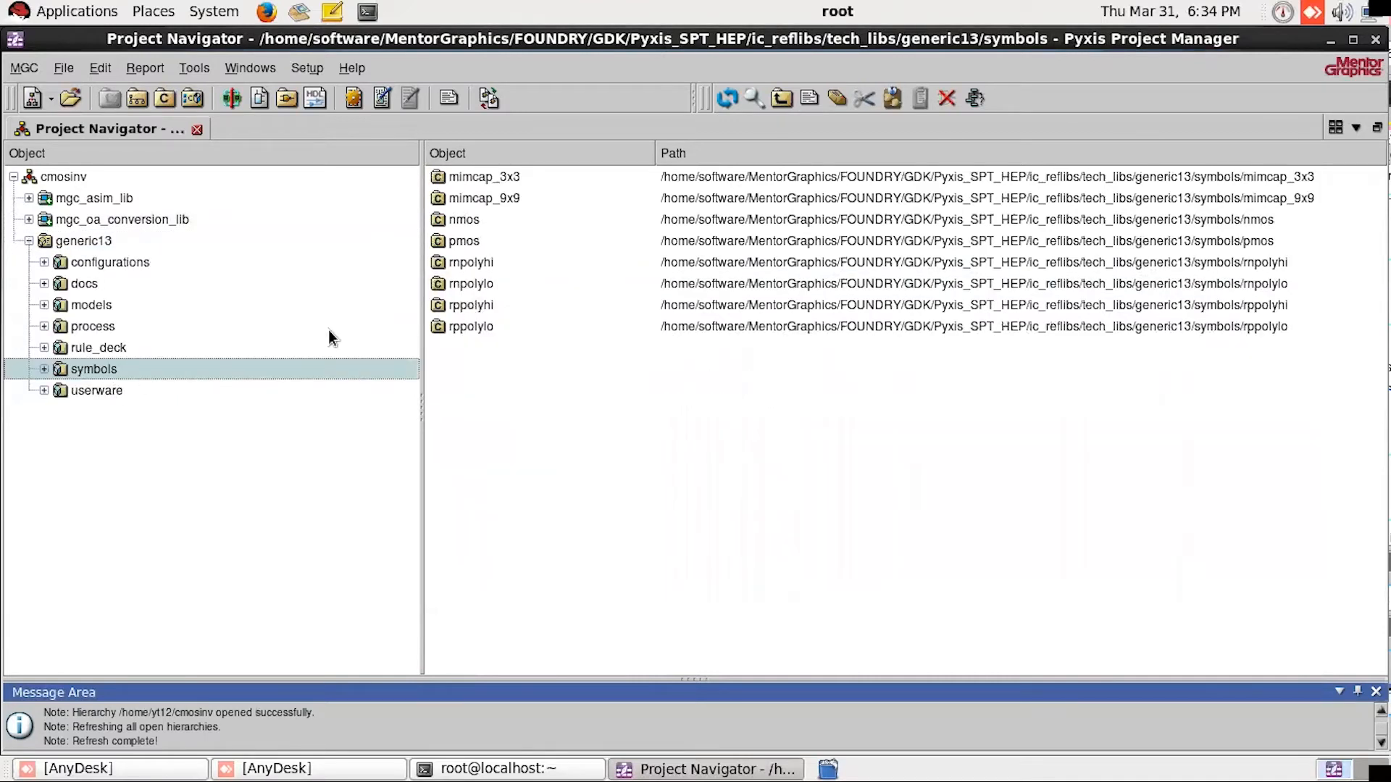
click(450, 221)
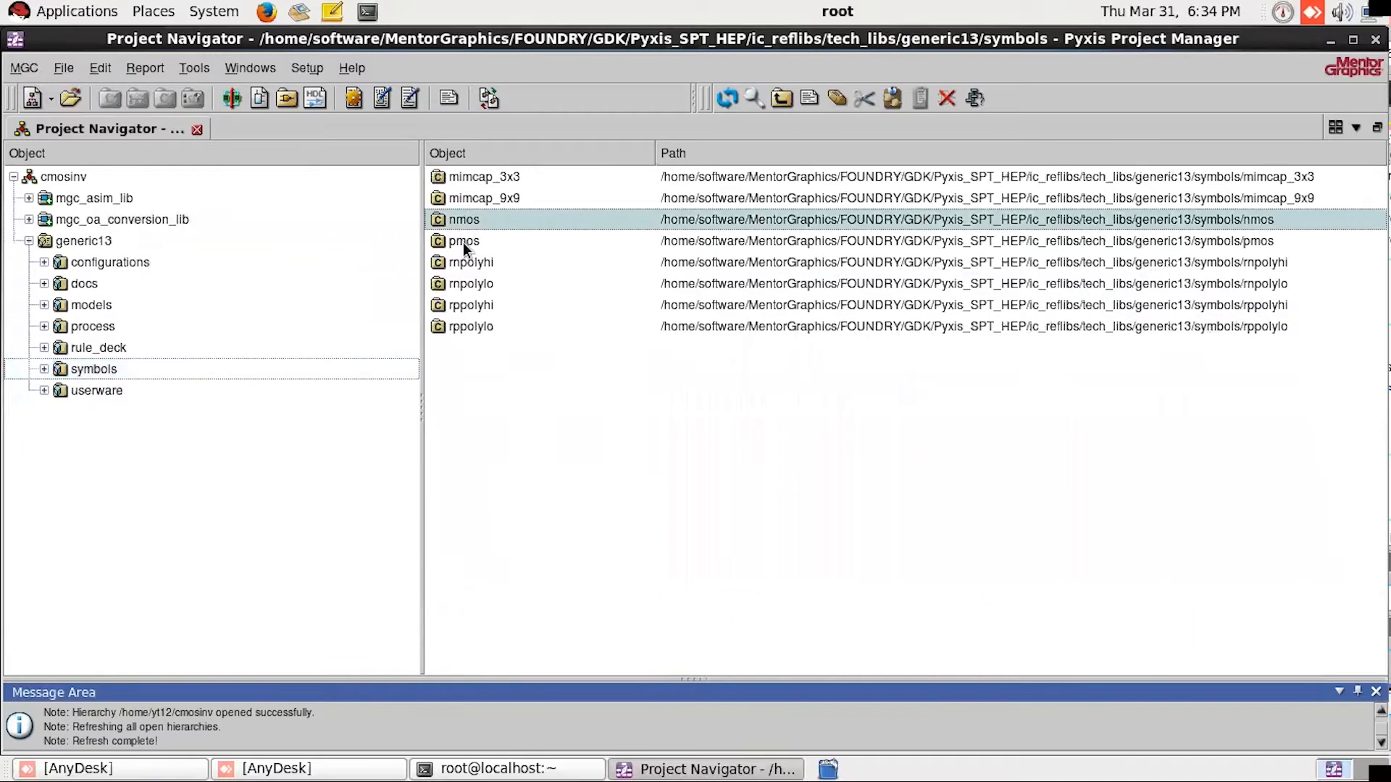
click(463, 242)
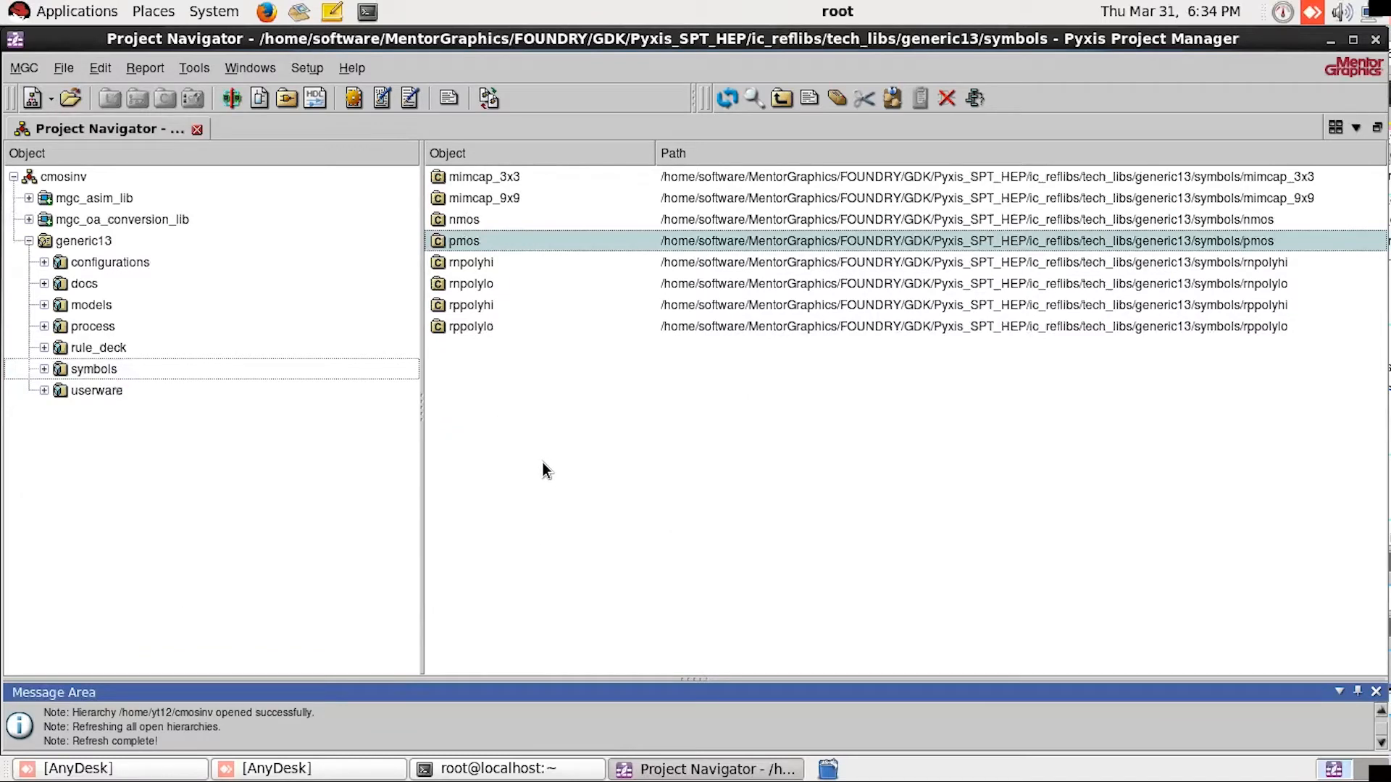
click(455, 222)
click(461, 241)
click(29, 240)
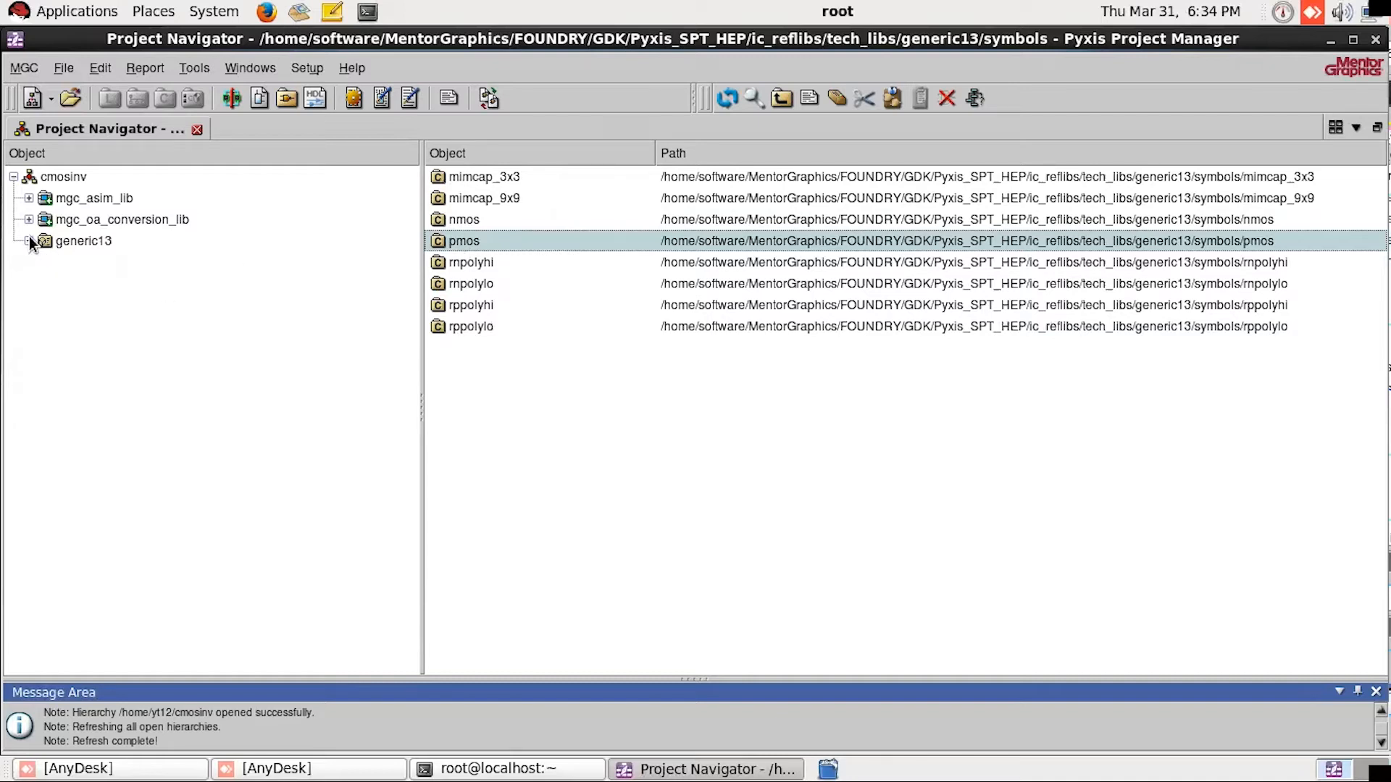
Step: Create a new library named INV in the cmosinv project
click(73, 179)
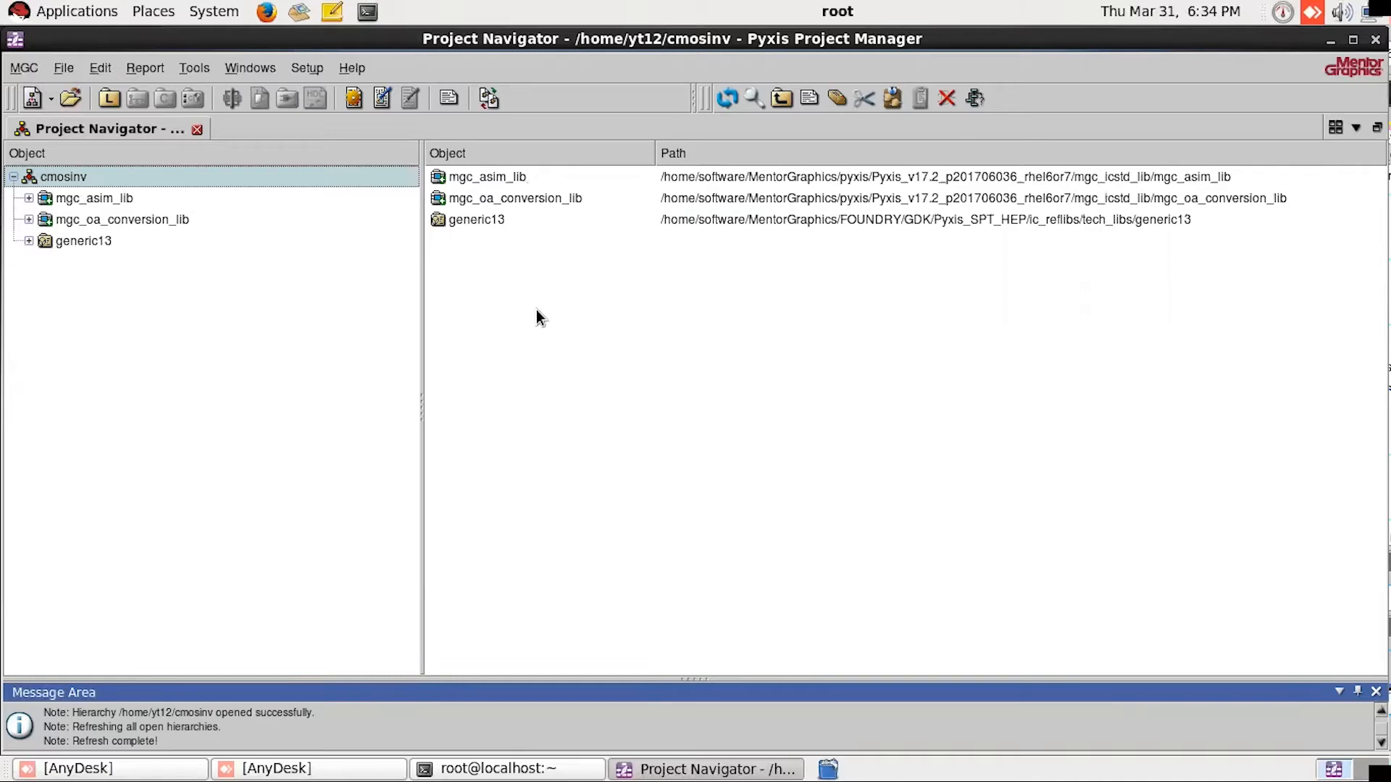
right_click(76, 177)
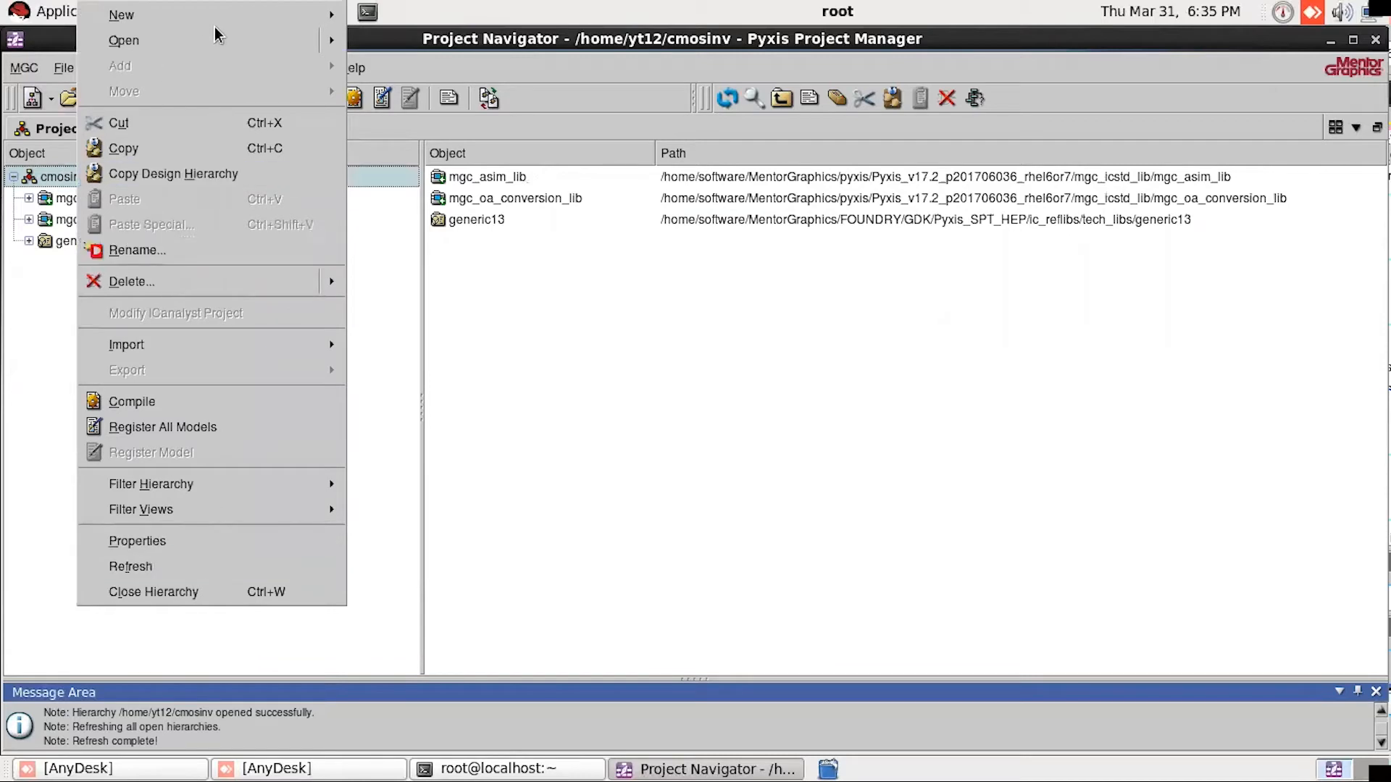
mouse_move(281, 15)
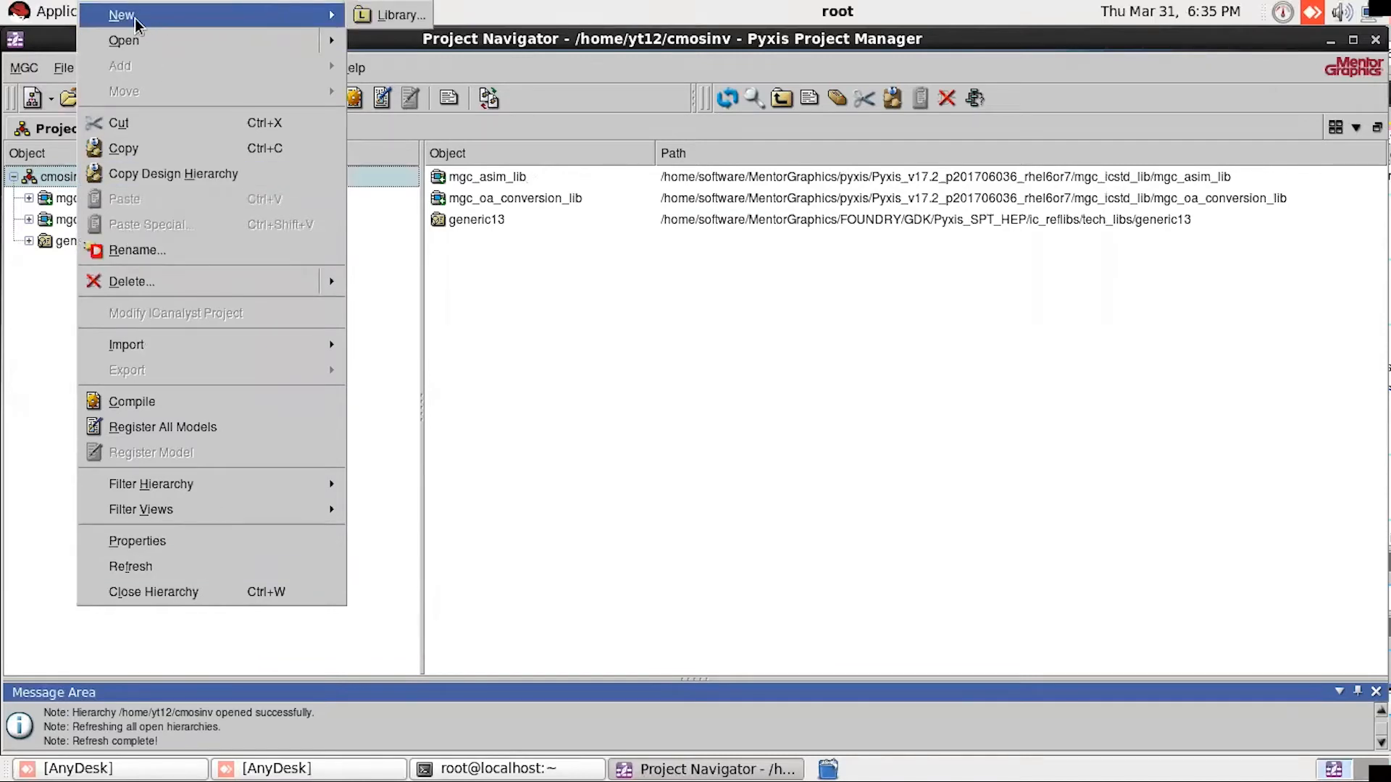
click(401, 16)
click(591, 375)
text(CMOSINV)
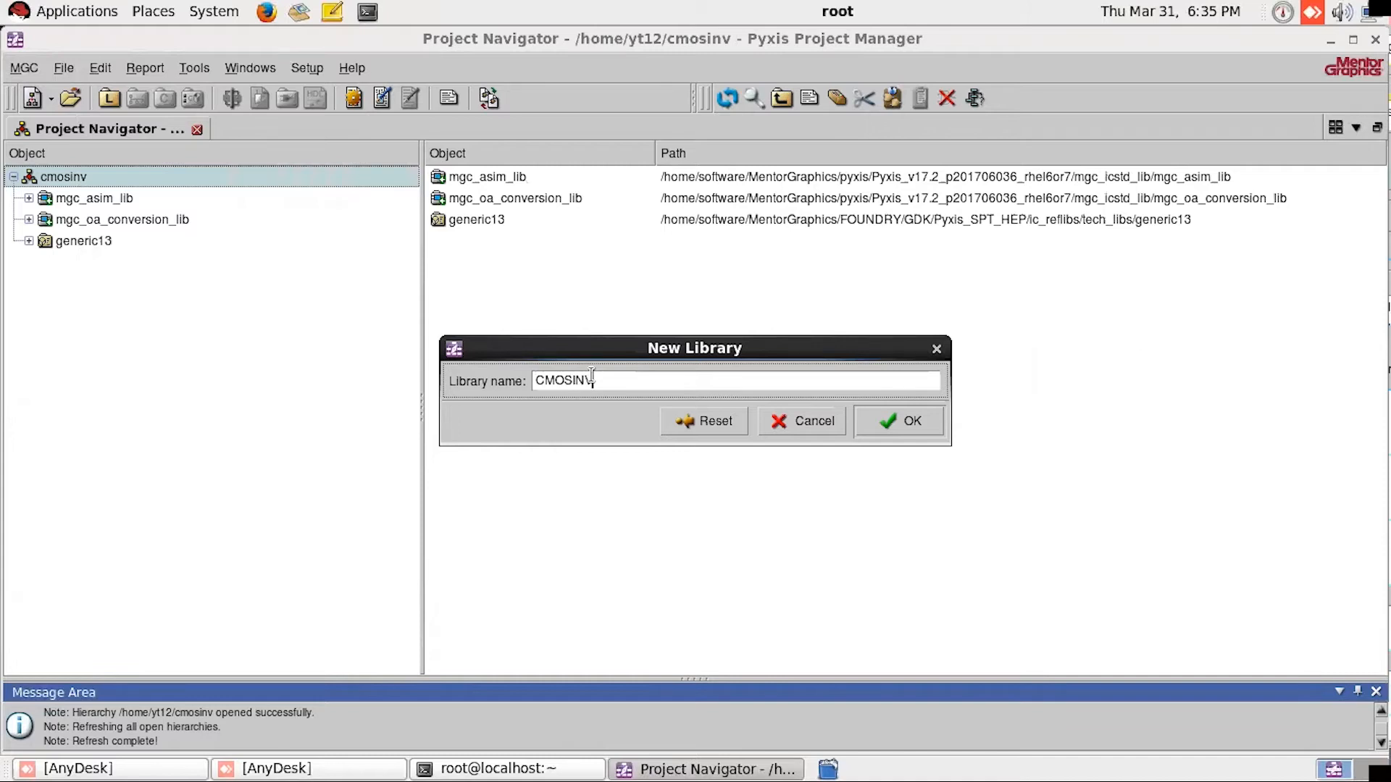
key(BackSpace)
key(BackSpace)
key(BackSpace)
key(BackSpace)
key(BackSpace)
key(BackSpace)
key(BackSpace)
text(INV)
click(909, 425)
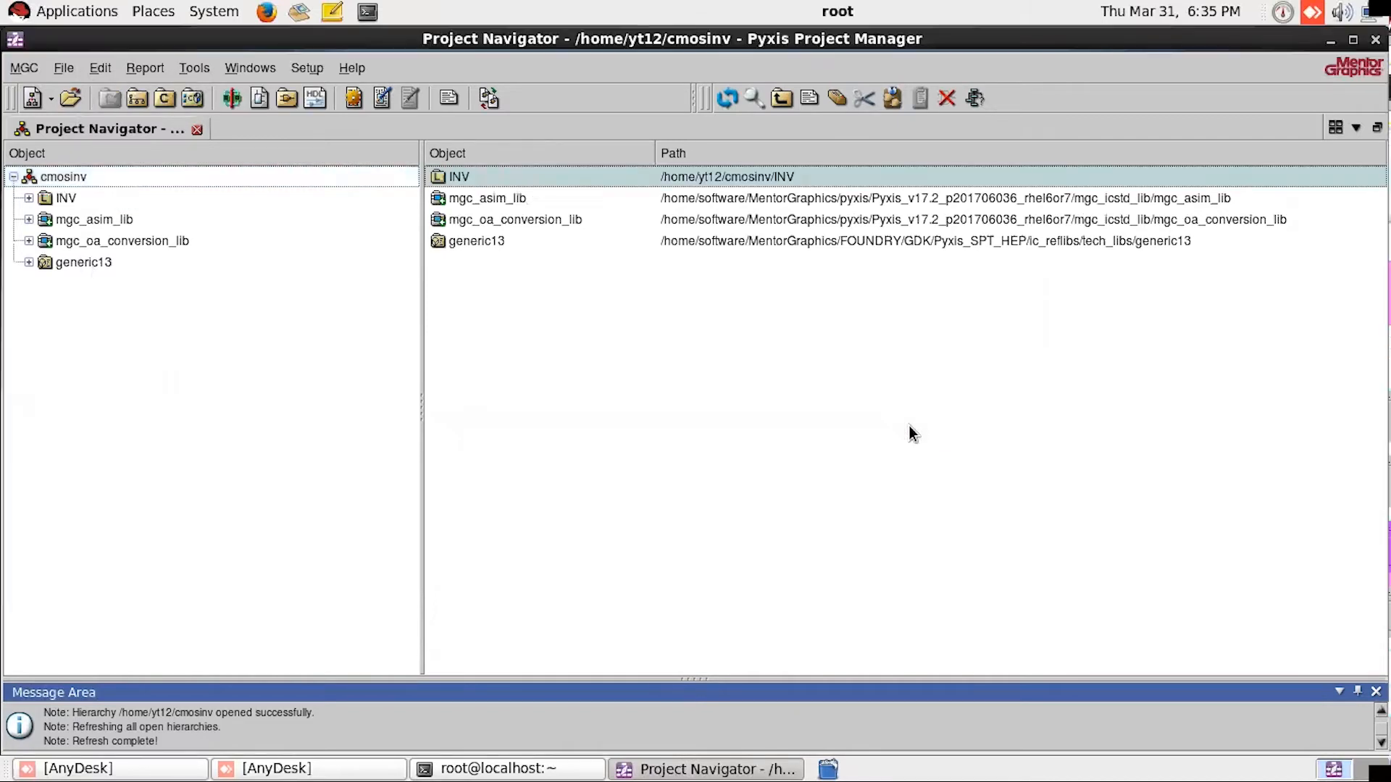
Step: Start a new schematic in the INV library and set its cell name to INV_SYM
click(61, 177)
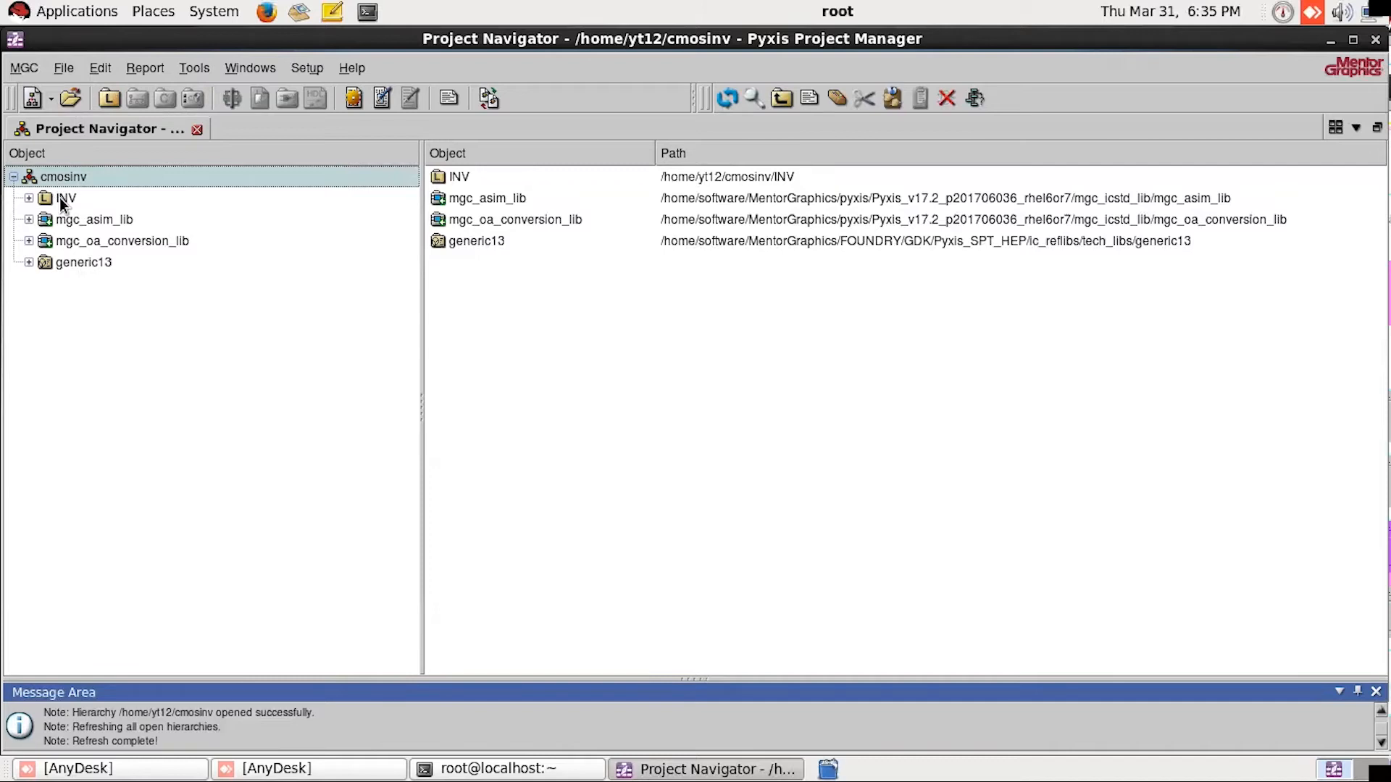
click(63, 200)
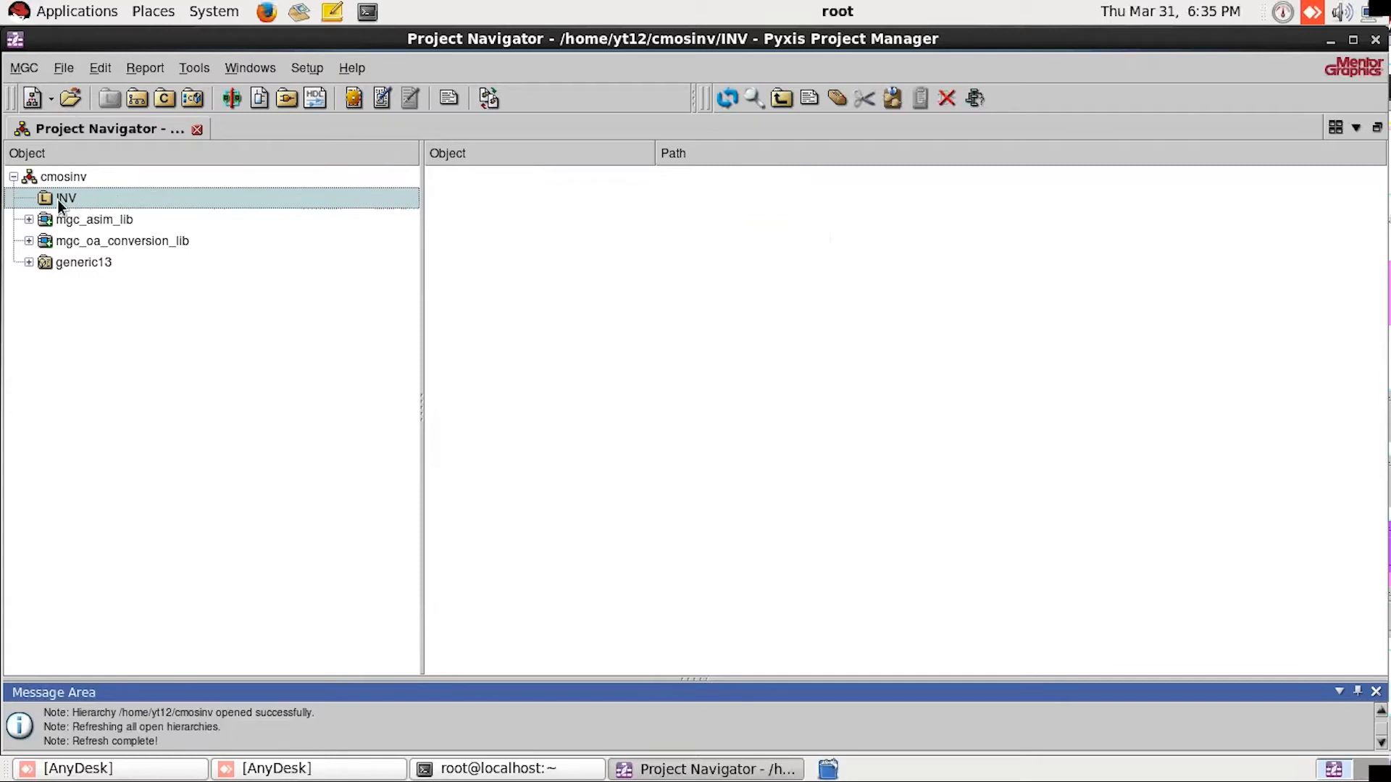
right_click(78, 198)
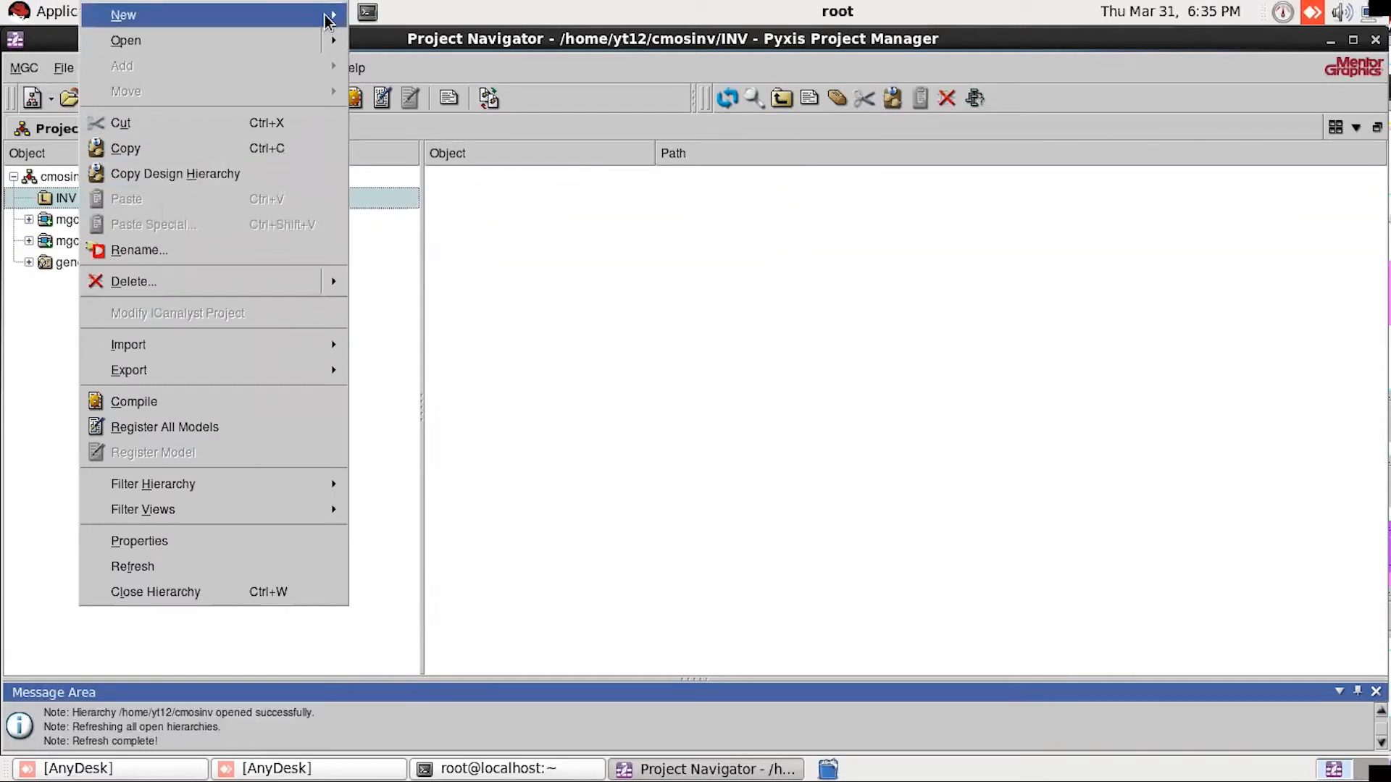
mouse_move(328, 19)
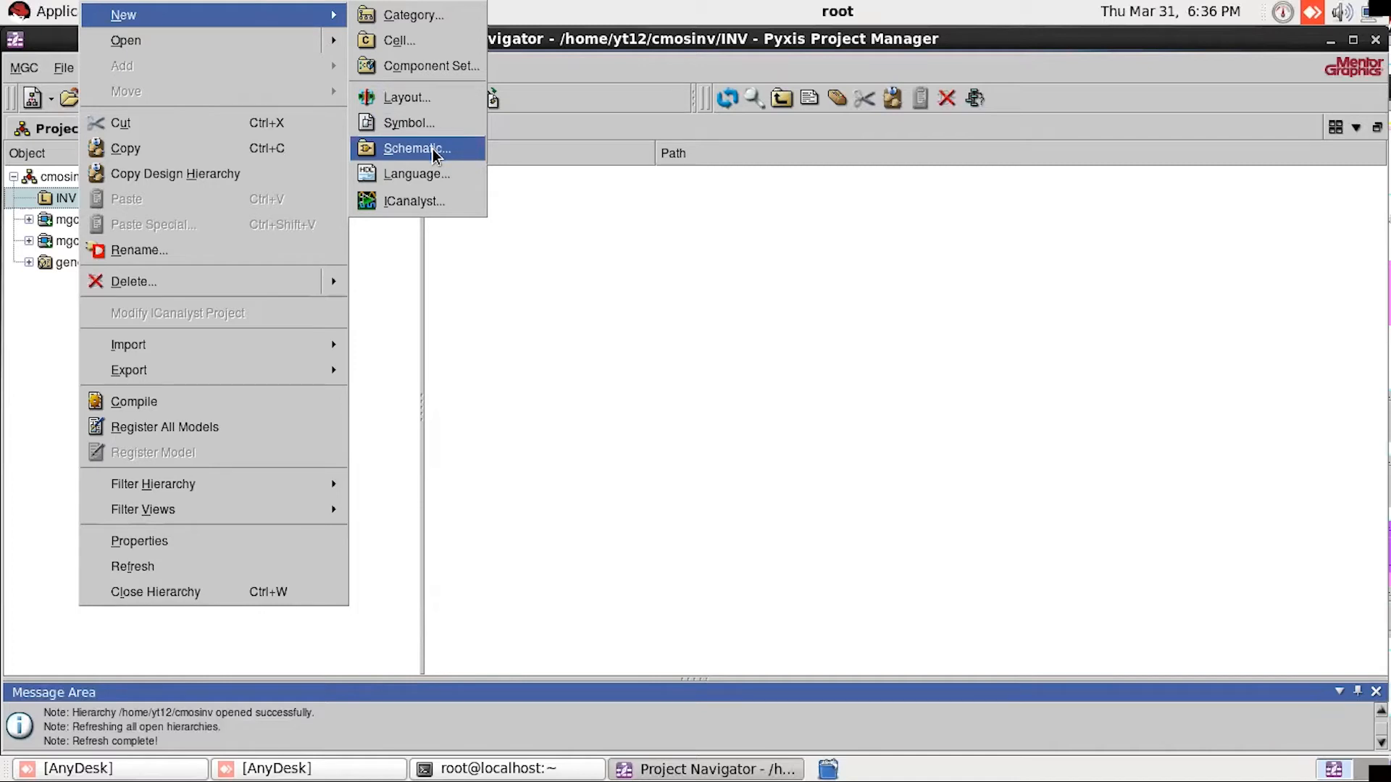
click(432, 149)
drag(536, 313, 547, 271)
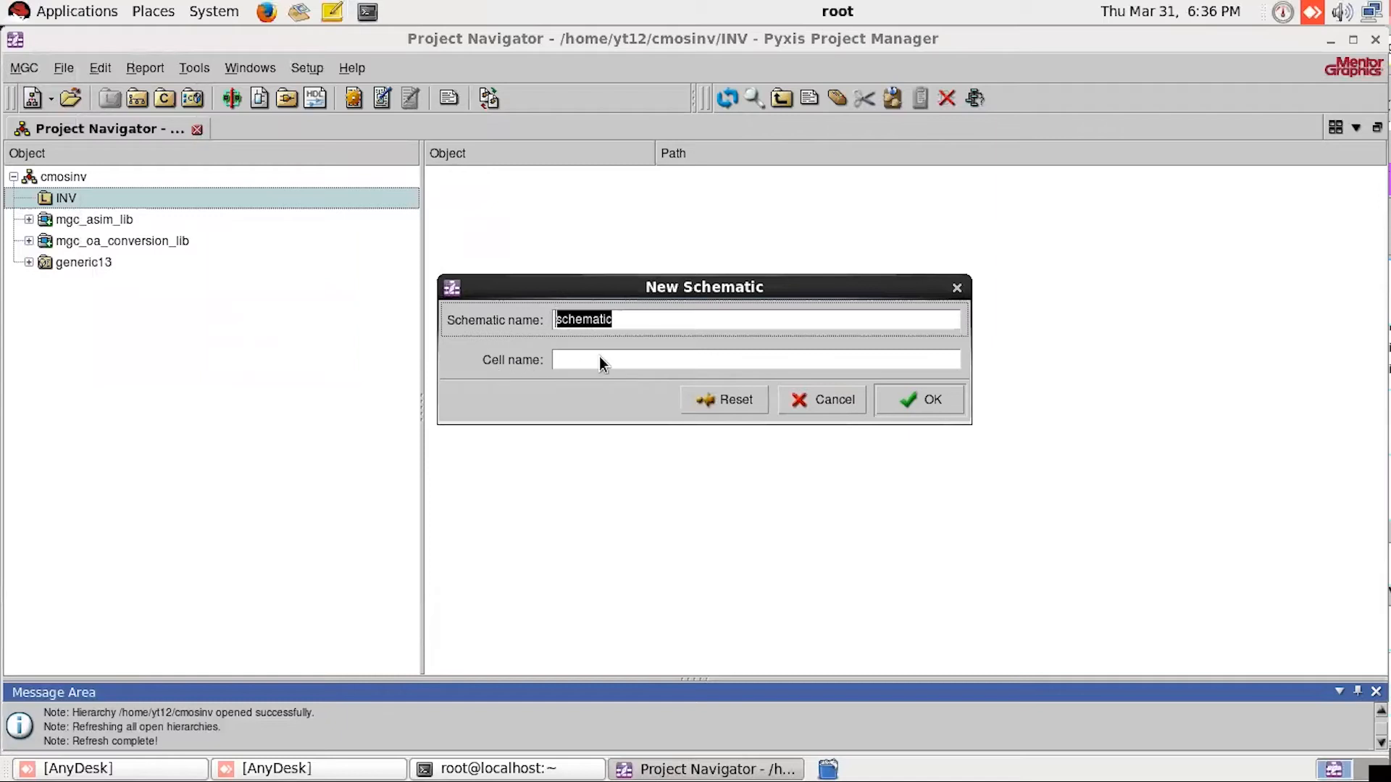
click(638, 320)
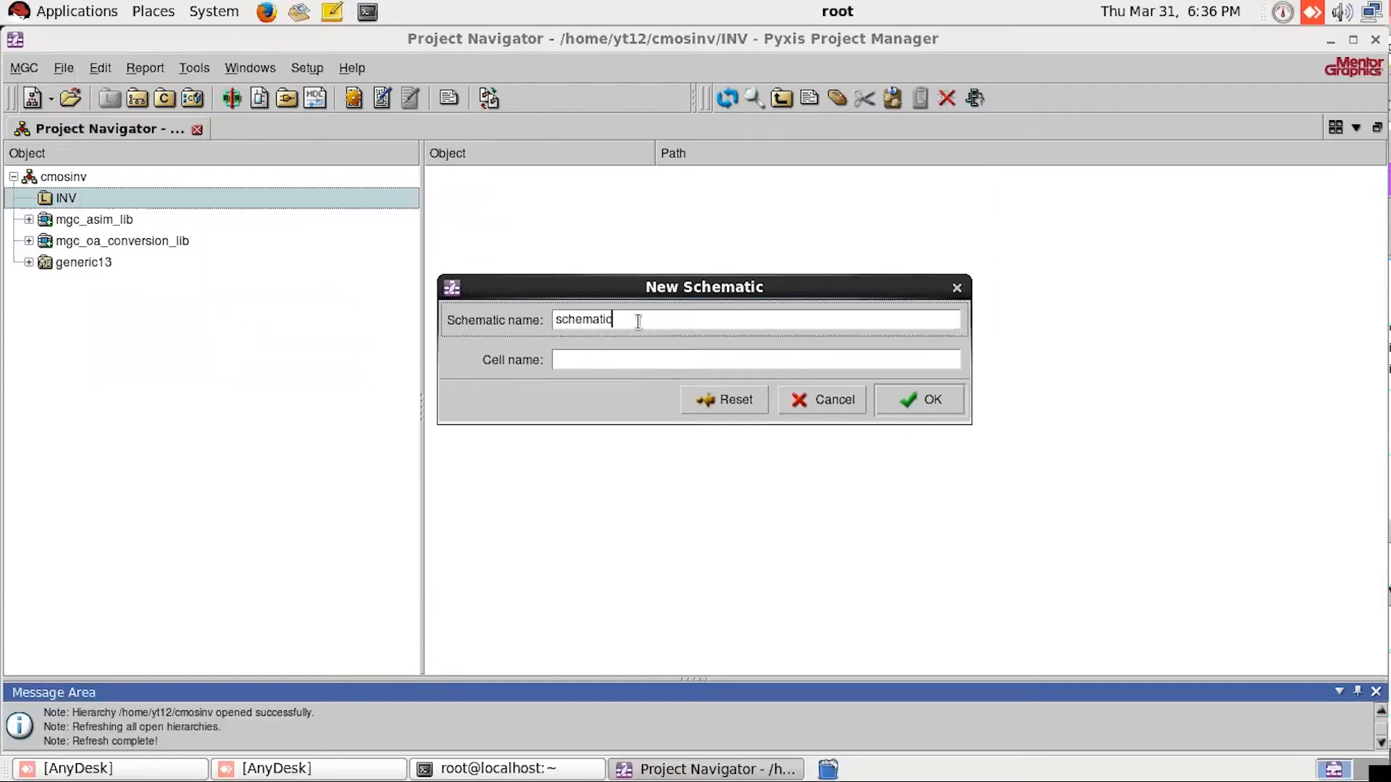
click(632, 358)
text(INV)
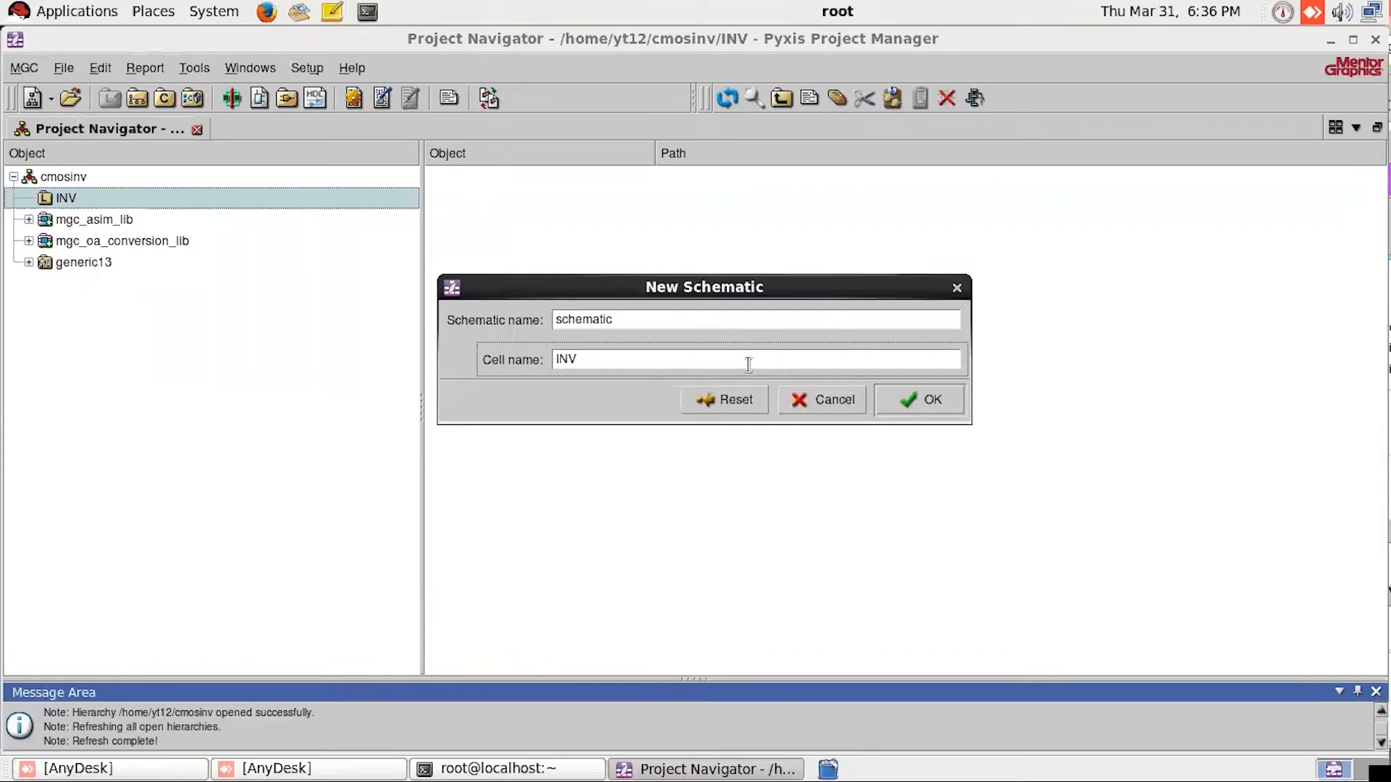
text(_SYM)
Step: Set the schematic name to INV_SYM, matching the cell name, and create the schematic
double_click(579, 360)
key(ctrl+c)
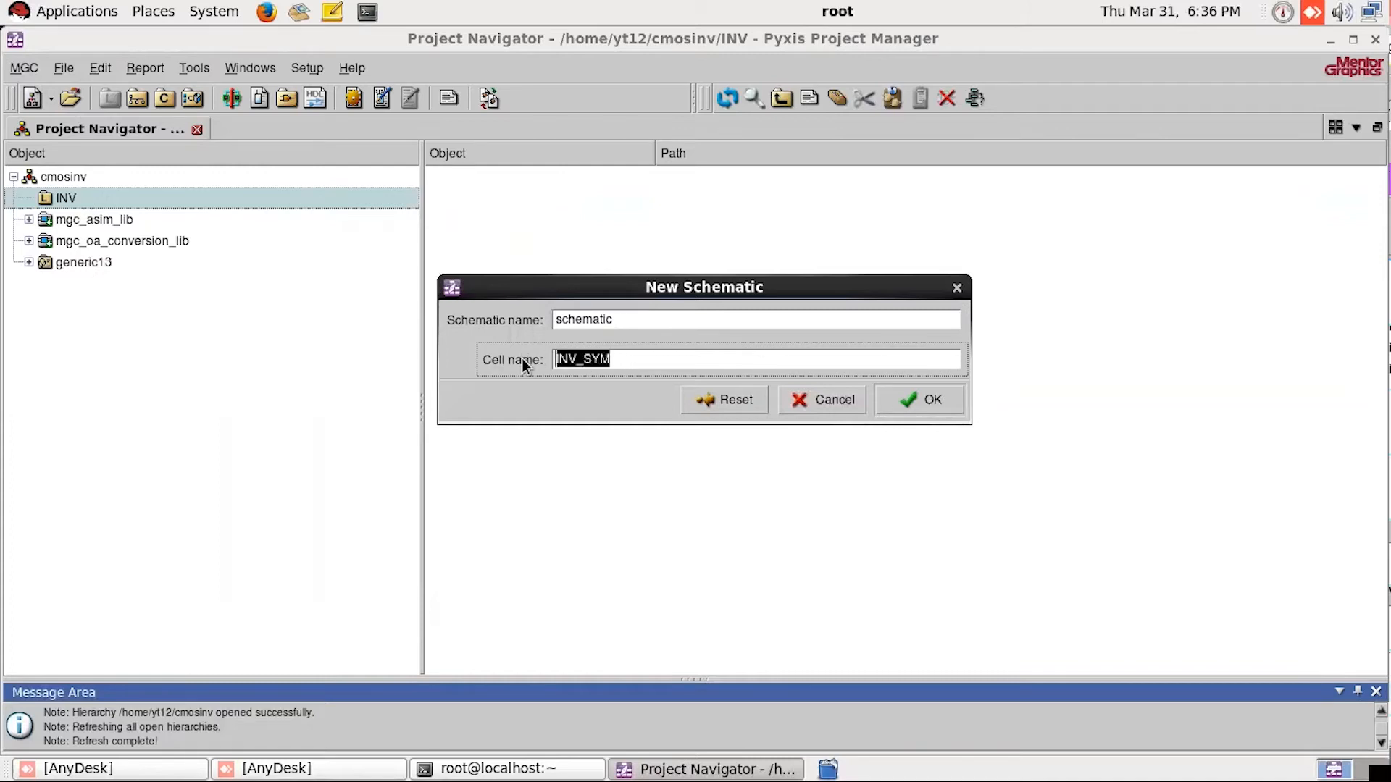
click(646, 319)
double_click(558, 319)
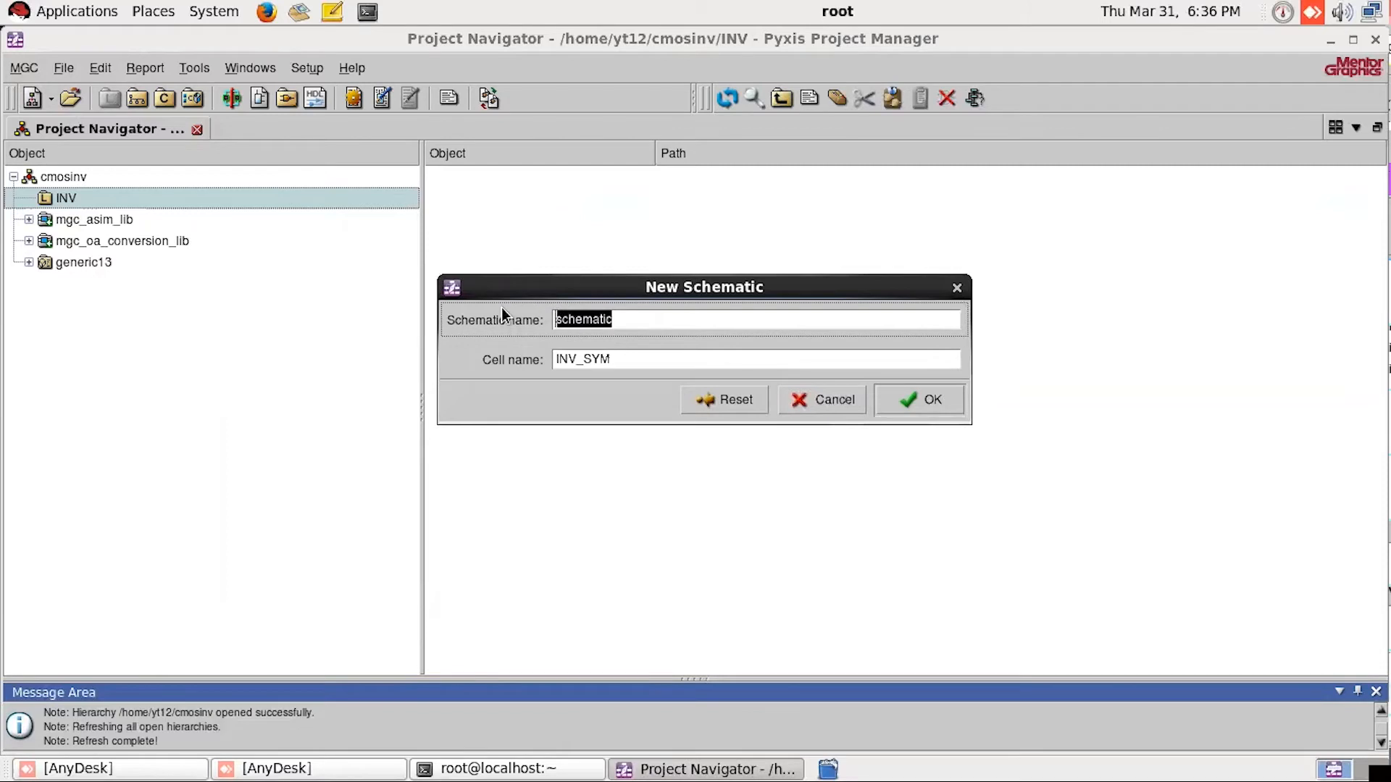
key(ctrl+v)
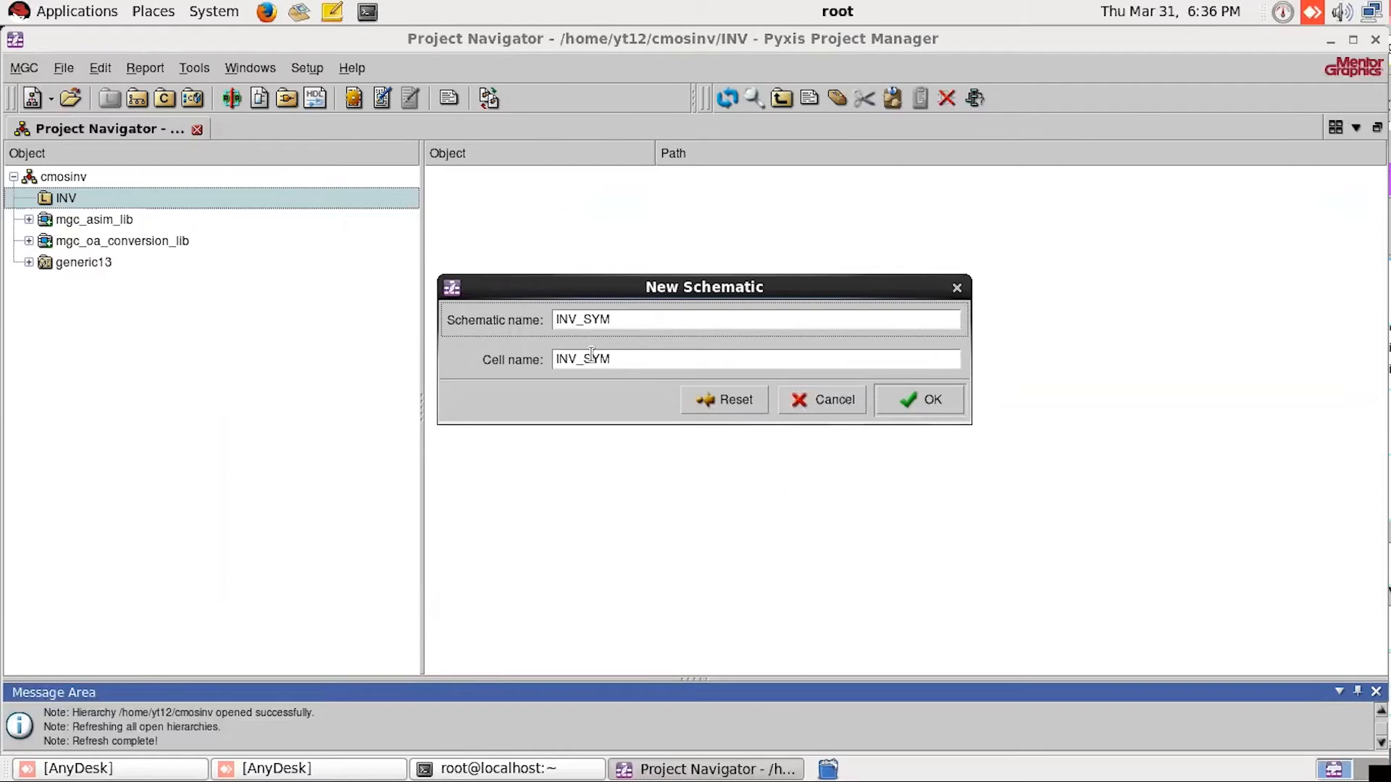
click(558, 358)
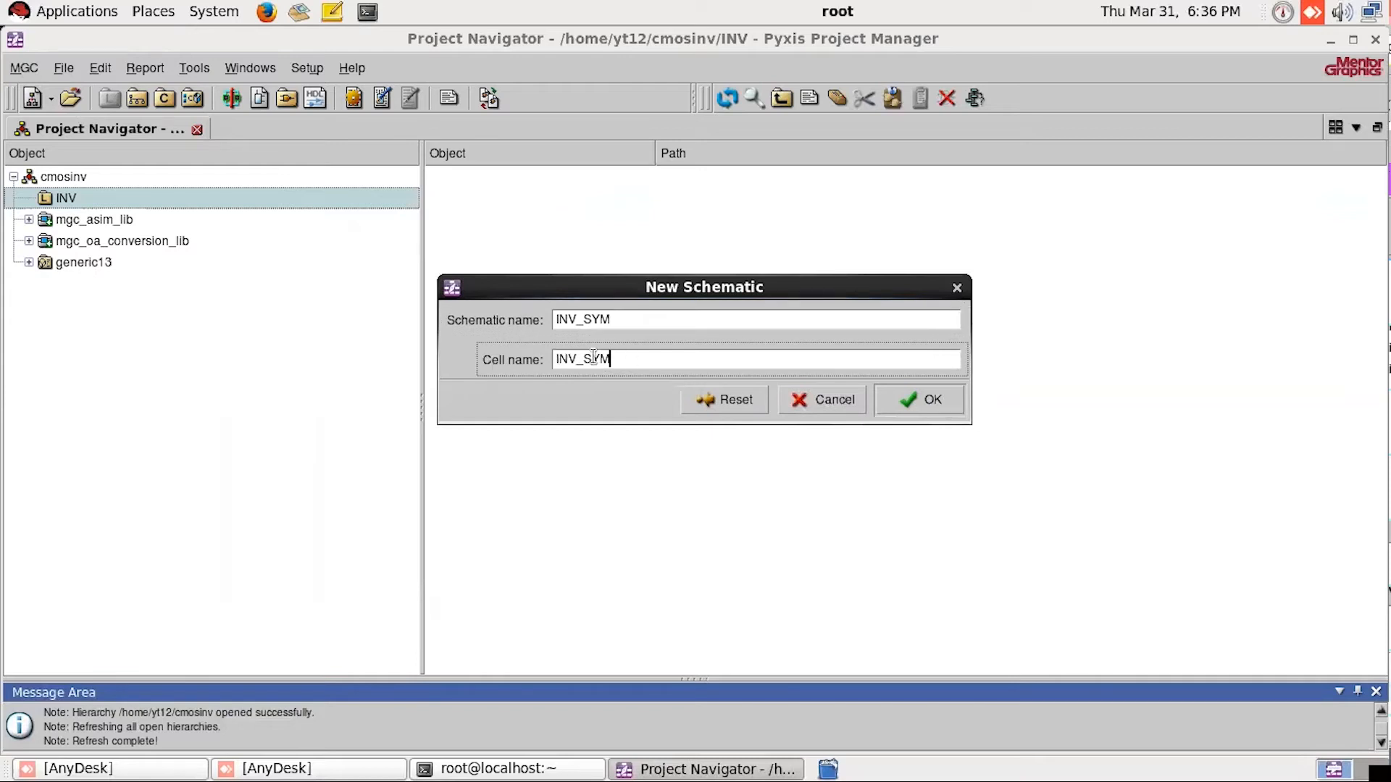
click(606, 319)
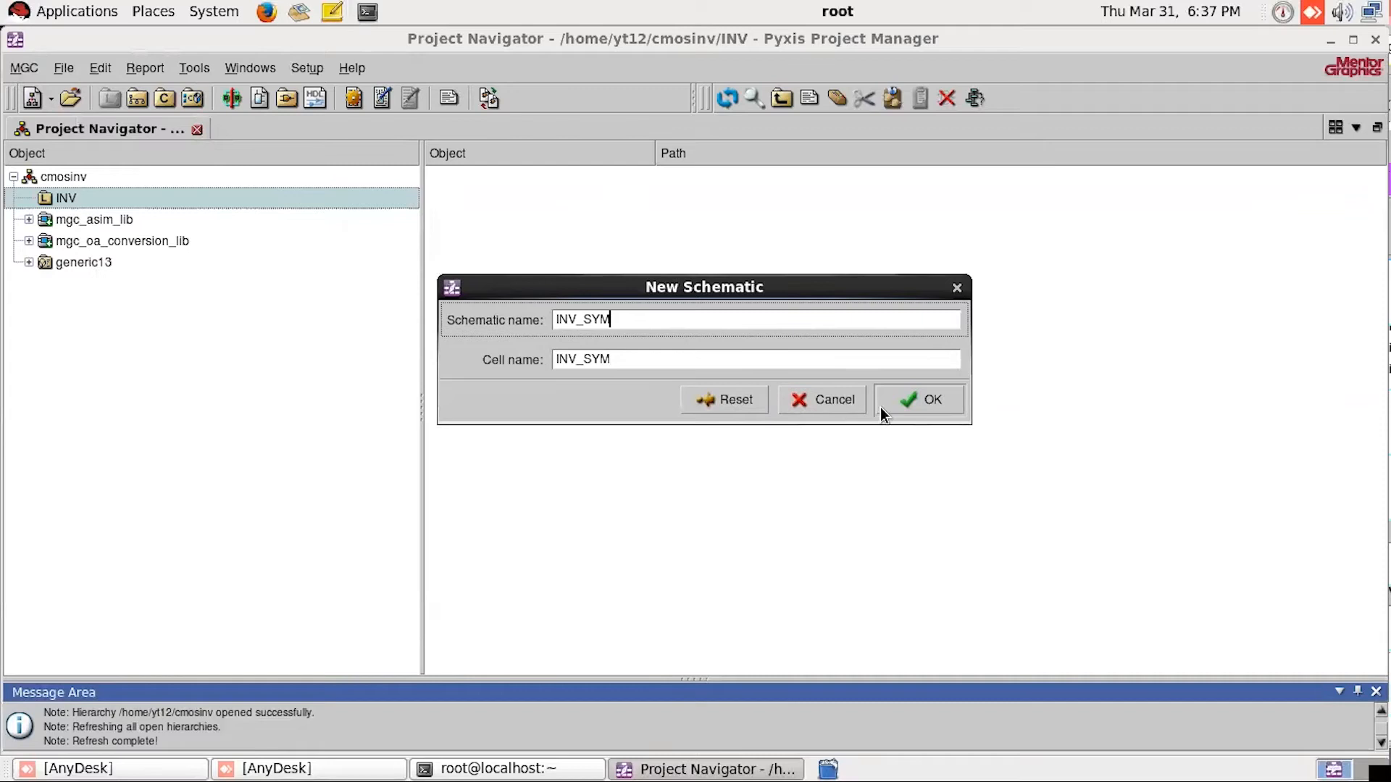
click(903, 400)
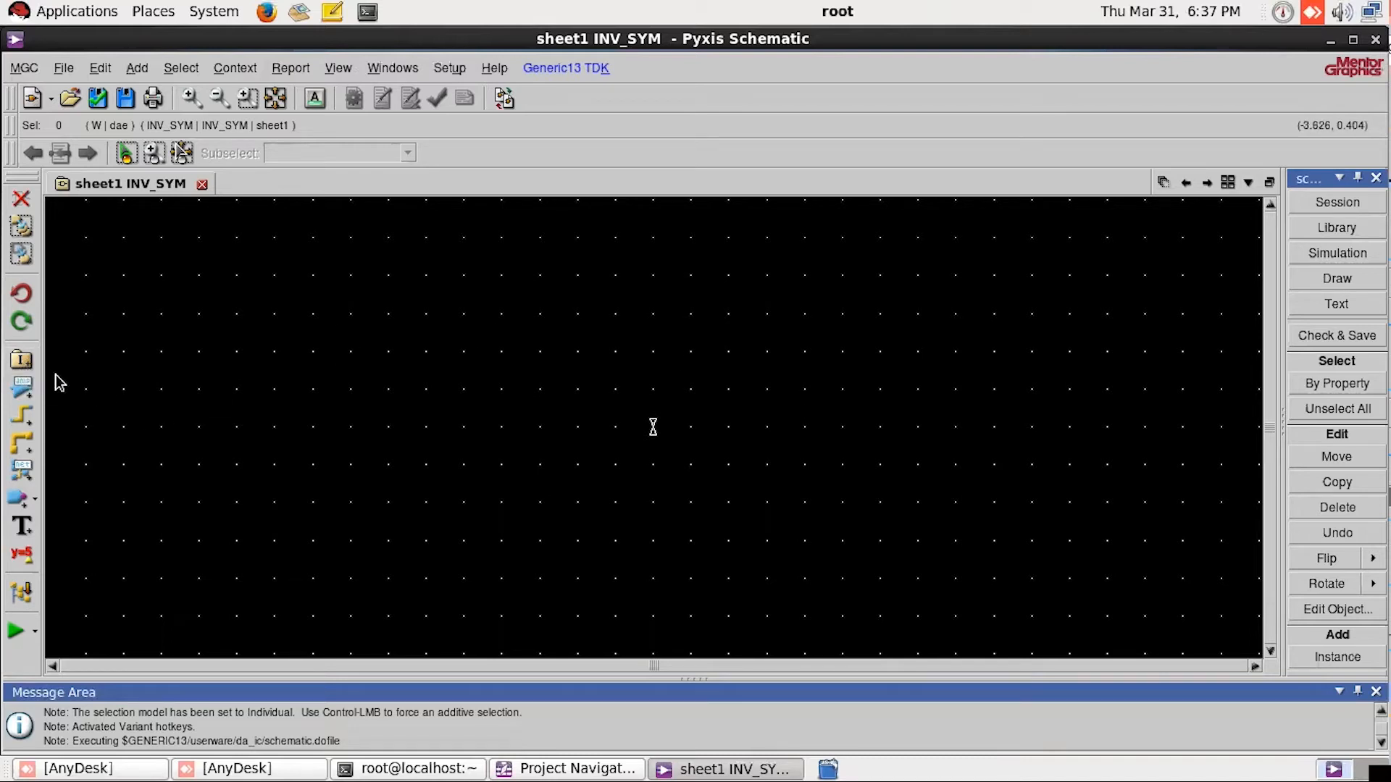
click(20, 363)
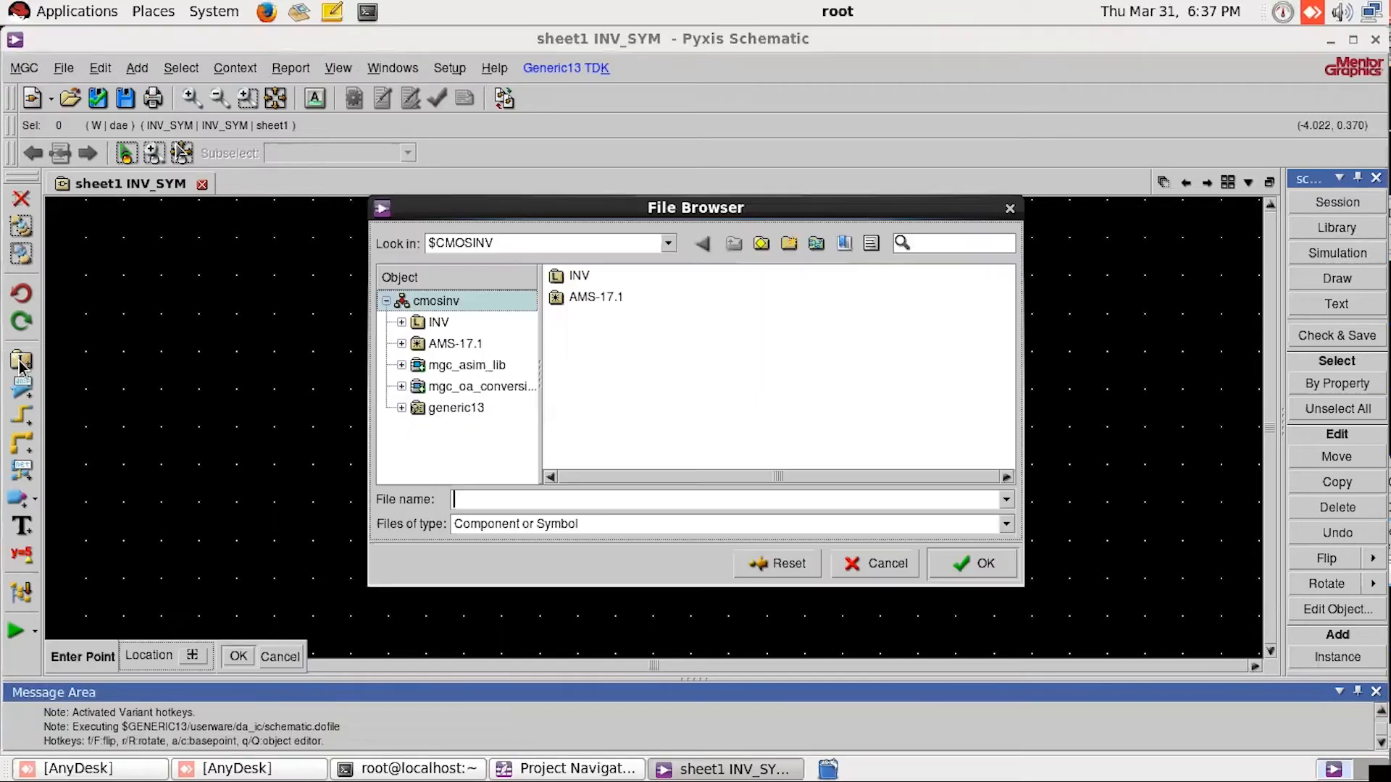
drag(675, 211, 630, 175)
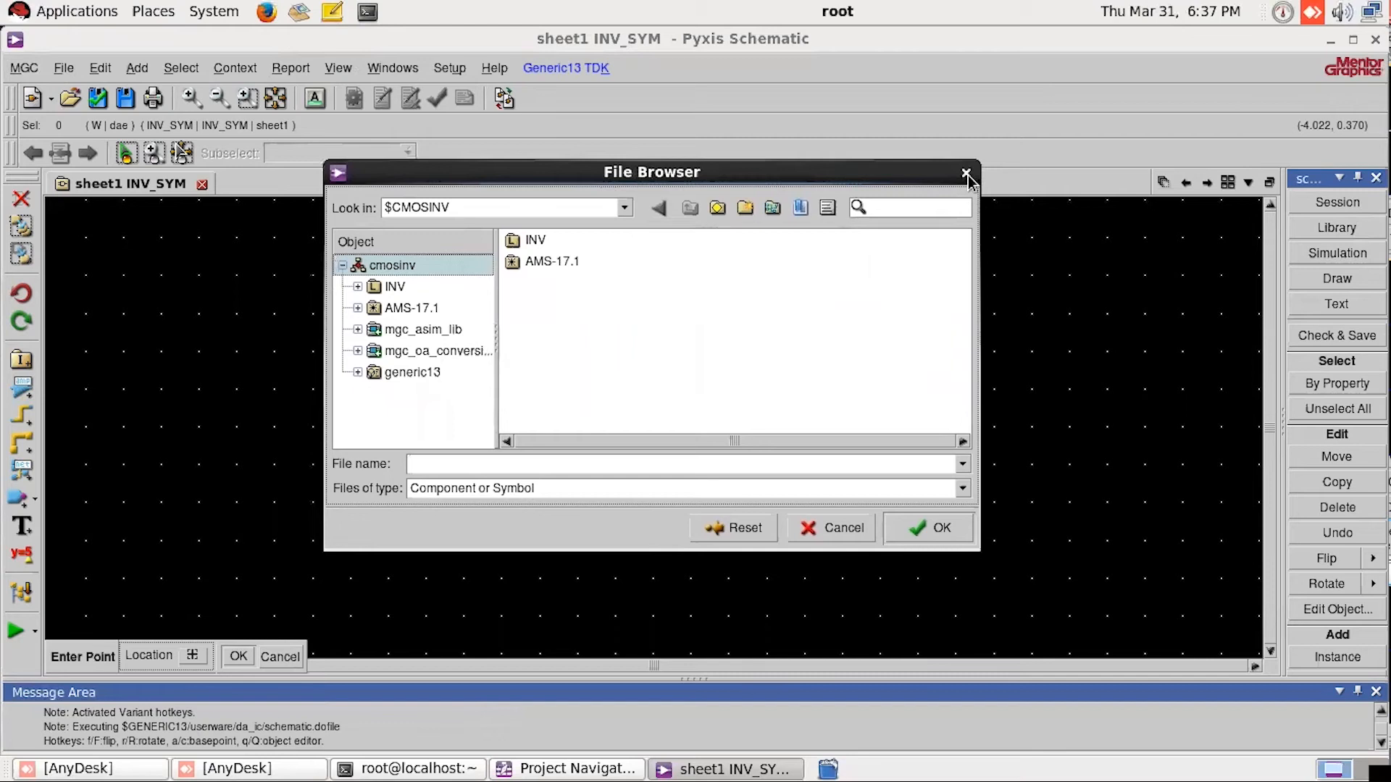
click(969, 175)
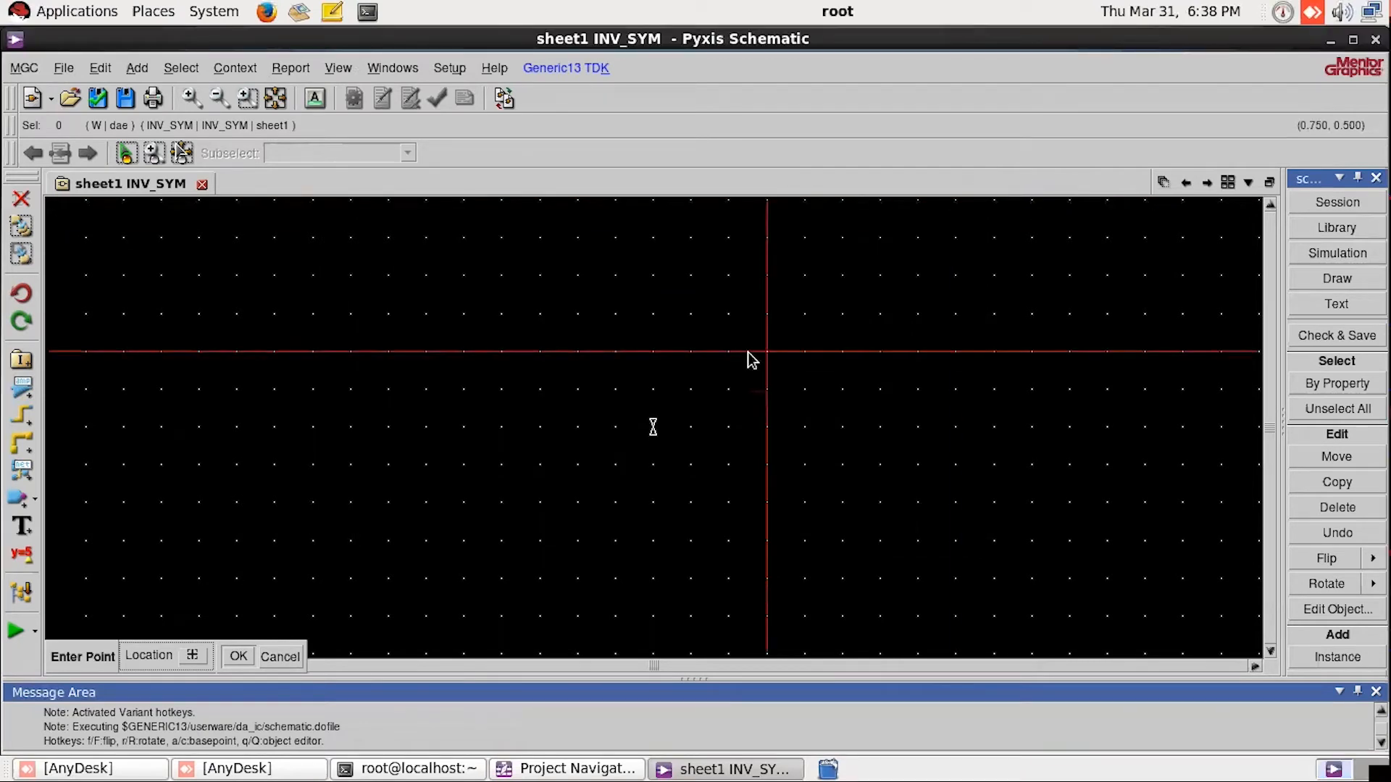
key(Escape)
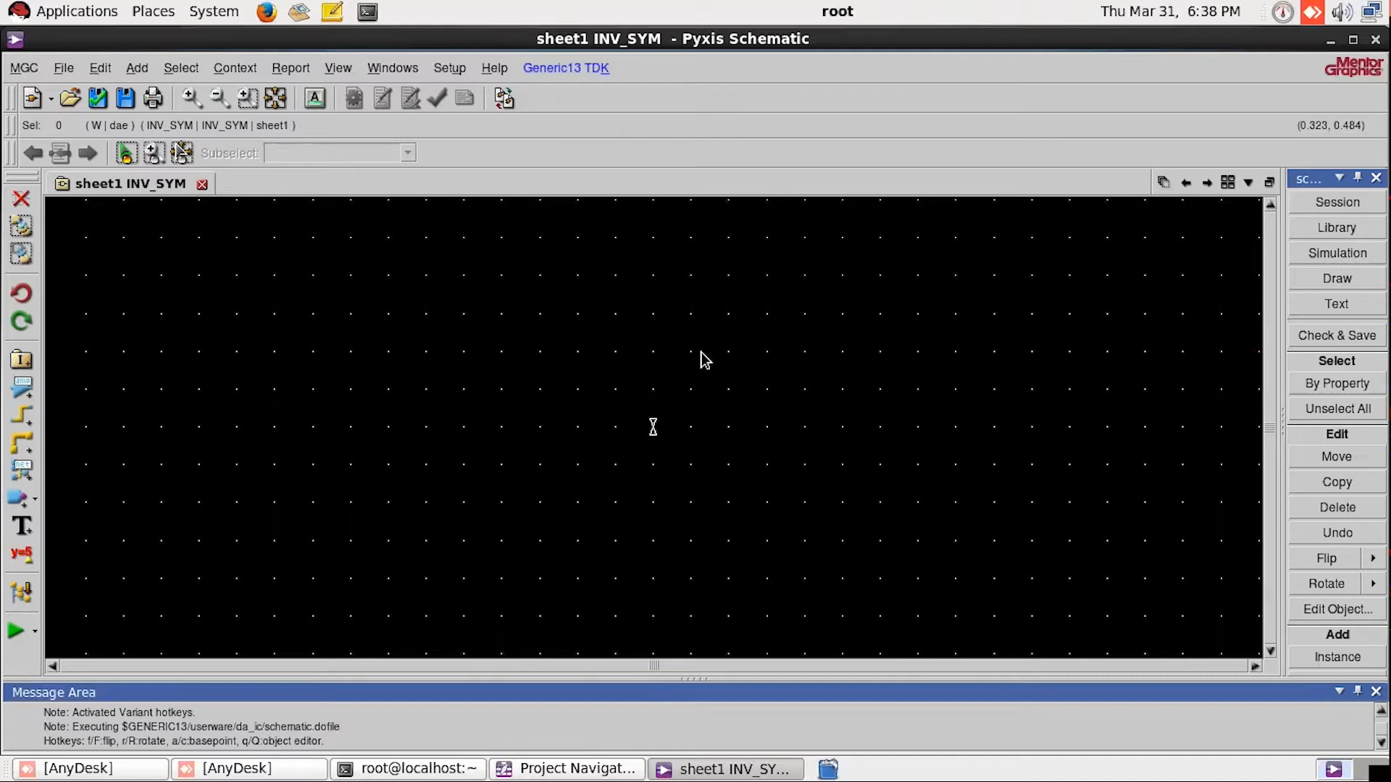
Step: Place an instance of the pmos symbol from generic13/symbols in the upper middle of the INV_SYM sheet
drag(691, 173, 654, 147)
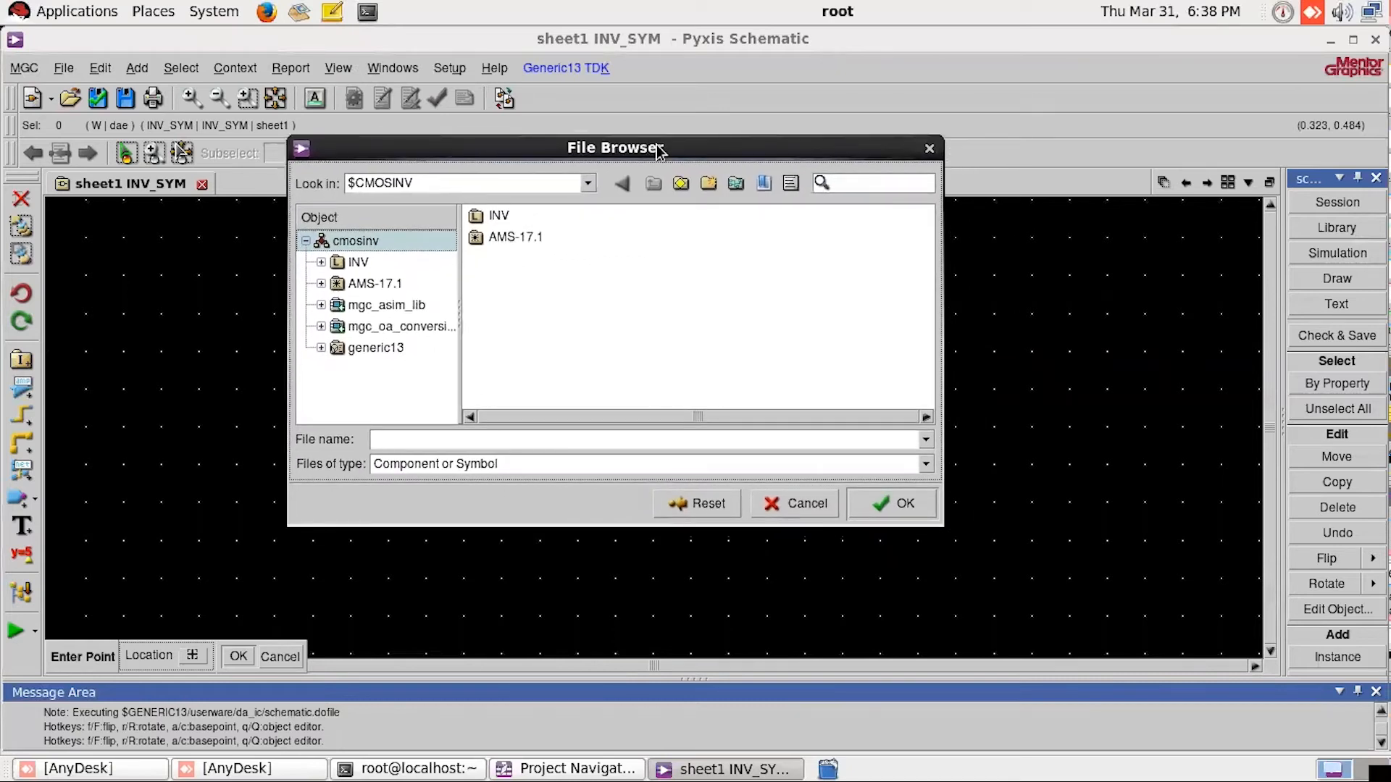
click(376, 348)
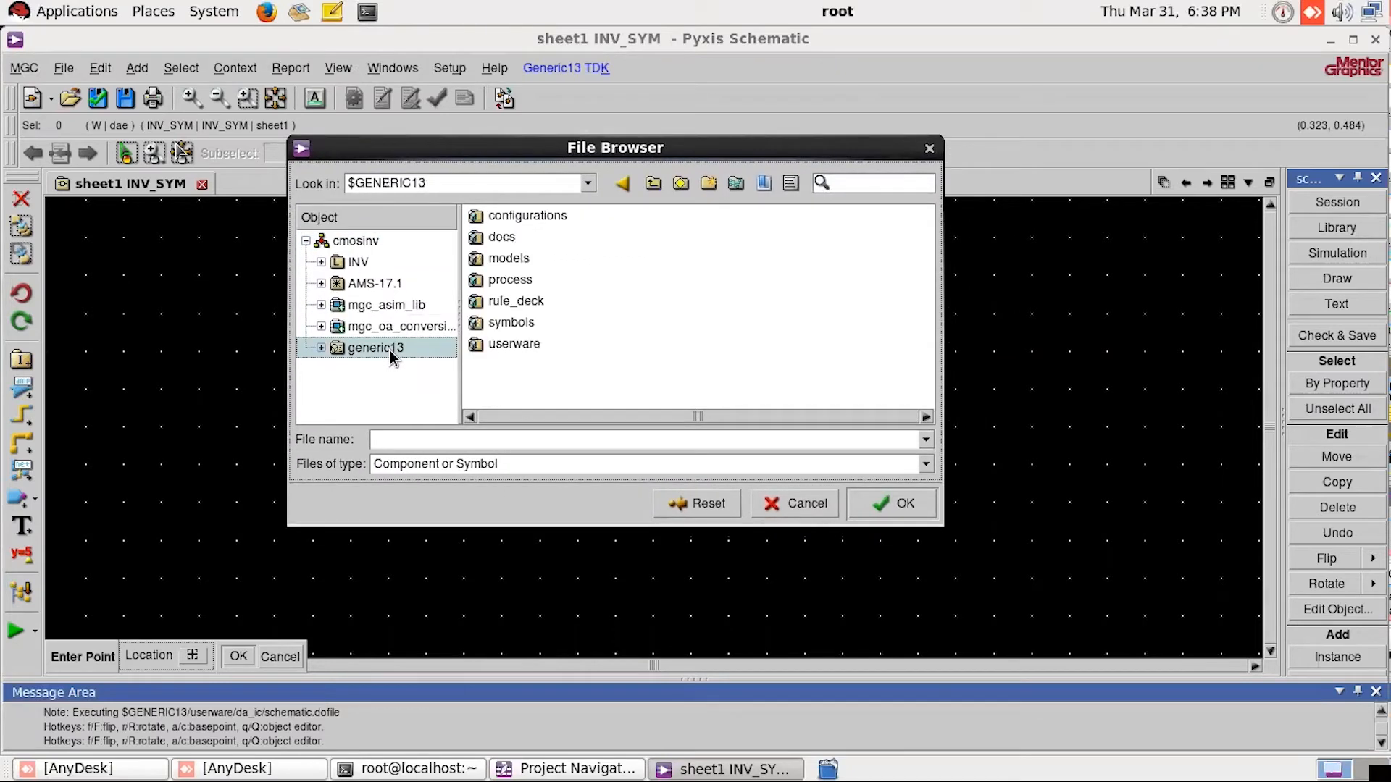
click(517, 332)
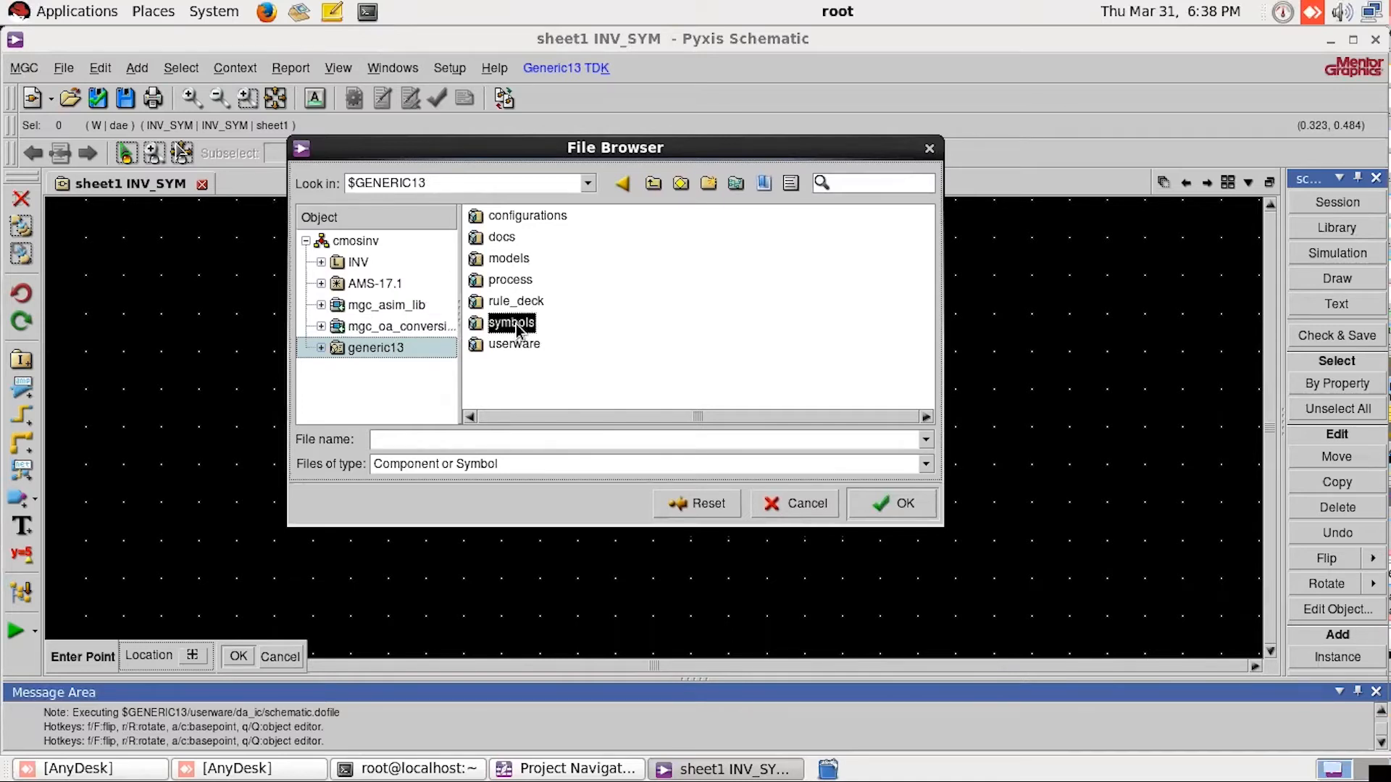
double_click(518, 330)
click(509, 262)
click(512, 284)
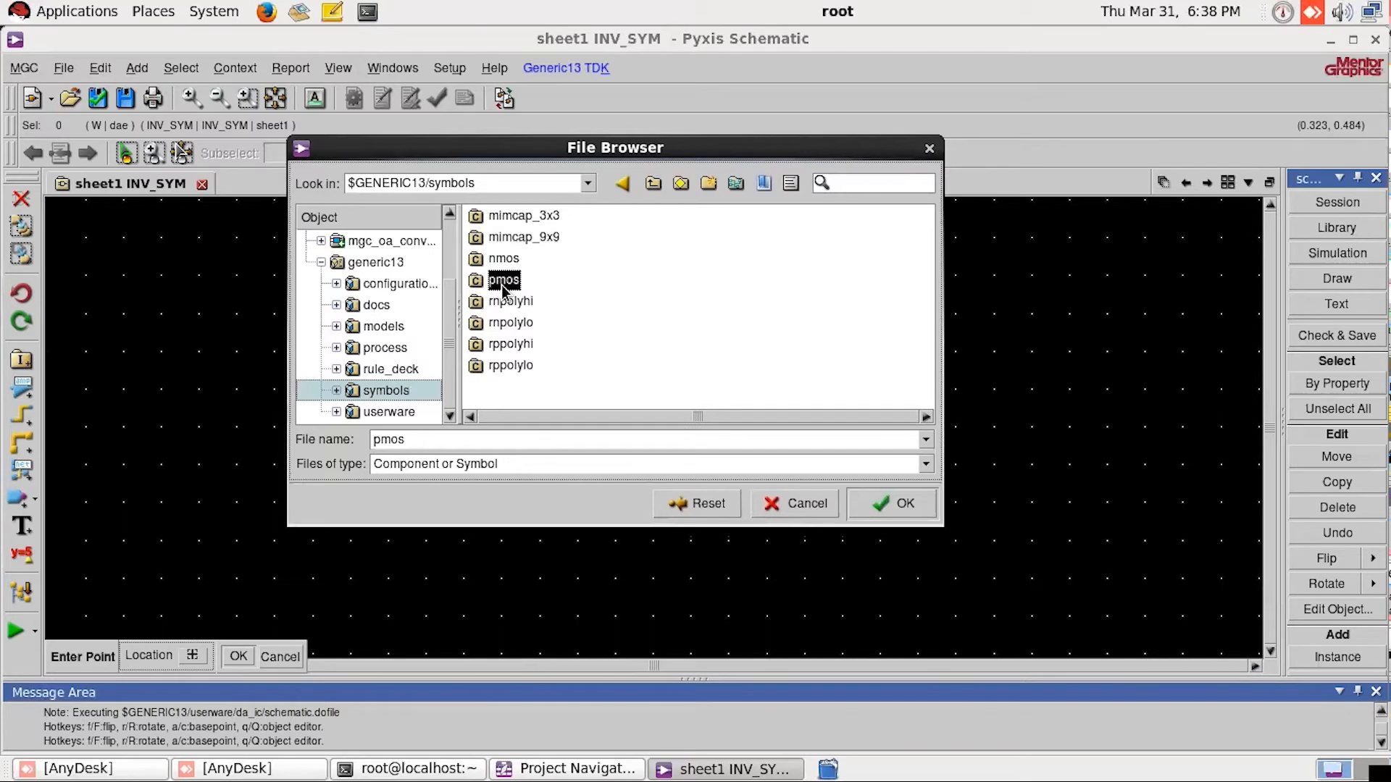
click(890, 505)
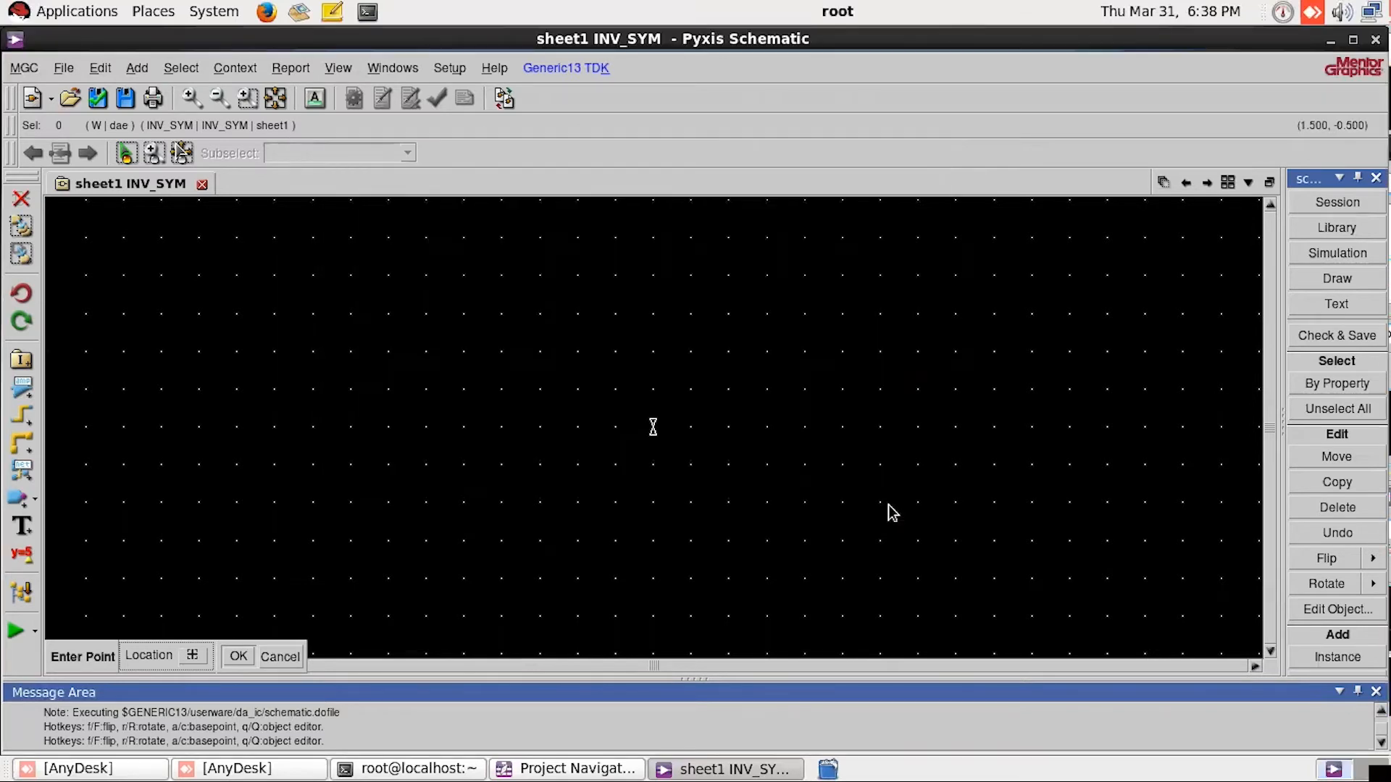
click(547, 315)
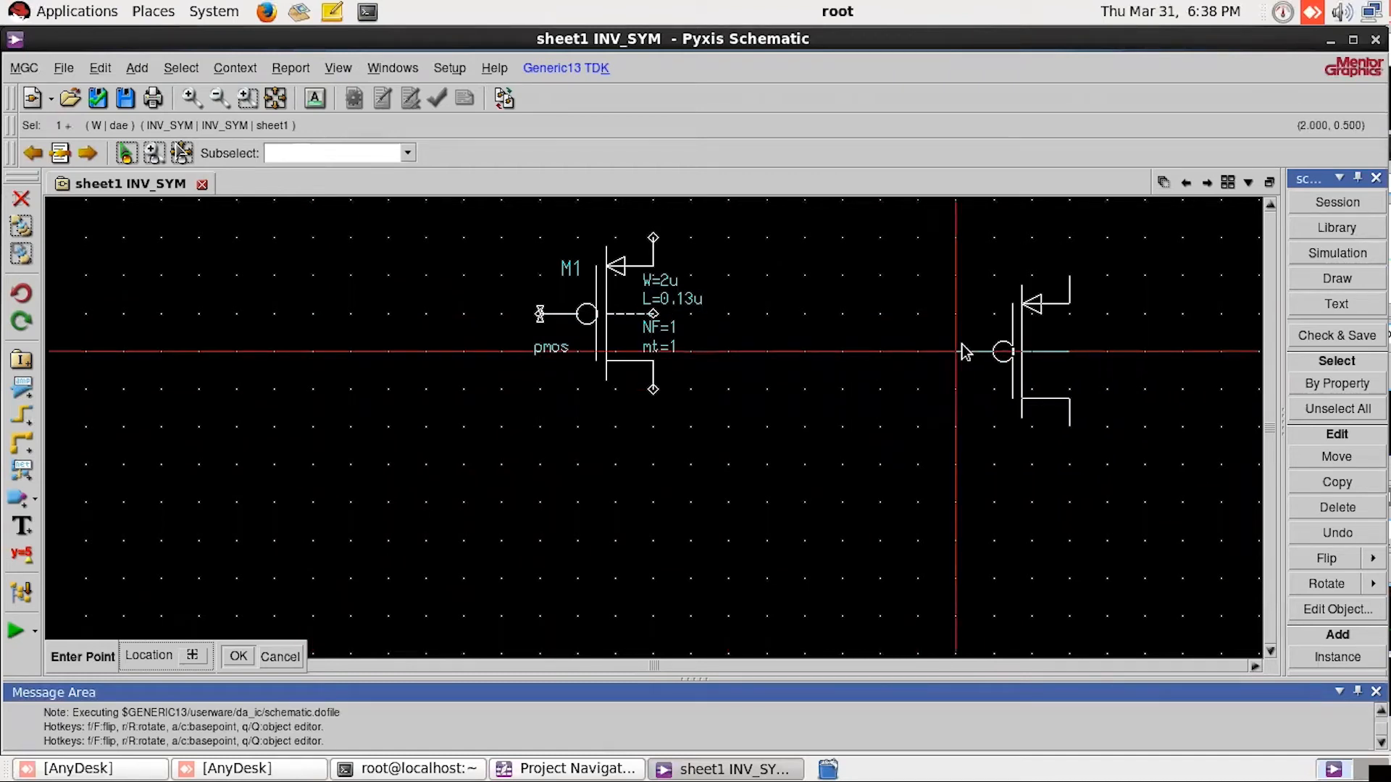
Step: Place an instance of the nmos symbol from generic13/symbols directly below the pmos transistor, aligned with it
key(Escape)
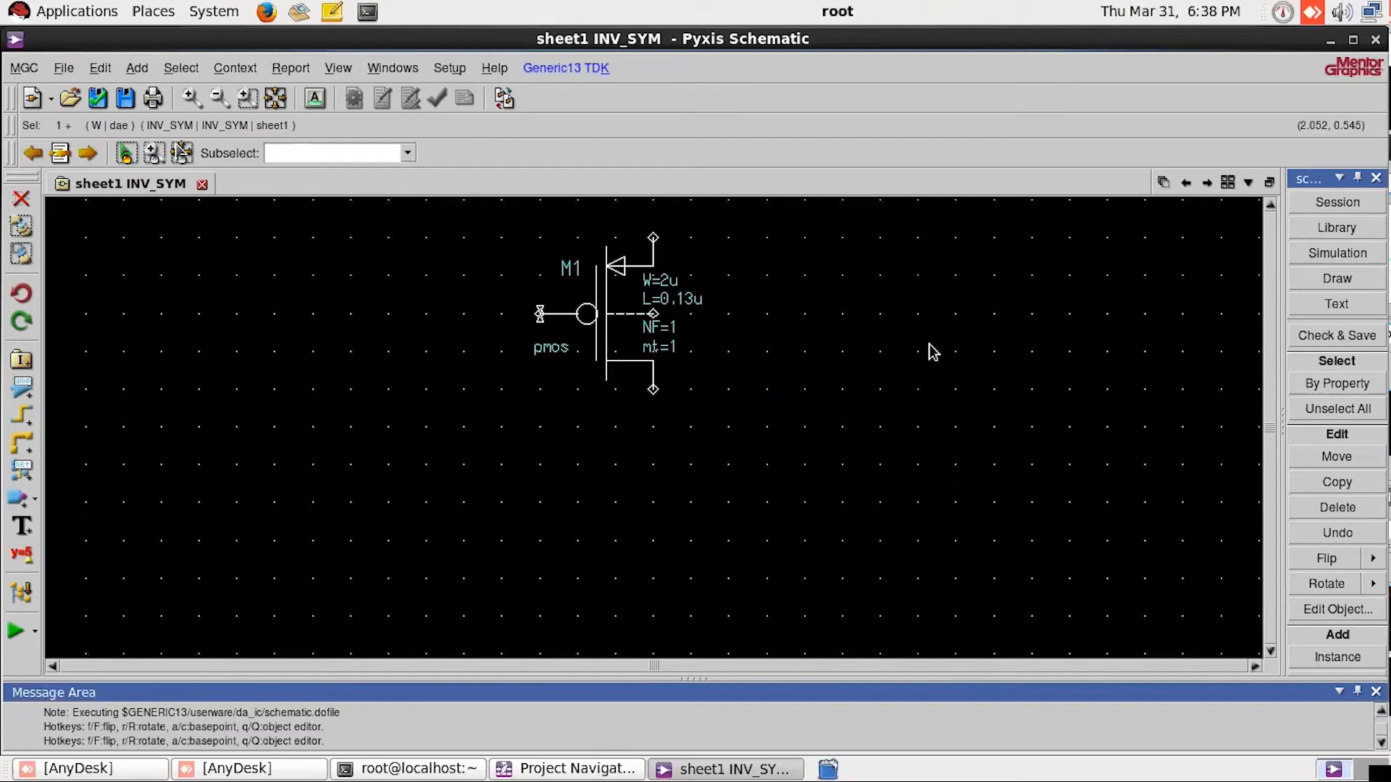
click(742, 388)
key(i)
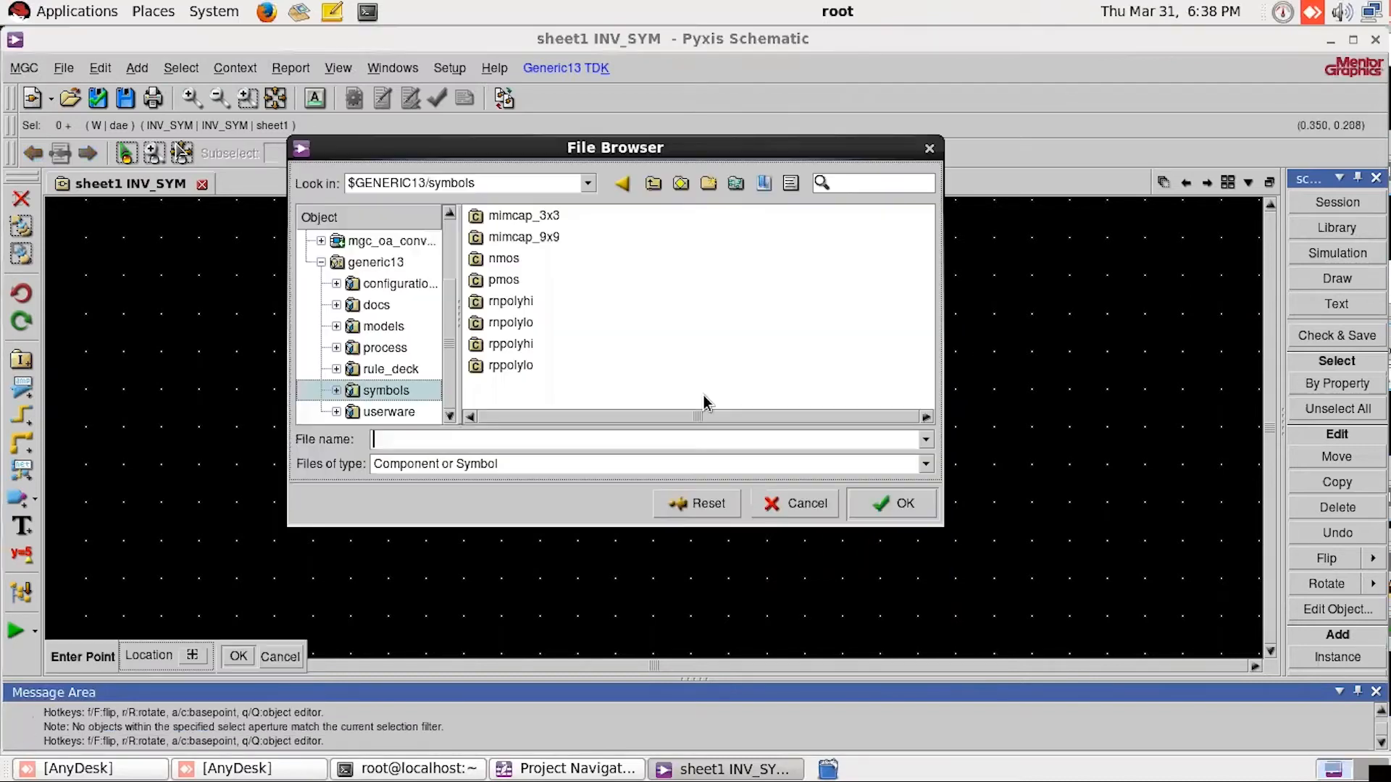
click(505, 259)
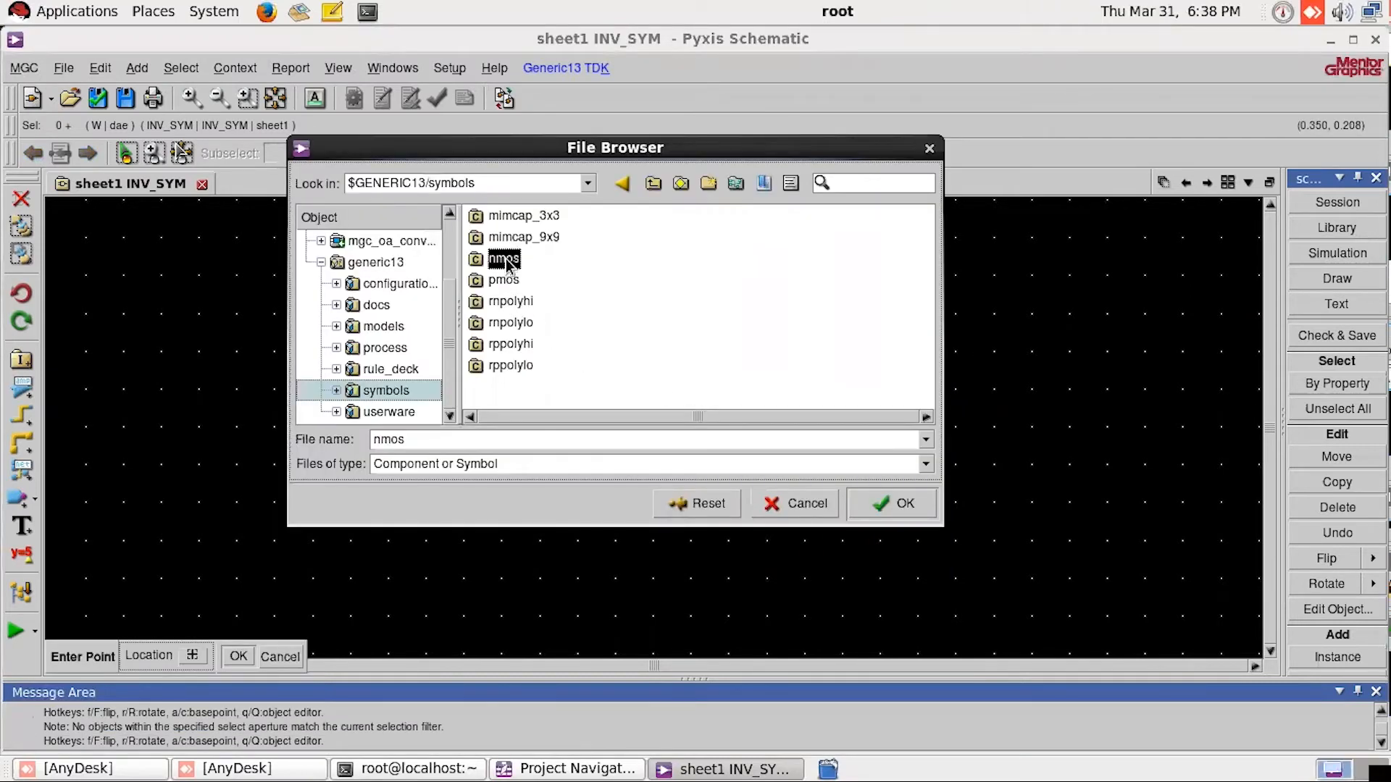
click(885, 507)
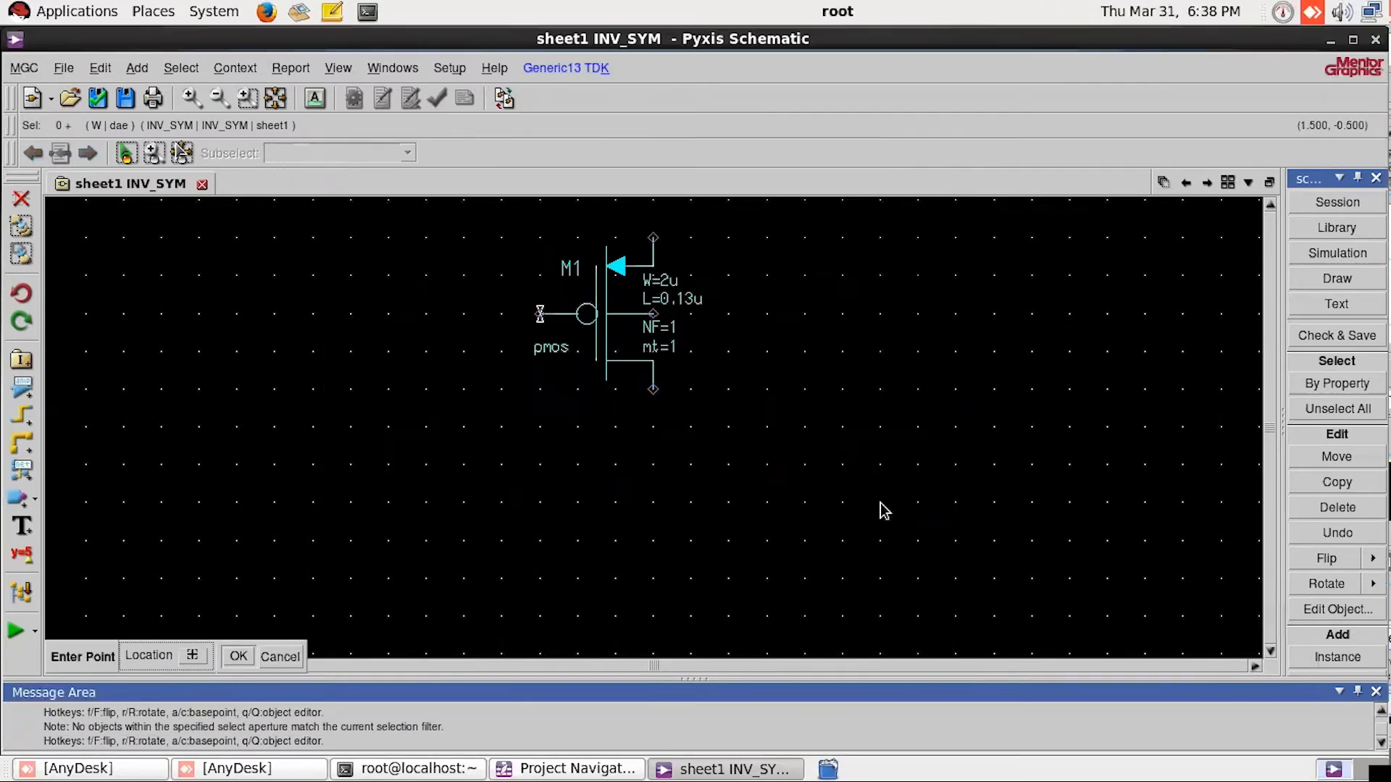
click(551, 548)
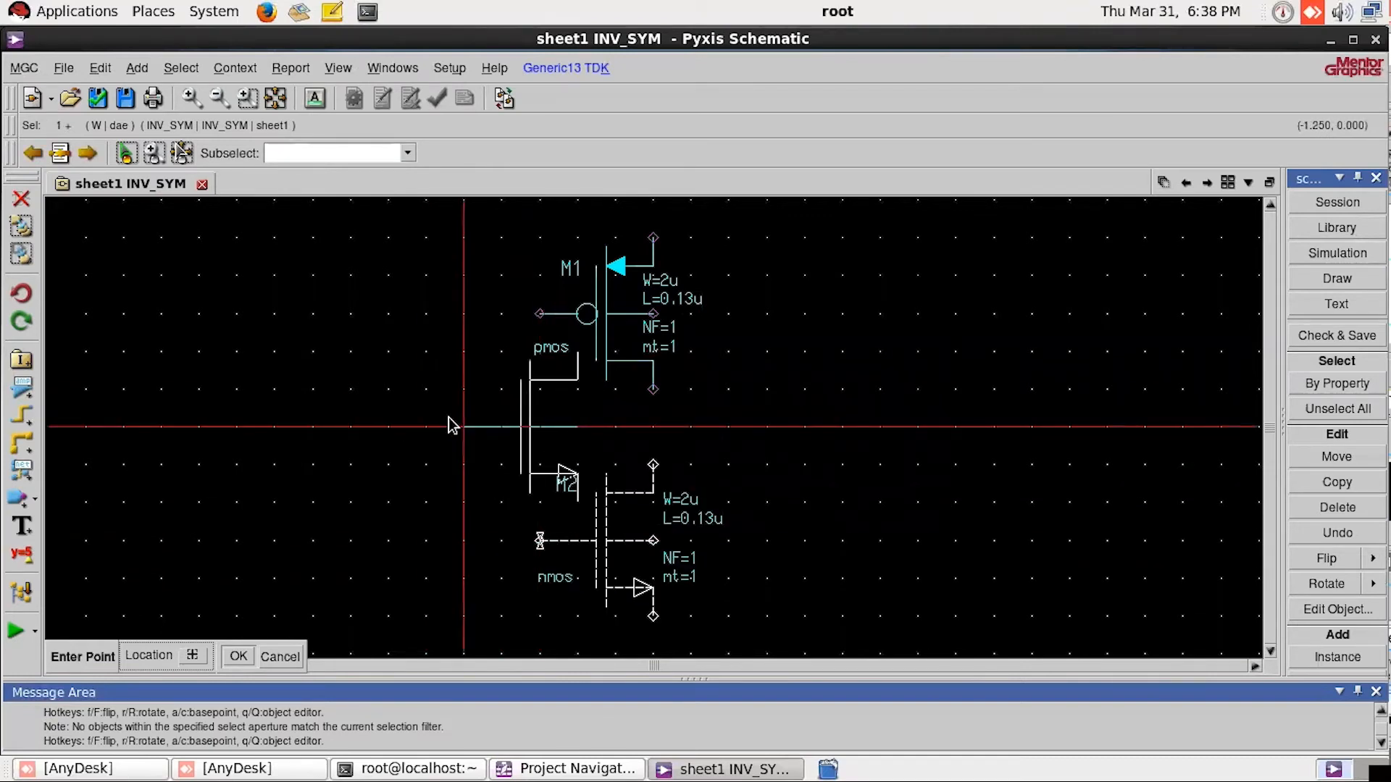
key(Escape)
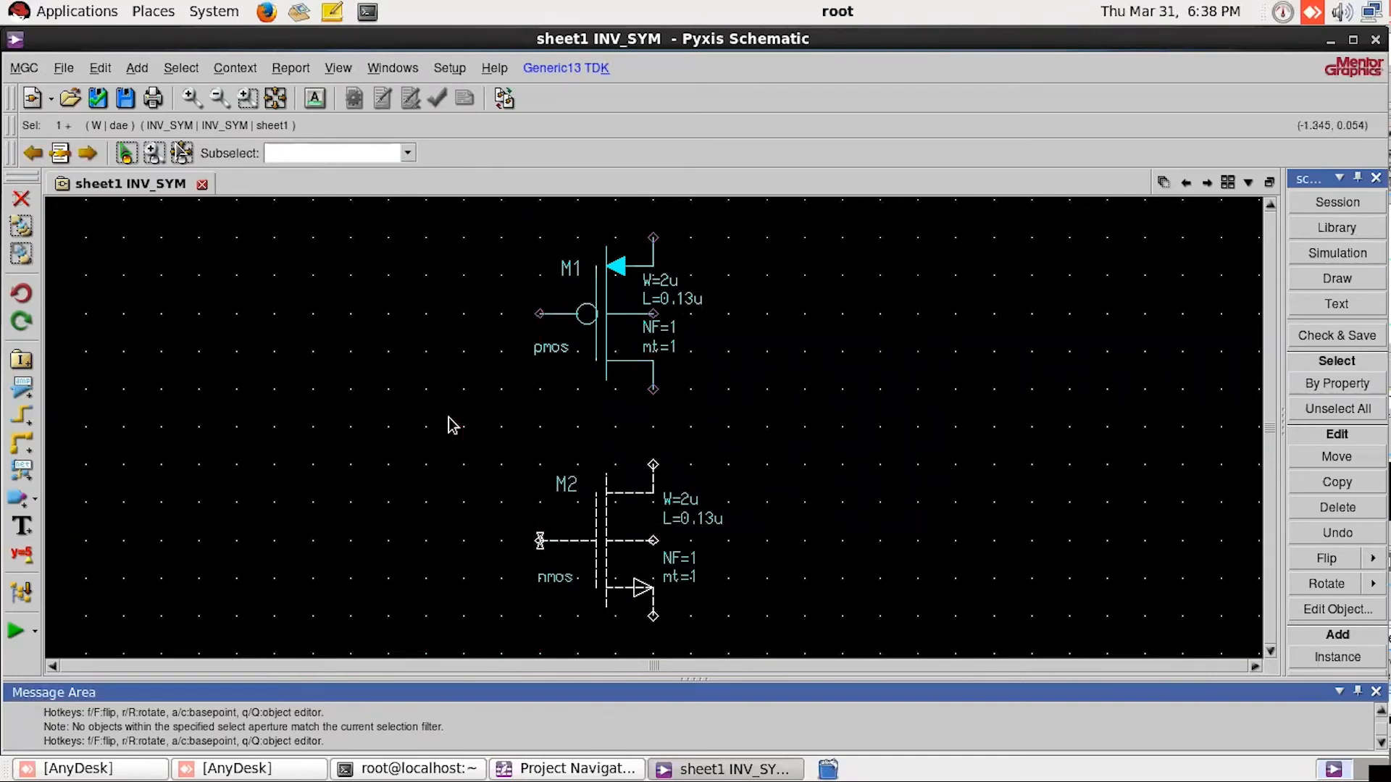
click(745, 349)
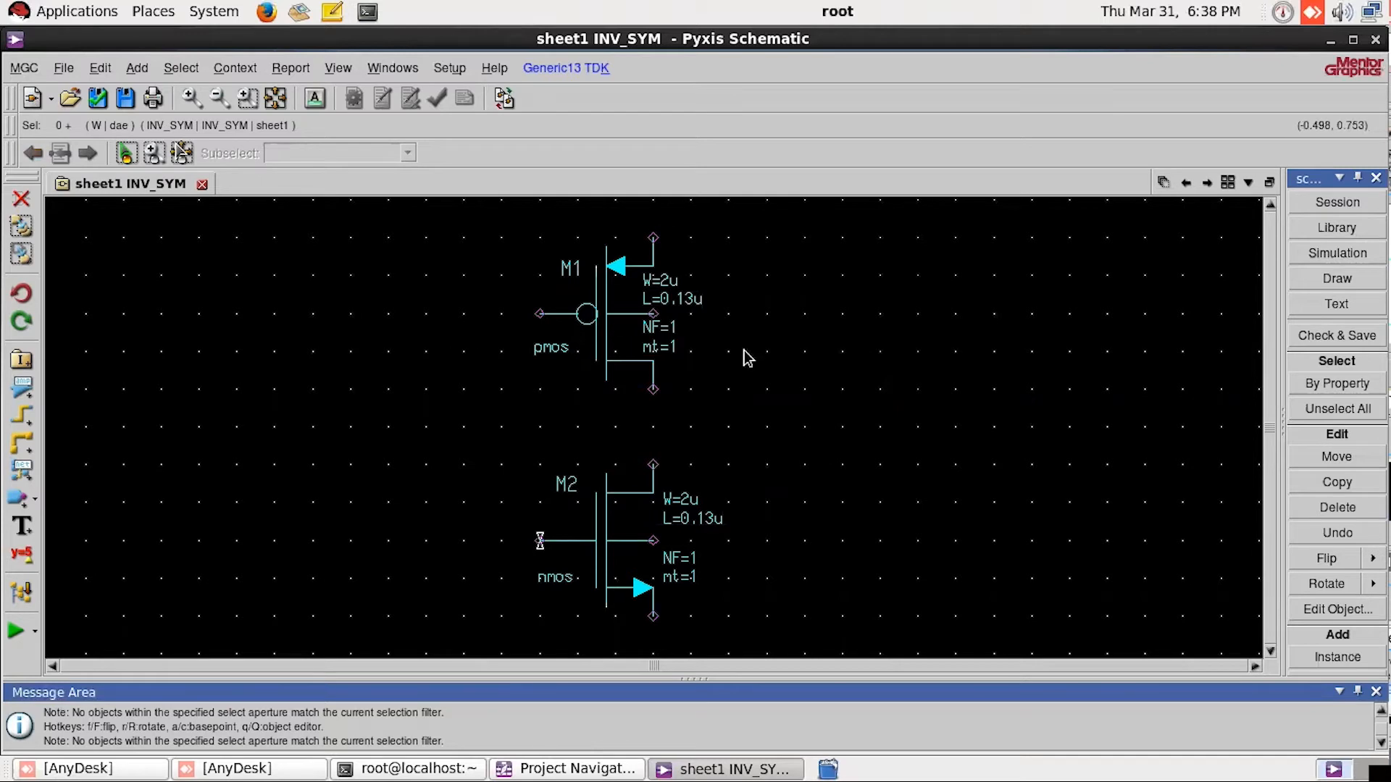
scroll(831, 375, down, 3)
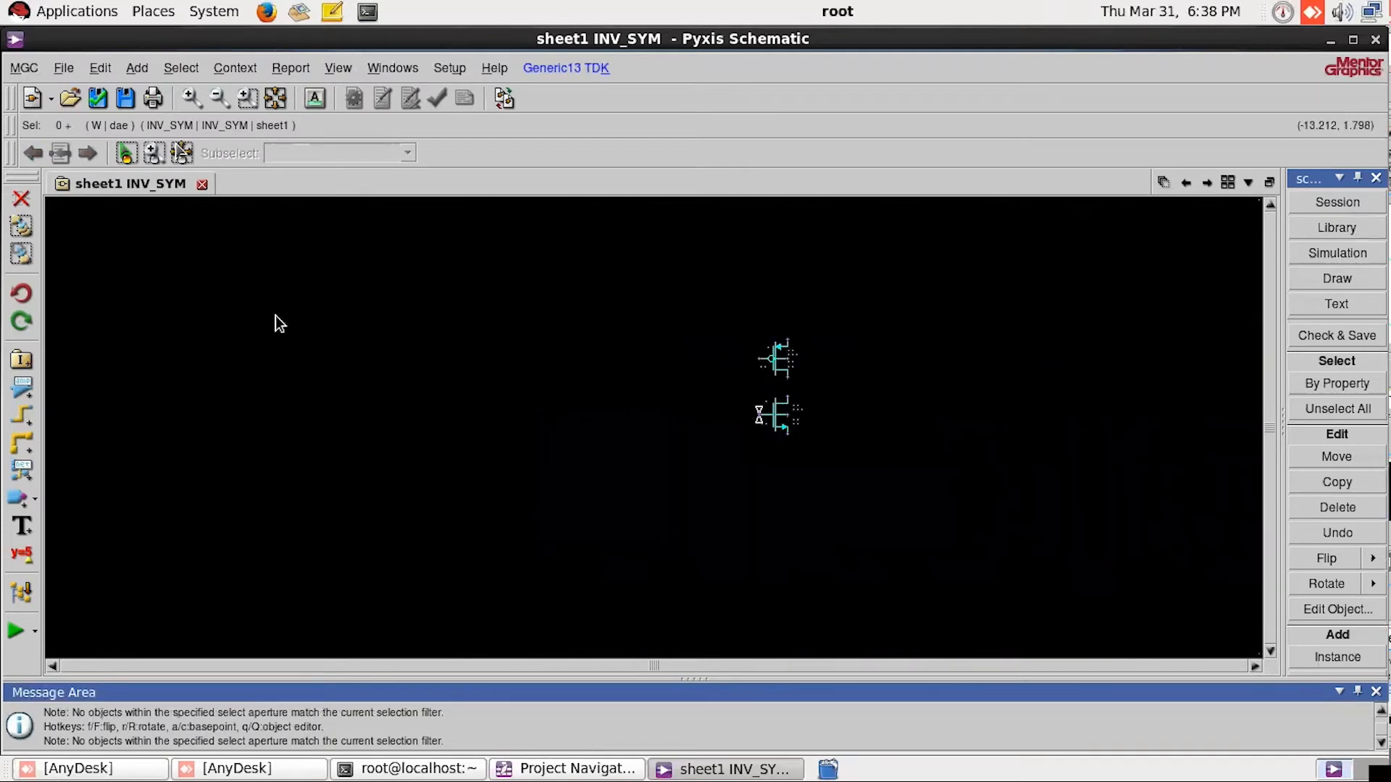
scroll(276, 316, down, 2)
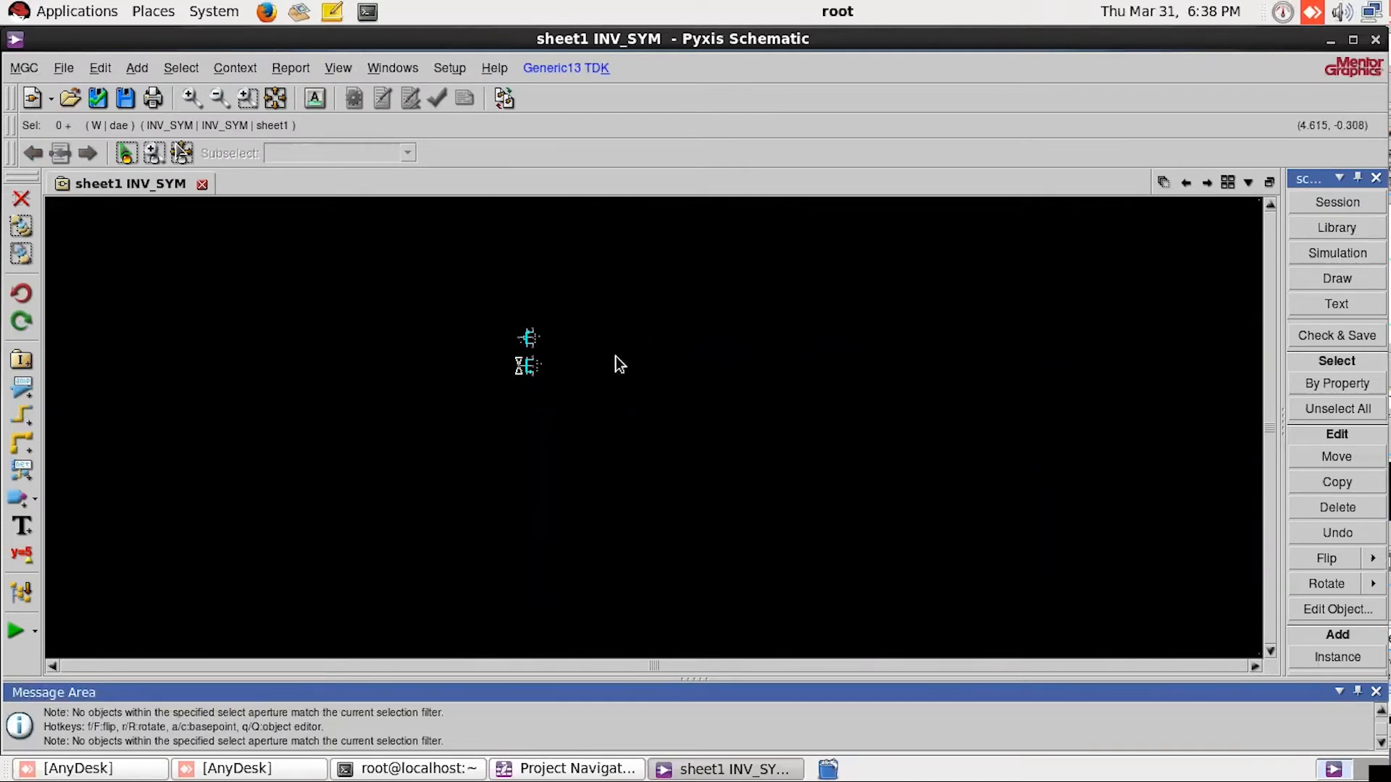
scroll(619, 368, down, 2)
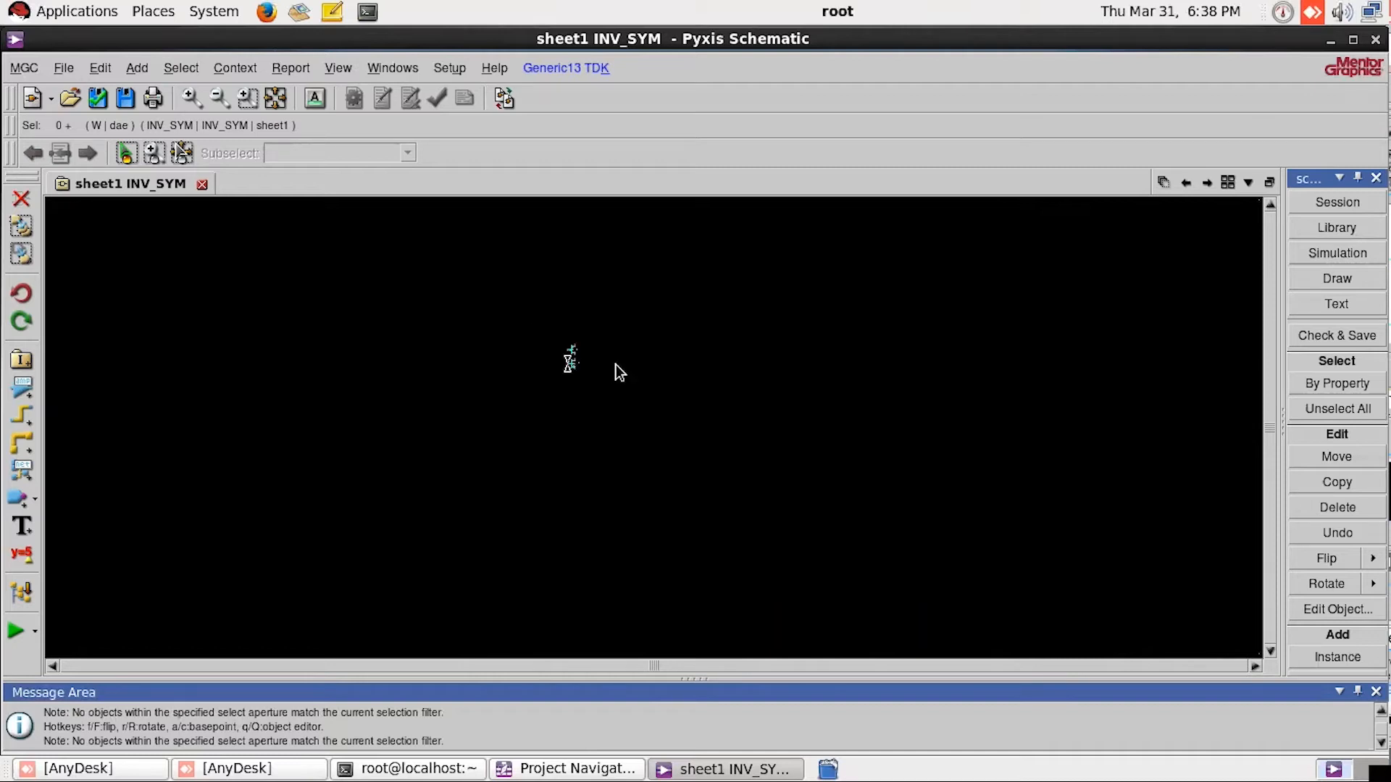
scroll(647, 383, up, 4)
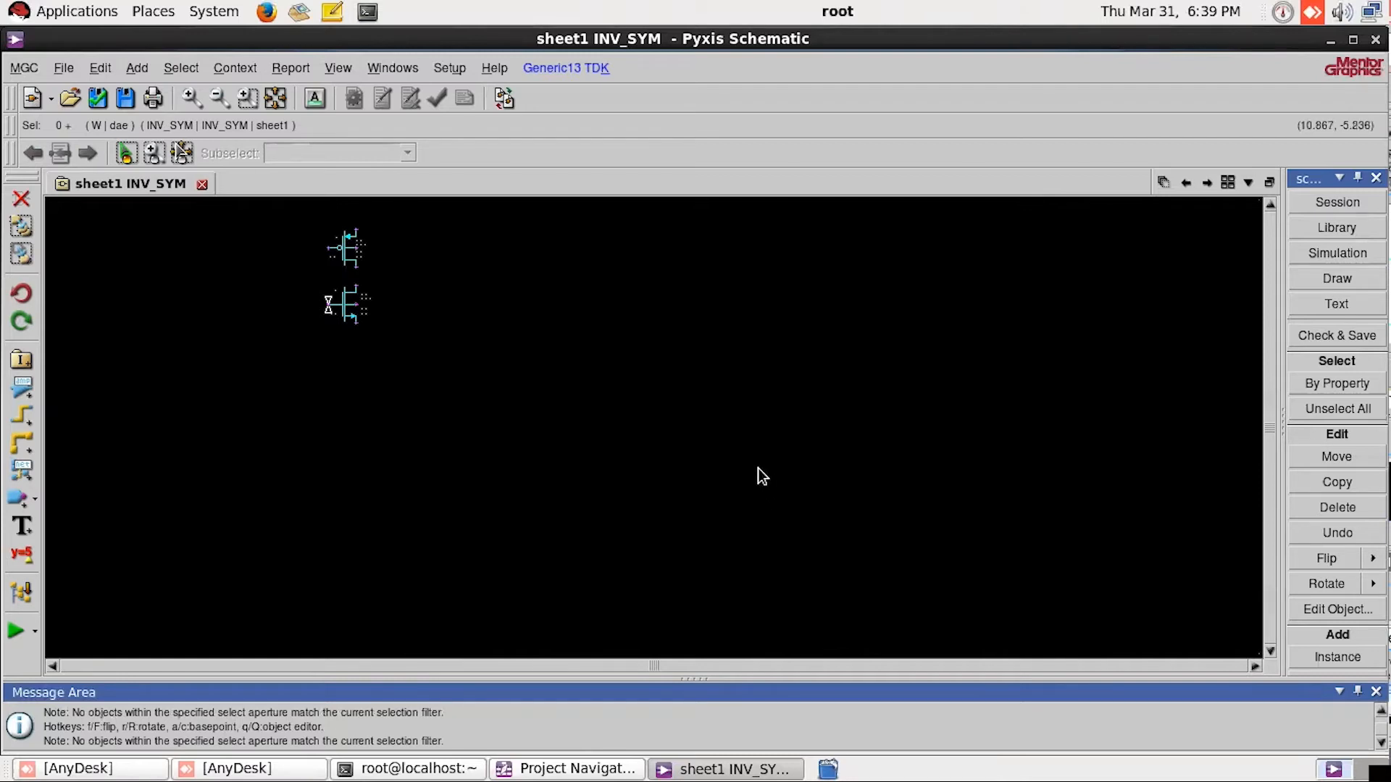
scroll(758, 468, down, 4)
scroll(471, 375, down, 3)
scroll(724, 424, down, 2)
scroll(797, 350, up, 3)
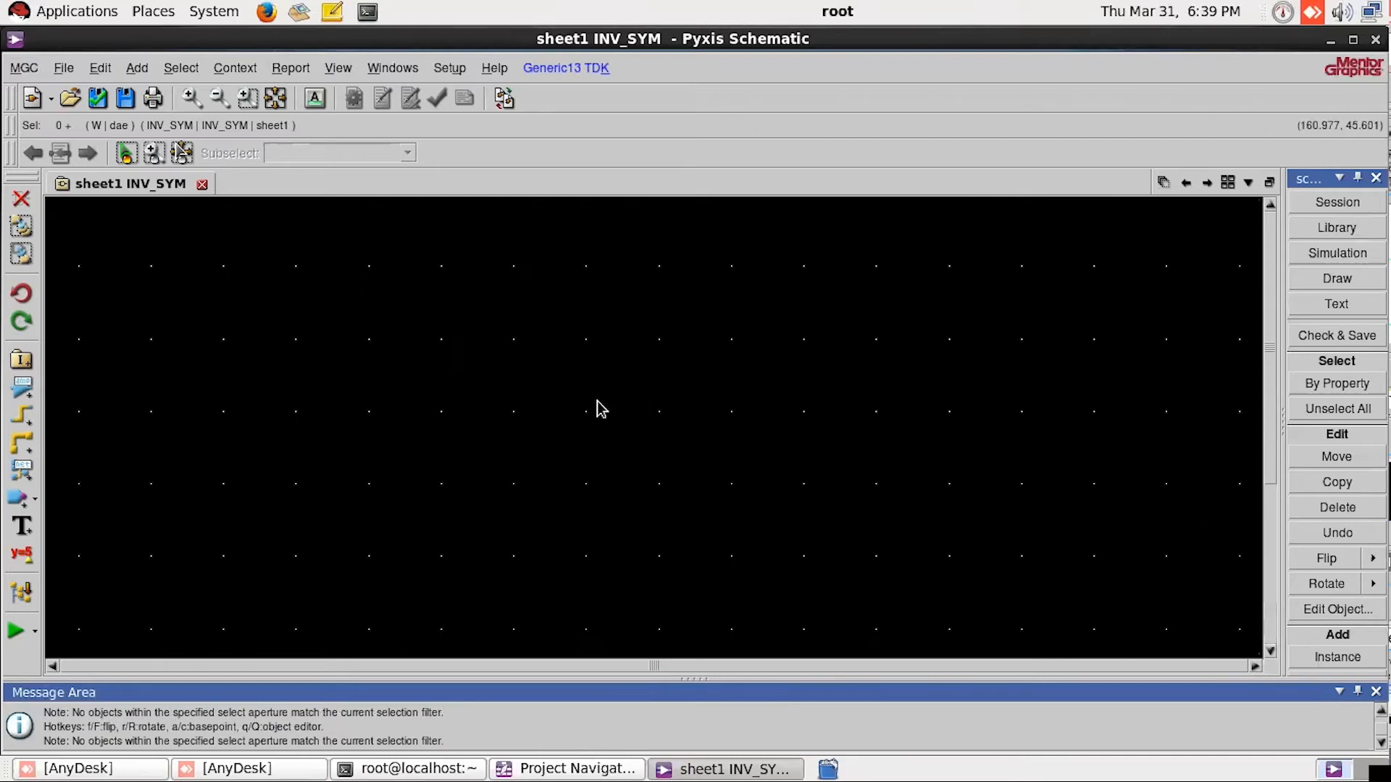
scroll(594, 406, down, 3)
scroll(178, 338, down, 2)
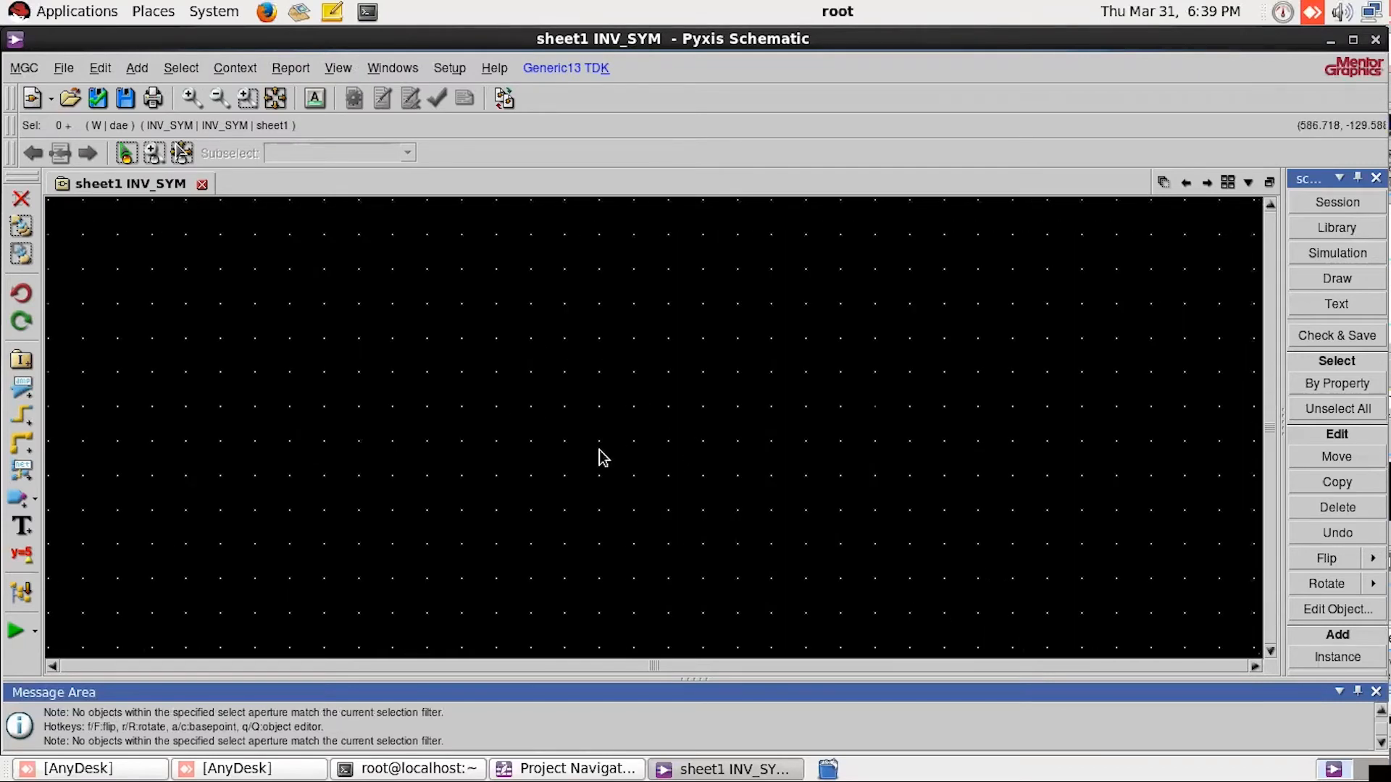
Step: Add an input port to the left of the transistors, at a height midway between the pmos and the nmos
click(276, 102)
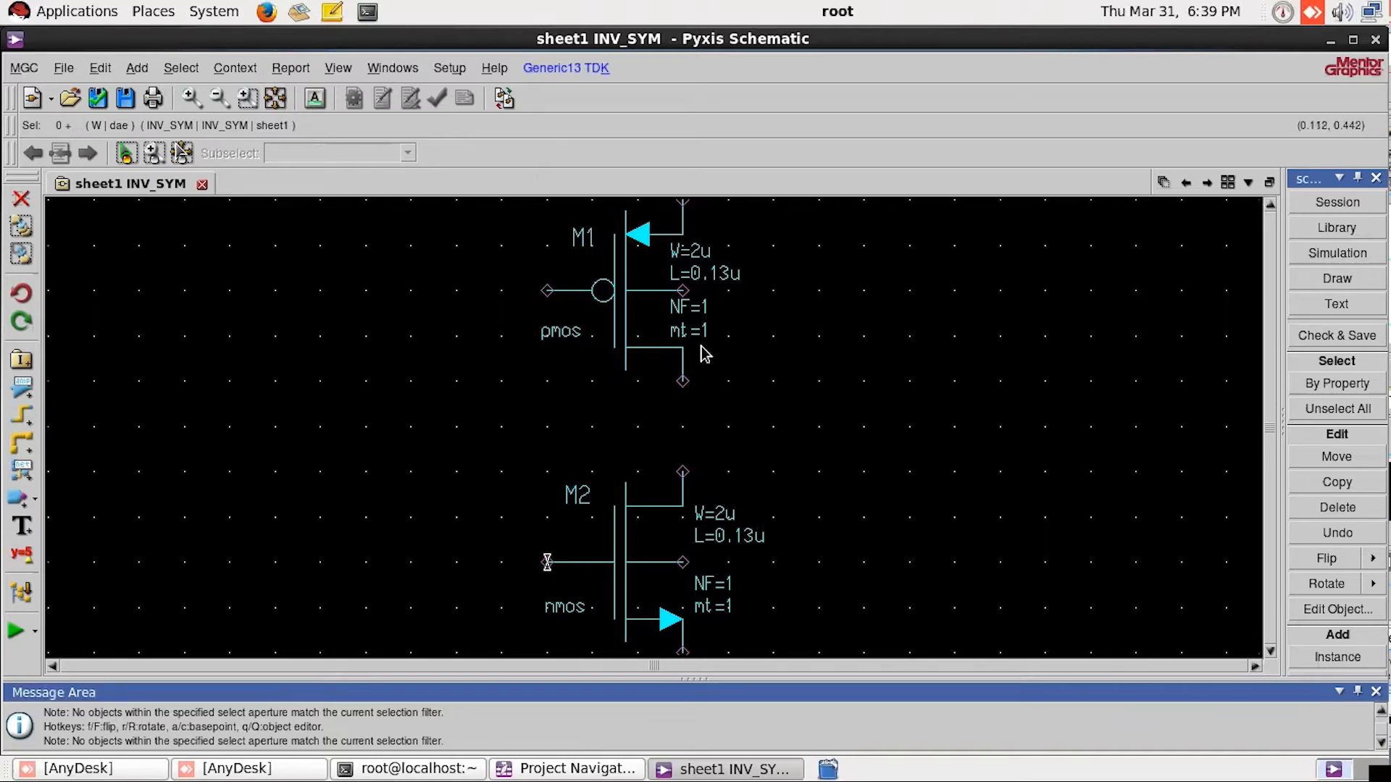
scroll(704, 355, down, 2)
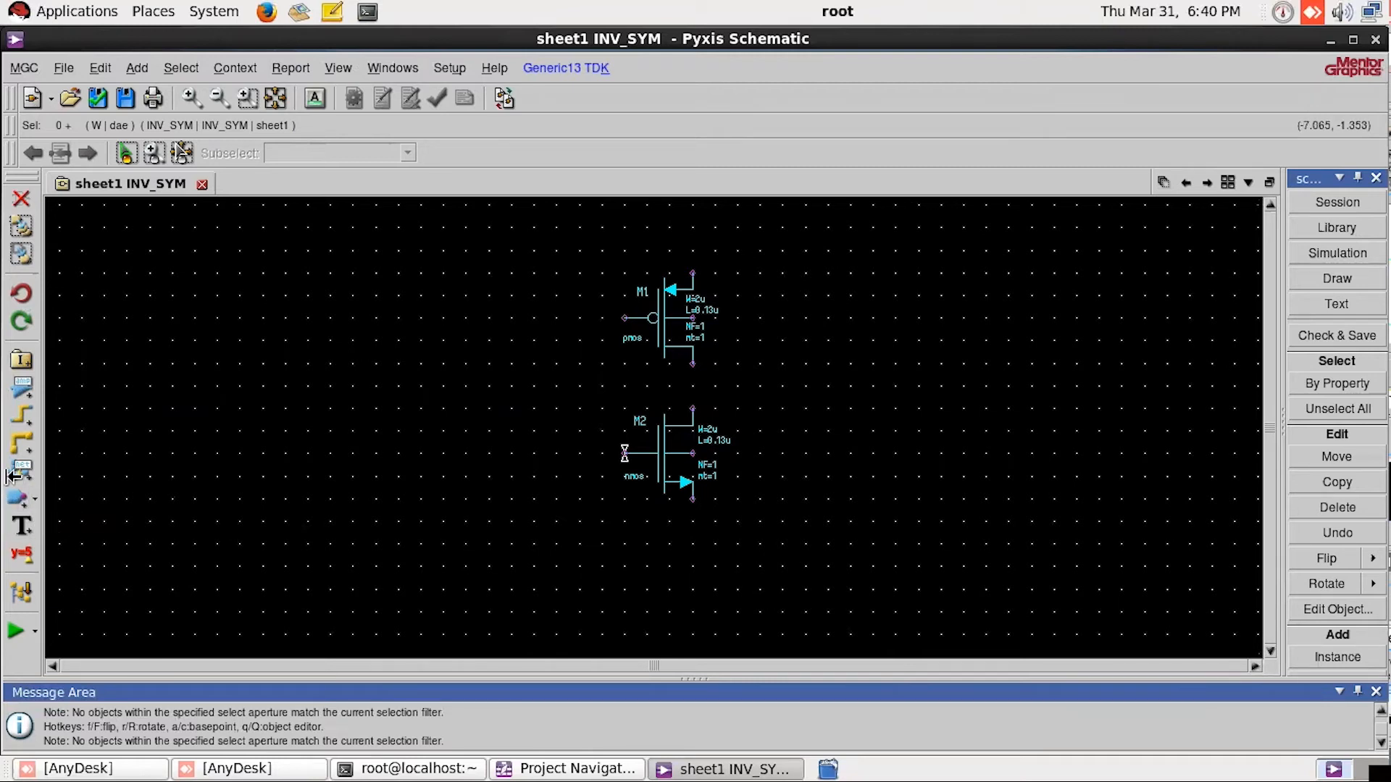
click(35, 498)
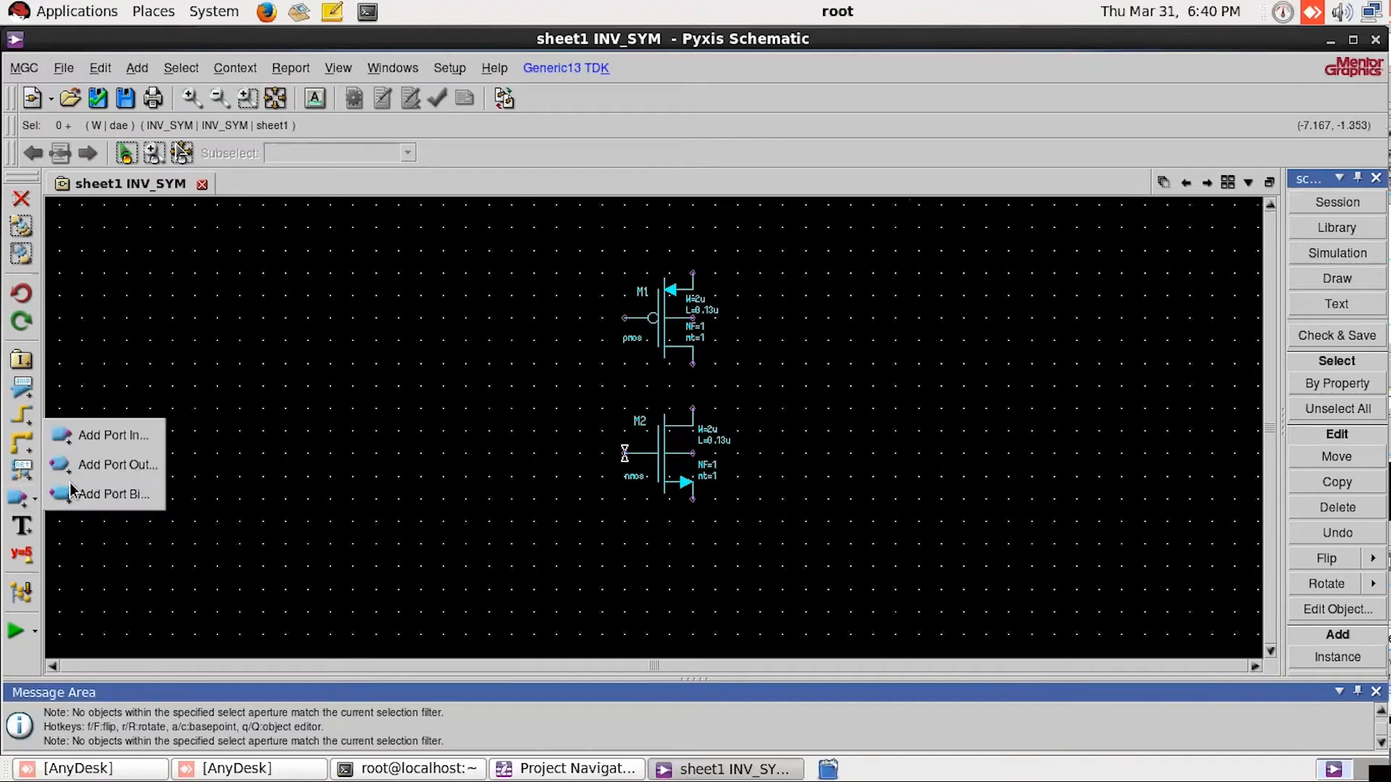
click(35, 499)
click(35, 498)
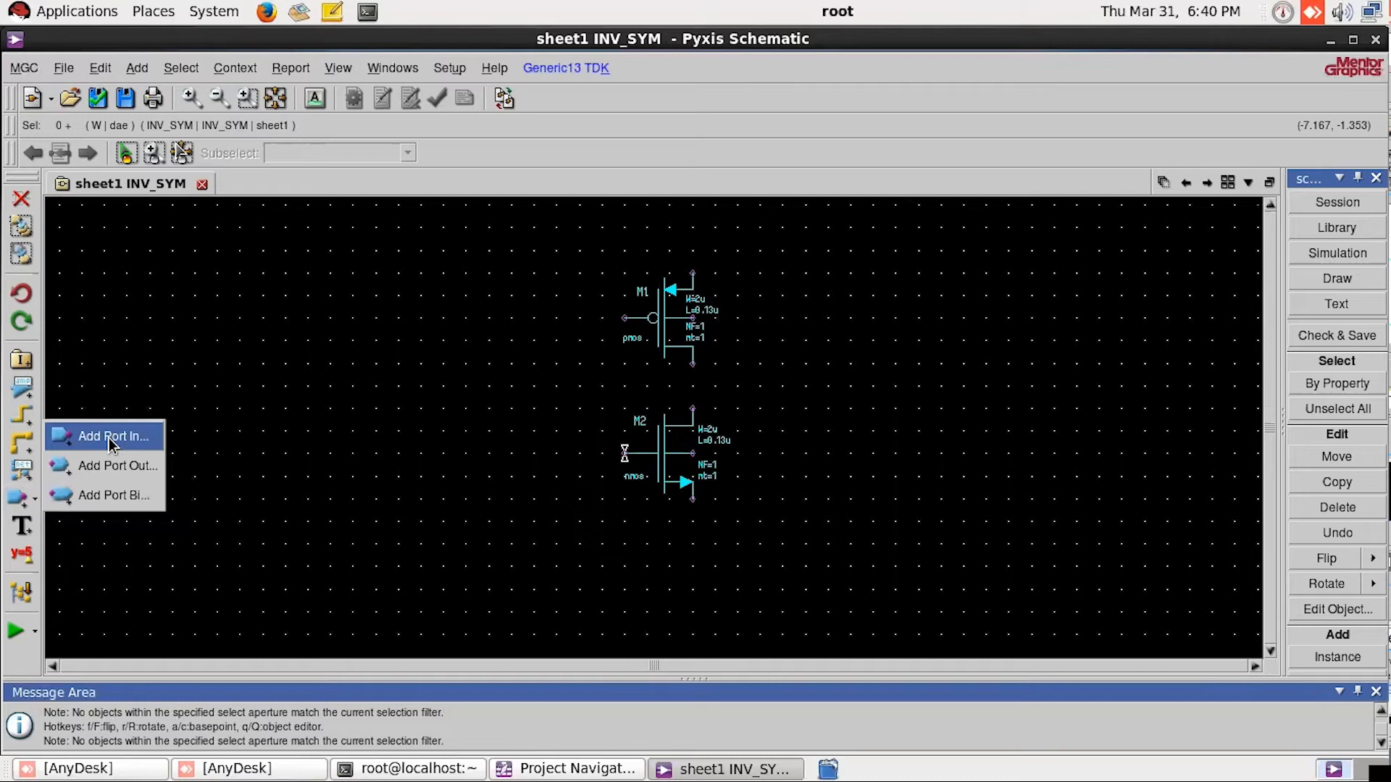
click(110, 438)
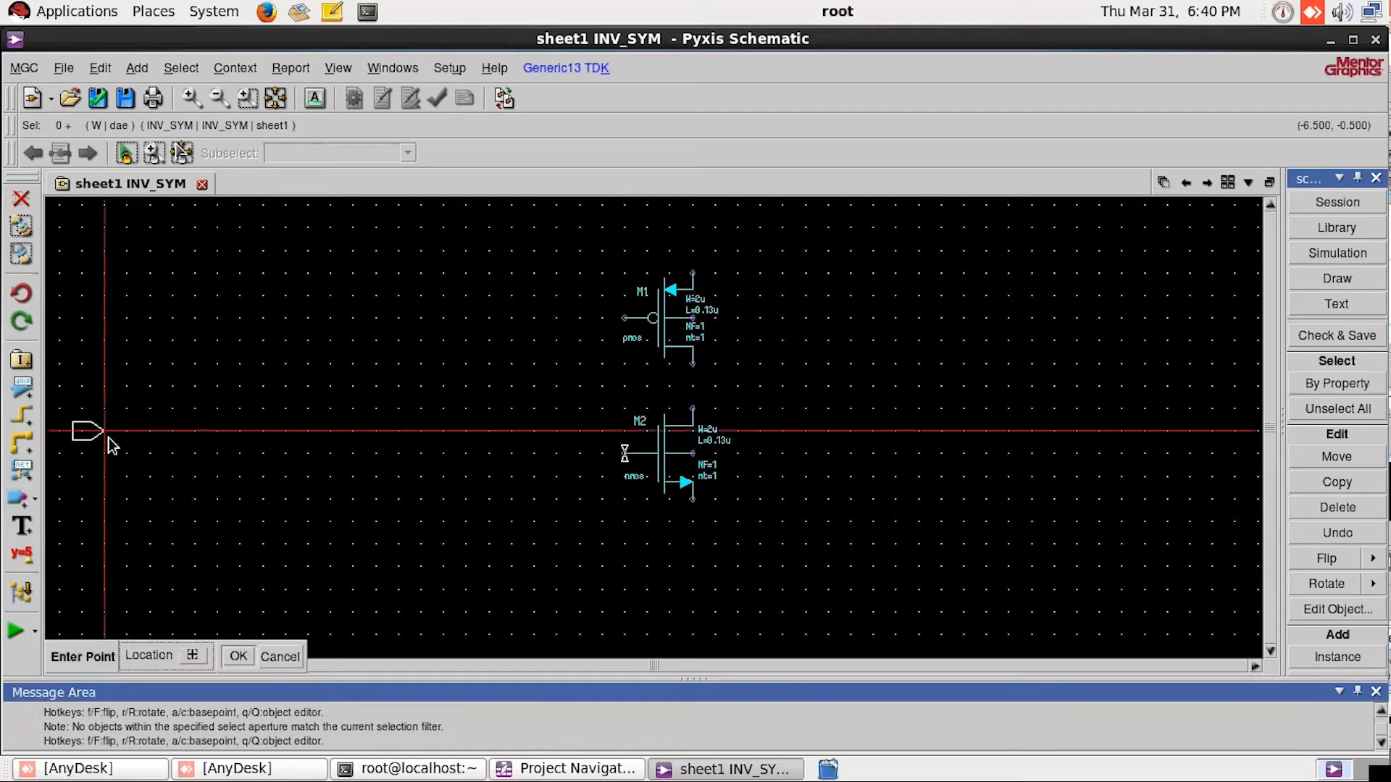
click(536, 386)
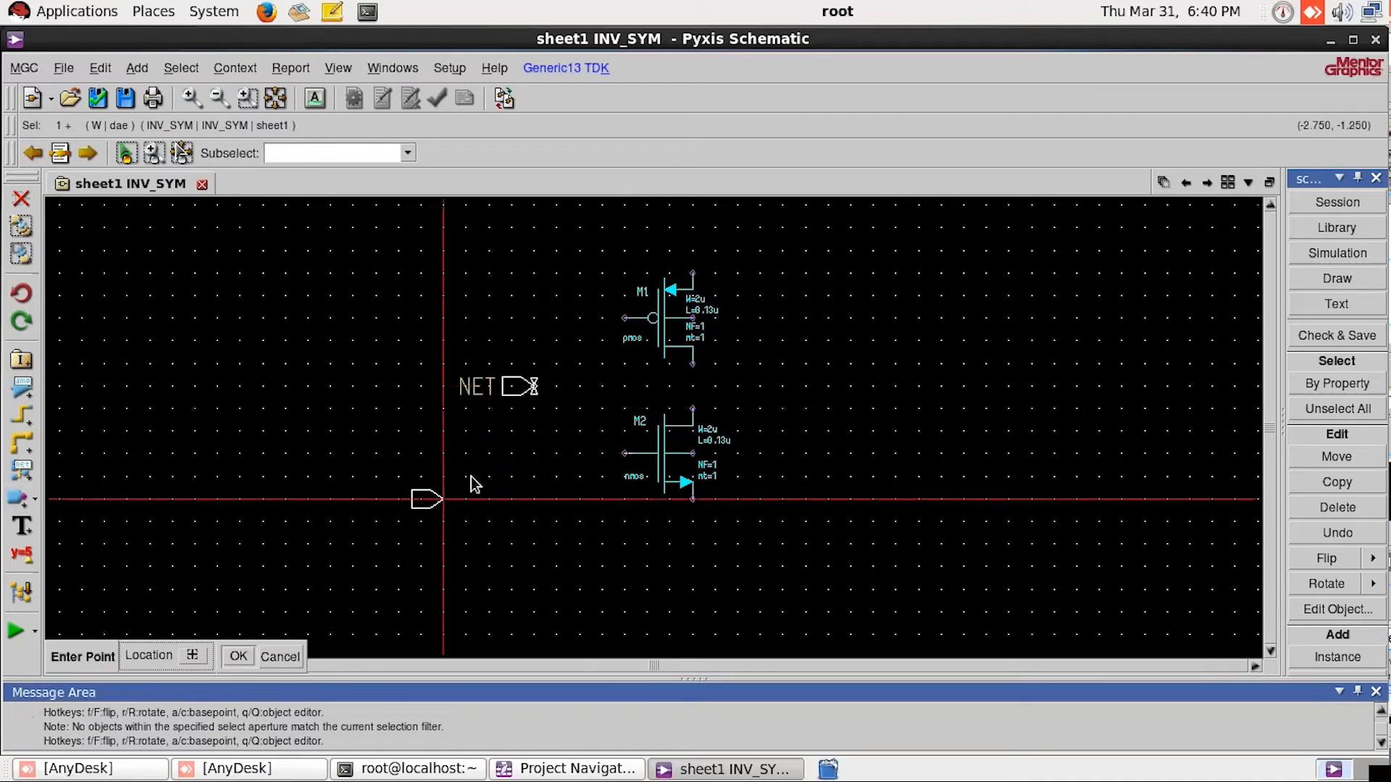
key(Escape)
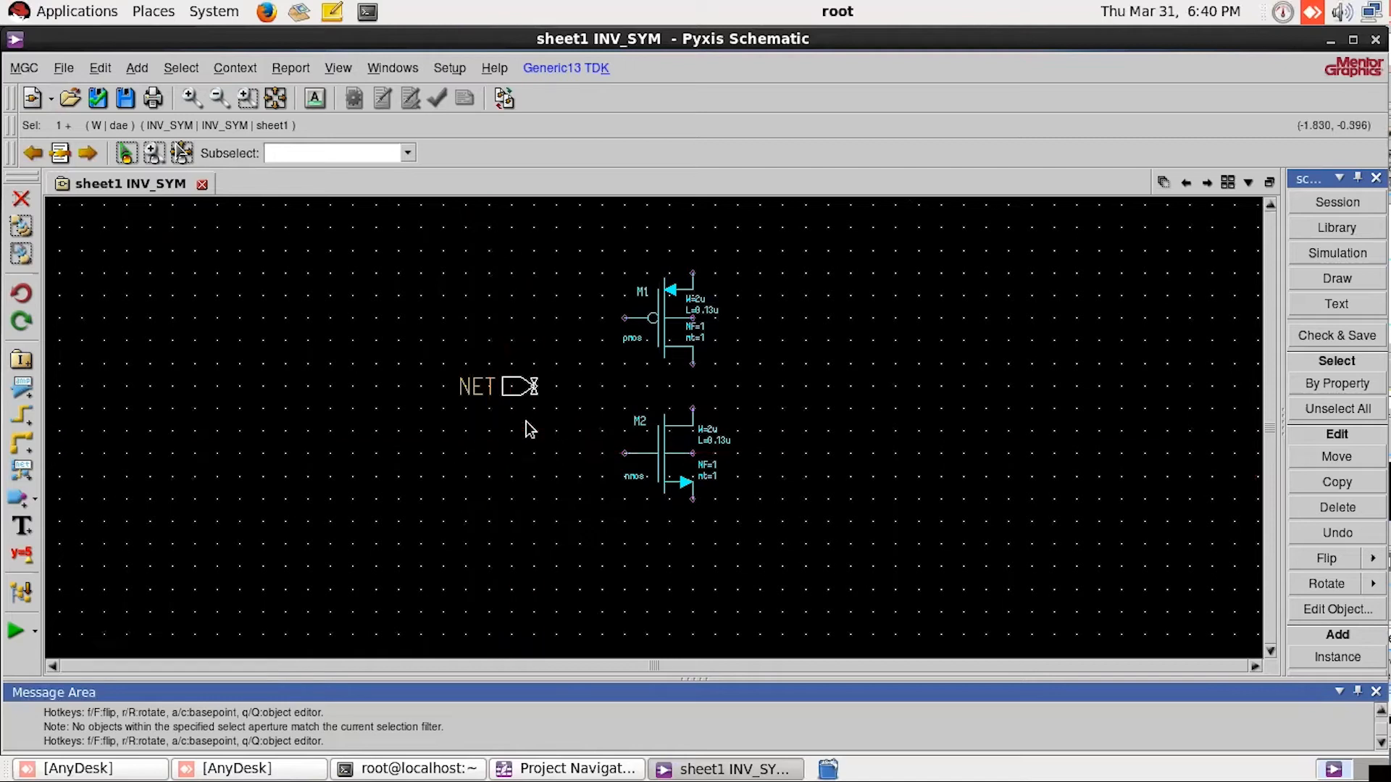
Step: Add an output port to the right of the transistors, level with the input port
click(34, 500)
click(103, 466)
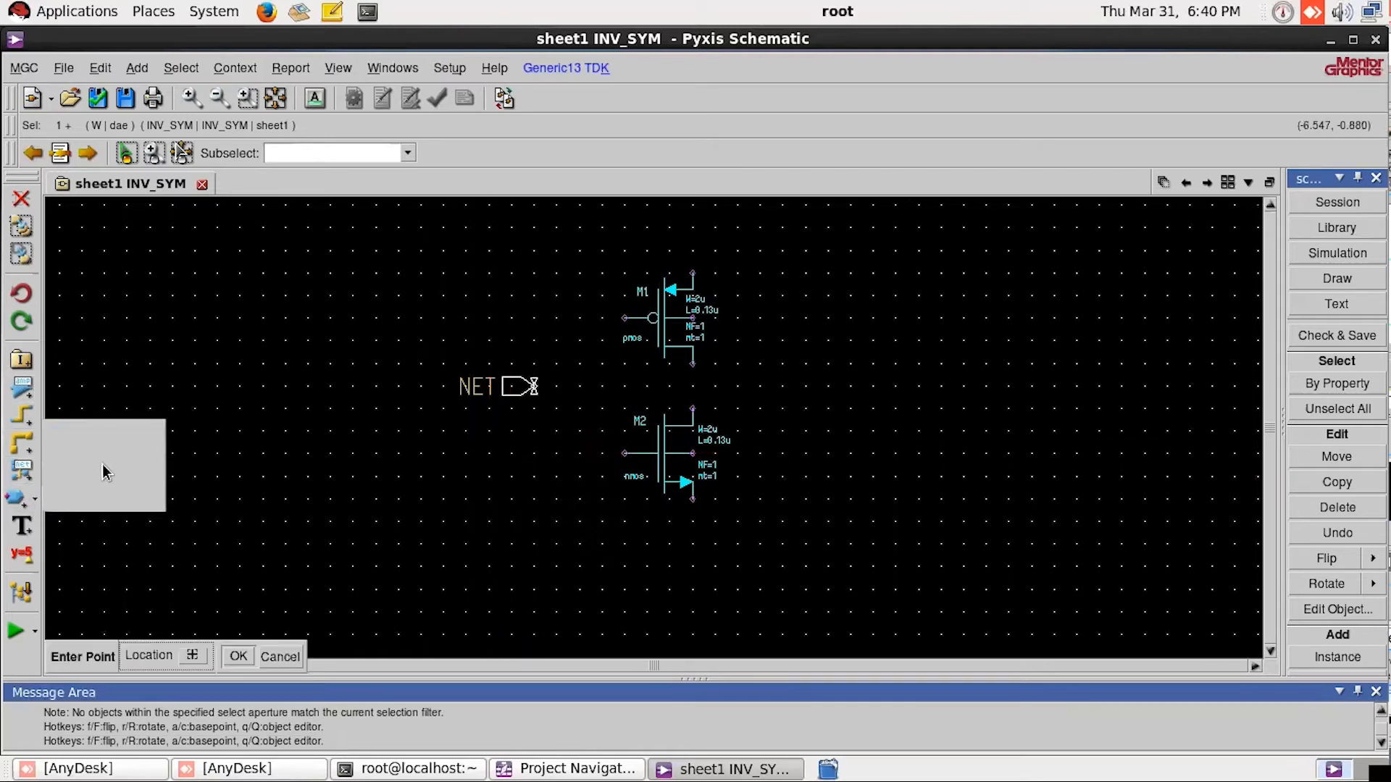
click(836, 389)
key(Escape)
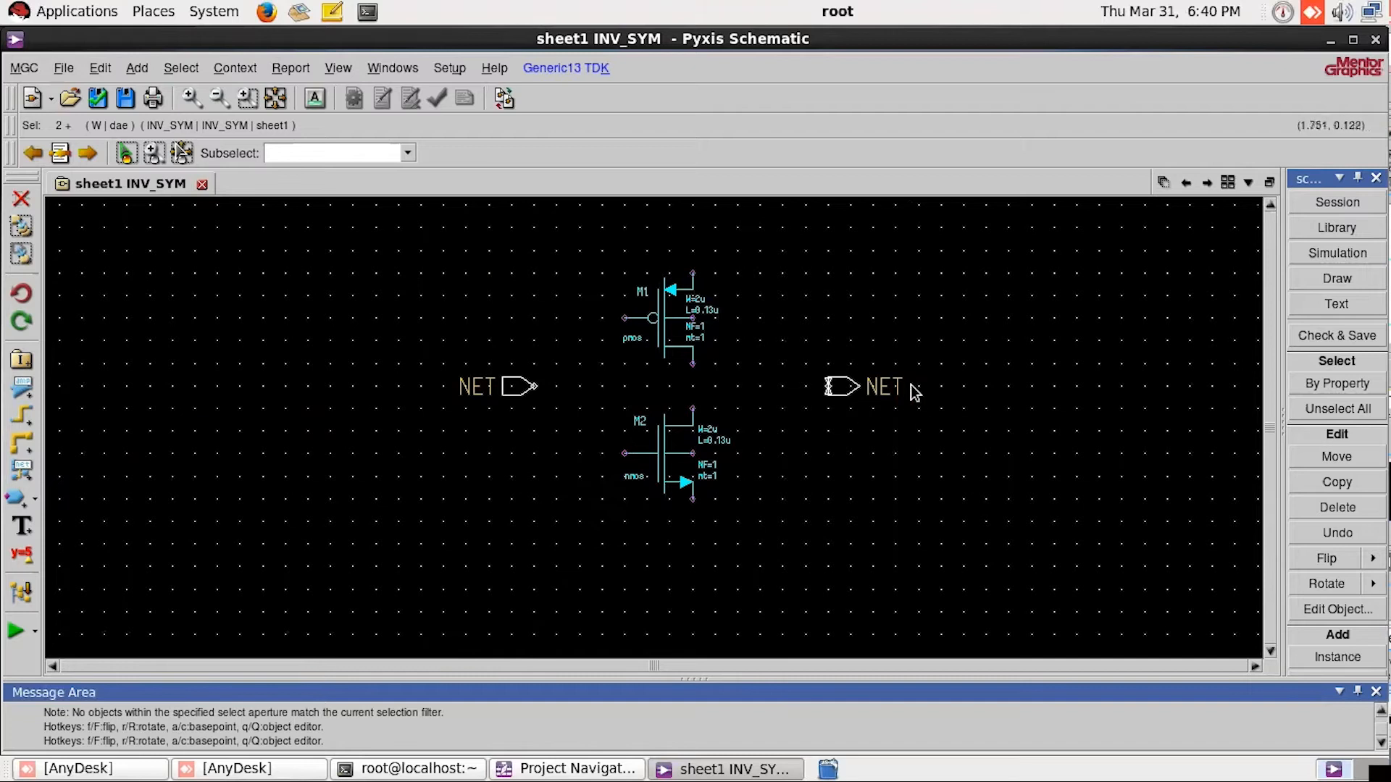
click(1044, 360)
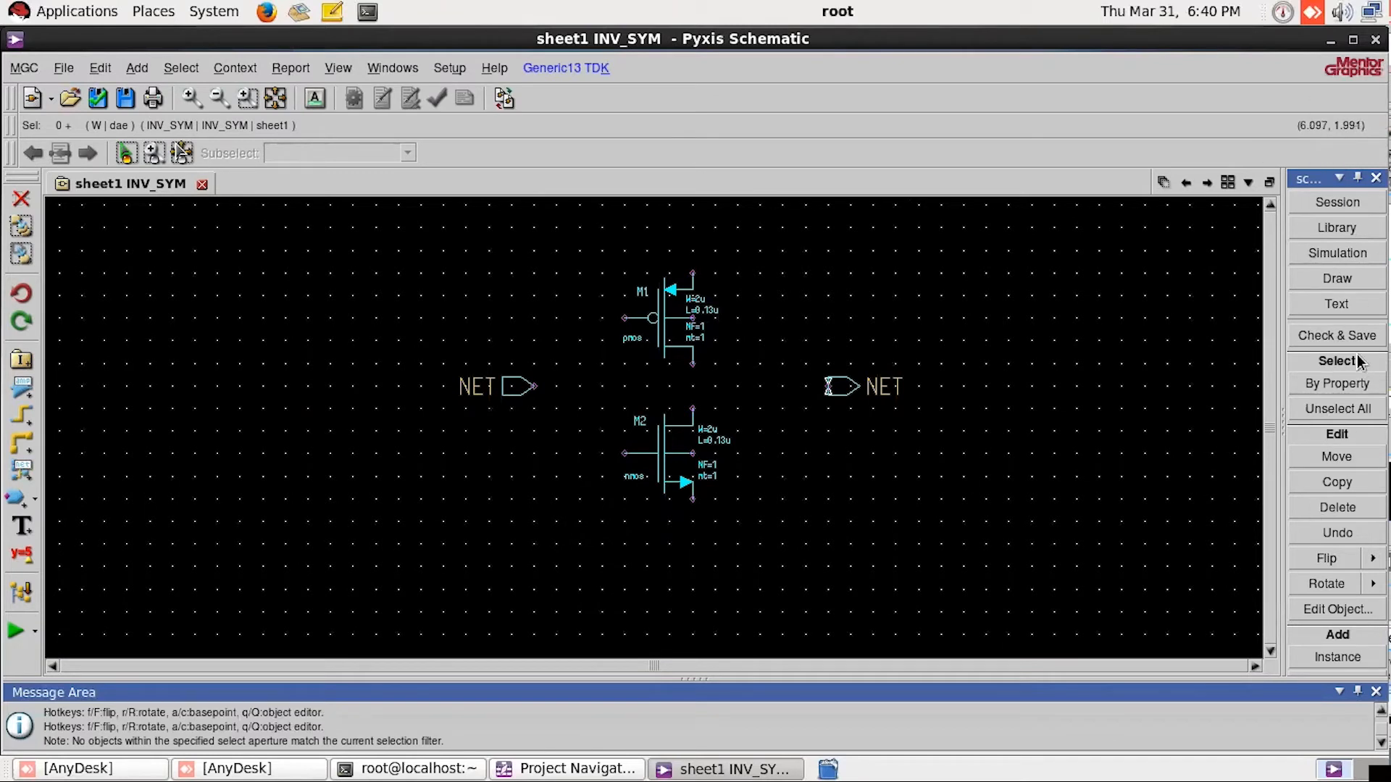
Step: Place a VDD global from the generic library just above the source terminal of the pmos transistor
click(1350, 228)
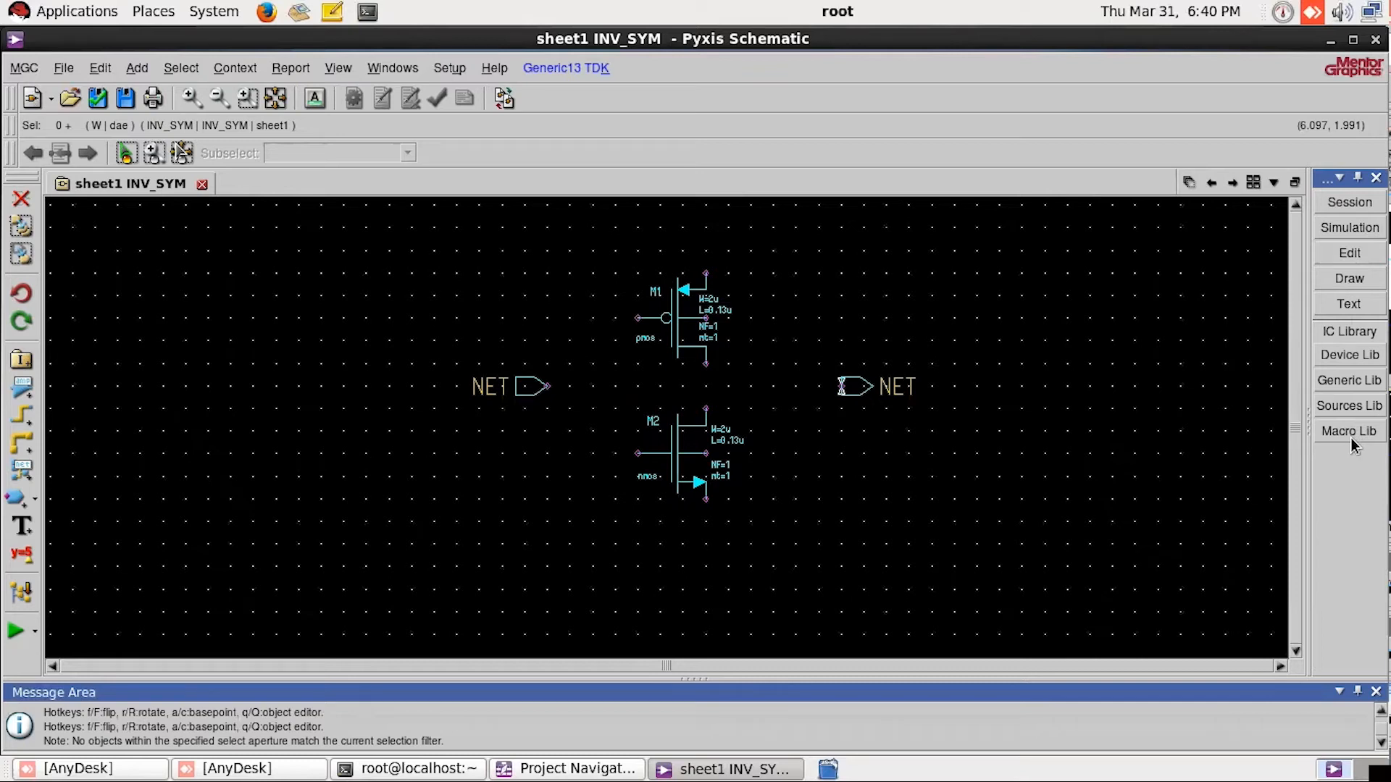
click(1352, 382)
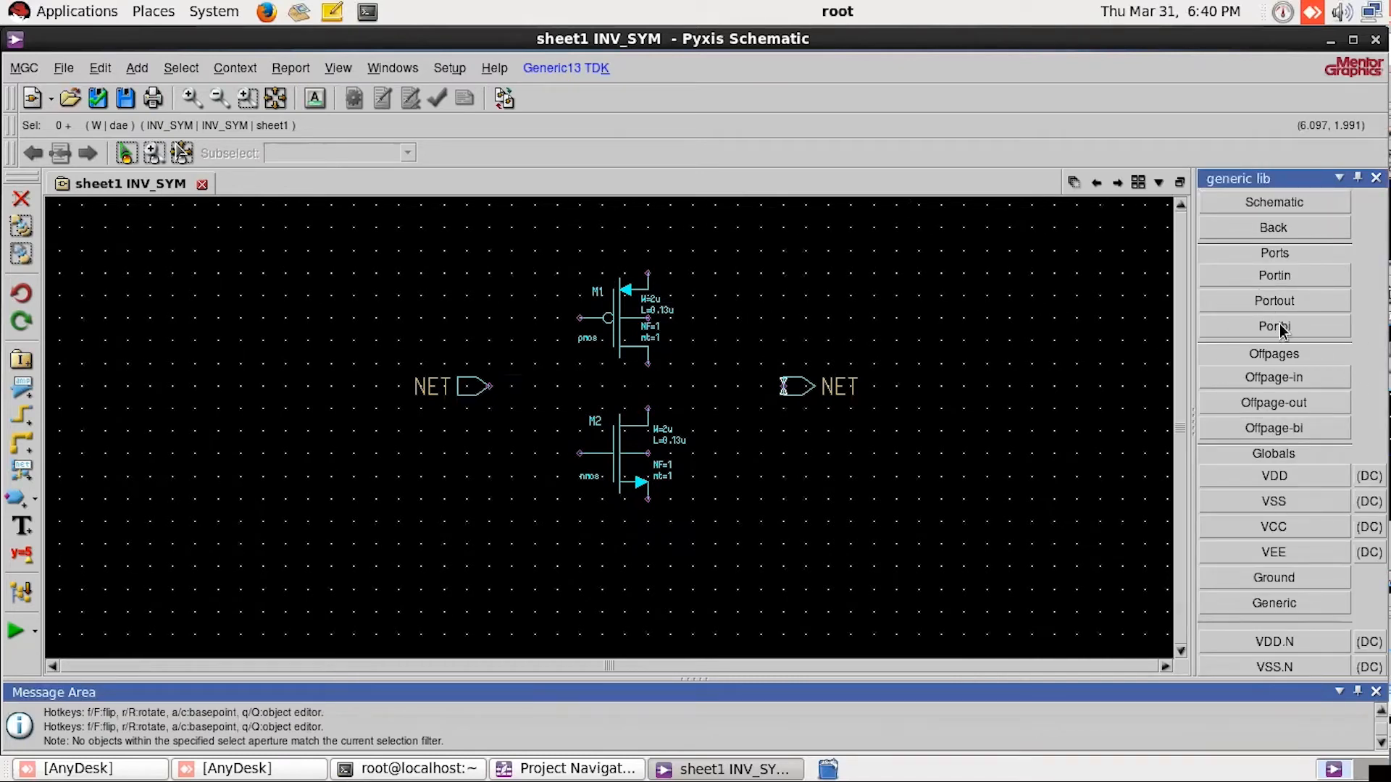
scroll(1297, 483, down, 2)
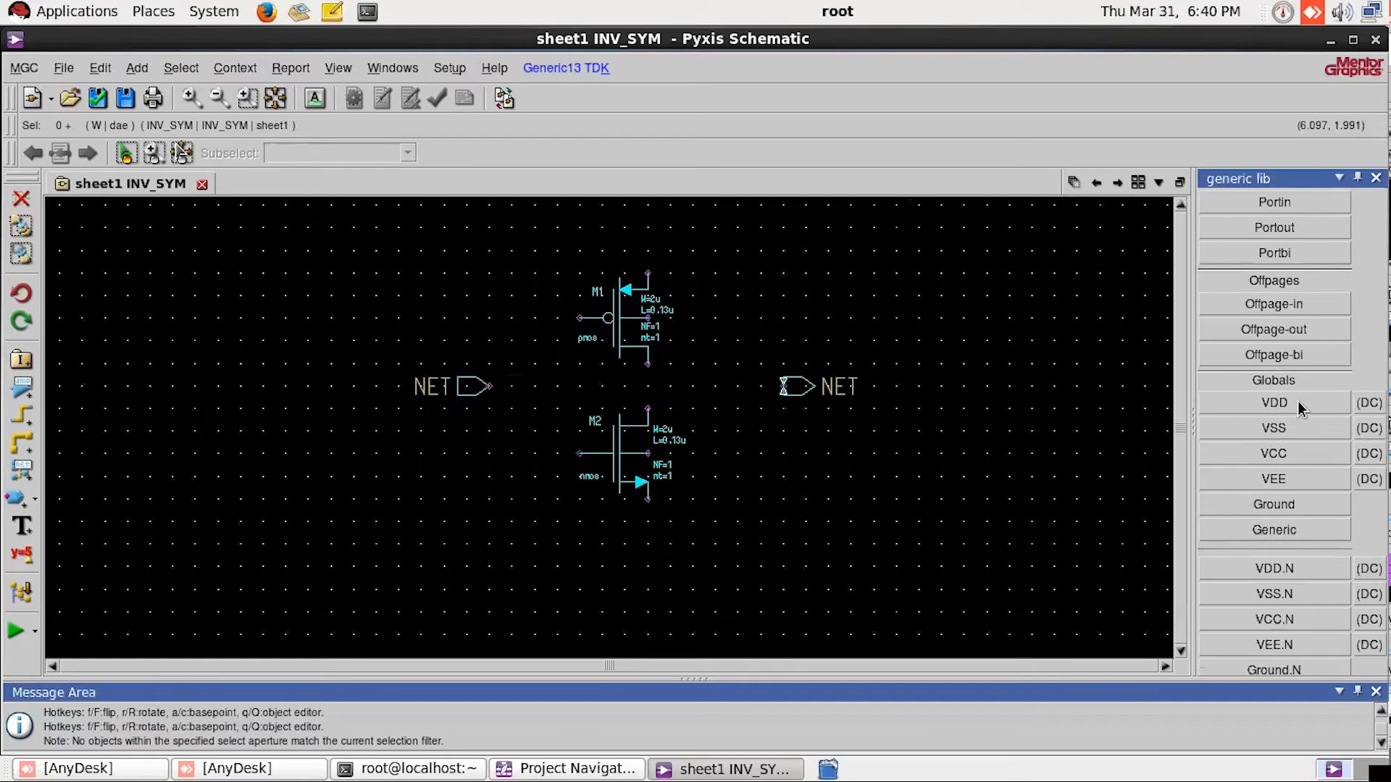
click(1269, 406)
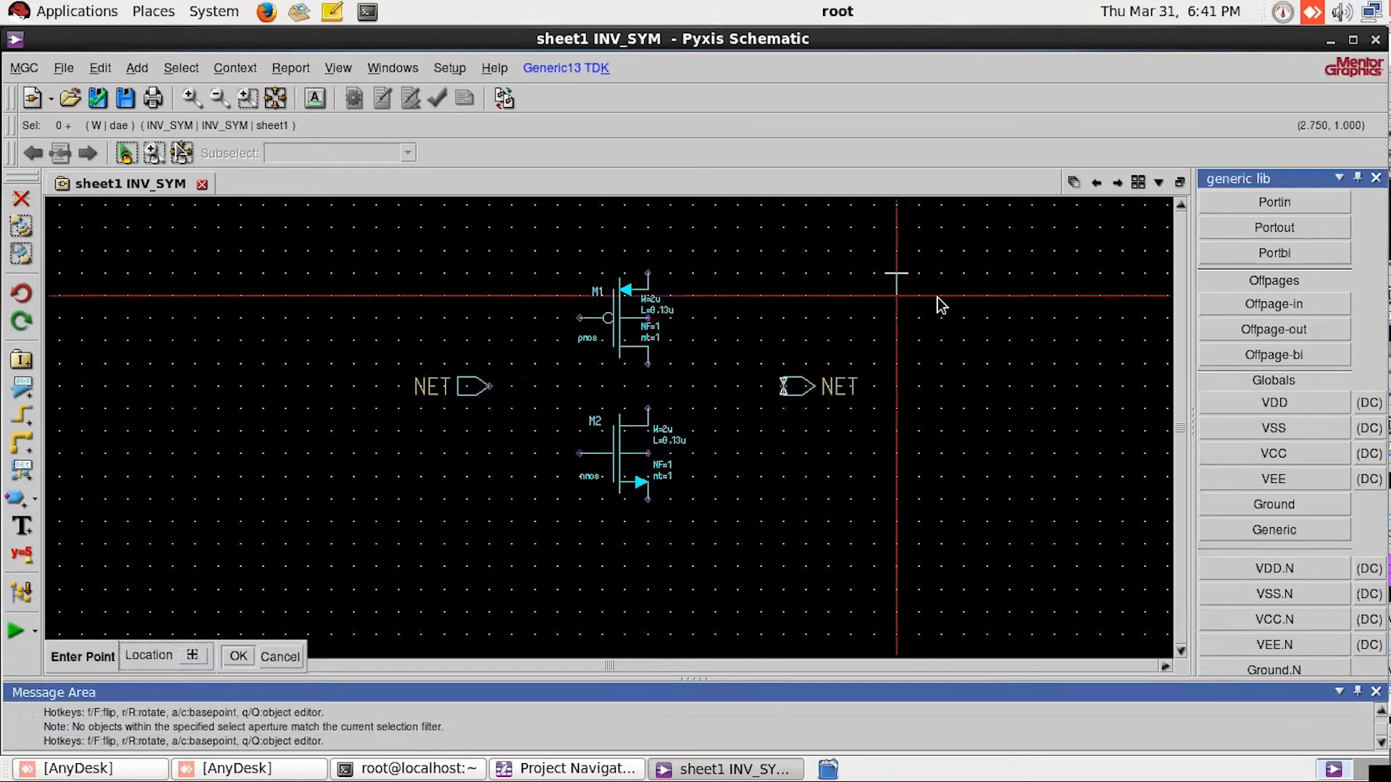
click(647, 252)
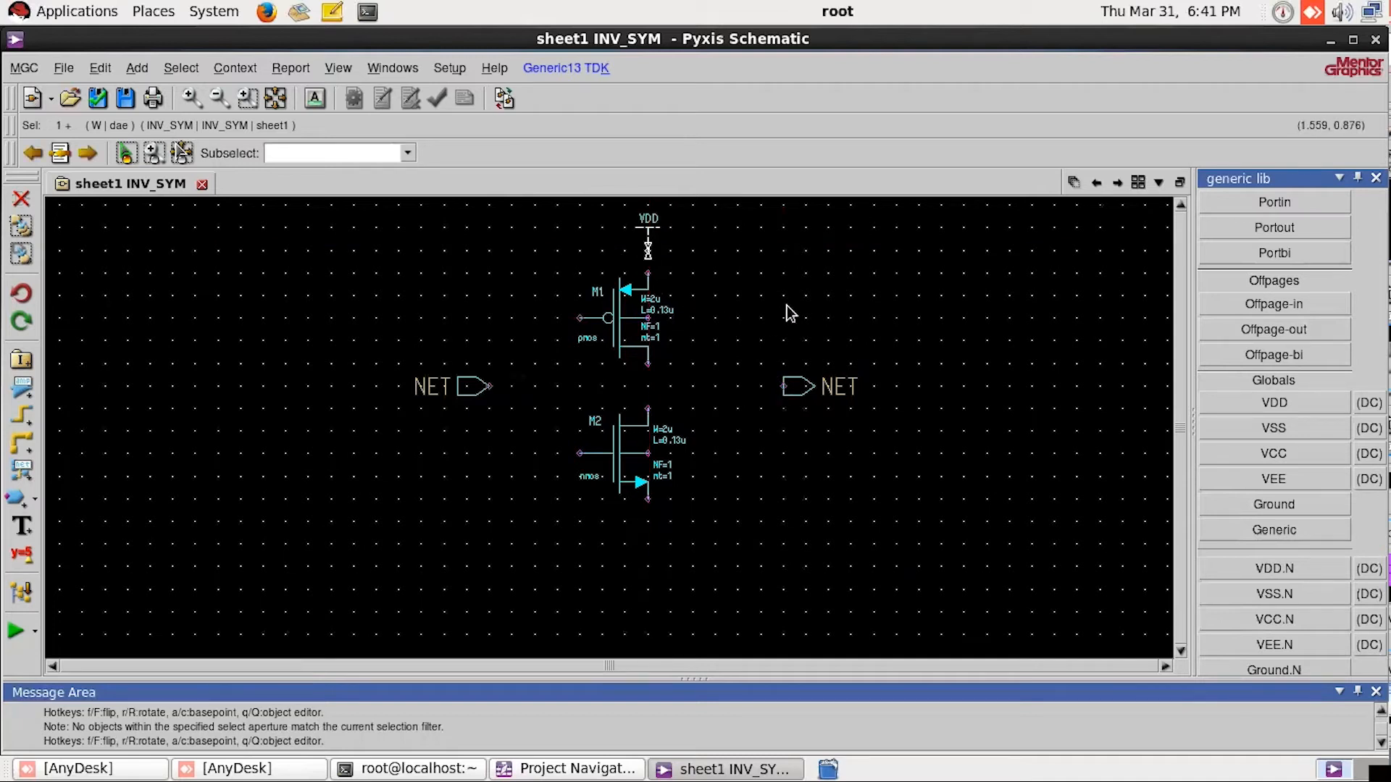
click(760, 293)
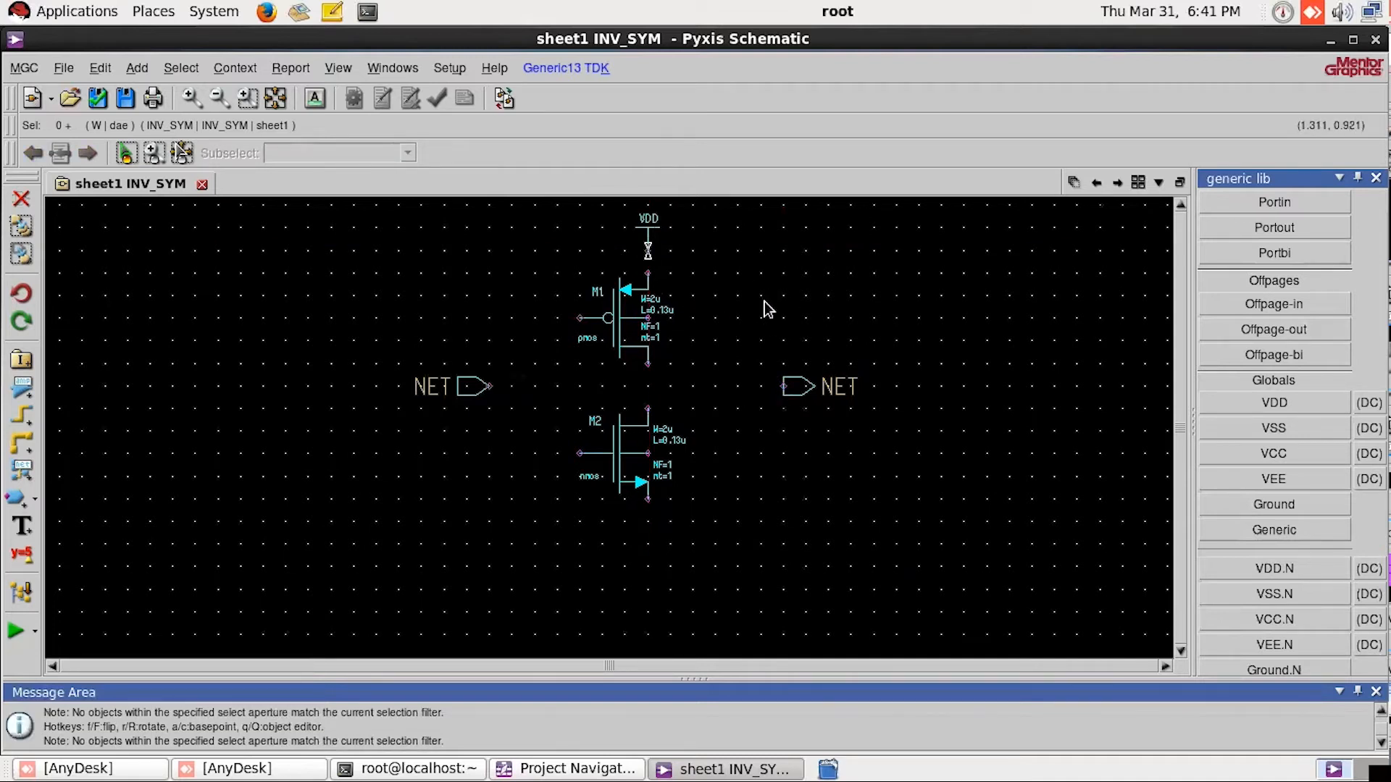
Step: Place a Ground symbol from the generic library just below the source terminal of the nmos transistor
click(1296, 505)
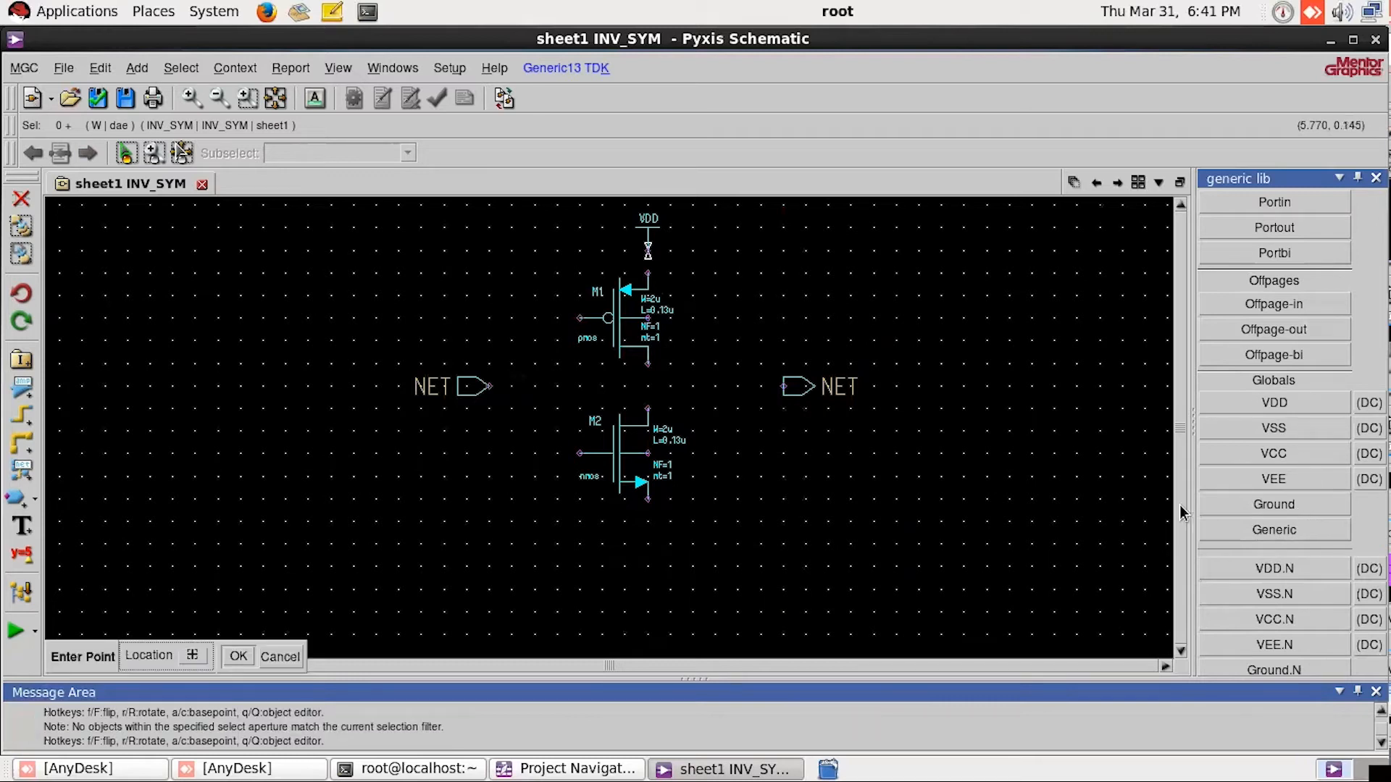
click(649, 533)
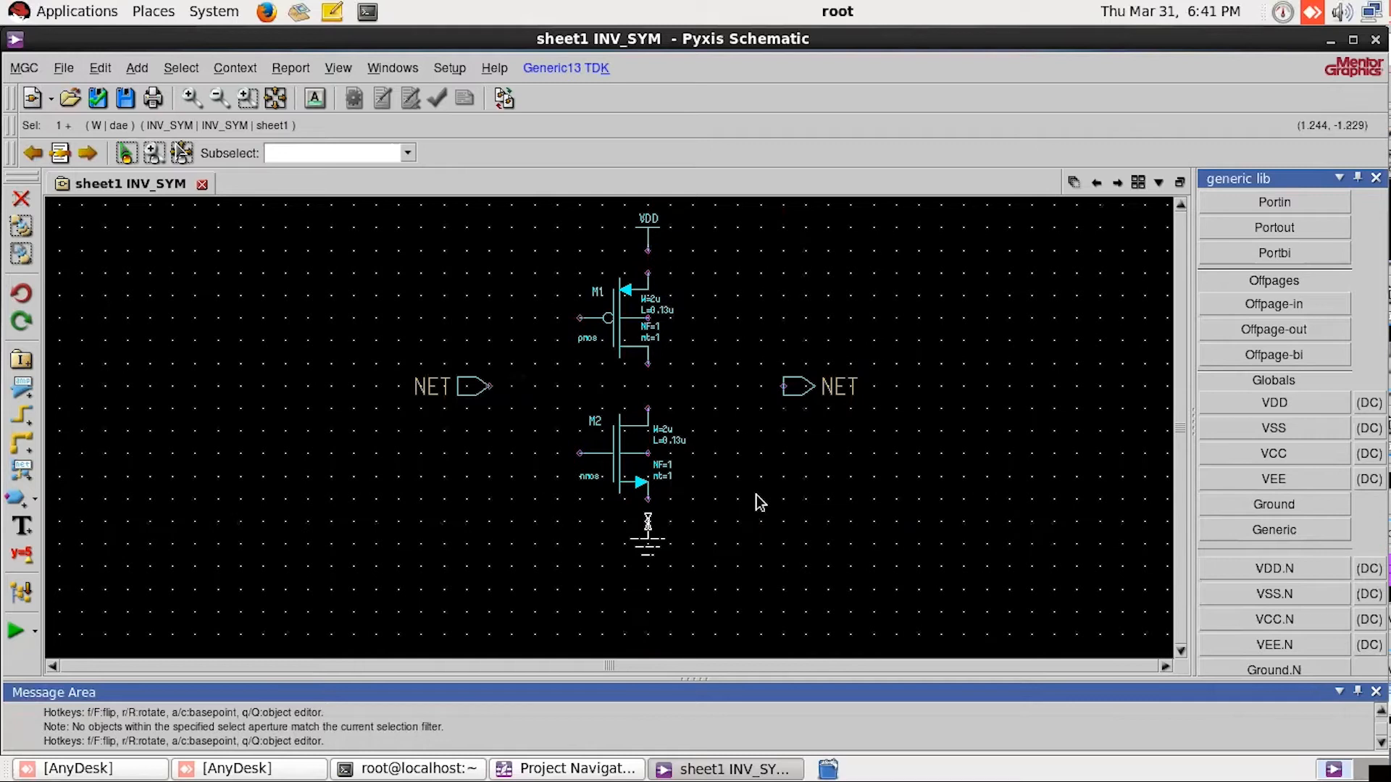
click(764, 436)
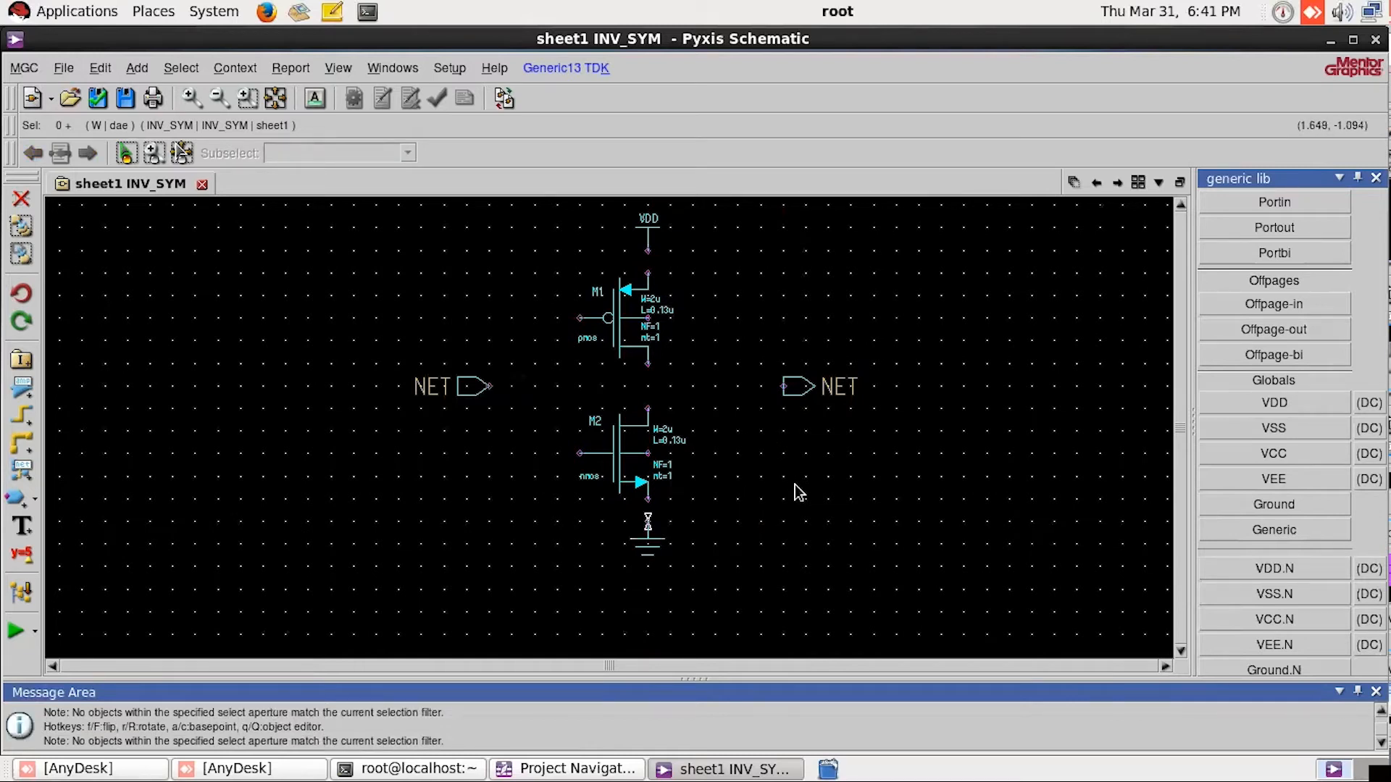
Step: Fit the whole schematic in view and return from the generic library to the overview of available libraries
click(276, 104)
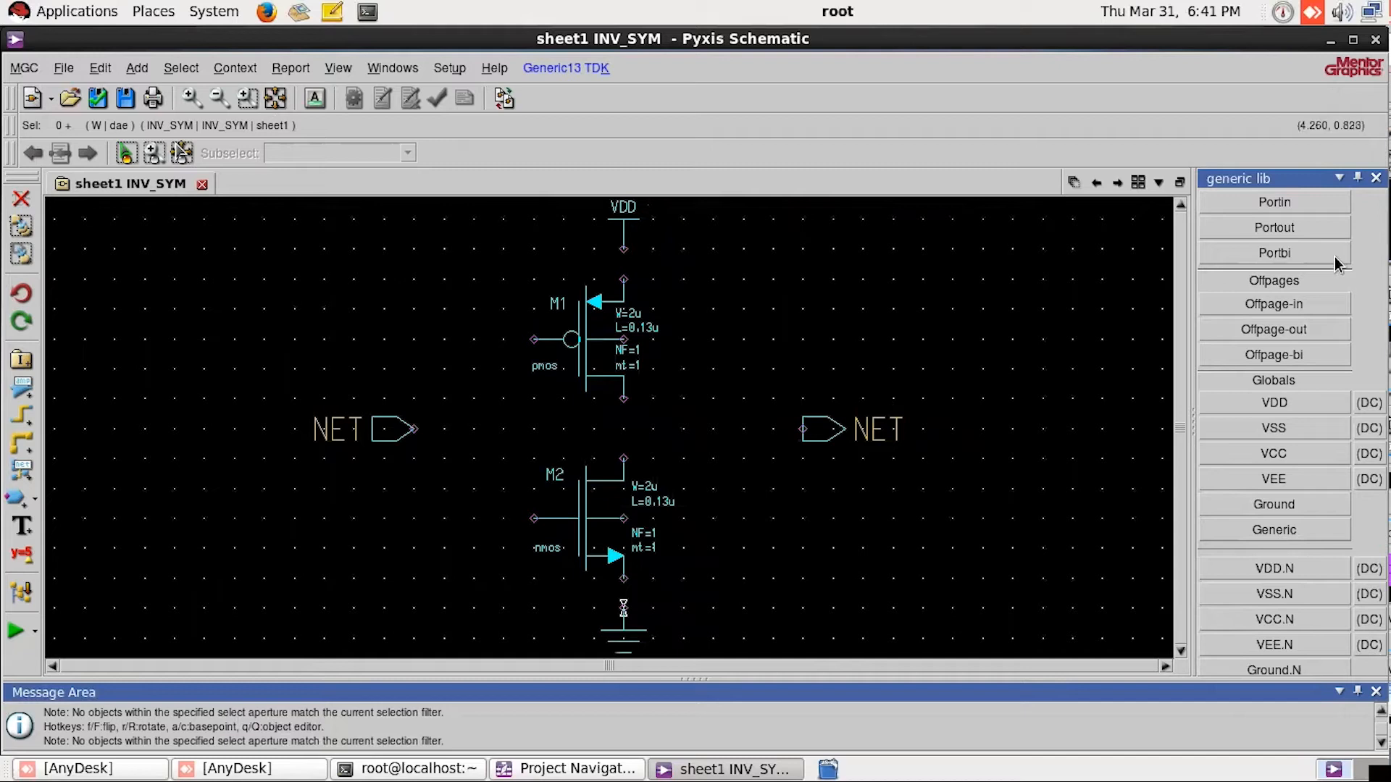
scroll(1302, 297, up, 2)
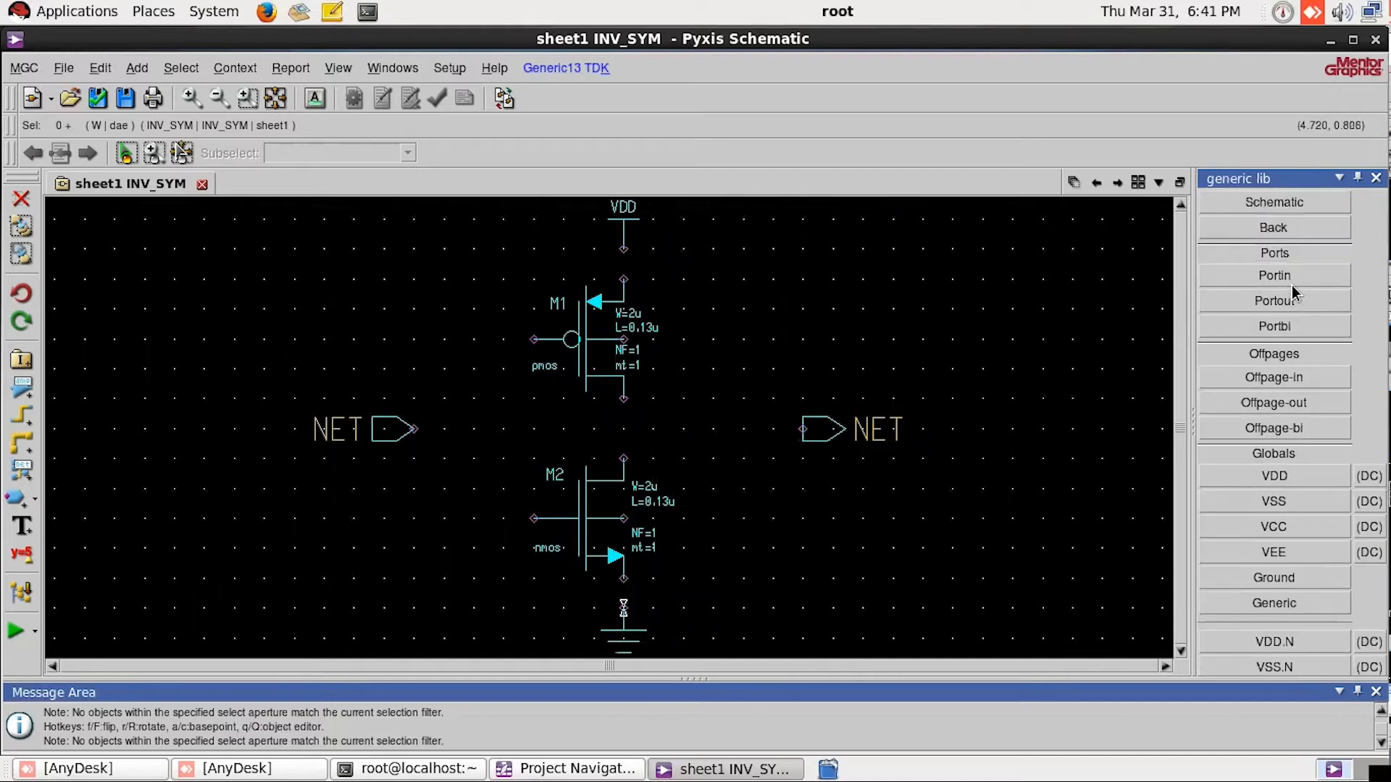
click(1315, 229)
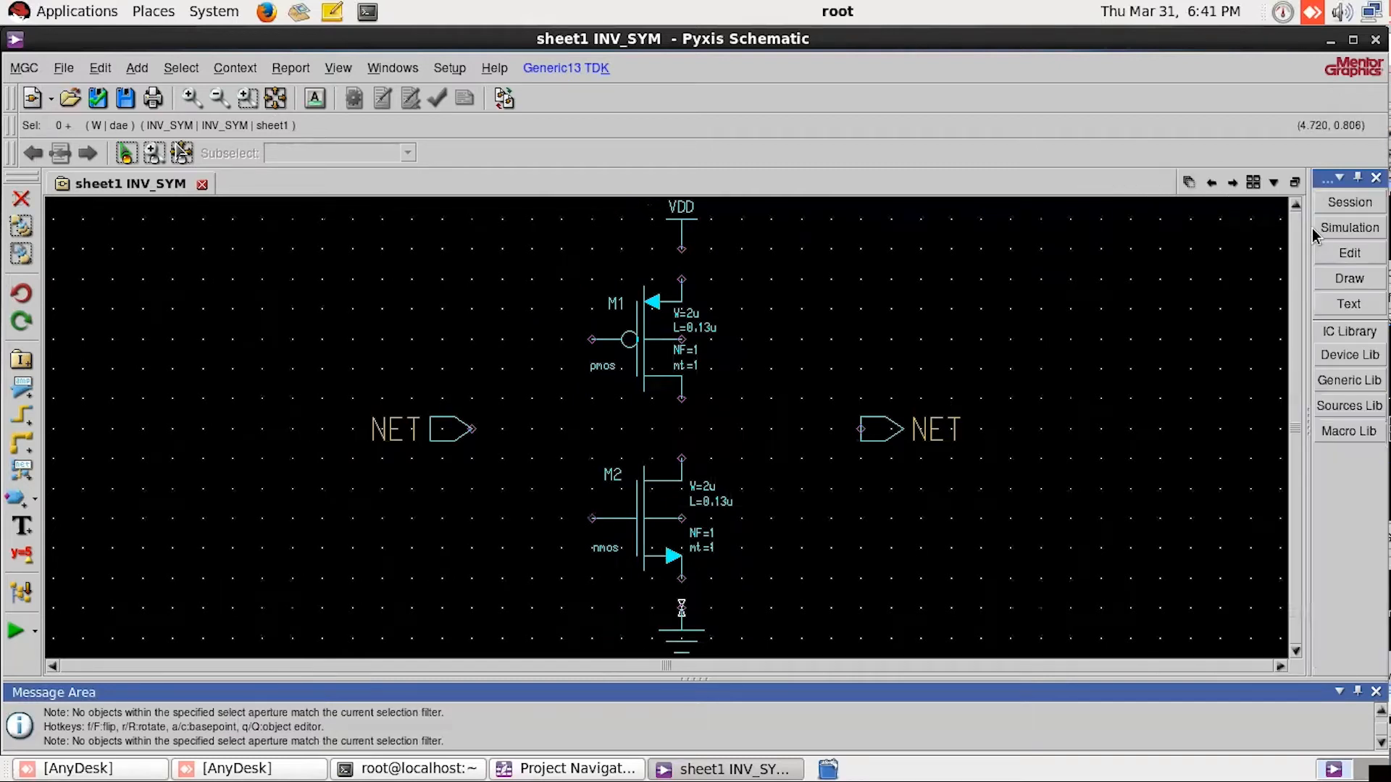
Step: Wire the input port to the pmos gate, and connect the nmos gate to the corner of that wire level with the port
click(1074, 378)
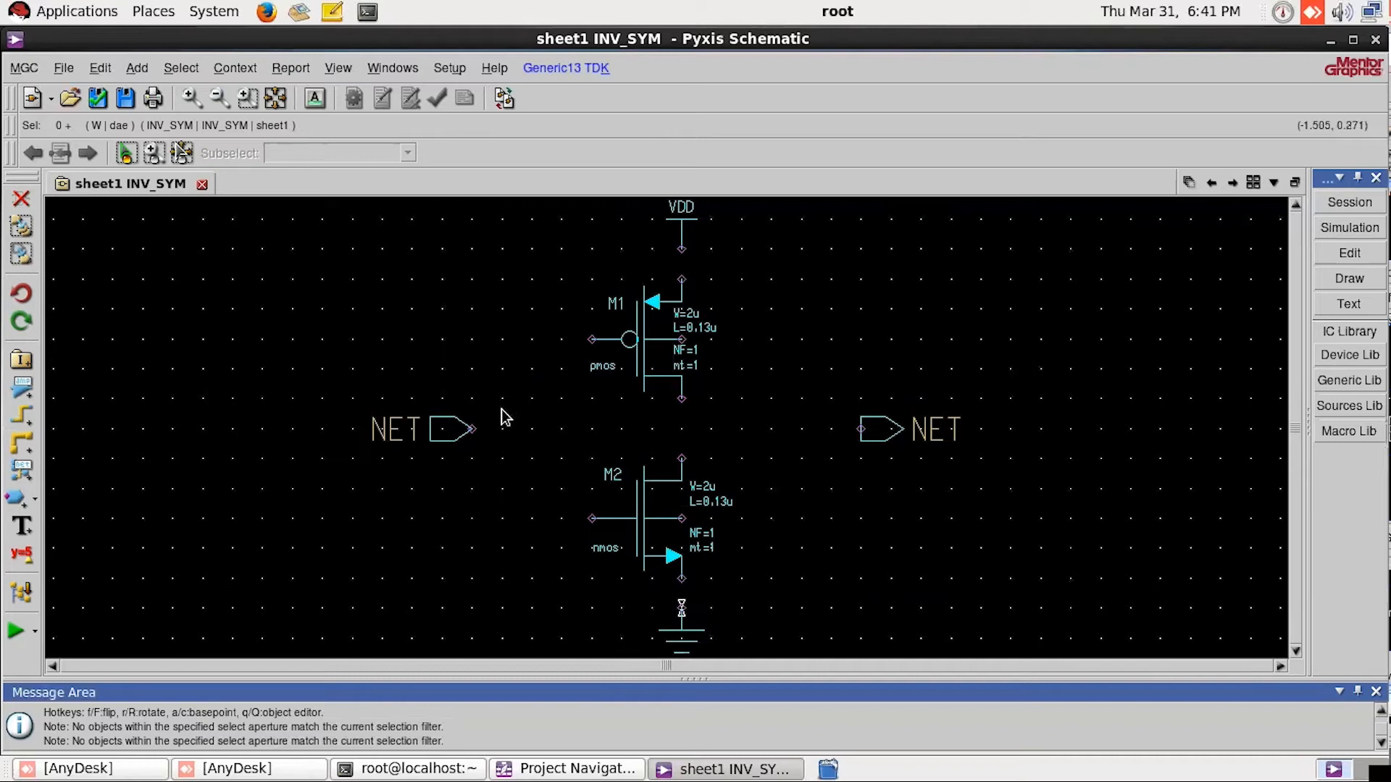
key(w)
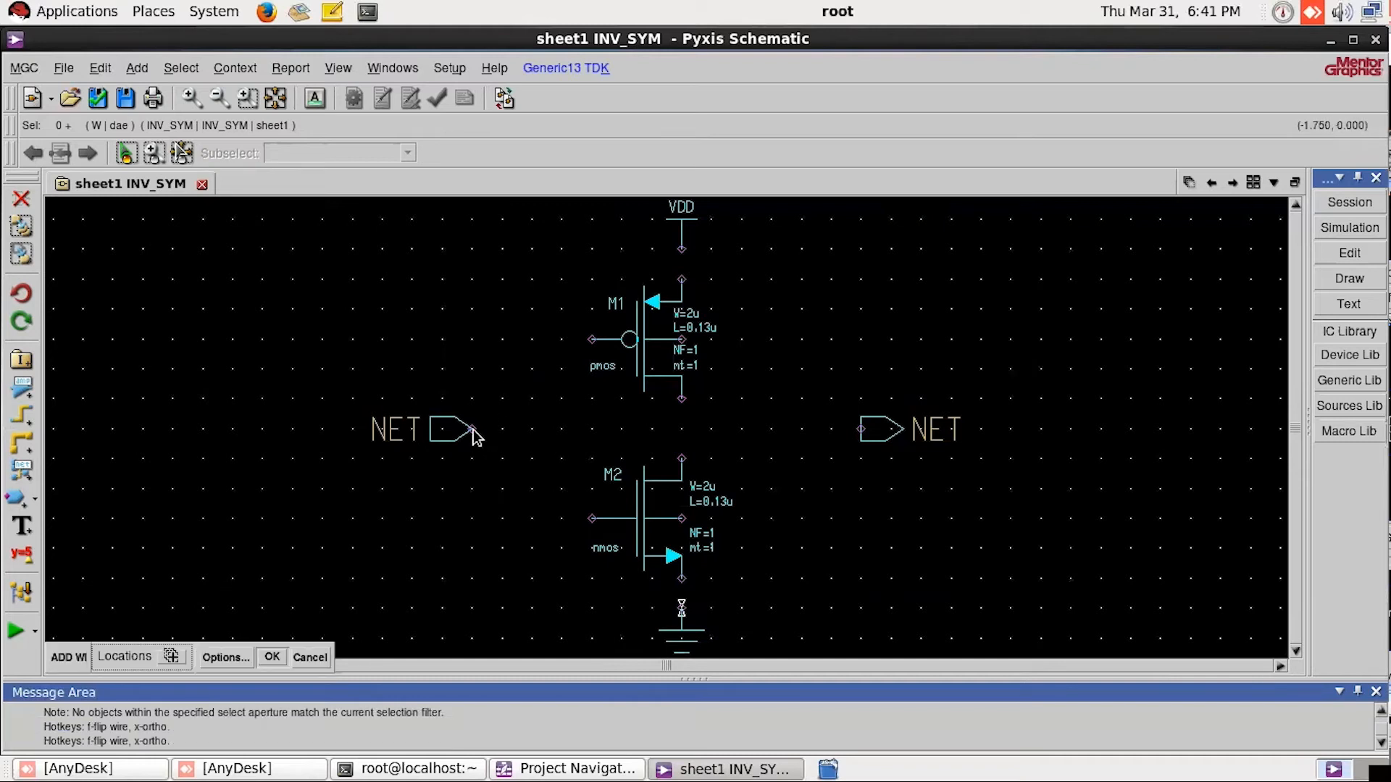
click(472, 430)
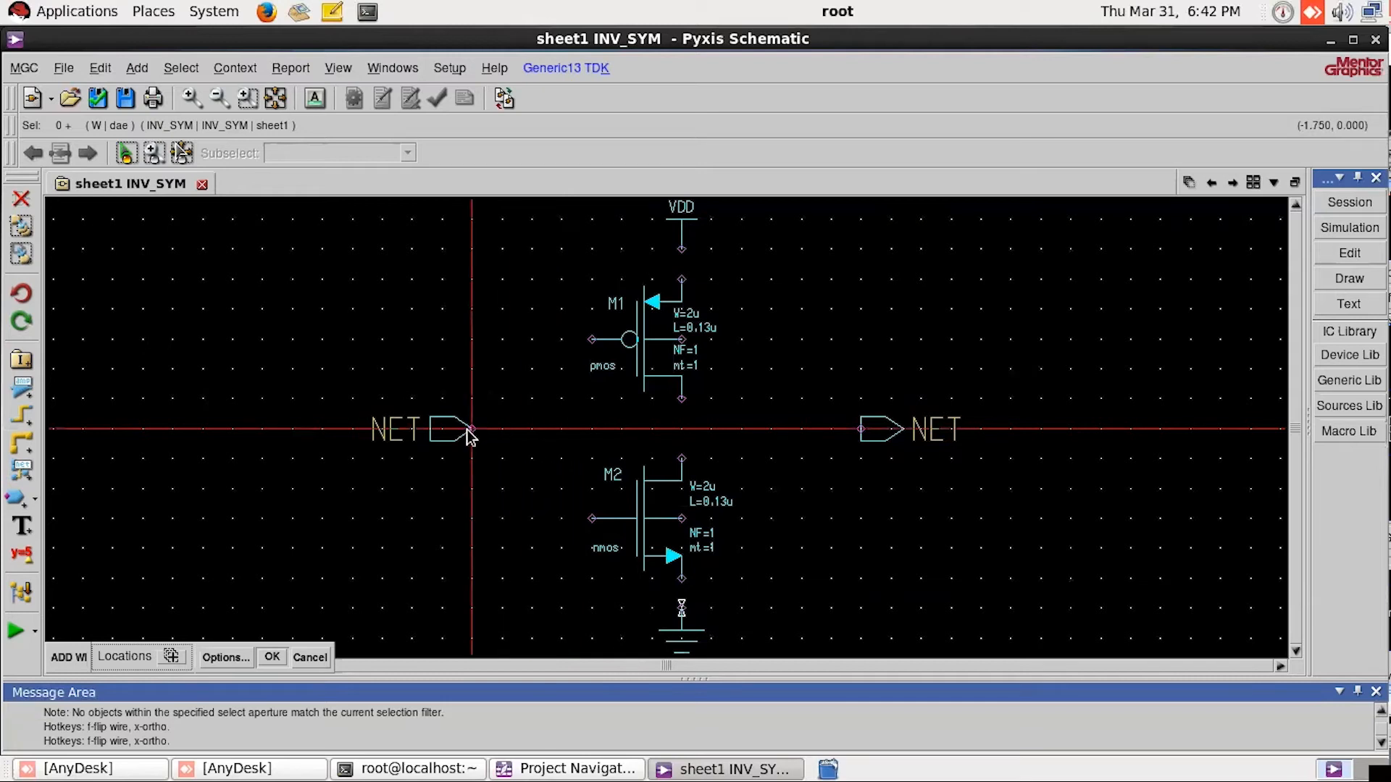
click(534, 430)
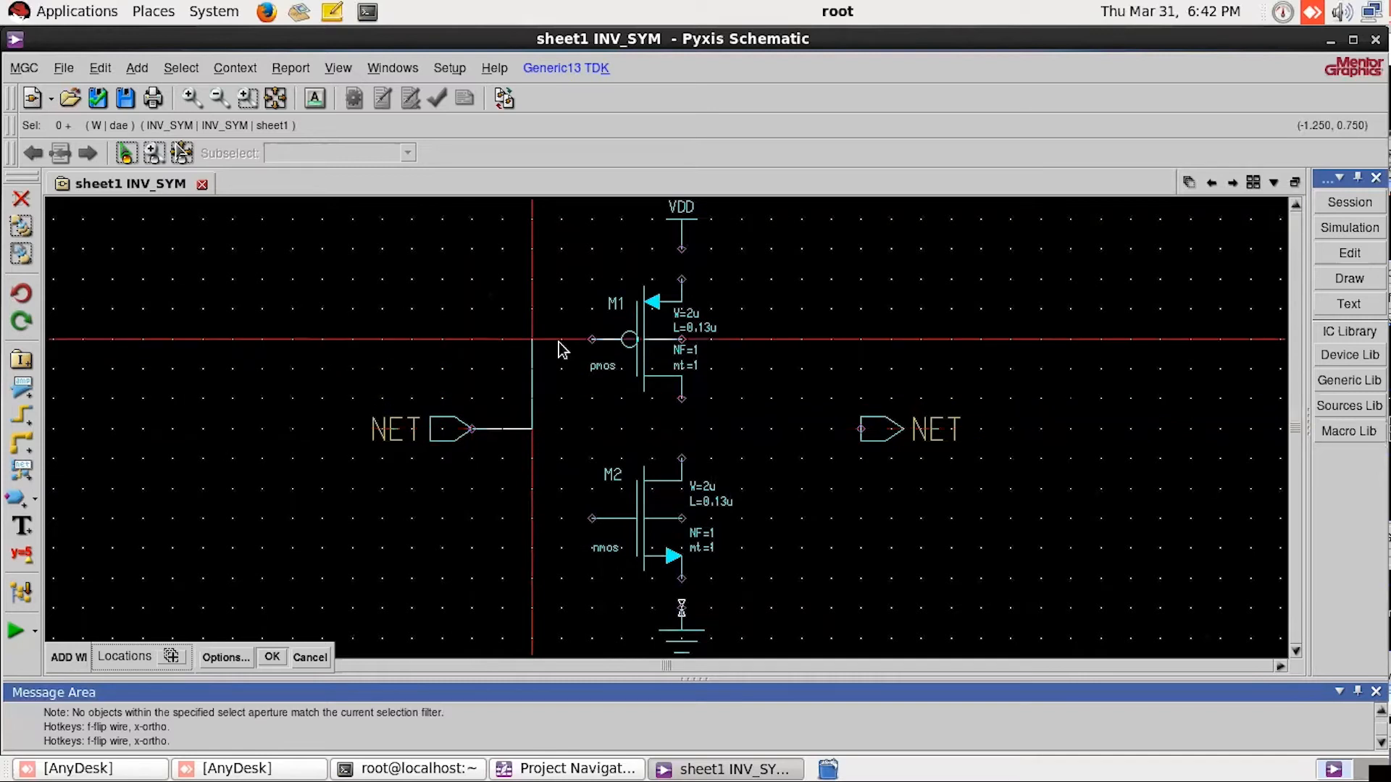
click(593, 341)
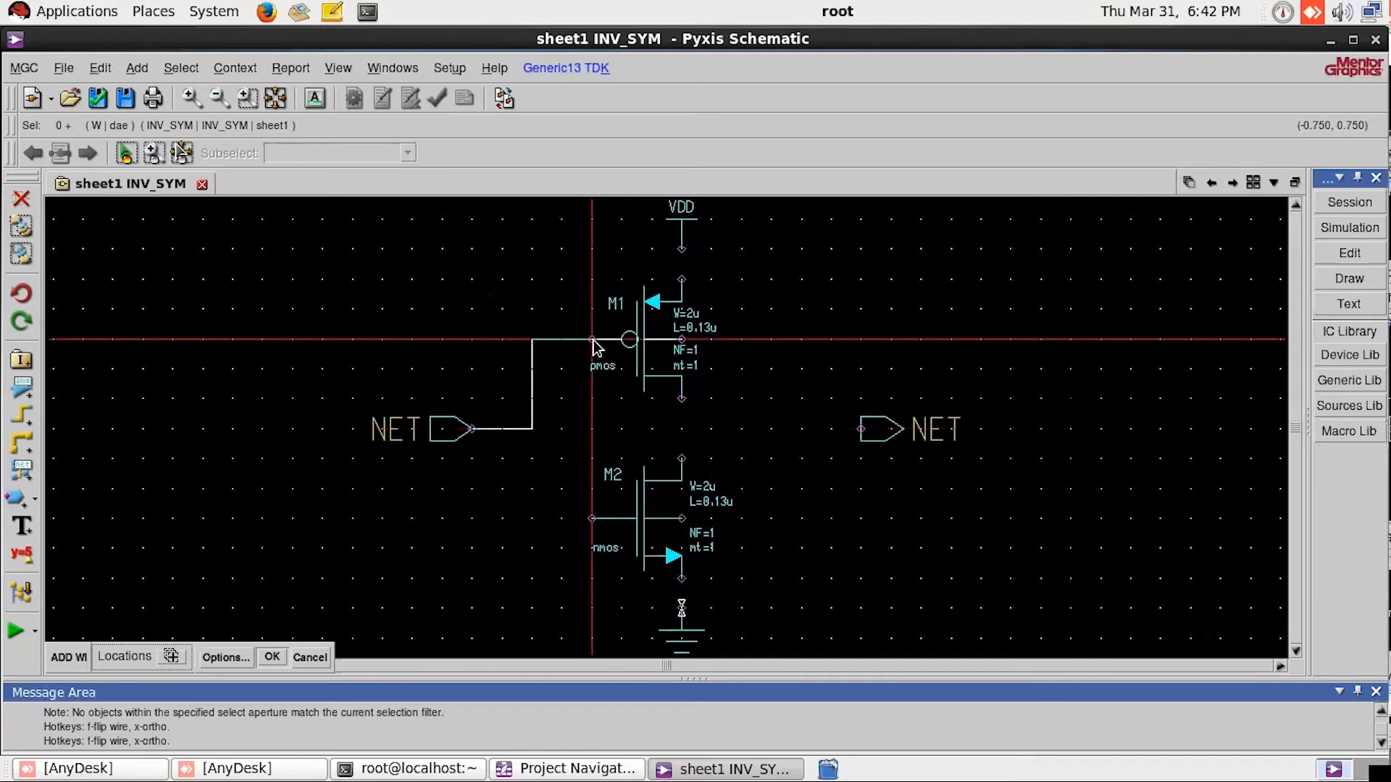
double_click(593, 341)
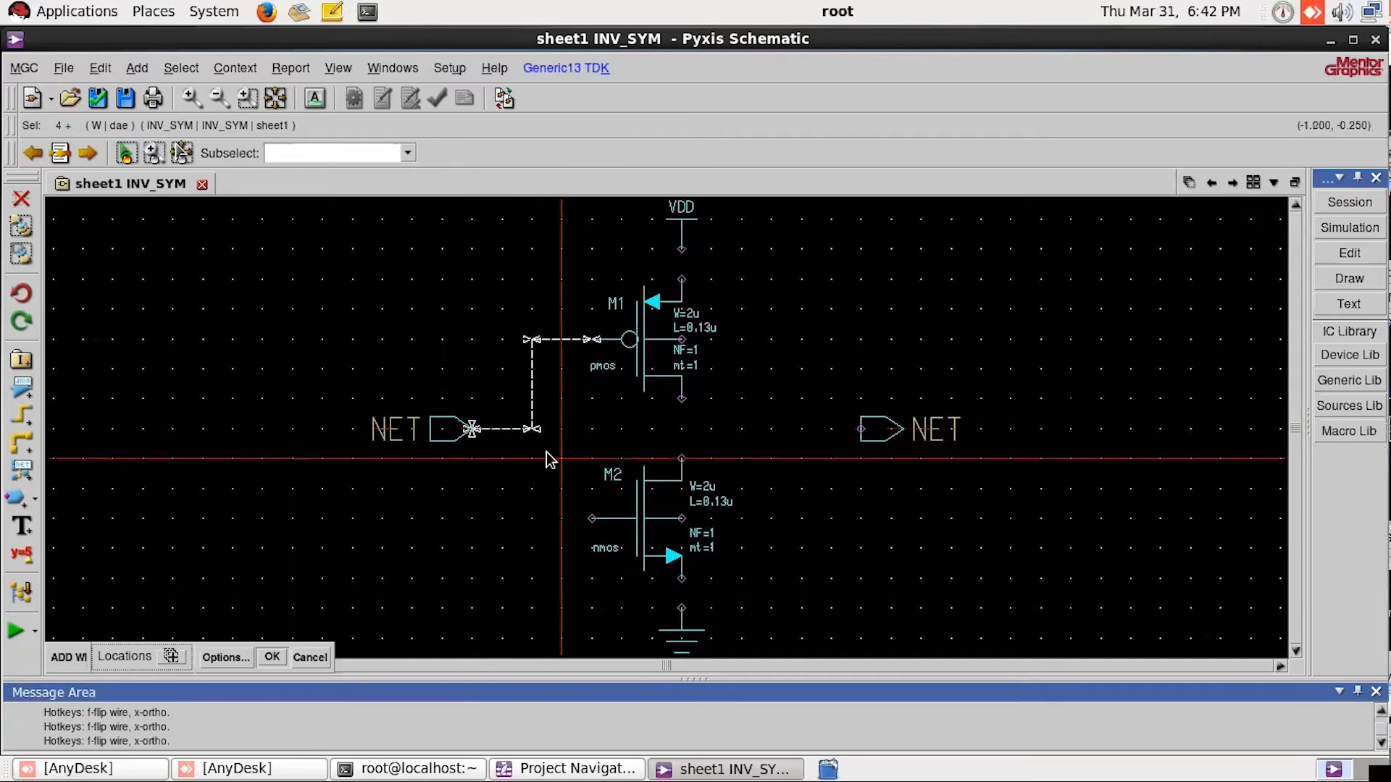
click(592, 519)
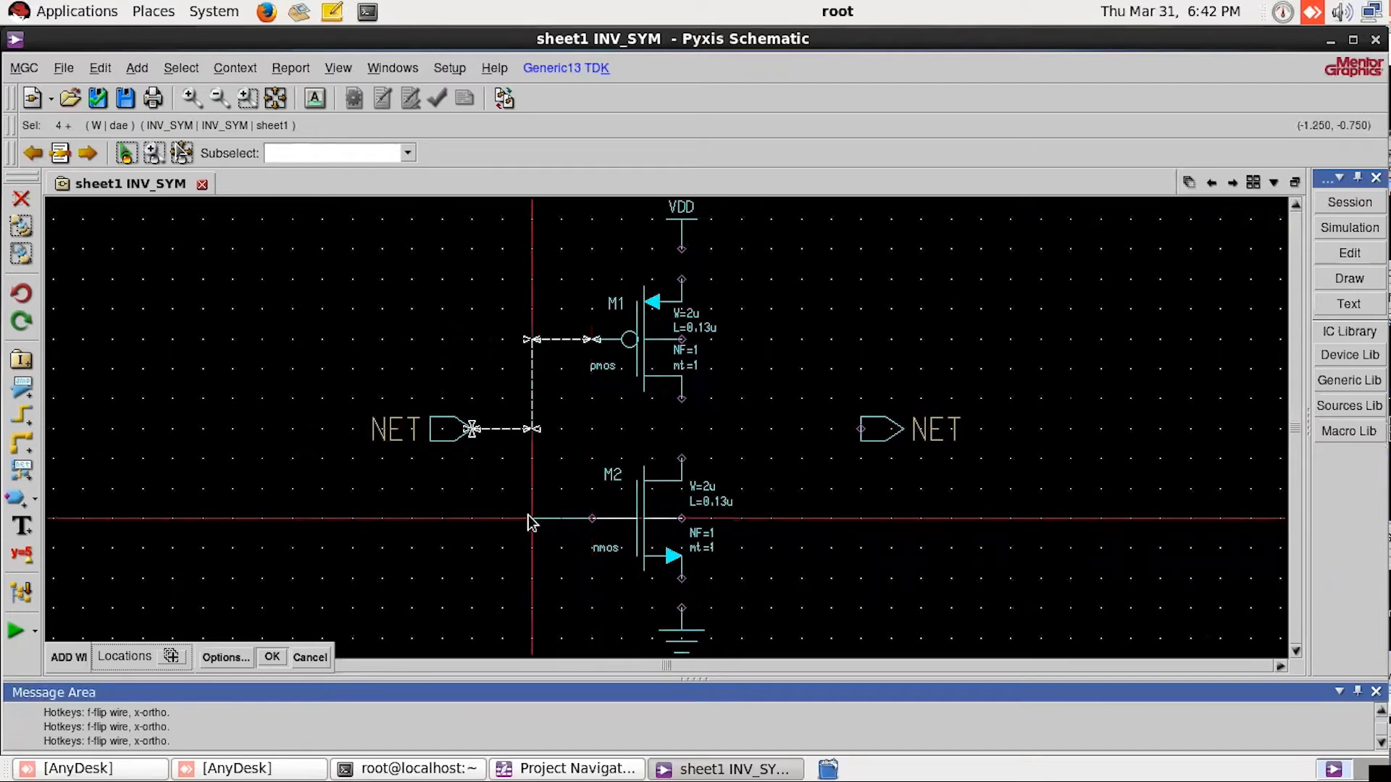
click(533, 430)
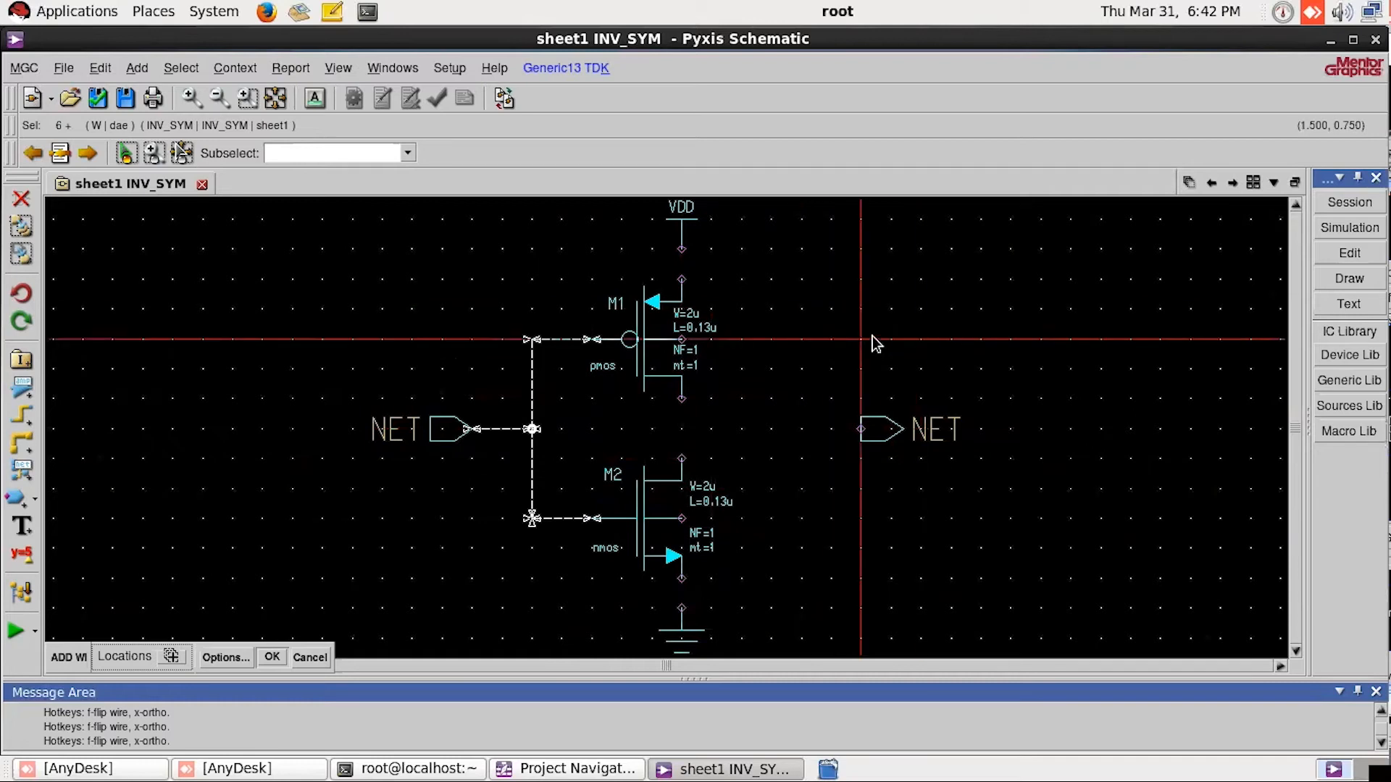
Step: Wire the nmos and pmos drains together and connect the output port to the middle of that wire
click(681, 458)
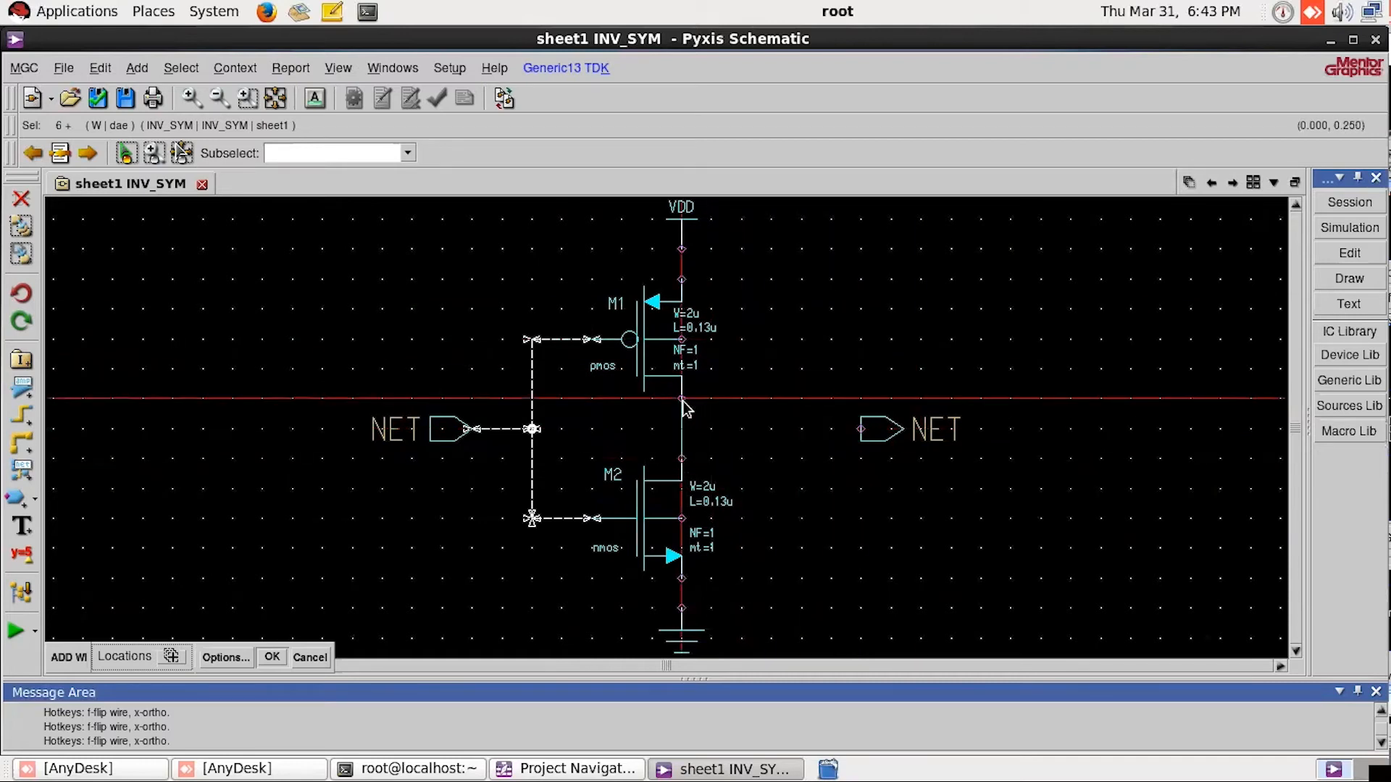
click(681, 399)
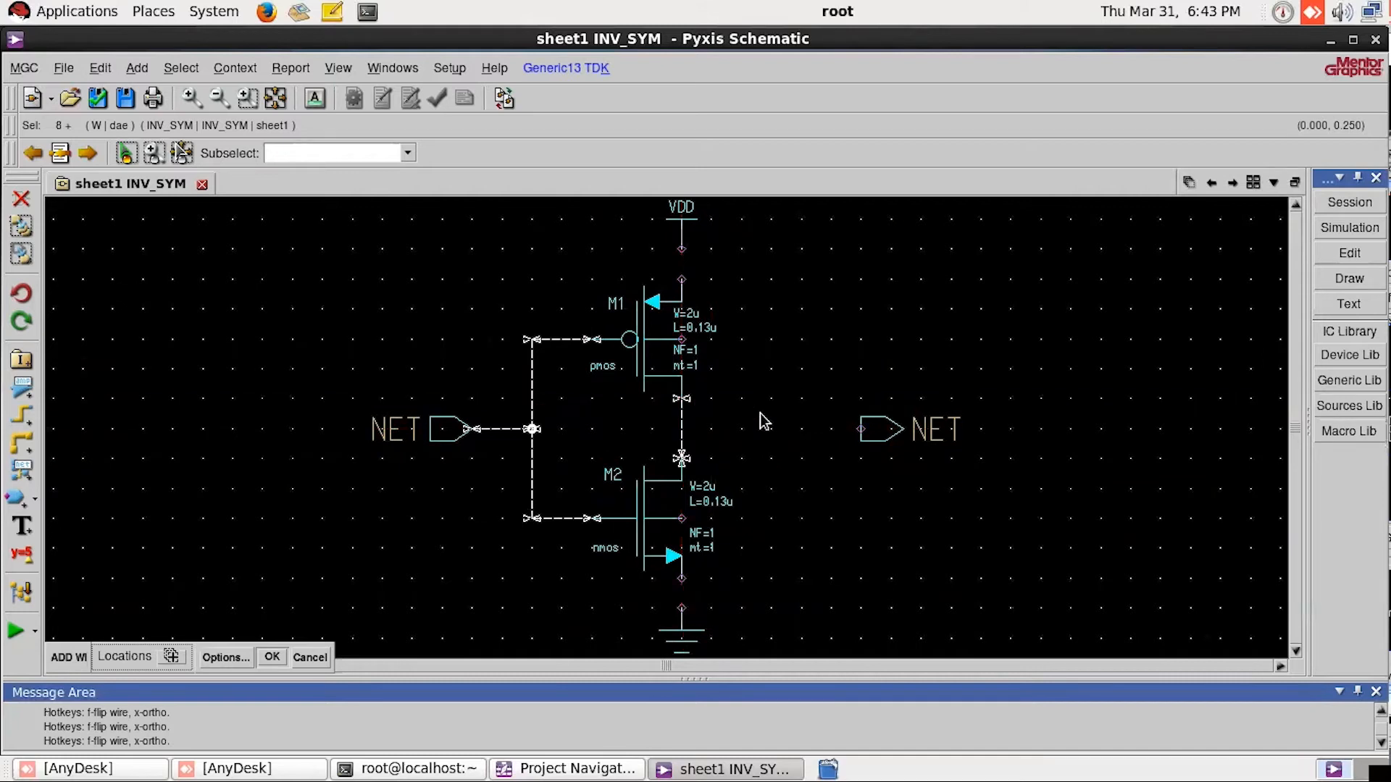
click(860, 429)
click(681, 429)
click(682, 429)
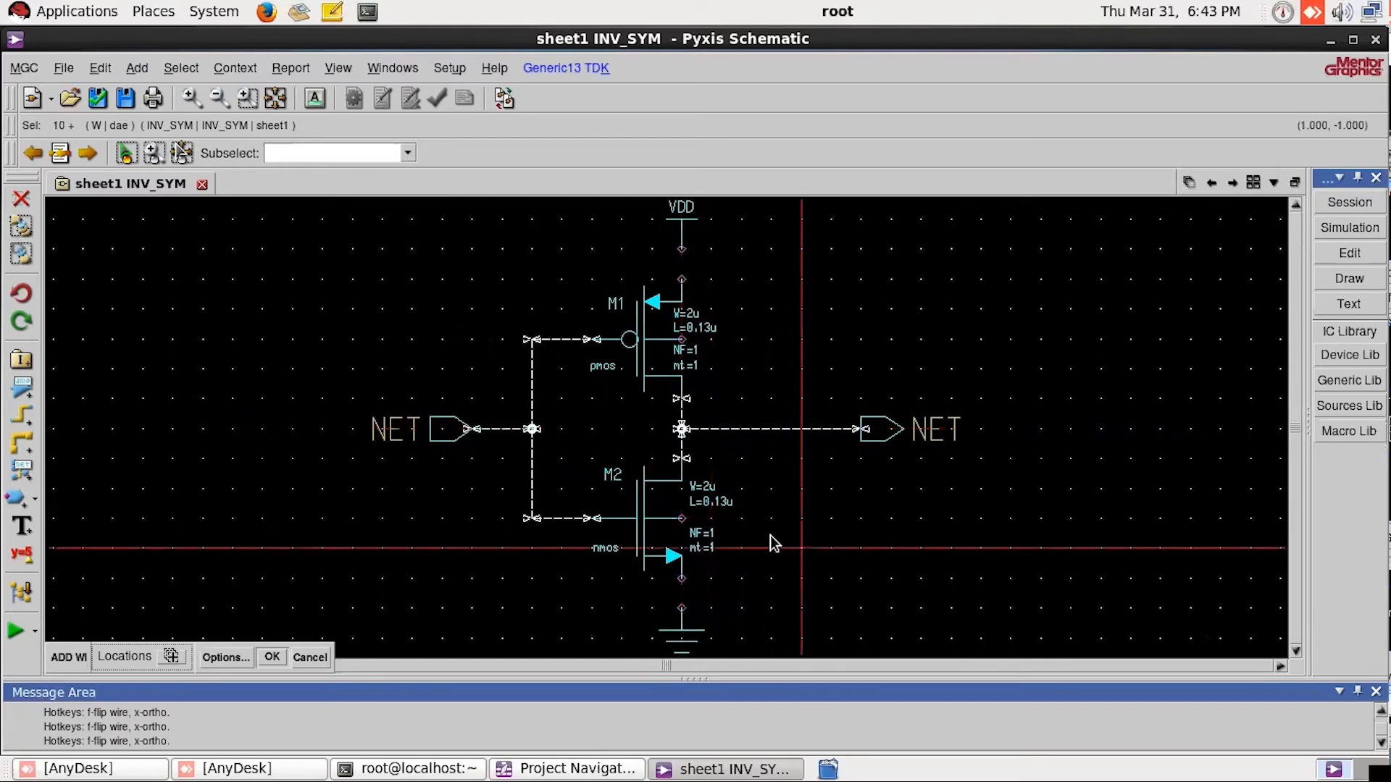
Step: Wire the nmos body terminal around to the ground symbol and connect the nmos source straight down to ground
click(682, 519)
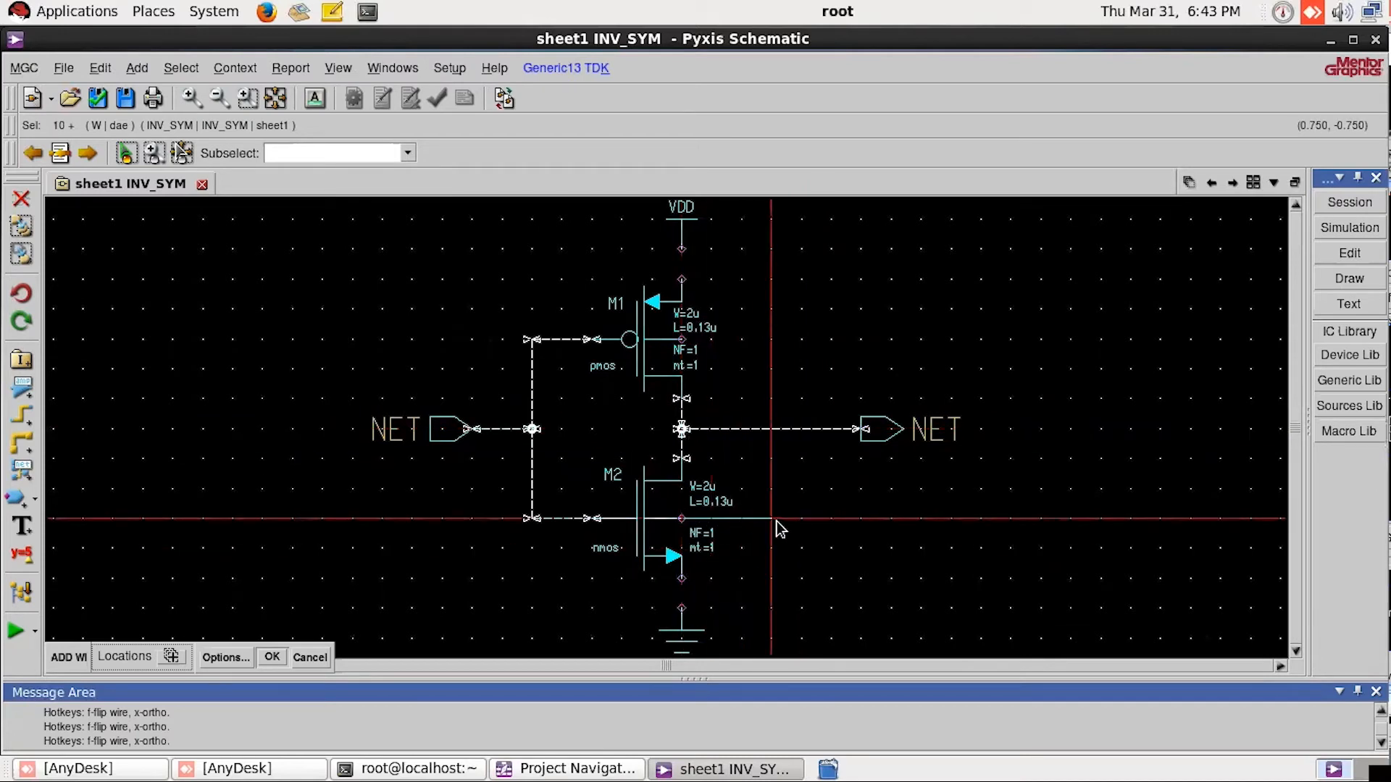
click(774, 609)
click(683, 610)
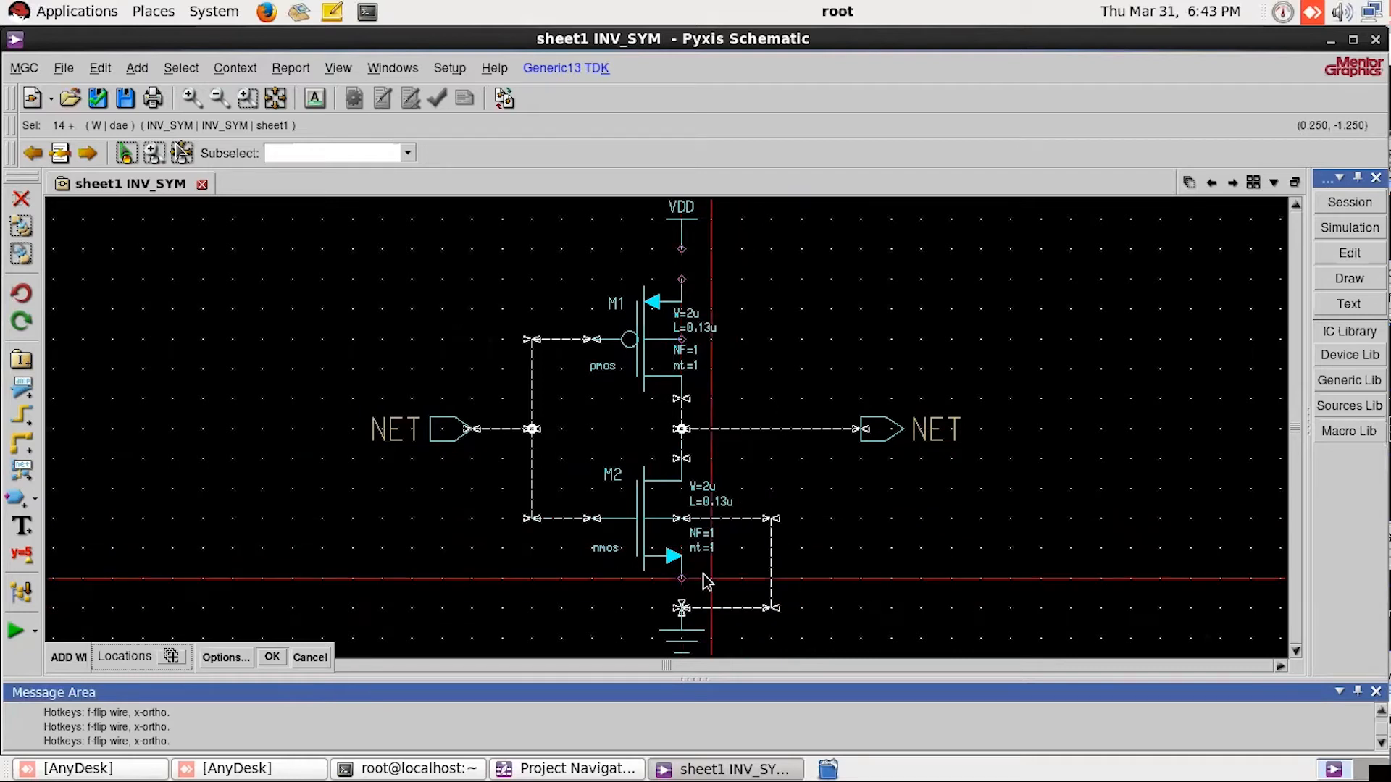
click(682, 579)
click(682, 609)
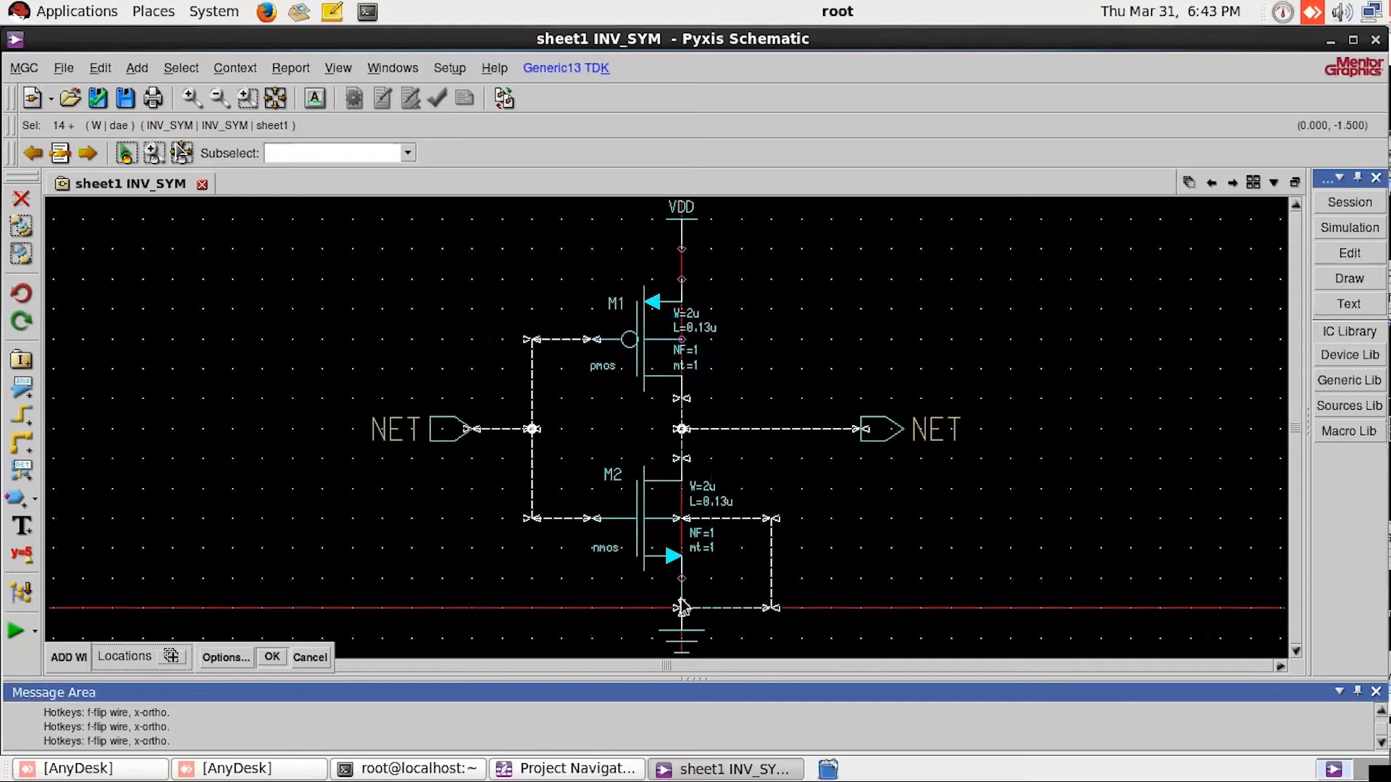
Step: Wire the pmos body terminal around to its source, connect the source up to VDD, and leave the wires unselected
click(686, 340)
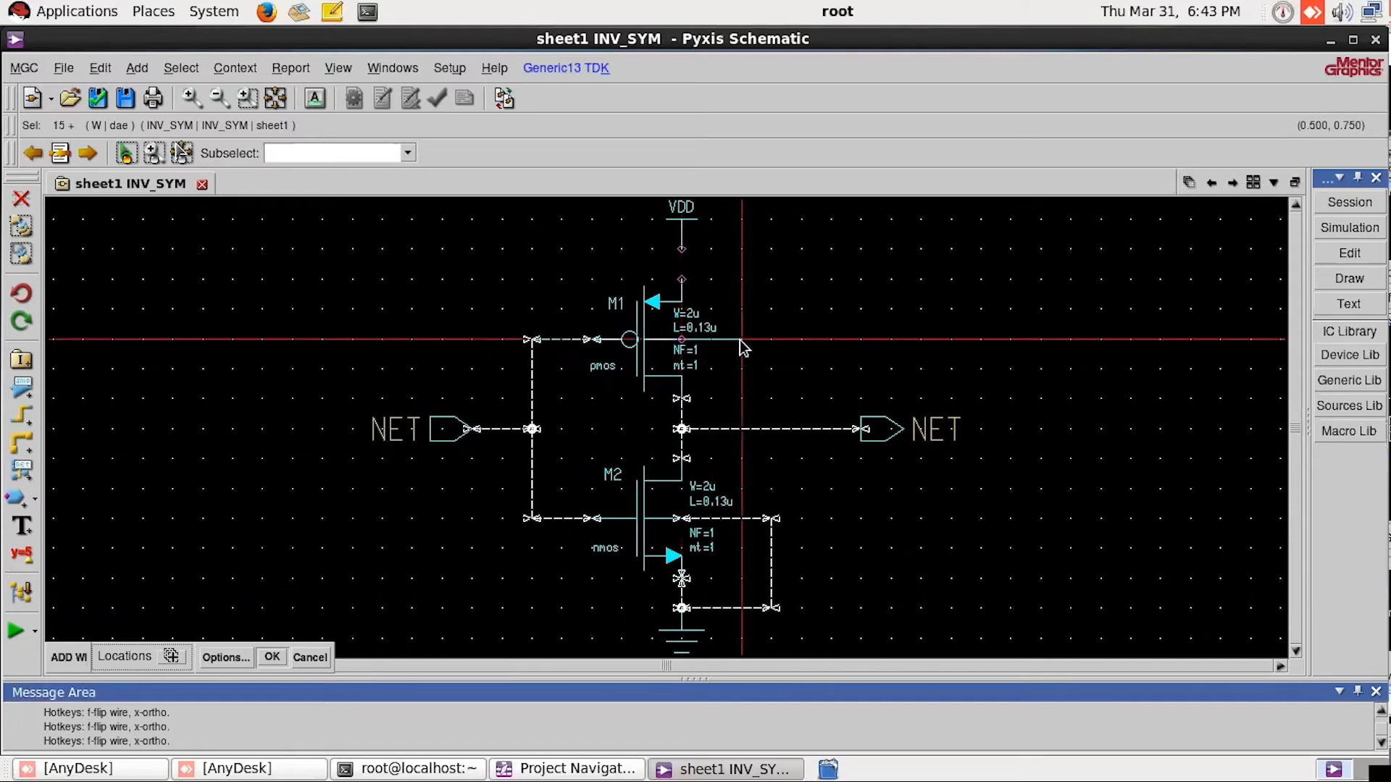
click(781, 288)
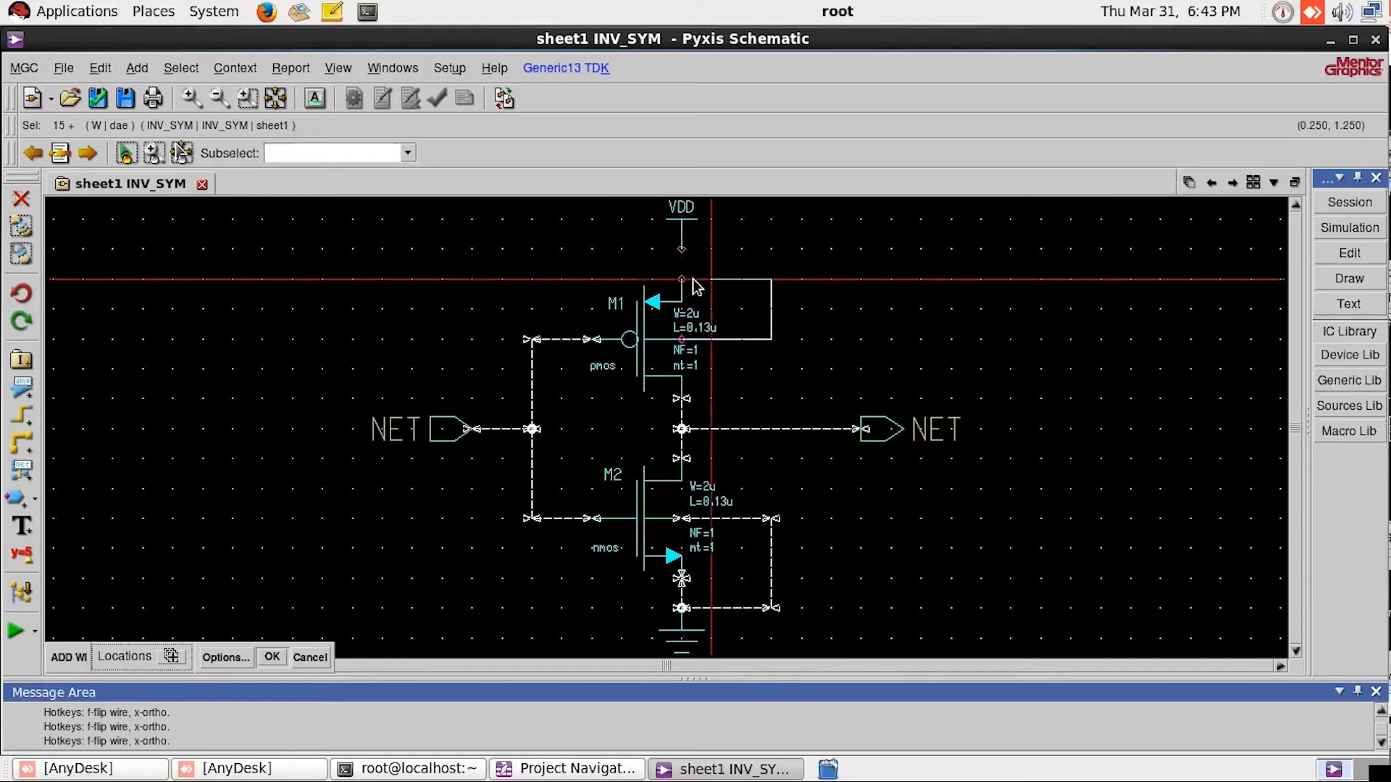
click(684, 281)
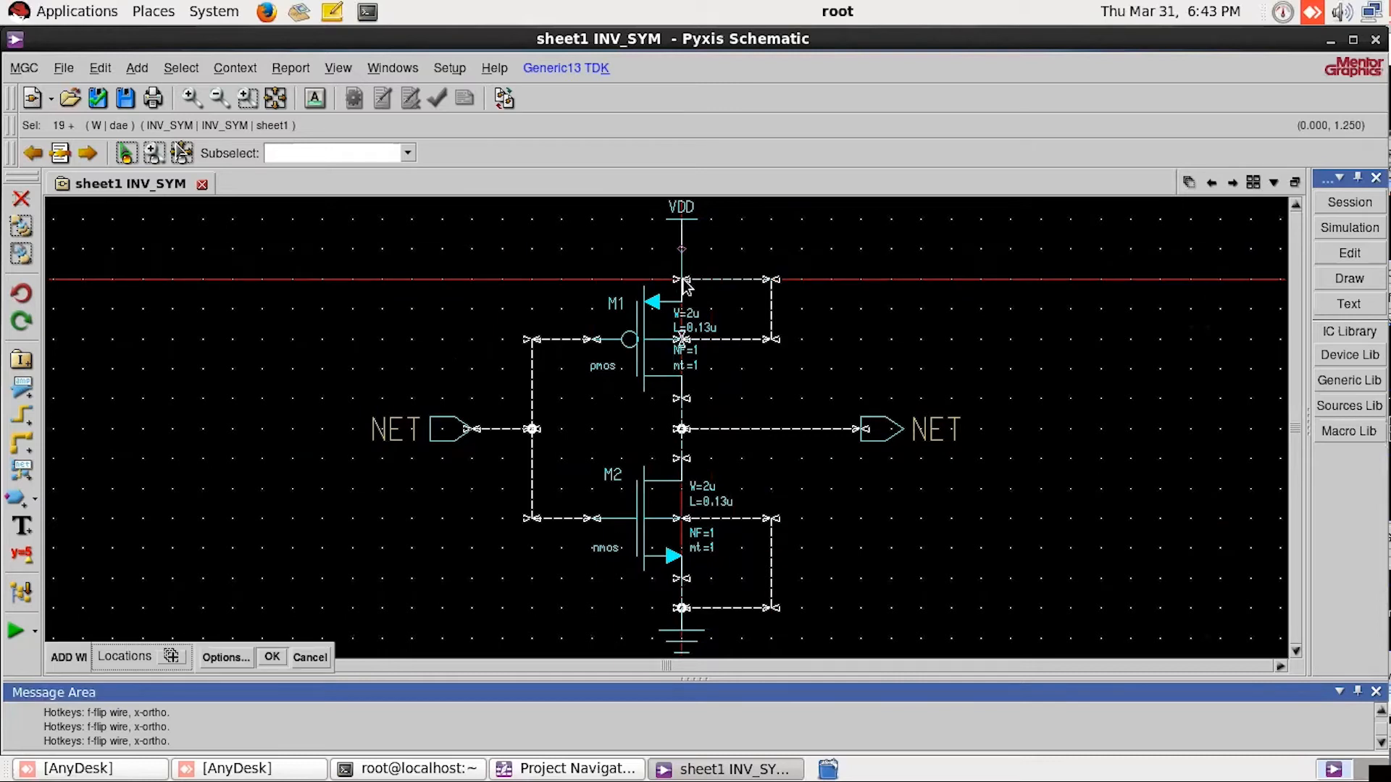
click(683, 281)
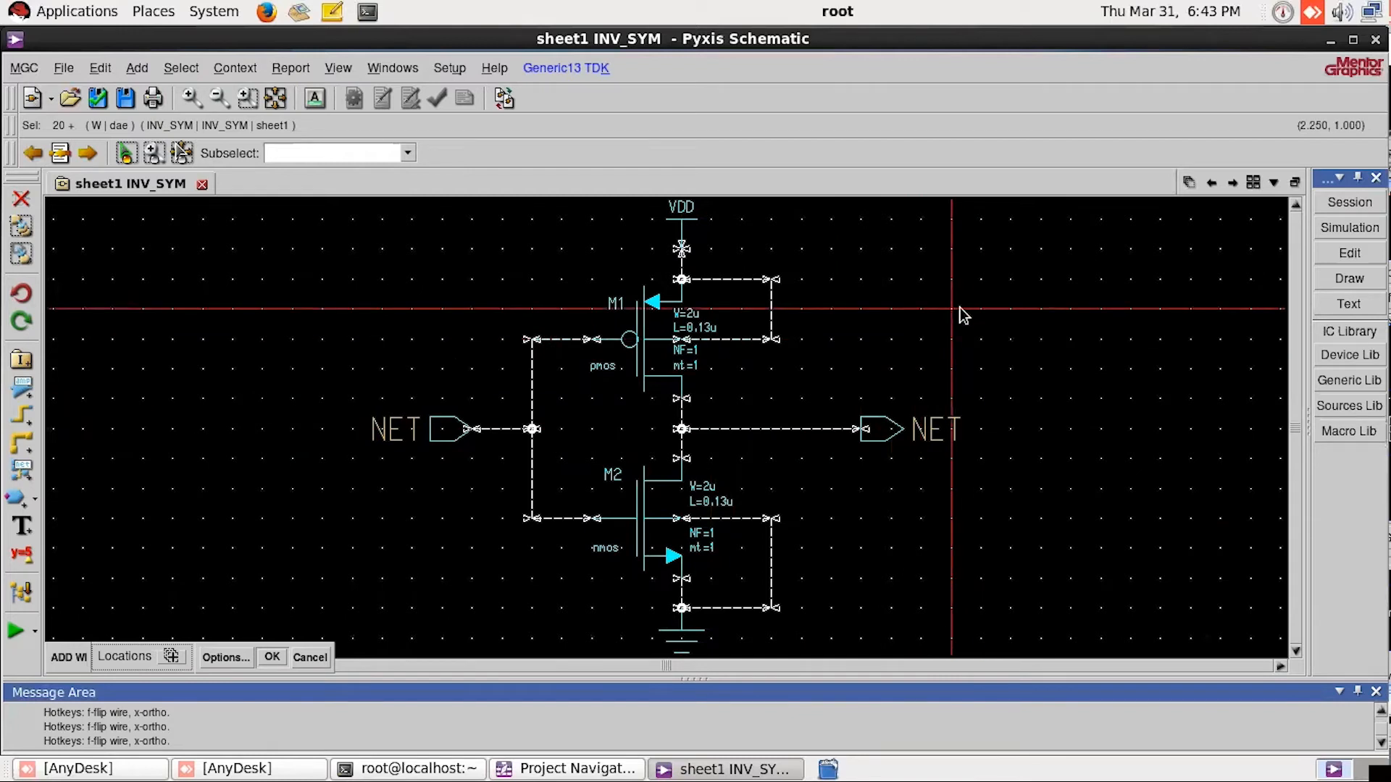
key(Escape)
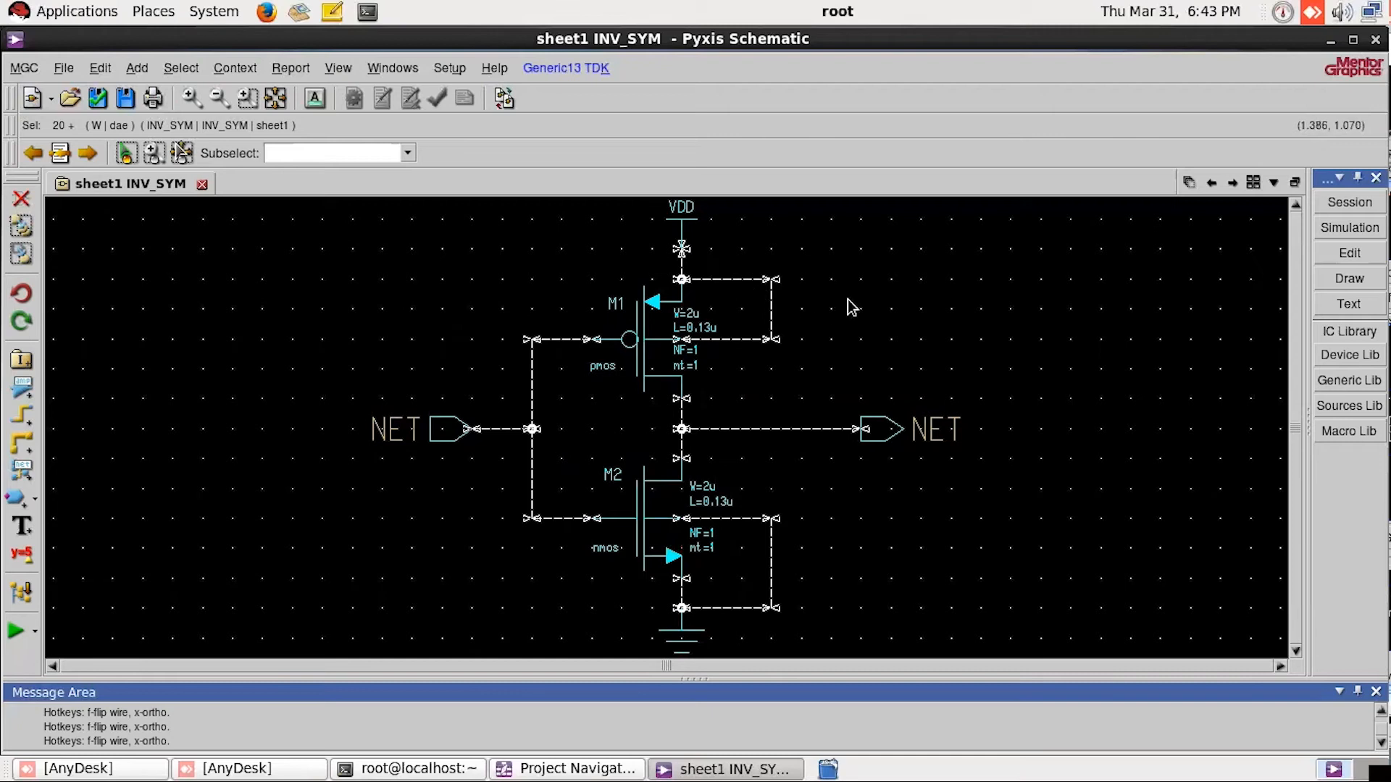
key(XF86AudioLowerVolume)
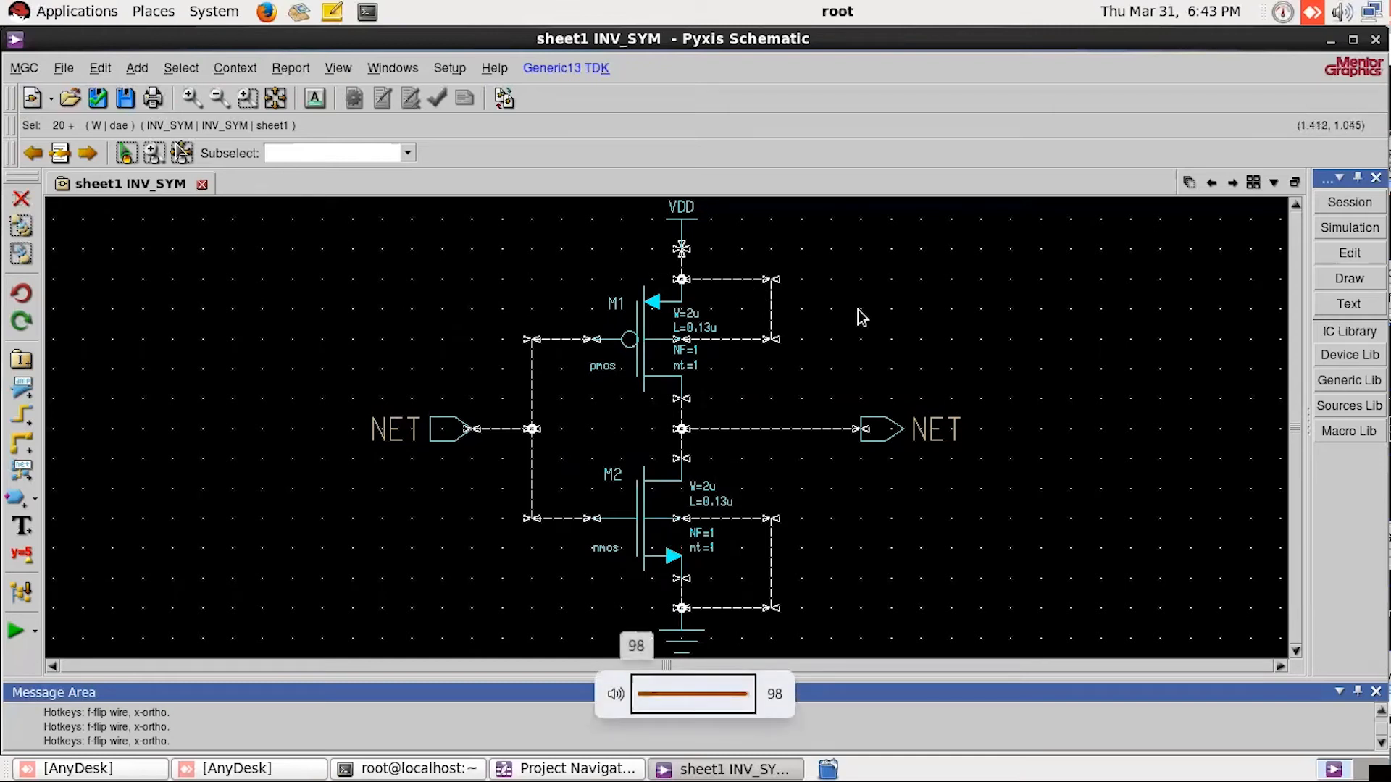
click(859, 312)
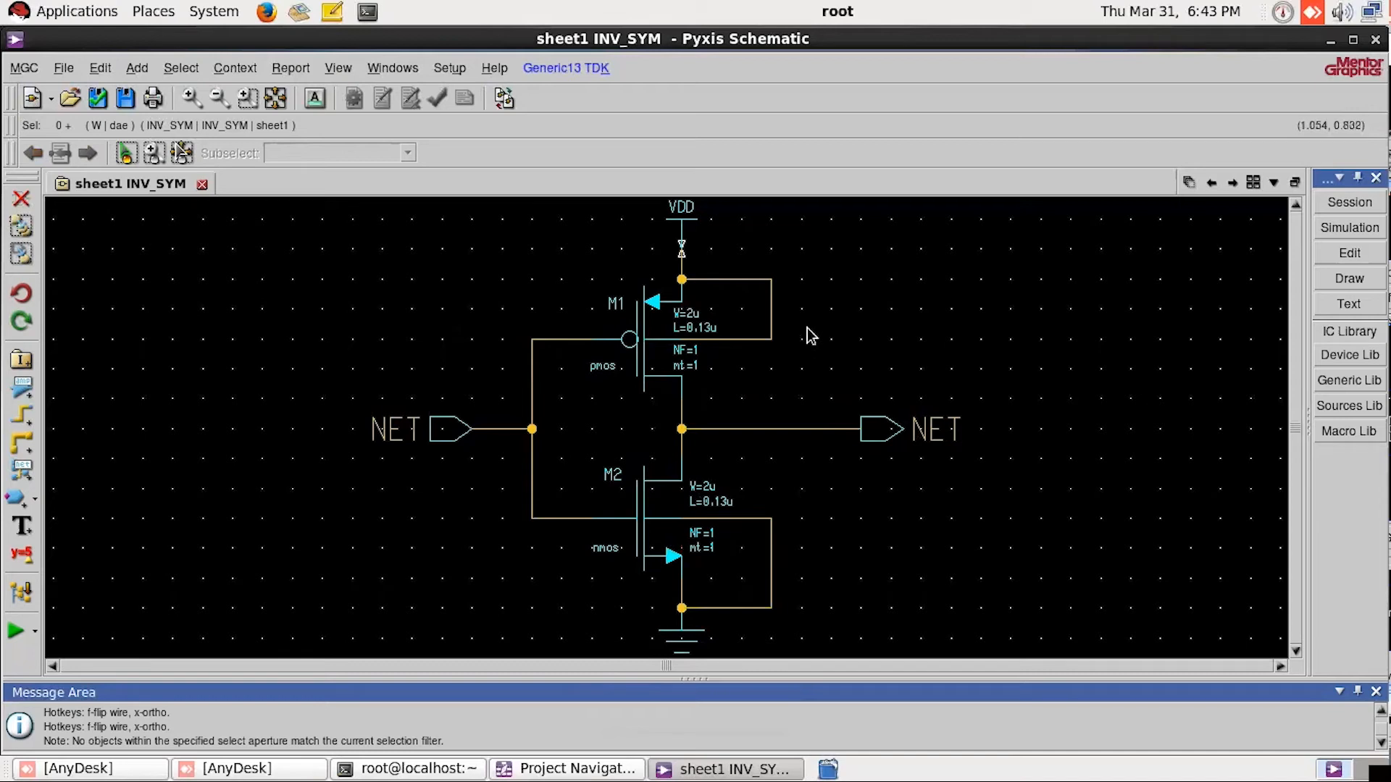
Step: Set the input port's net name to IN in its object properties
click(439, 442)
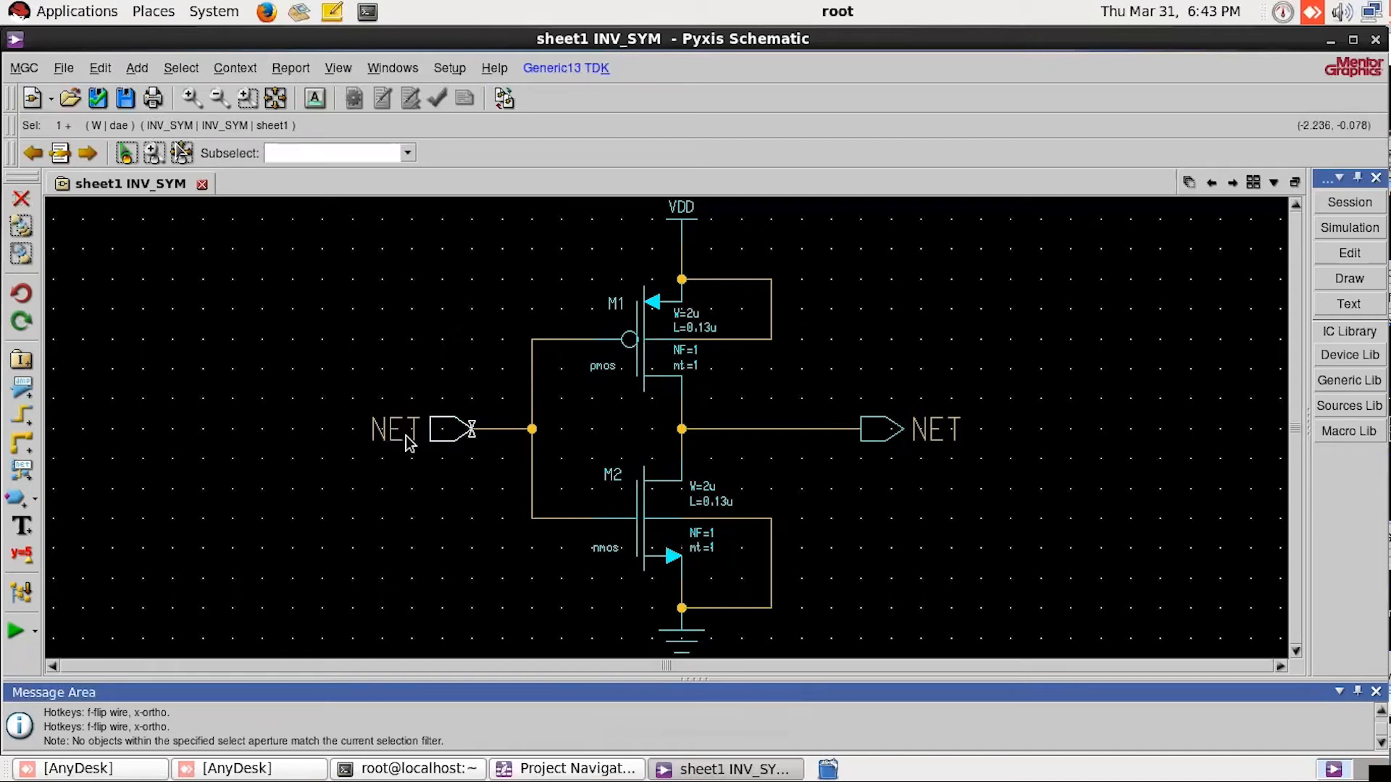
click(879, 445)
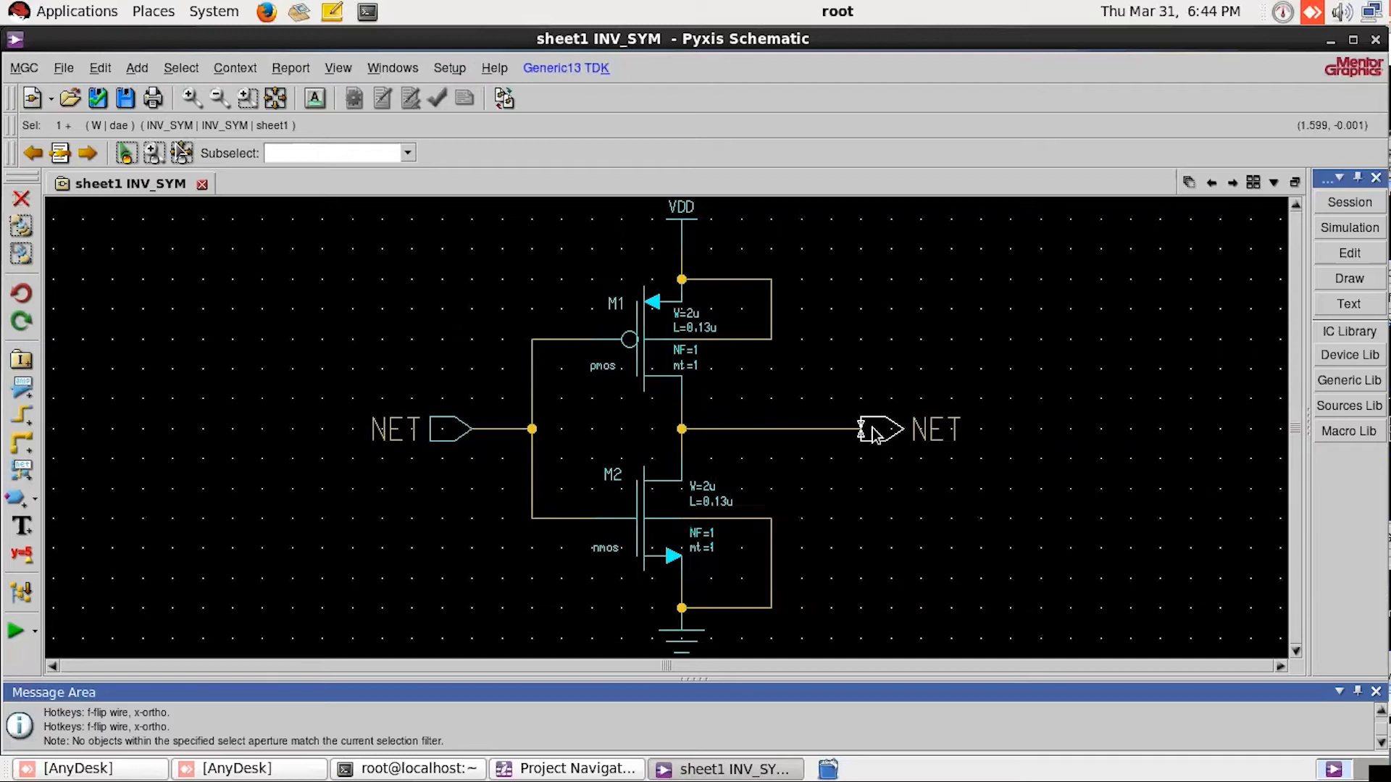
click(434, 444)
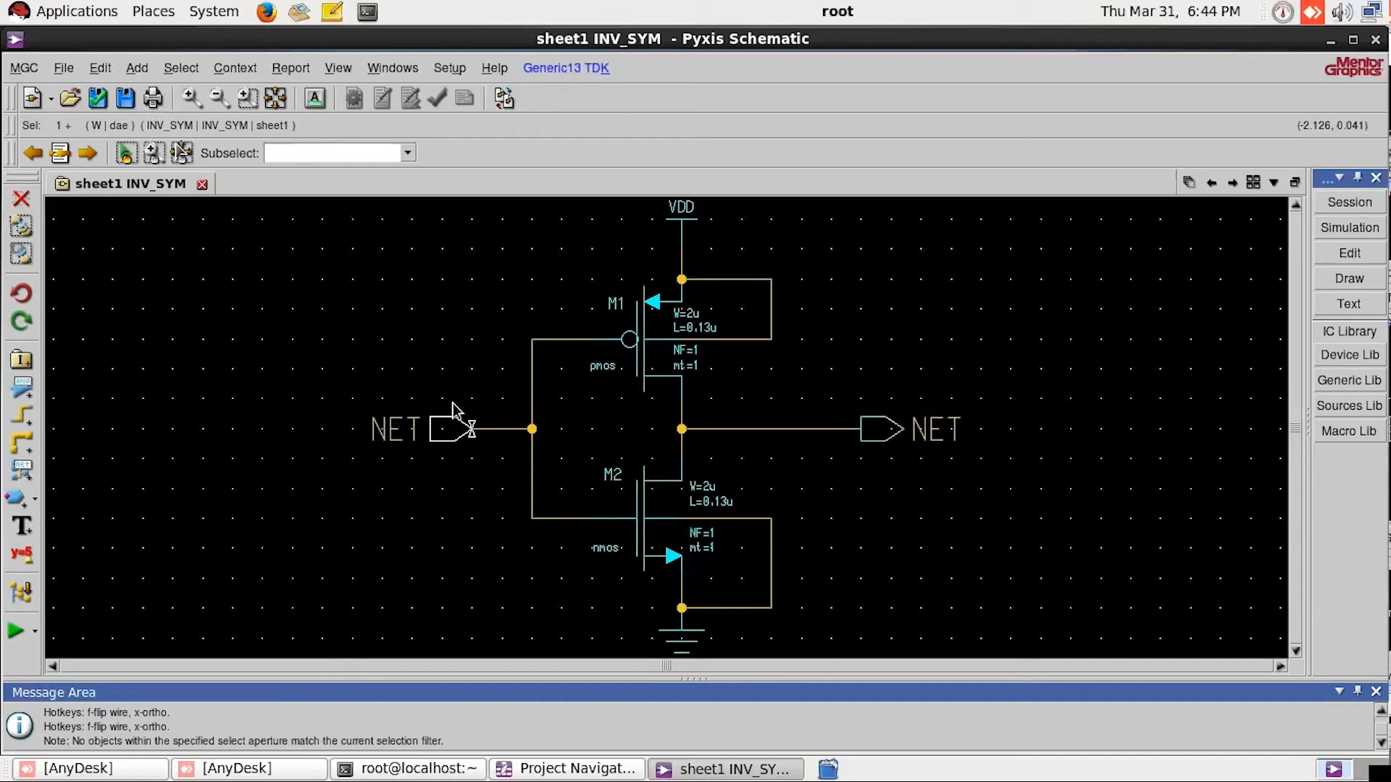
right_click(464, 447)
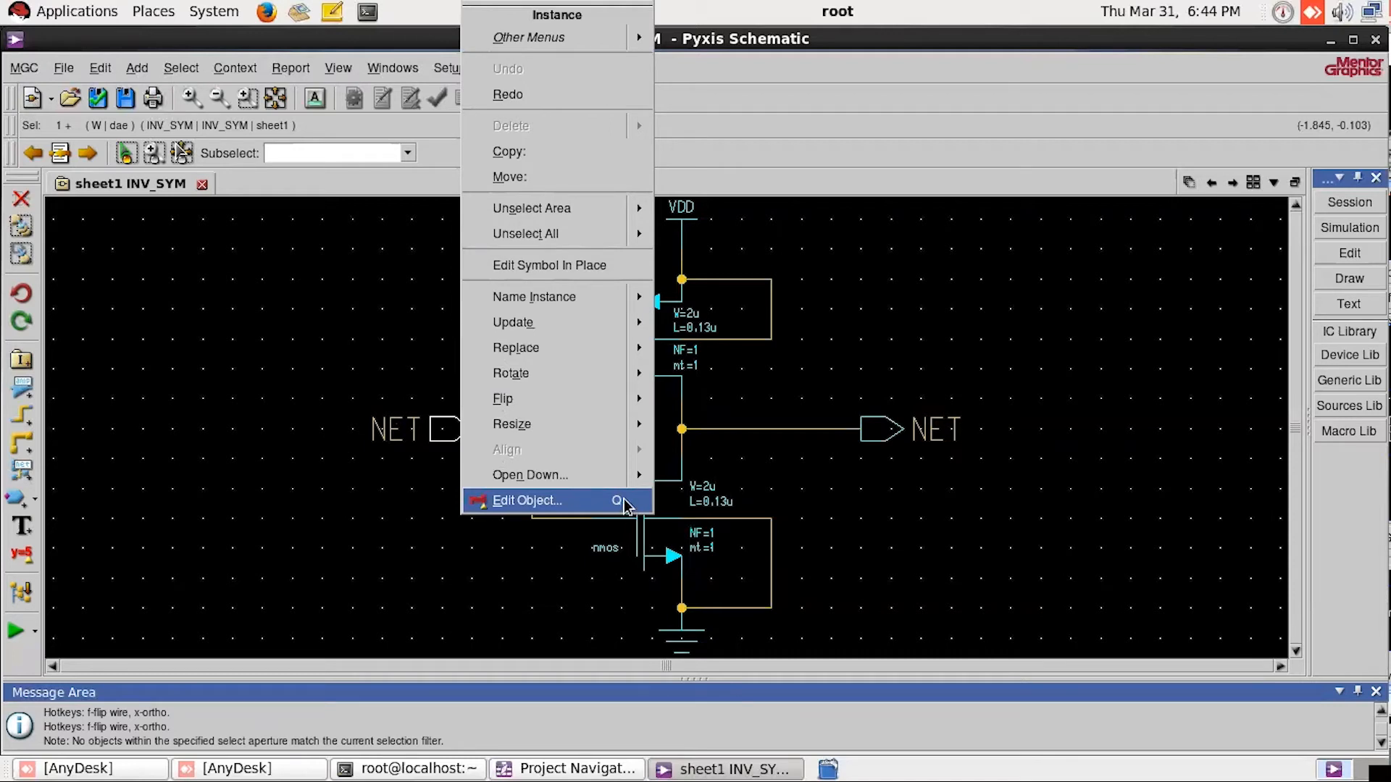
click(514, 500)
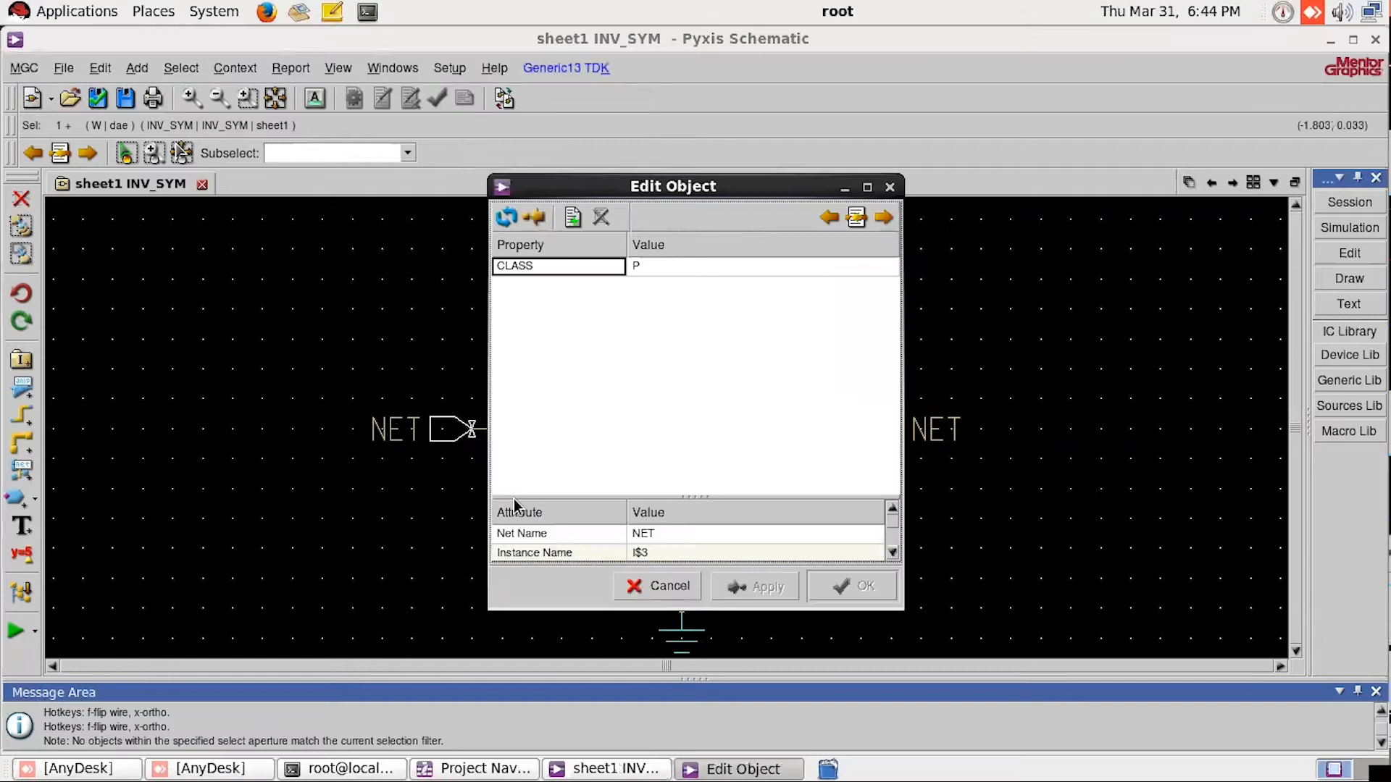
drag(707, 189, 787, 134)
drag(763, 440, 764, 378)
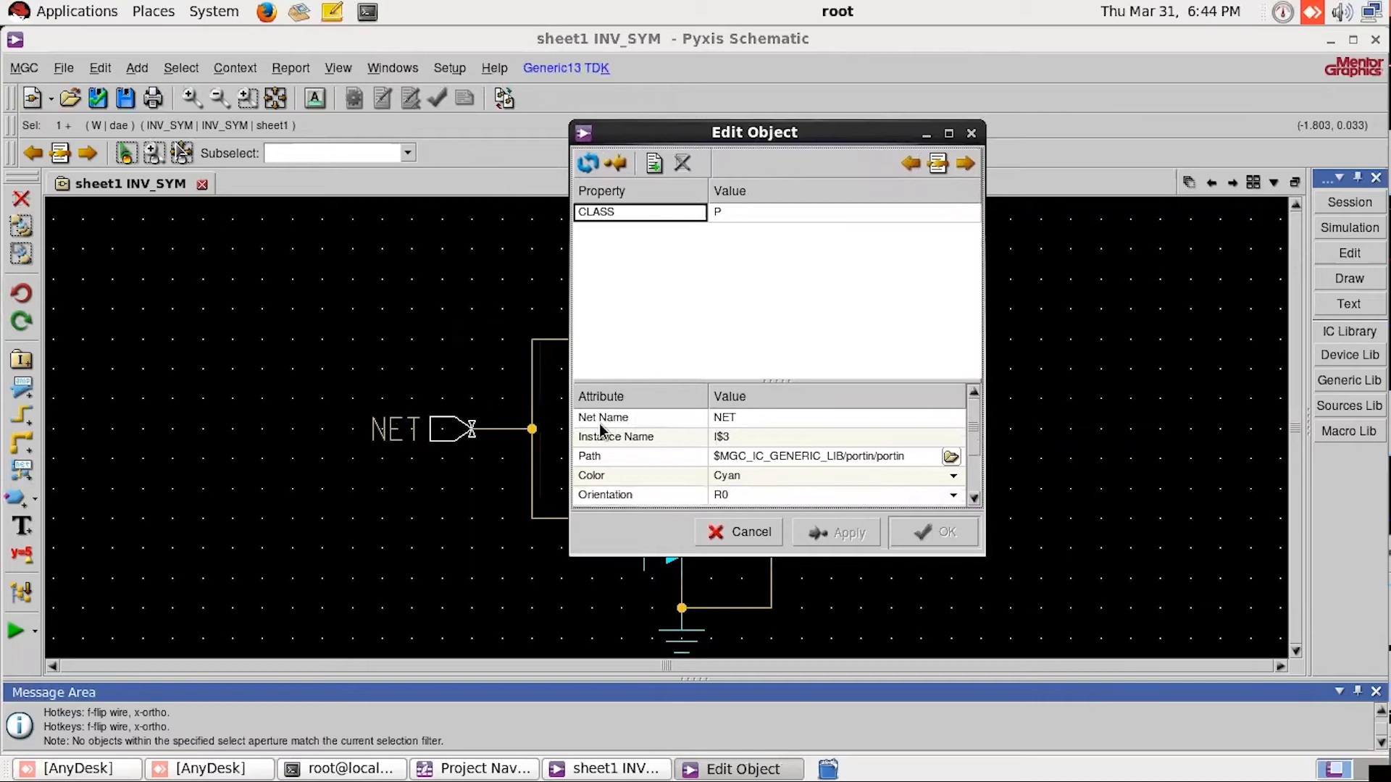
click(751, 420)
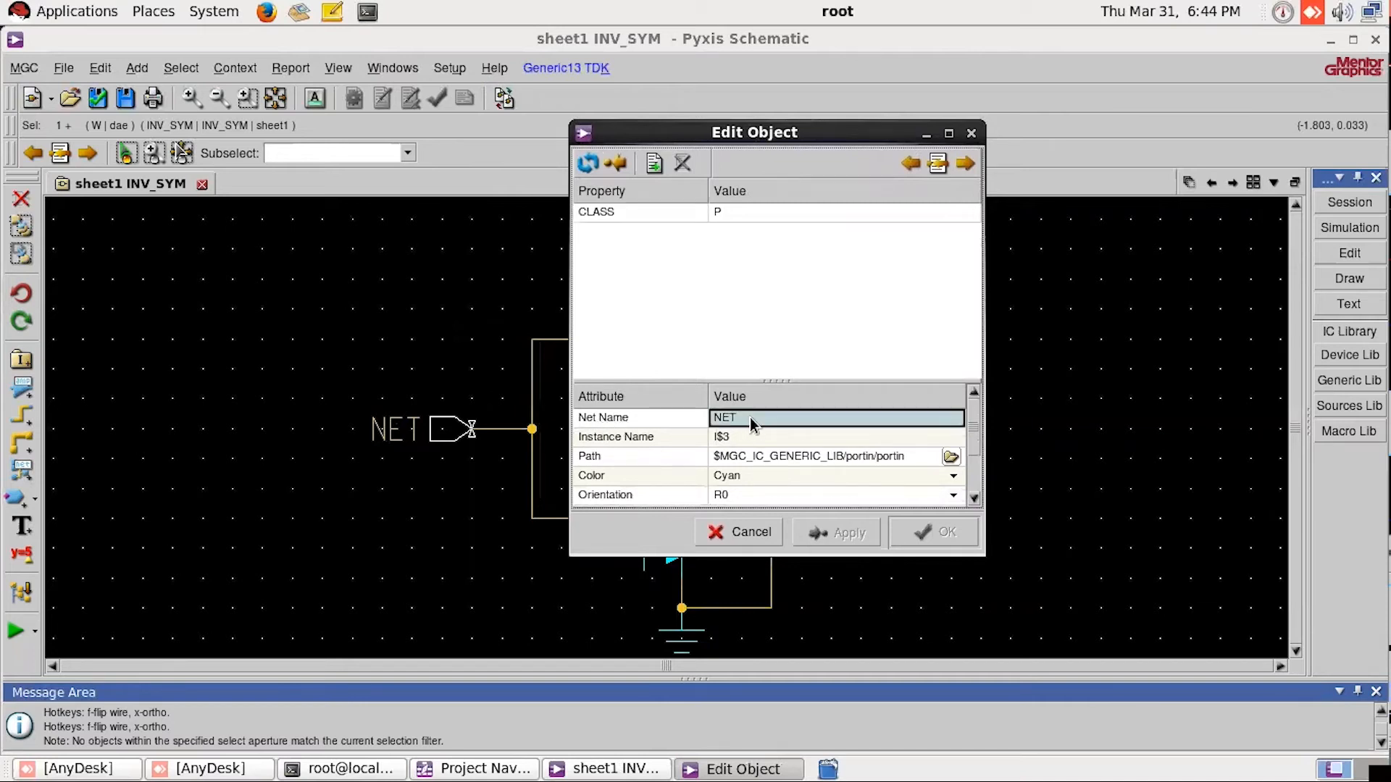
double_click(747, 419)
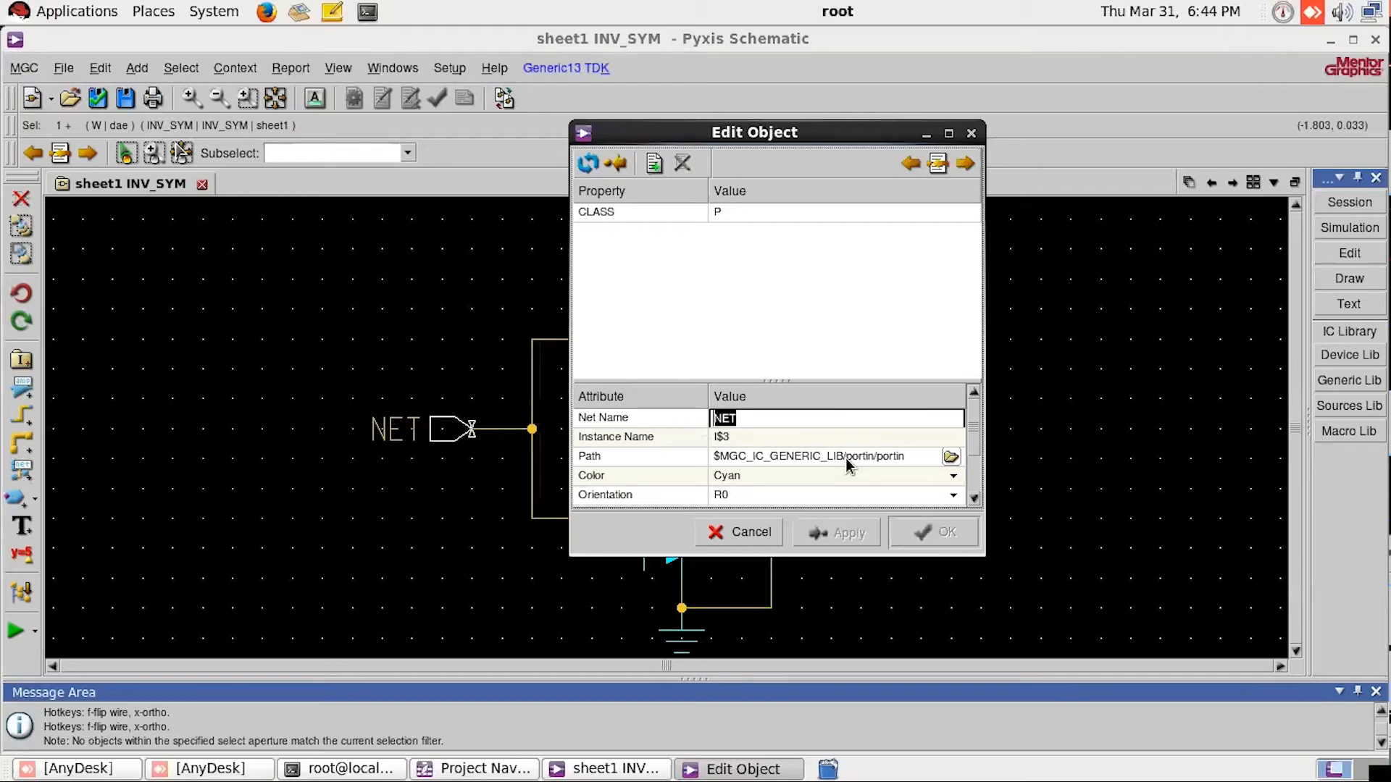
text(in)
key(BackSpace)
key(BackSpace)
text(in)
double_click(775, 418)
key(BackSpace)
text(IN)
click(946, 535)
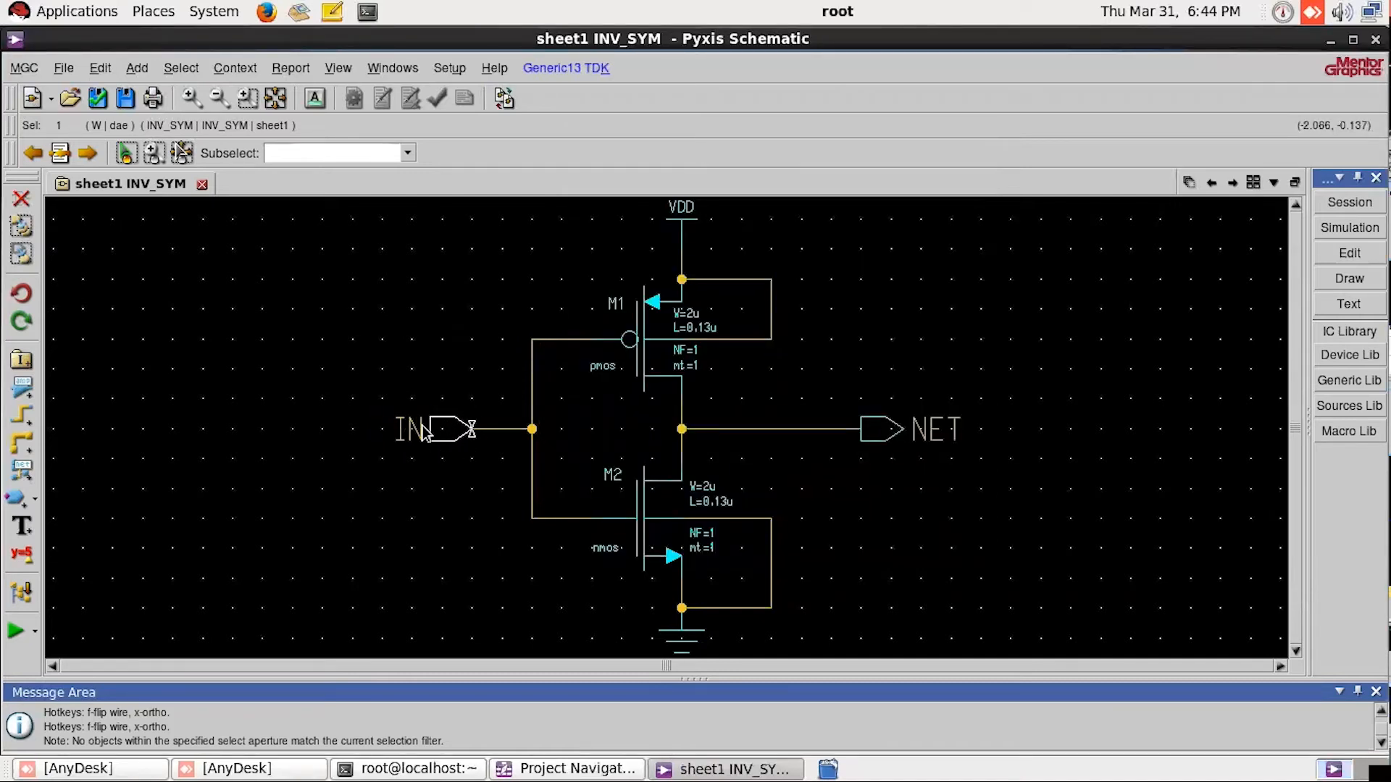
Step: Set the output port's net name to OUT in its object properties
click(866, 439)
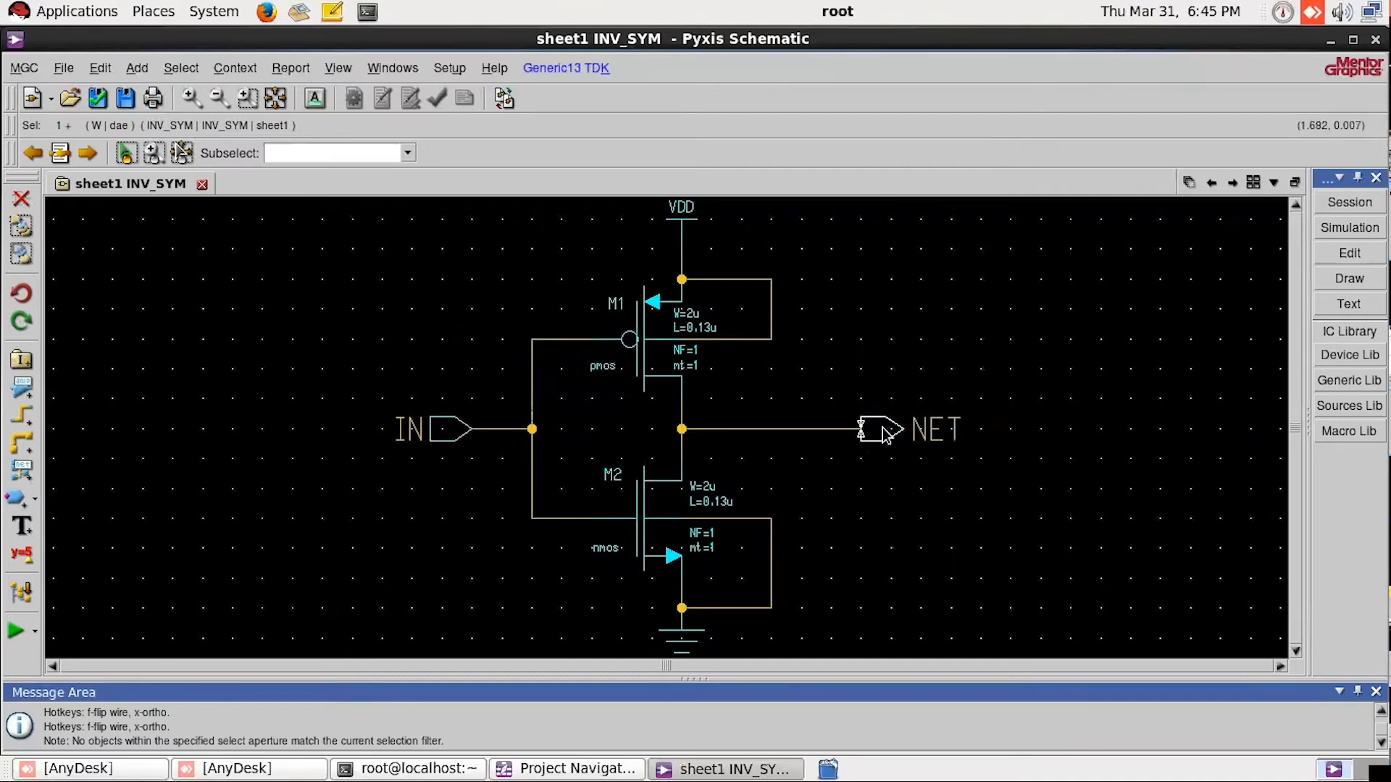
double_click(885, 433)
drag(748, 413, 657, 422)
key(BackSpace)
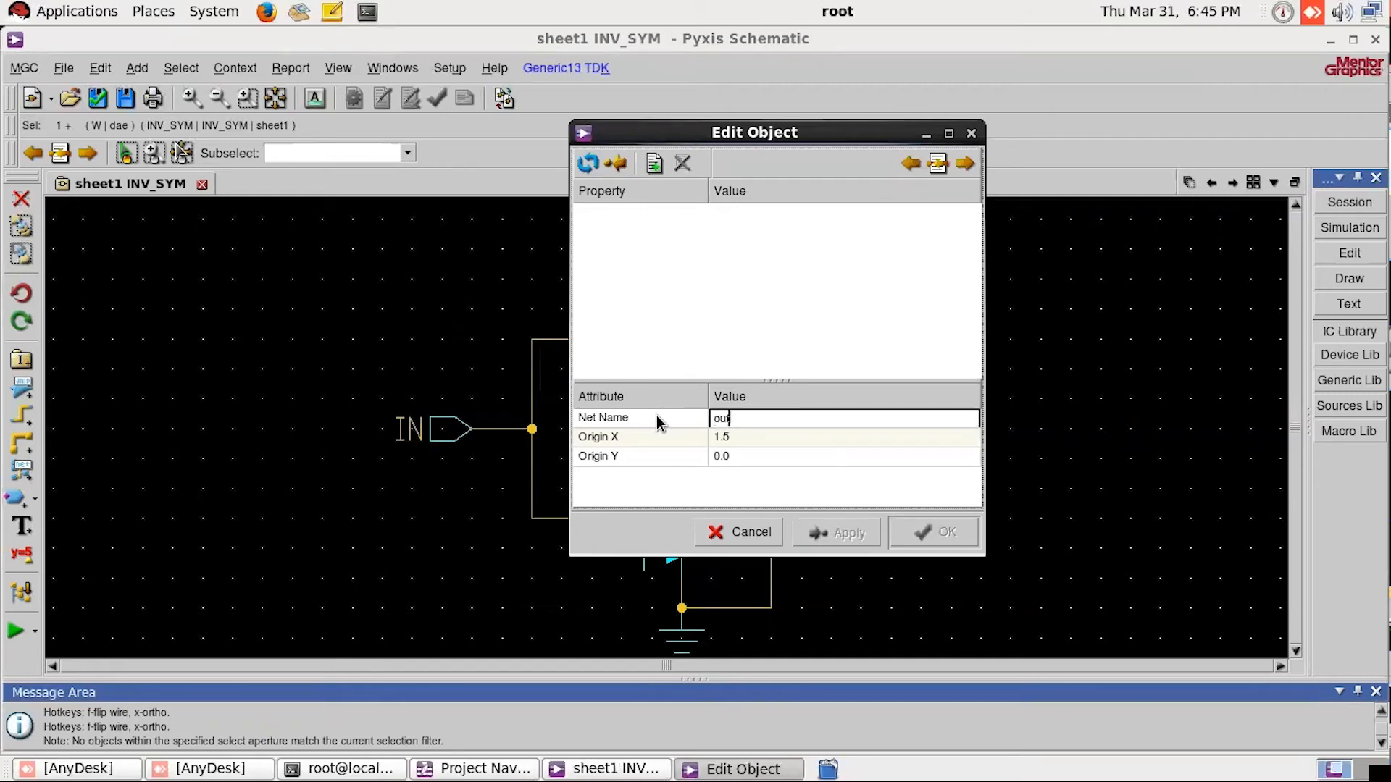
text(OUT)
click(933, 535)
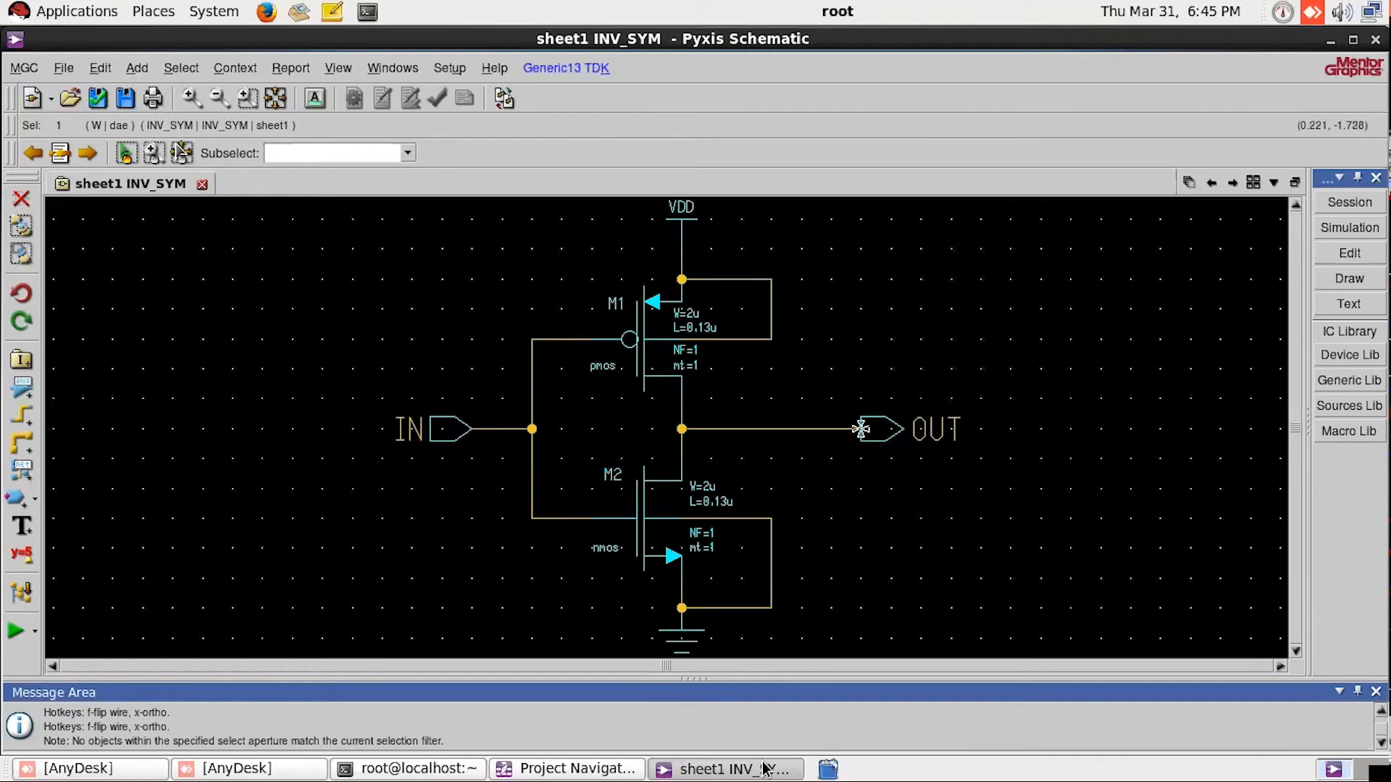
Step: Set the pmos transistor M1's width to 0.52u in its object properties and review its other parameters
click(631, 348)
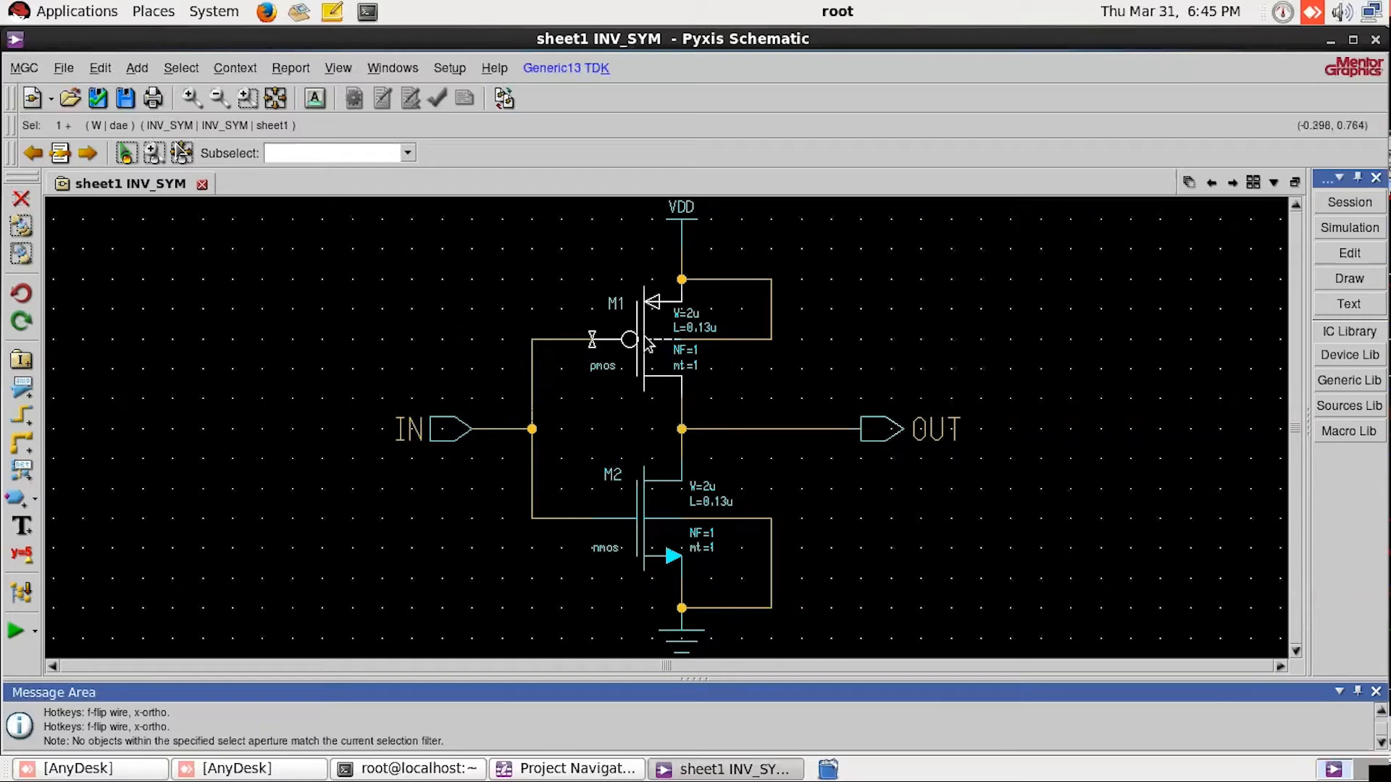
double_click(647, 346)
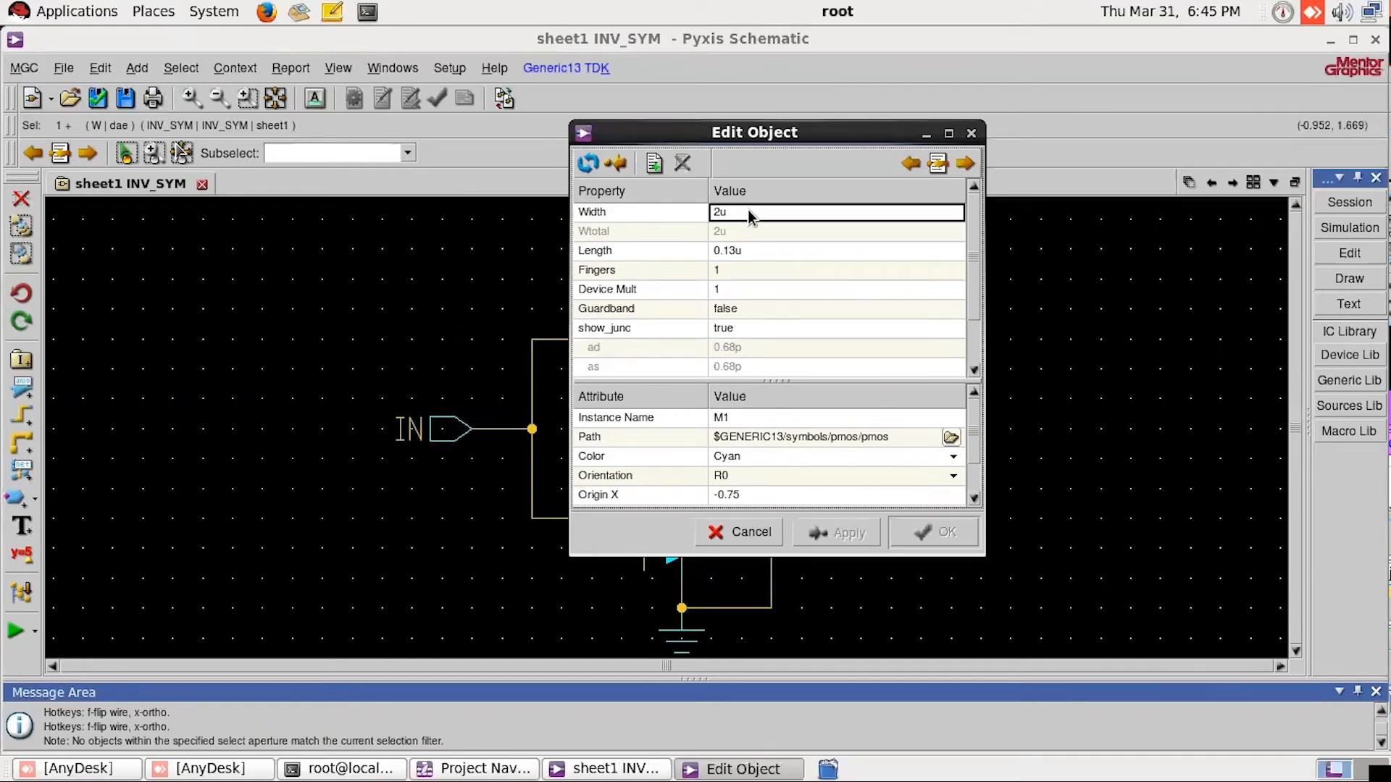
click(771, 252)
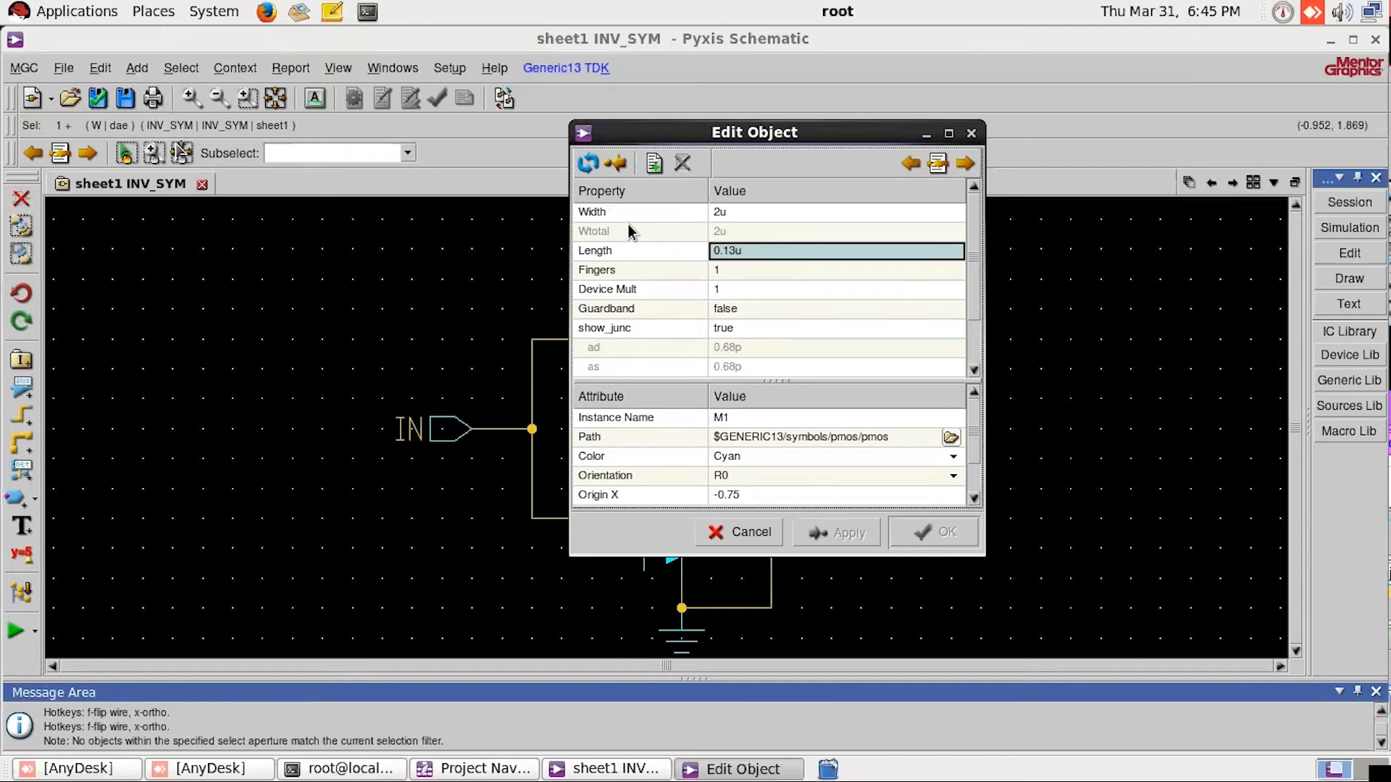
click(719, 212)
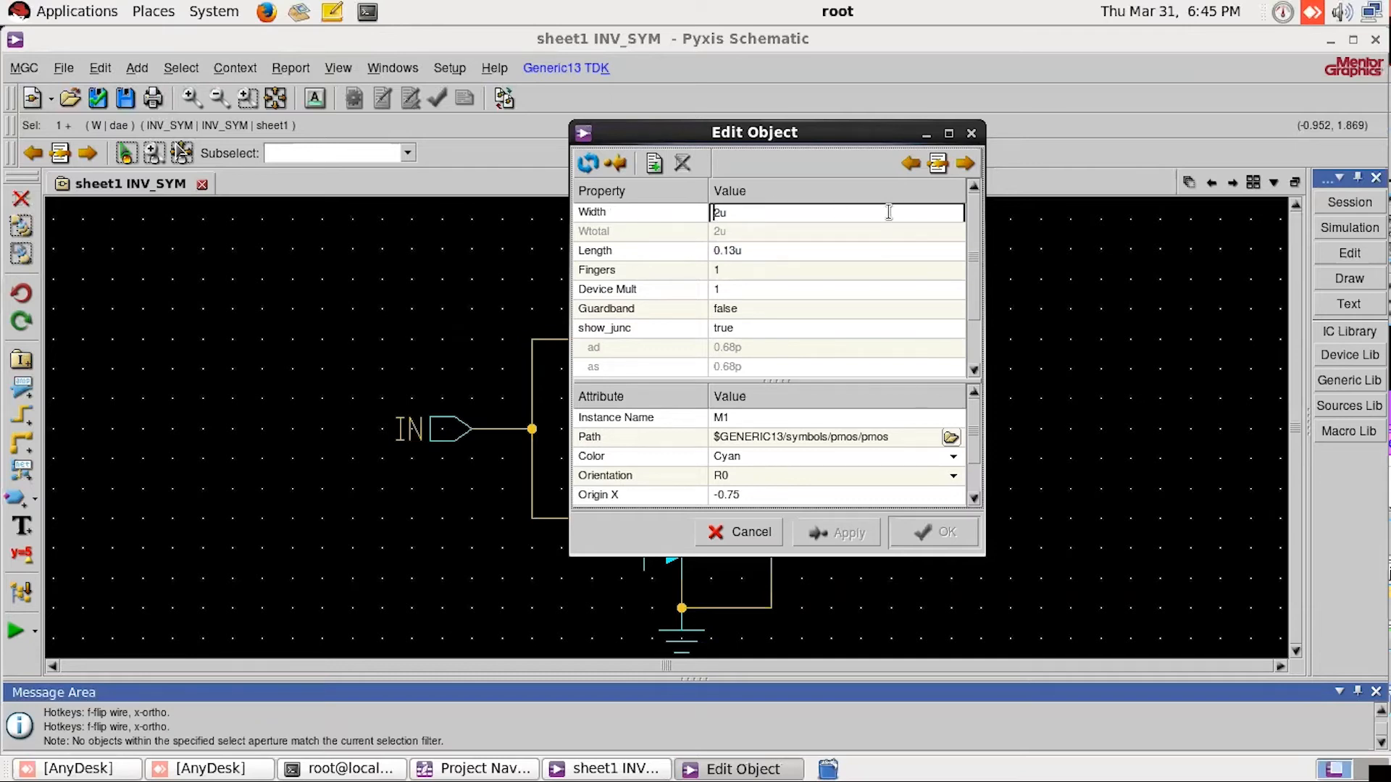
text(.5)
click(836, 251)
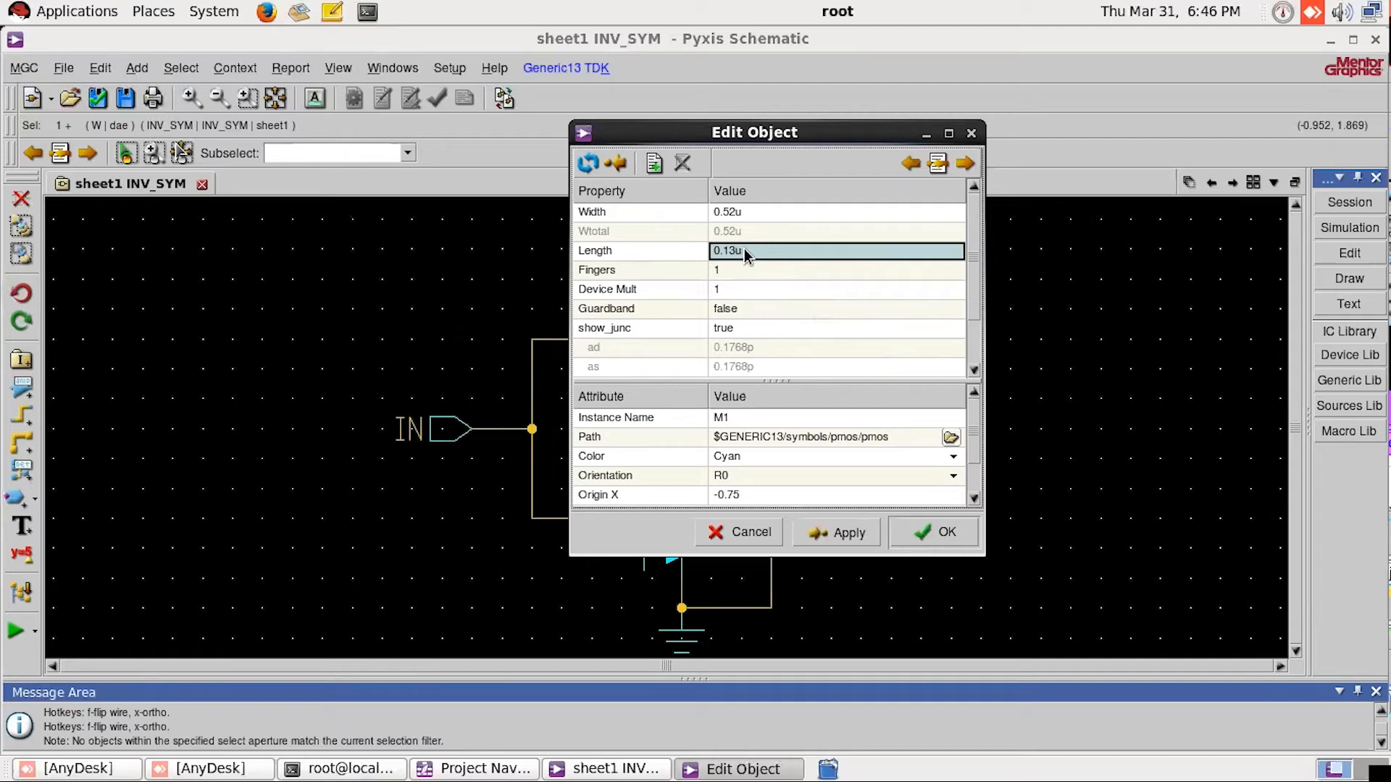
click(655, 212)
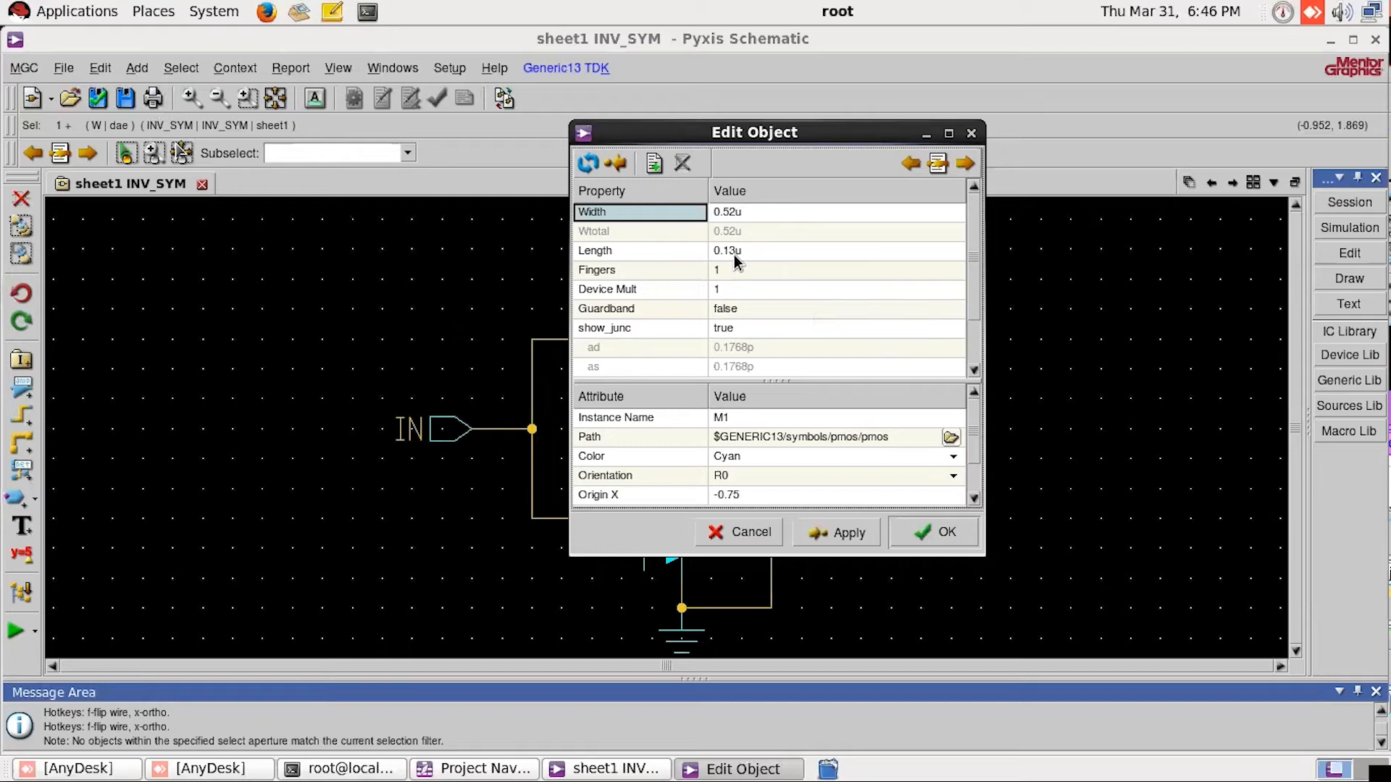
drag(972, 297, 963, 263)
scroll(737, 499, down, 1)
scroll(739, 487, up, 1)
click(946, 532)
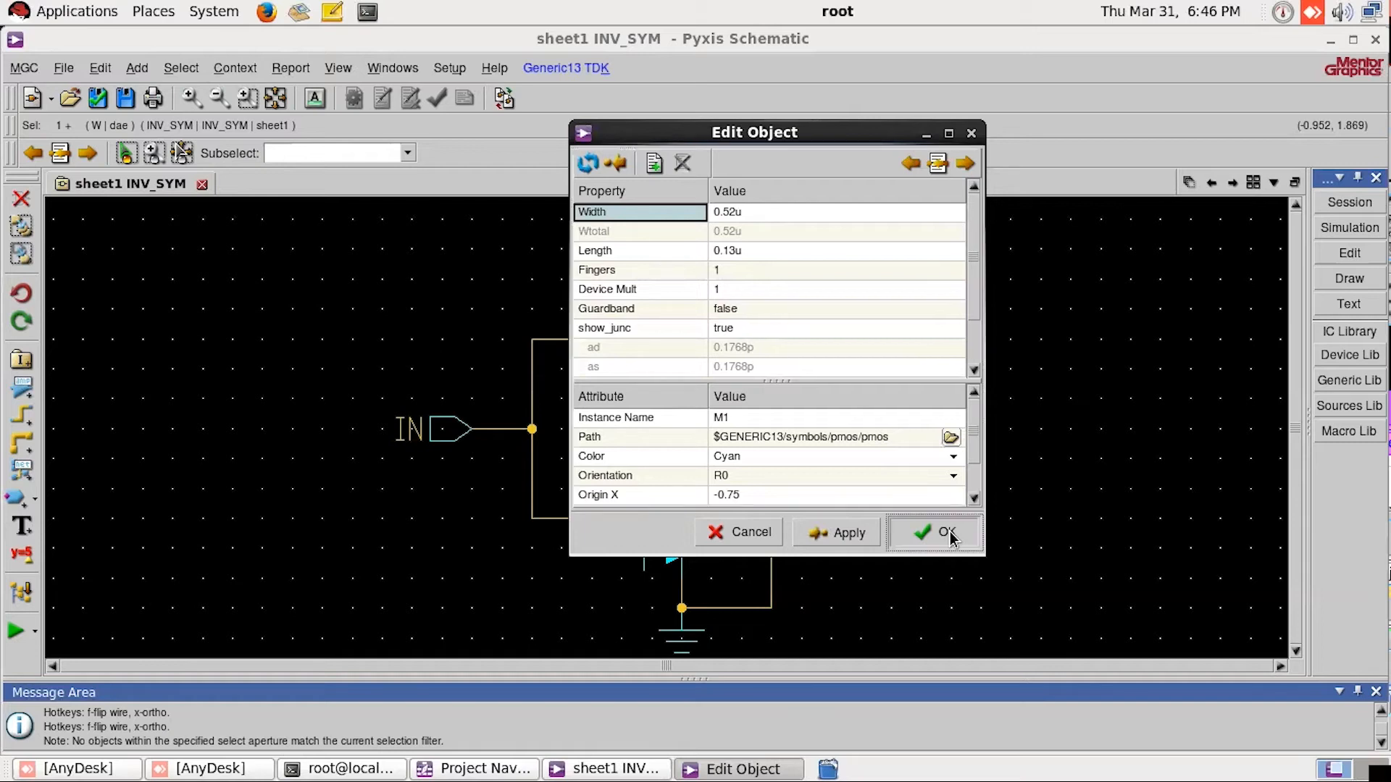
click(949, 536)
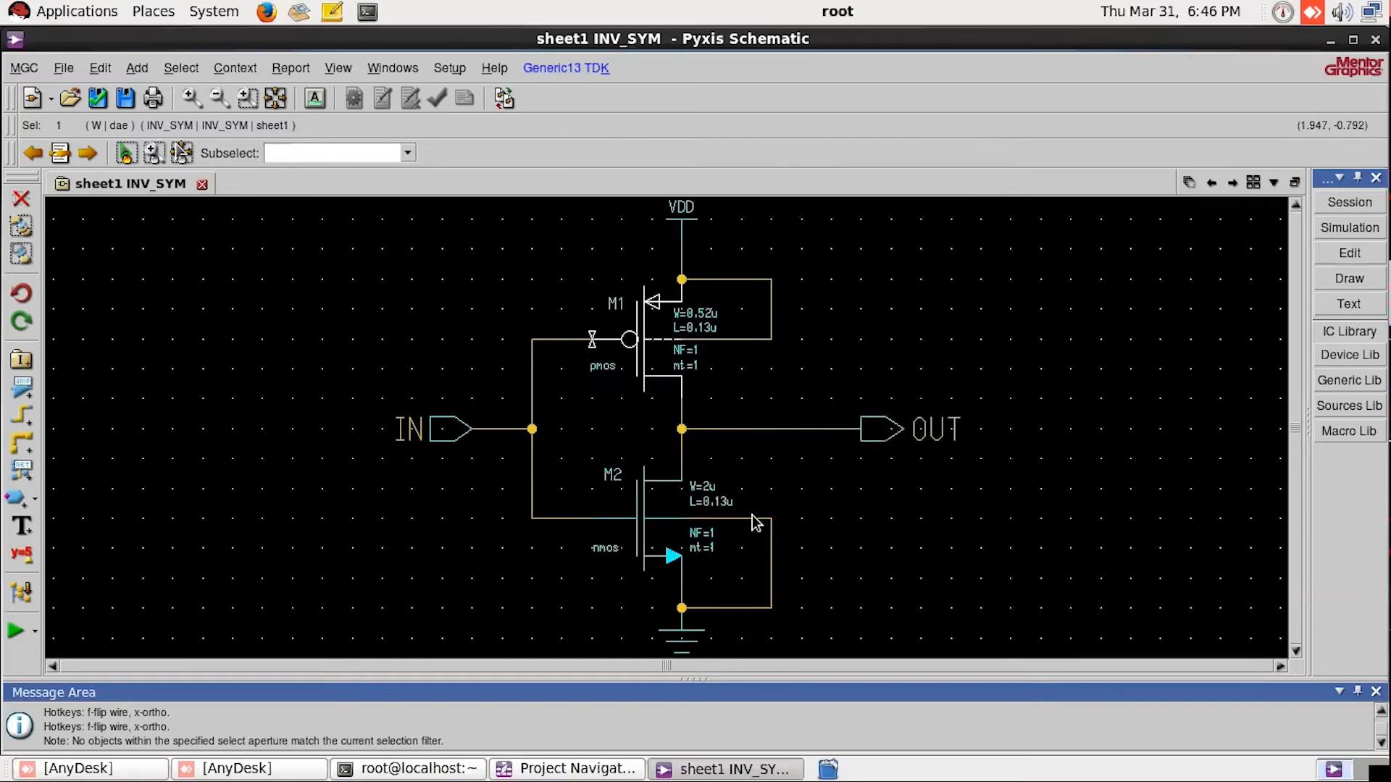
Step: Set the nmos transistor M2's width to 0.52u in its object properties
click(652, 530)
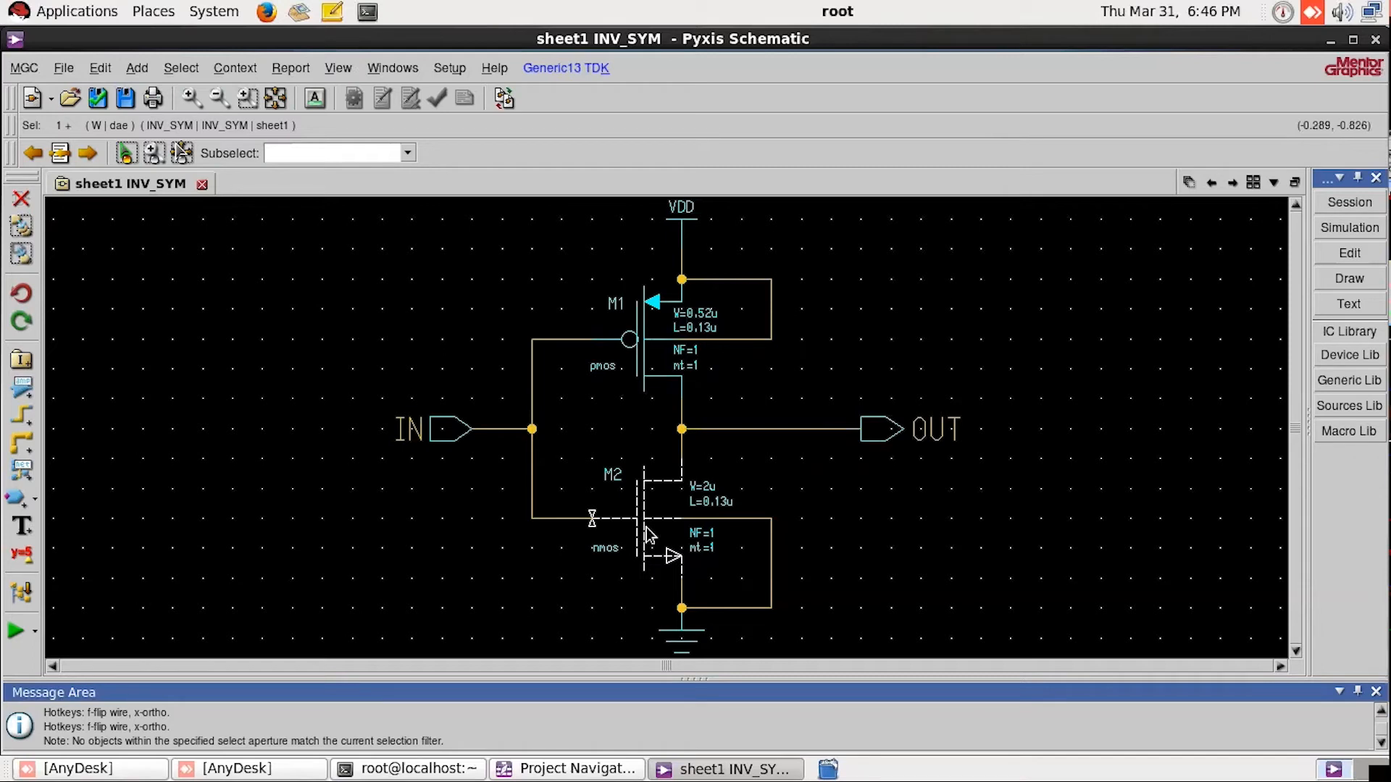
double_click(647, 535)
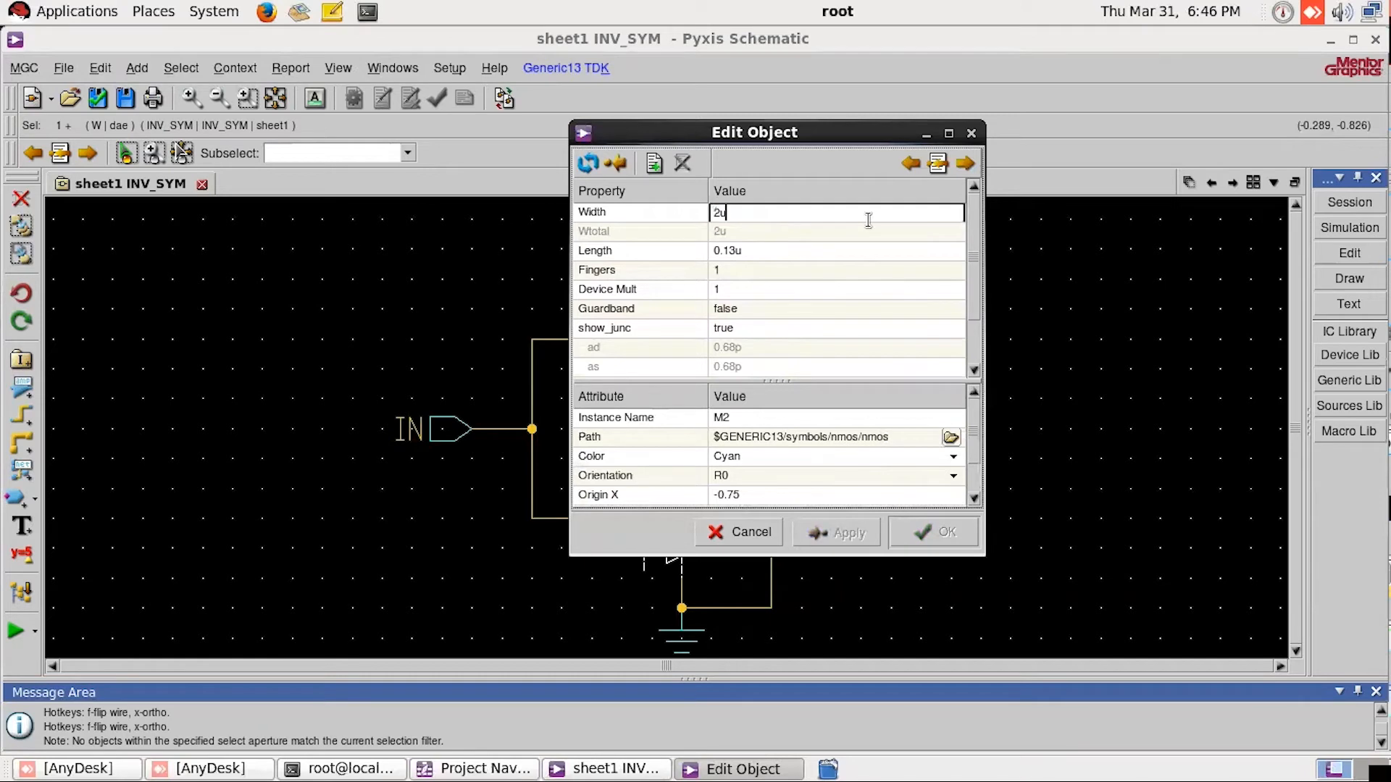
text(.5)
key(Return)
click(958, 529)
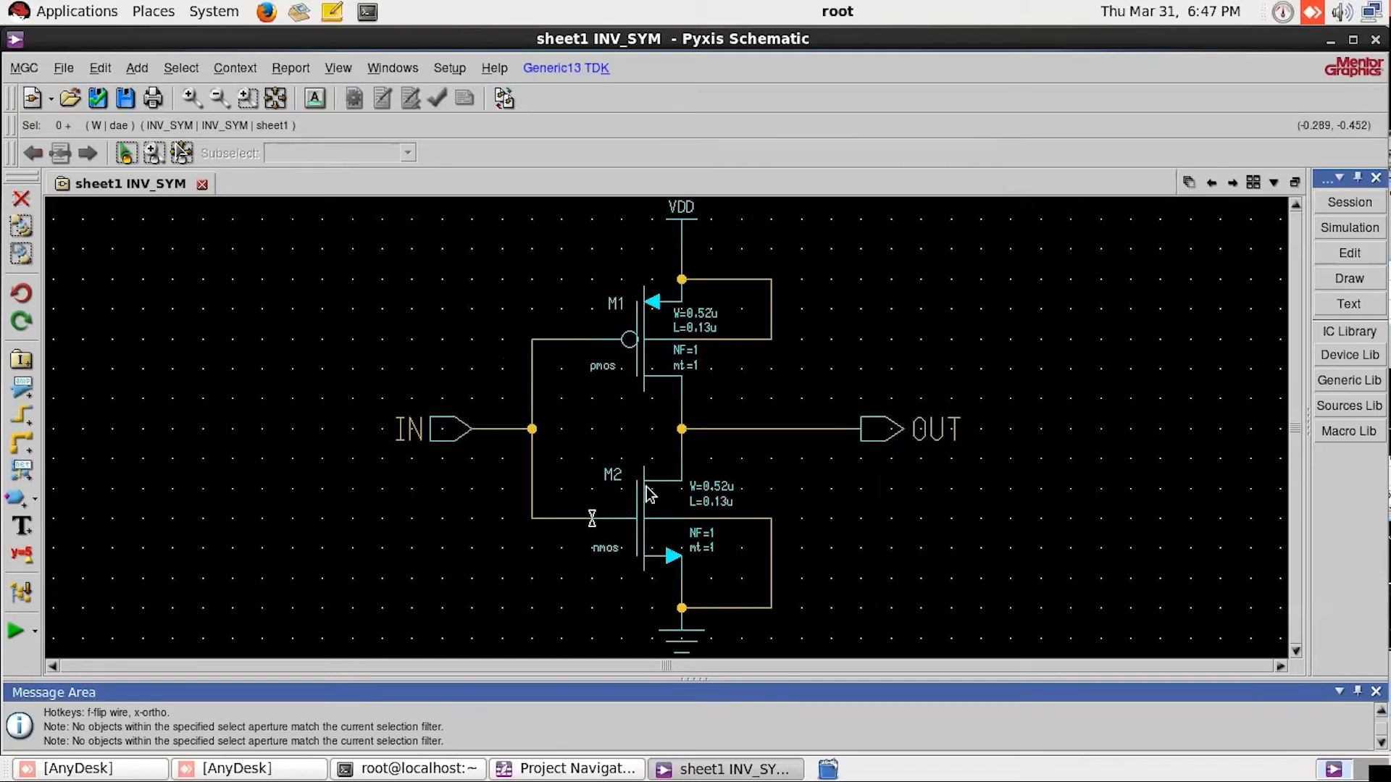
Step: Check and save the INV_SYM schematic, review the errors and warnings in the check report, and close the report
click(99, 102)
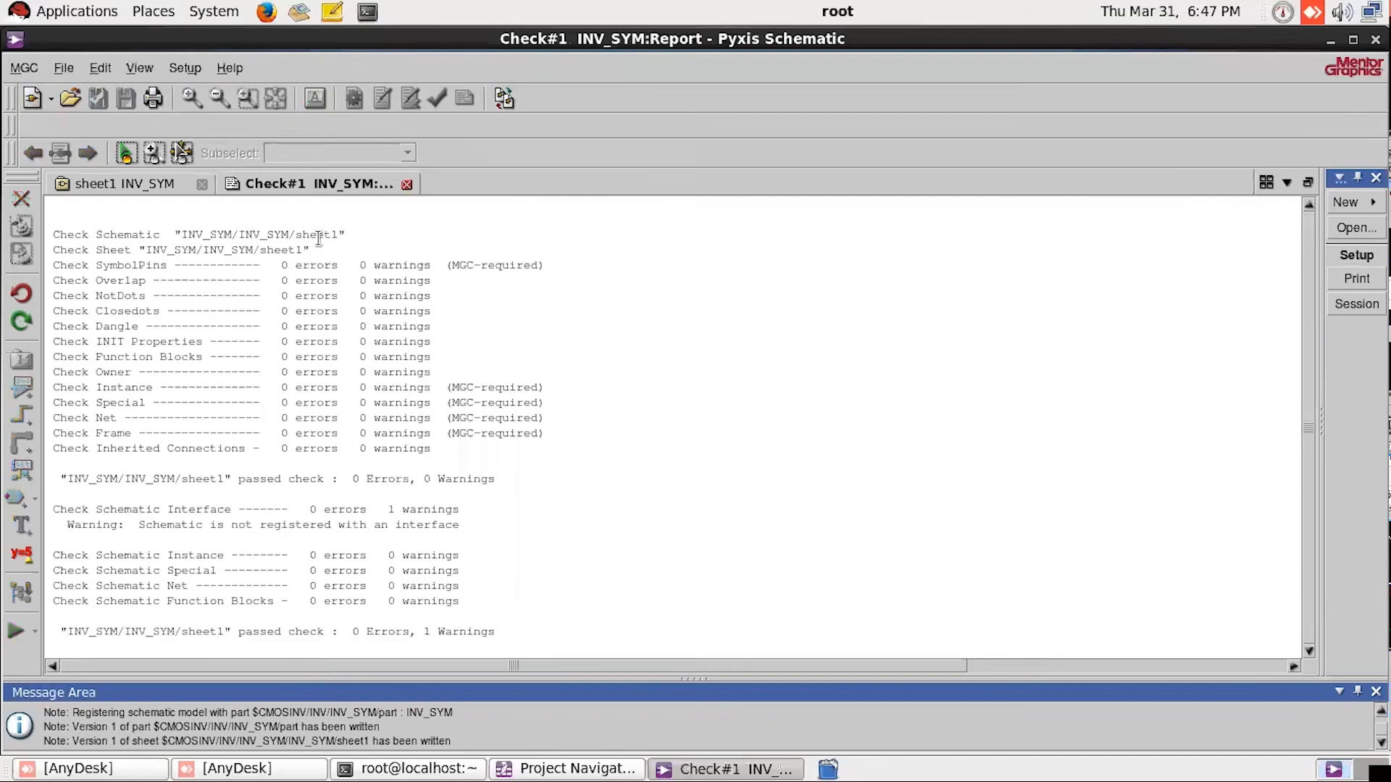
click(355, 268)
click(355, 630)
drag(355, 630, 426, 631)
click(497, 450)
click(407, 185)
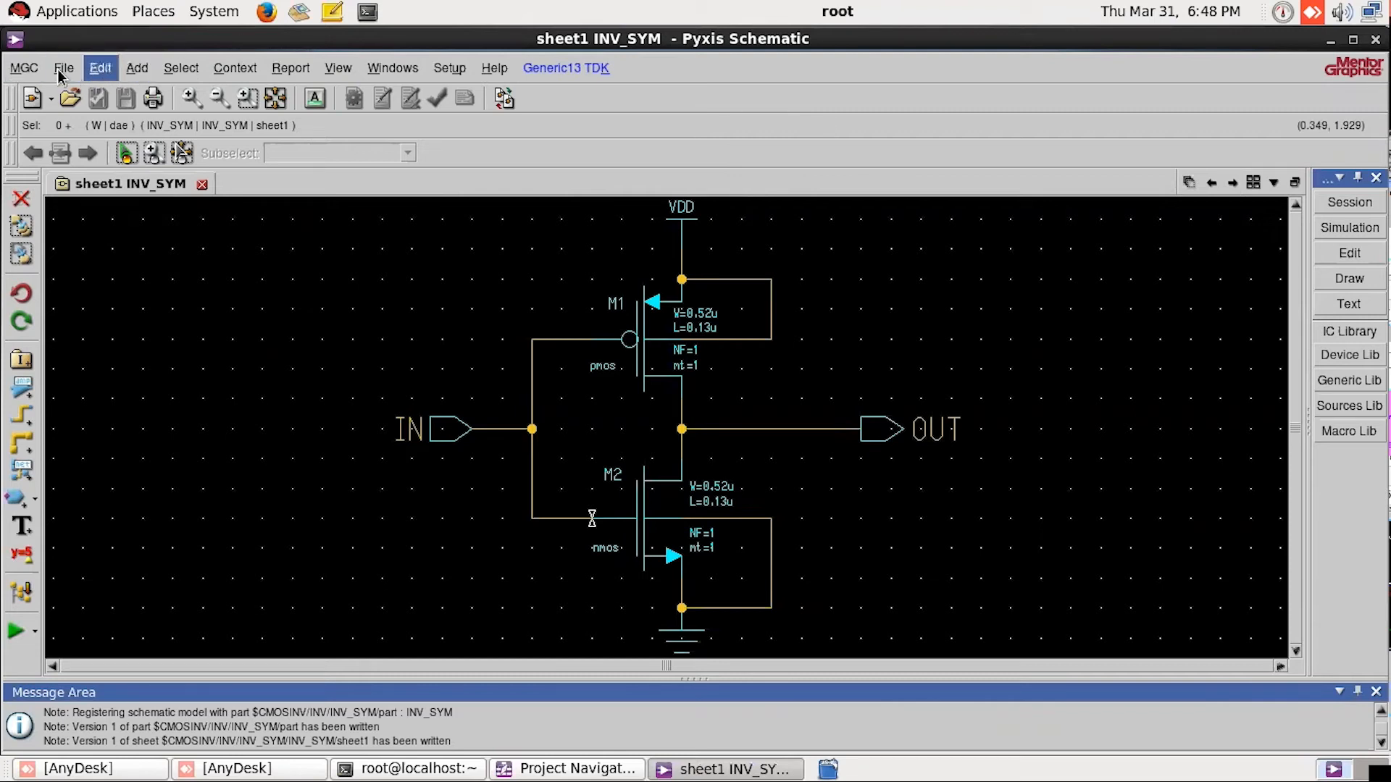
Step: Start generating a symbol from the INV_SYM schematic with the options to replace the existing symbol and activate it enabled
click(135, 69)
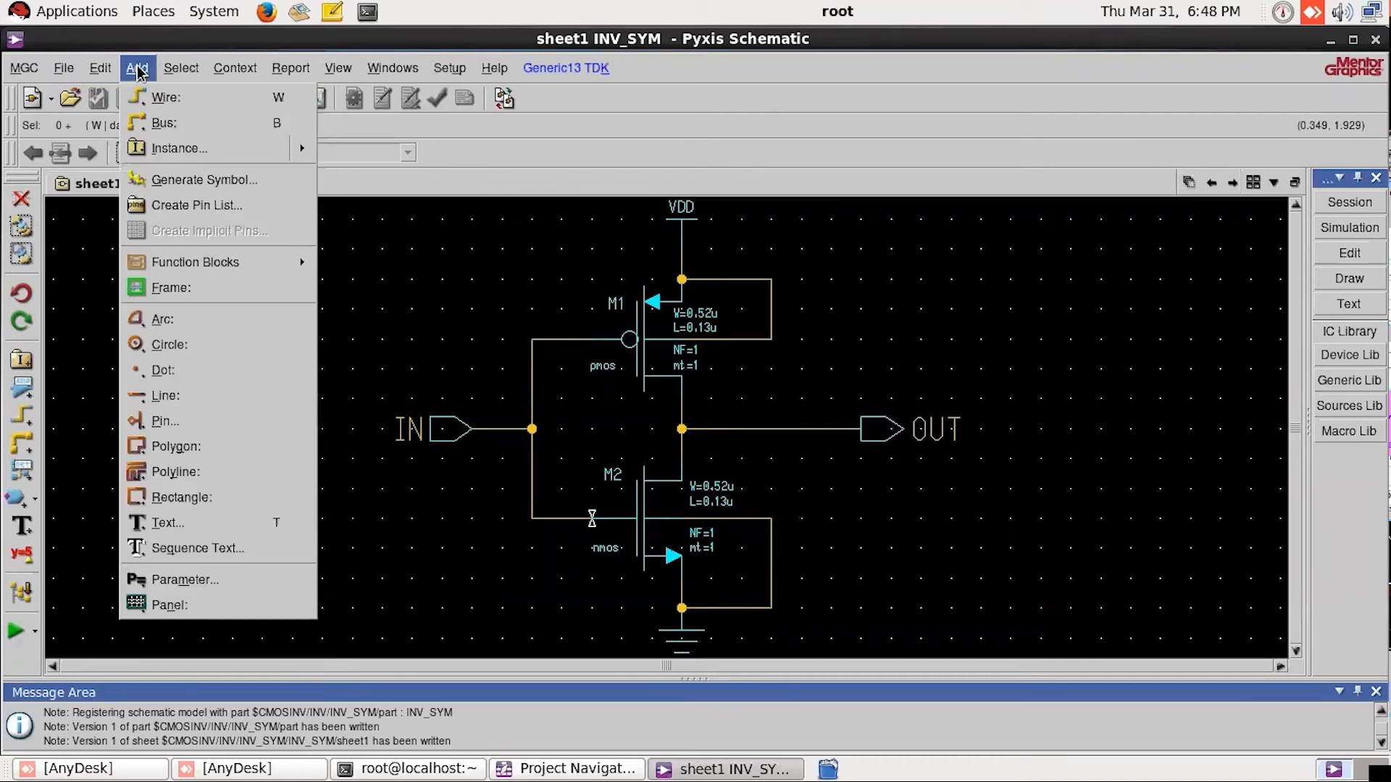
click(159, 181)
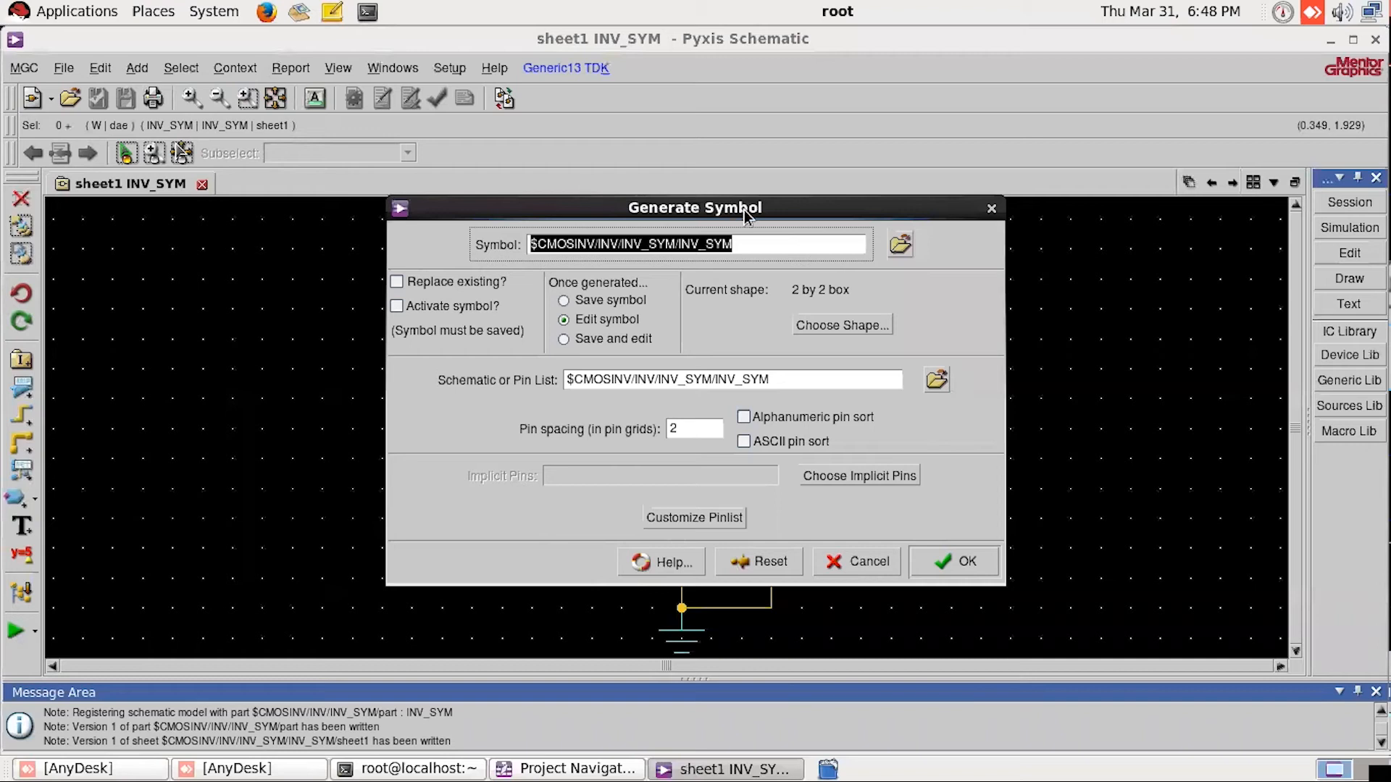
drag(816, 213, 803, 160)
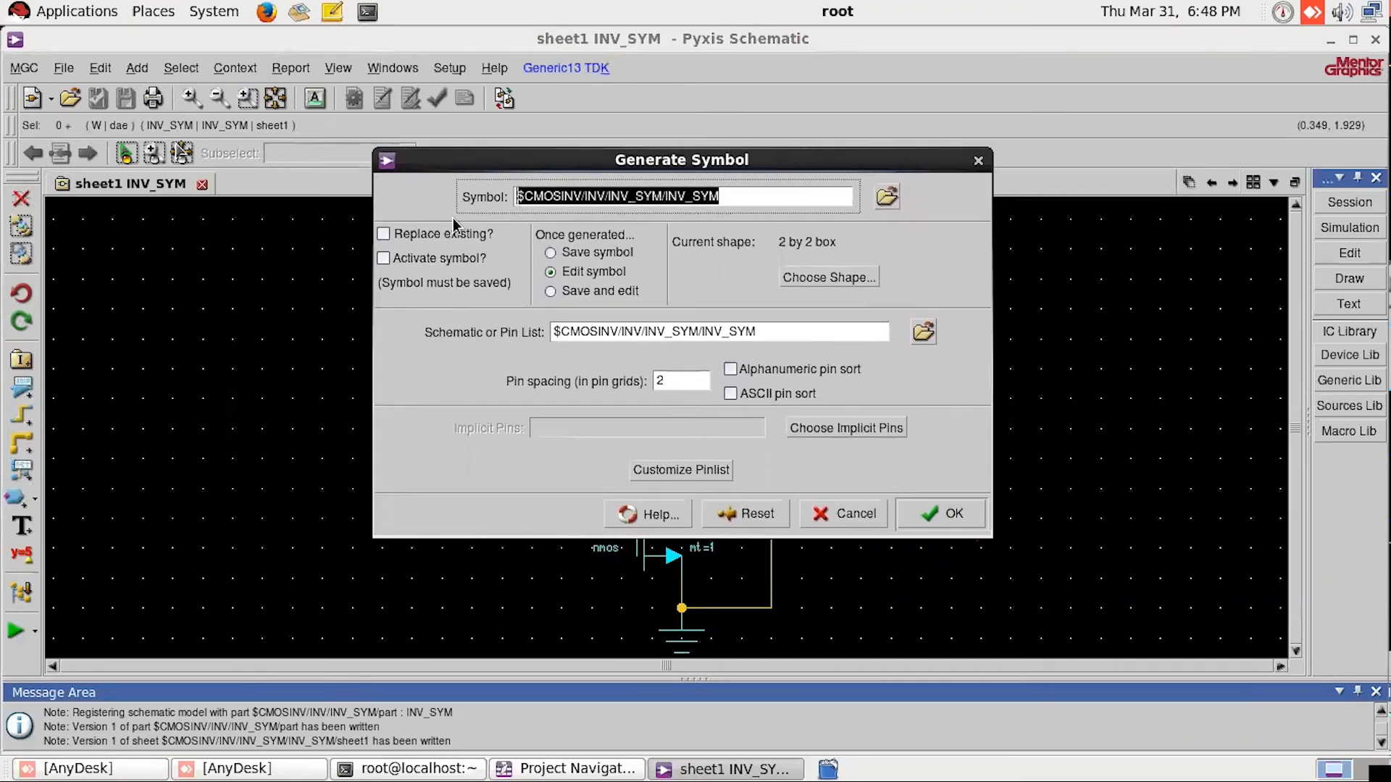
click(399, 245)
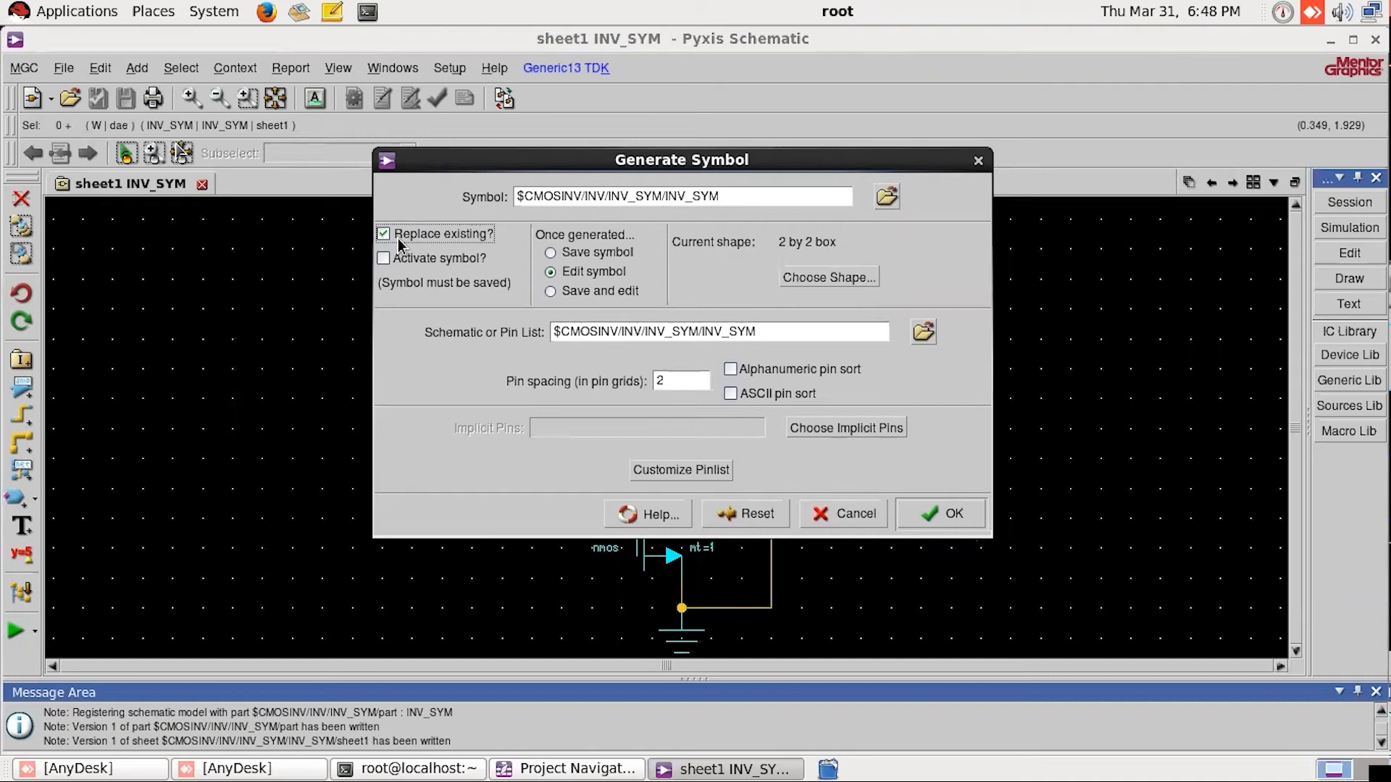
click(435, 265)
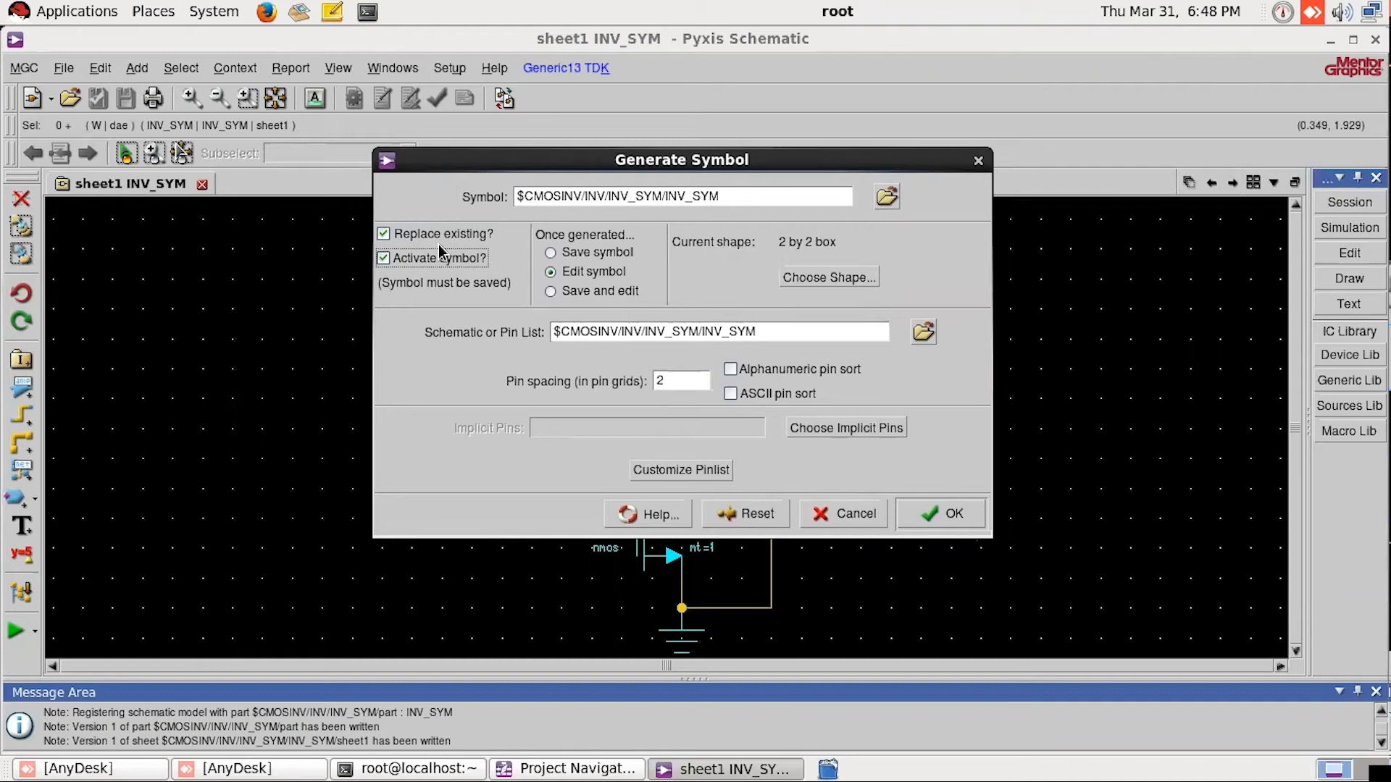
Step: Choose the Buffer shape with a minimum height of 2 and generate the symbol for editing
click(810, 277)
drag(656, 161, 620, 150)
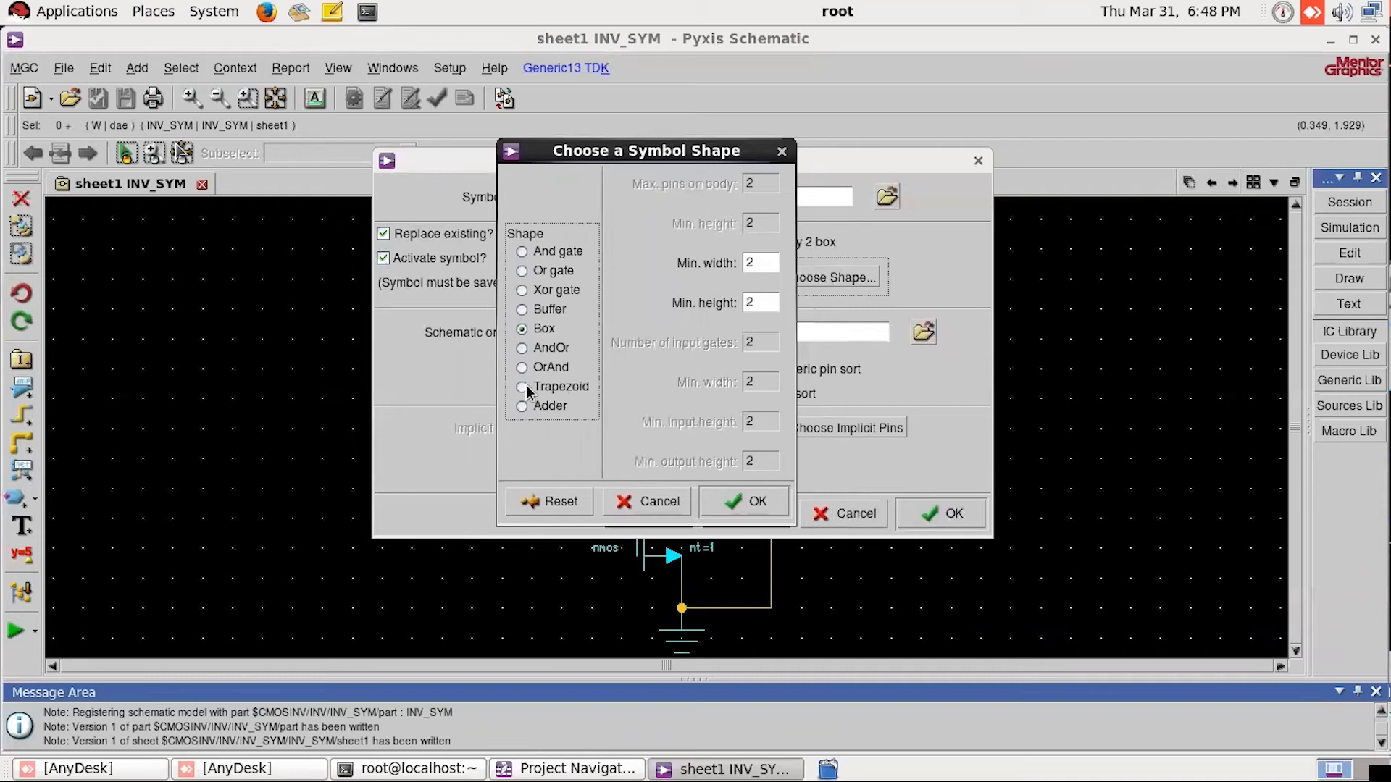
click(563, 253)
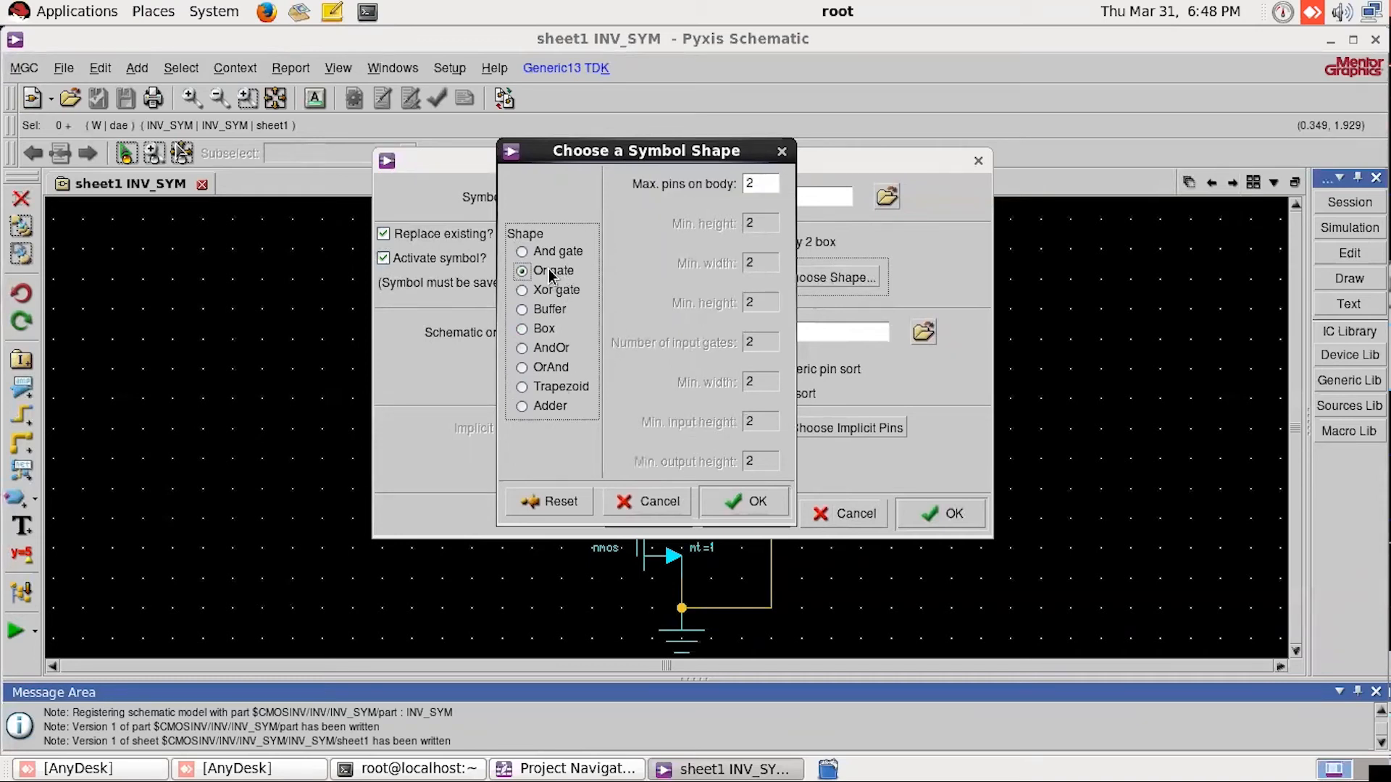
click(559, 291)
click(550, 311)
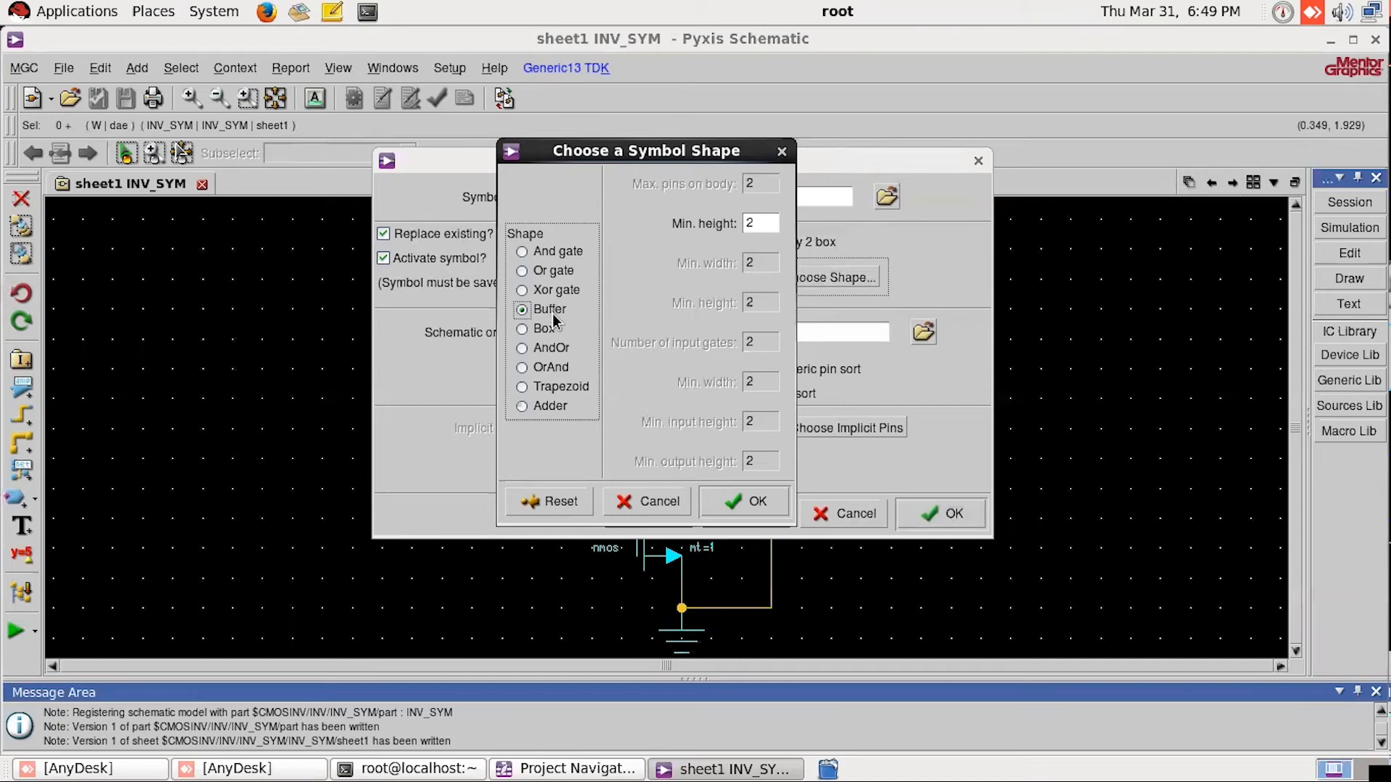
click(751, 500)
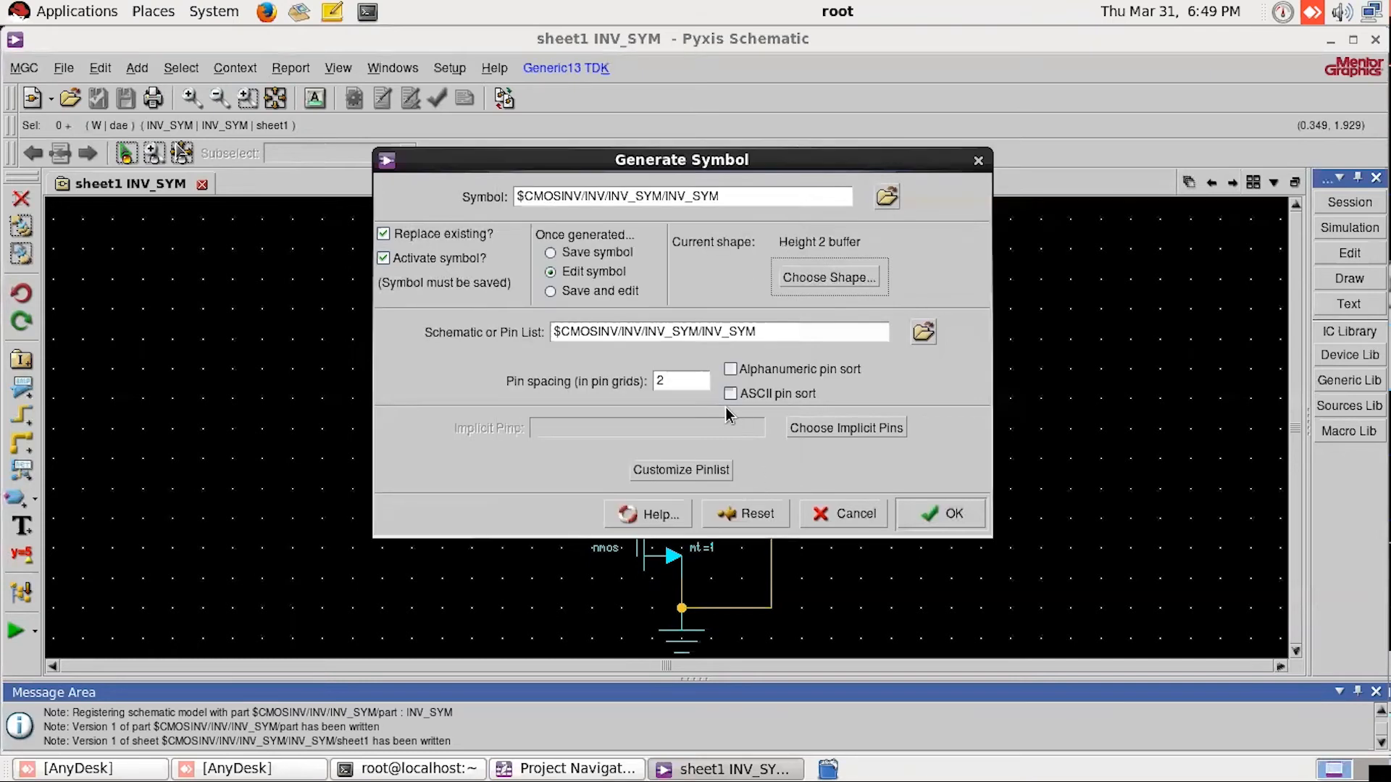
click(952, 516)
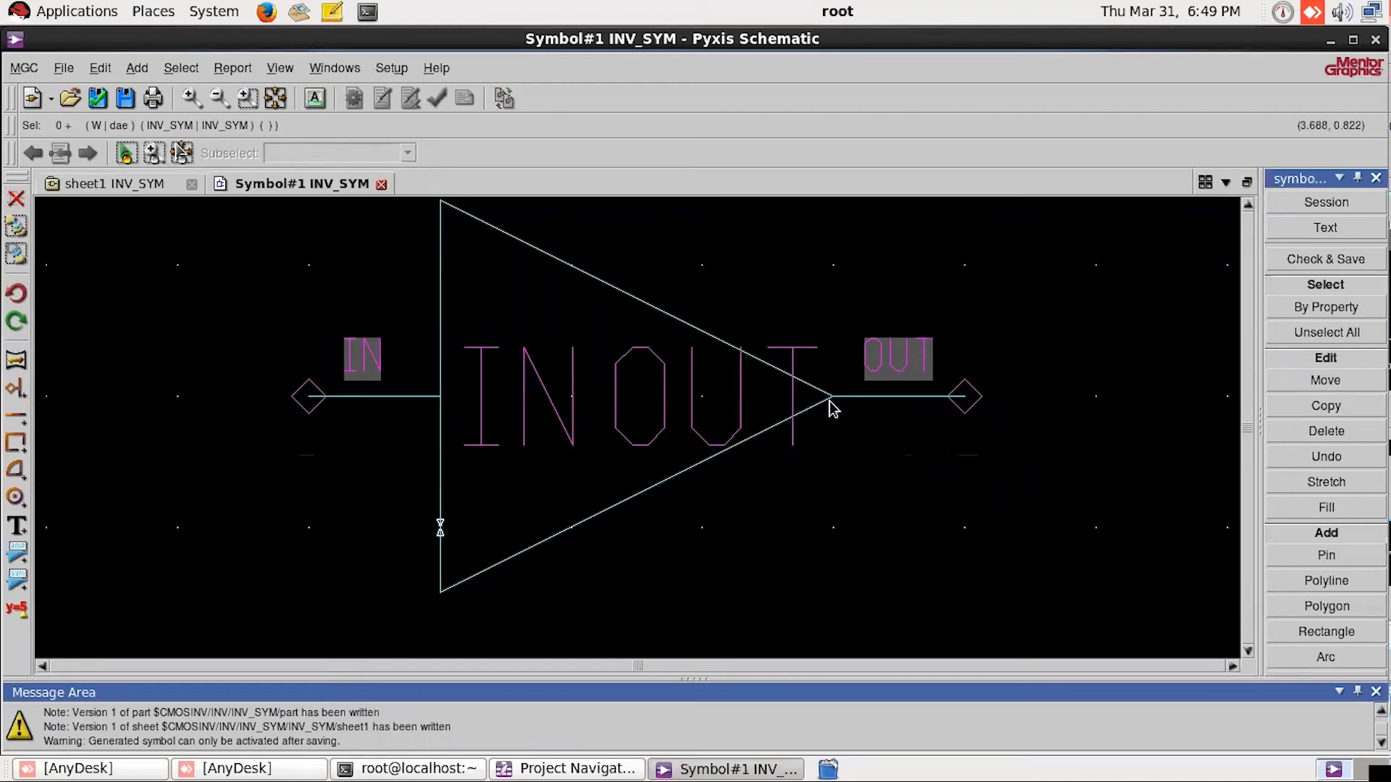
Step: Move the OUT pin and its line one grid unit away from the triangle's tip and deselect them
click(1034, 441)
drag(1032, 458, 1043, 406)
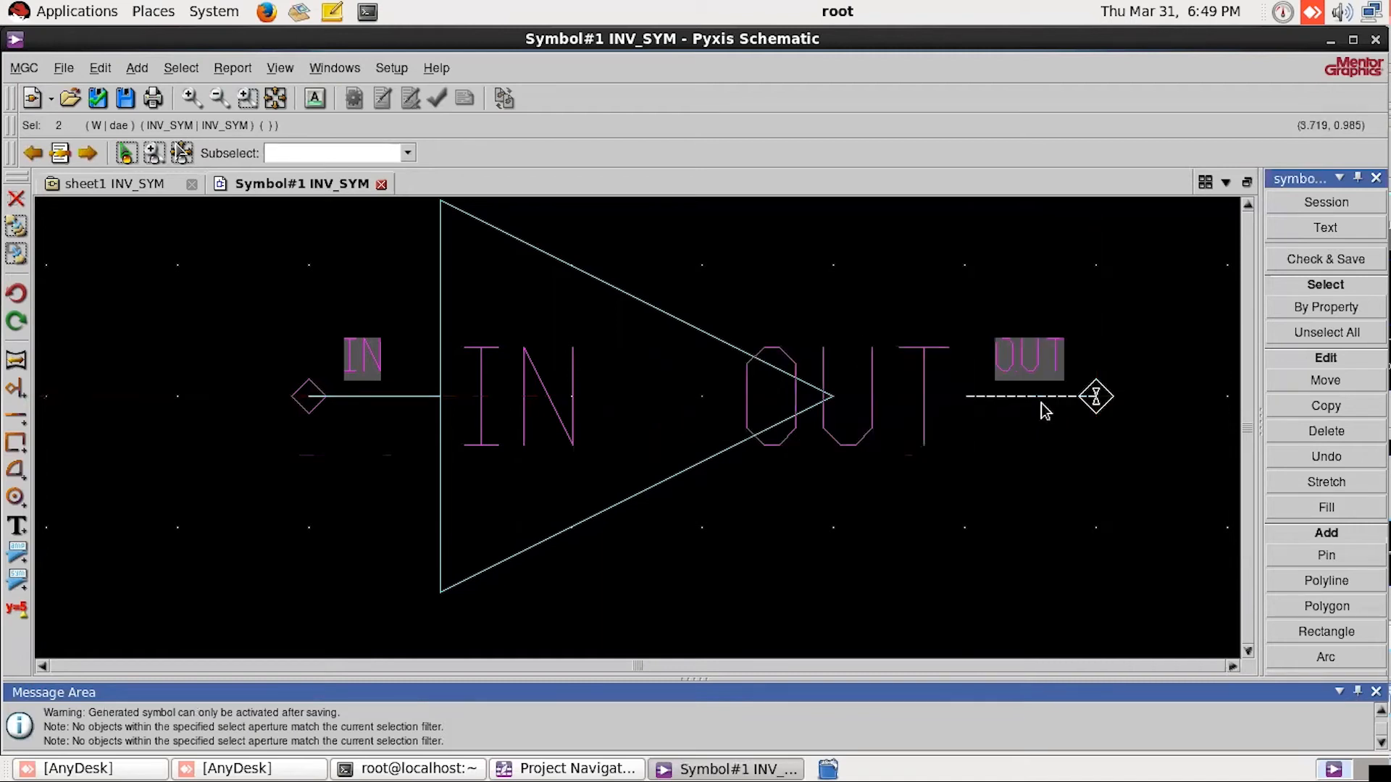
click(1108, 462)
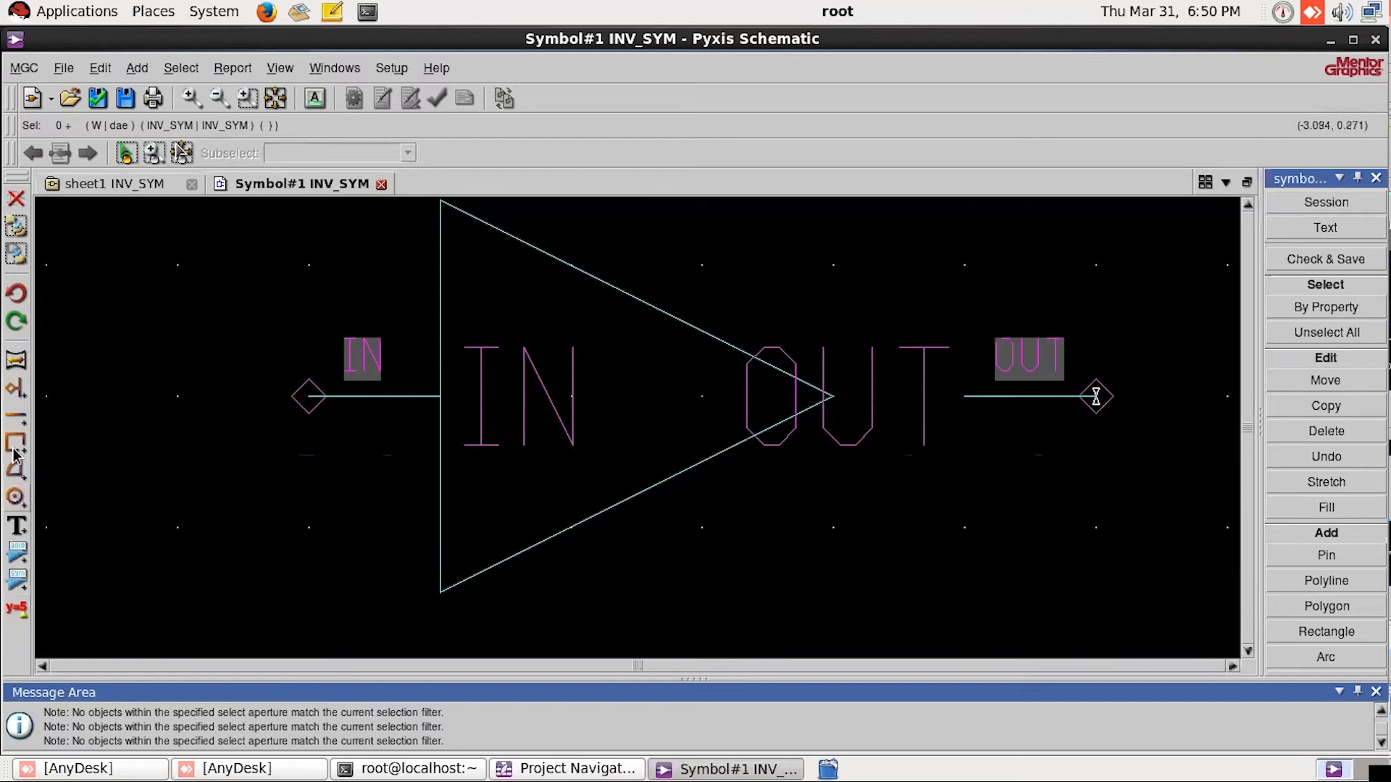
Step: Add an inversion circle of about 0.5 radius centred at (3.5, 1.0), filling the gap between the triangle's tip and the OUT pin line
click(18, 500)
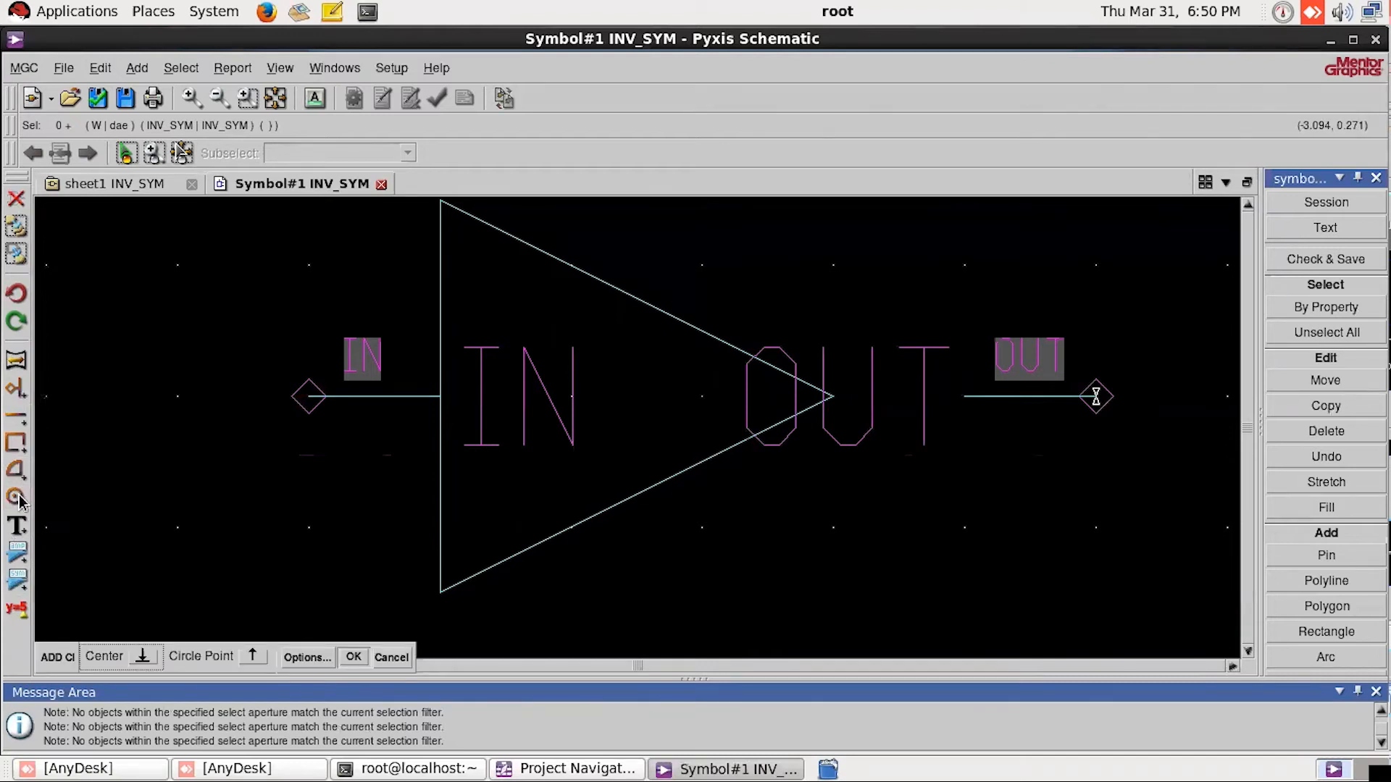
click(890, 397)
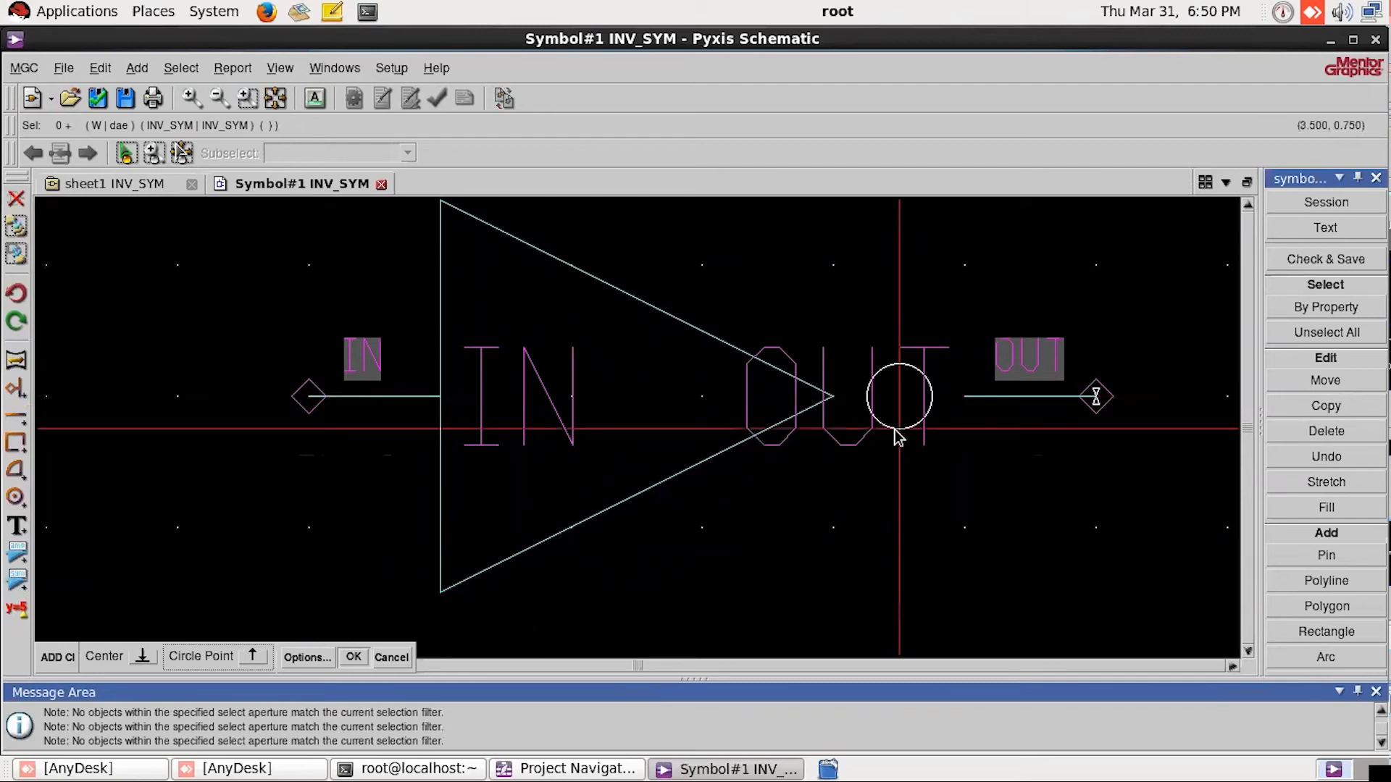
click(901, 458)
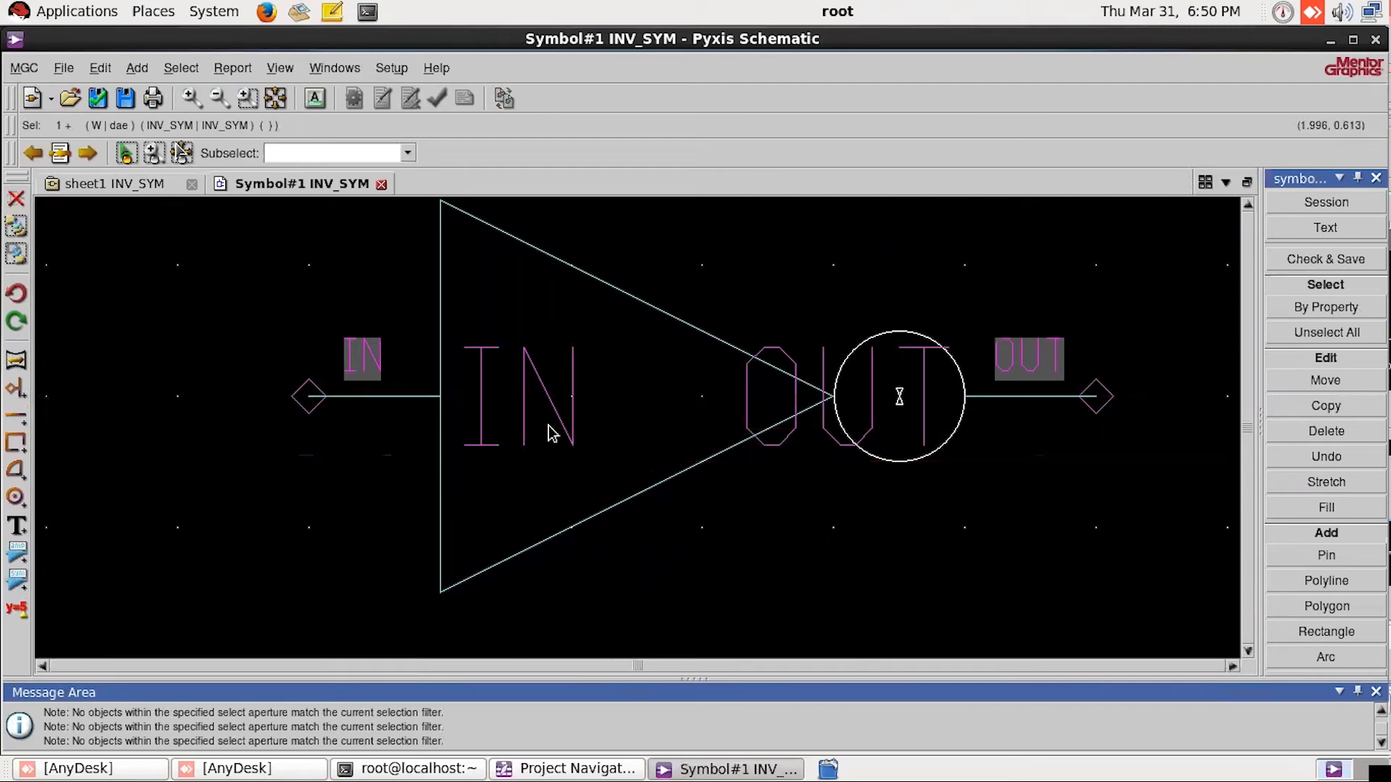
click(300, 482)
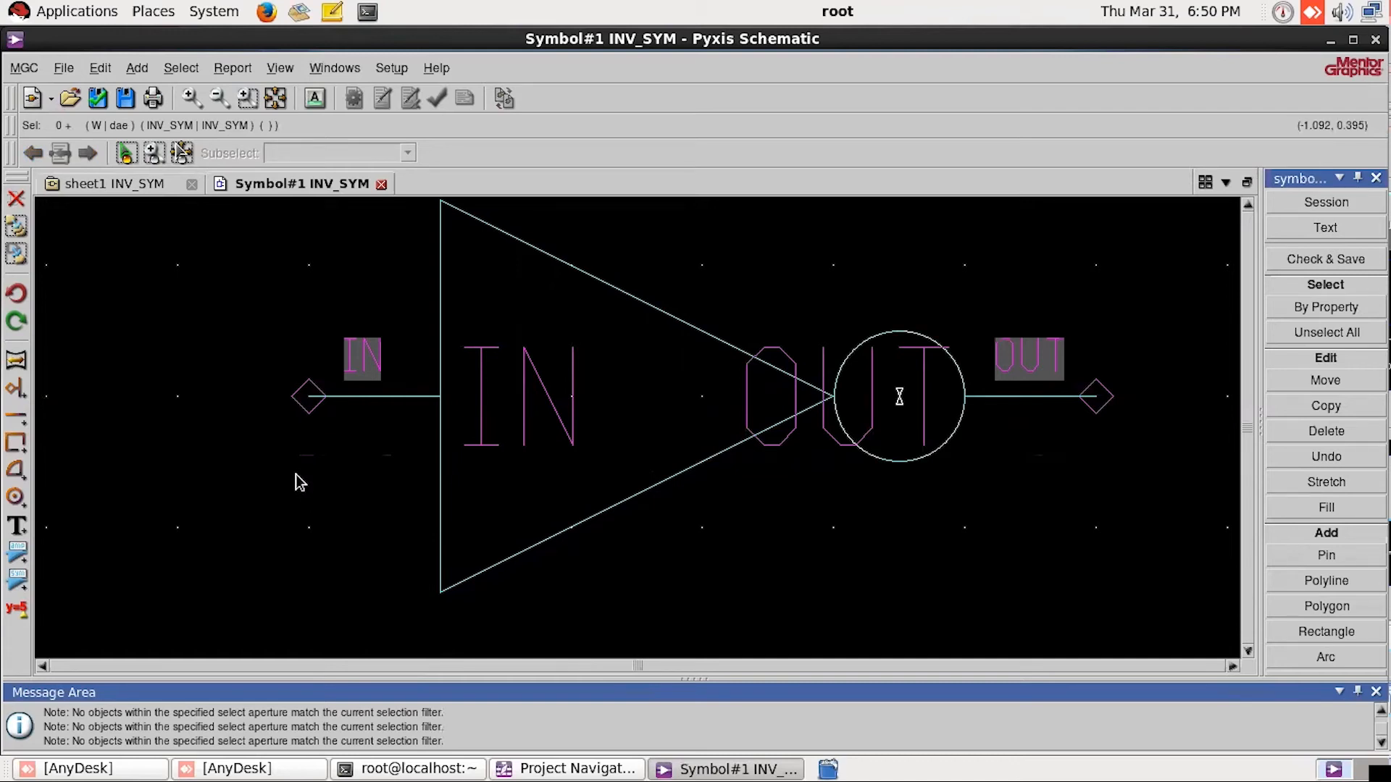
Step: Check and save the inverter symbol, and close the check report and the symbol
click(99, 99)
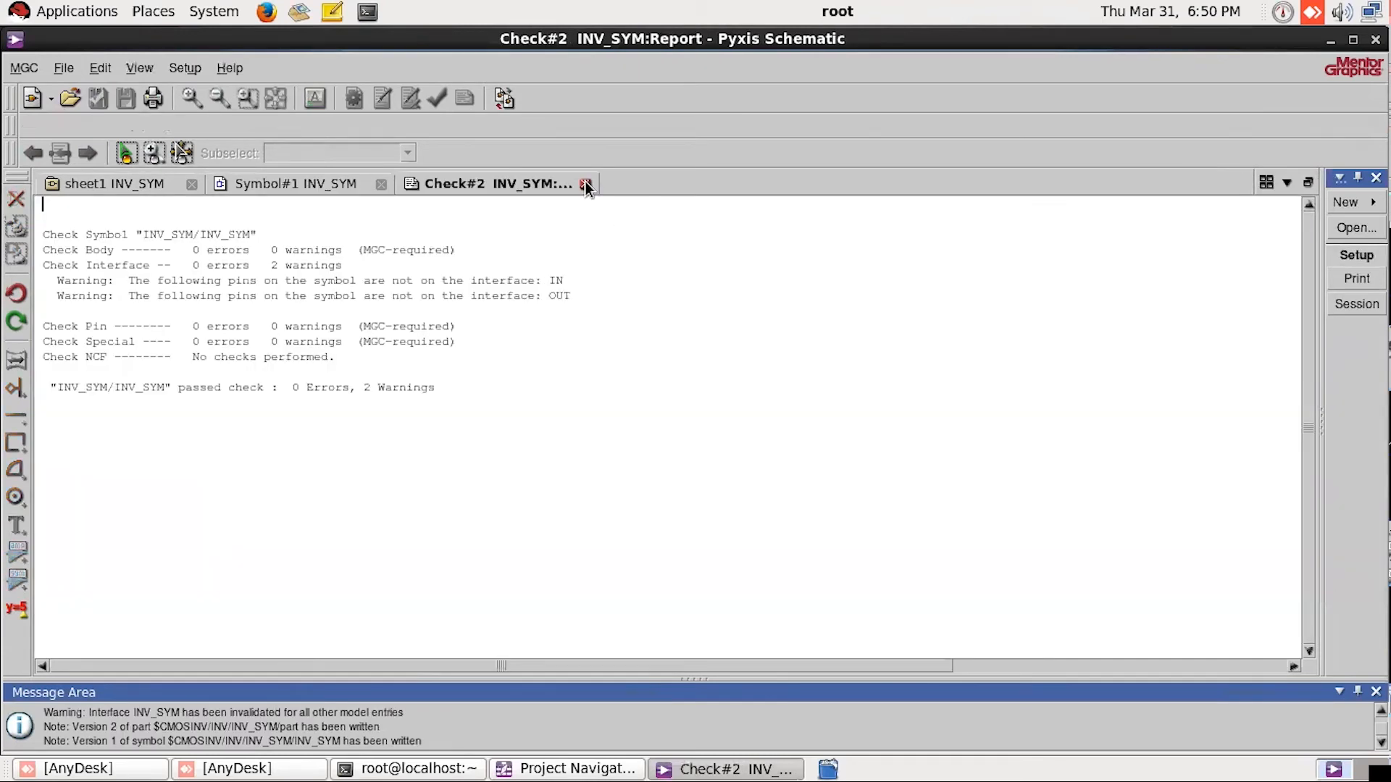
click(586, 185)
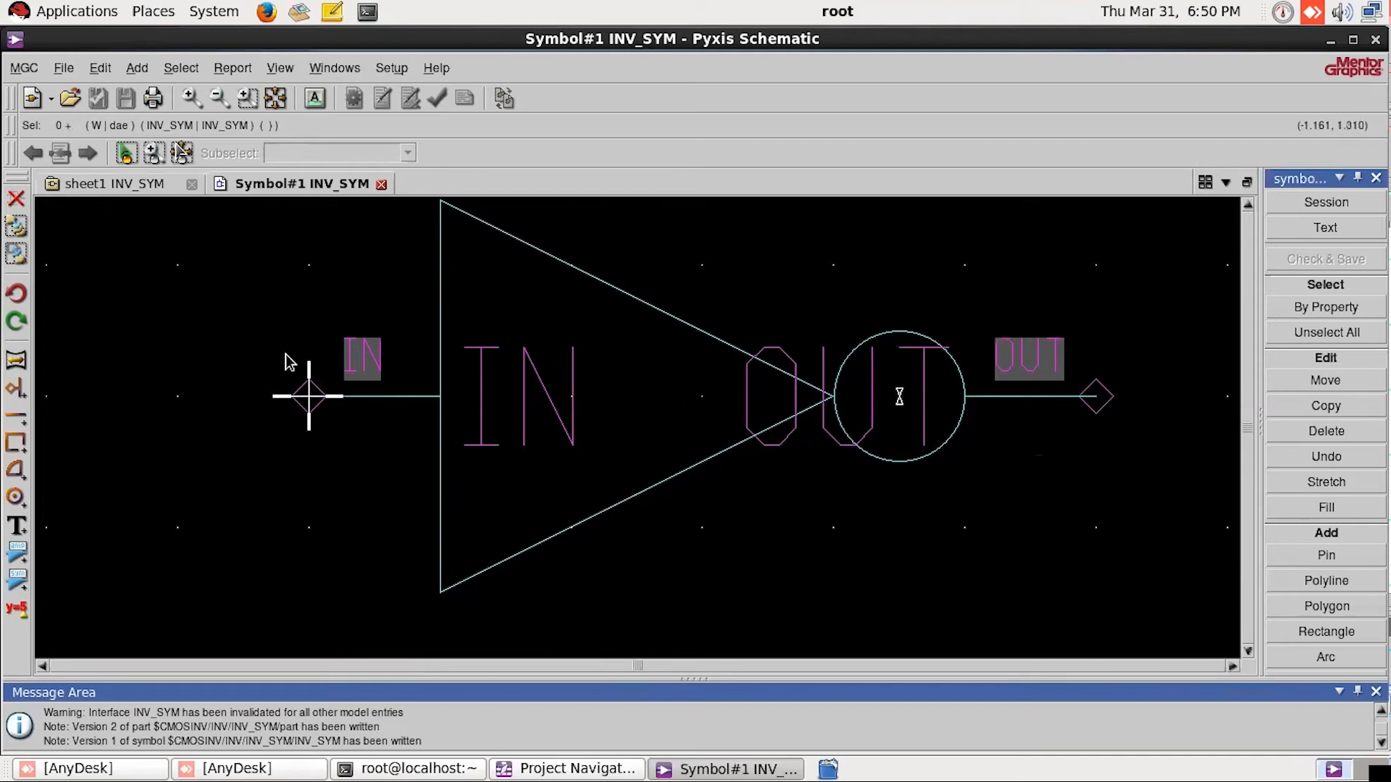
click(380, 185)
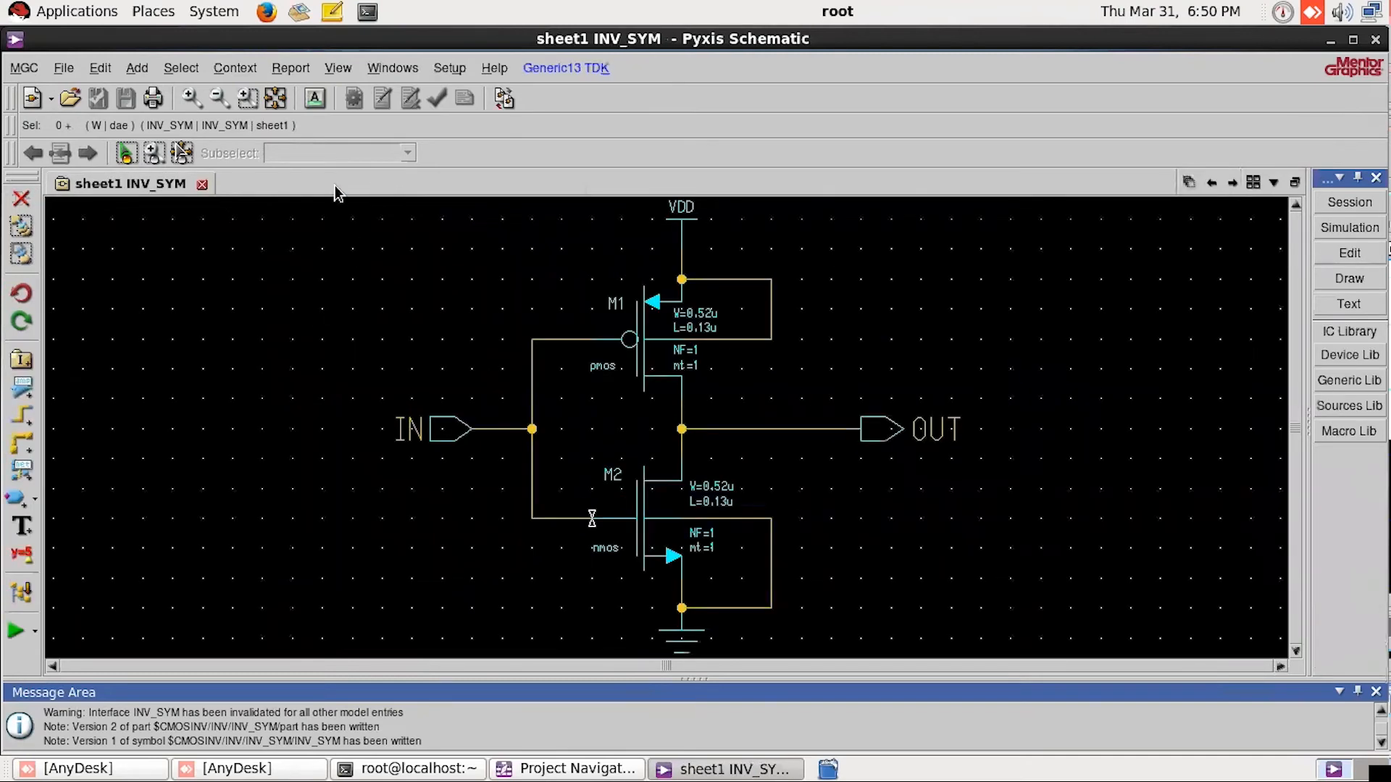
Step: Close the INV_SYM schematic and Pyxis Schematic, and select the cmosinv project in Pyxis Project Manager
click(203, 185)
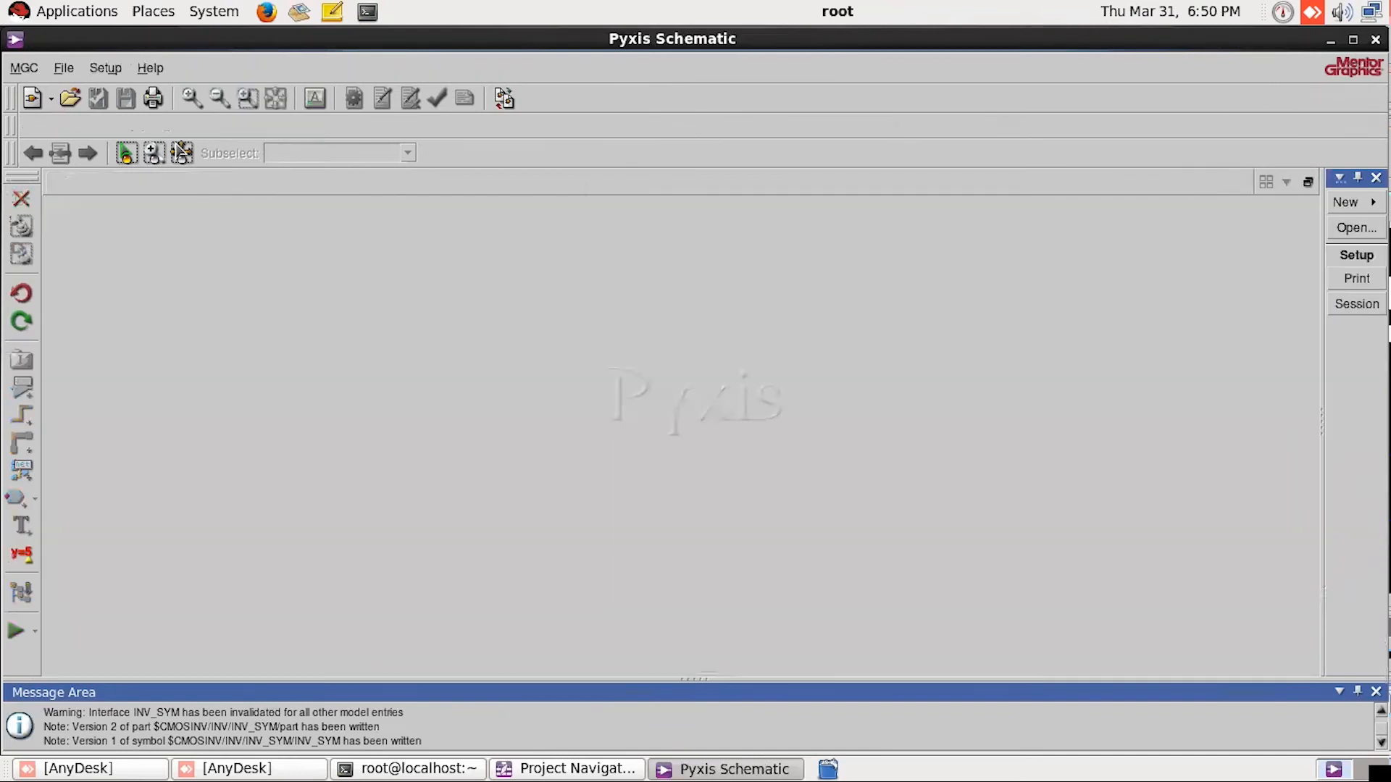
click(1376, 39)
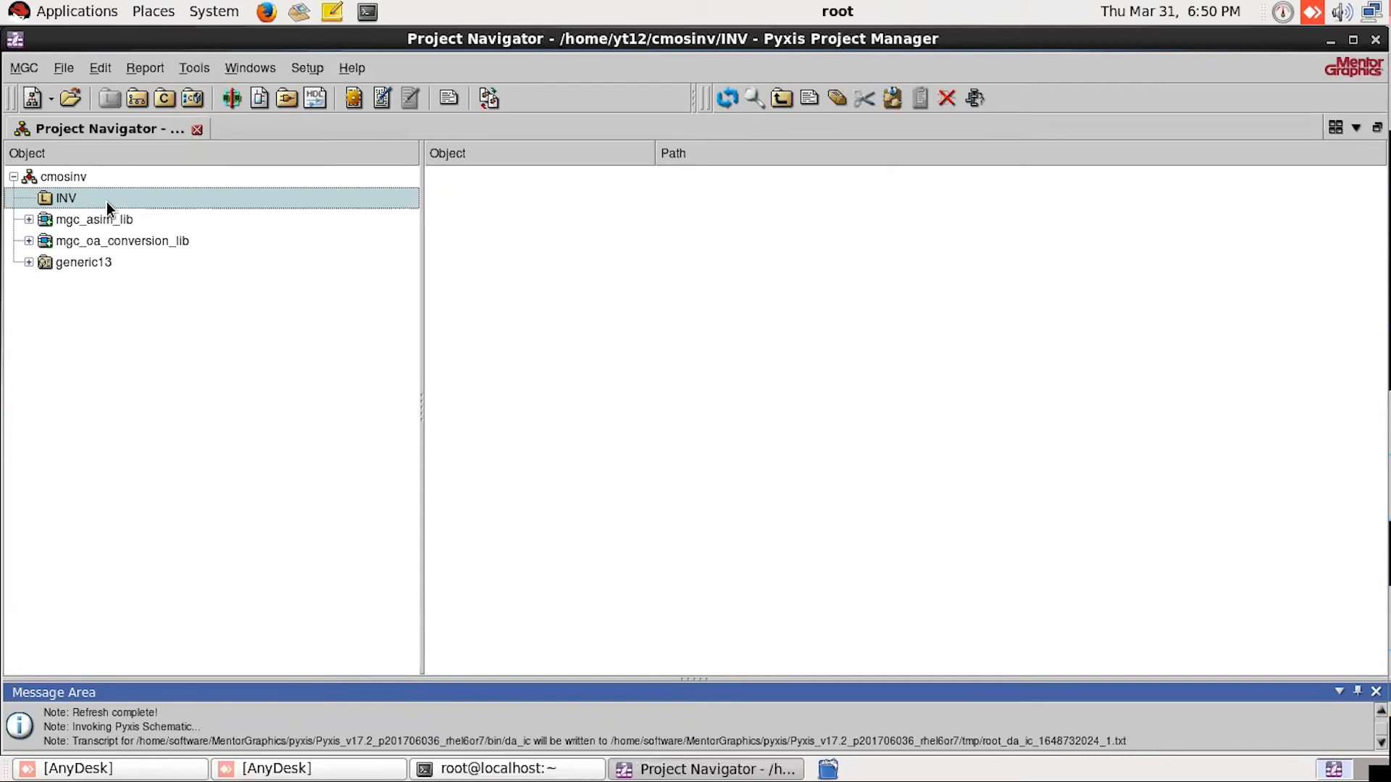
click(62, 178)
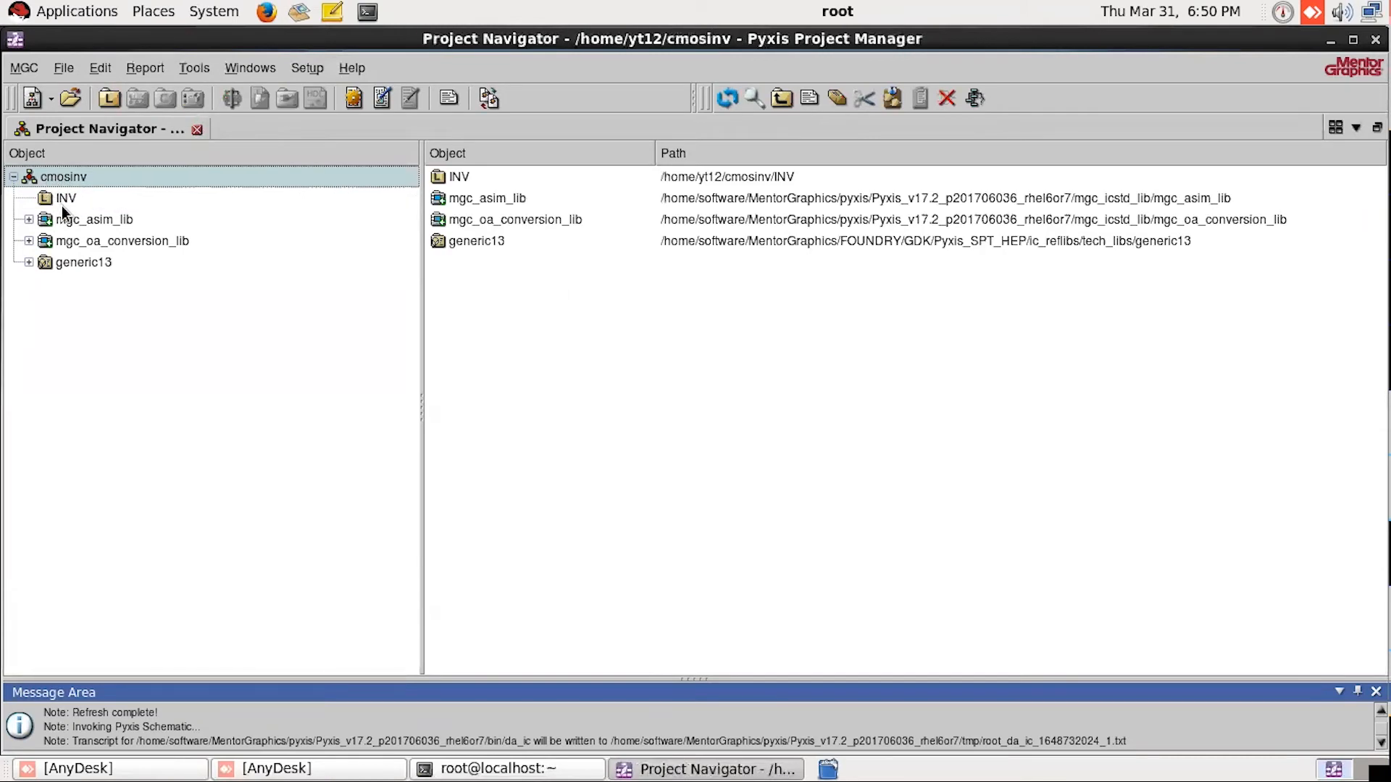
Step: Open the schematic view of the INV_SYM cell in the INV library for review, and minimize its window
click(63, 208)
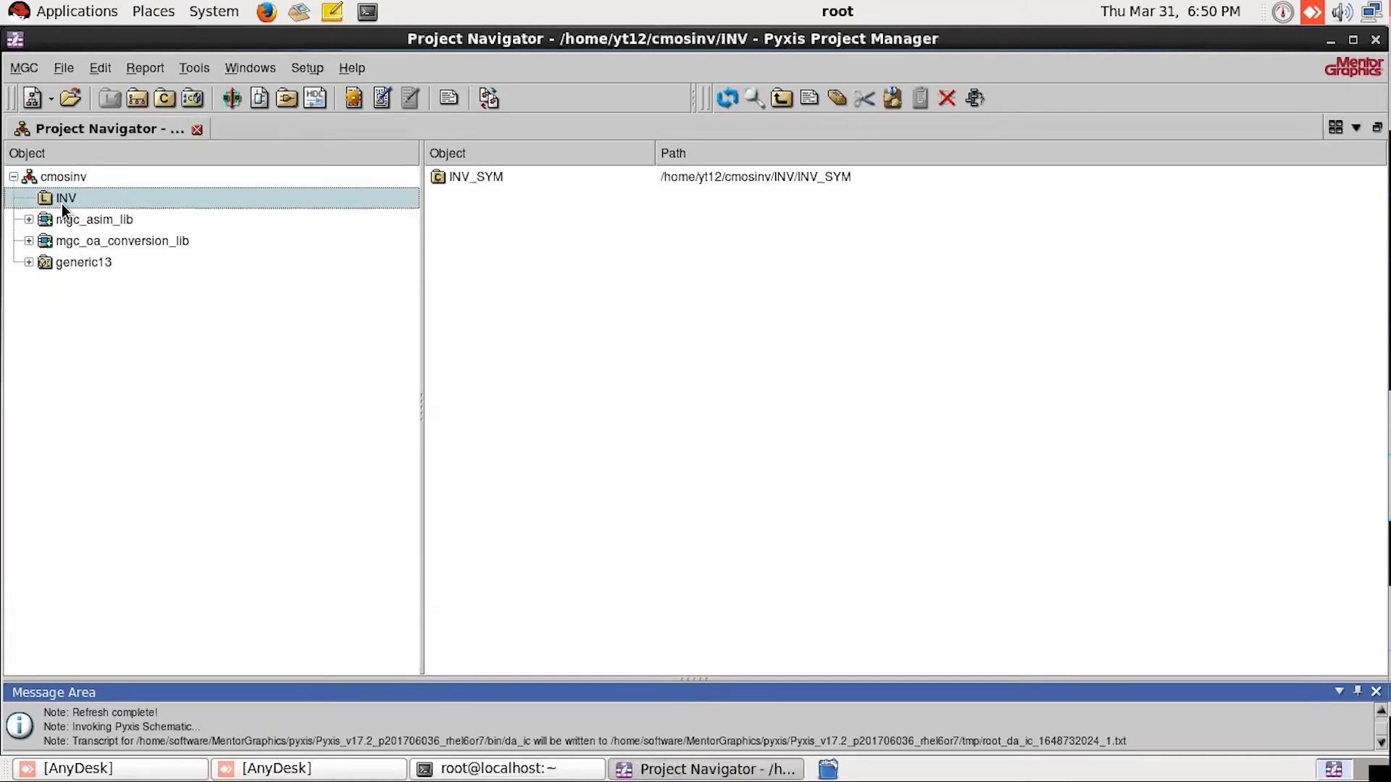
double_click(488, 181)
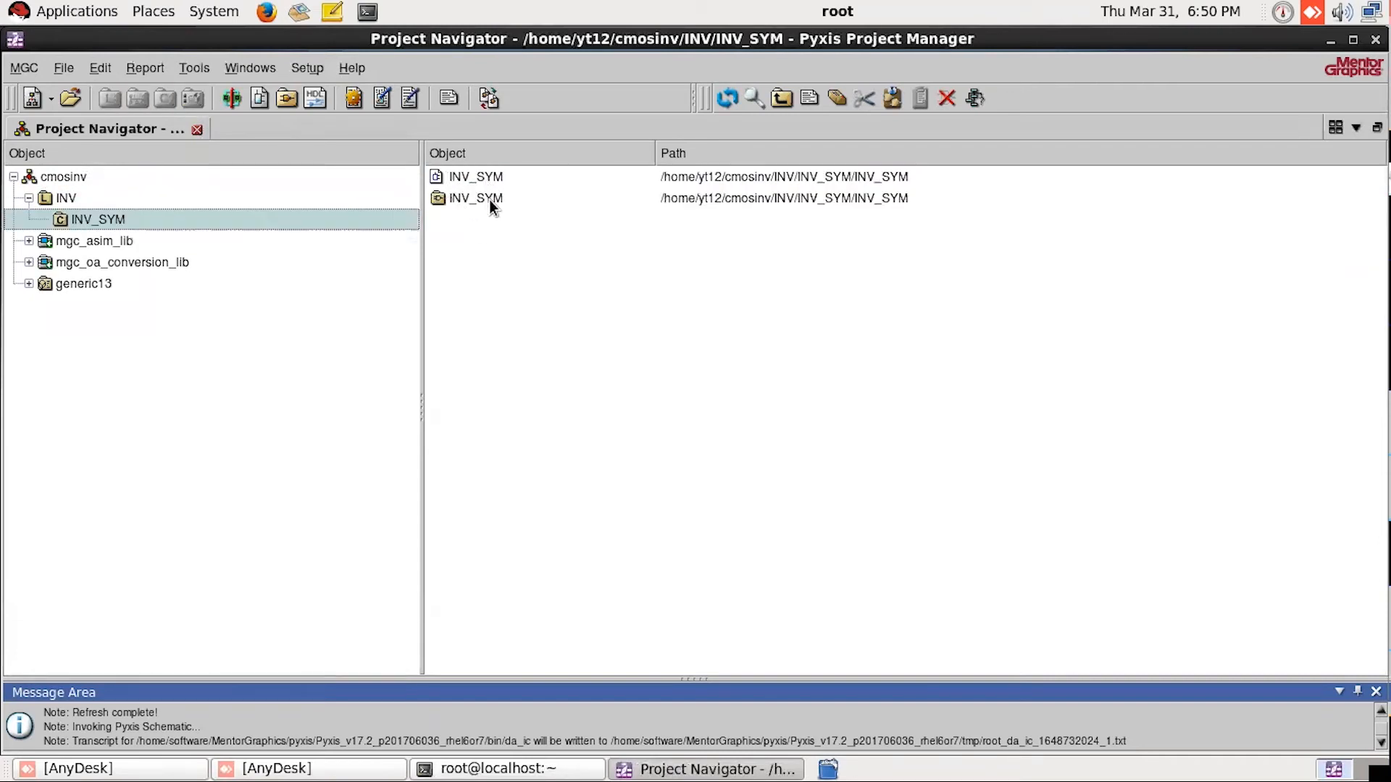
click(488, 200)
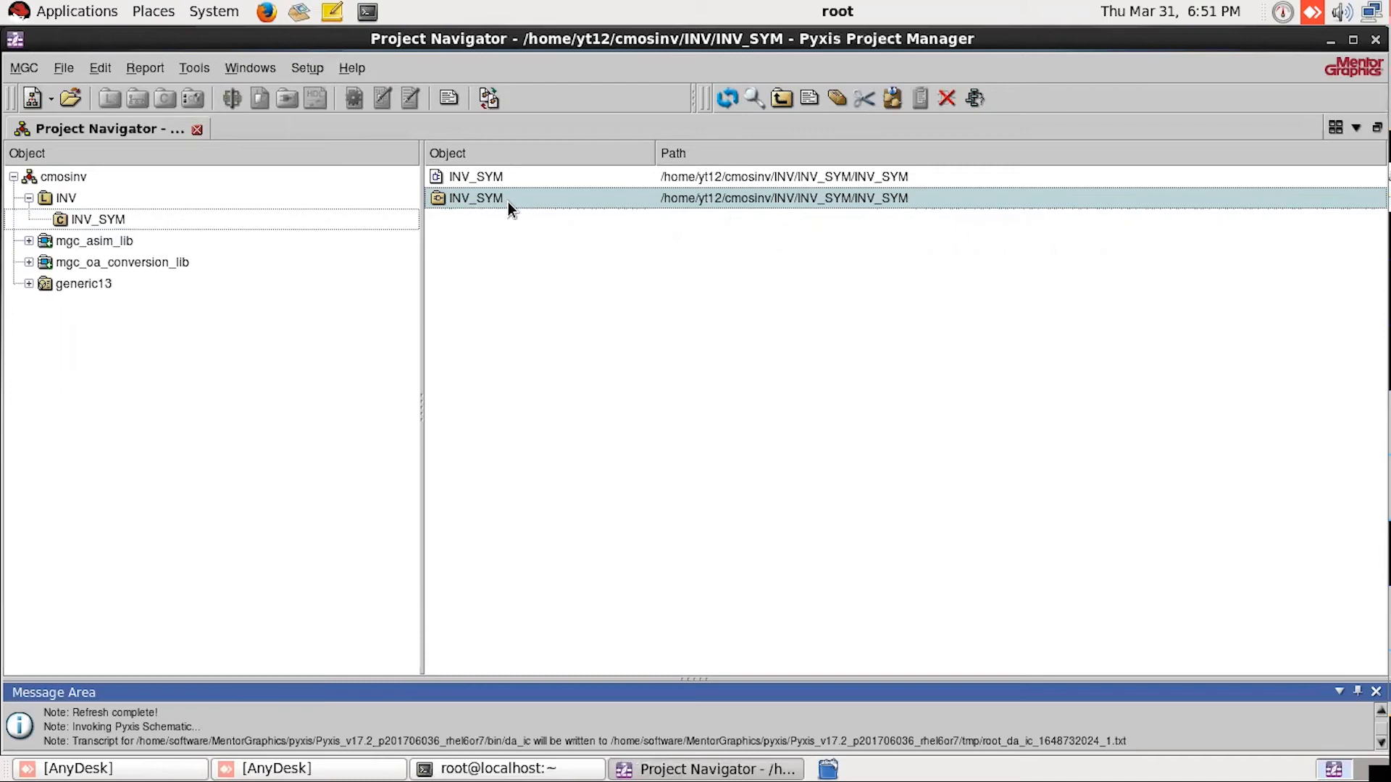
click(481, 177)
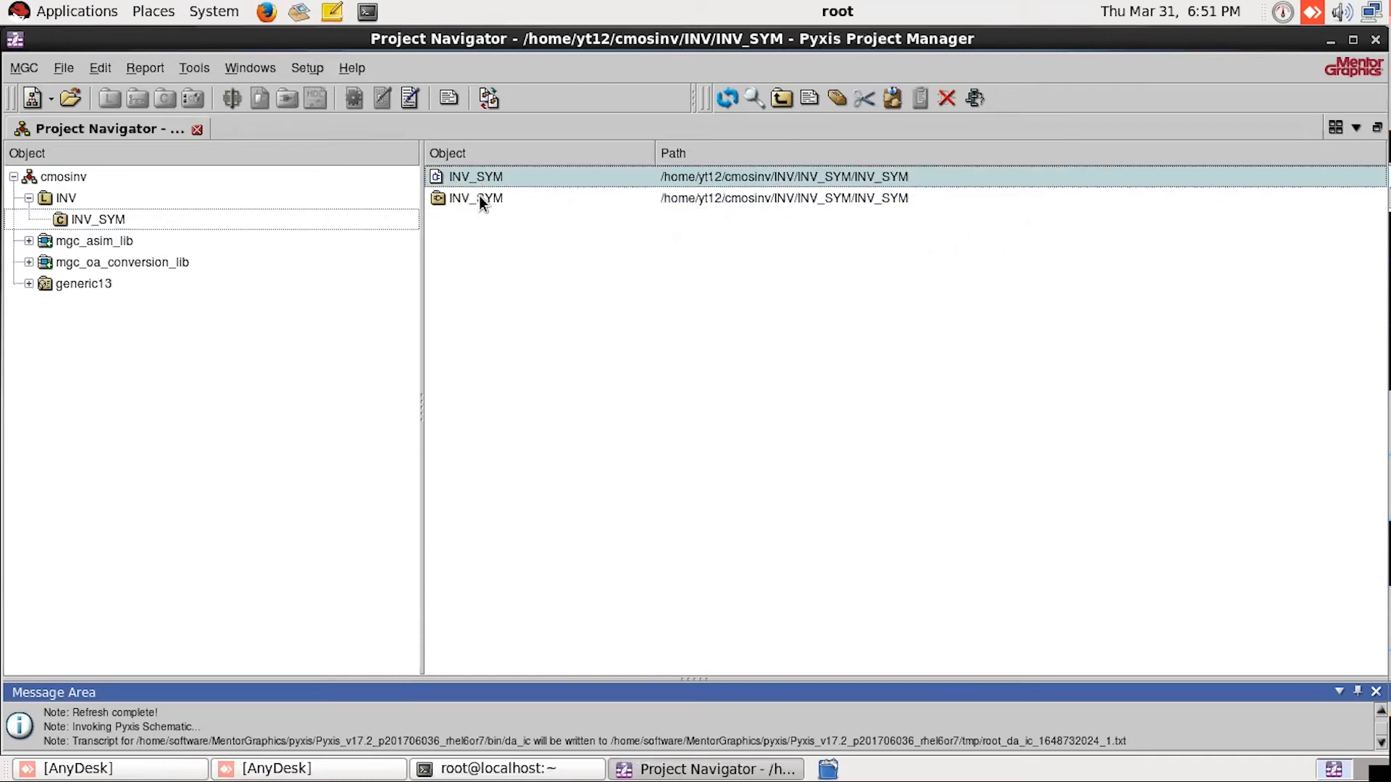
double_click(480, 199)
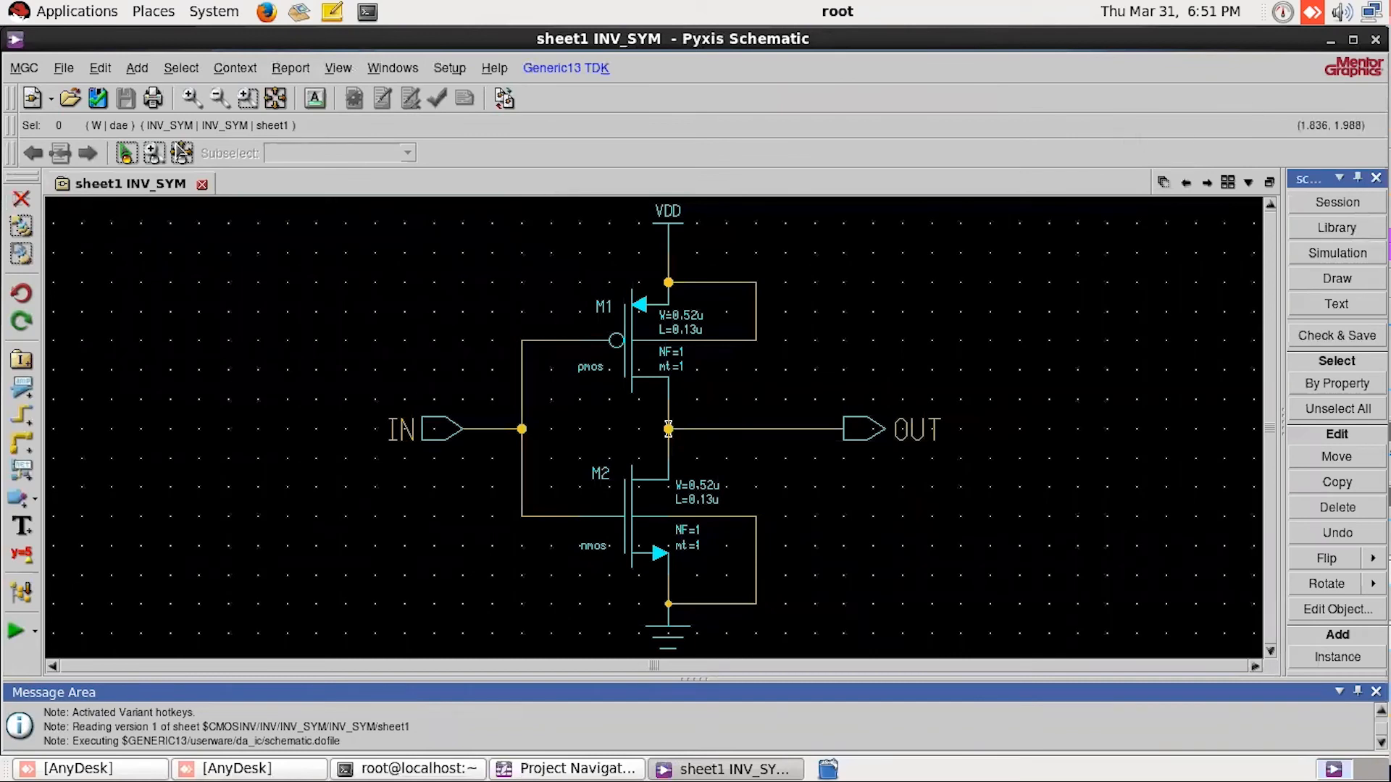
click(1330, 39)
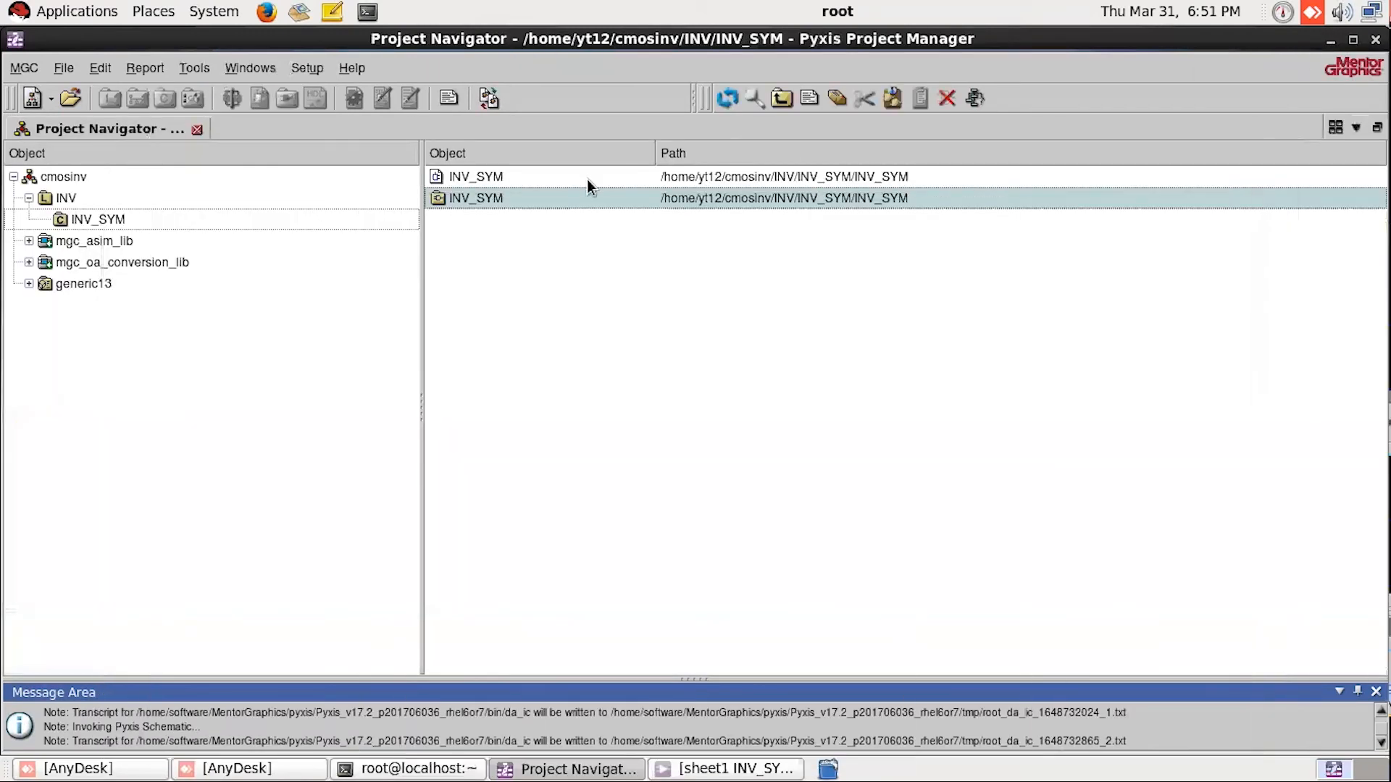
Step: Open the INV_SYM symbol view to examine the whole inverter symbol, and close both the symbol and schematic windows
double_click(491, 178)
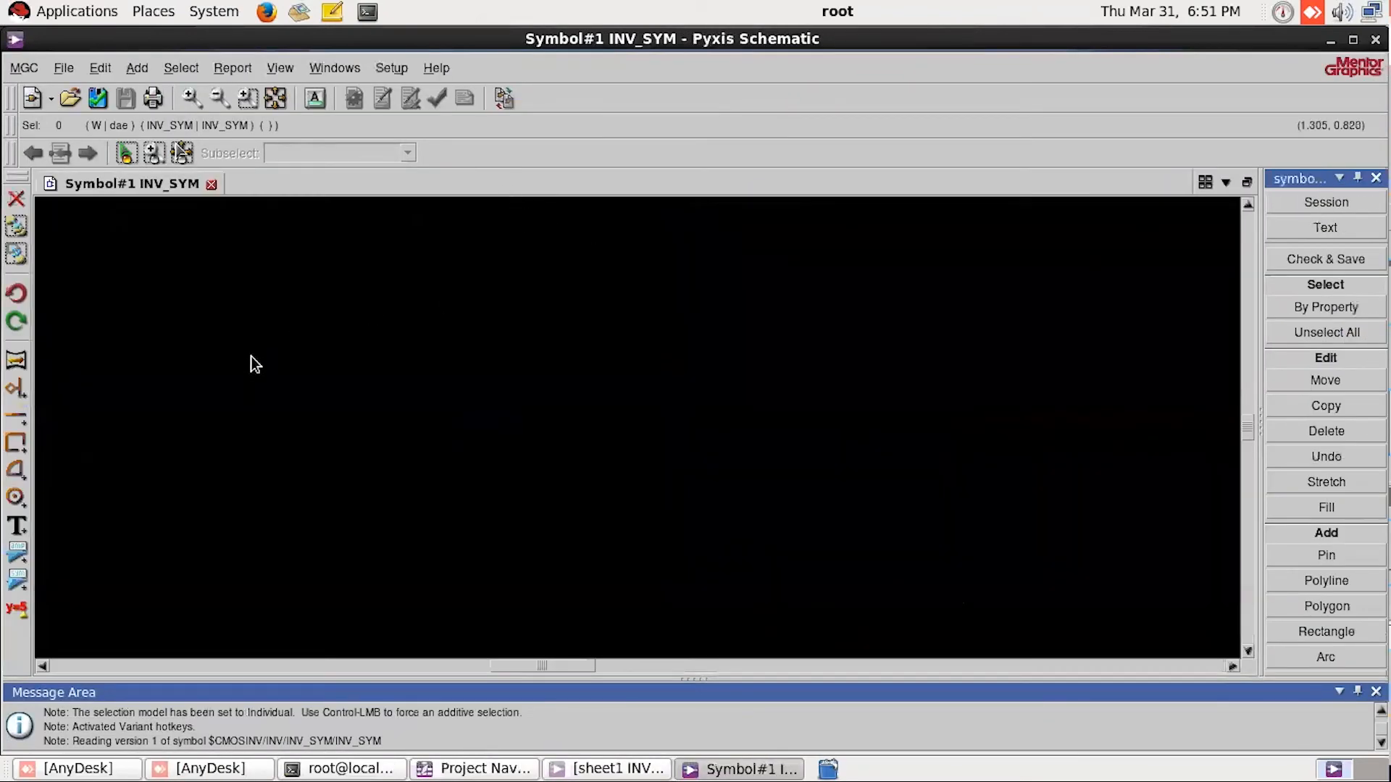
click(276, 99)
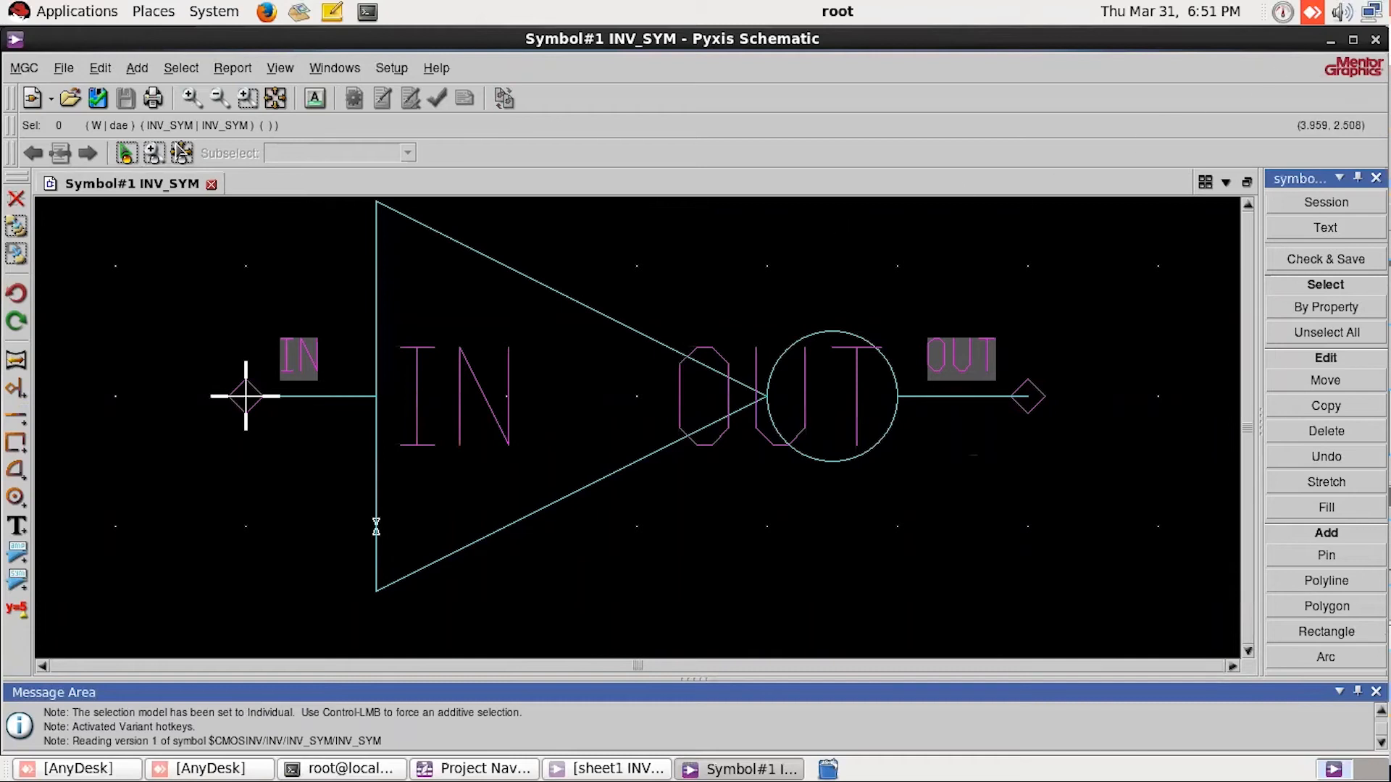
click(1375, 39)
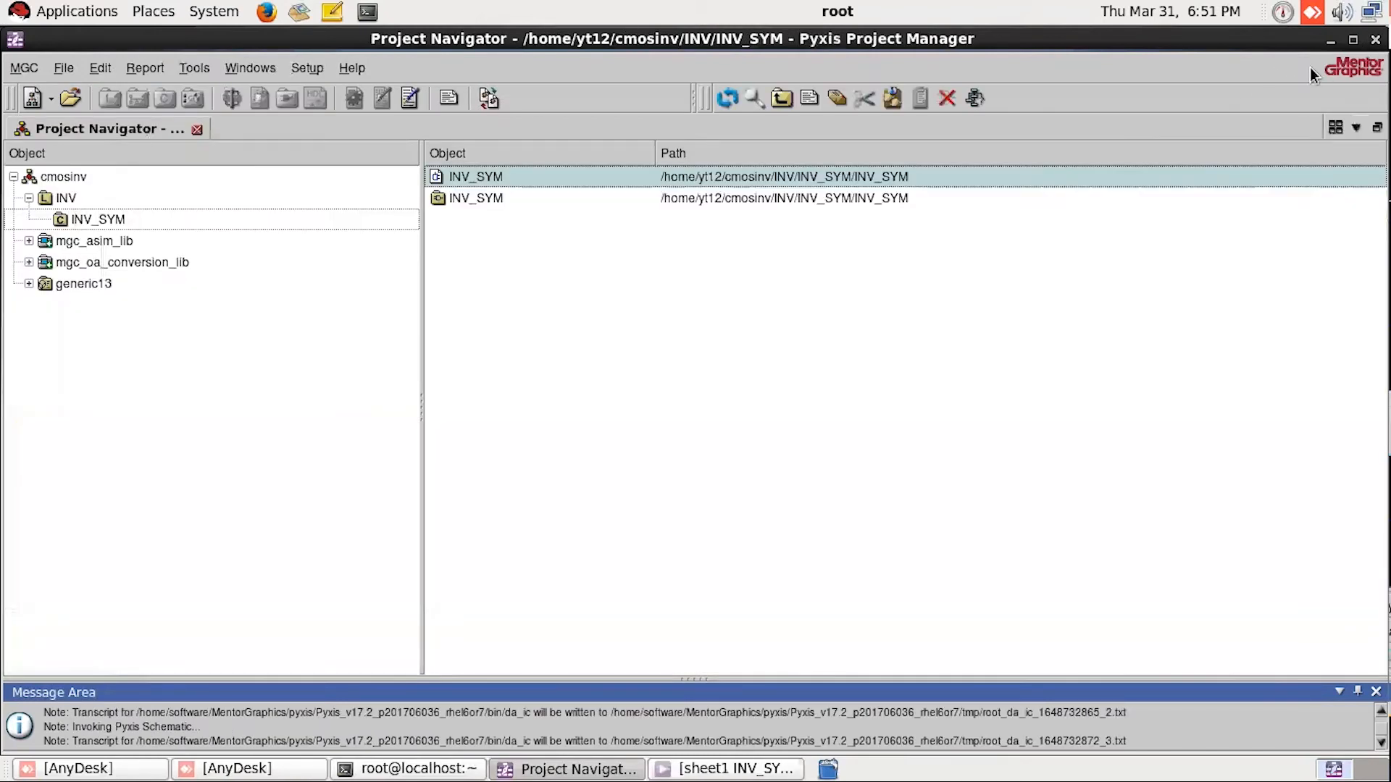
click(754, 768)
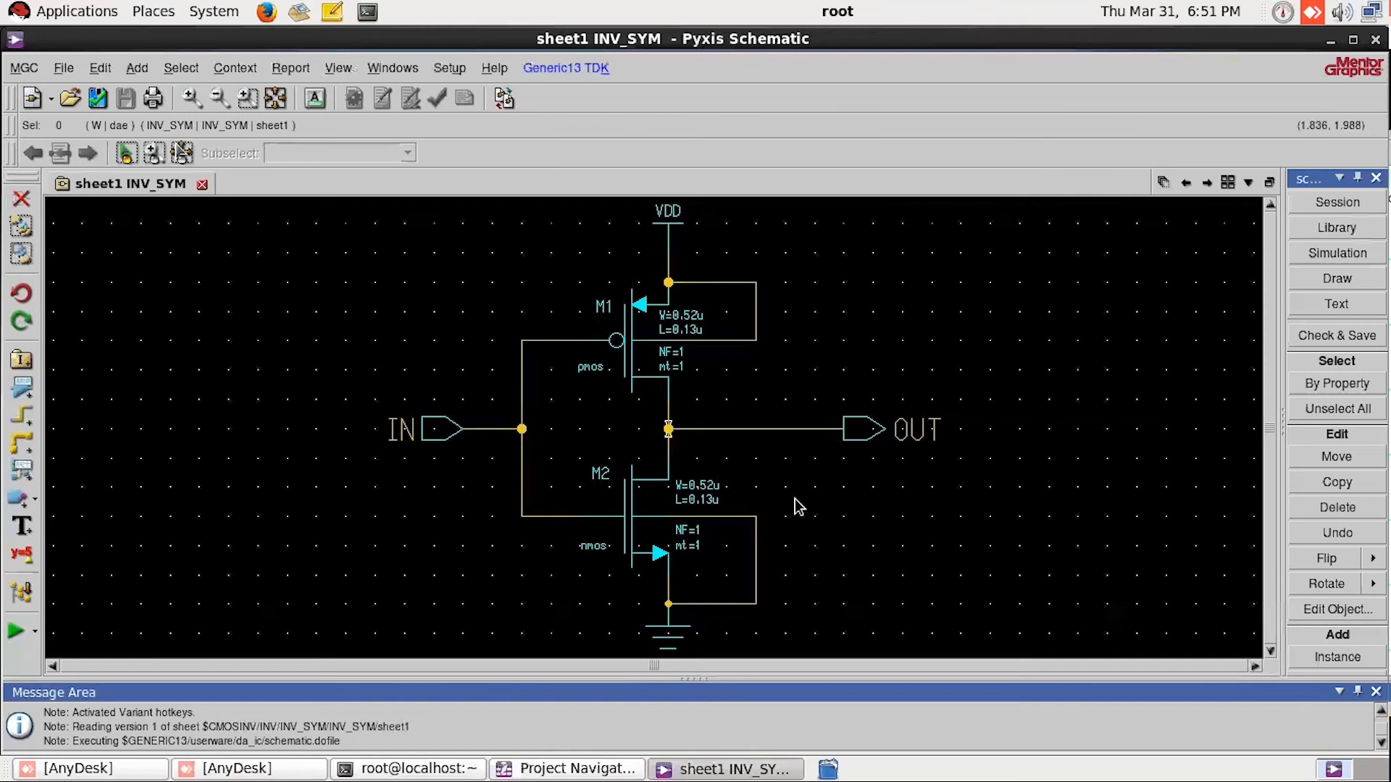
click(1376, 39)
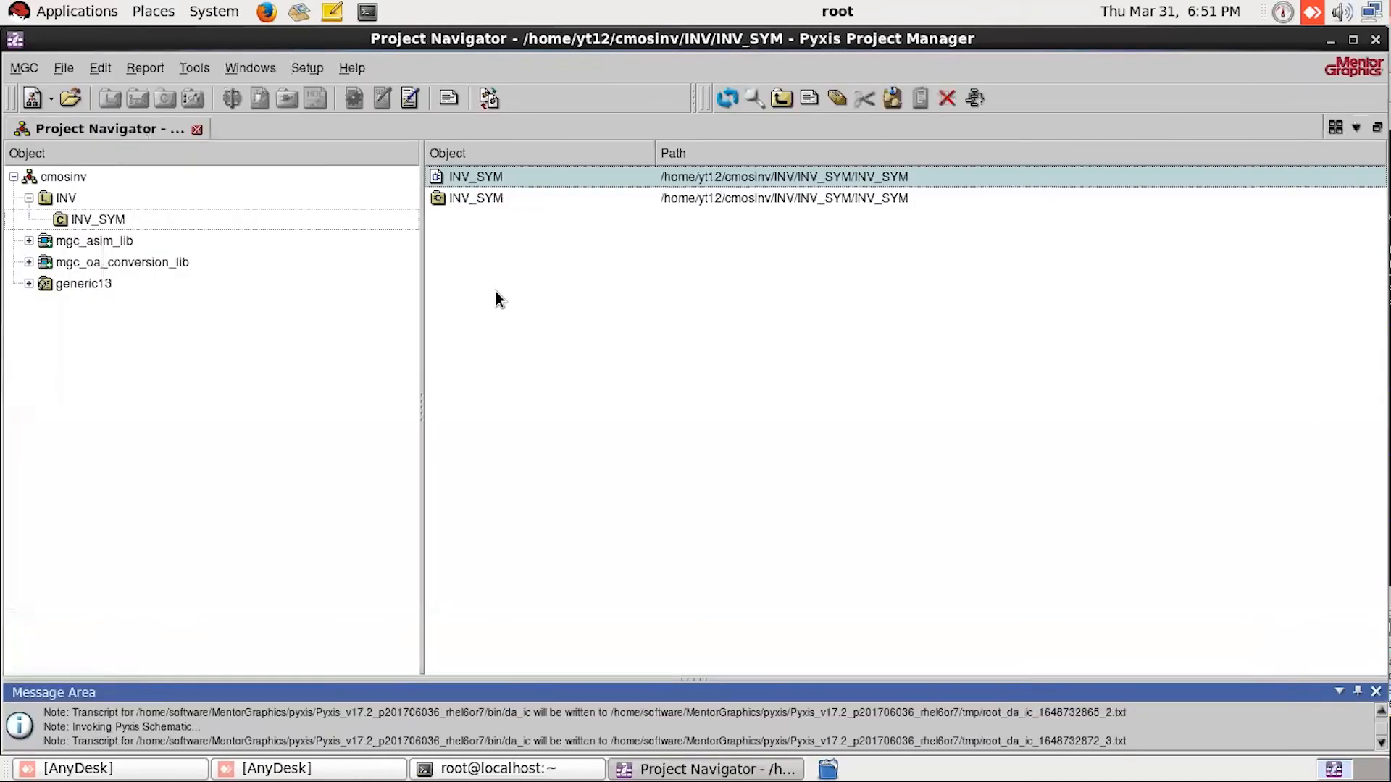
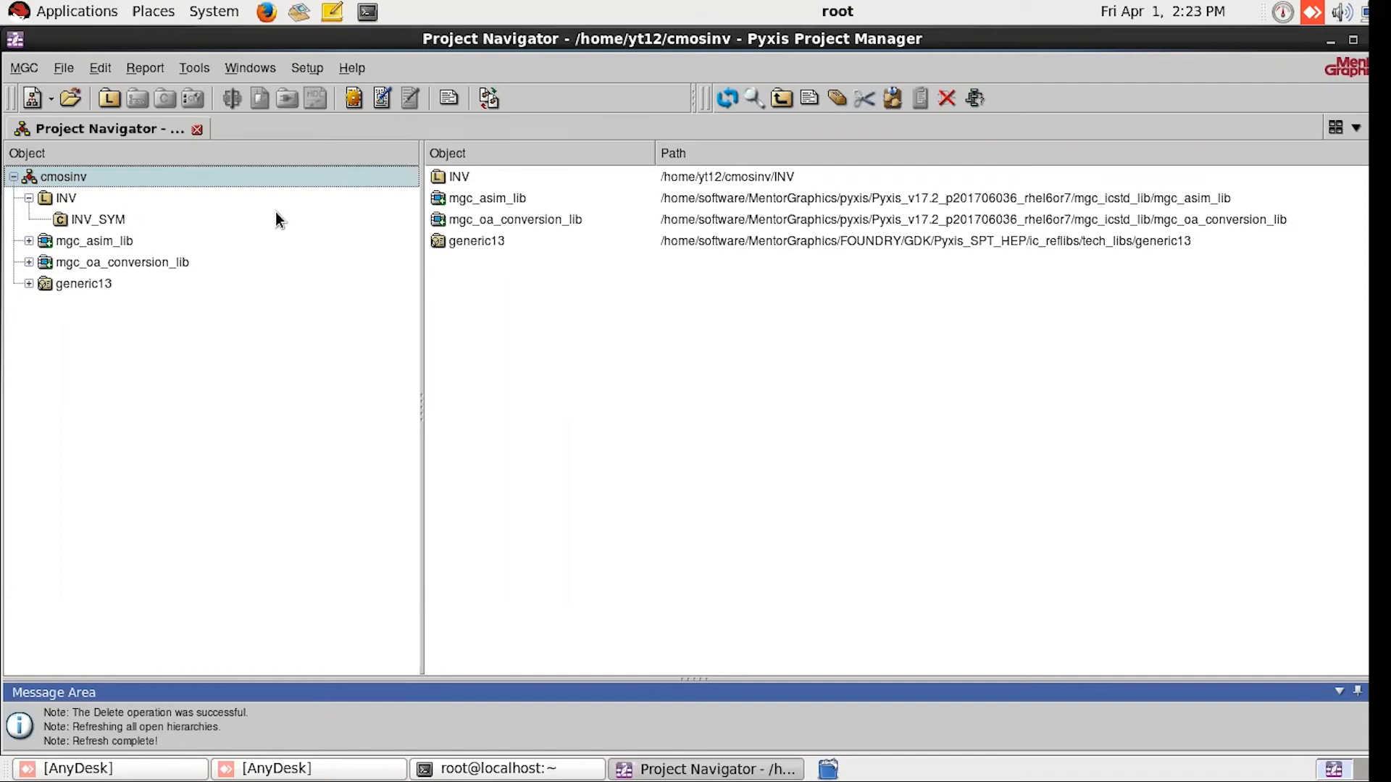
Step: Start a new schematic in the INV library of the cmosinv project and name it INV_SIM
click(67, 198)
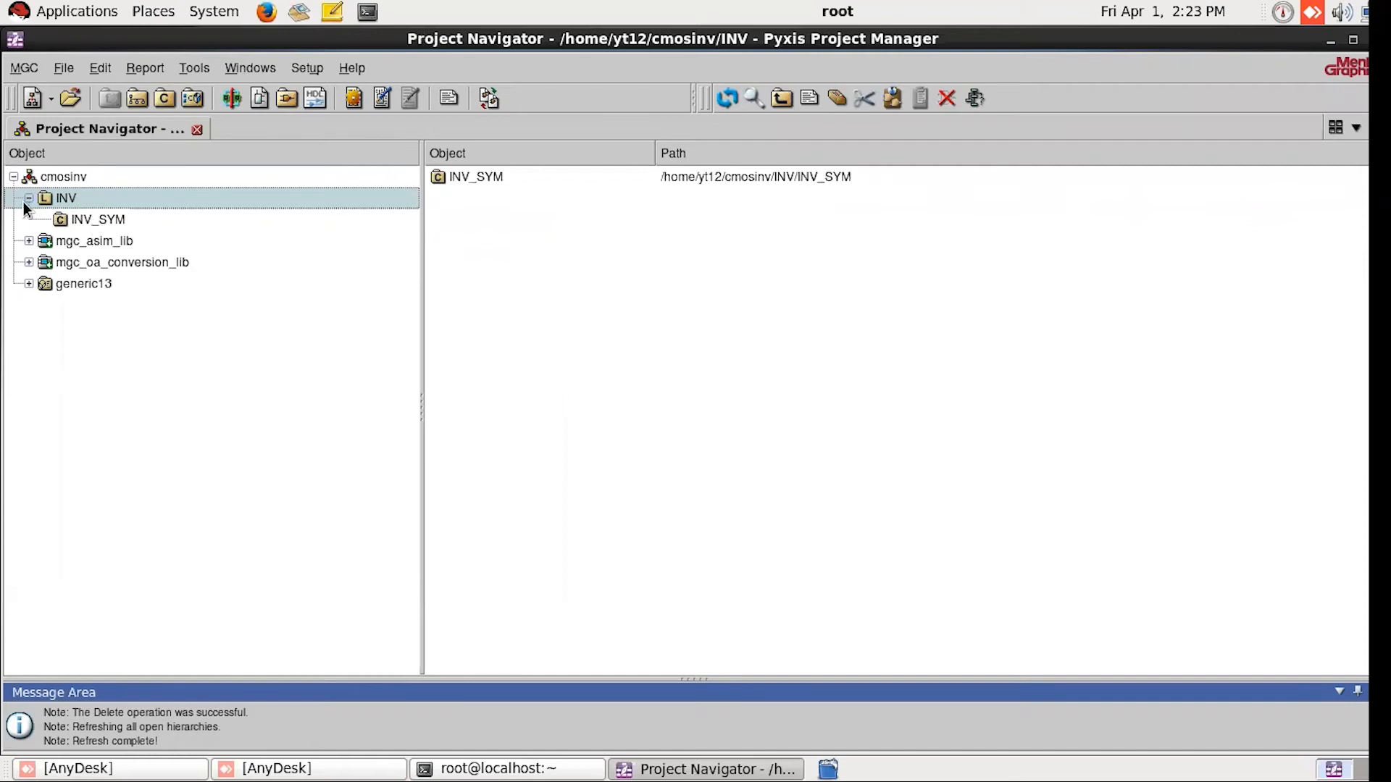
right_click(68, 197)
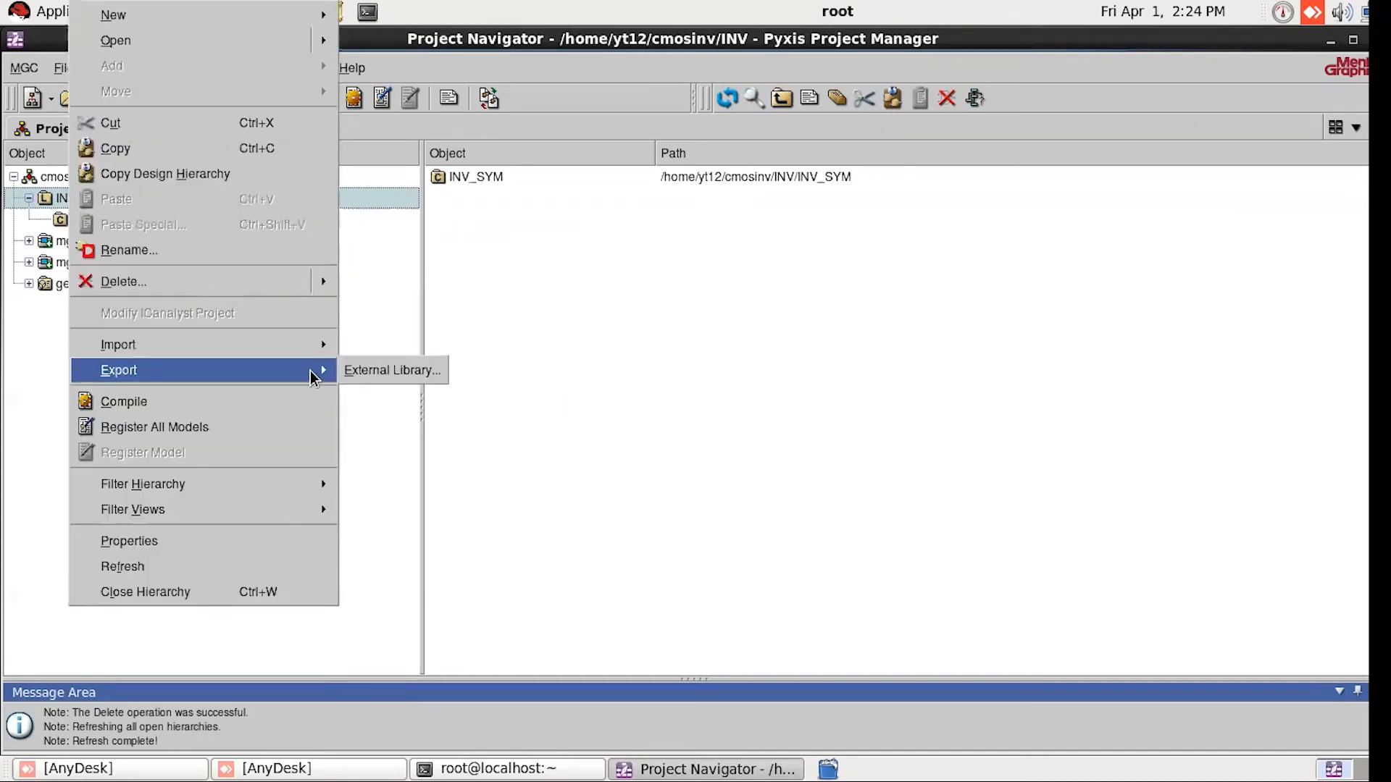
mouse_move(305, 23)
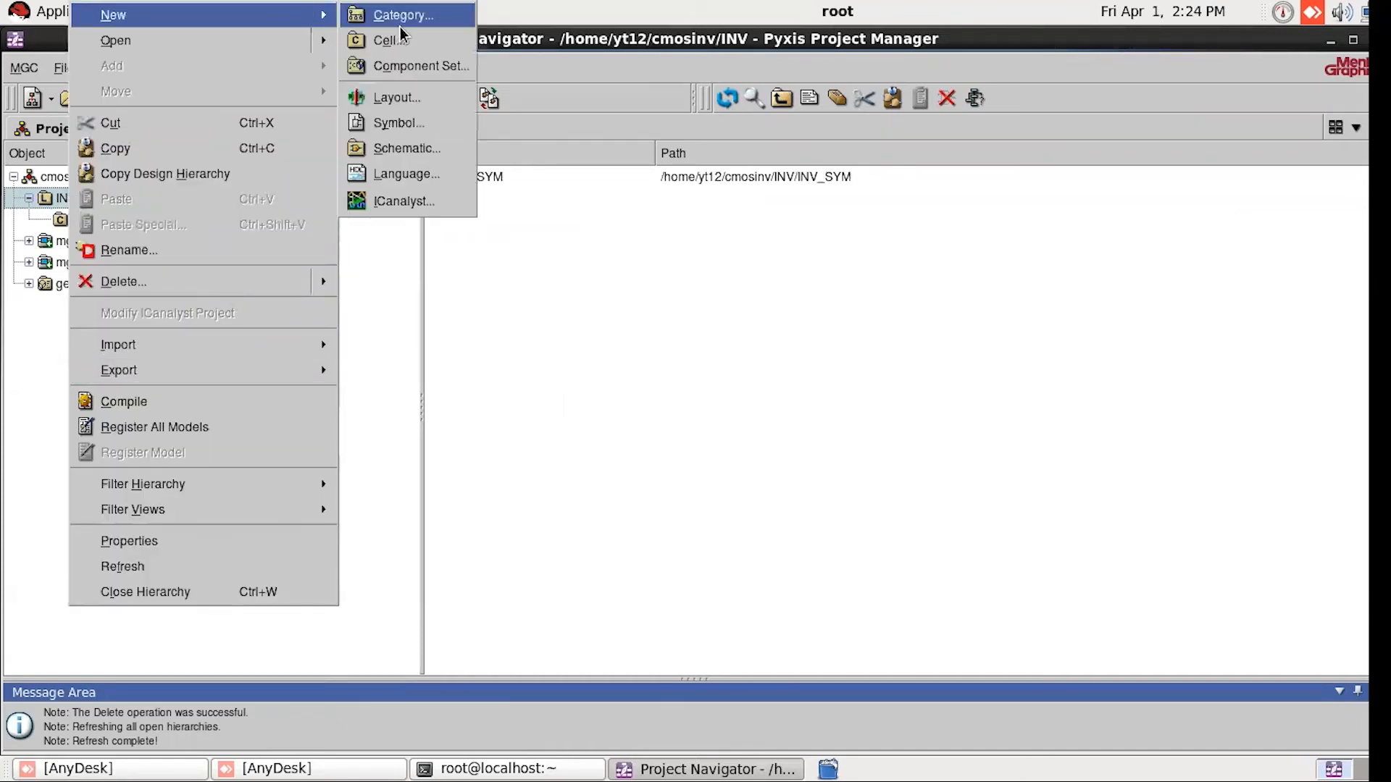
click(414, 151)
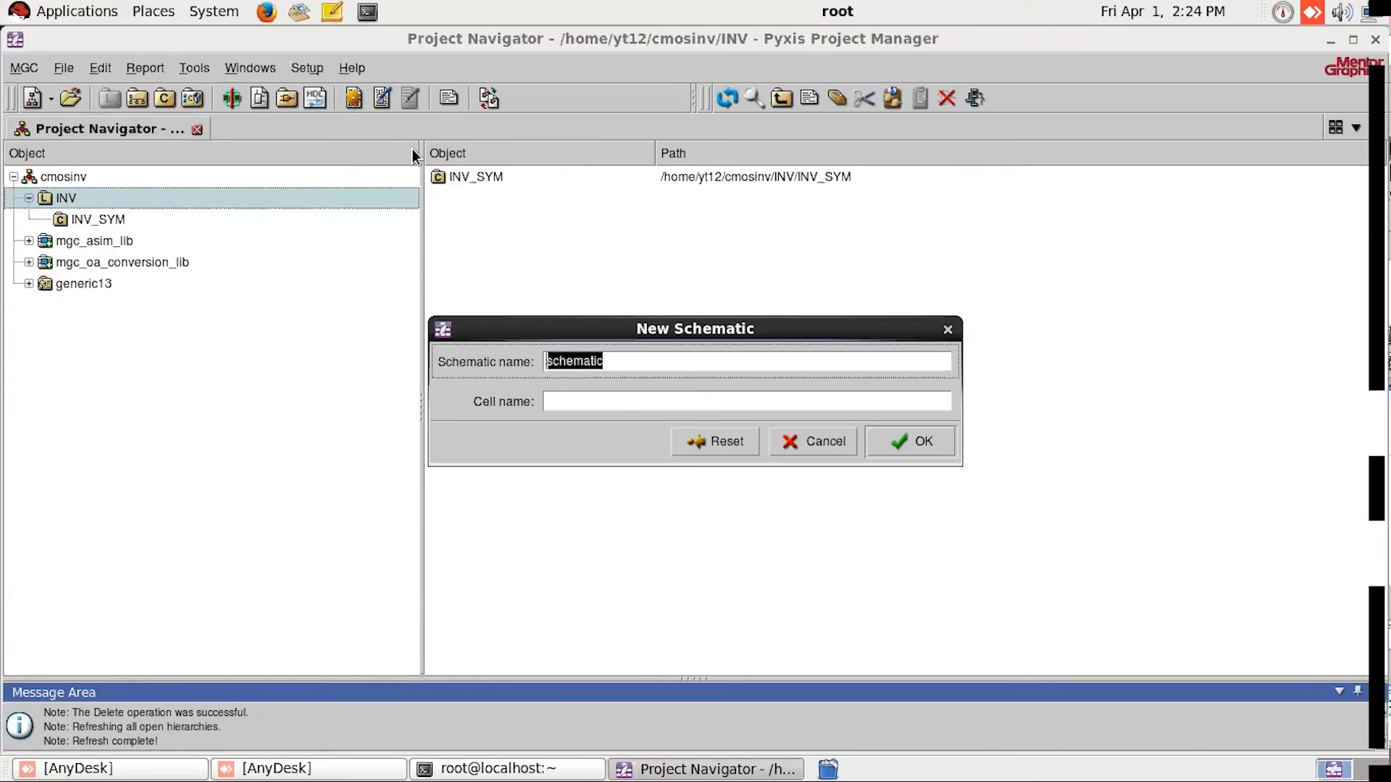
text(i)
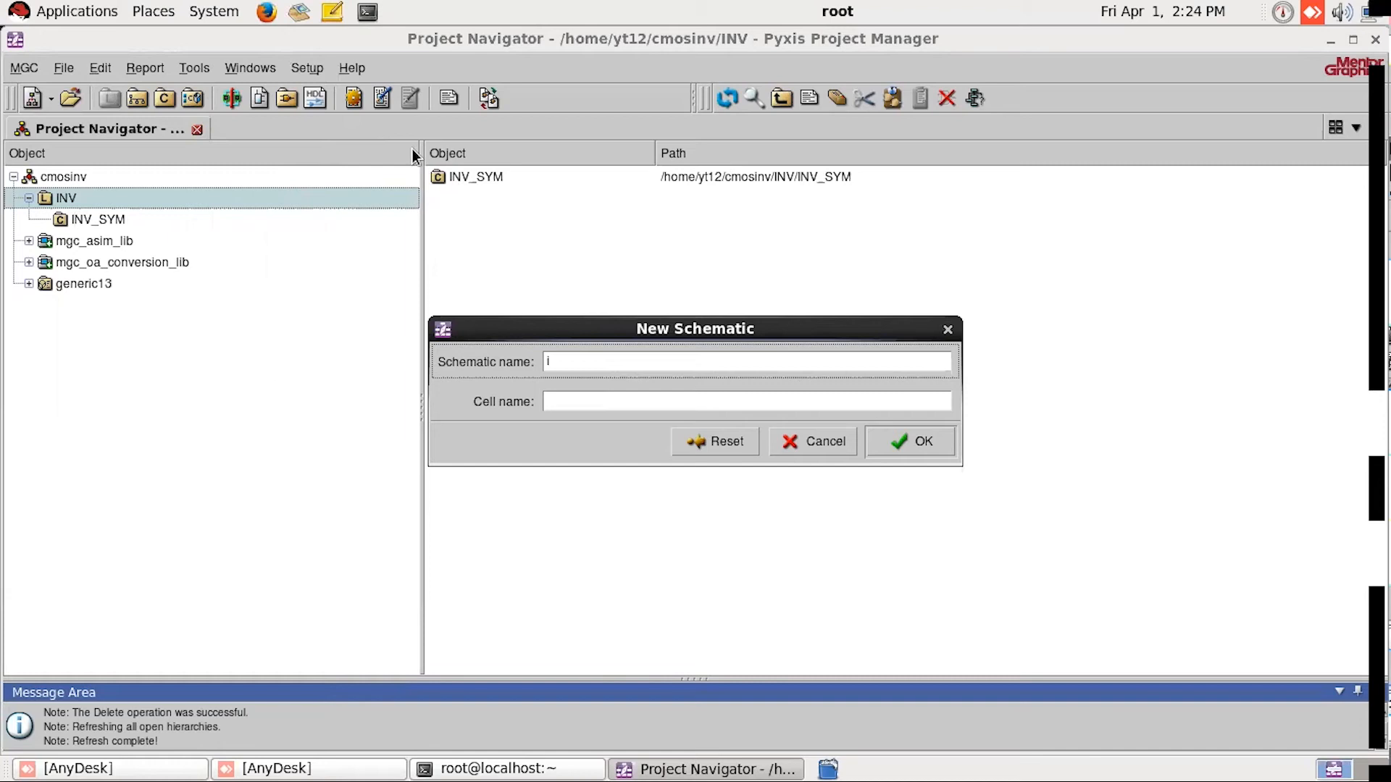
text(n)
drag(576, 360, 521, 361)
text(INV_SIM)
drag(660, 365, 473, 364)
key(ctrl+c)
Step: Set the new schematic's cell name to INV_SIM and create the schematic
click(589, 400)
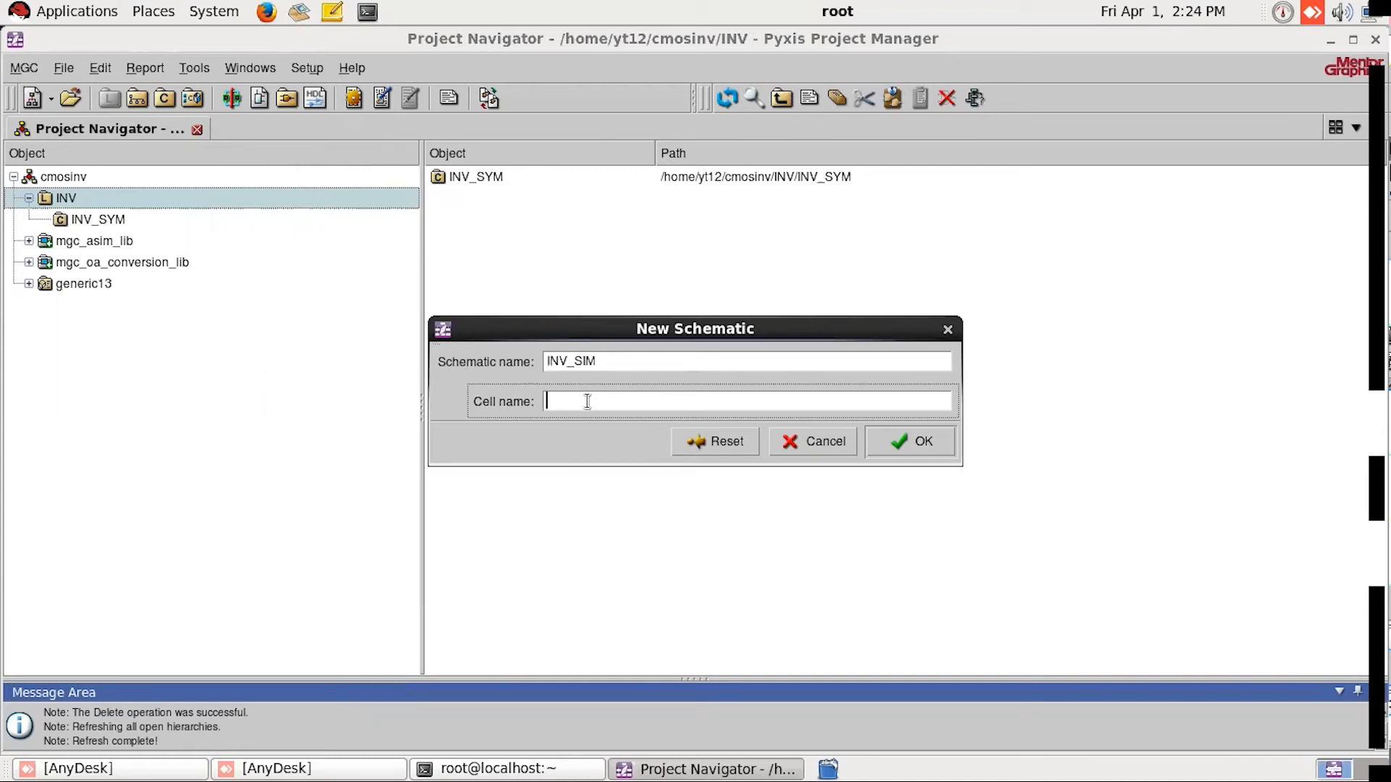
key(ctrl+v)
click(585, 360)
drag(611, 363, 621, 360)
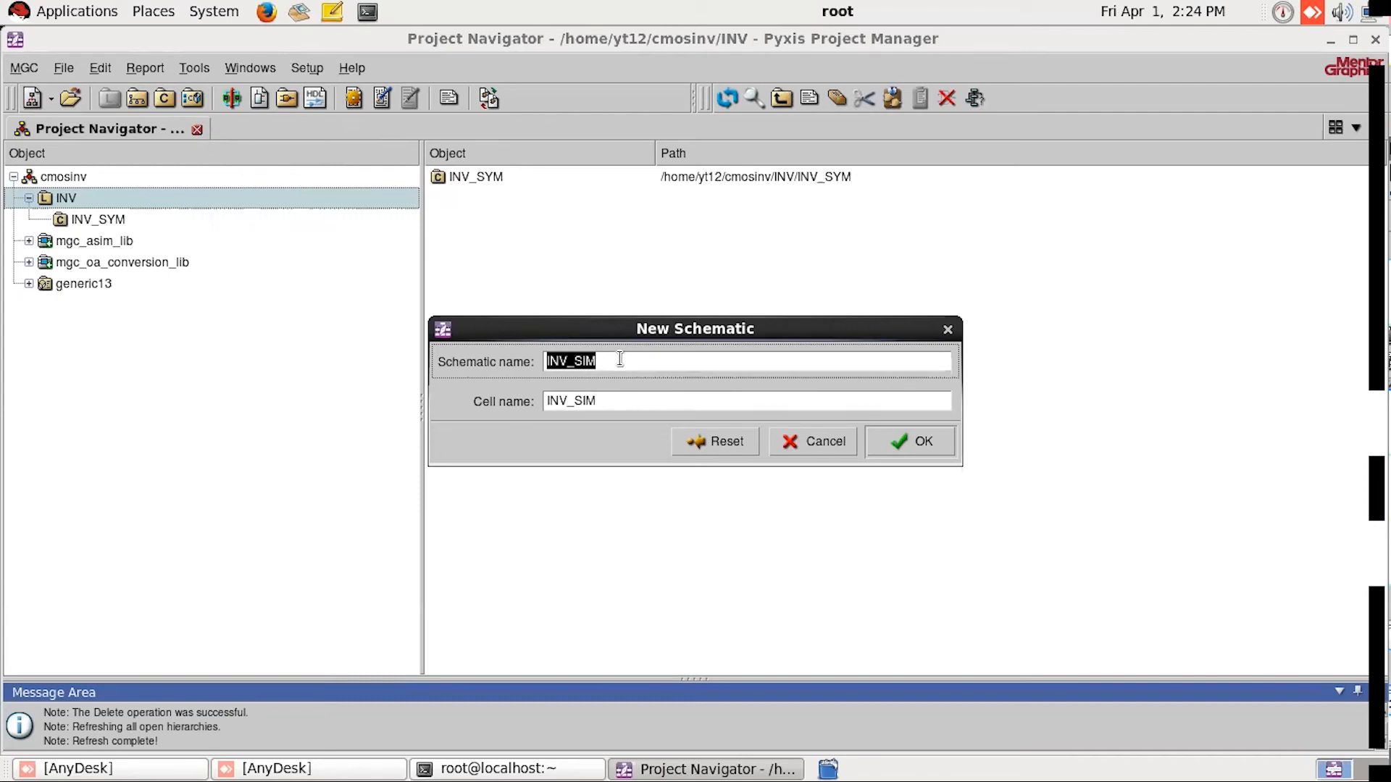
click(650, 403)
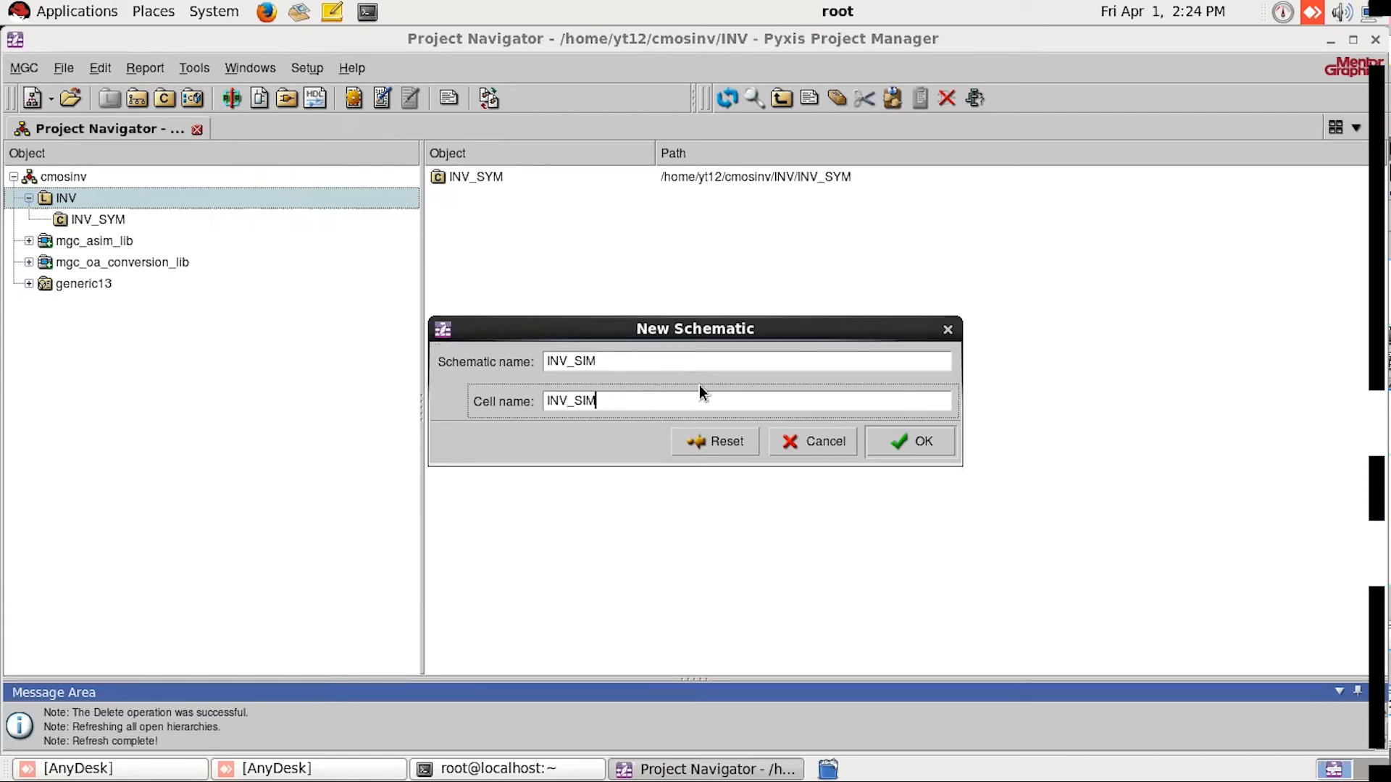
click(923, 446)
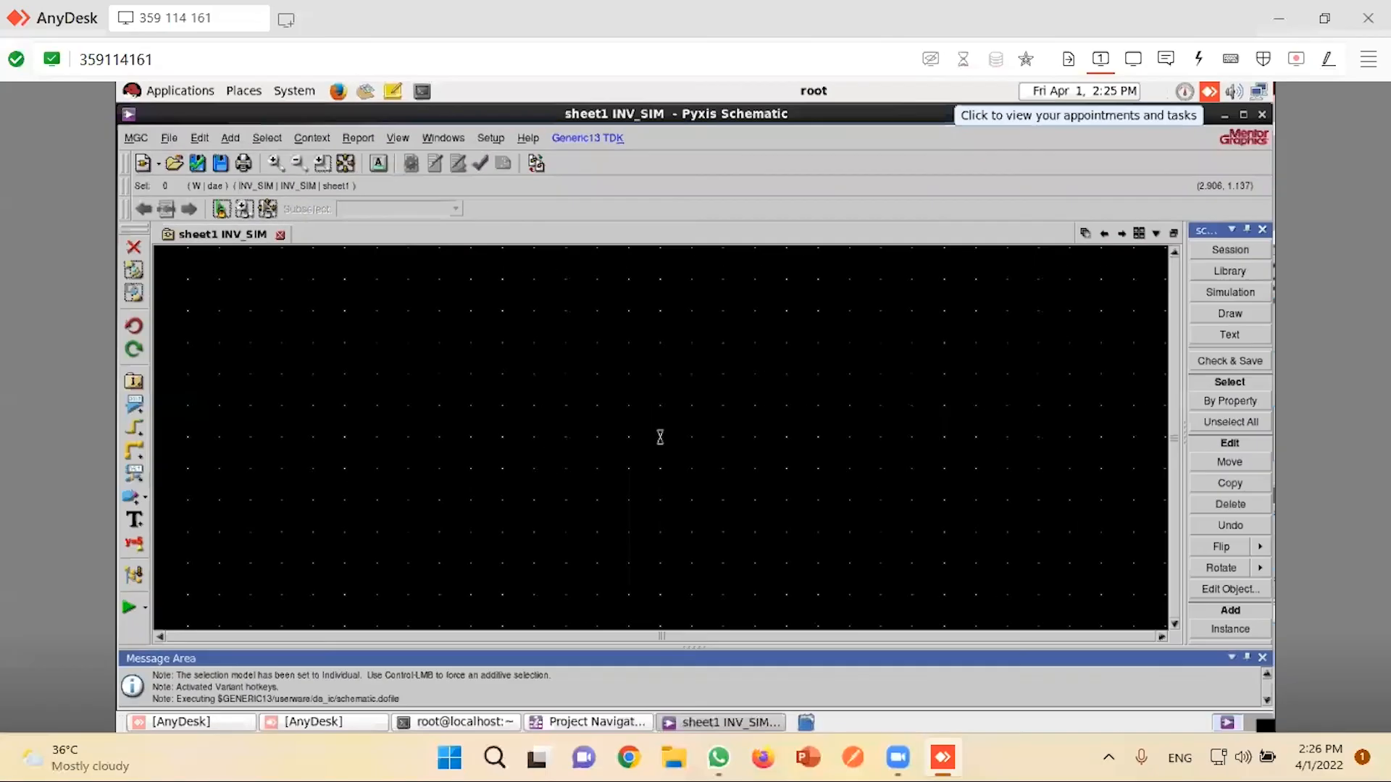
click(1133, 59)
click(1116, 199)
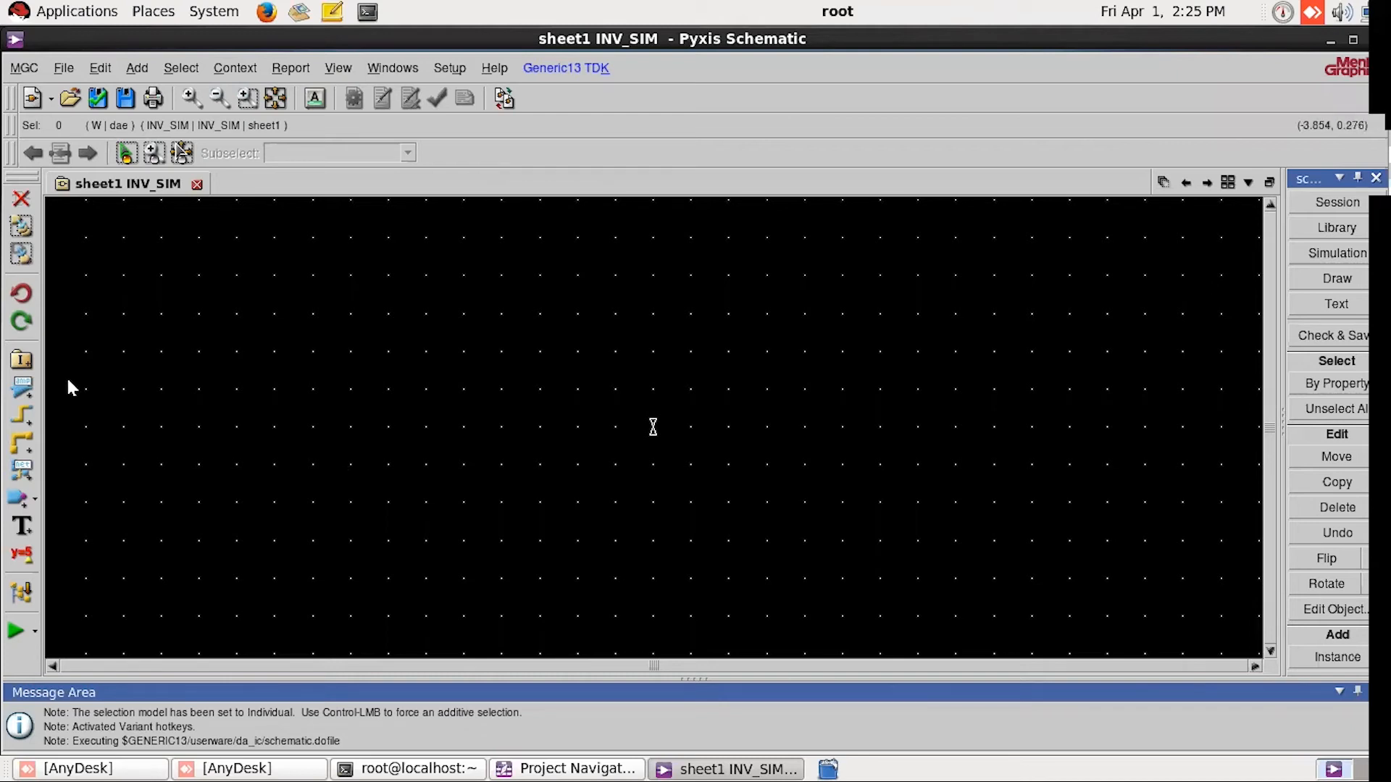
Step: Place one INV_SYM instance from the INV library in the upper middle of the INV_SIM sheet and deselect it
click(21, 361)
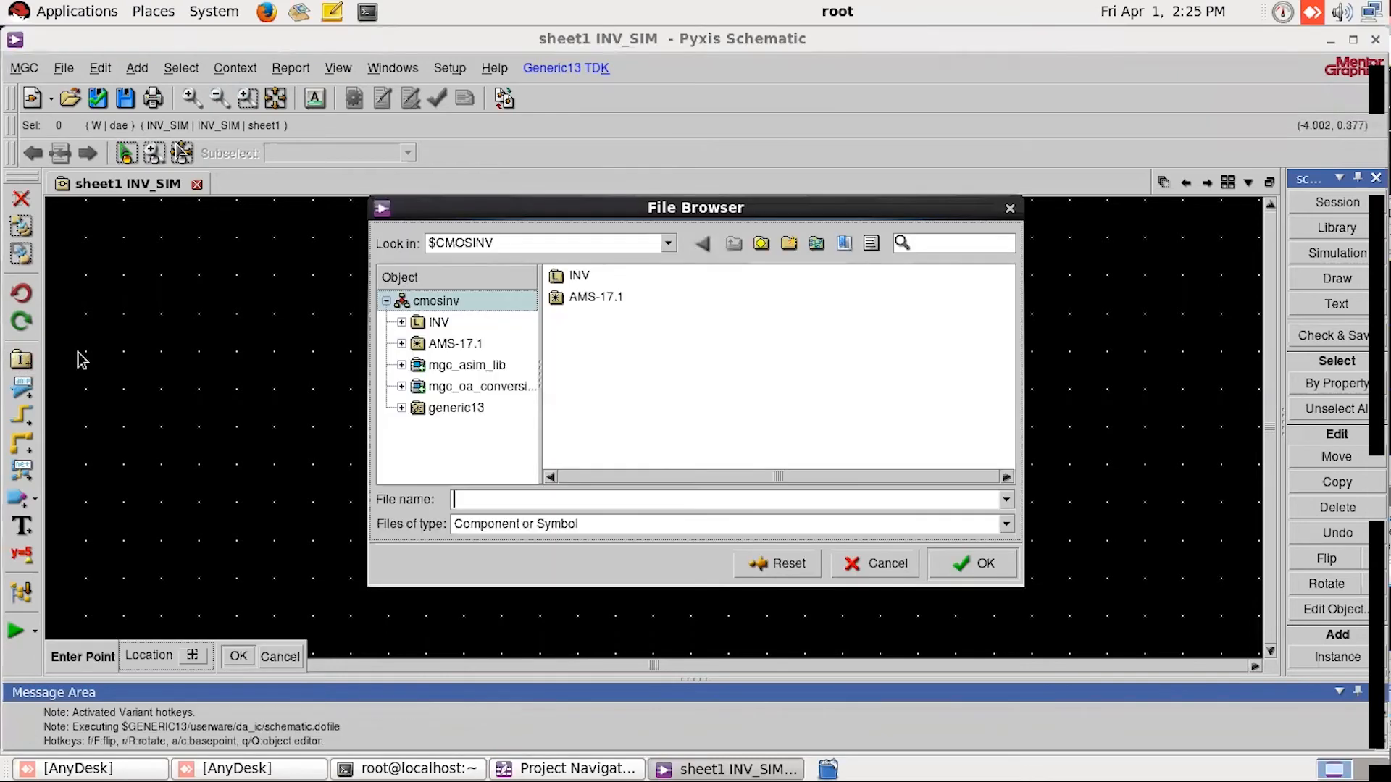
click(437, 323)
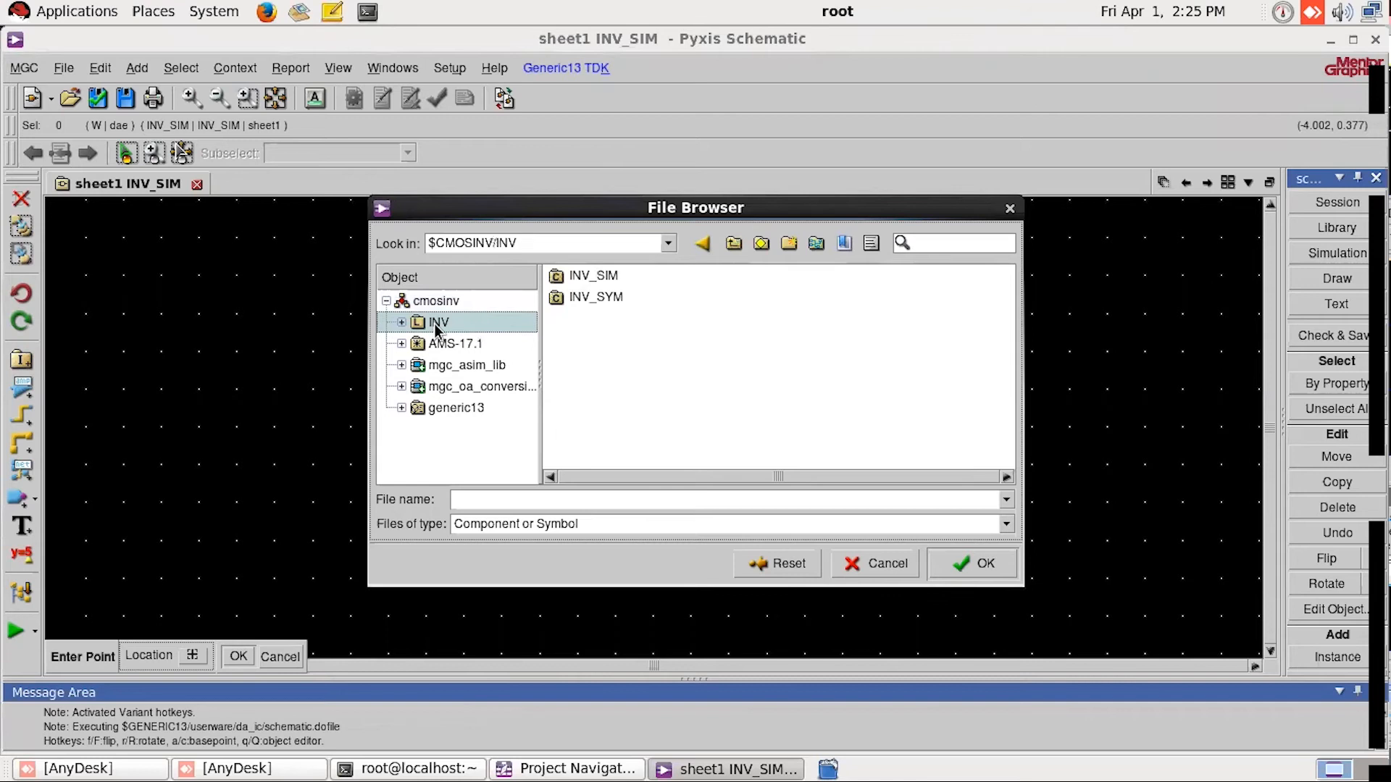
click(611, 299)
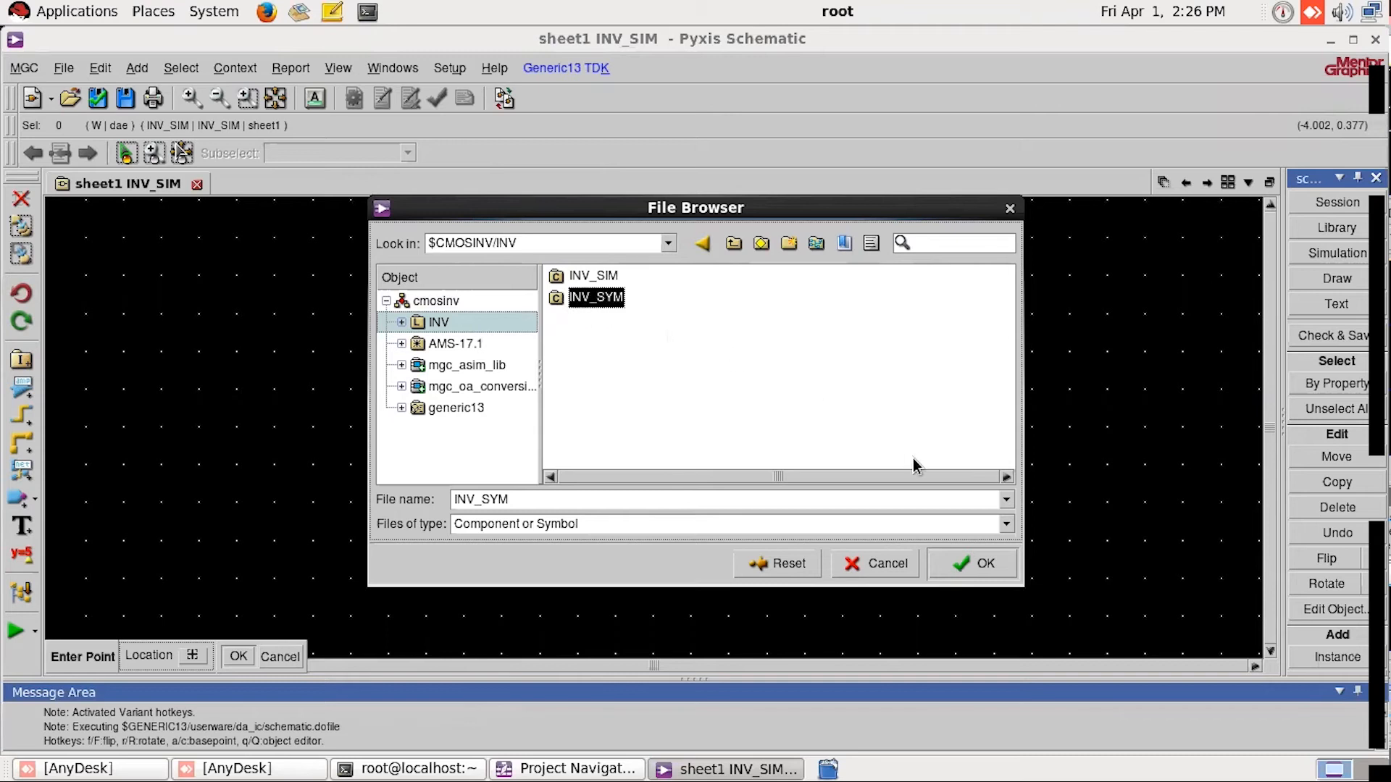
click(971, 569)
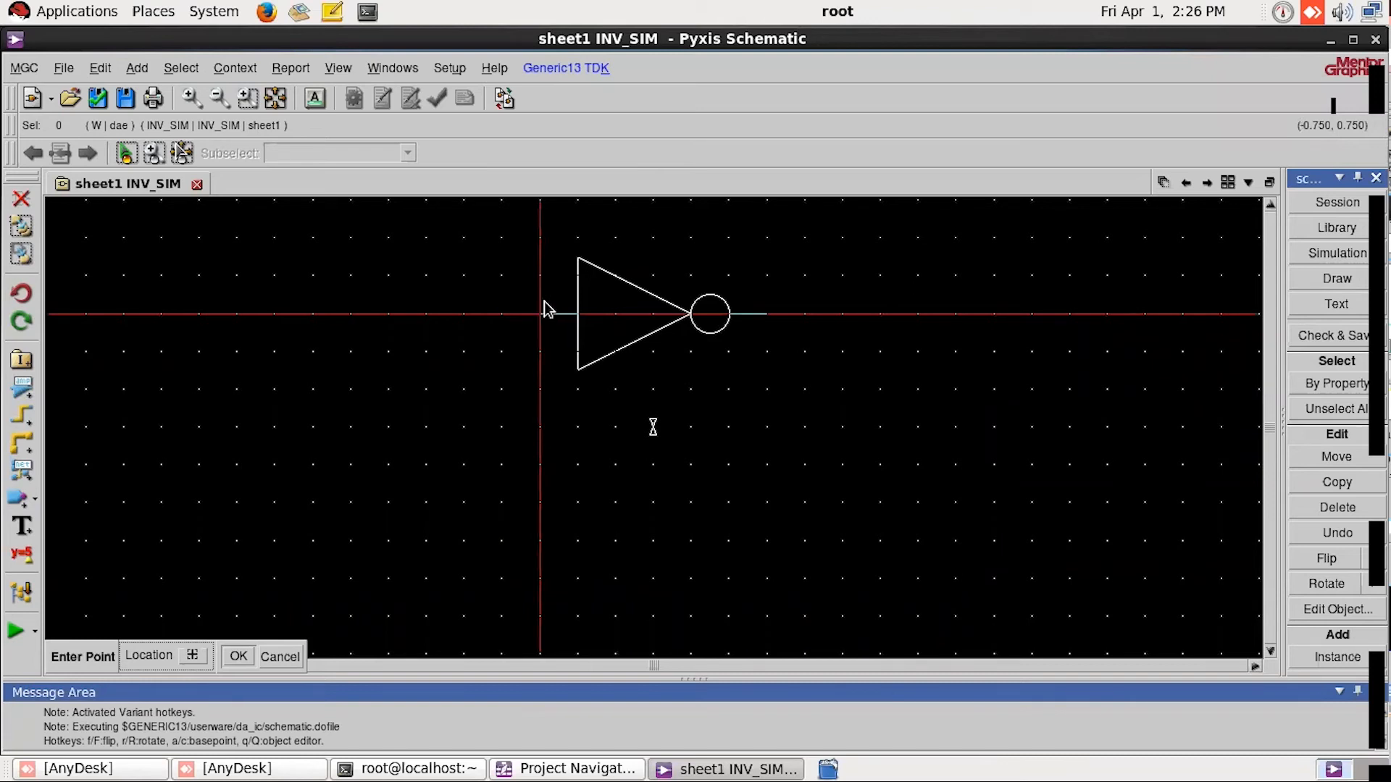
click(541, 313)
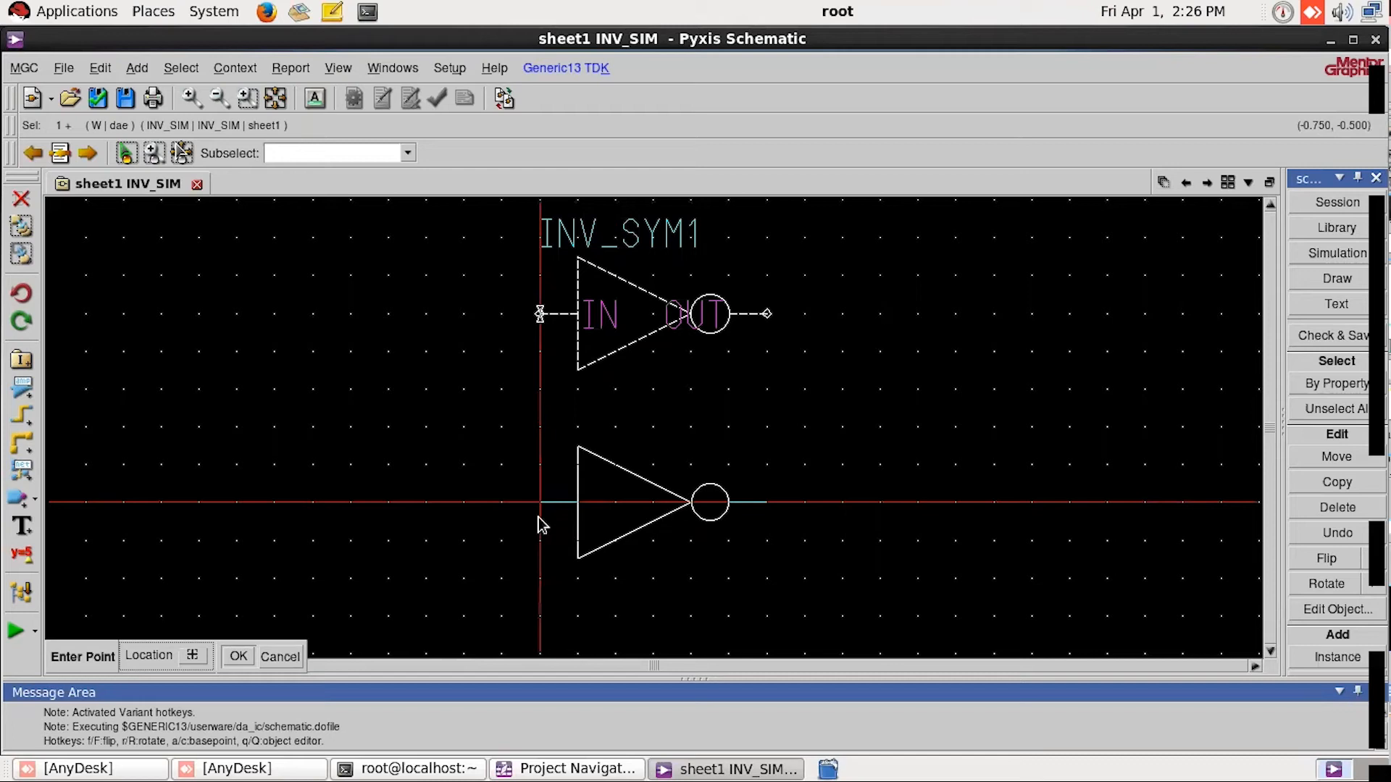
key(Escape)
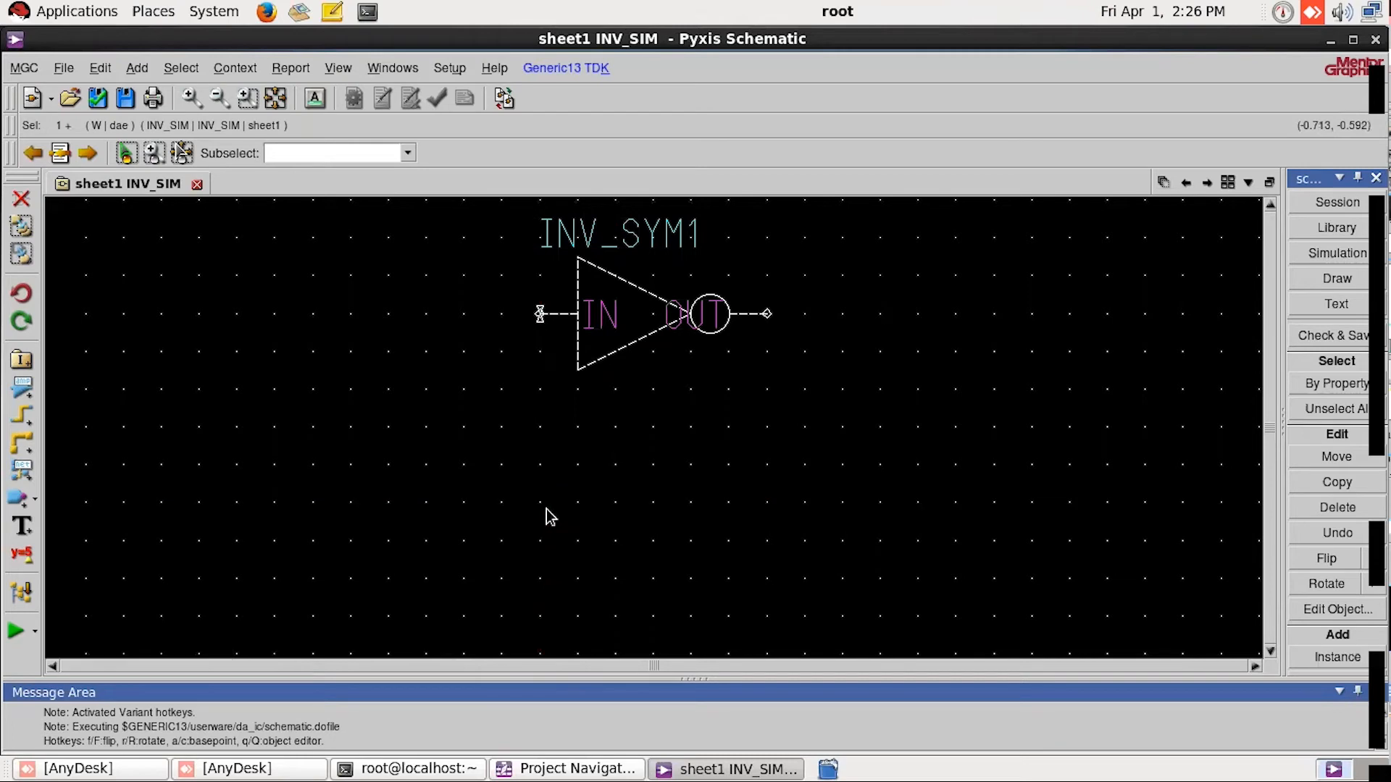
click(475, 424)
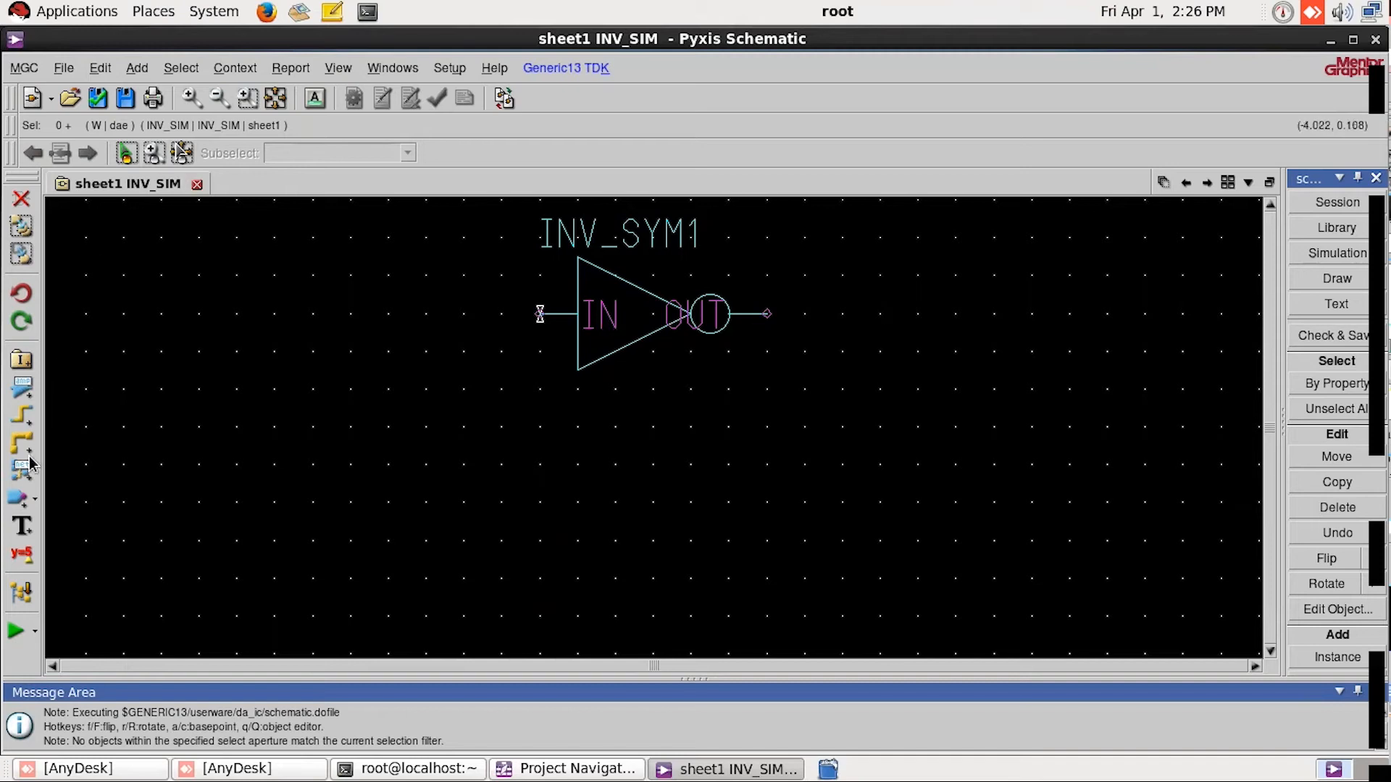
Step: Add an input port in line with the inverter's IN pin and an output port in line with its OUT pin
click(36, 501)
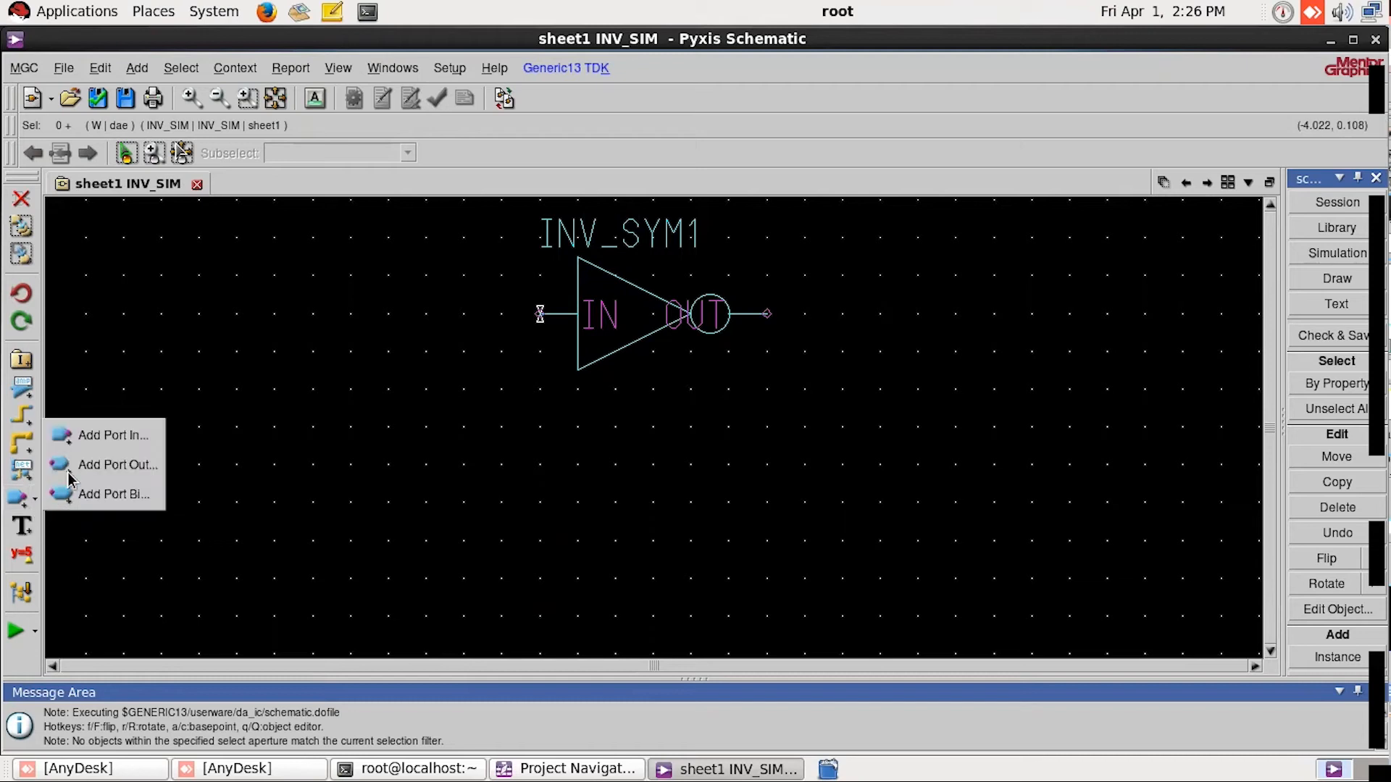
click(116, 437)
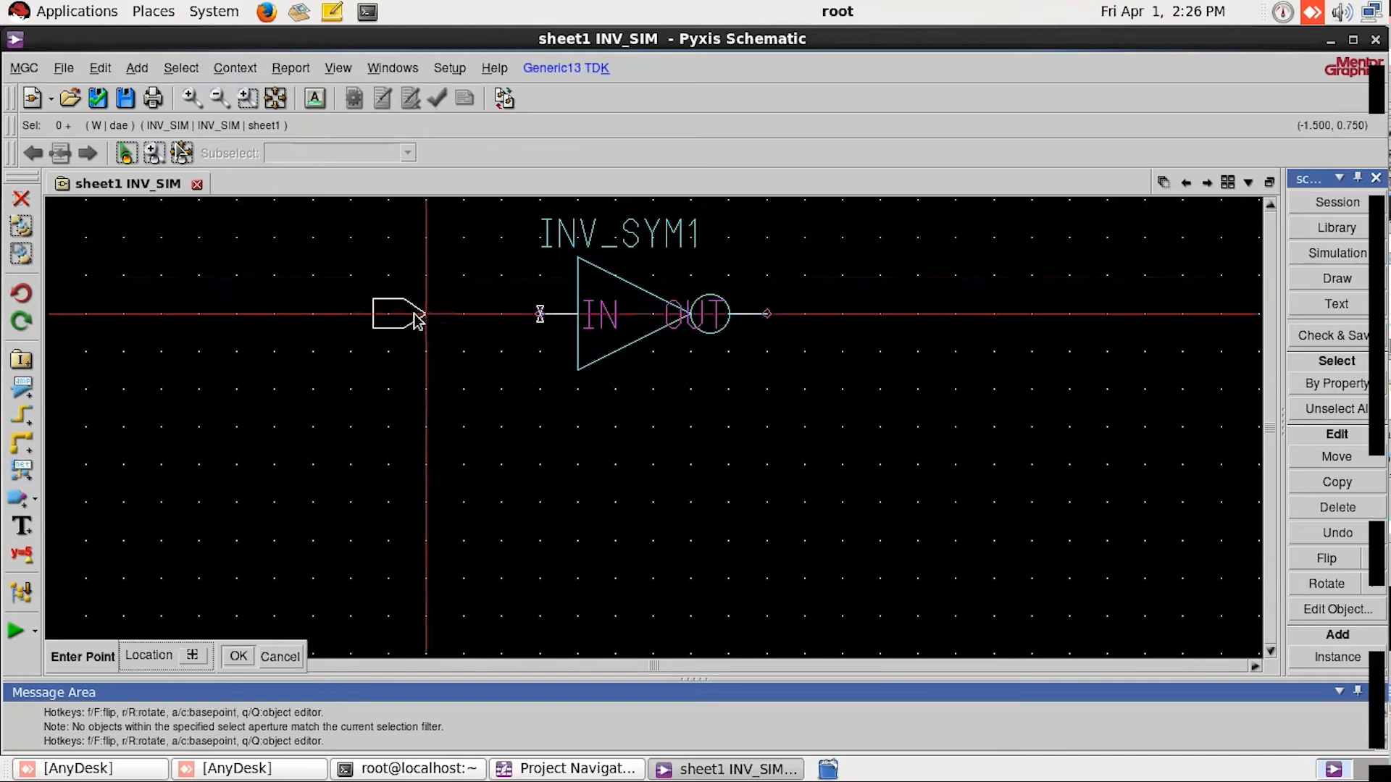
click(419, 319)
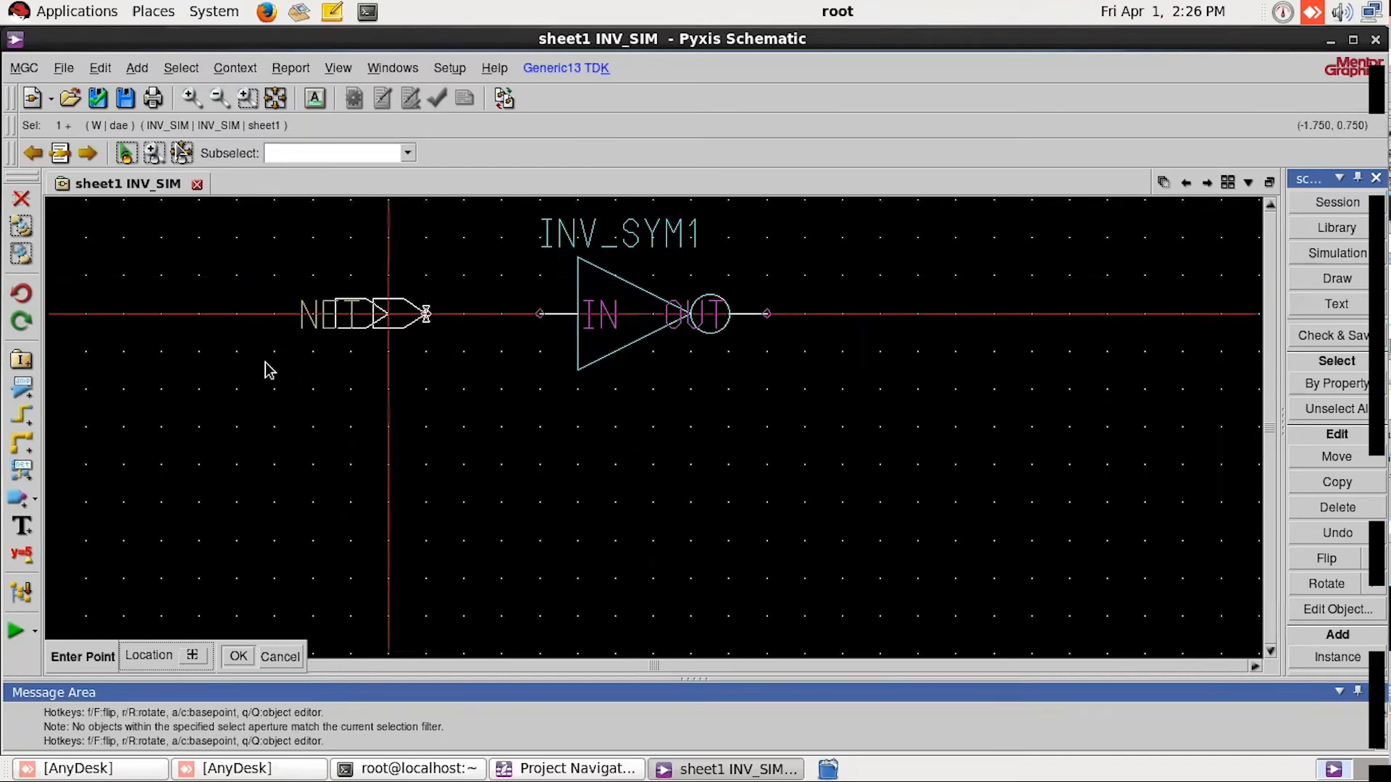
click(35, 499)
click(70, 476)
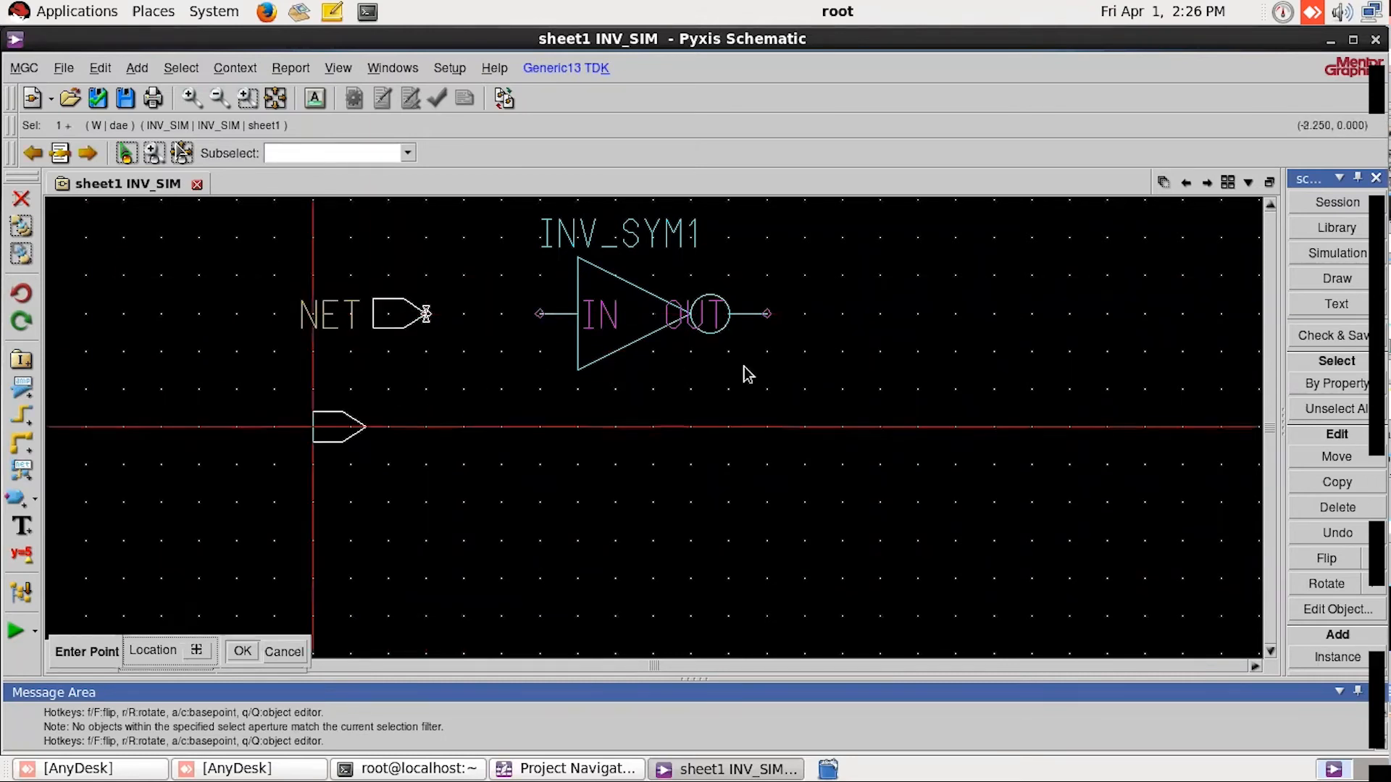
click(876, 315)
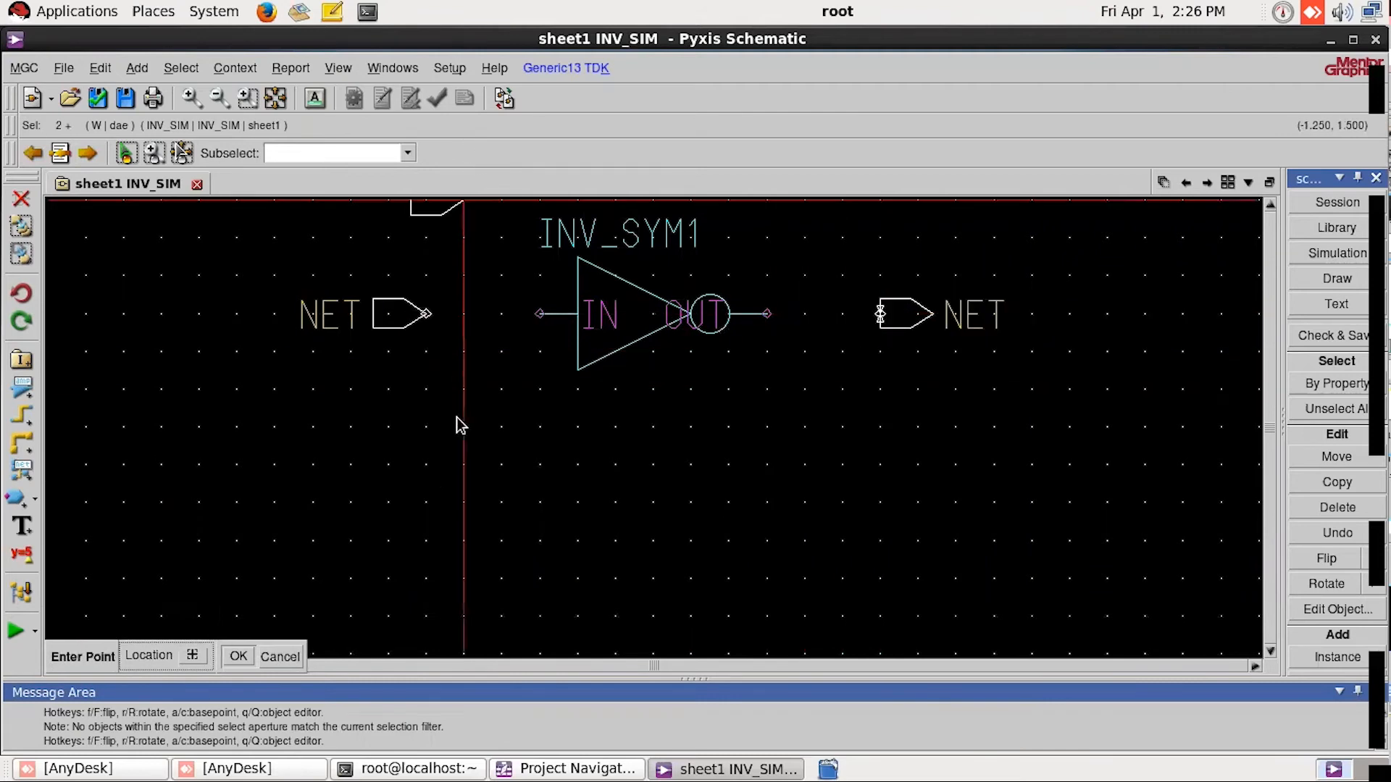
key(Escape)
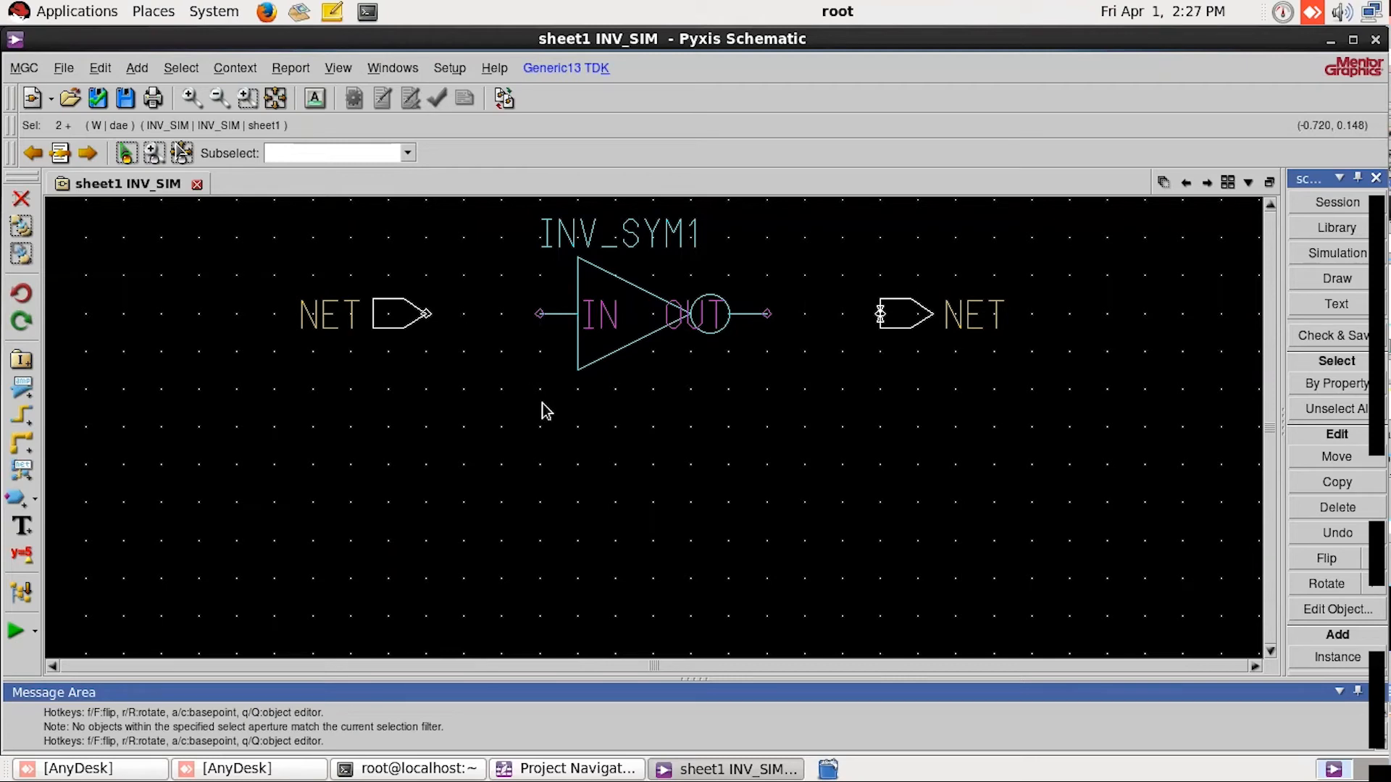
Step: Place two generic-library grounds, one below the input side and one beyond the output port, and a VDD symbol above the second ground
click(1349, 230)
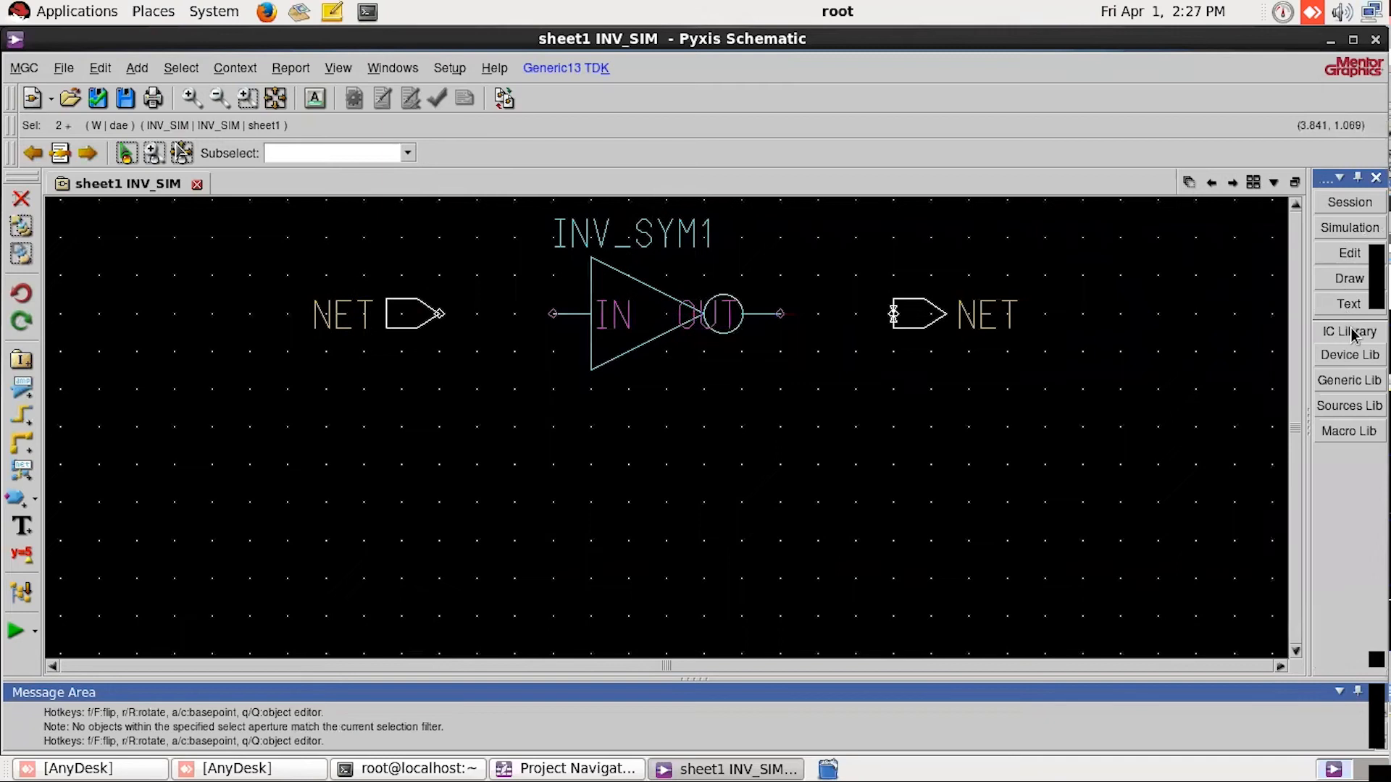
click(1353, 384)
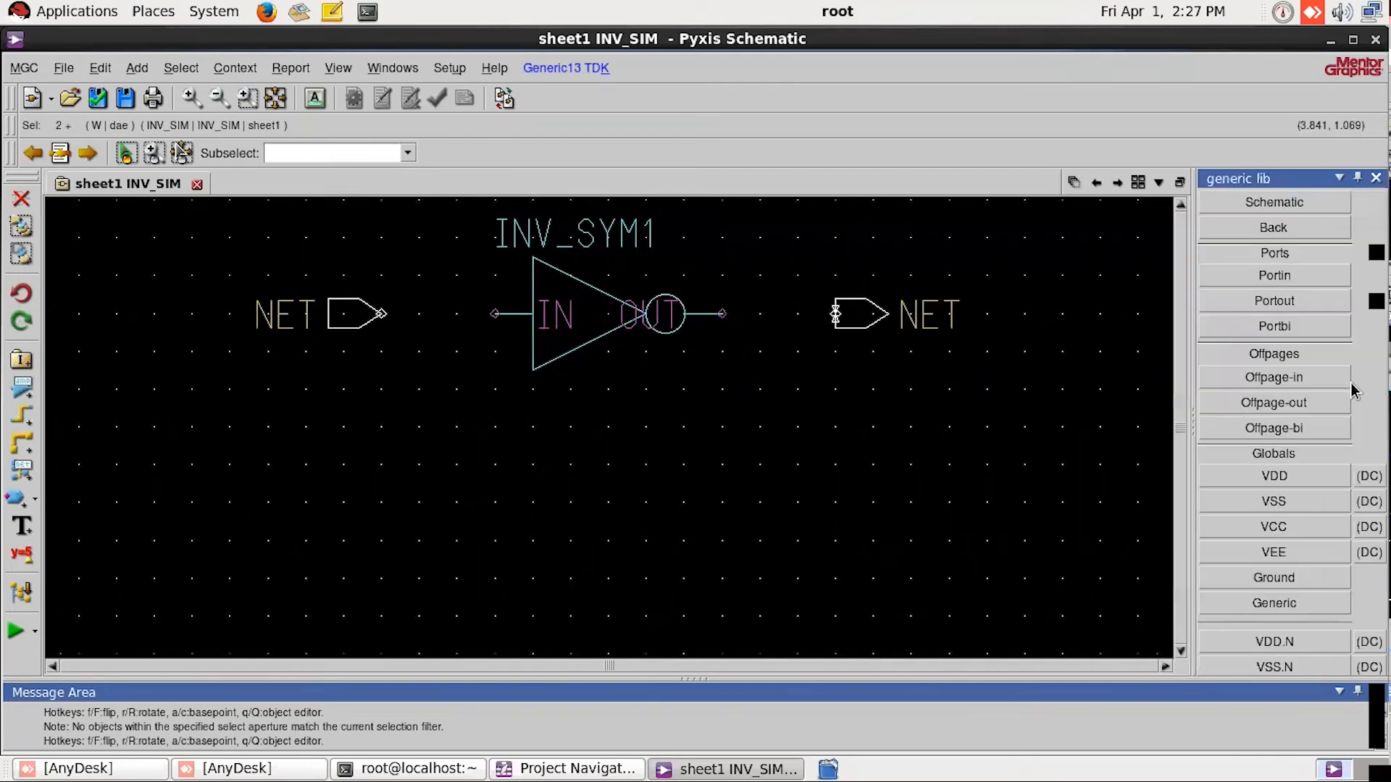
click(1290, 584)
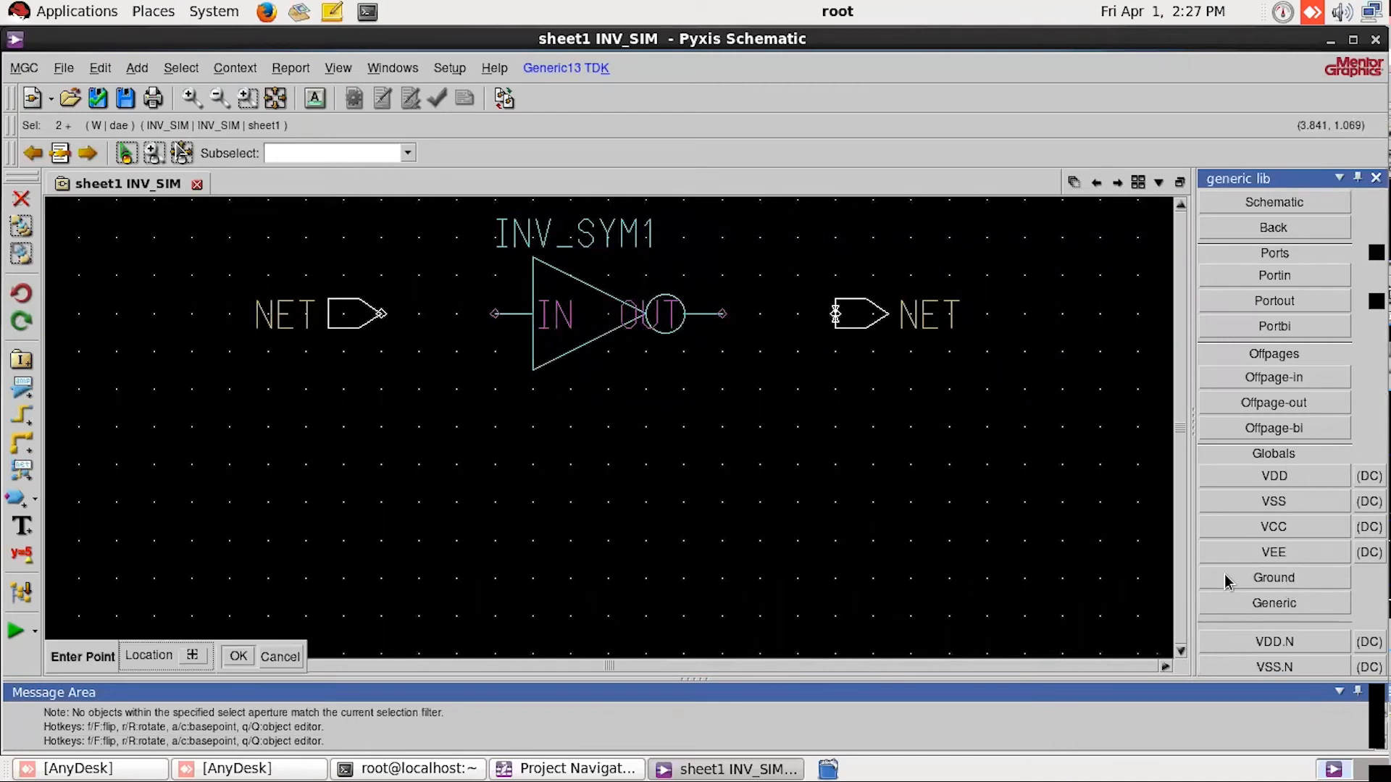
click(421, 499)
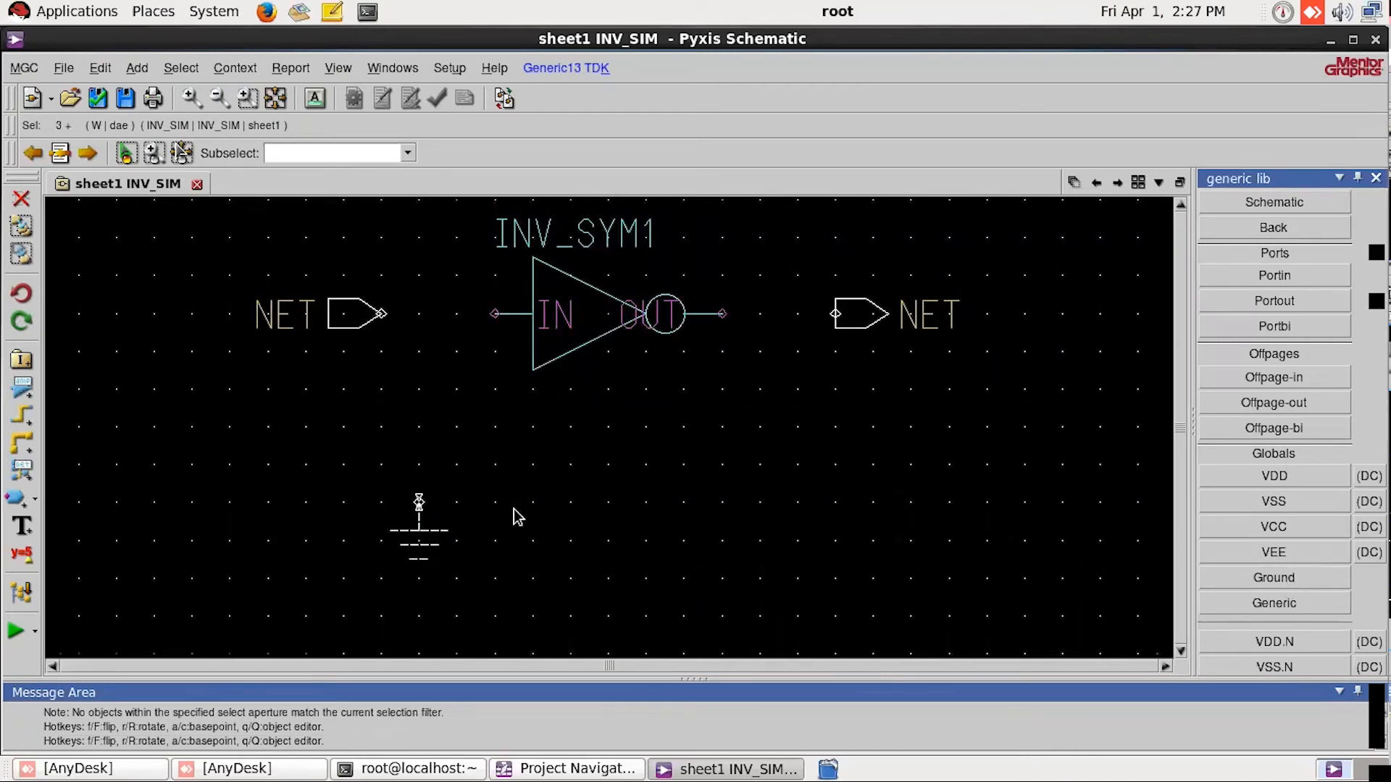
click(1291, 584)
click(1096, 501)
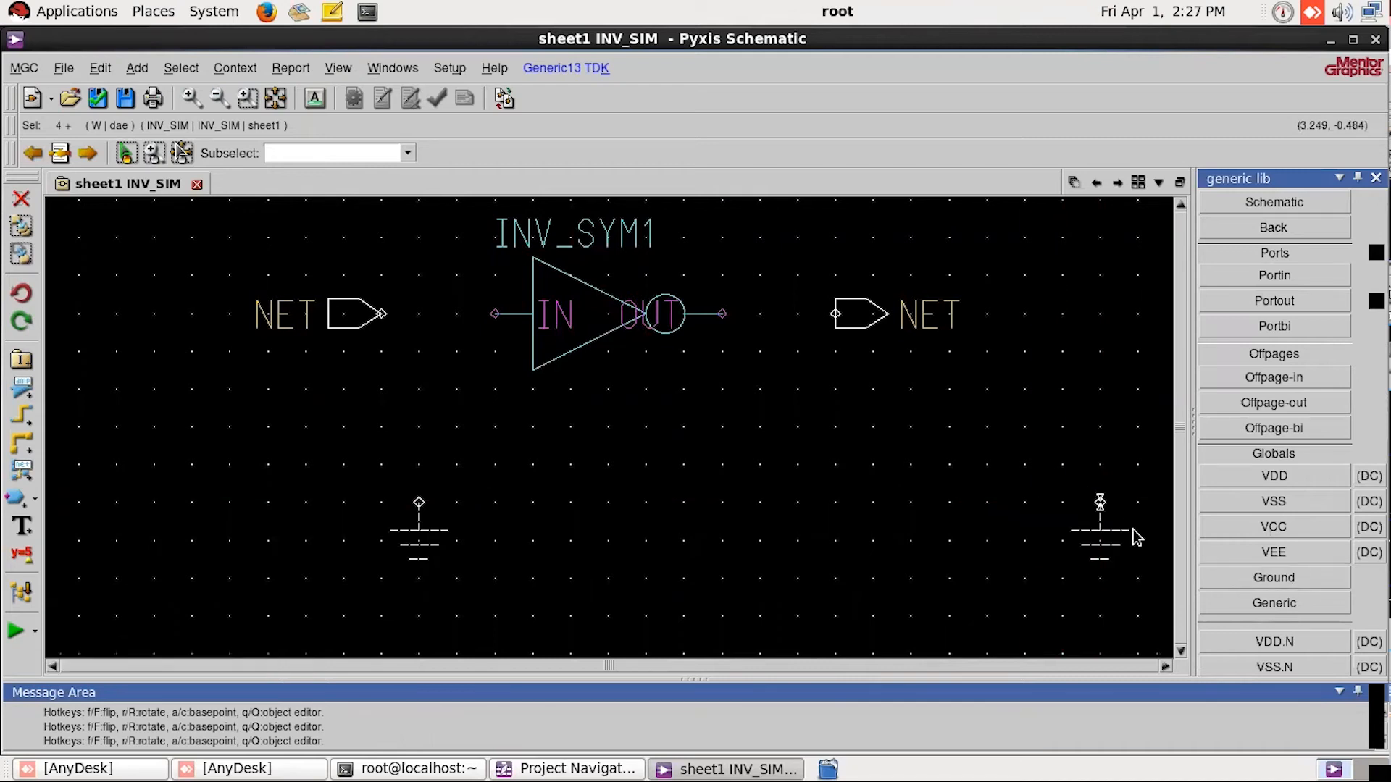
click(1286, 484)
click(1094, 316)
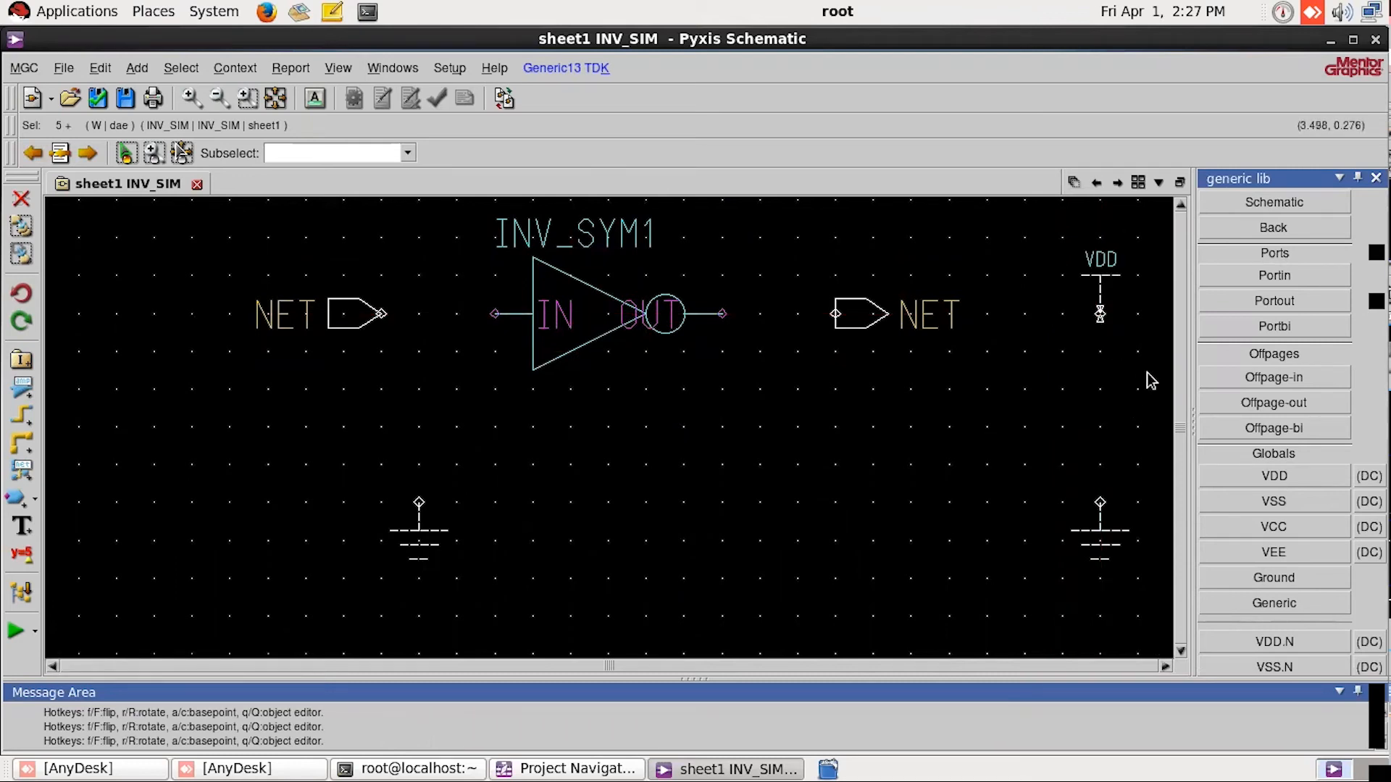
Step: Place a DC voltage source on the ground below VDD and a PATTERN voltage source just above the input-side ground
click(1276, 229)
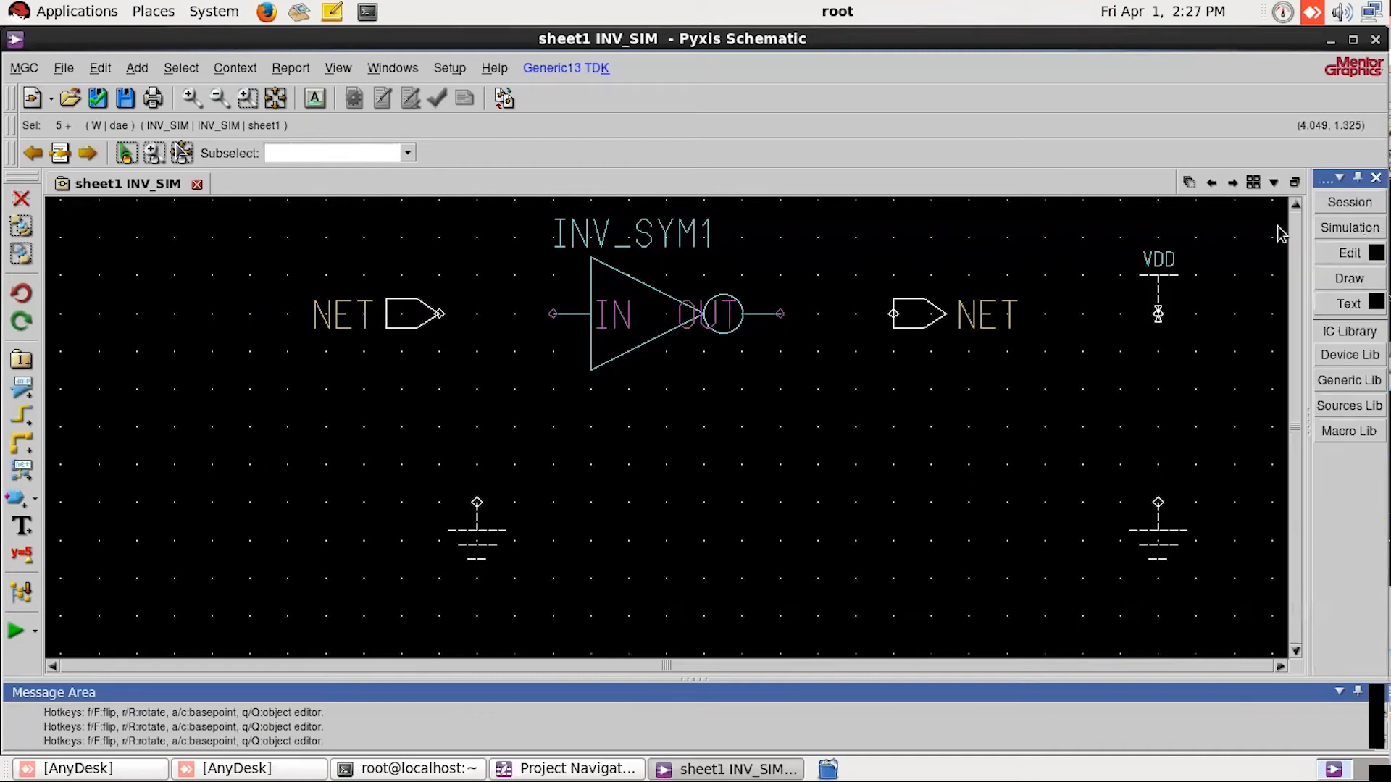
click(1349, 406)
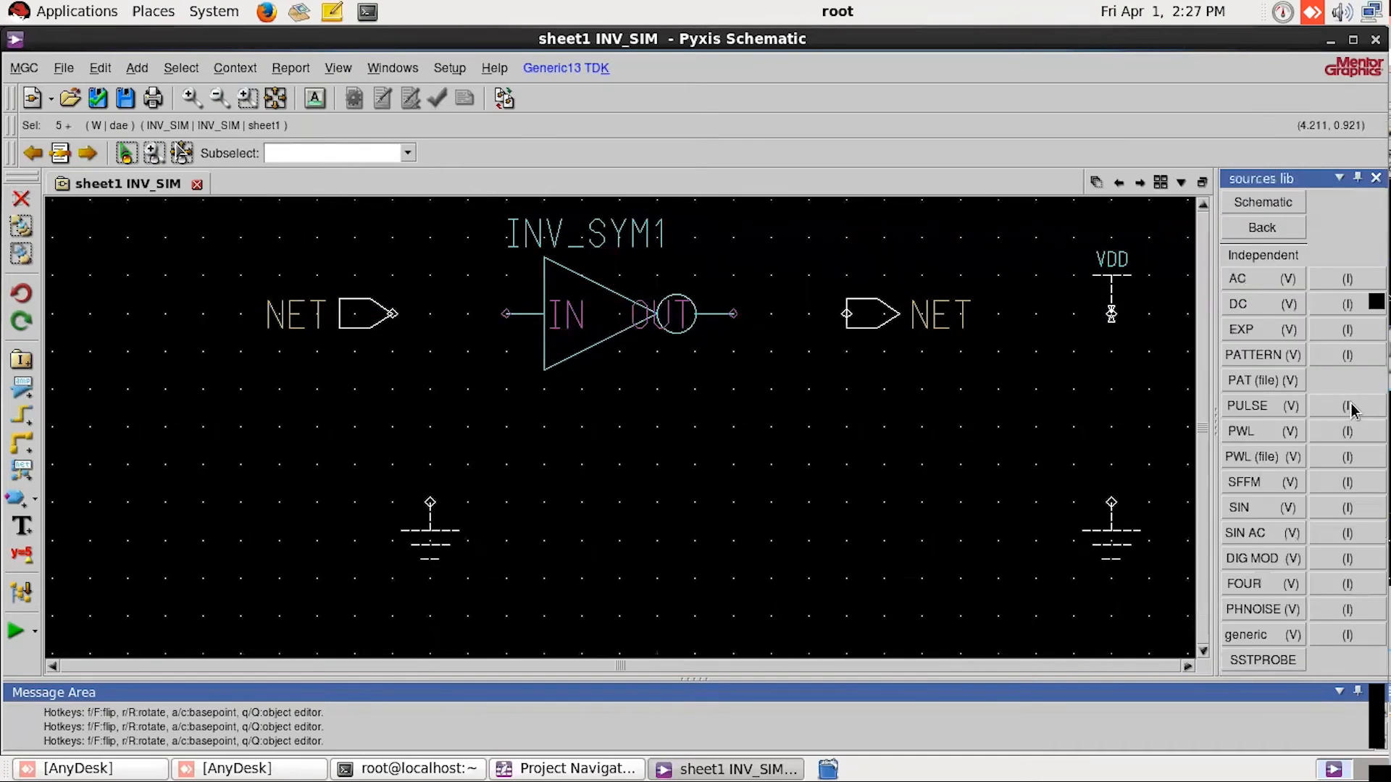
click(1265, 308)
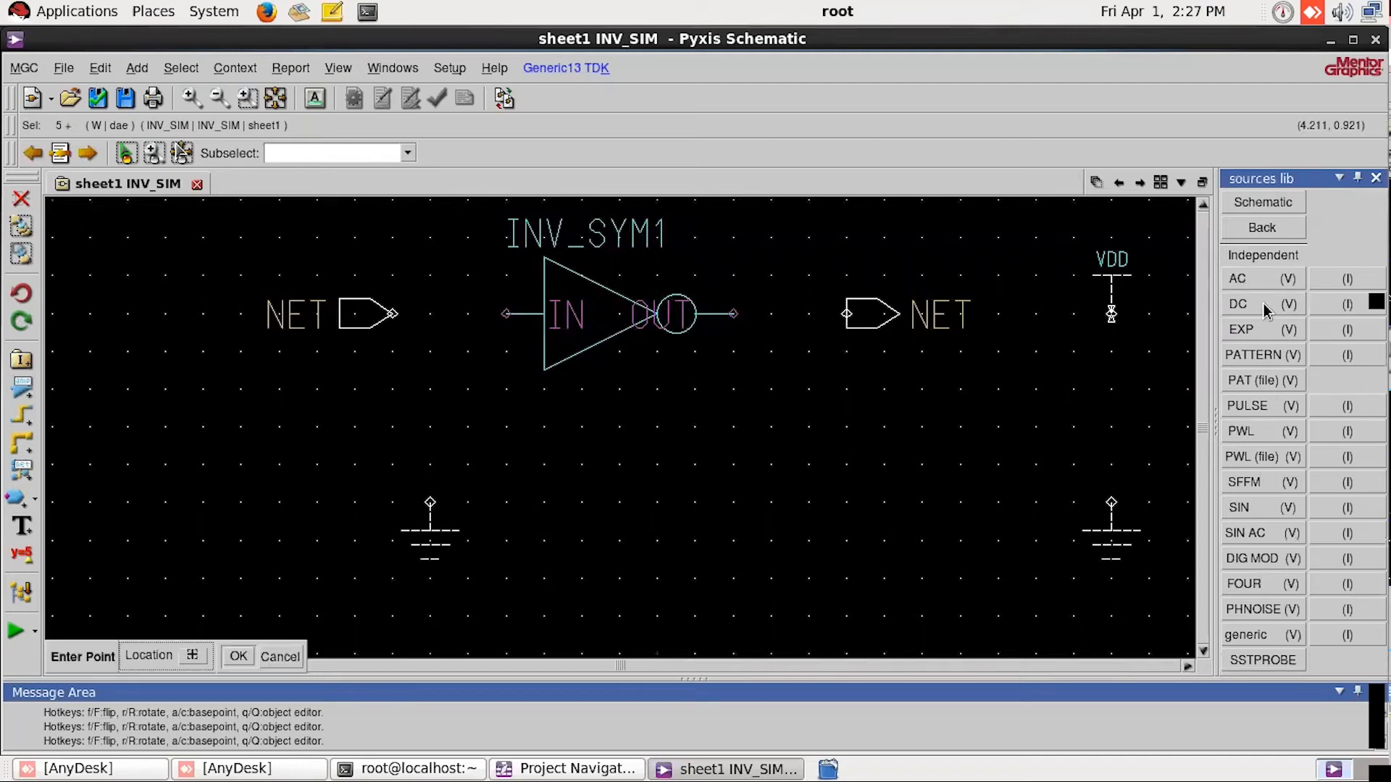
click(1110, 505)
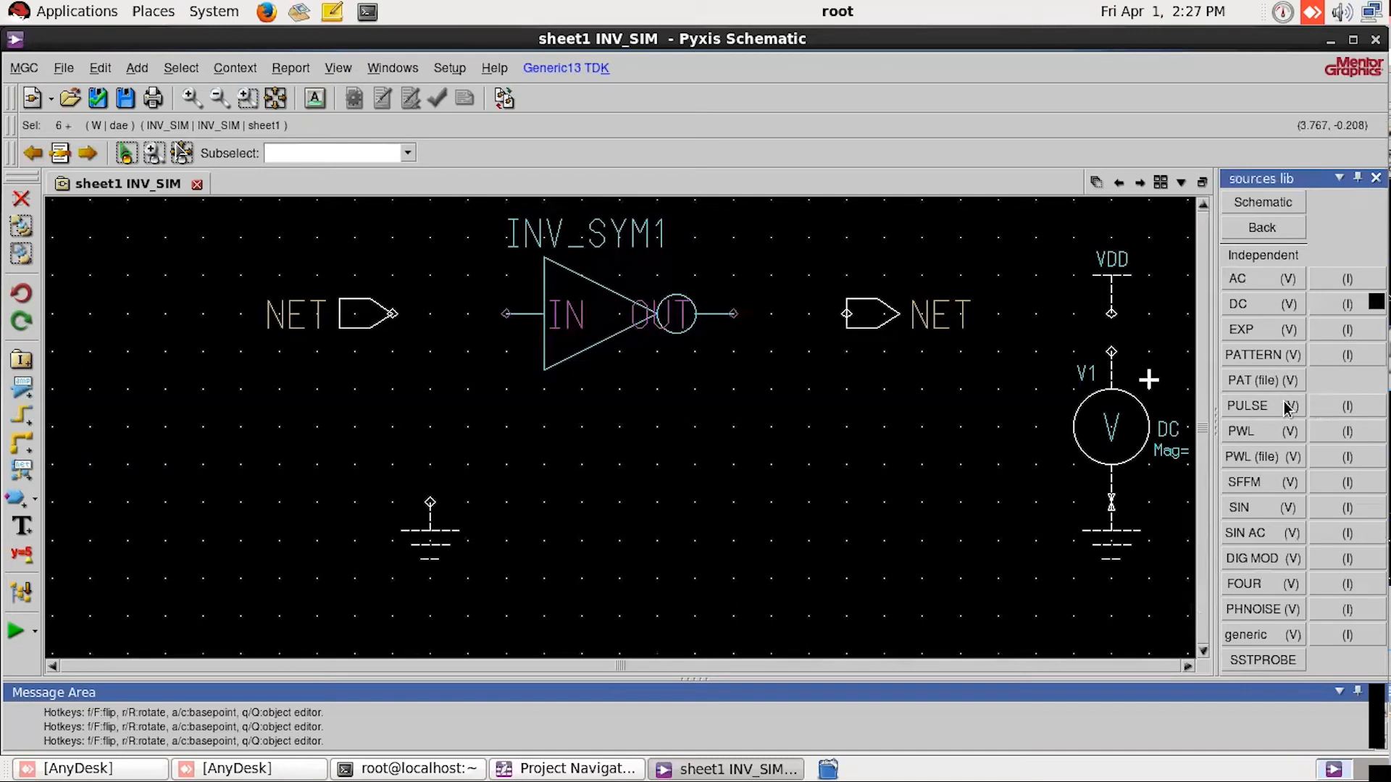
click(1268, 355)
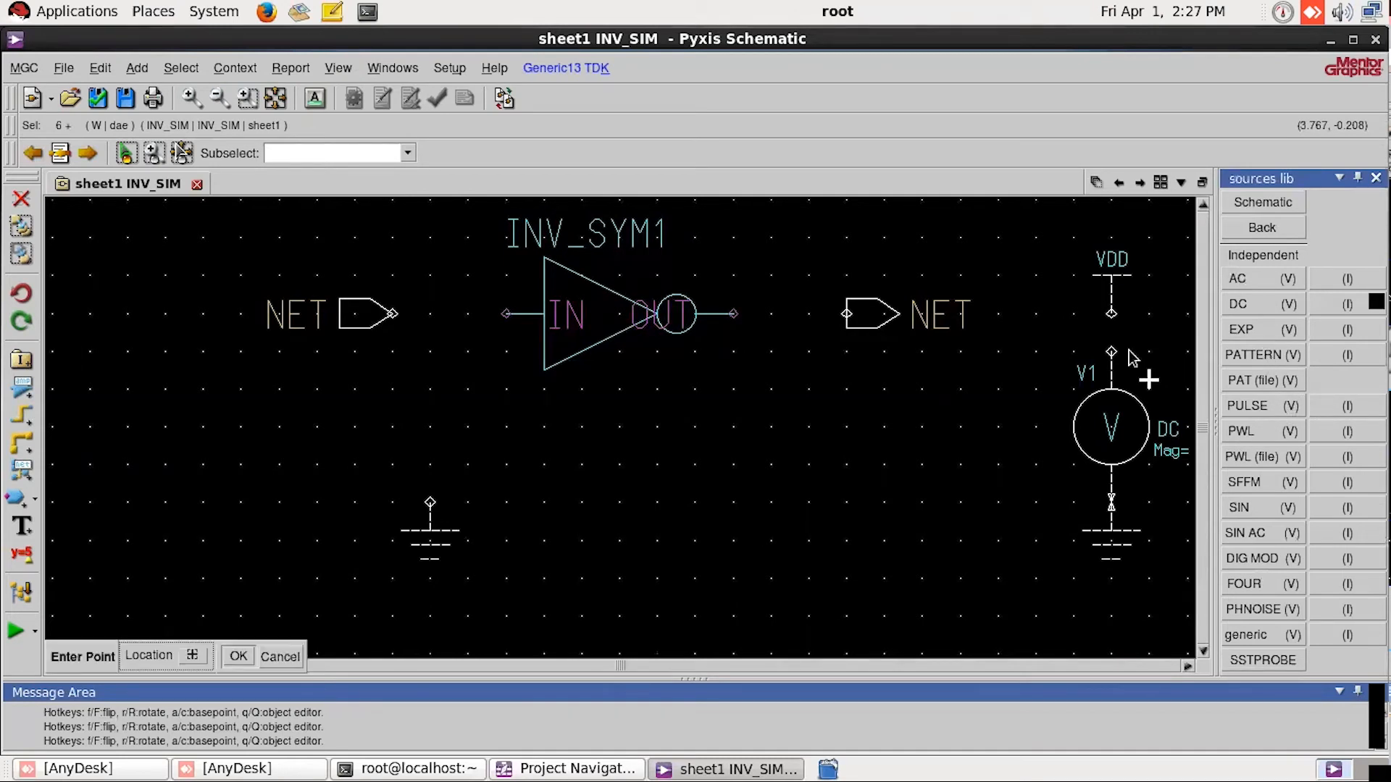
click(426, 480)
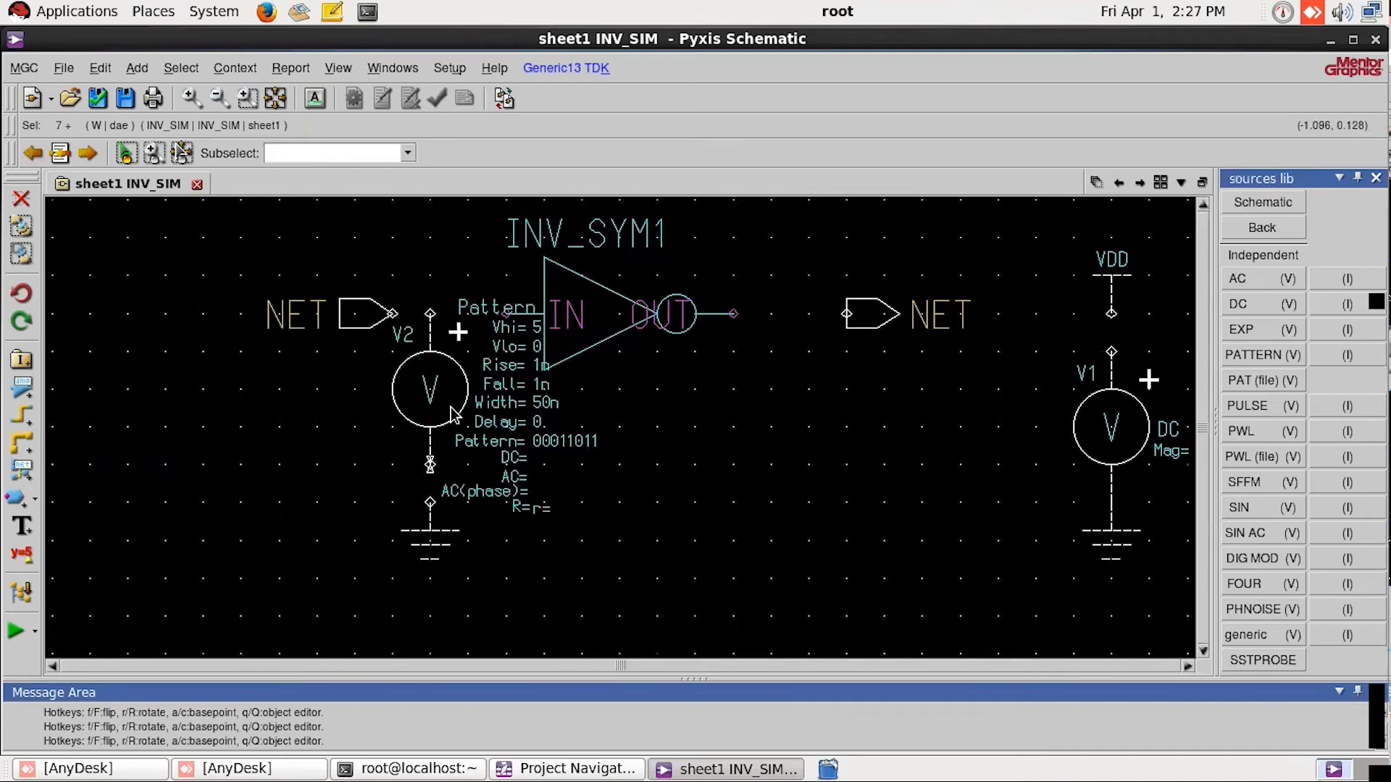
Step: Move the input-side ground and the PATTERN source down below the input line, and shift the ground under the DC source down one grid step
click(746, 484)
drag(435, 558, 427, 618)
drag(431, 403, 440, 450)
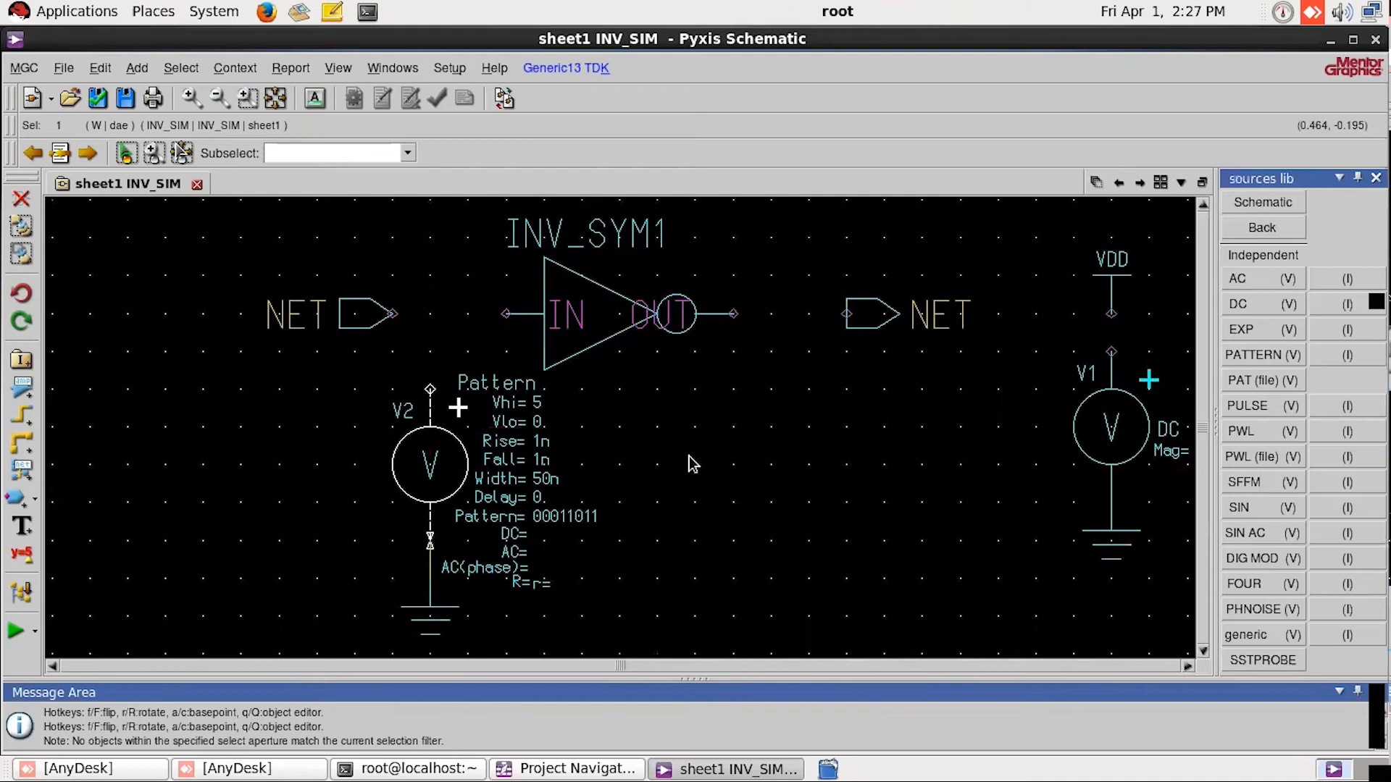
click(694, 464)
drag(1116, 515, 1115, 553)
Step: Set the DC property of the voltage source V1 below VDD to 1.8V
click(1134, 441)
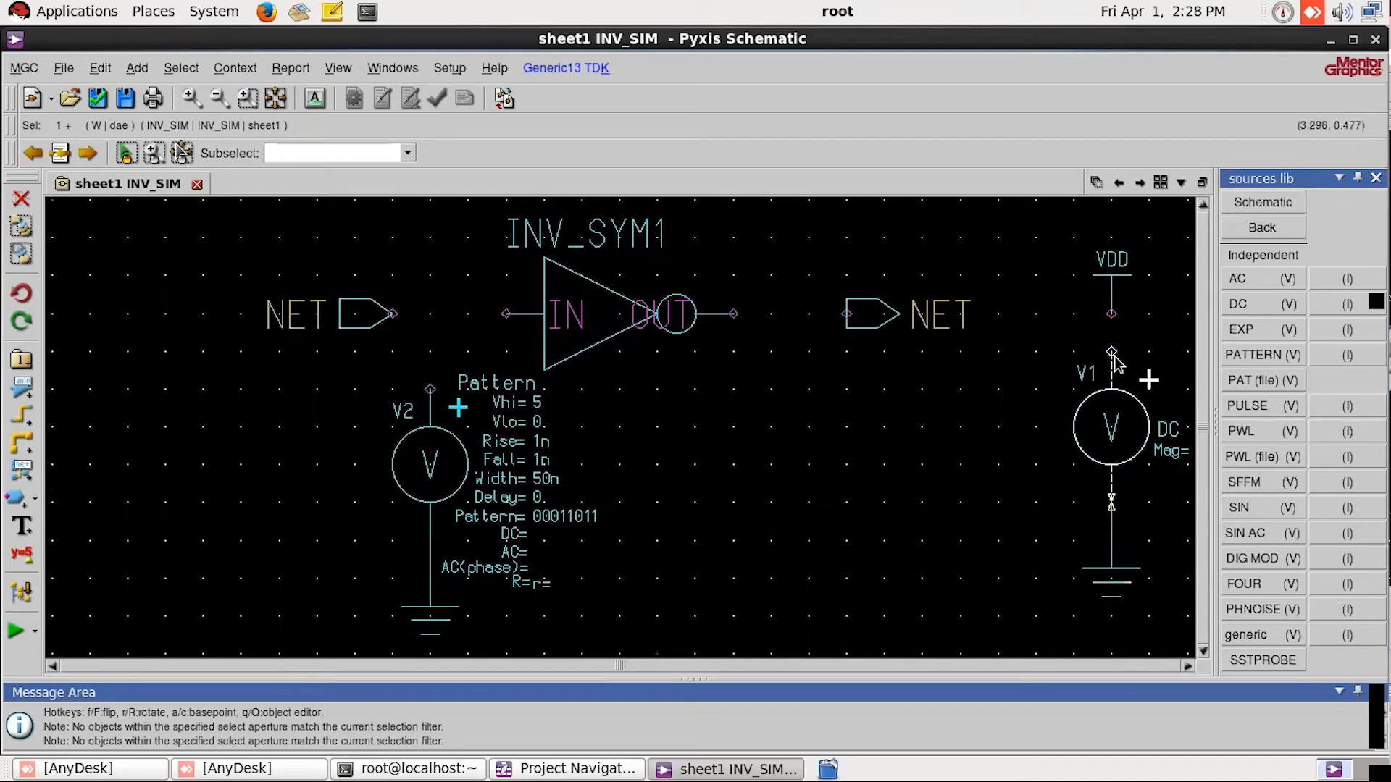
text(C)
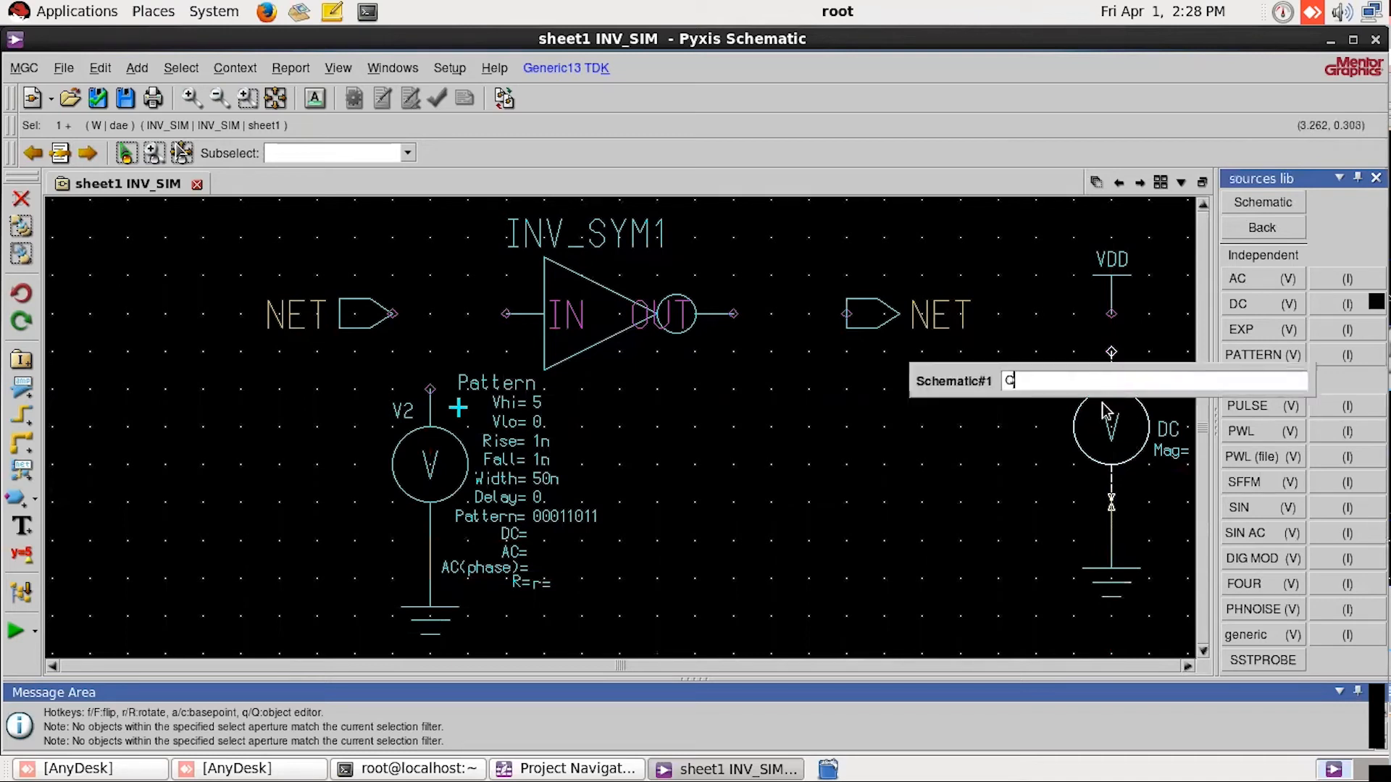
key(Escape)
click(1005, 439)
click(1089, 430)
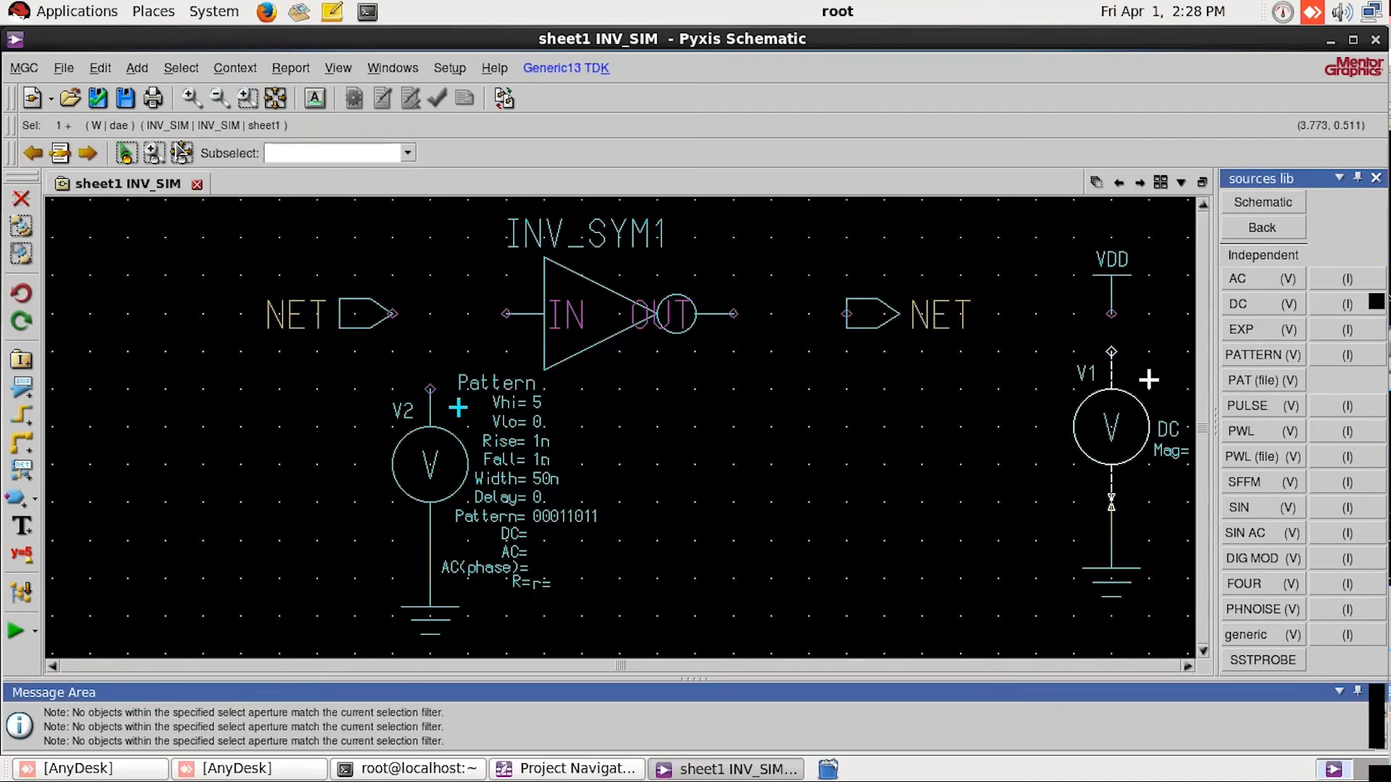
click(1273, 229)
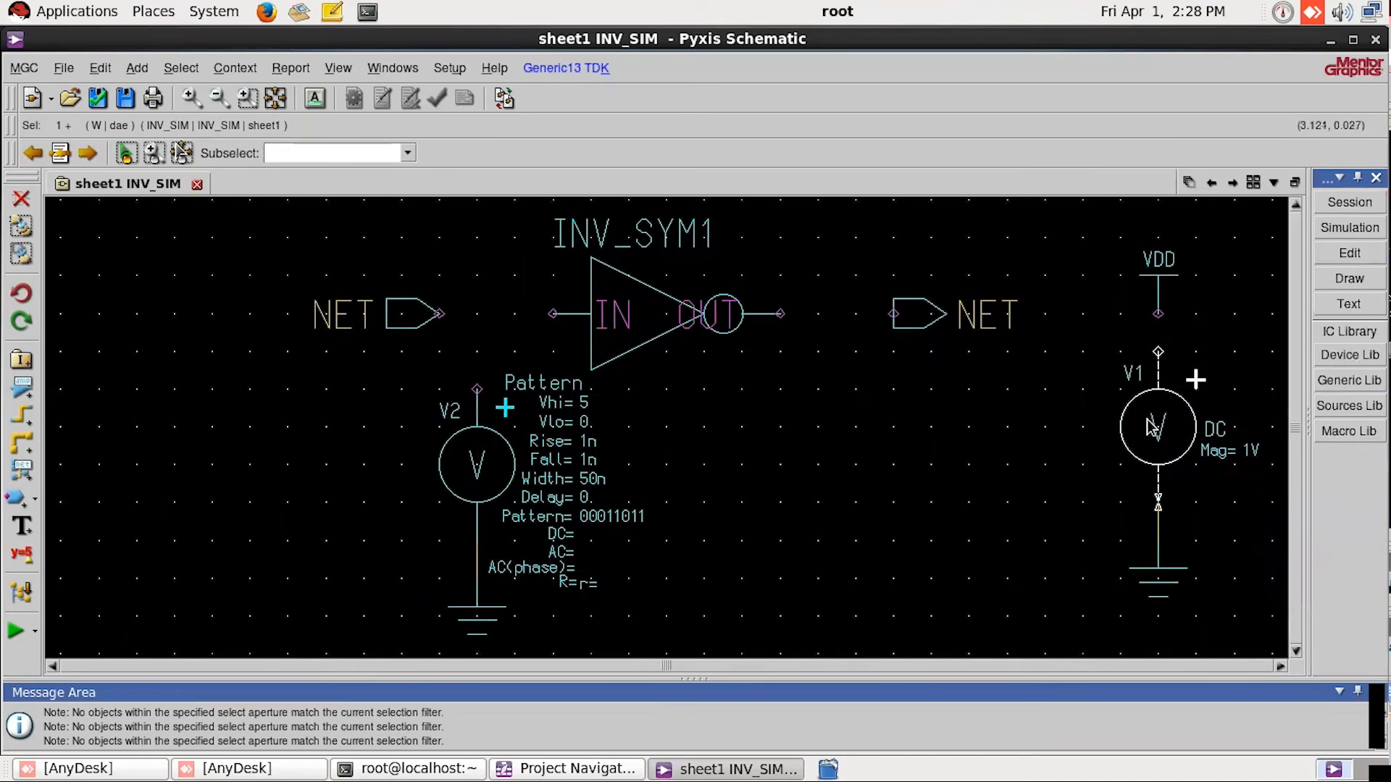
right_click(1168, 439)
click(1213, 501)
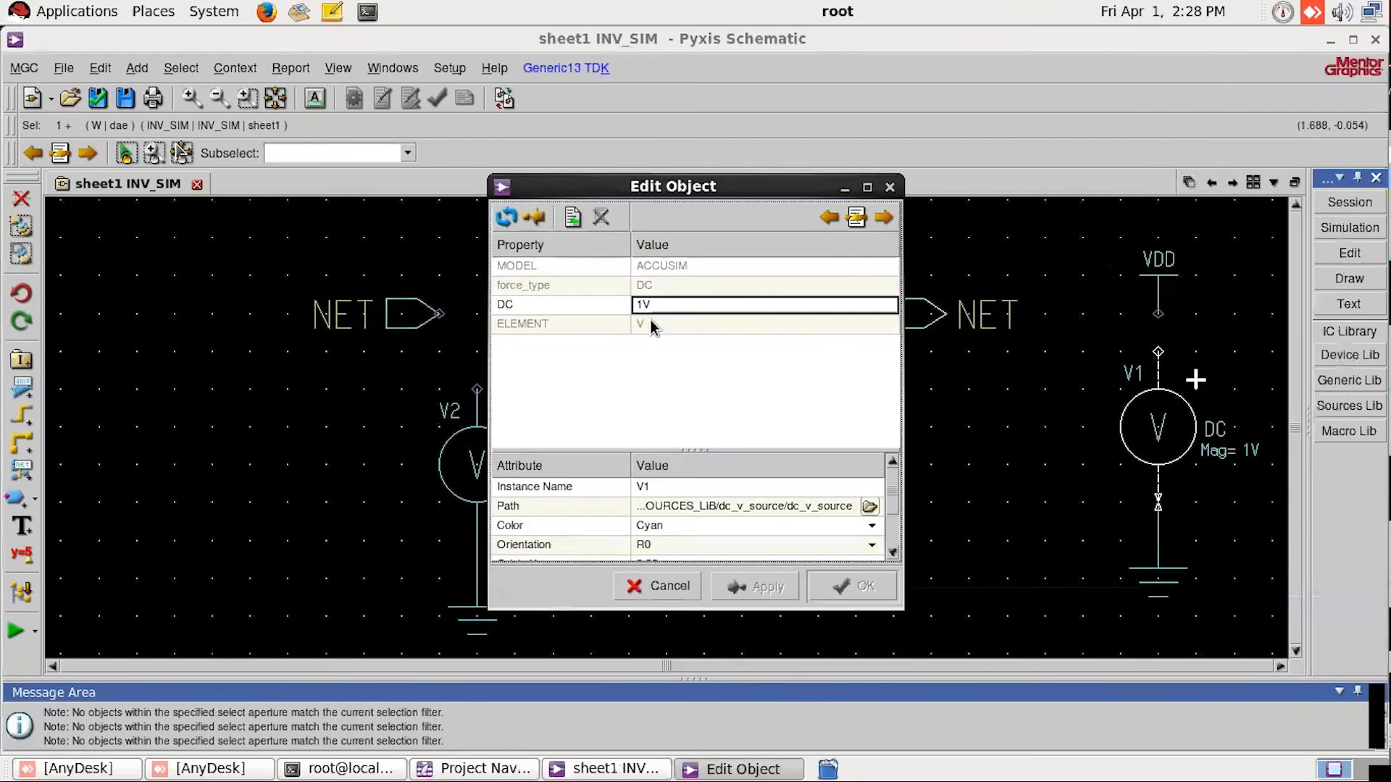
click(677, 305)
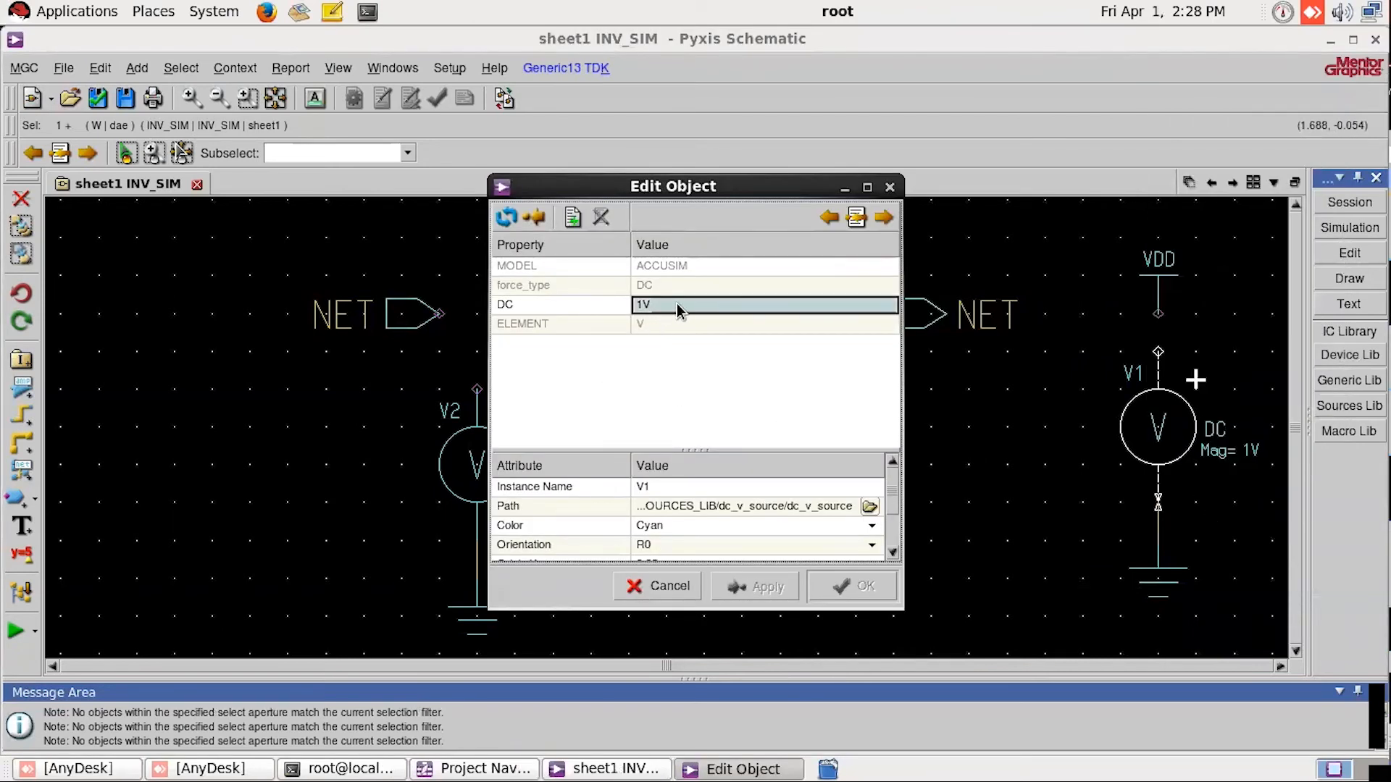
click(677, 304)
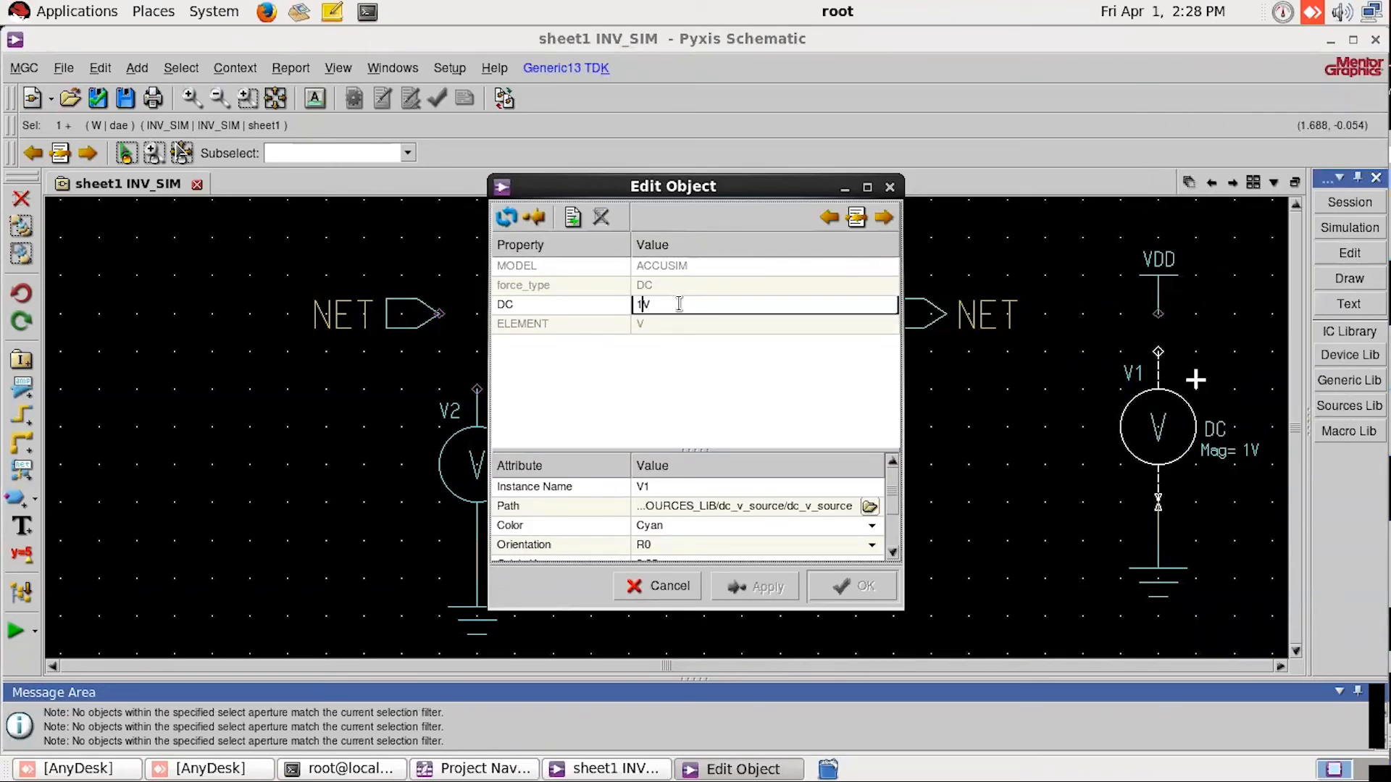
click(852, 588)
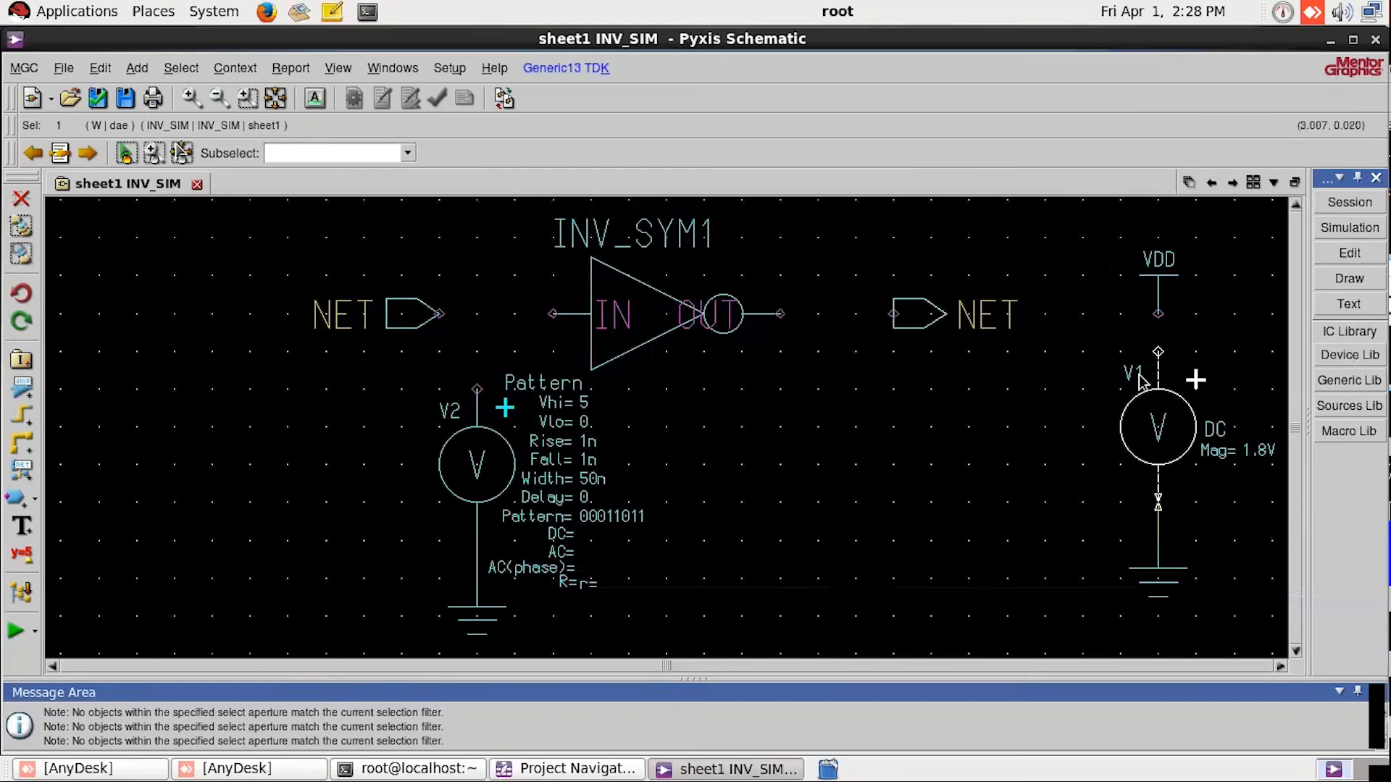
Step: Connect the VDD symbol to the upper terminal of the DC source with a bus segment
key(shift+w)
click(1159, 314)
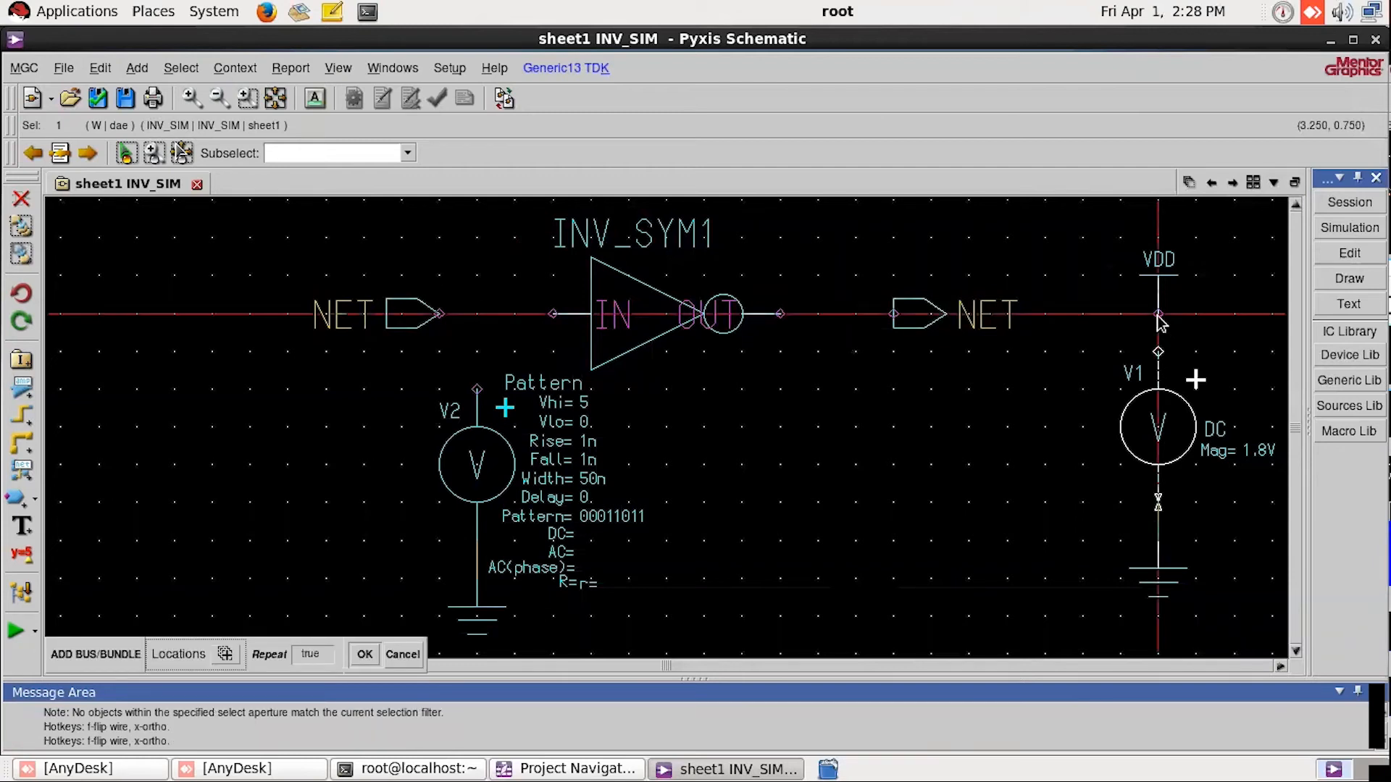
click(1159, 353)
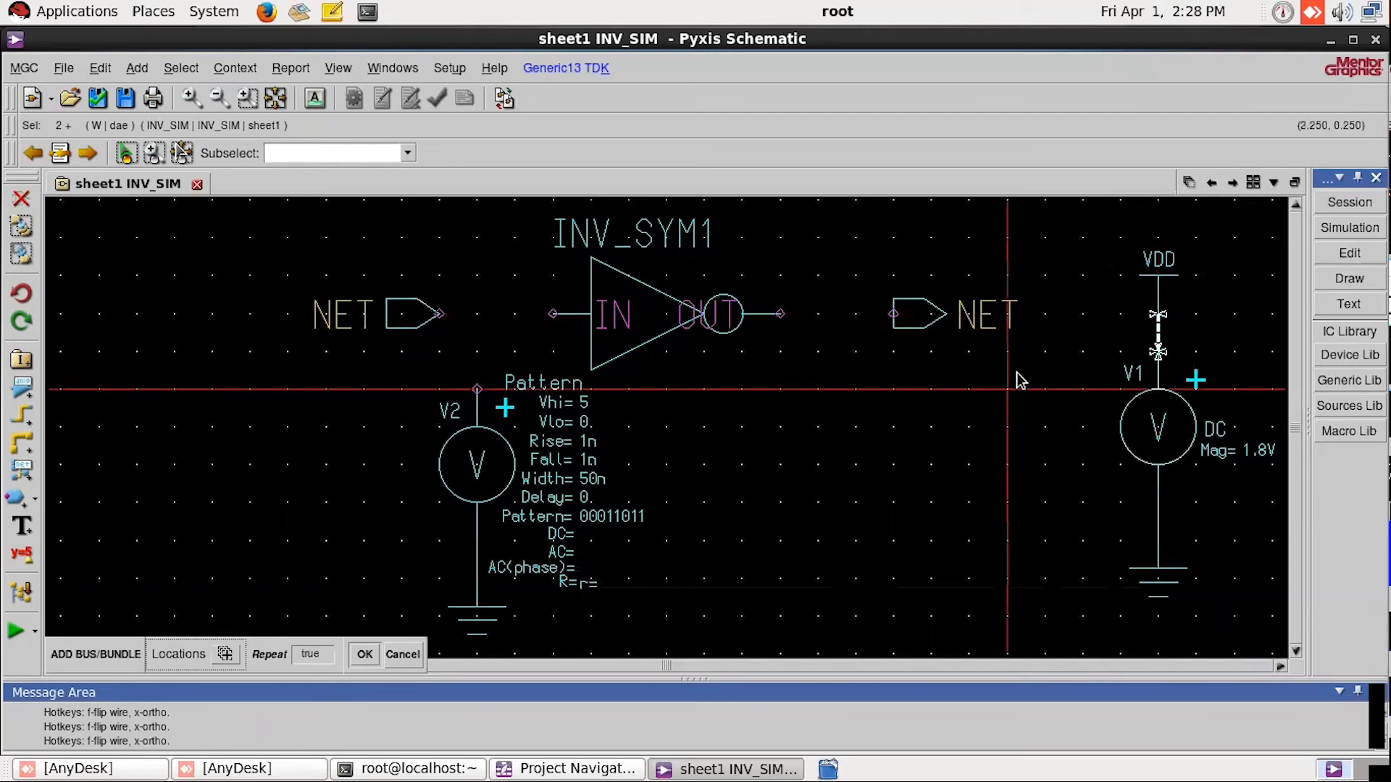
key(Escape)
click(912, 444)
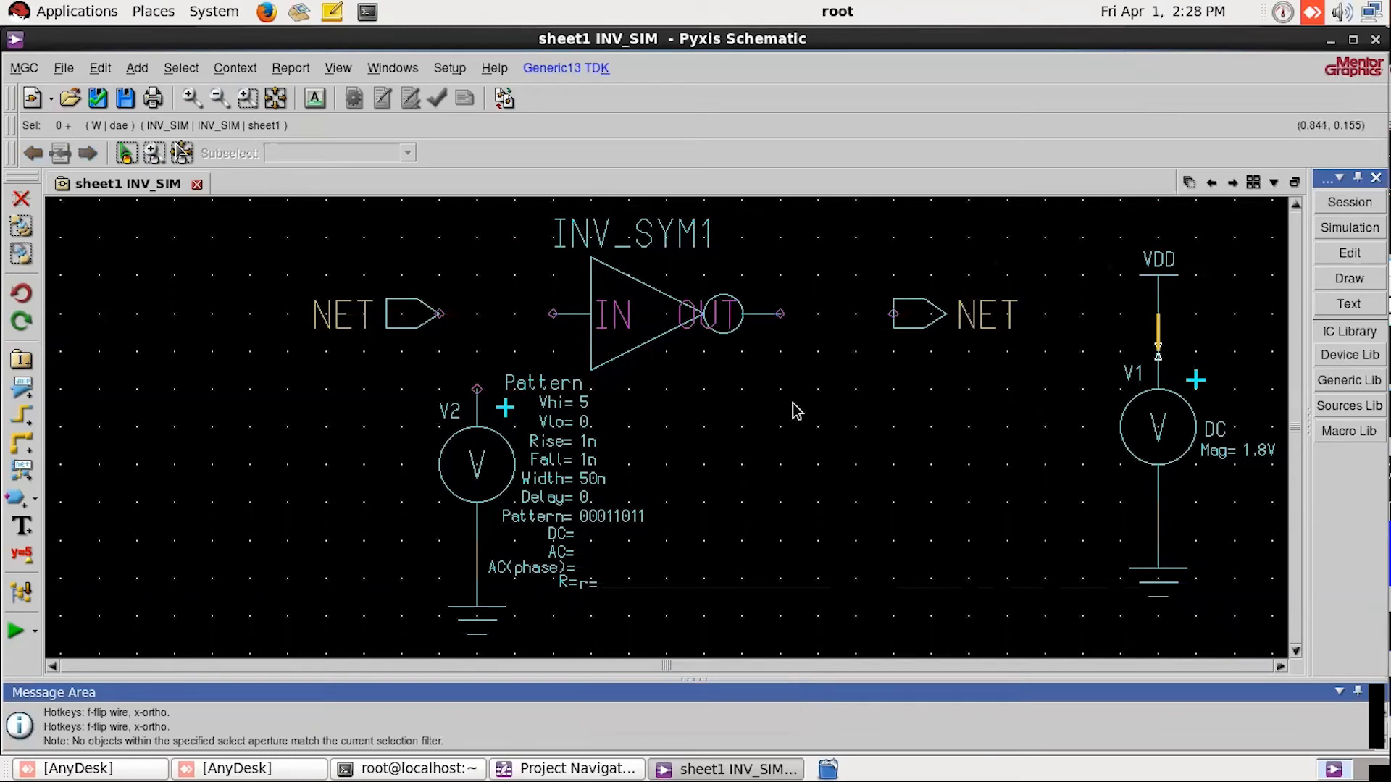
Step: Draw a bus from the input port to the inverter's IN pin and join the PATTERN source's upper terminal to it
key(b)
click(441, 314)
click(554, 314)
click(477, 389)
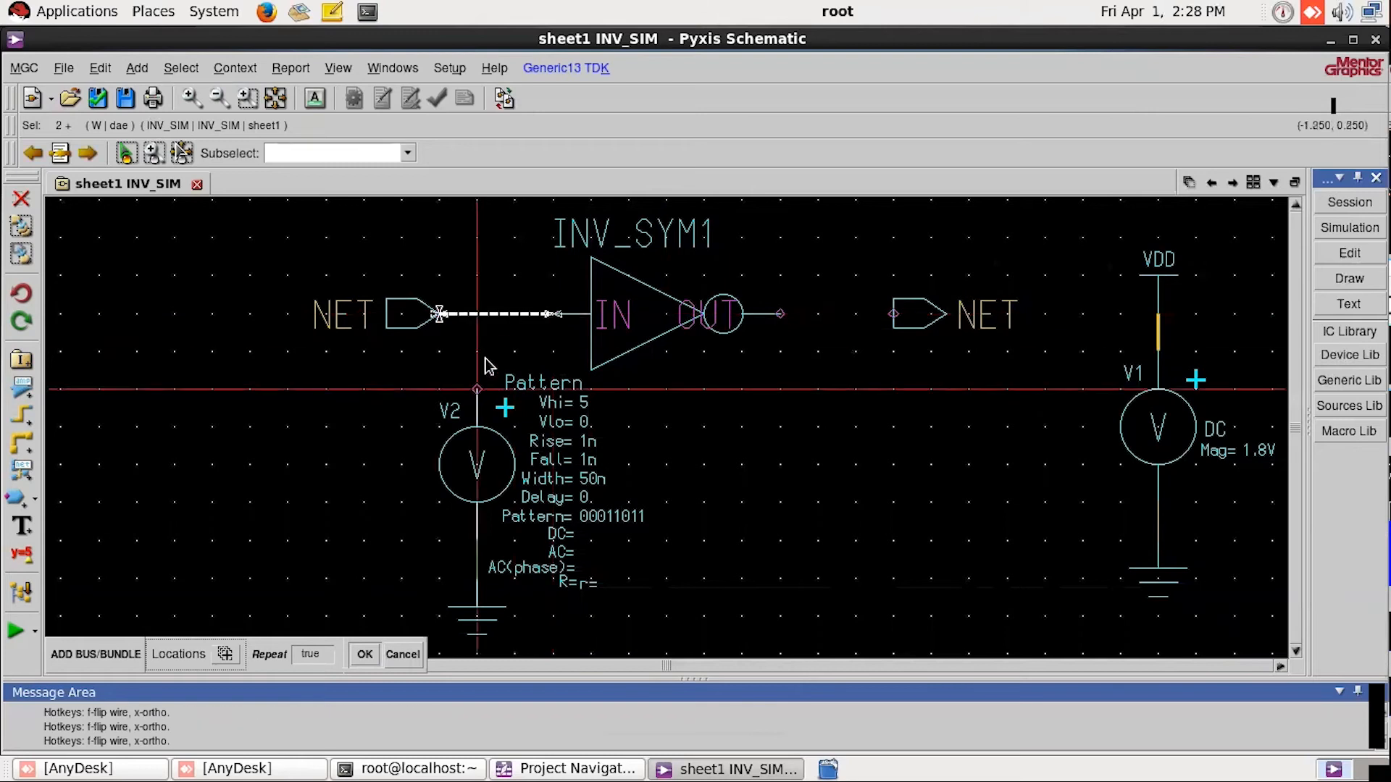
click(477, 314)
Step: Draw a bus from the inverter's OUT pin to the output port, finish the command and deselect everything
click(780, 314)
click(897, 314)
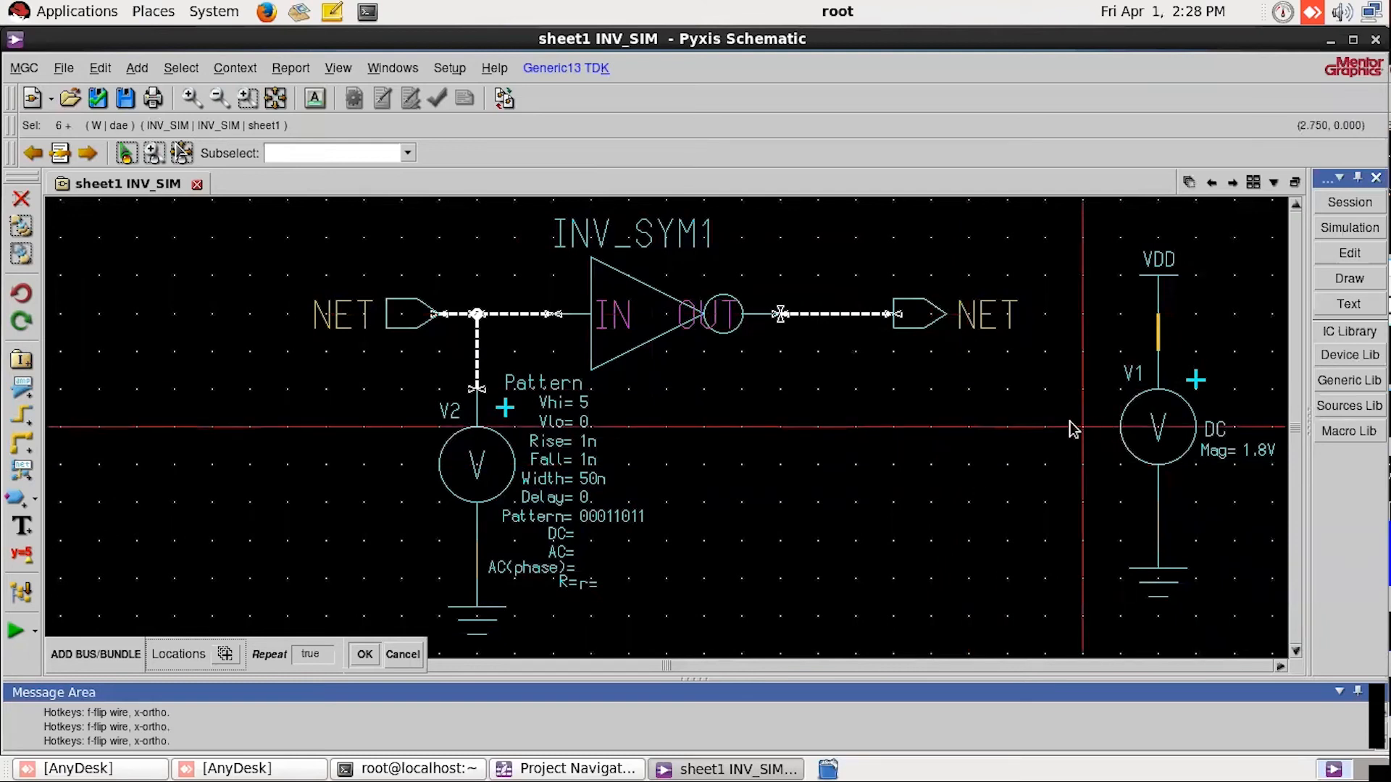
key(Escape)
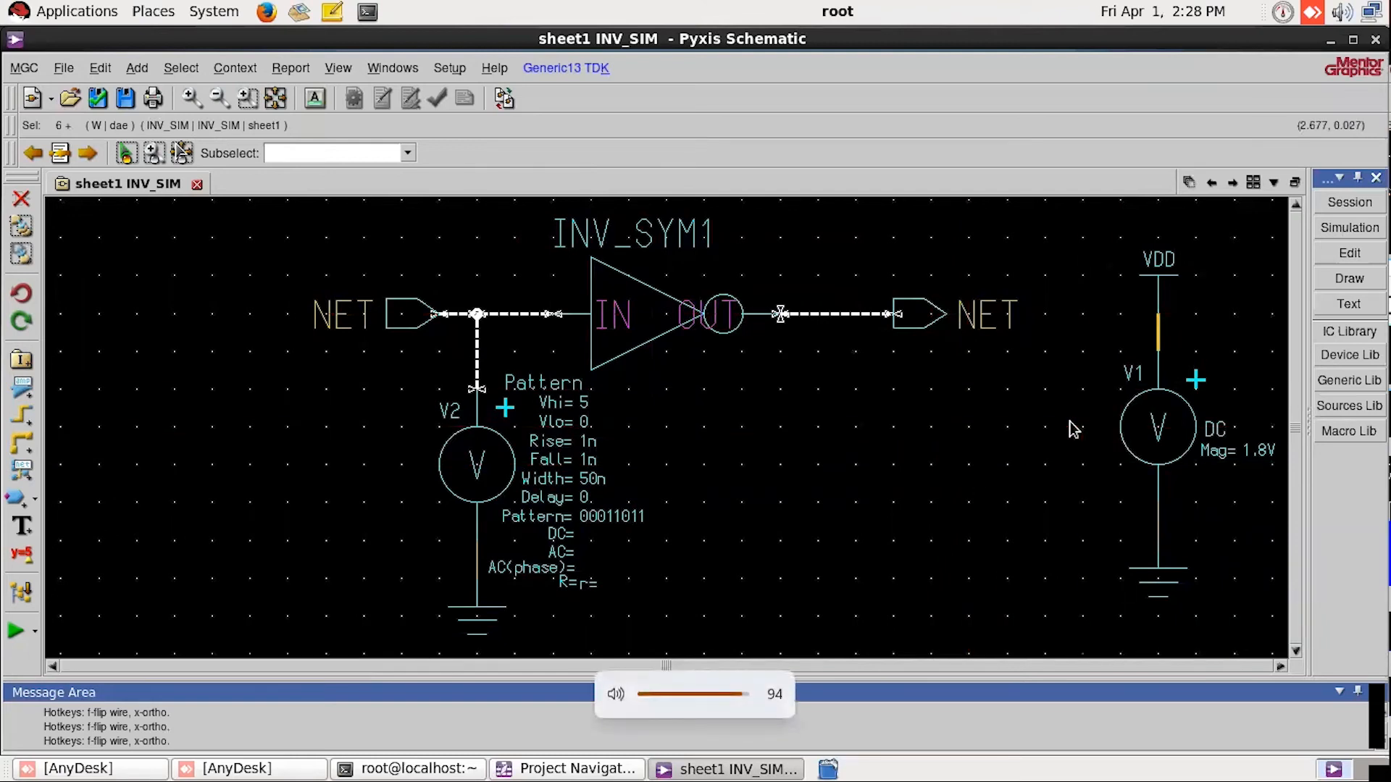
click(806, 403)
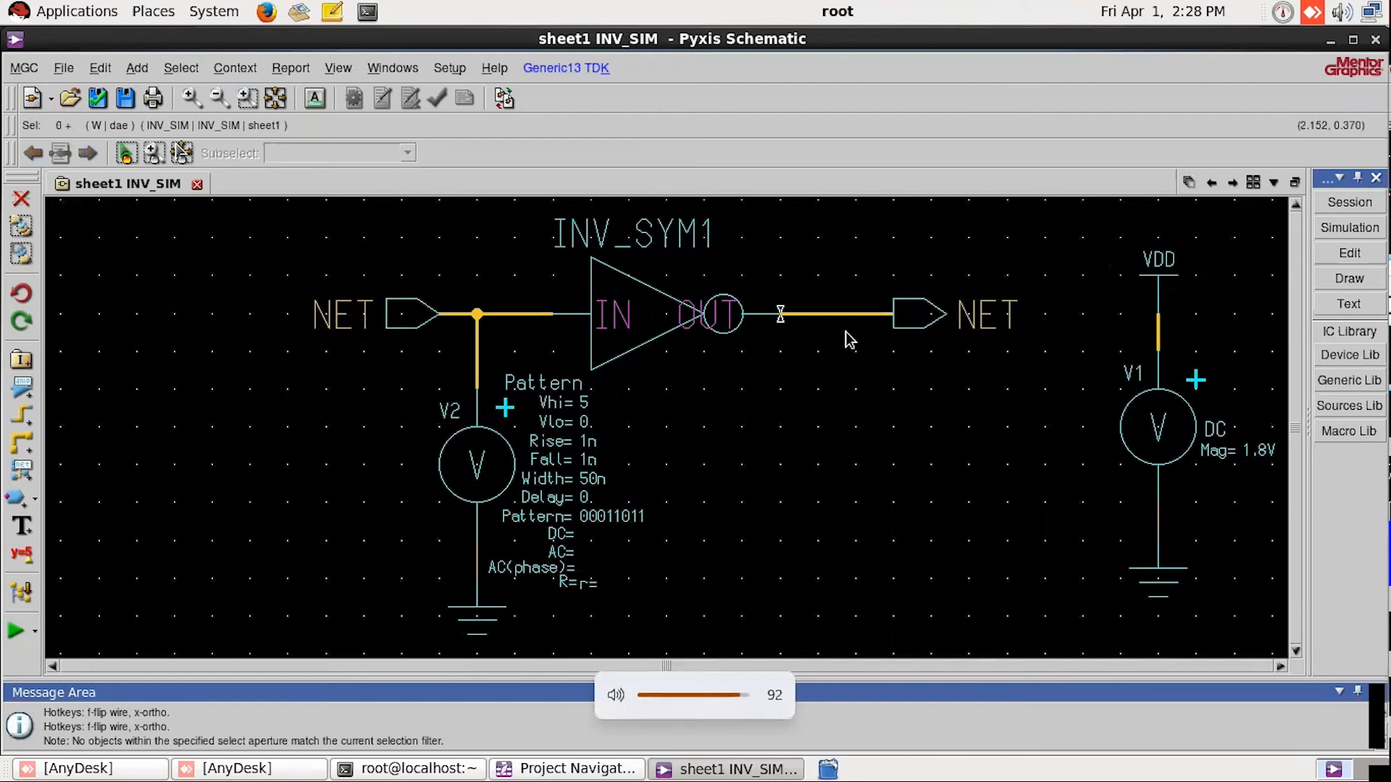
click(1158, 351)
click(1192, 342)
click(1159, 330)
click(1020, 380)
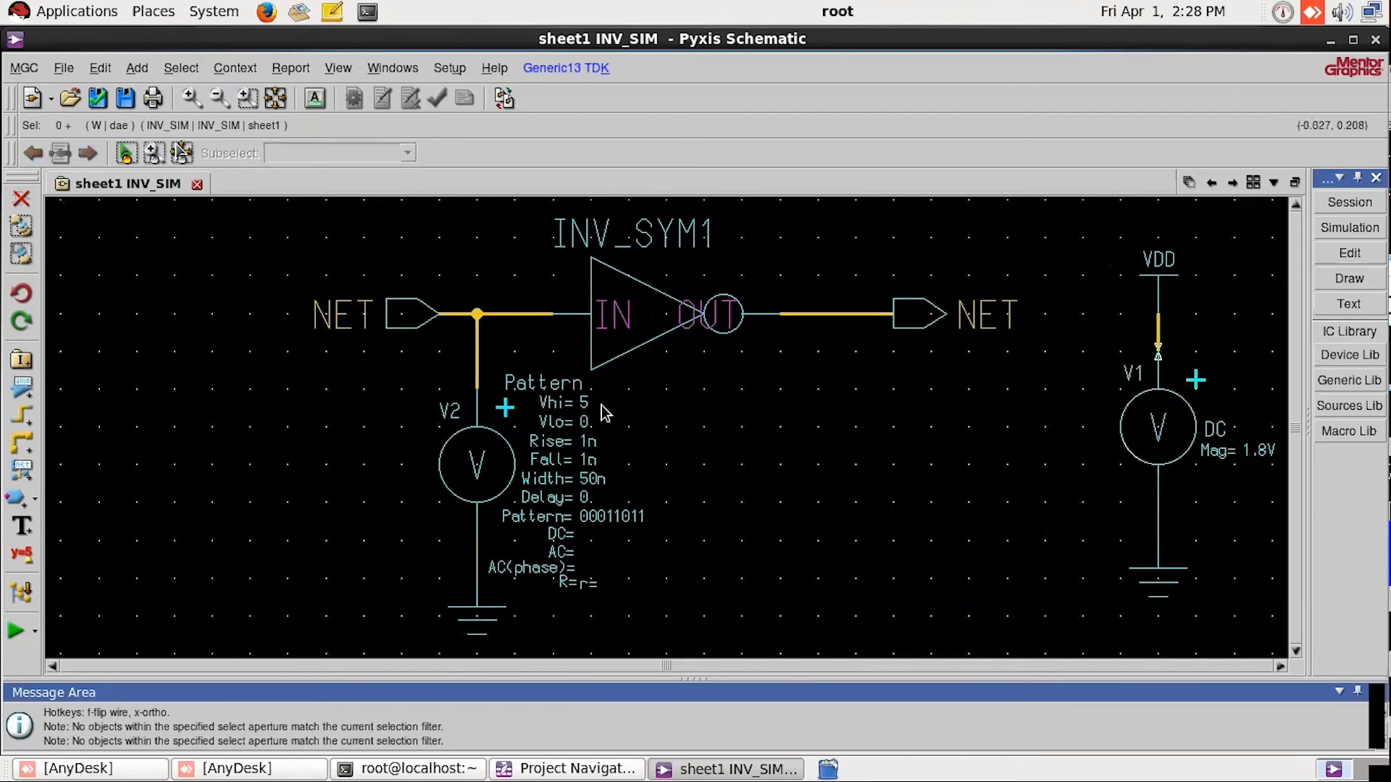
Step: Set the net name of the input port to IN
click(398, 327)
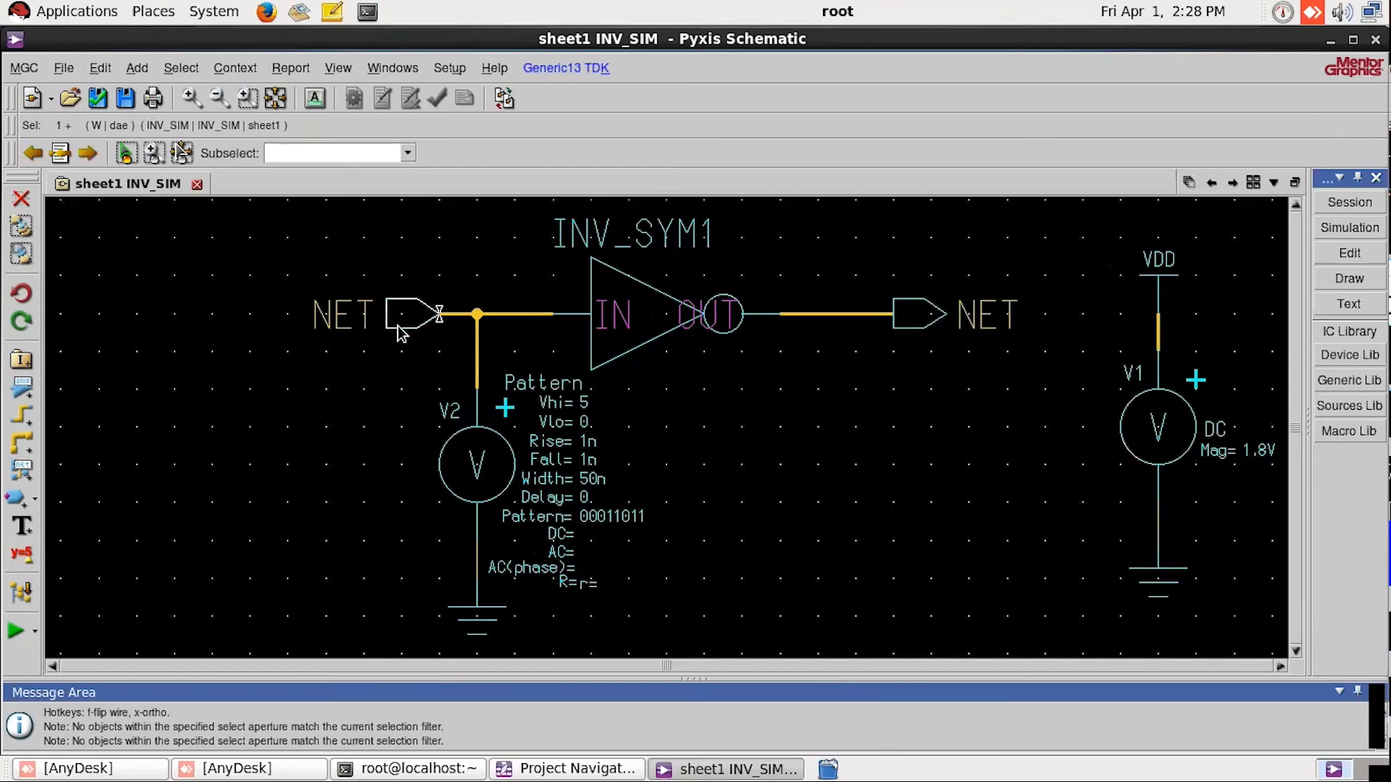
text(C)
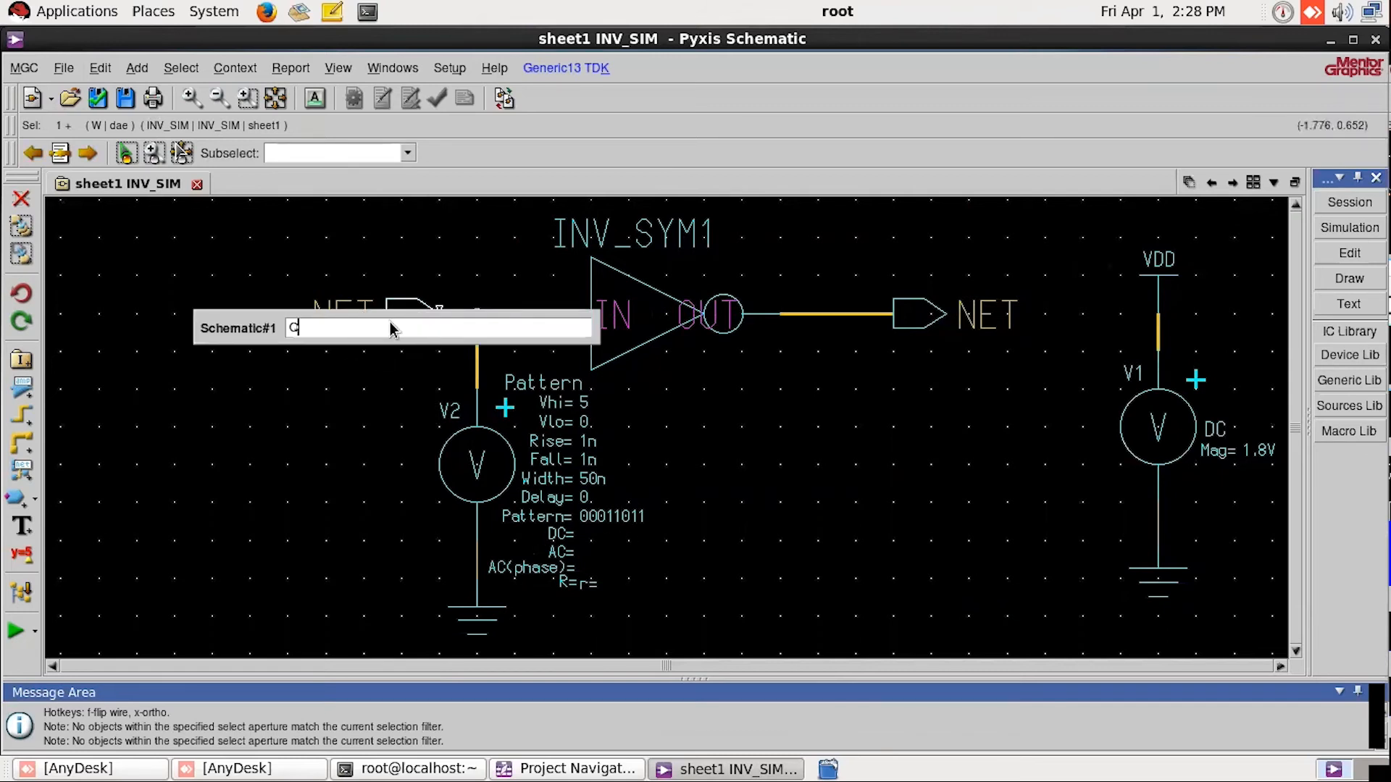
key(Escape)
right_click(394, 328)
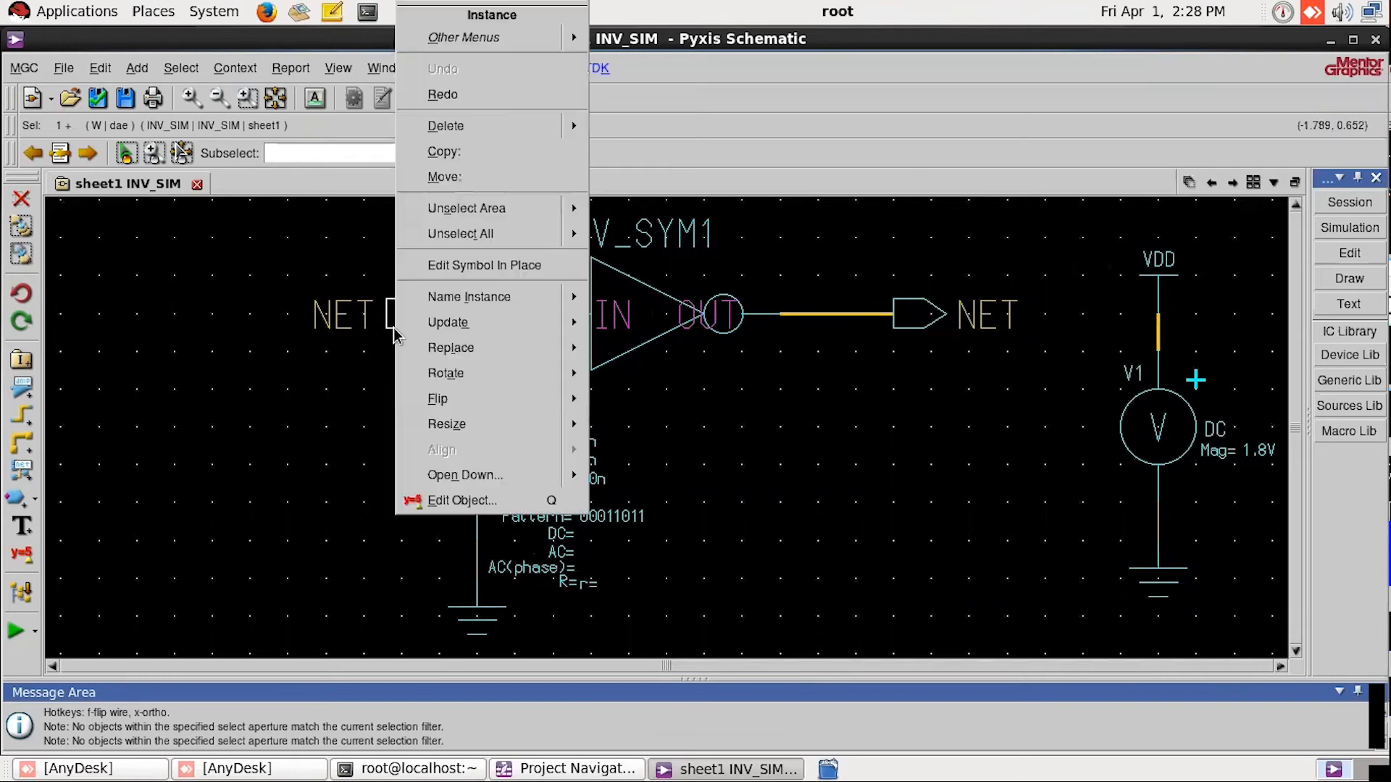
click(446, 497)
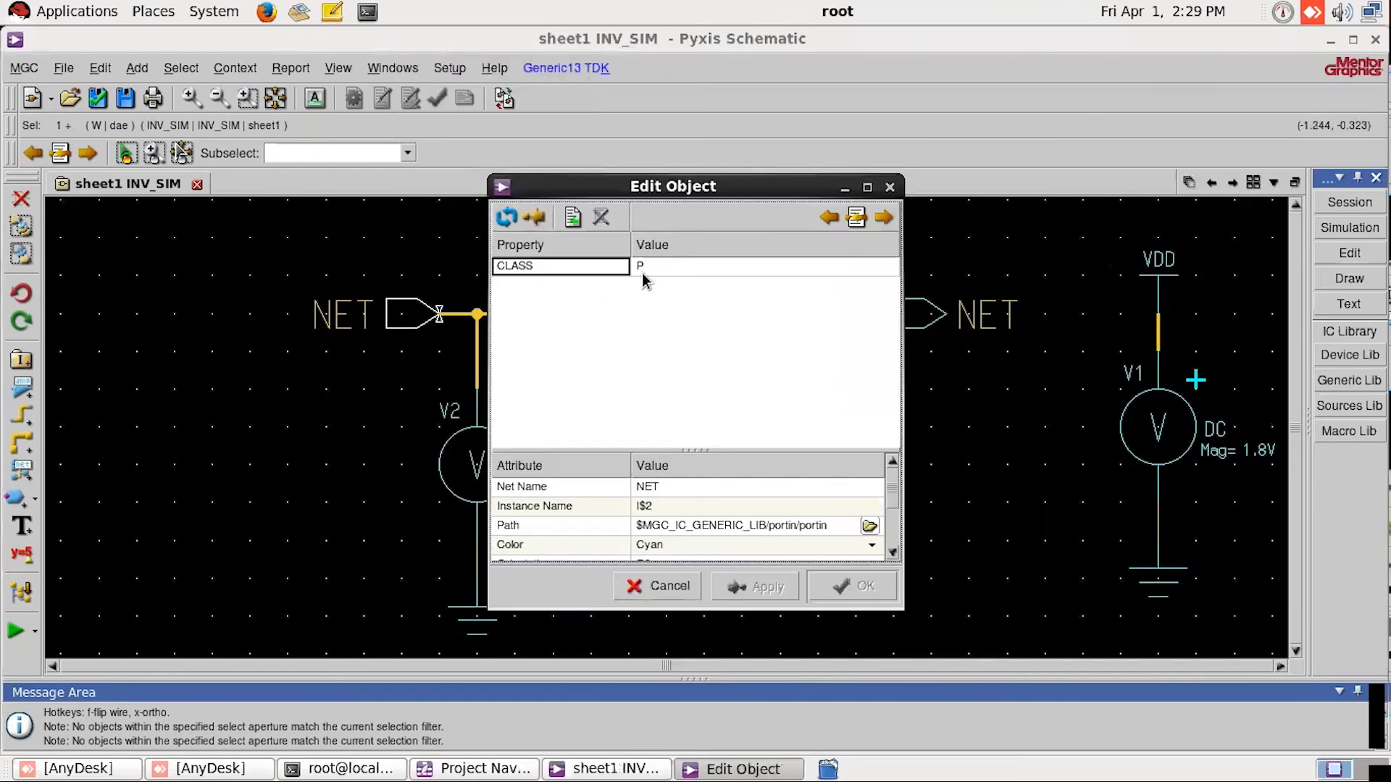
click(673, 488)
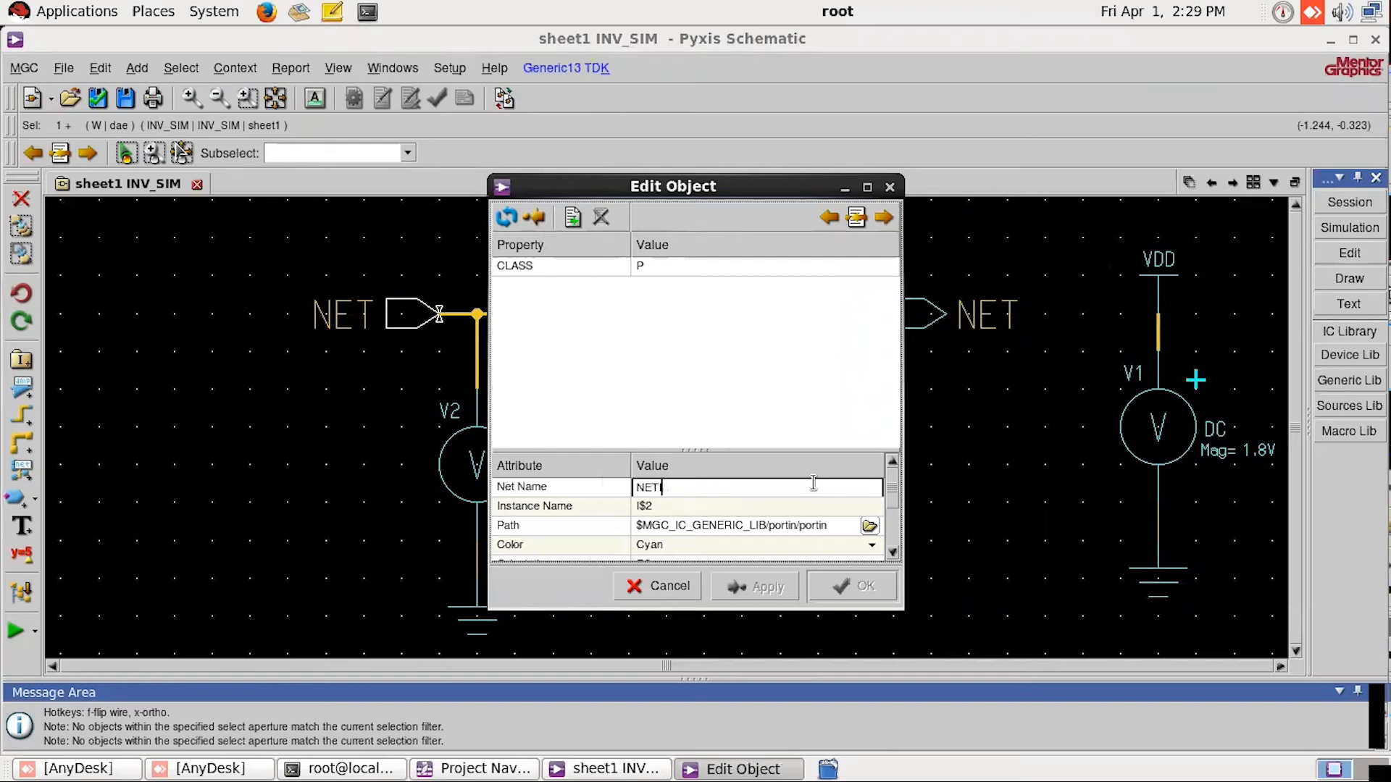
text(IN)
click(849, 586)
Step: Set the net name of the output port to OUT and clear the selection
click(937, 327)
right_click(935, 325)
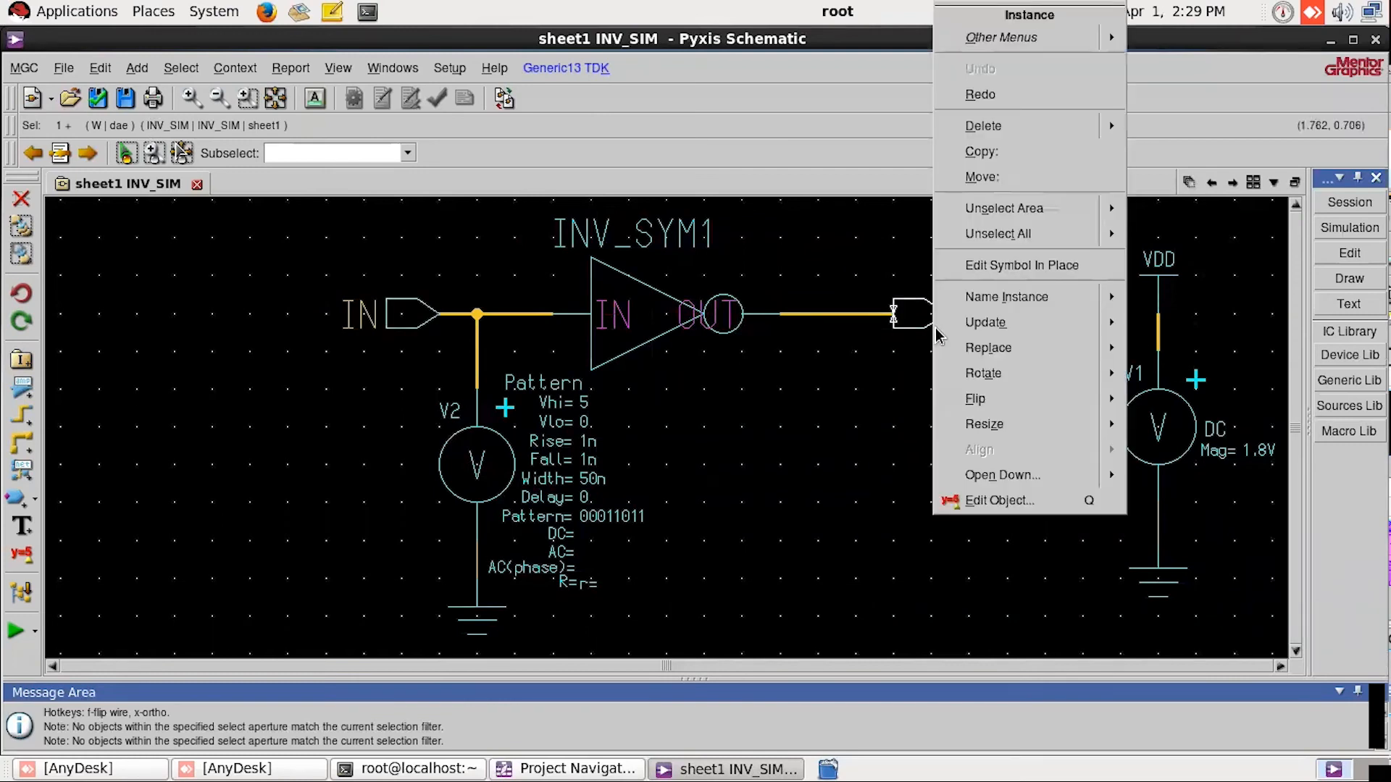
click(1000, 500)
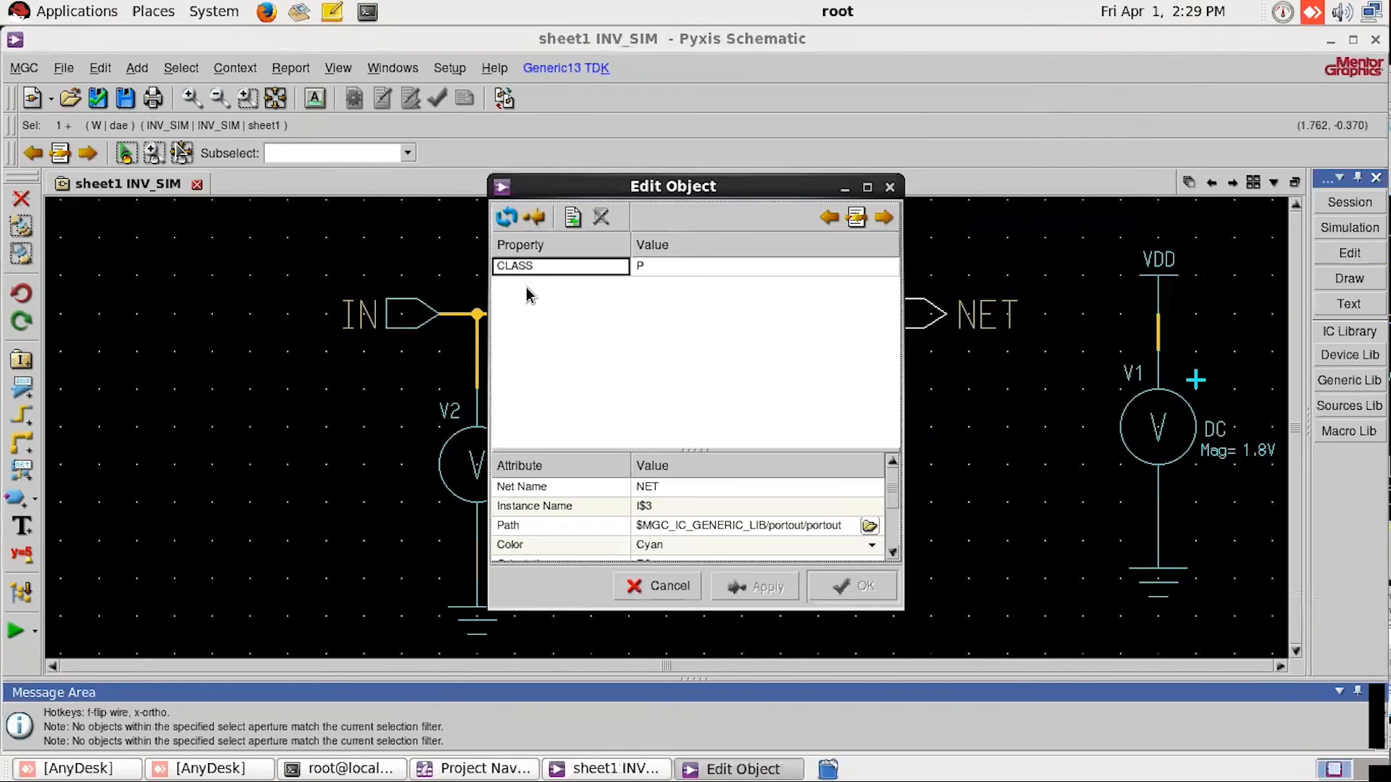
double_click(673, 485)
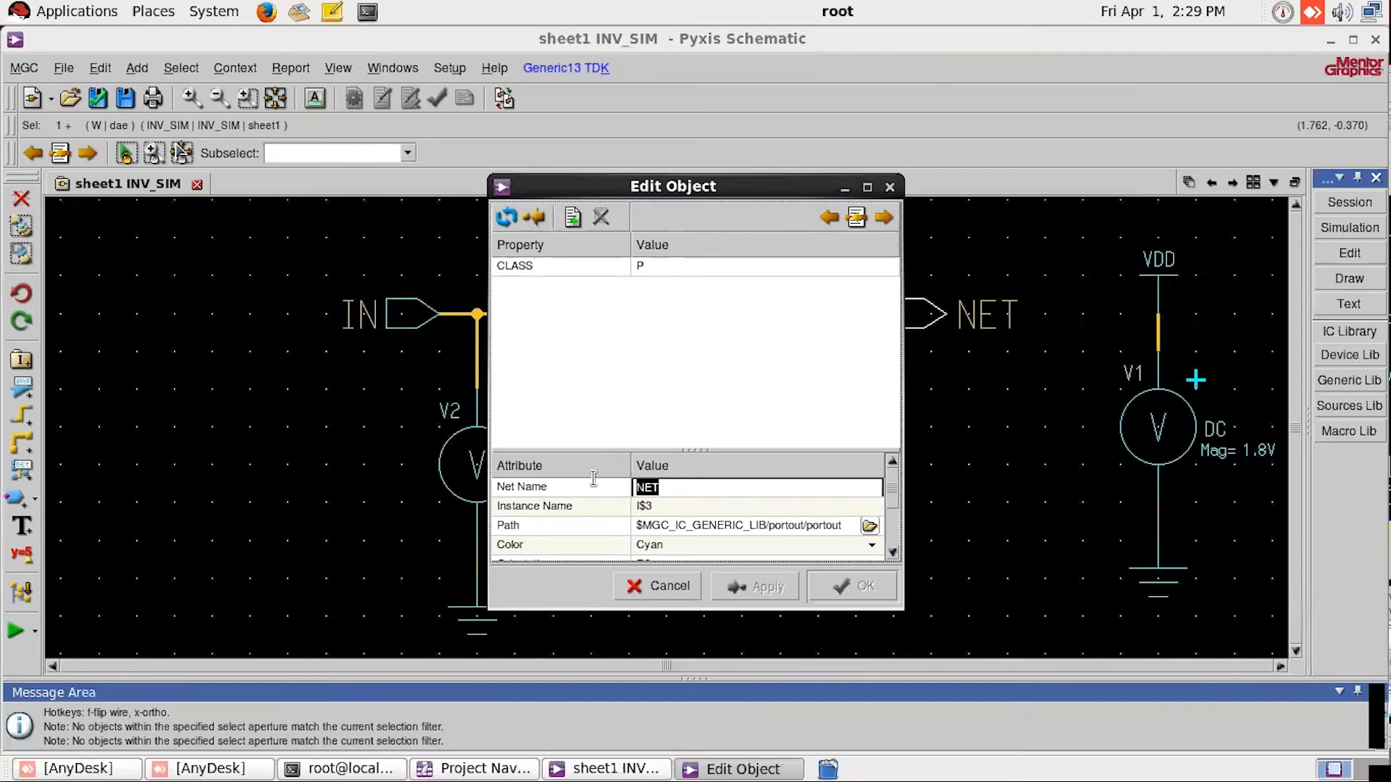
text(OUT)
click(835, 588)
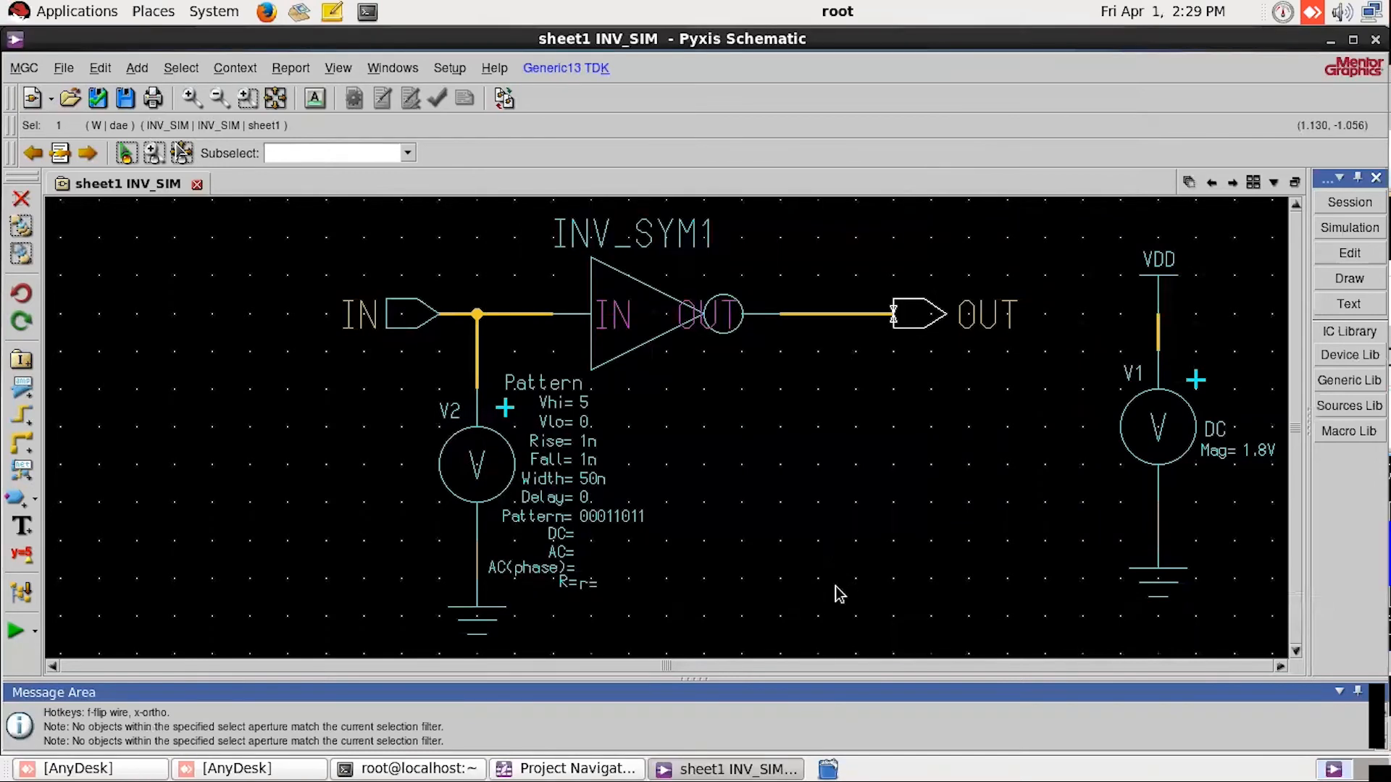
click(731, 391)
click(955, 413)
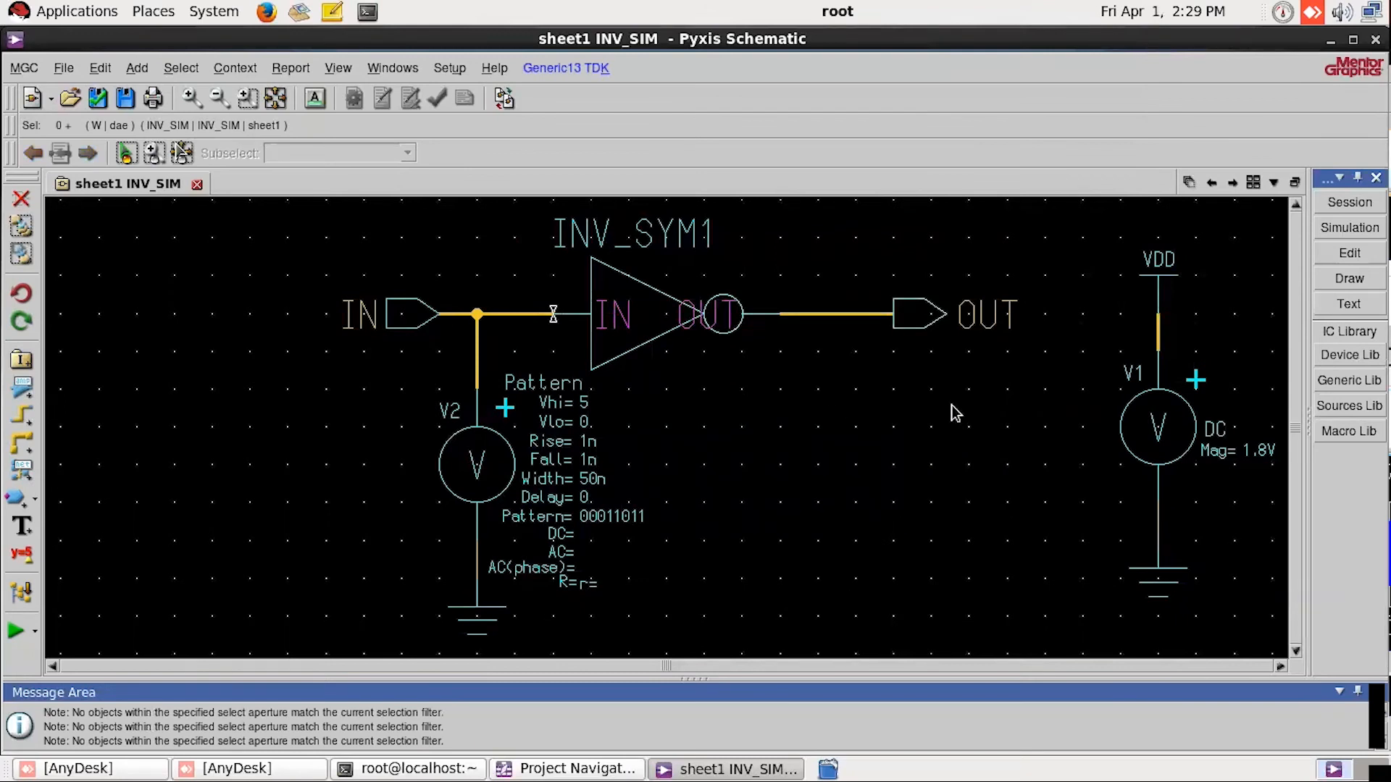
Step: Set the vhi property of the pattern voltage source V2 to 1.8 and deselect the source
scroll(960, 406, down, 1)
scroll(960, 406, down, 1)
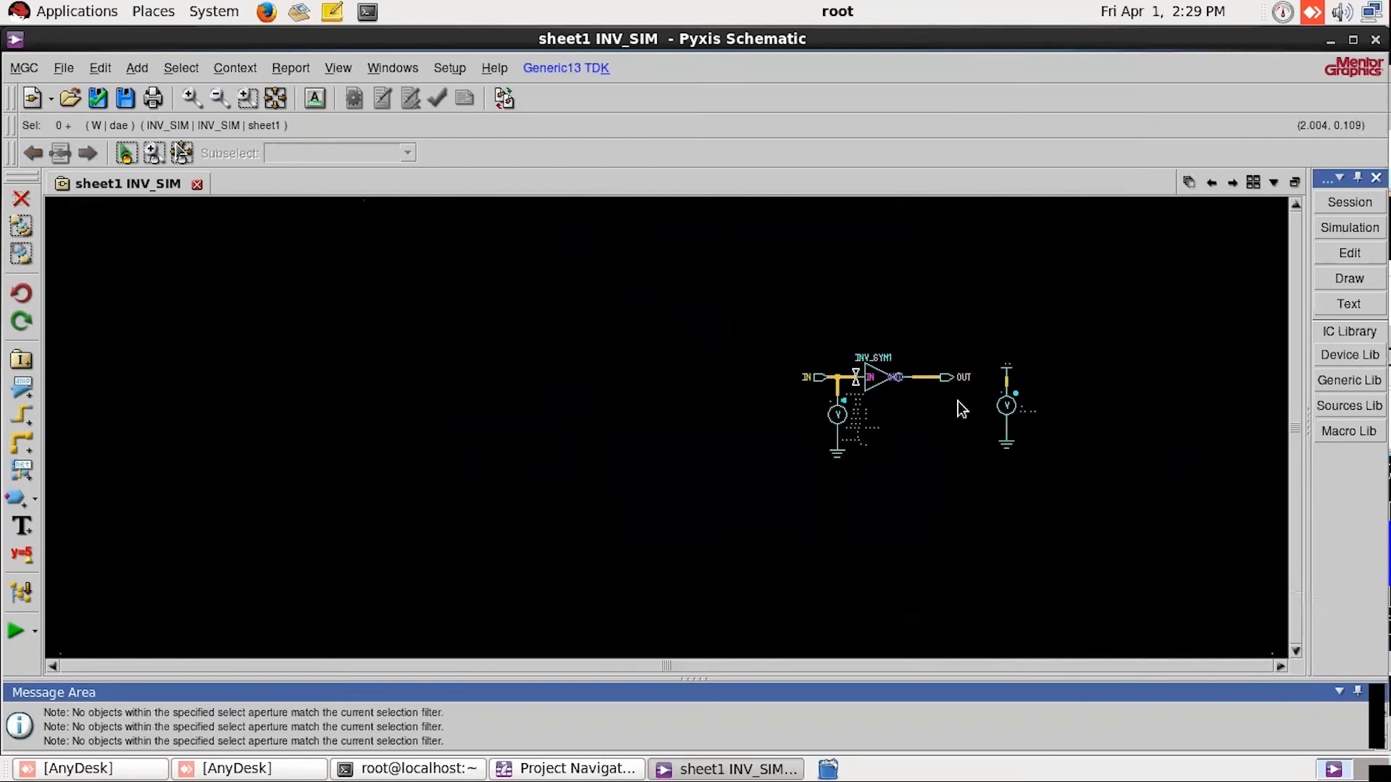
click(275, 98)
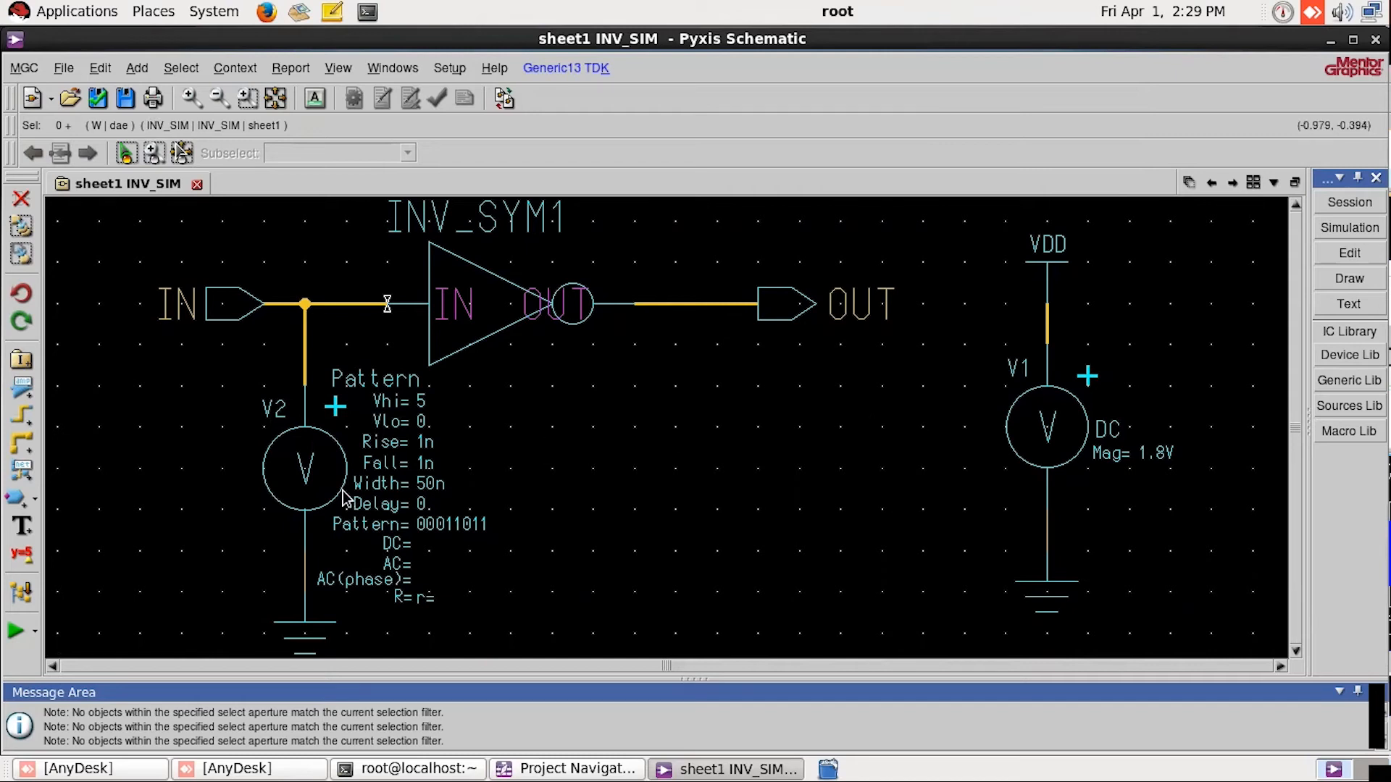
click(1048, 430)
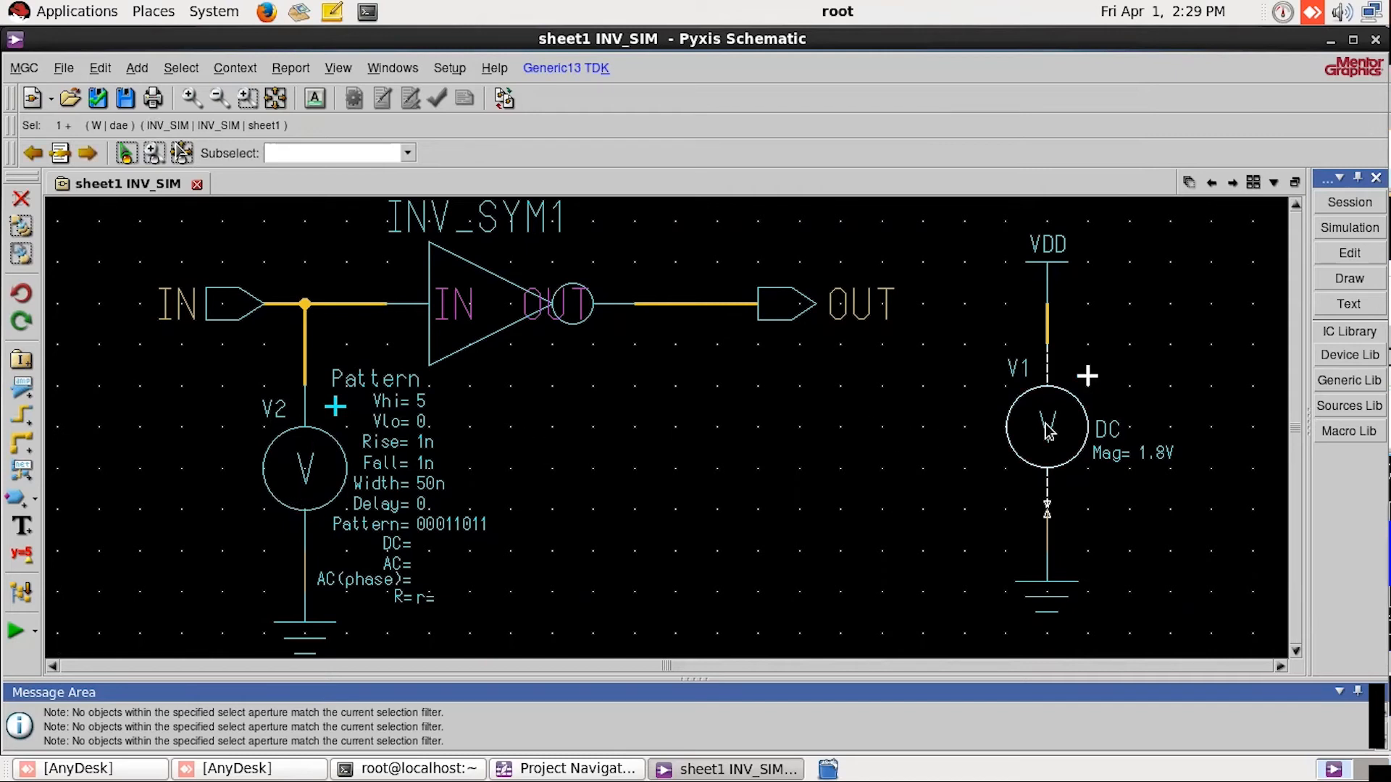
click(305, 487)
right_click(302, 487)
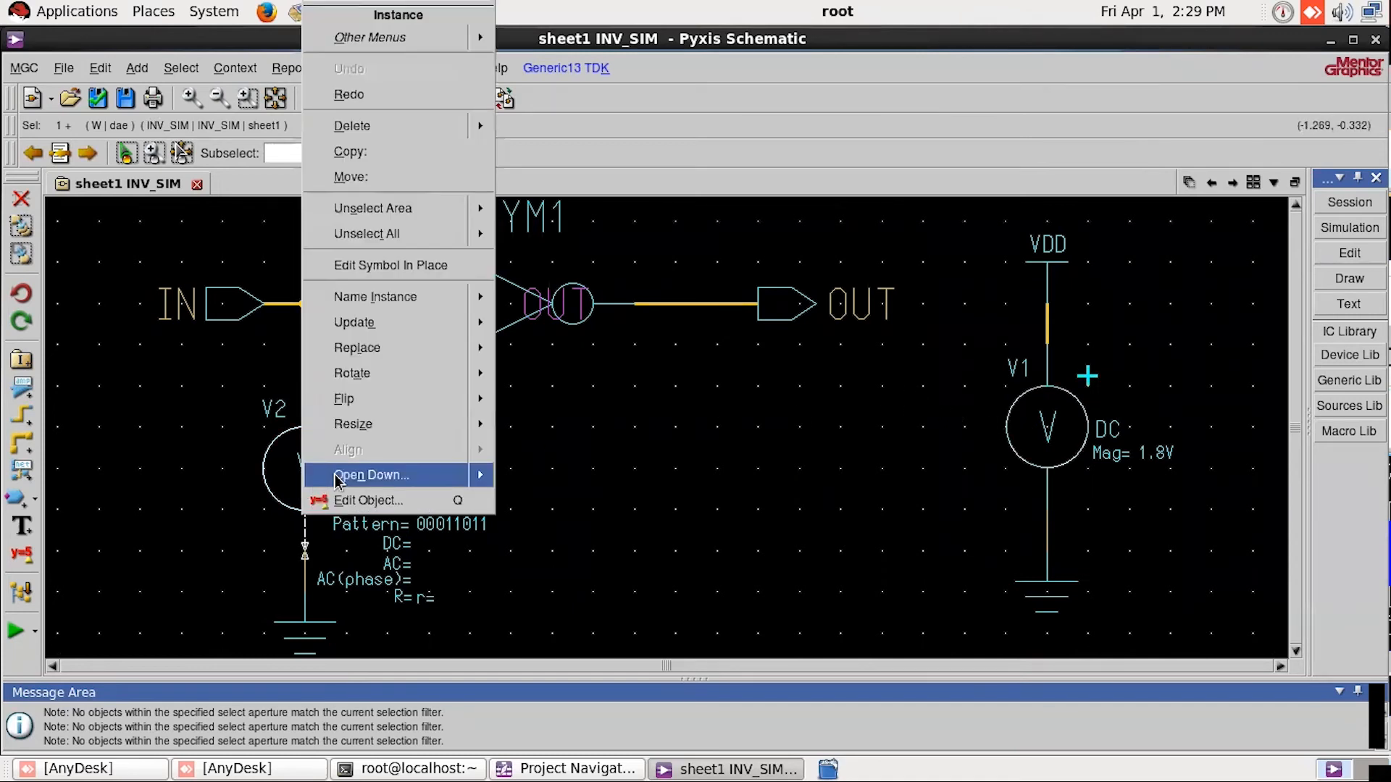
click(354, 499)
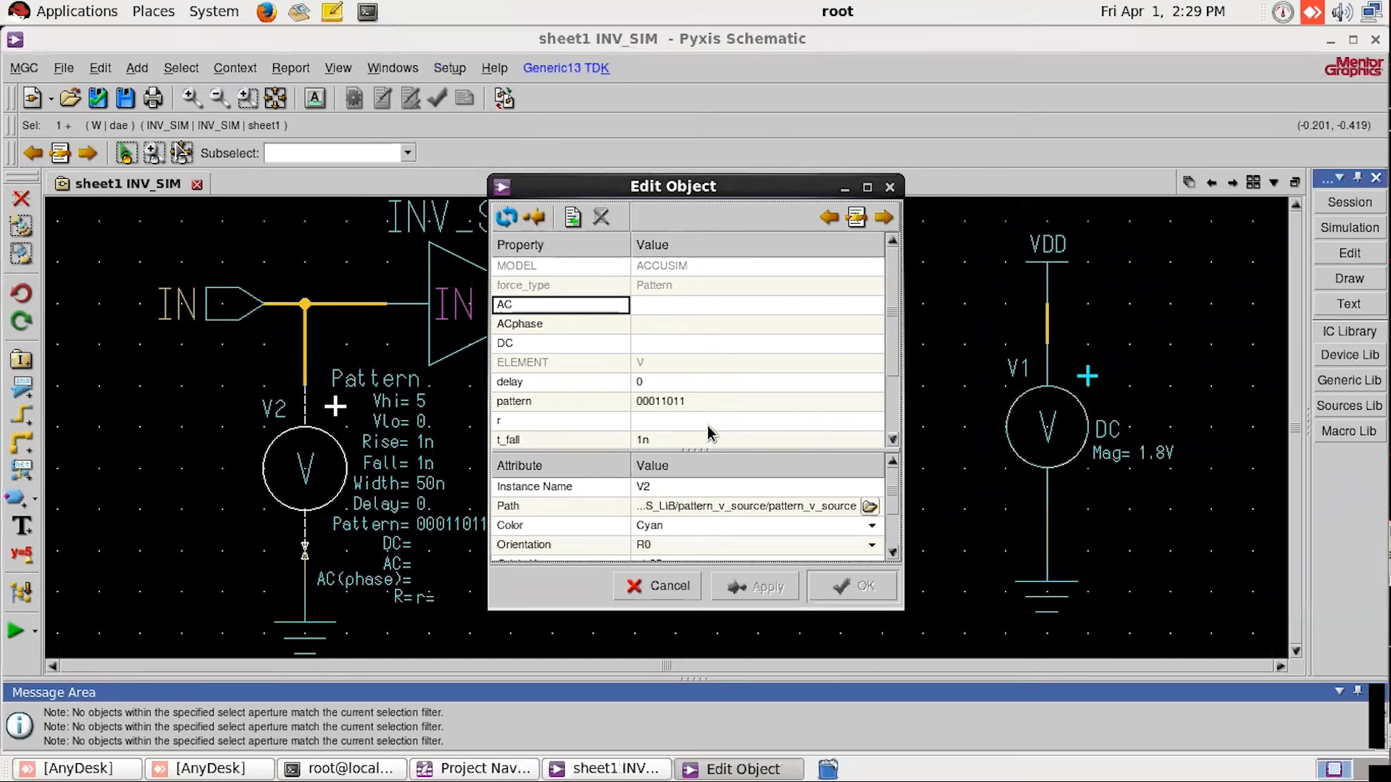
scroll(746, 388, down, 2)
click(551, 401)
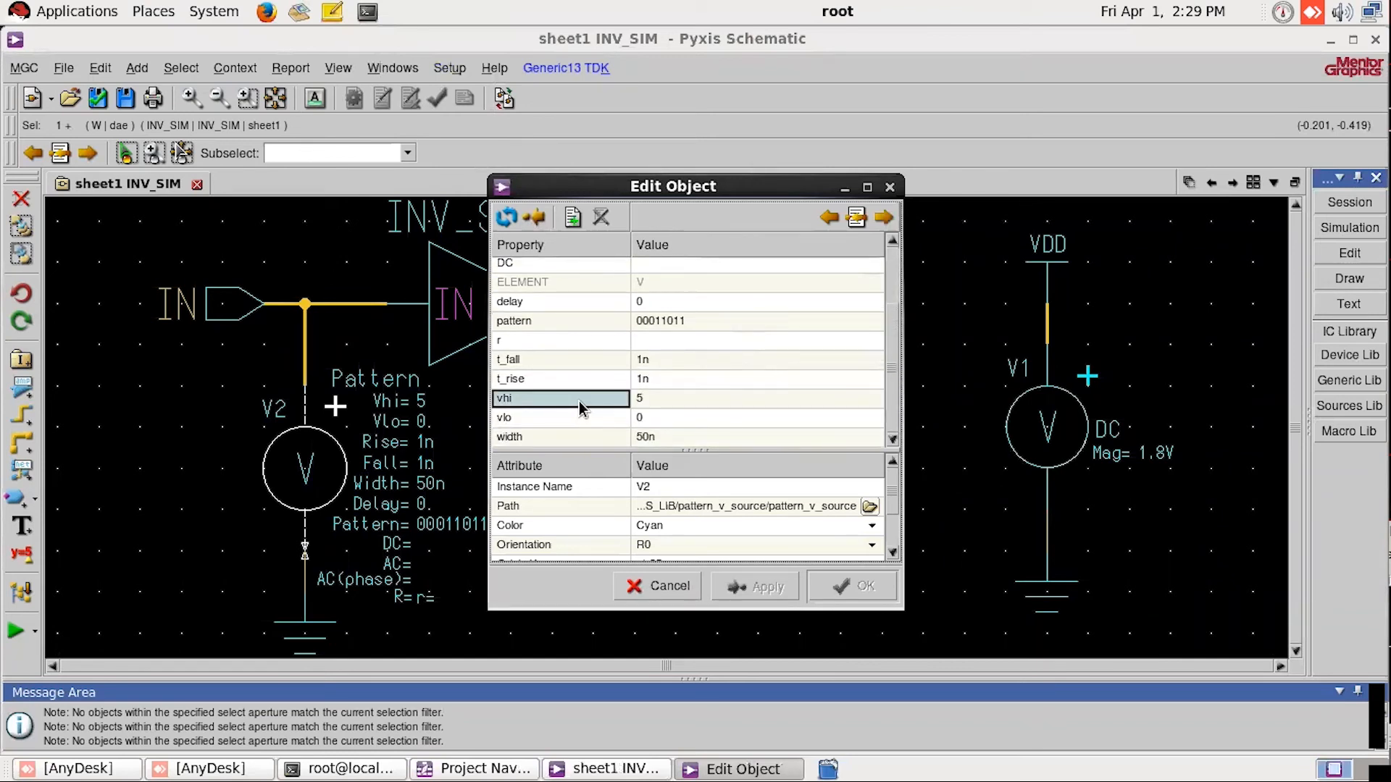
click(677, 399)
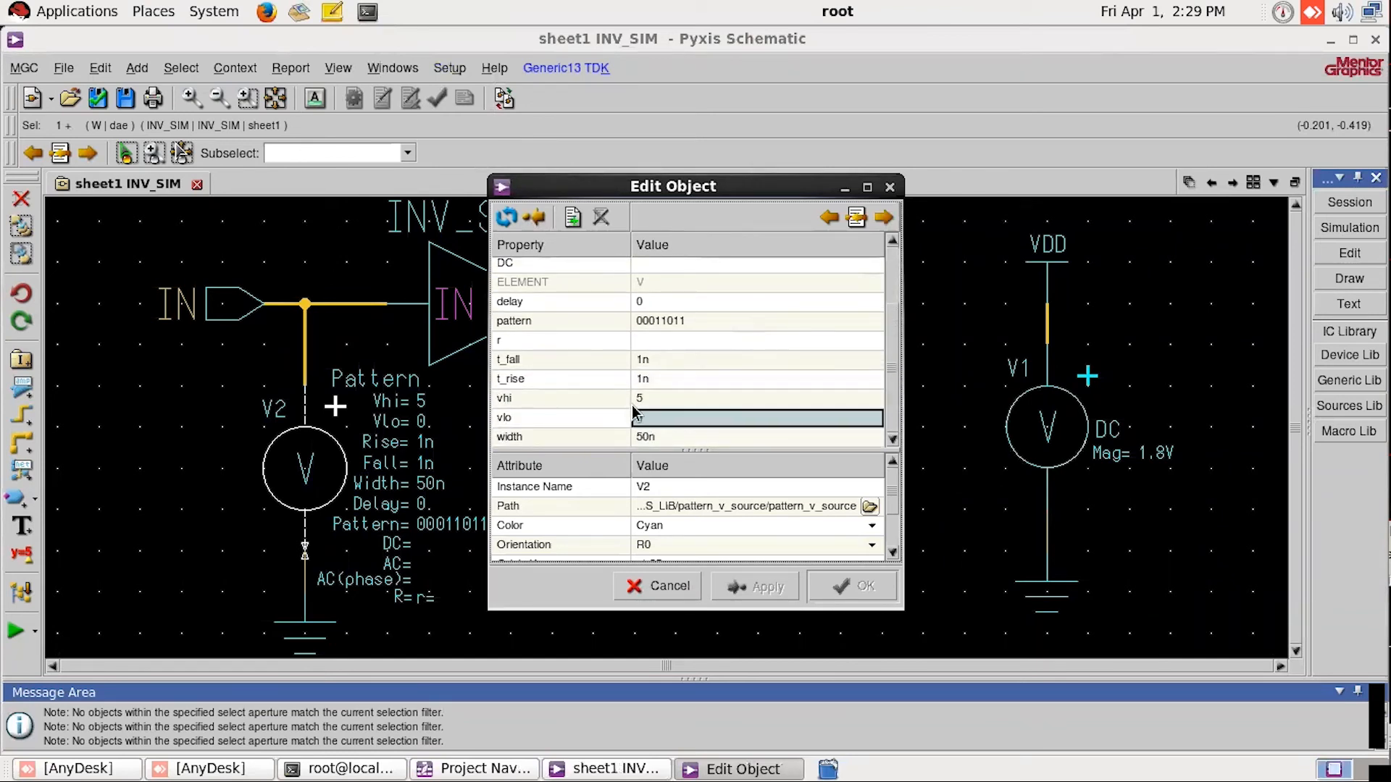
click(673, 399)
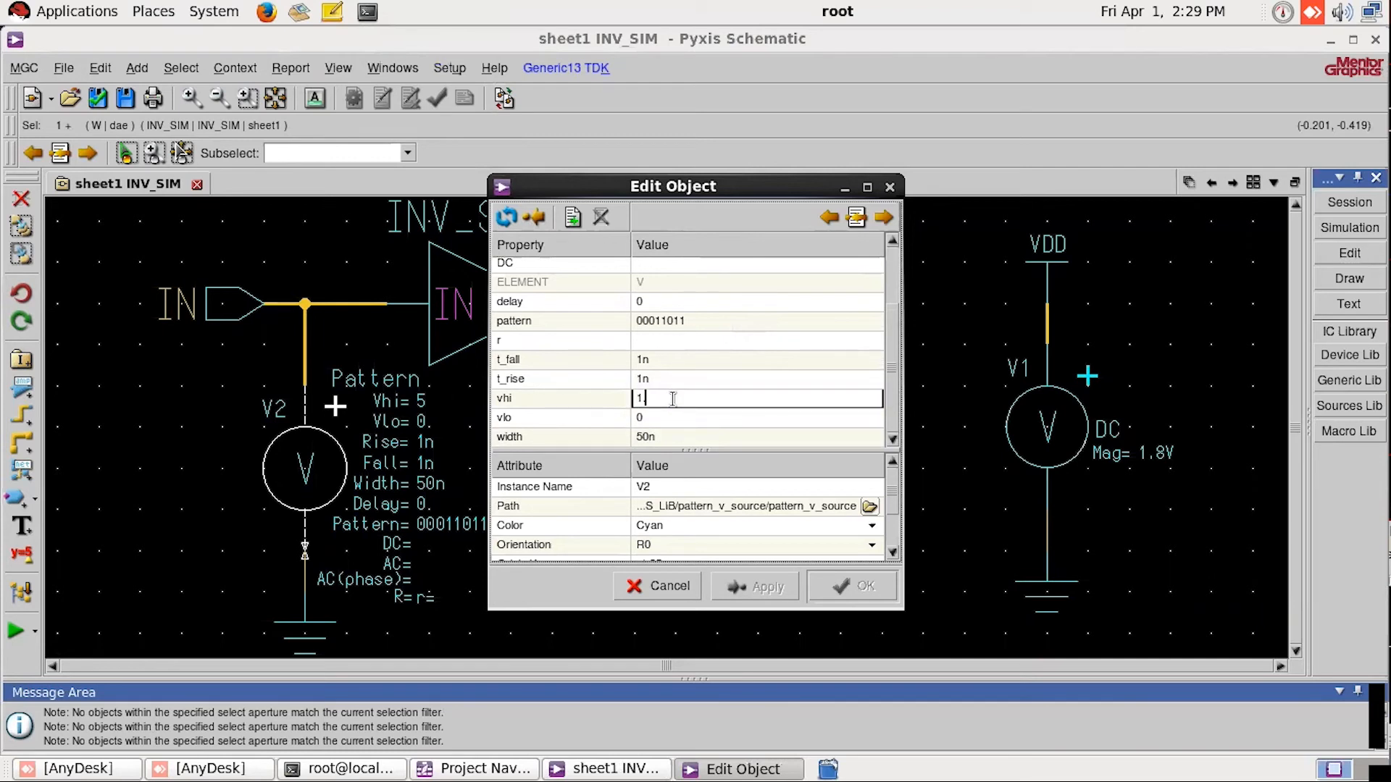
text(1.8)
click(851, 585)
click(710, 434)
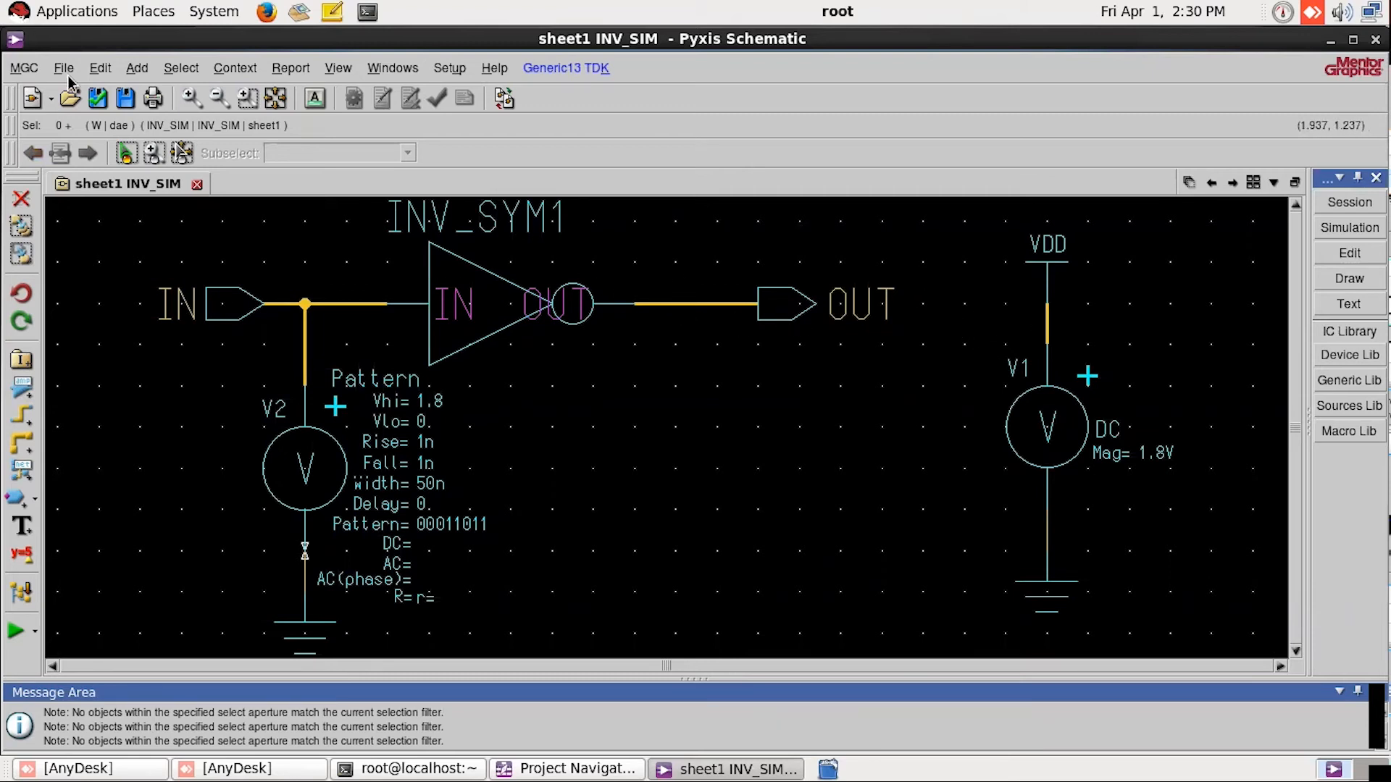
Step: Check and save the INV_SIM schematic, inspect the error and warning summary in the report, and close the report
click(98, 97)
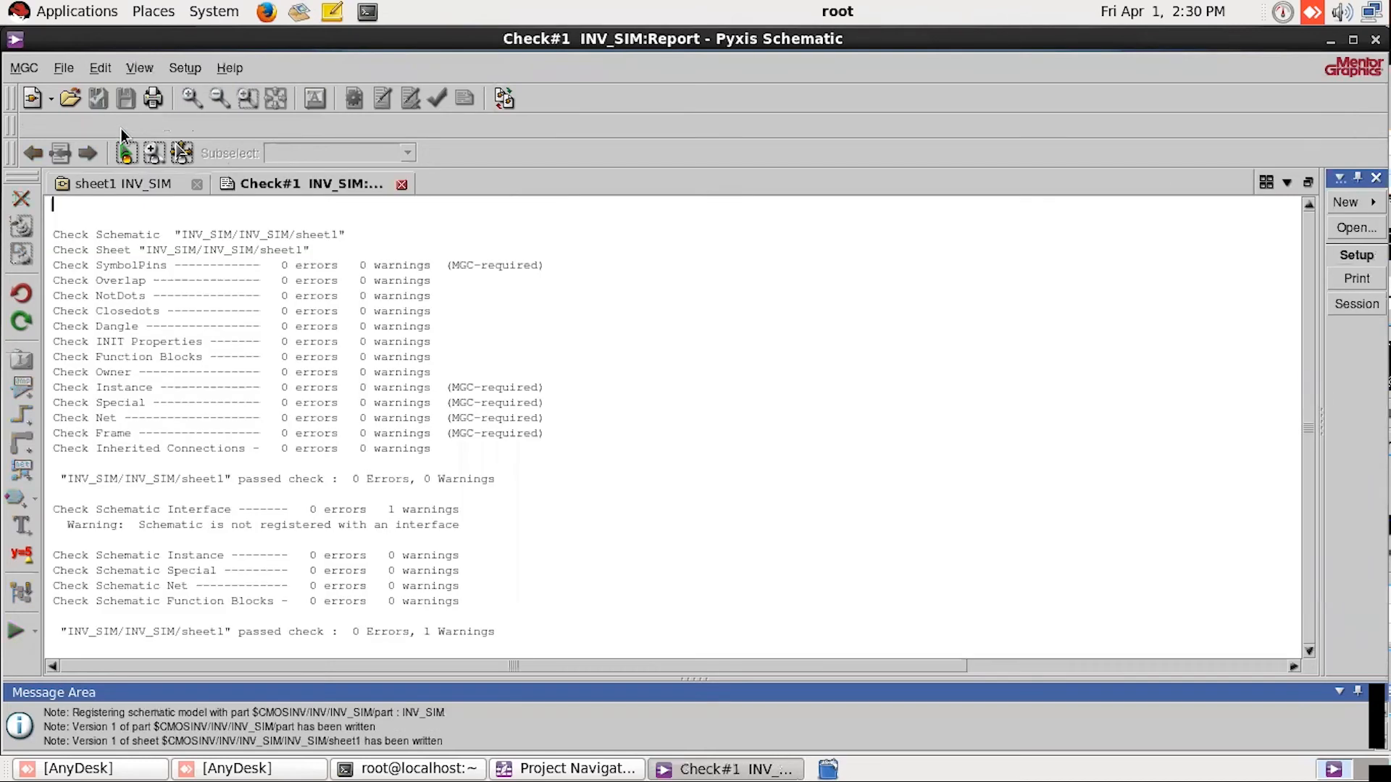
drag(353, 632, 432, 633)
click(432, 633)
click(401, 184)
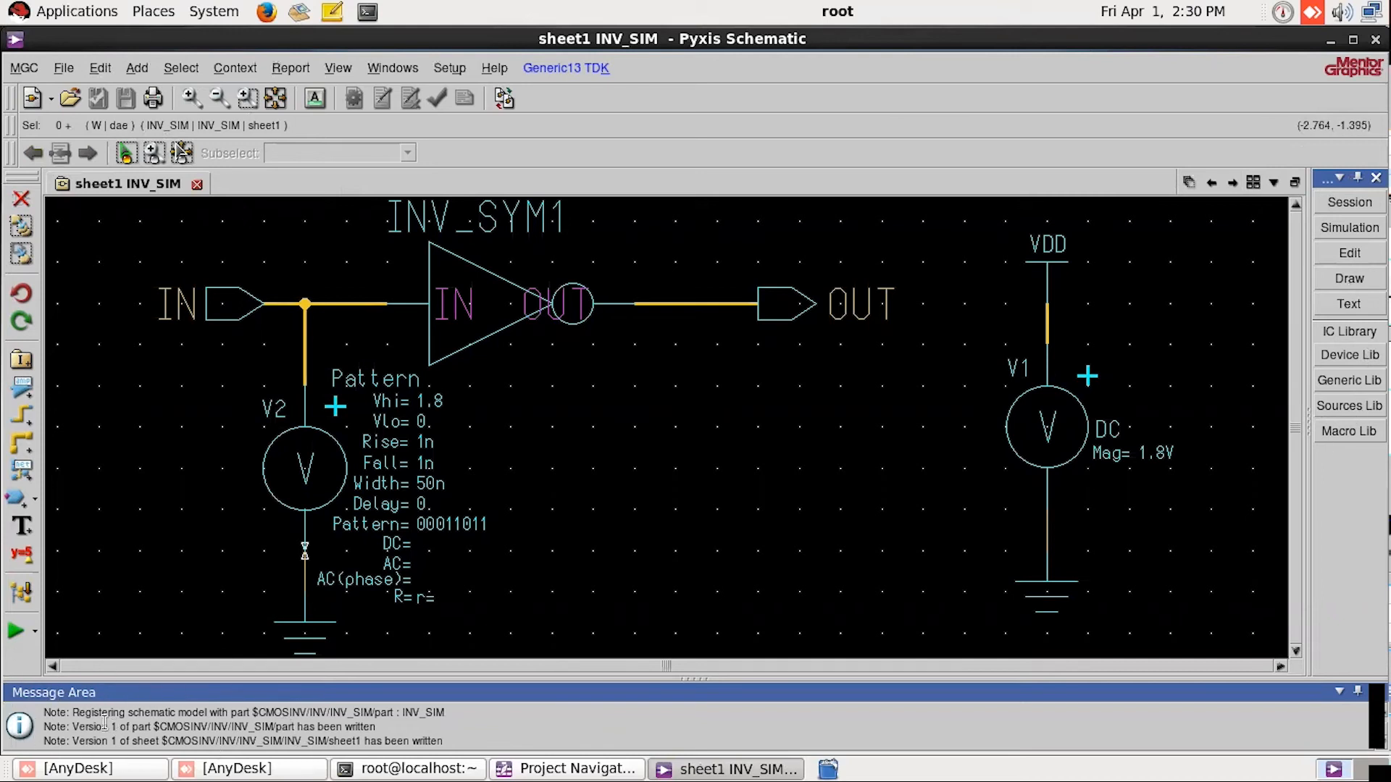
Step: Create a design configuration named NOTNOTG with simulation type Eldo and enter simulation mode with it
click(1349, 229)
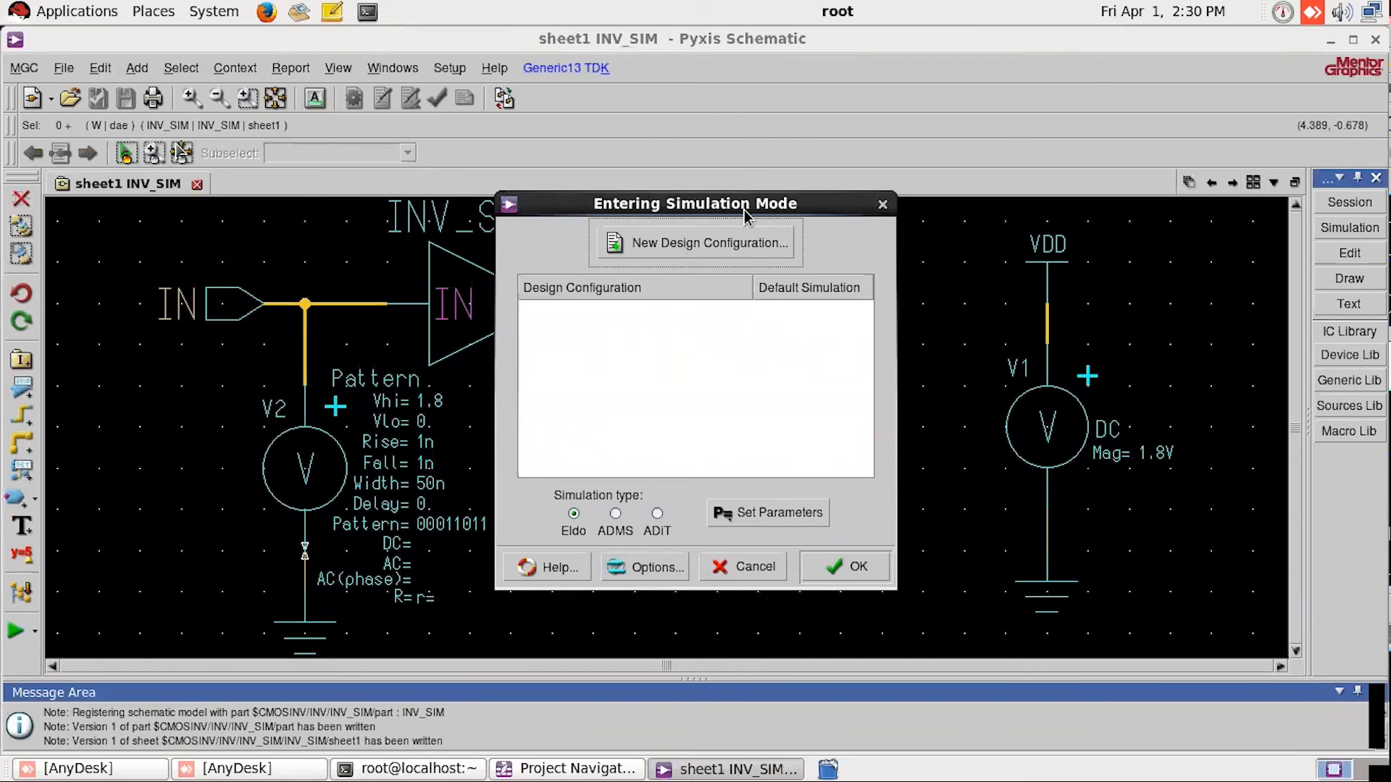
click(710, 246)
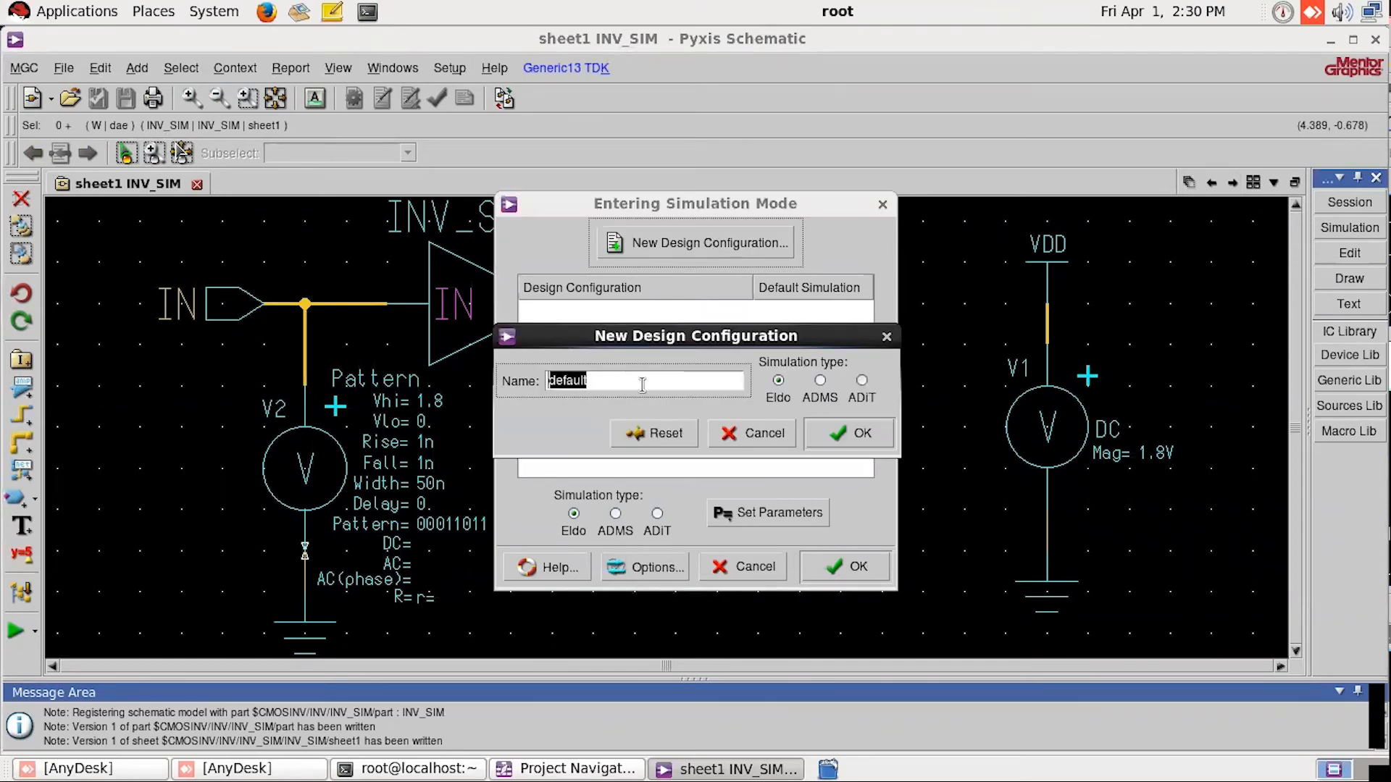
text(NOTNOTG)
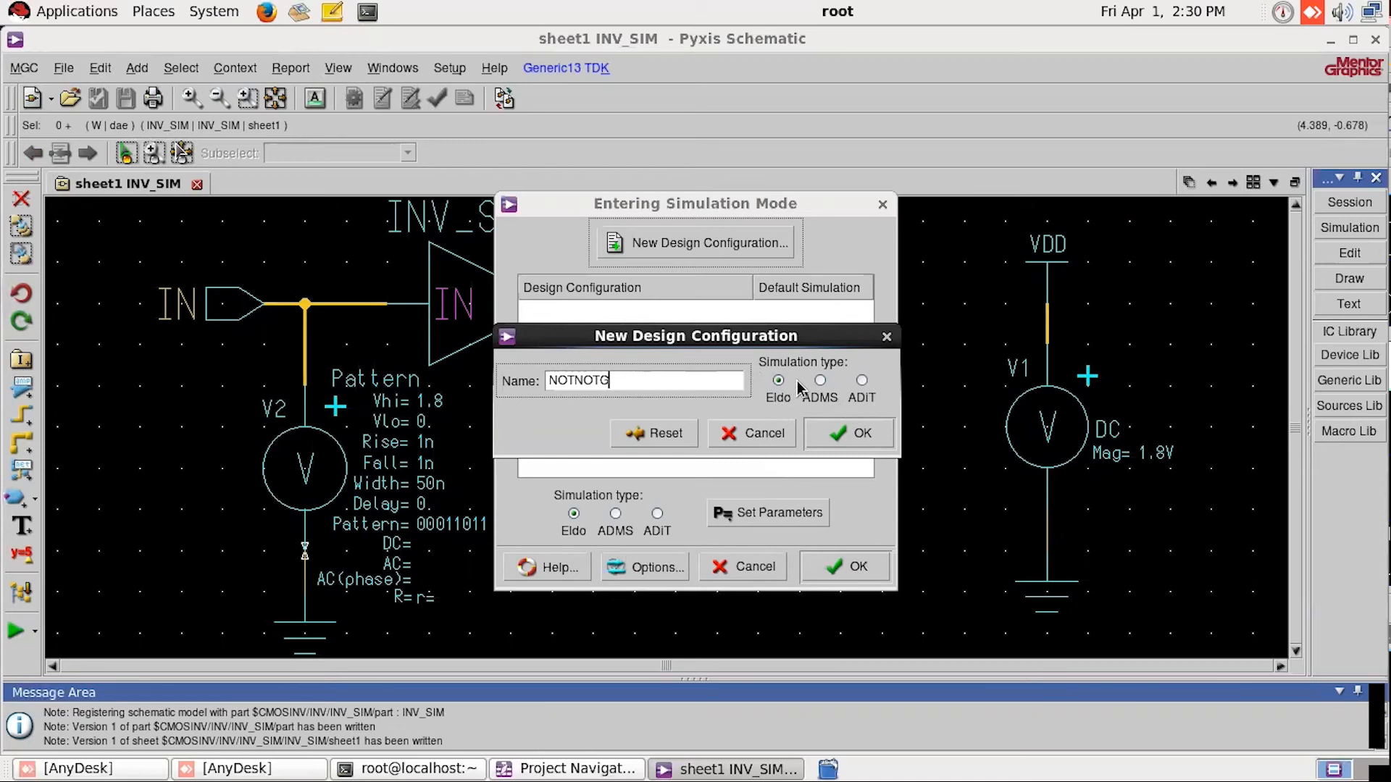
click(838, 437)
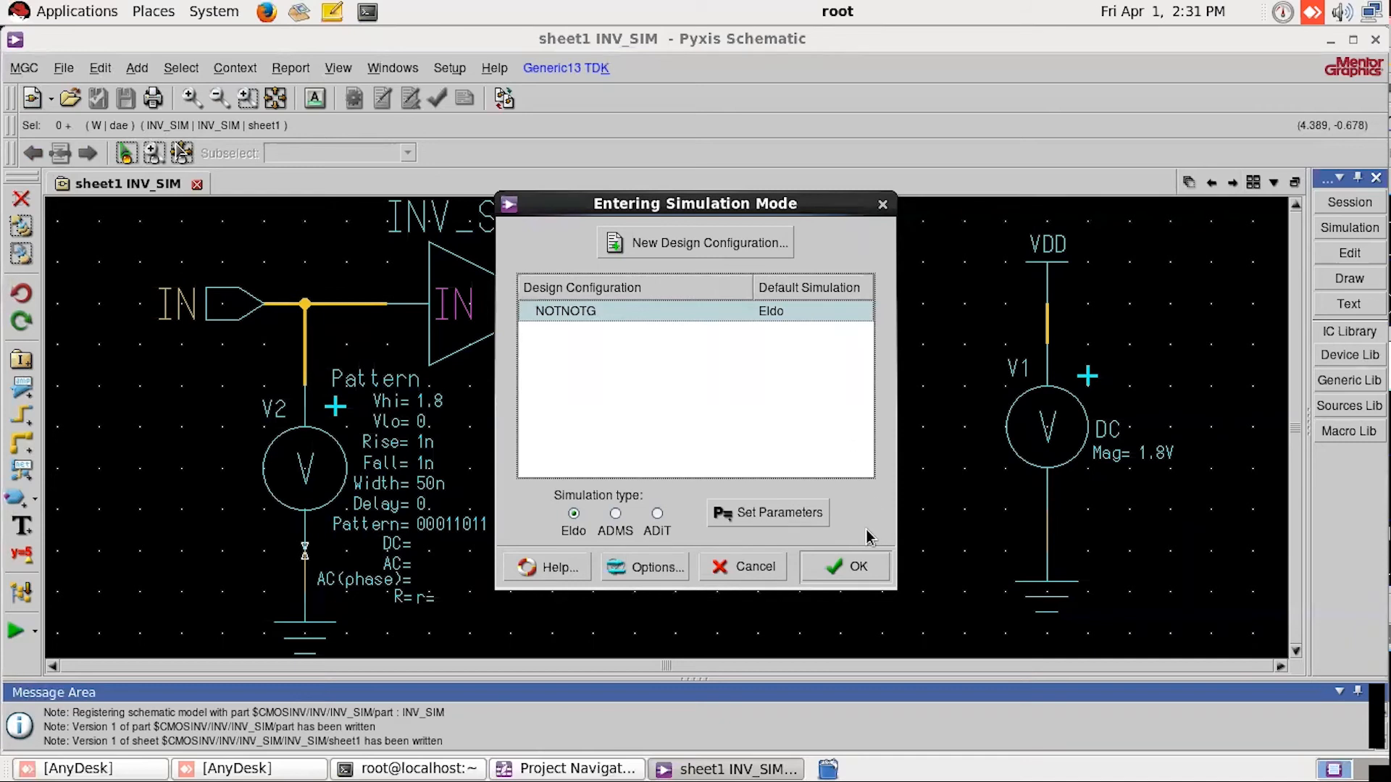
click(852, 568)
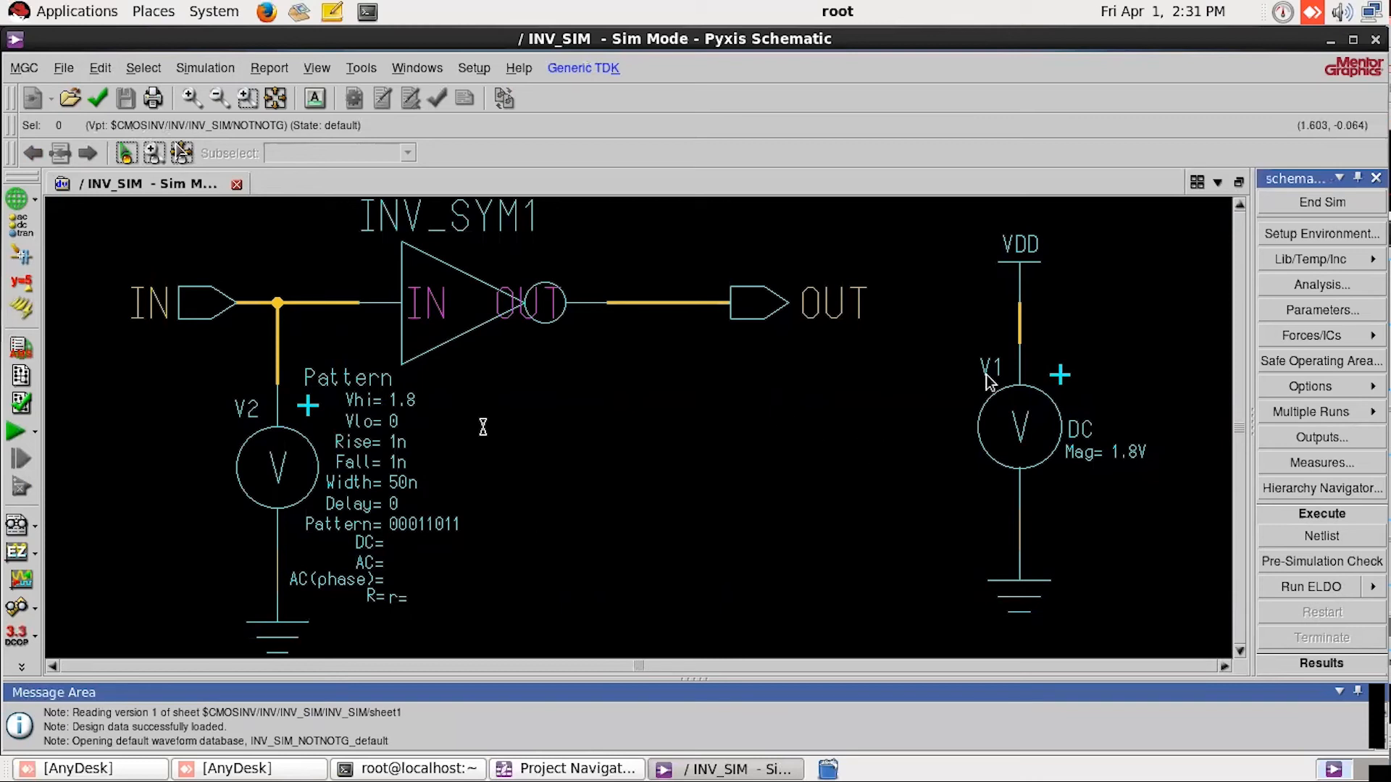
Step: End simulation mode and re-enter it from the INV_SIM schematic
click(1319, 201)
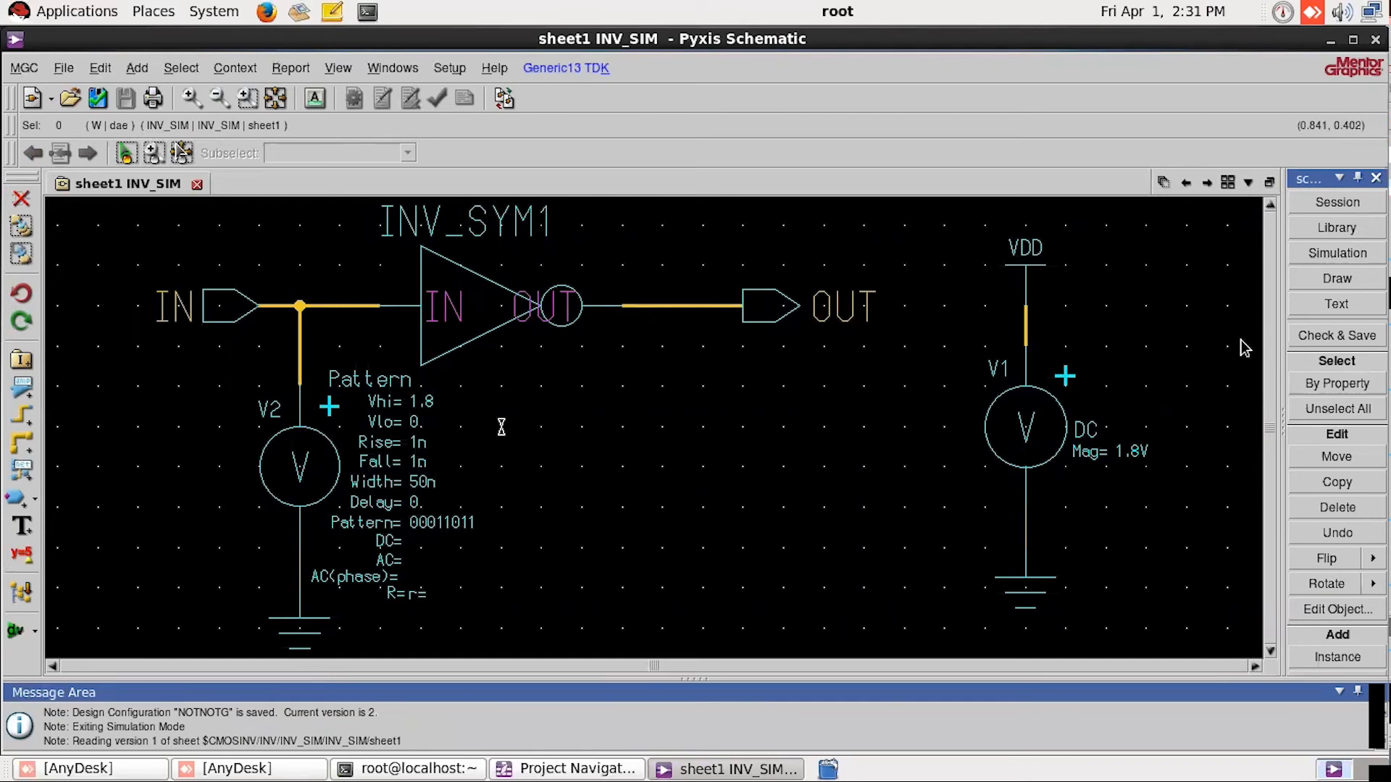
click(1338, 255)
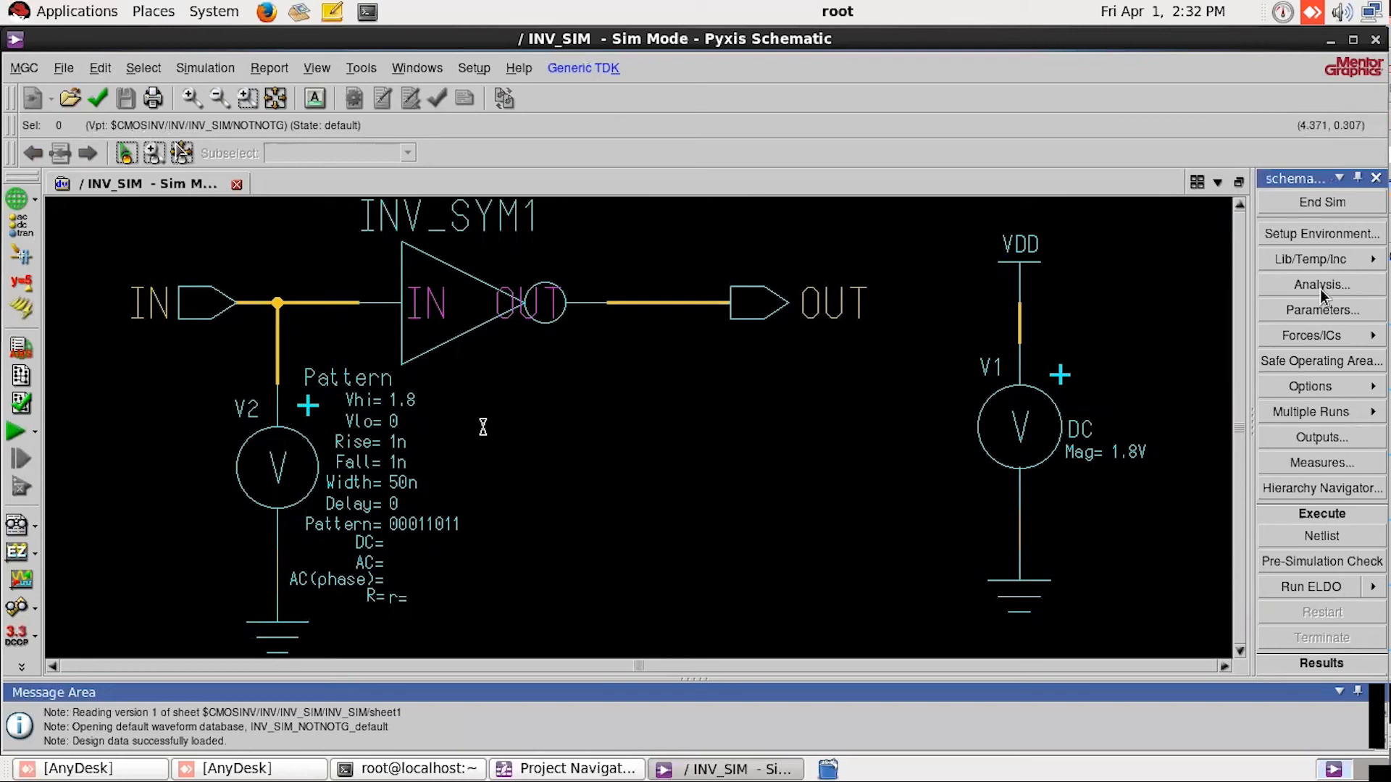
scroll(1320, 289, down, 3)
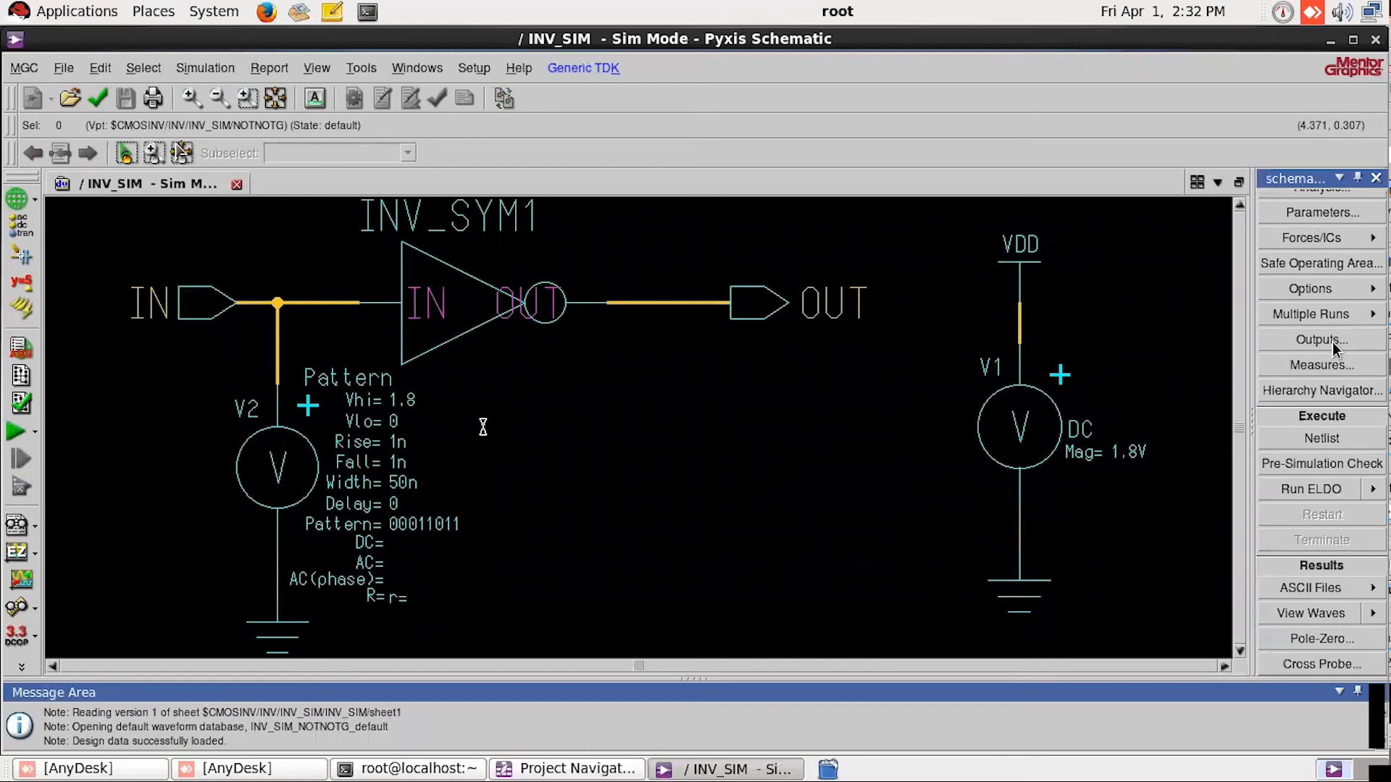
scroll(1332, 342, down, 4)
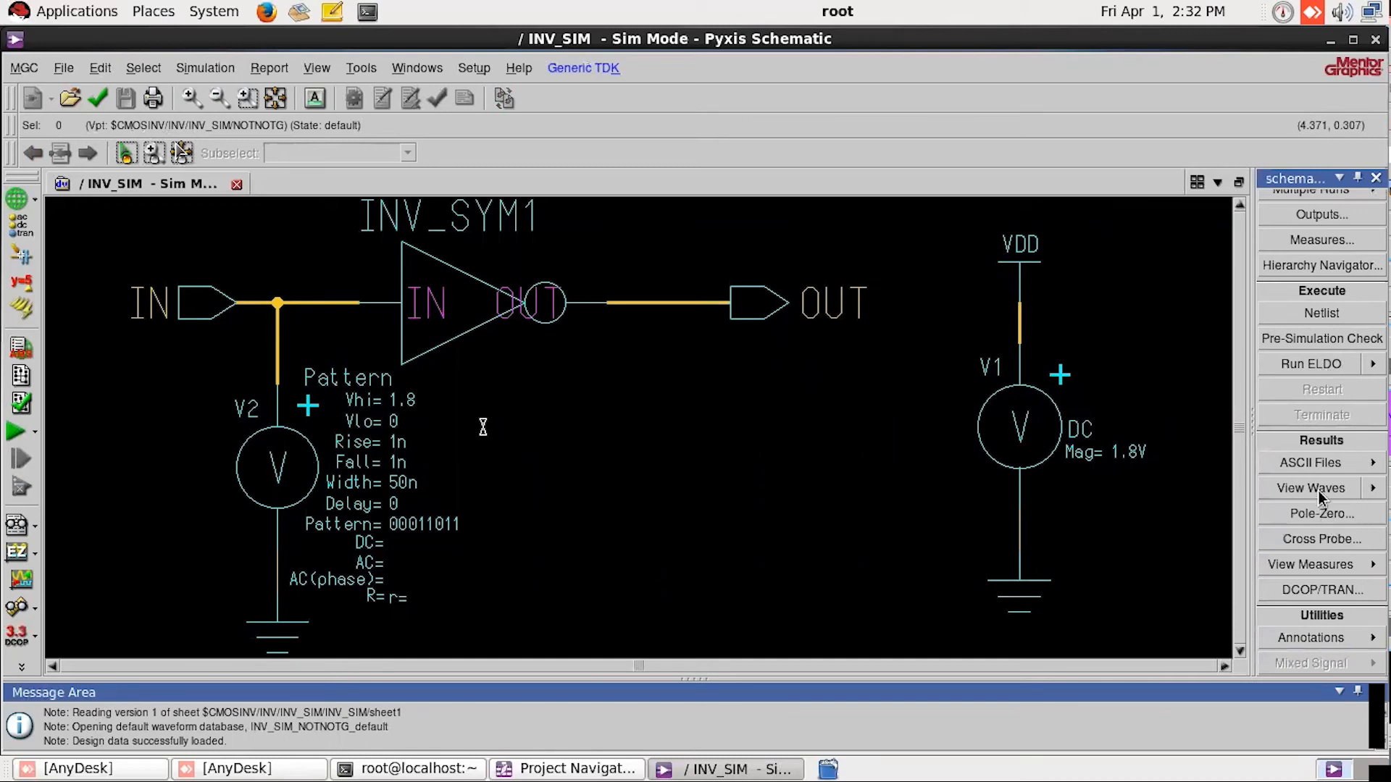
scroll(1318, 489, up, 7)
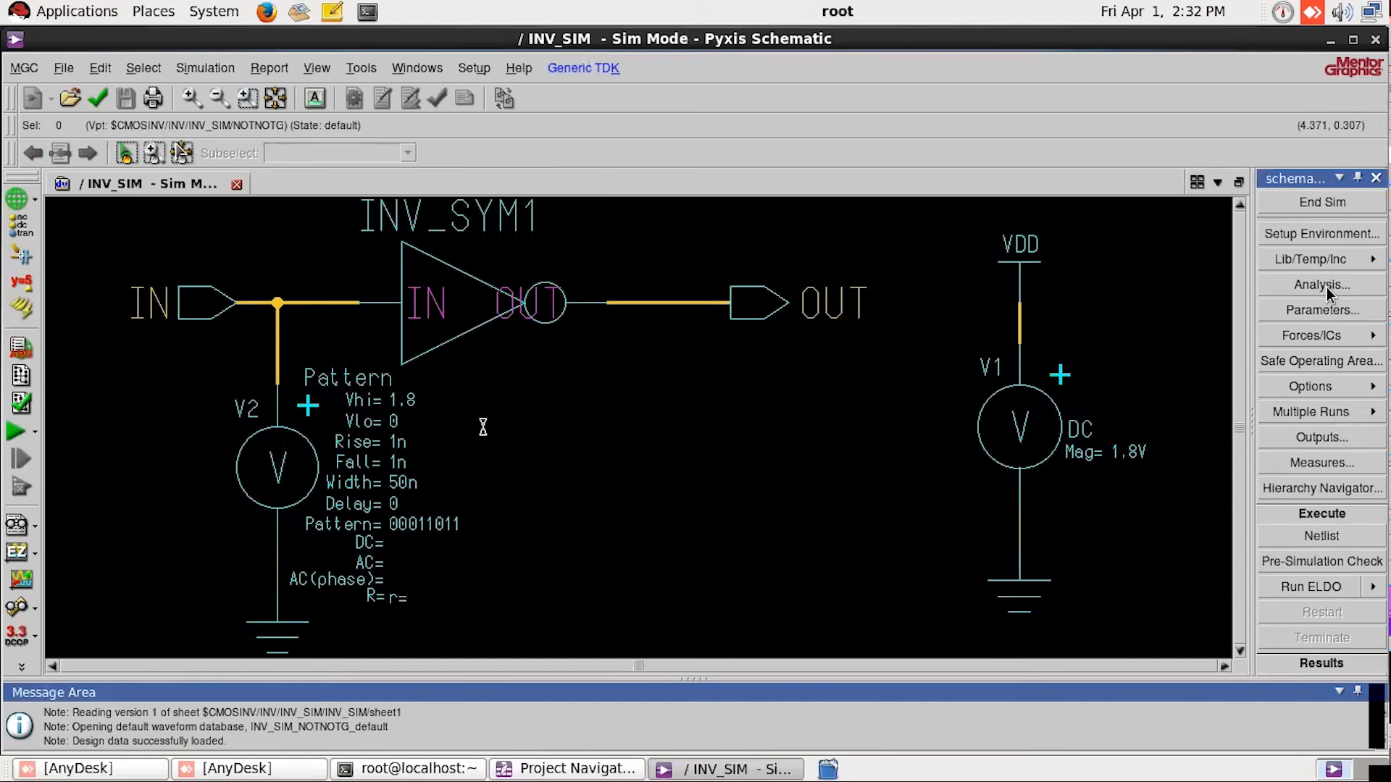
scroll(1333, 326, down, 4)
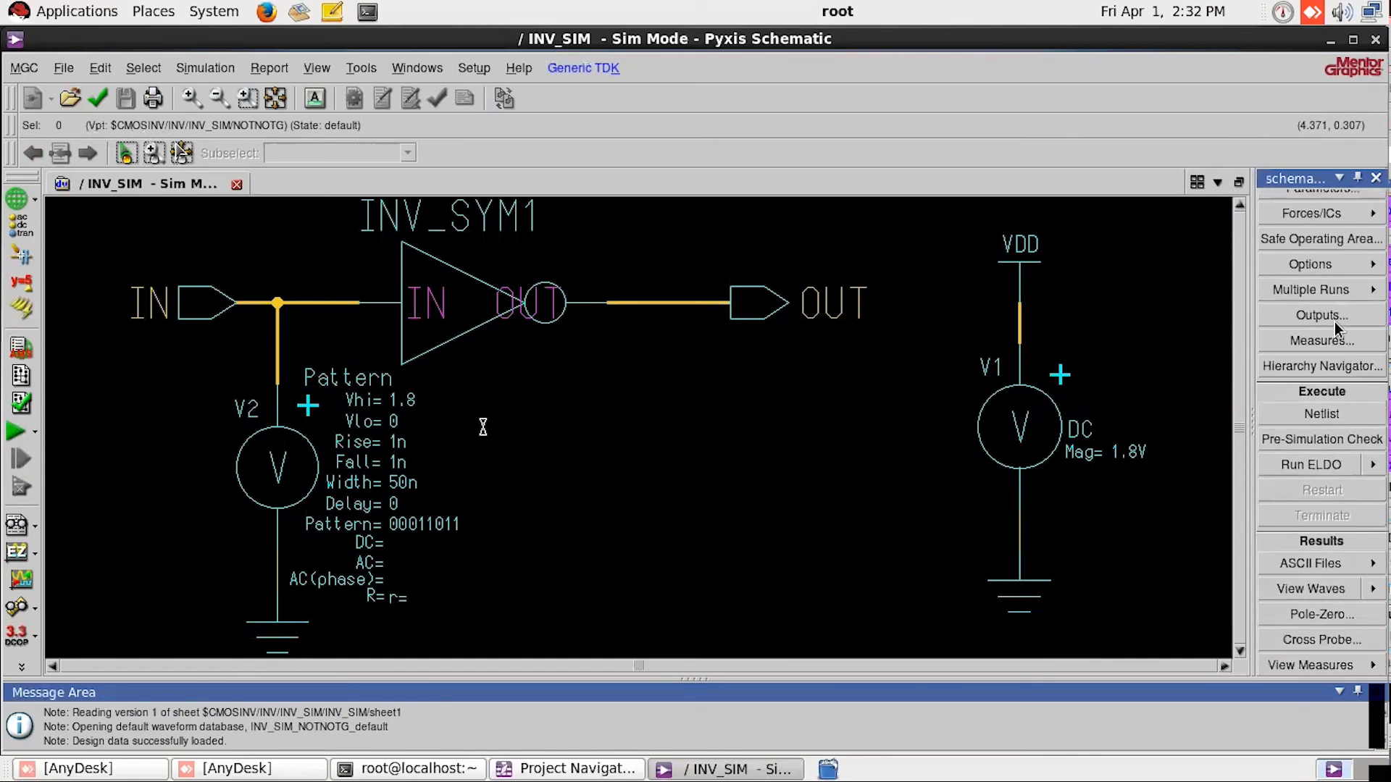
scroll(1337, 327, down, 3)
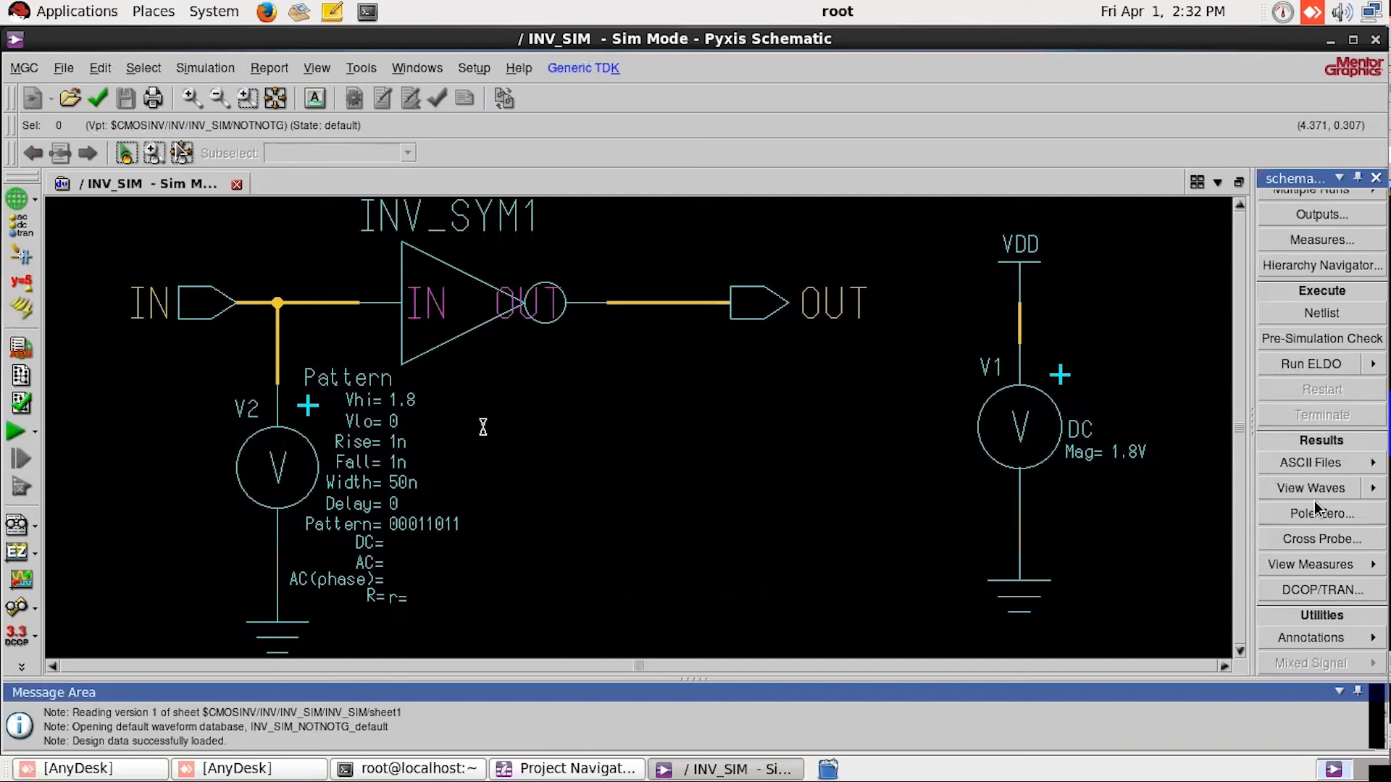
scroll(1315, 505, up, 7)
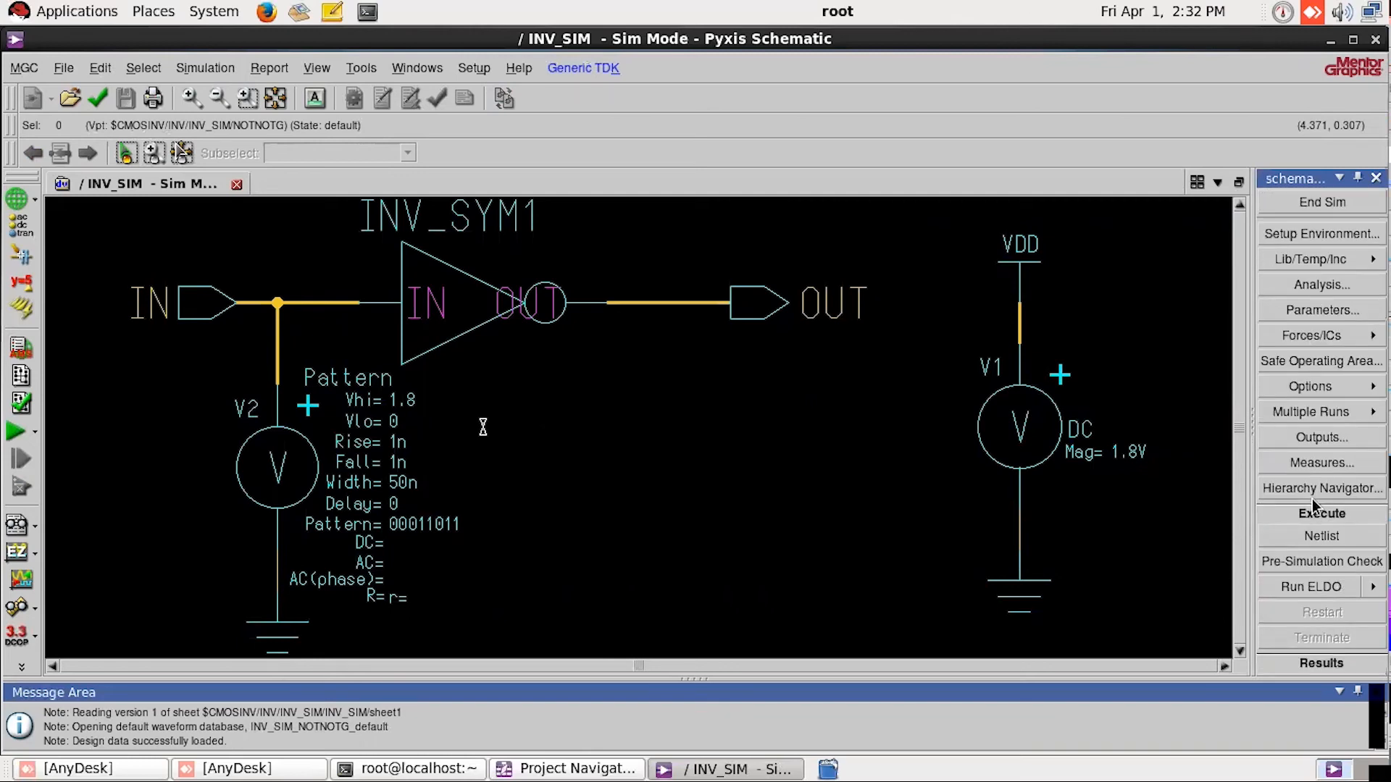
Step: Open the analysis setup, disable the OP analysis and enable the DC and TRAN analyses
click(1329, 287)
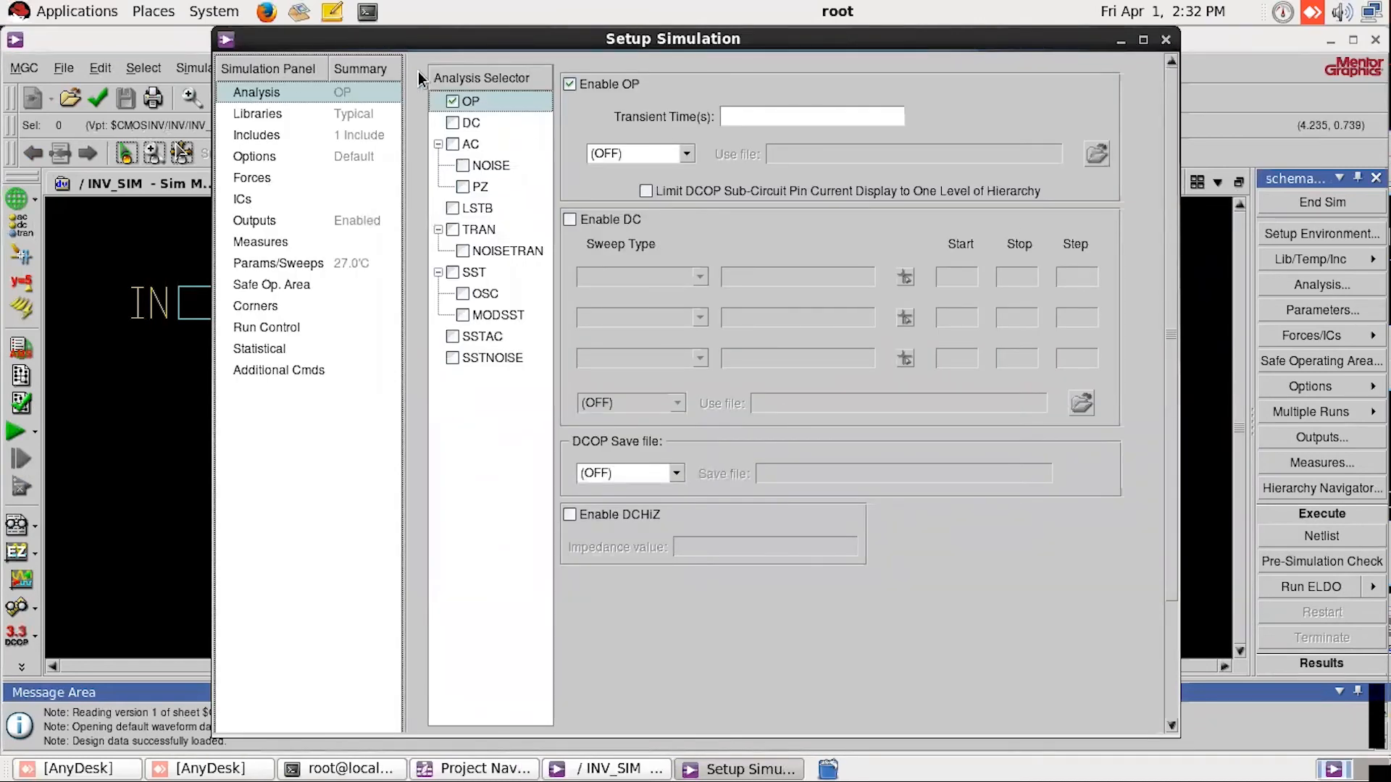
click(452, 102)
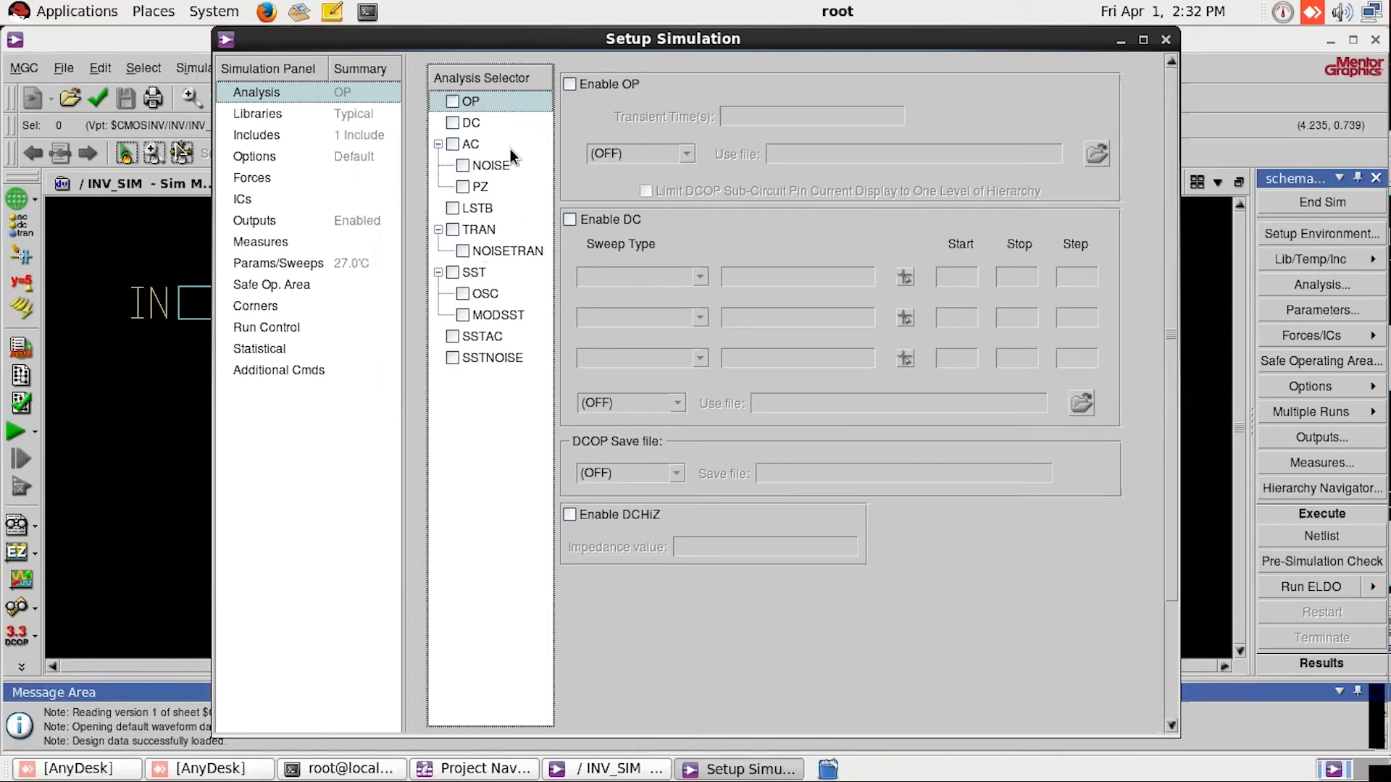
click(452, 122)
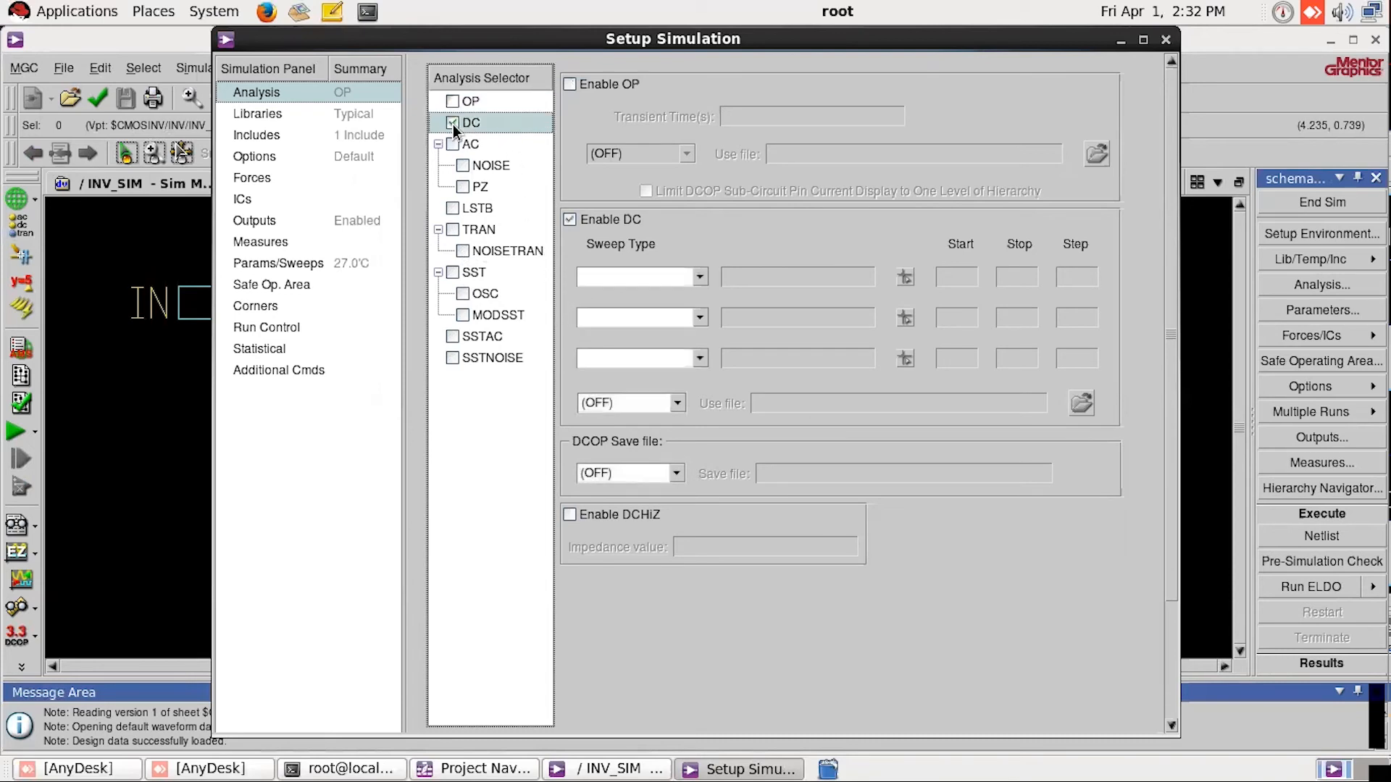
click(454, 230)
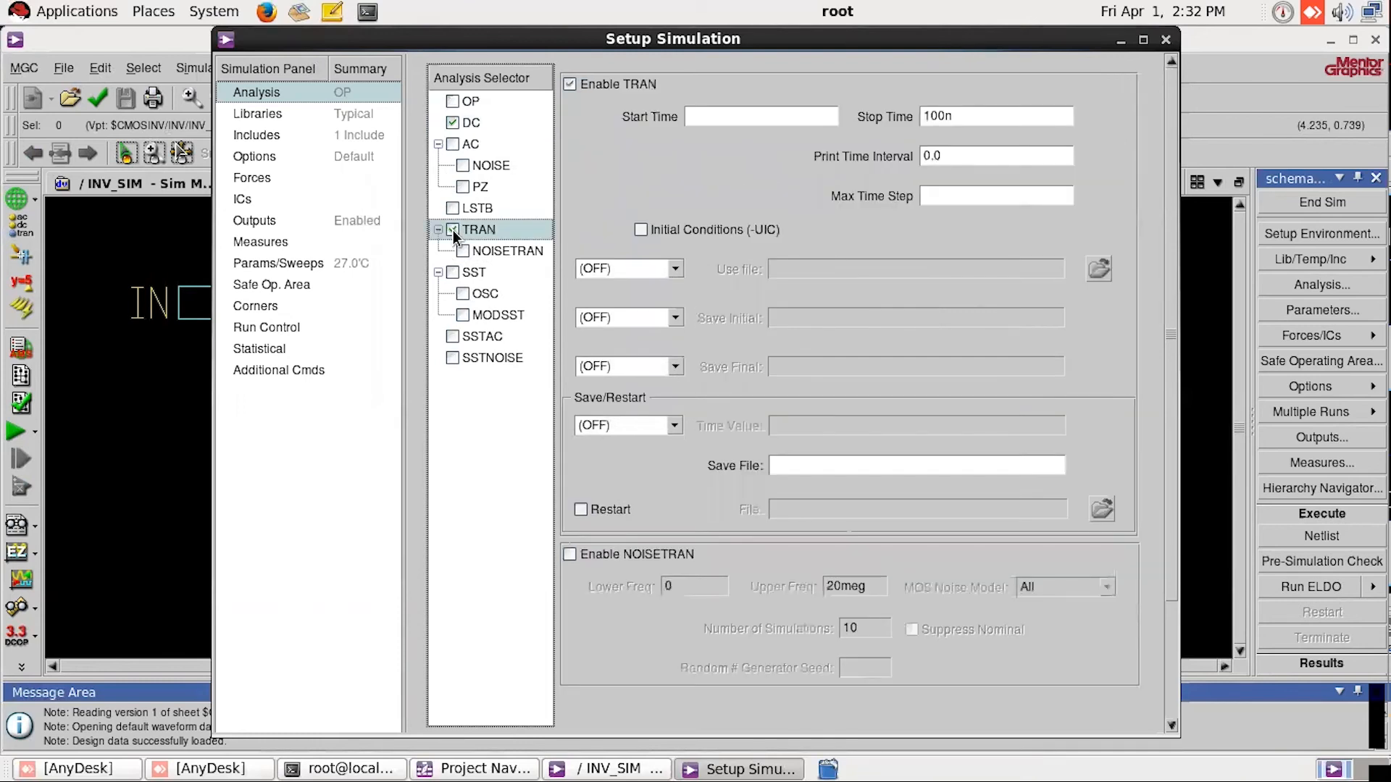
Step: Set the first DC sweep type to Source and pick the pattern source V2 in the schematic as the swept source
click(478, 123)
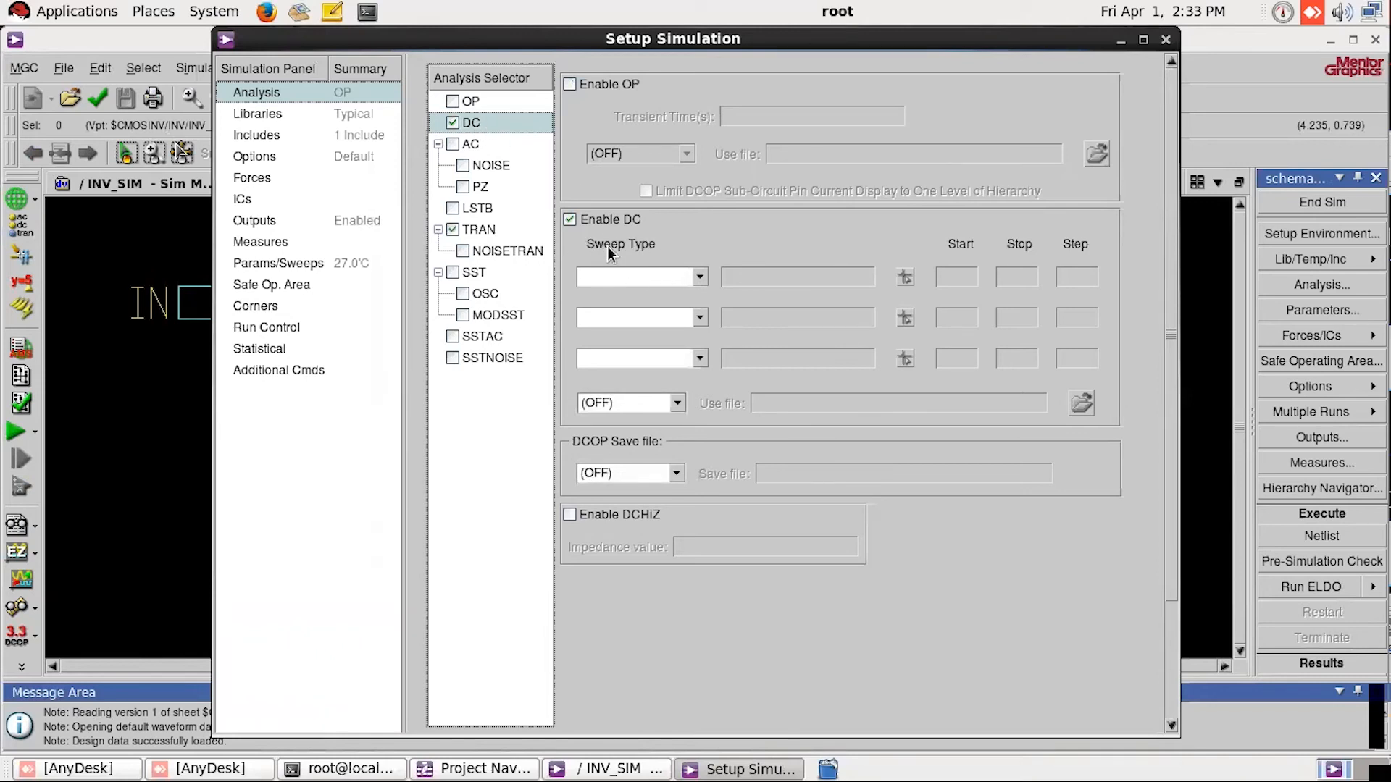
click(655, 286)
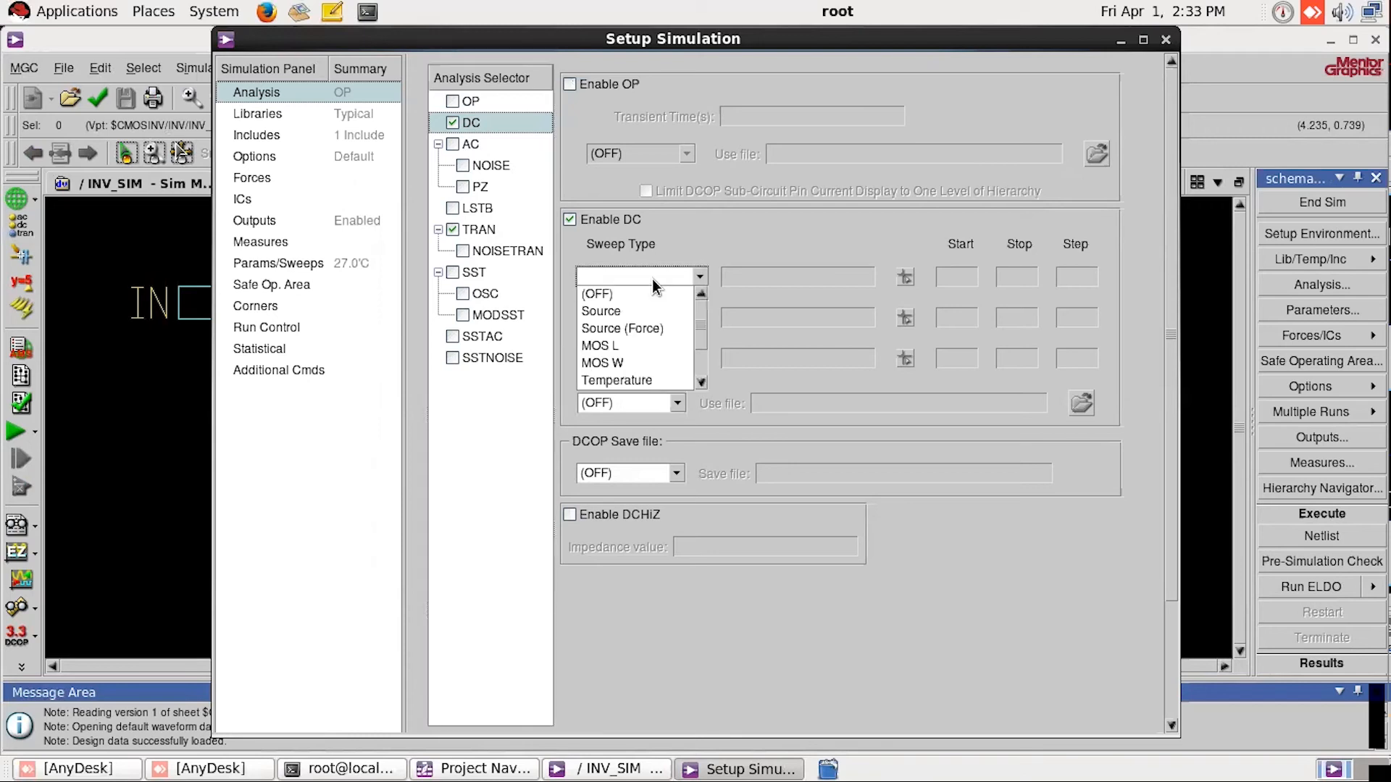
click(627, 310)
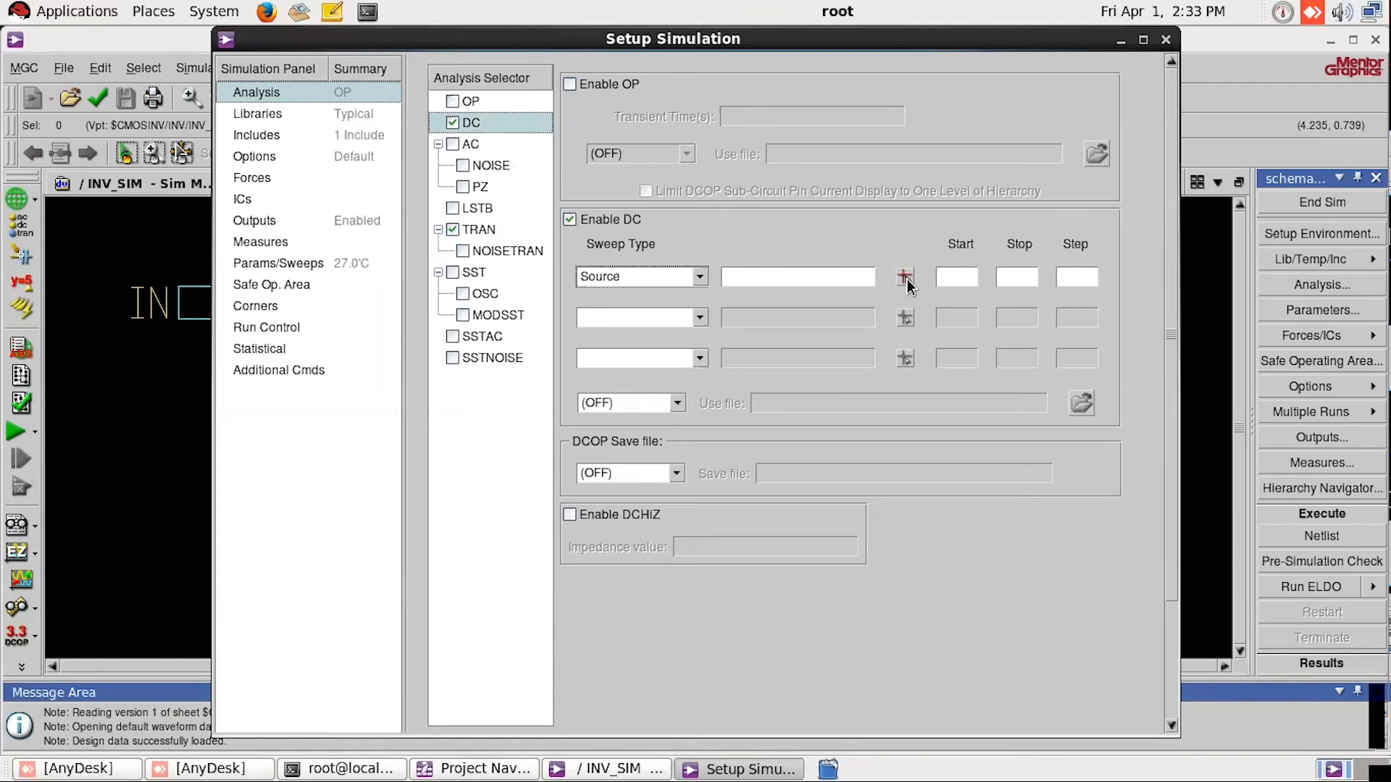
click(905, 278)
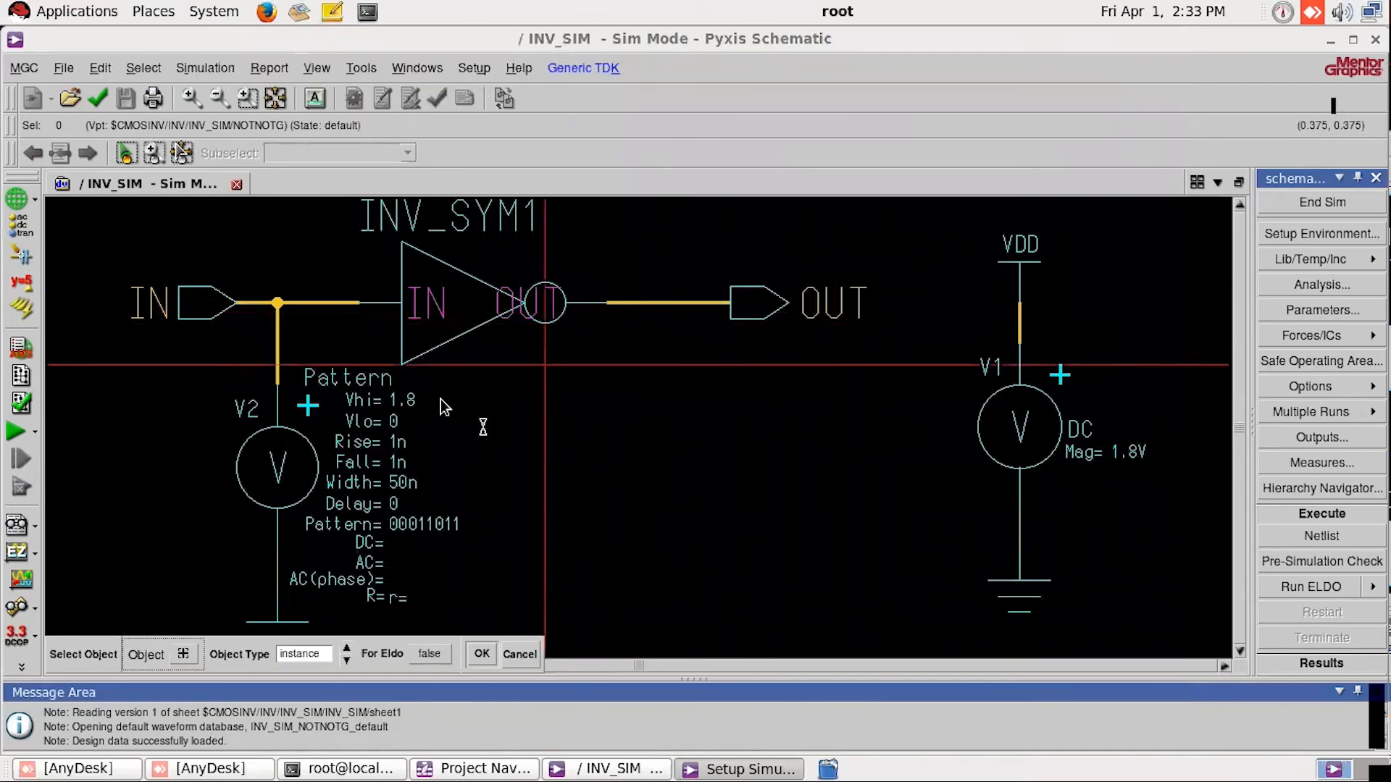
click(285, 478)
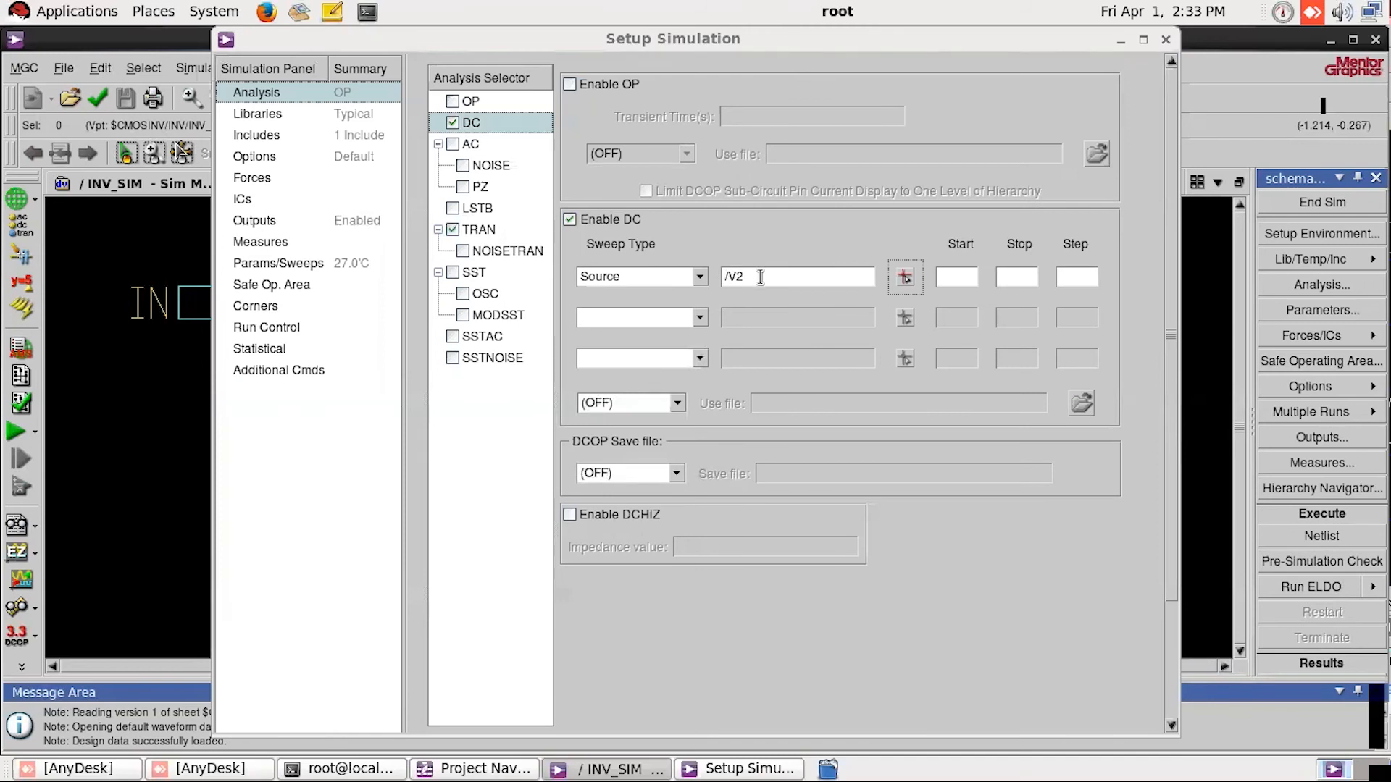
drag(760, 277, 713, 275)
click(786, 276)
double_click(745, 276)
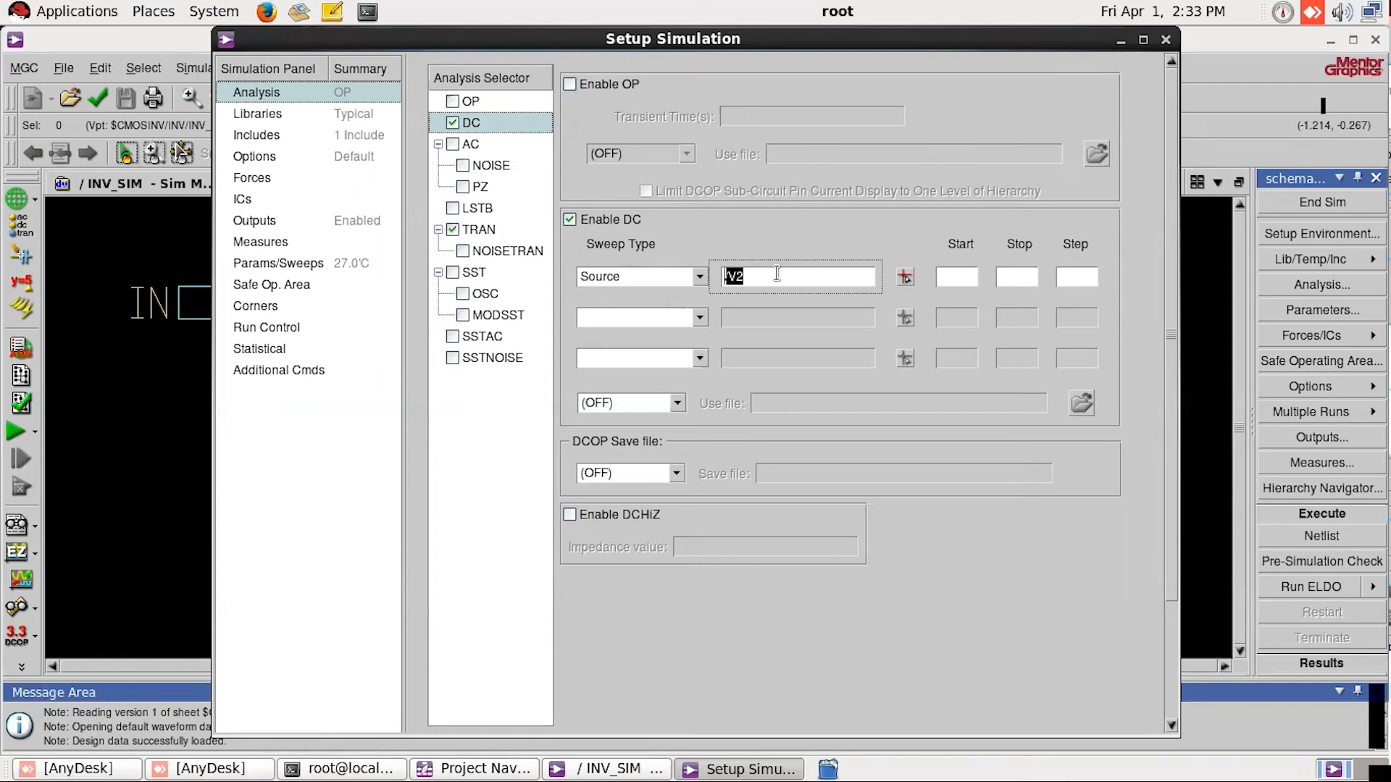
Step: Set the V2 DC sweep to start at 0, stop at 1.8 with step 0.1, and apply it
click(968, 276)
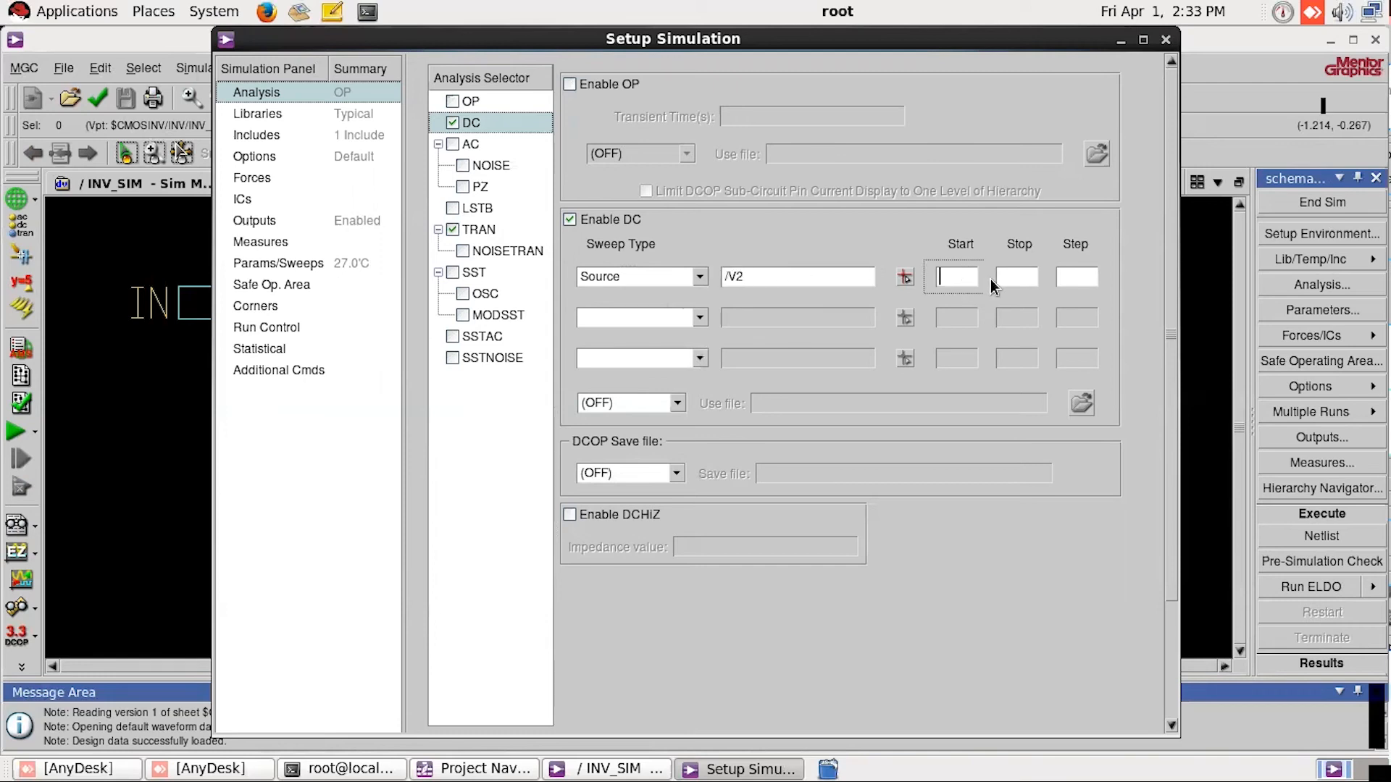
text(0)
key(Tab)
text(1.8)
key(Tab)
text(.1)
key(Left)
key(Left)
text(0)
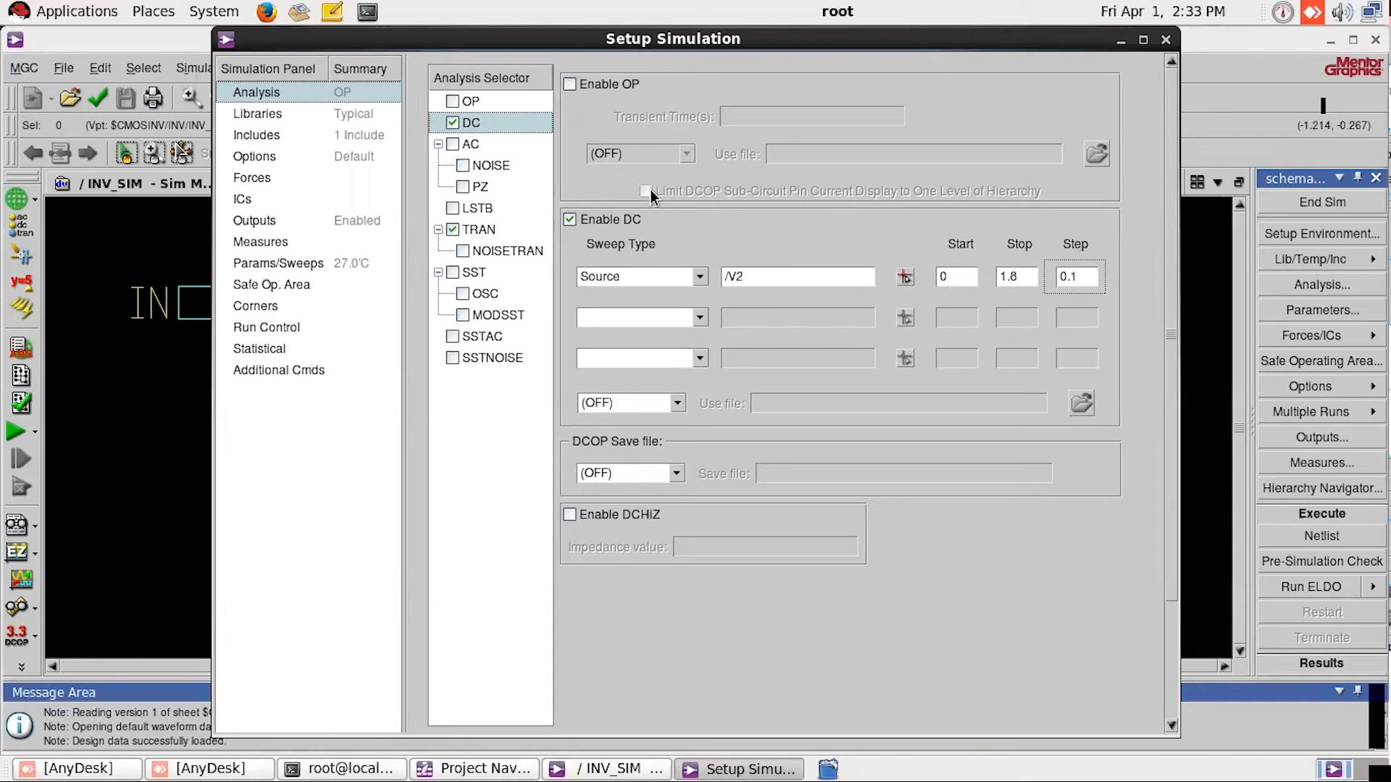
scroll(1171, 304, down, 4)
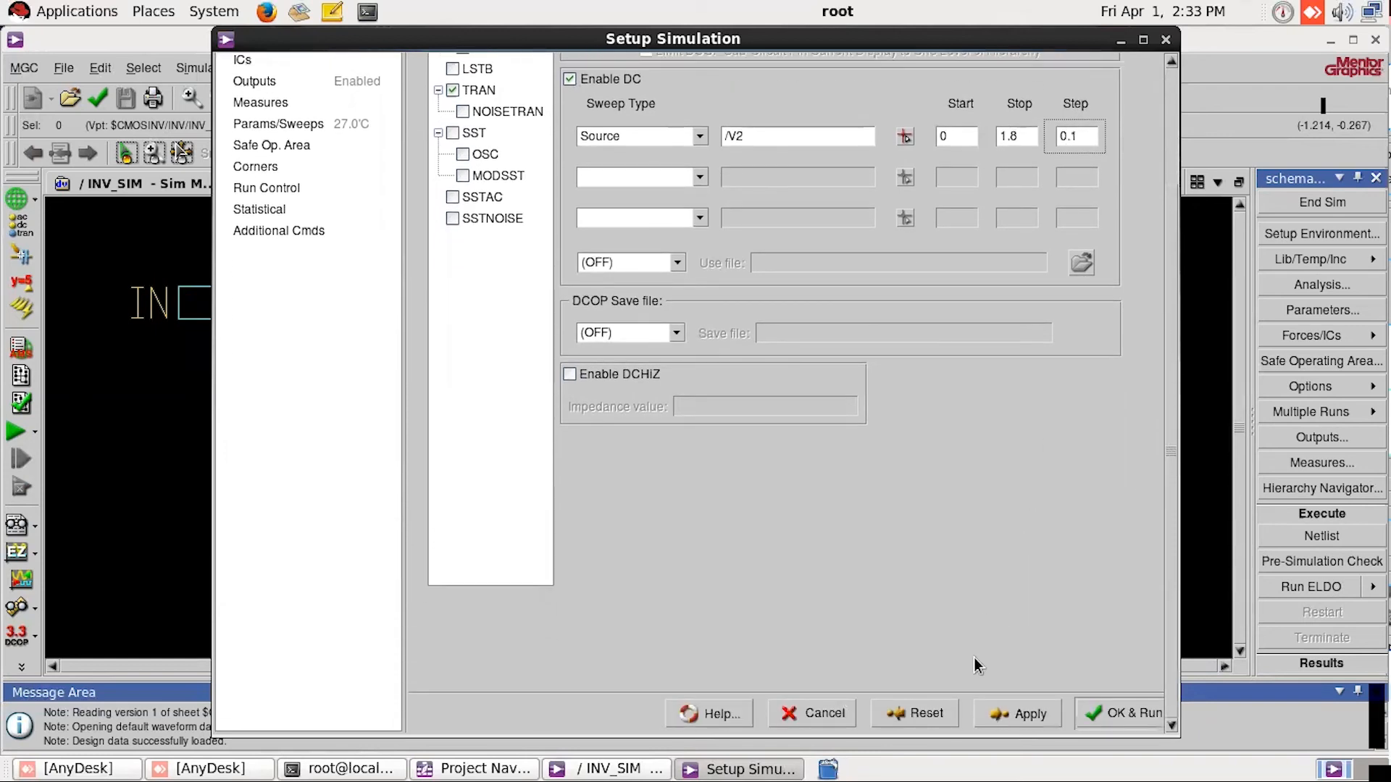
click(1009, 720)
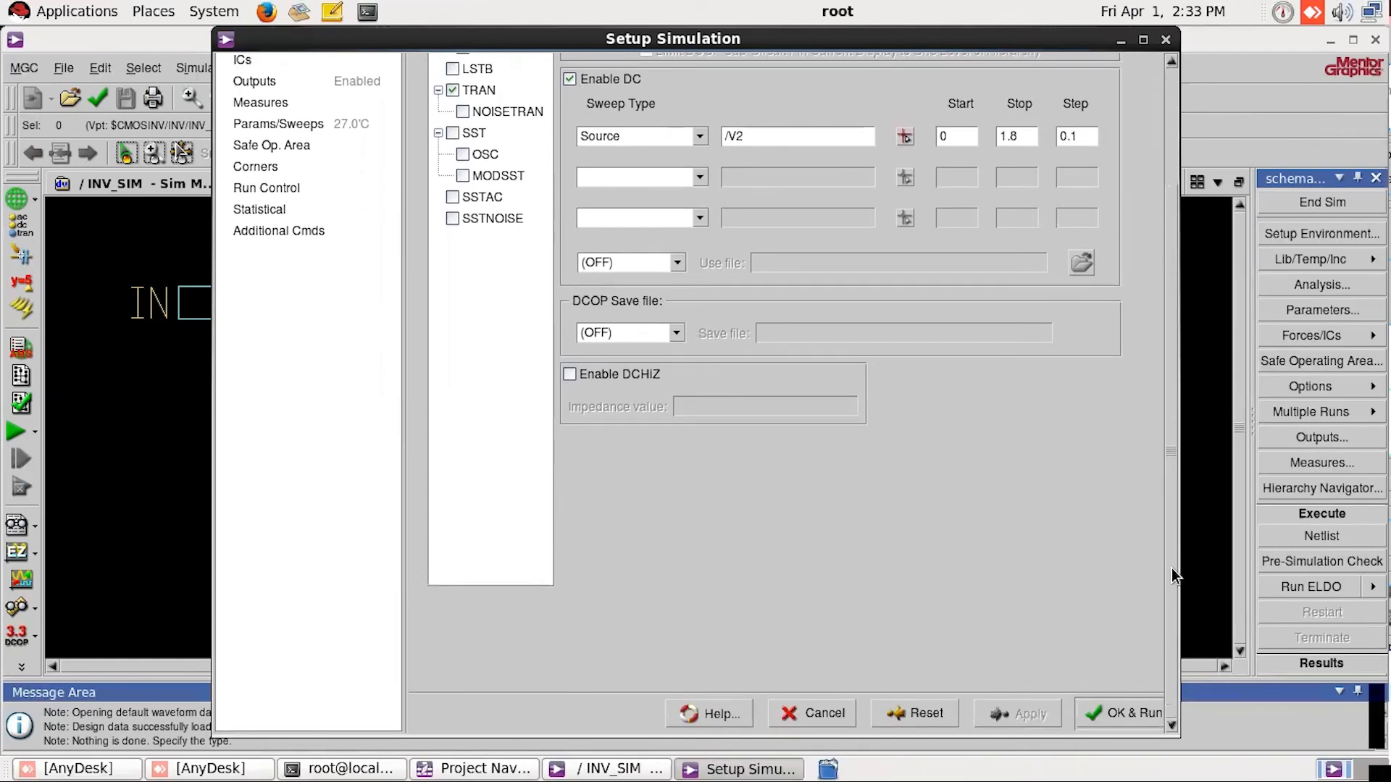
Step: Set the TRAN analysis start time to 0 and its stop time to 400n
drag(1171, 567, 1159, 449)
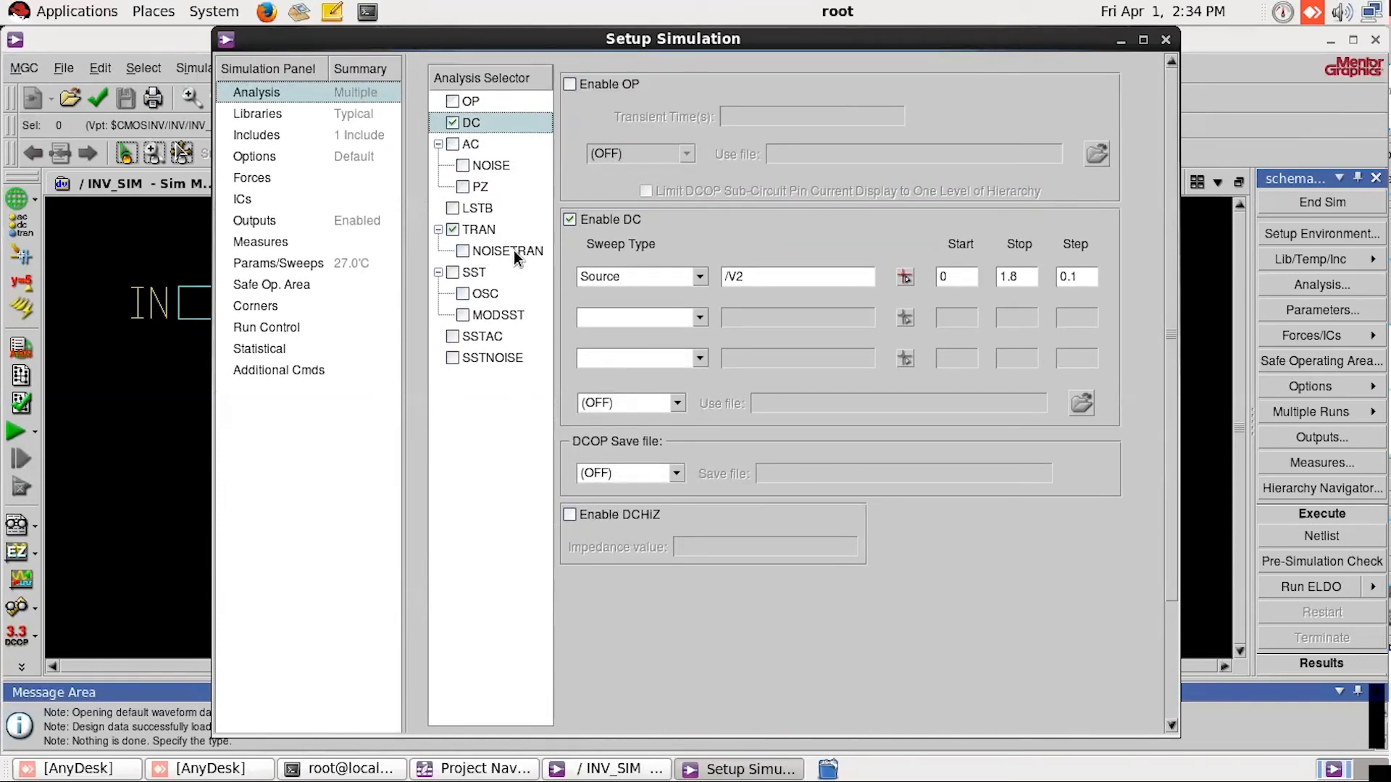
click(488, 229)
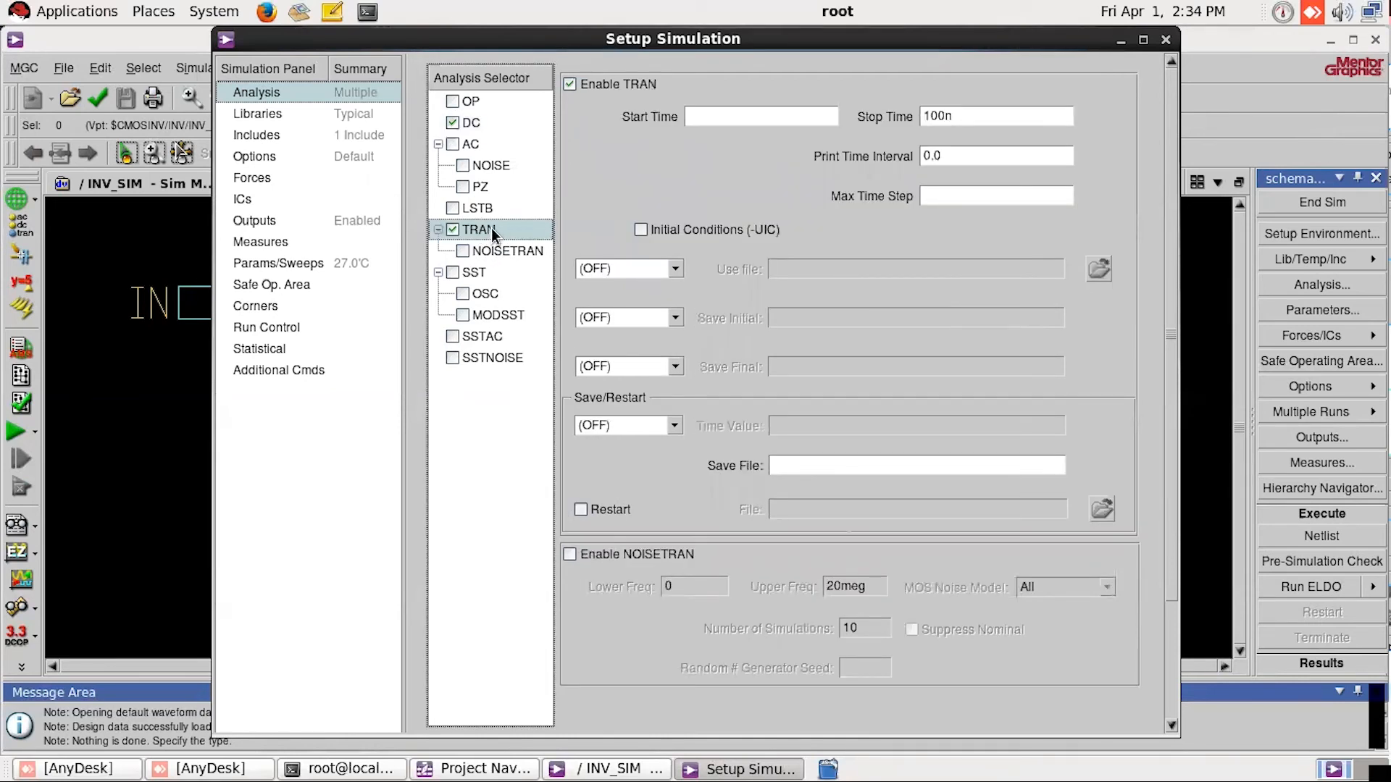
click(736, 120)
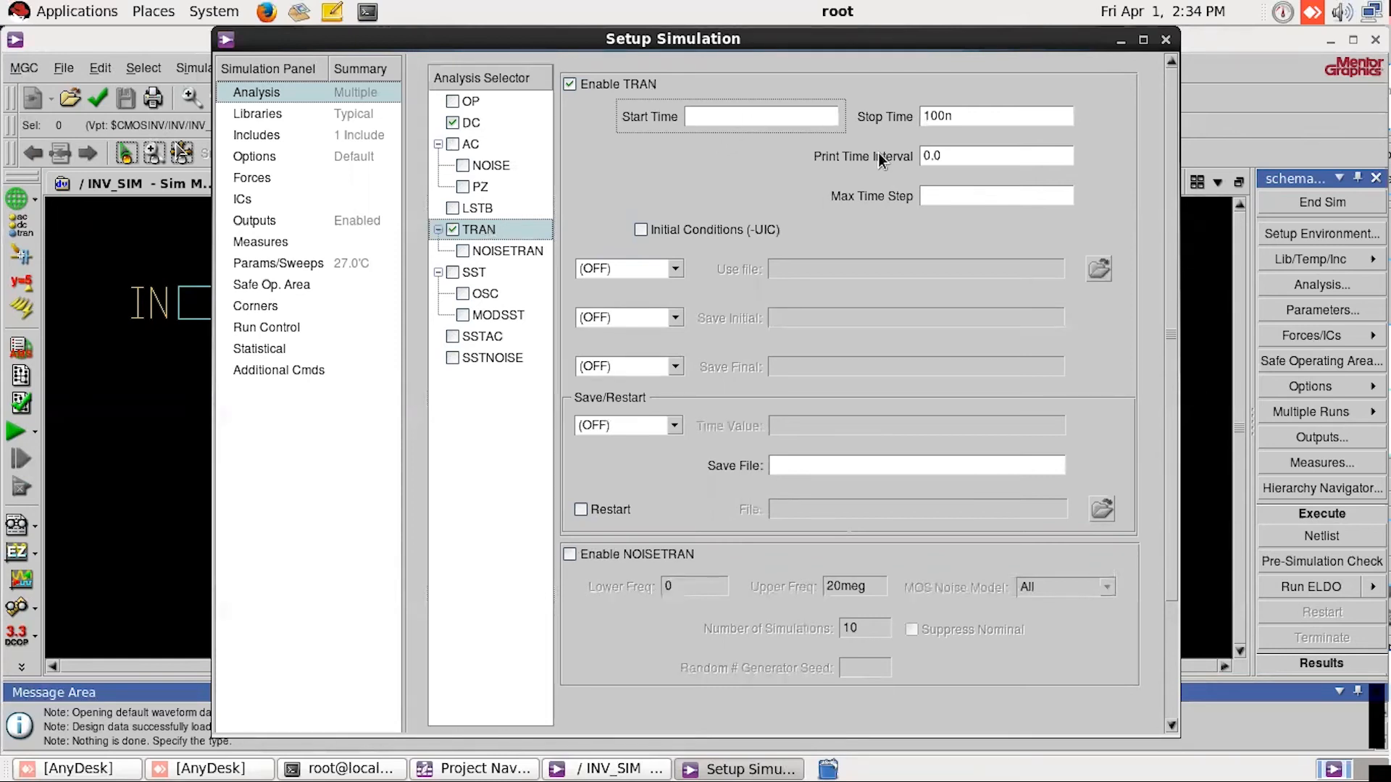
text(0)
click(928, 113)
key(BackSpace)
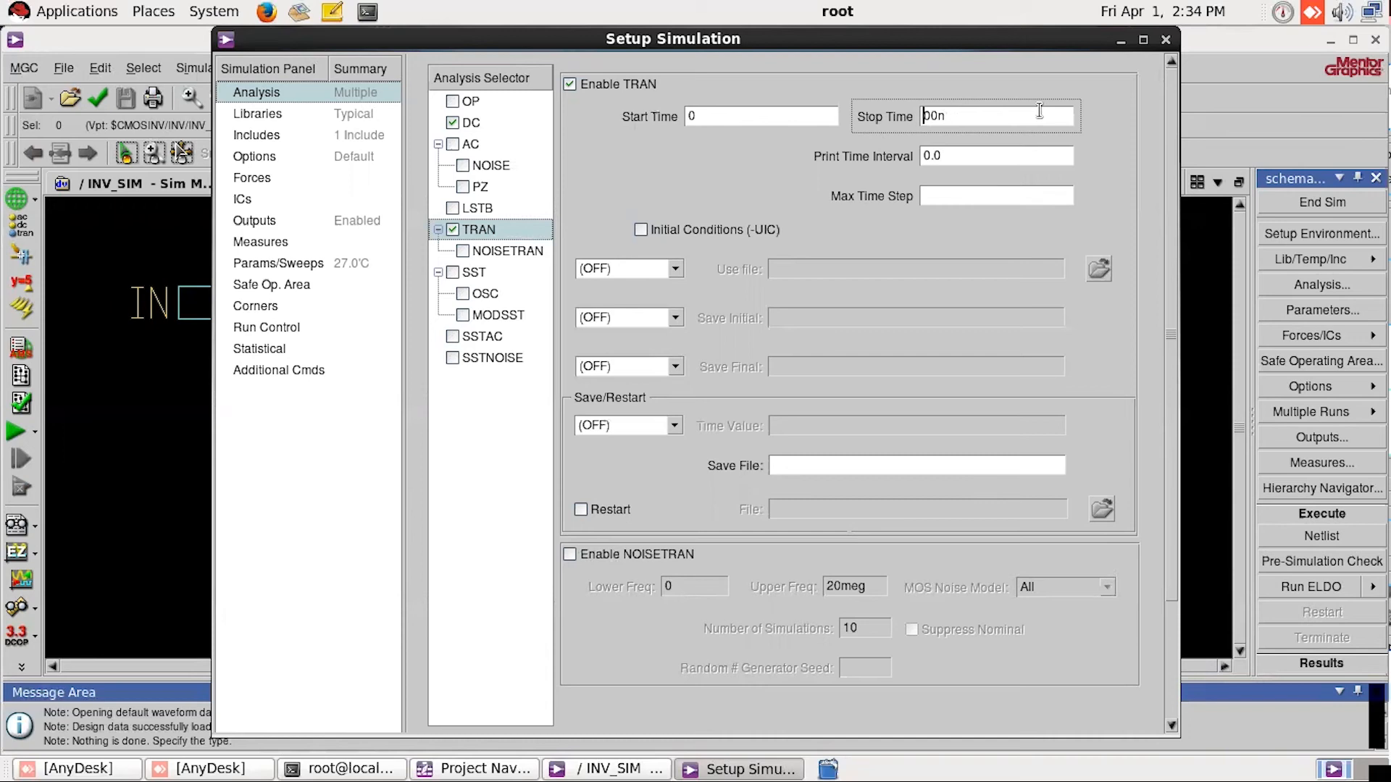
text(4)
key(Tab)
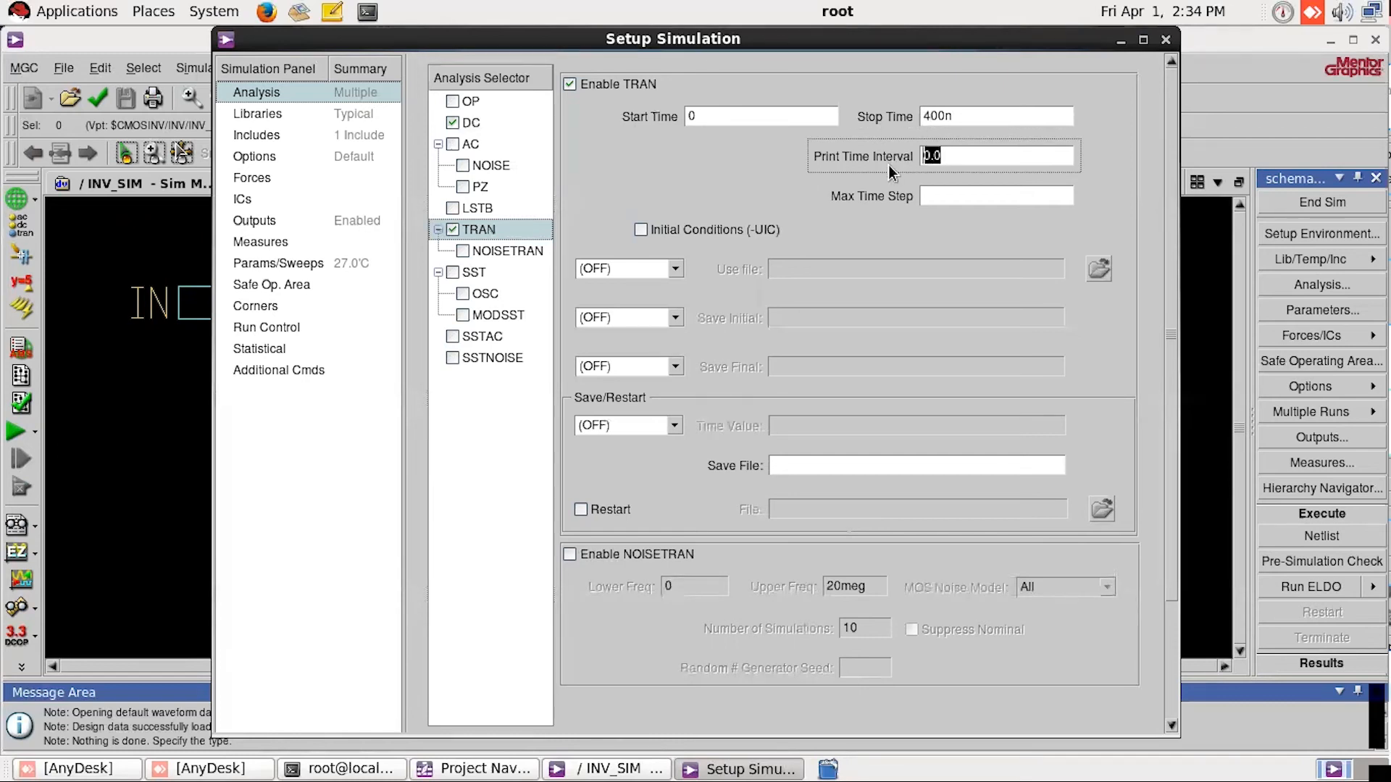
Step: Set the TRAN print time interval to 0 and apply the transient settings
text(5N)
key(BackSpace)
text(N)
key(BackSpace)
text(0)
drag(1171, 238, 1160, 480)
click(1026, 716)
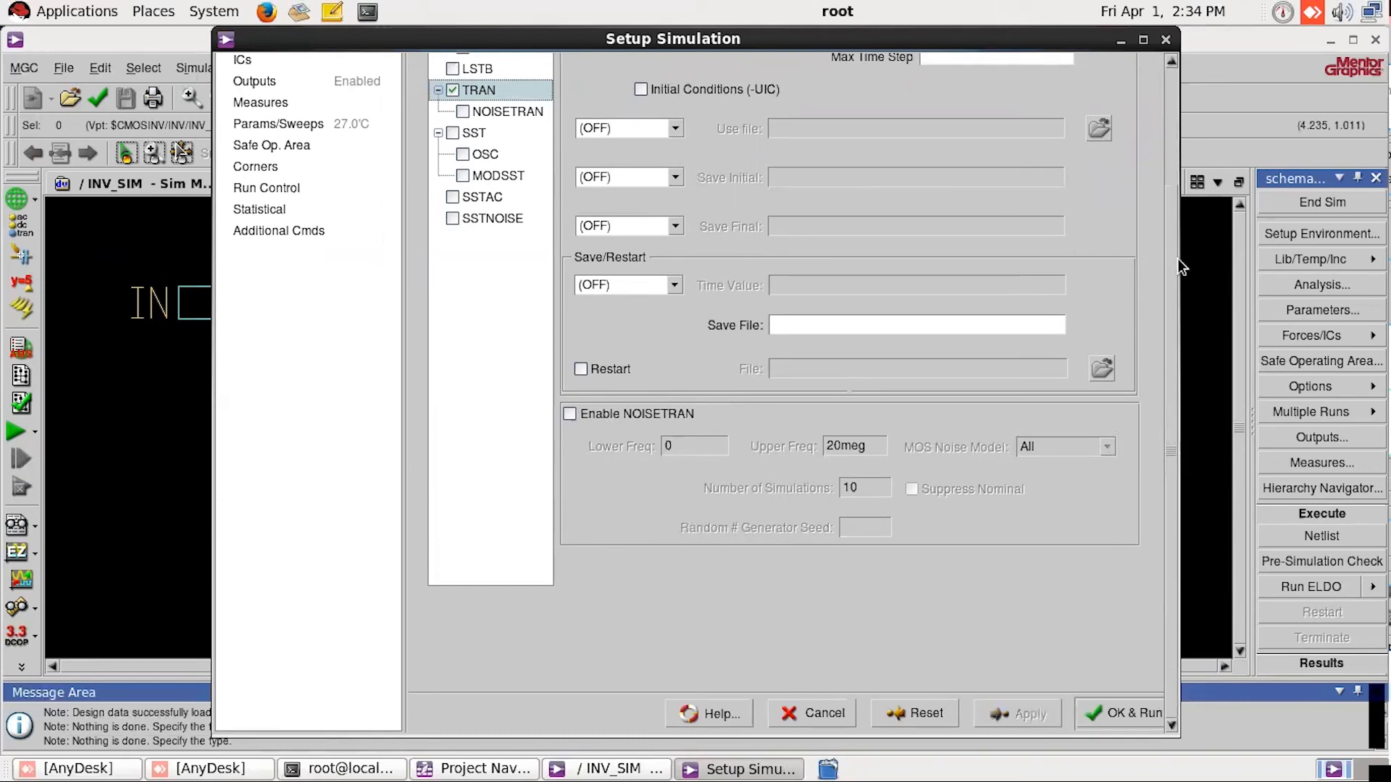
Step: Review the applied DC and TRAN analysis settings and close the simulation setup
drag(1176, 233, 1188, 96)
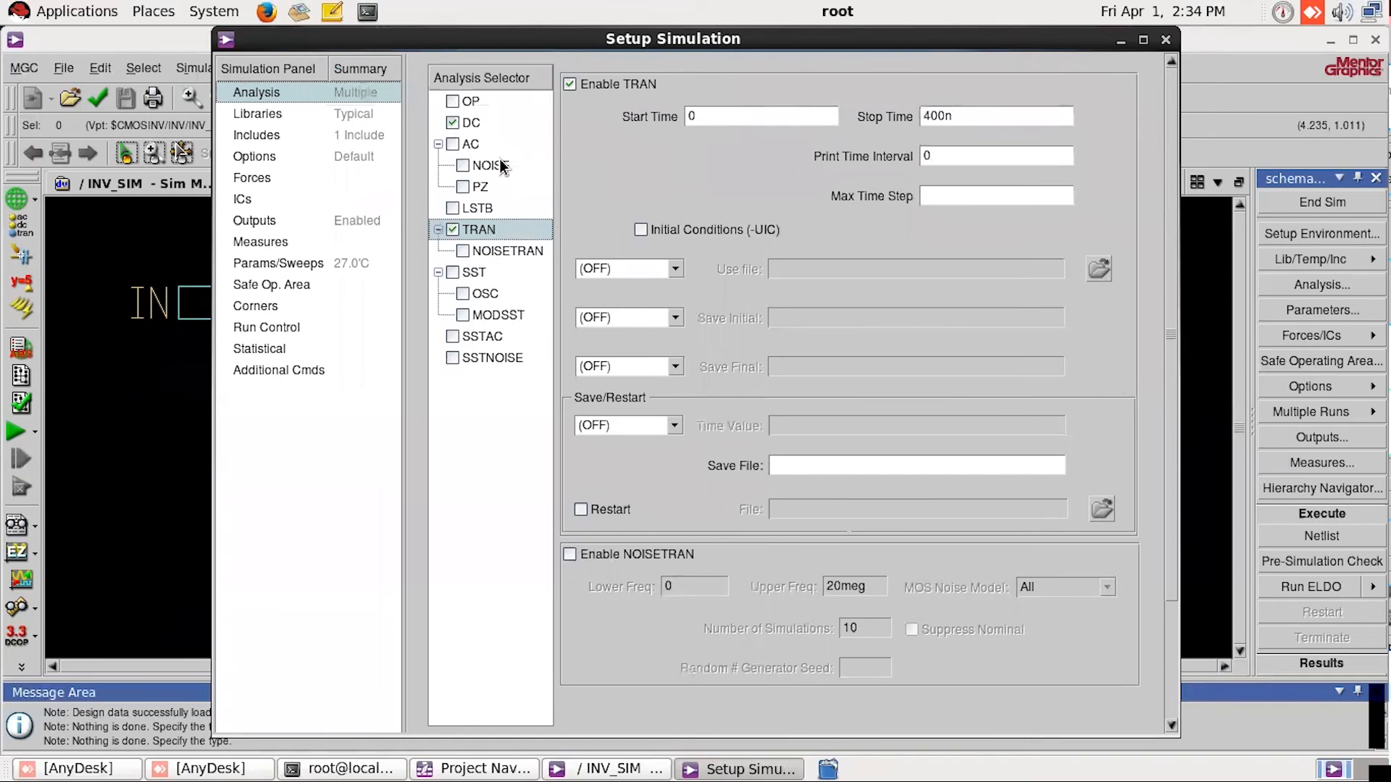
click(475, 122)
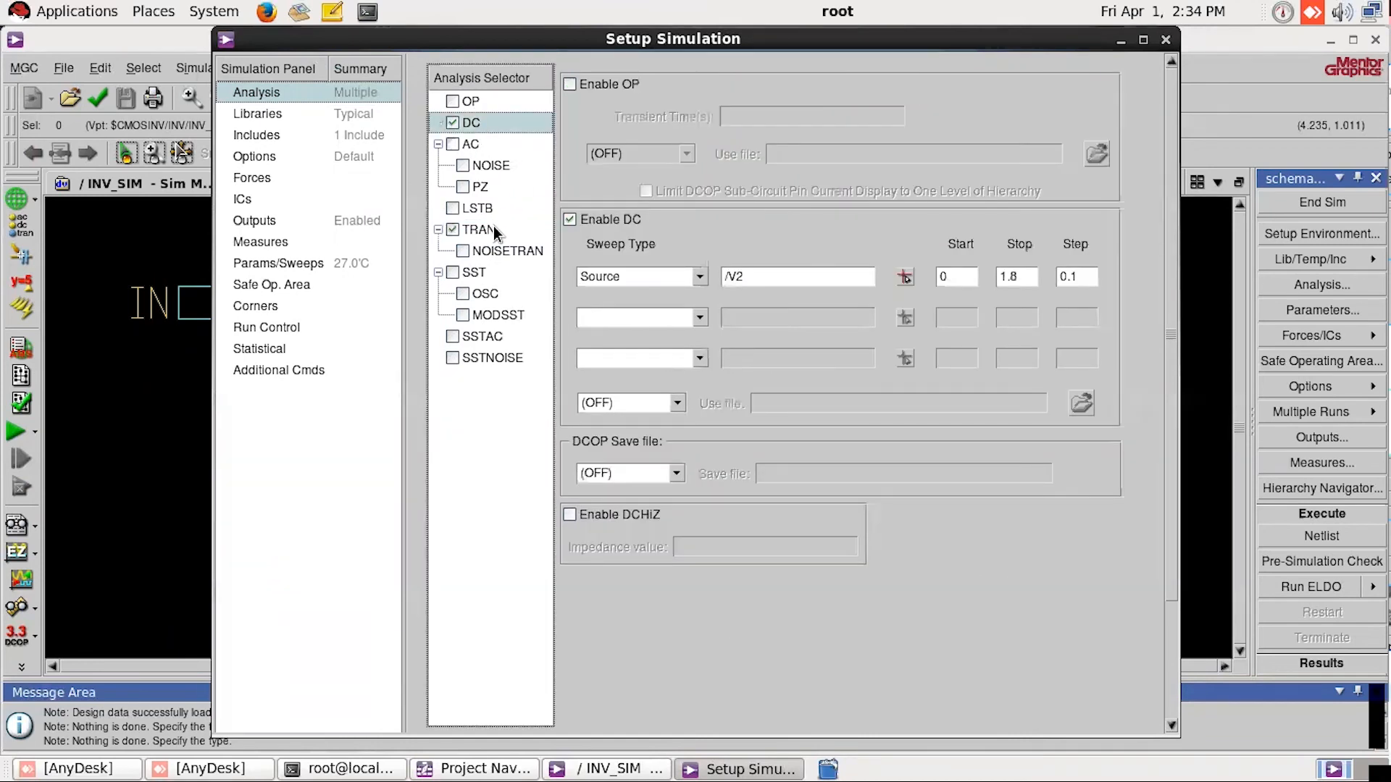
click(495, 228)
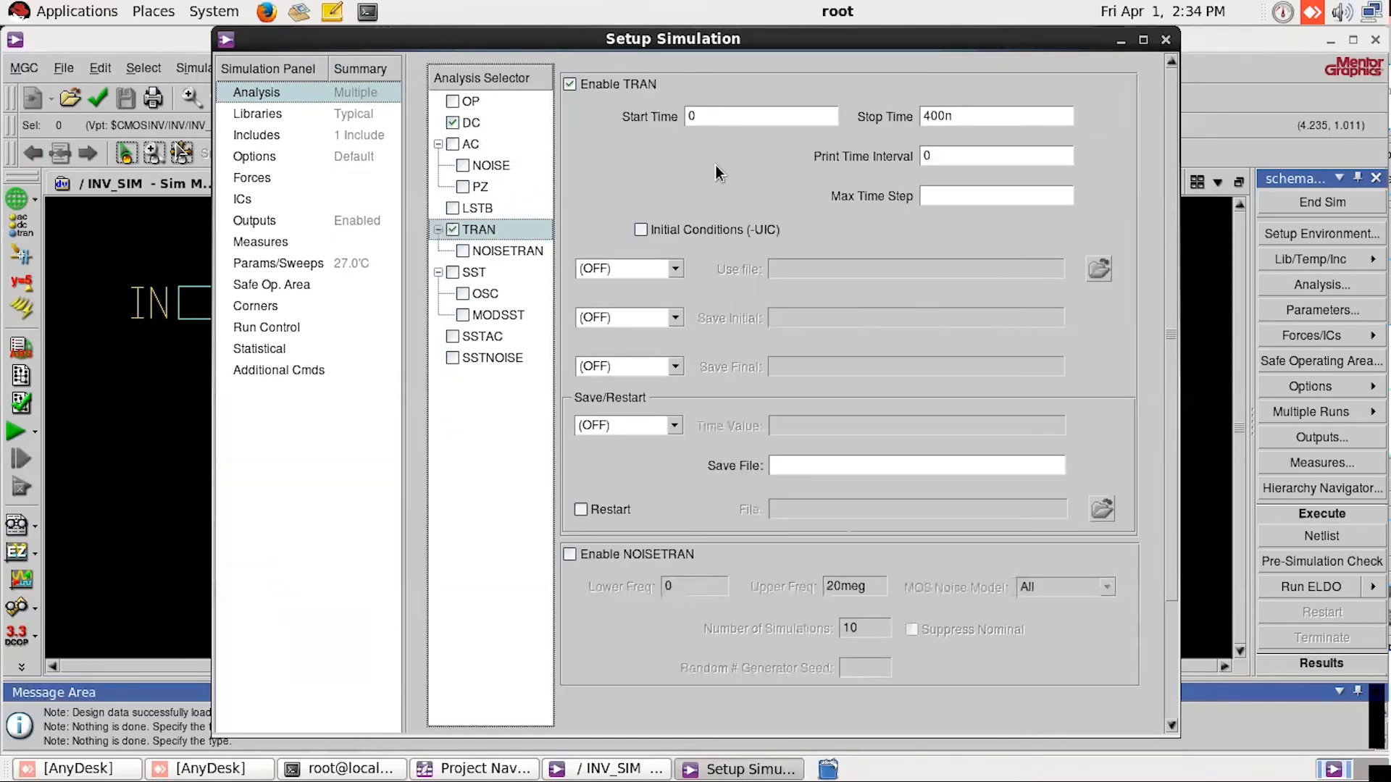
click(1167, 38)
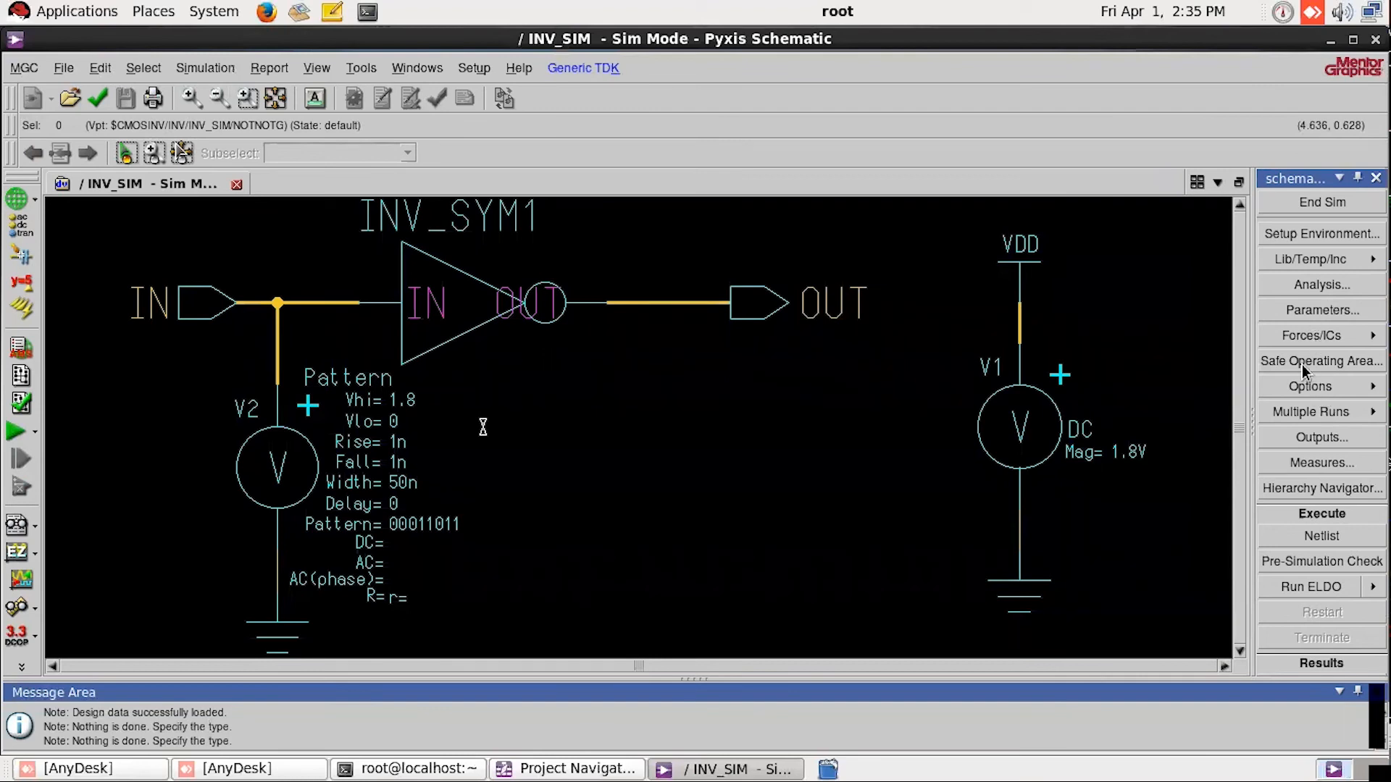
Step: Select the inverter's IN and OUT nets in the schematic and open the outputs setup for them
scroll(1319, 435, down, 1)
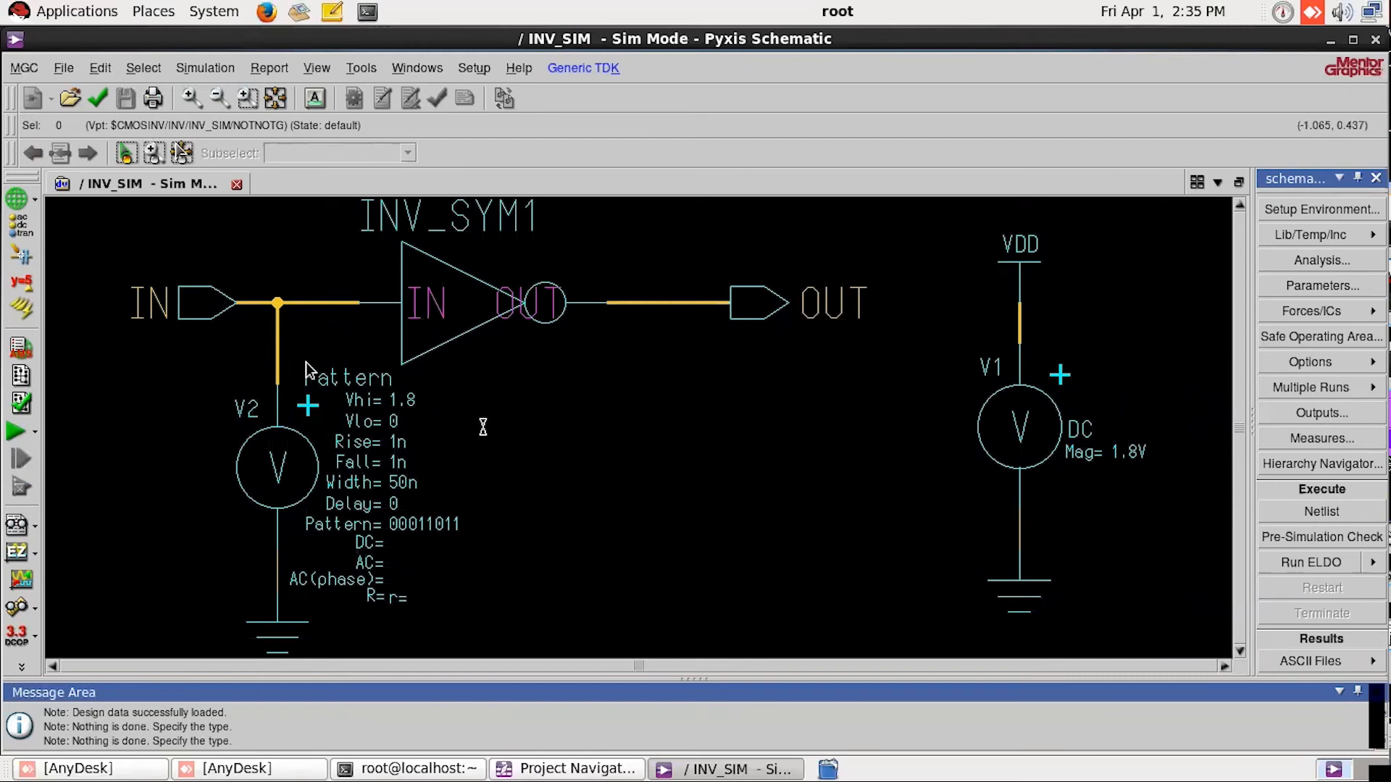
click(307, 302)
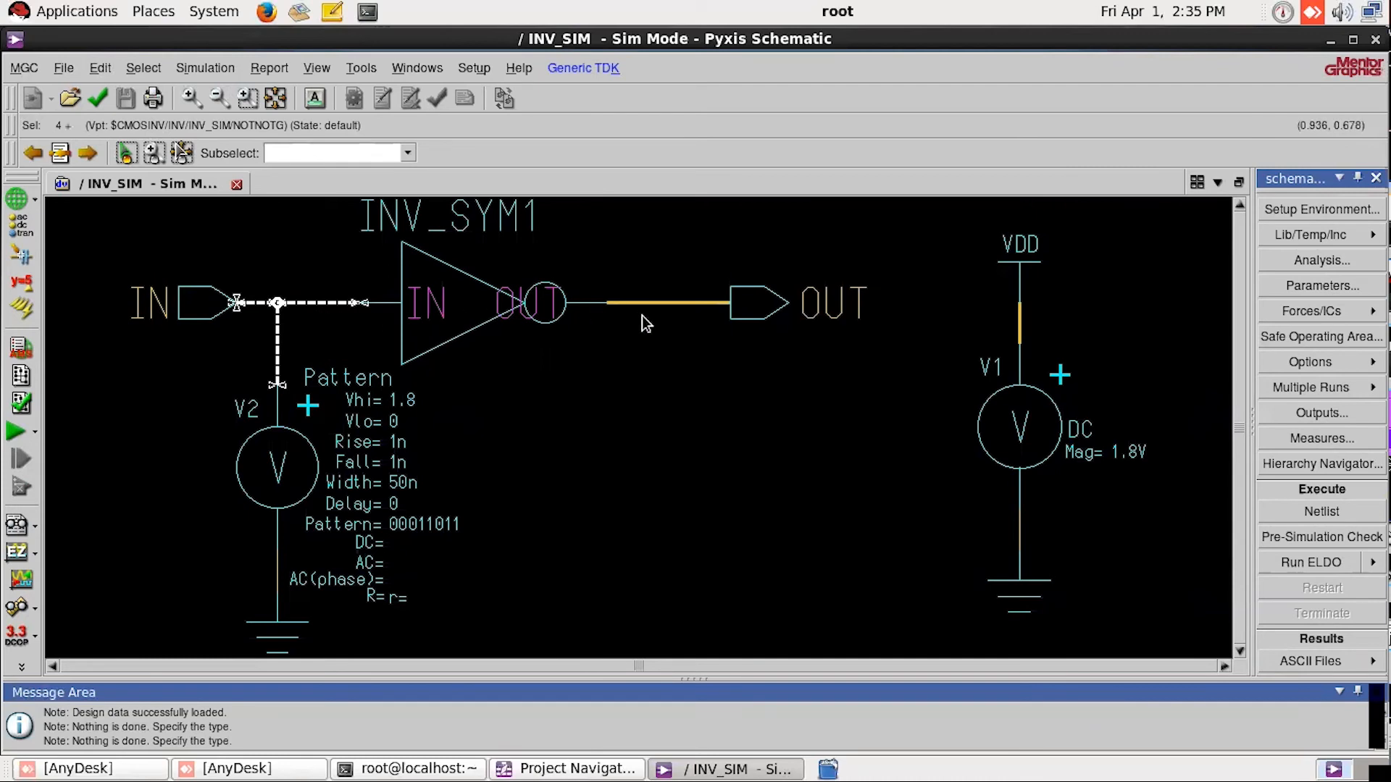
click(677, 310)
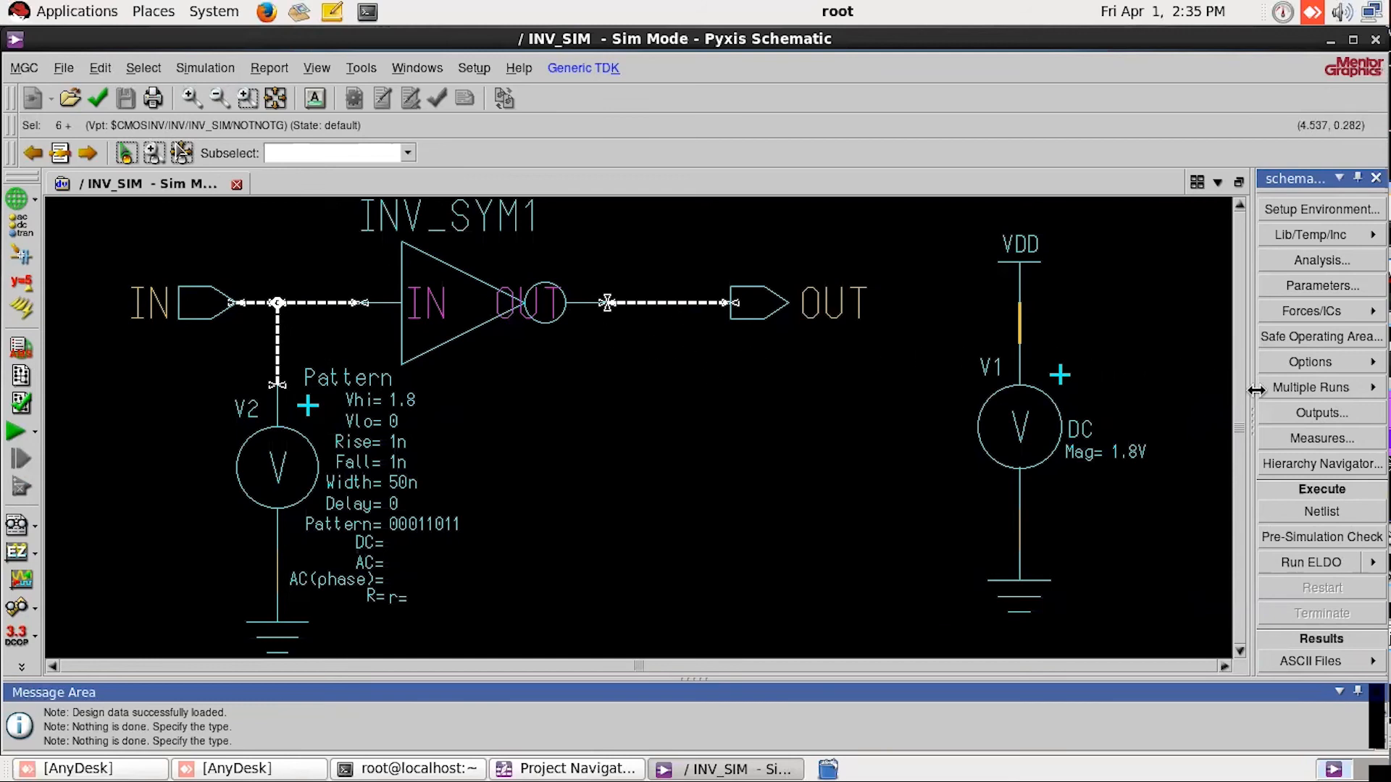
click(1304, 414)
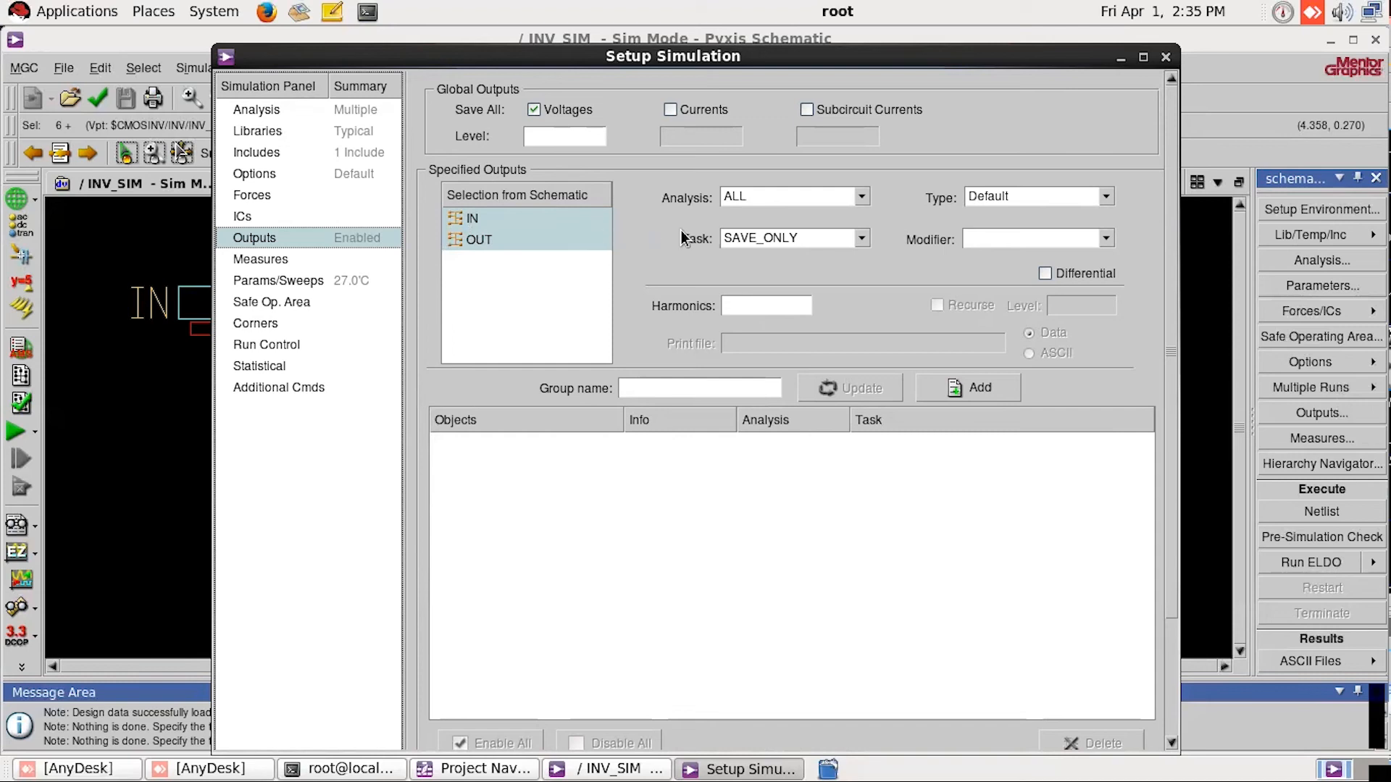
Step: Add IN and OUT as DC analysis outputs with the PLOT task and expand the new probe group
click(793, 196)
click(749, 231)
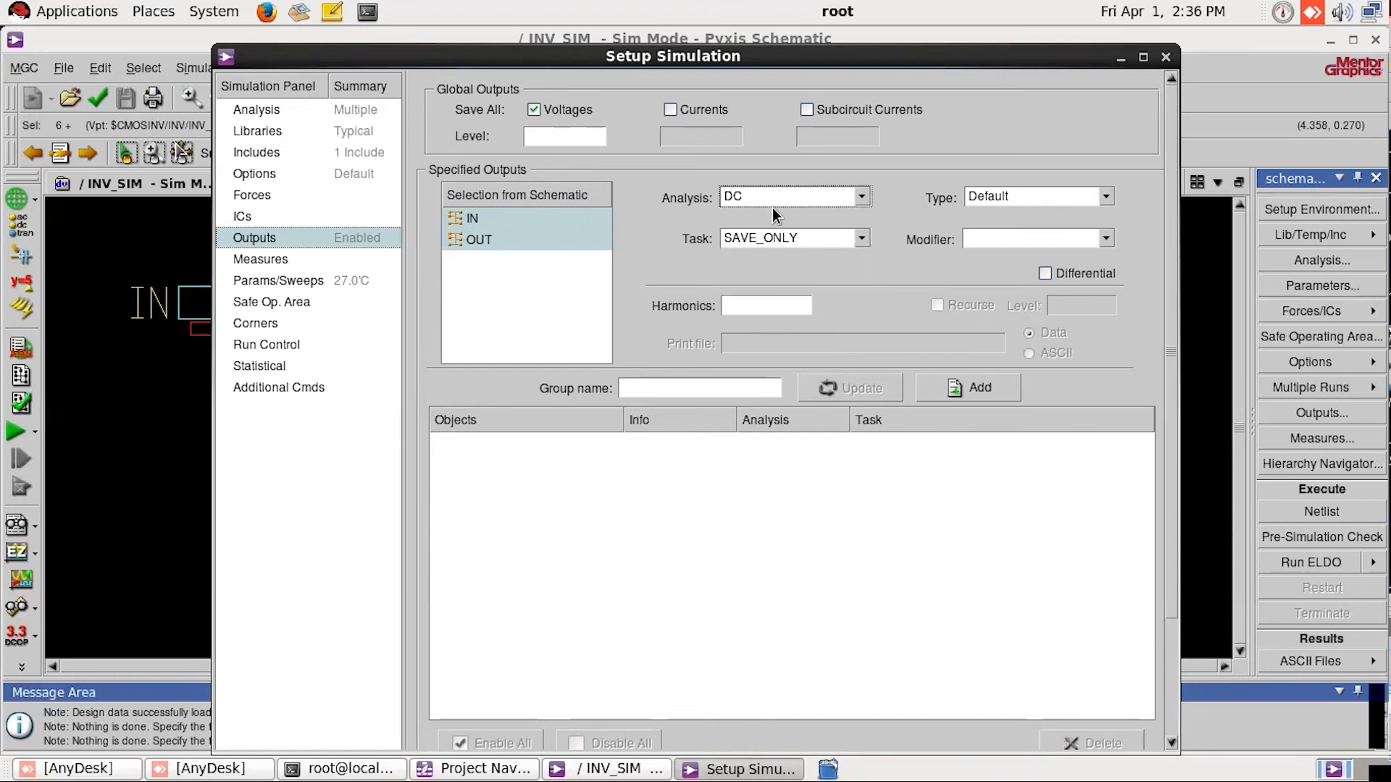
click(844, 241)
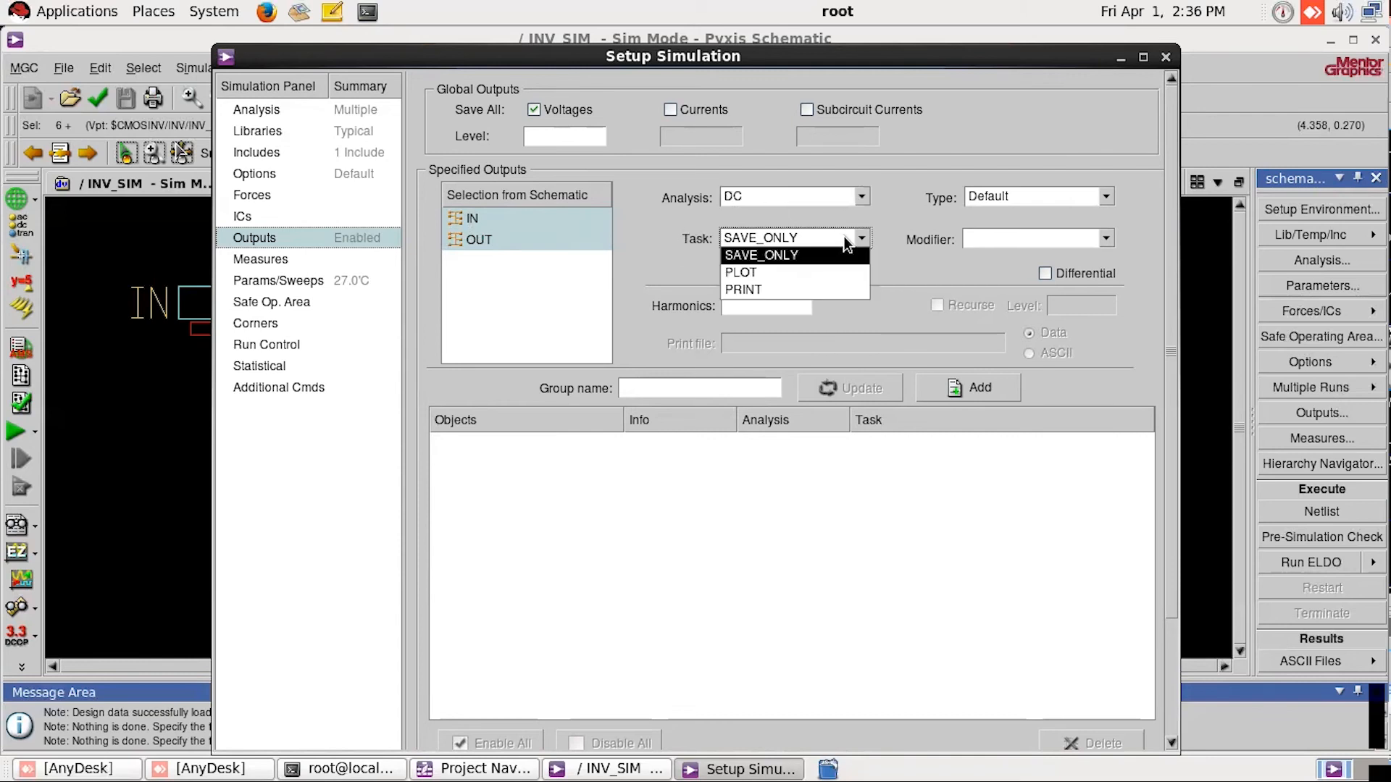
click(758, 273)
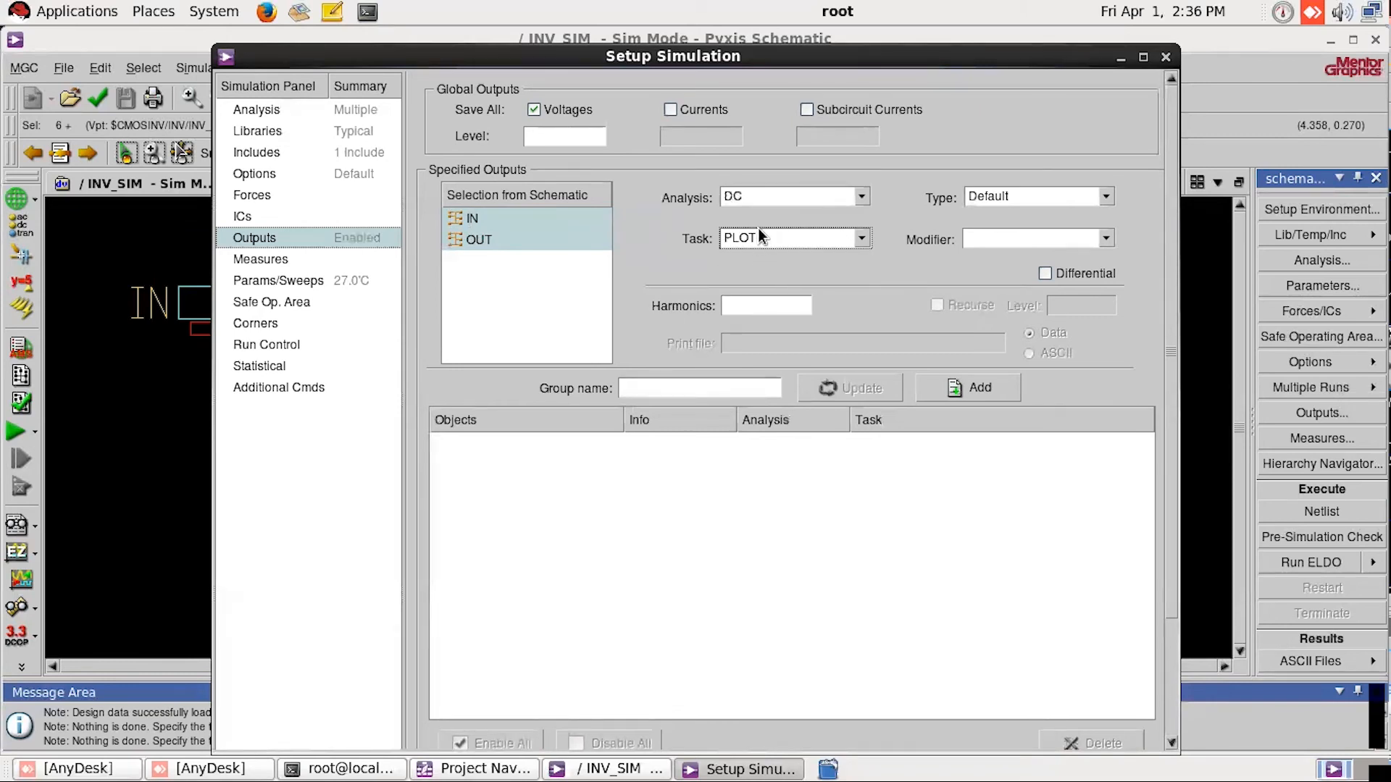
click(963, 391)
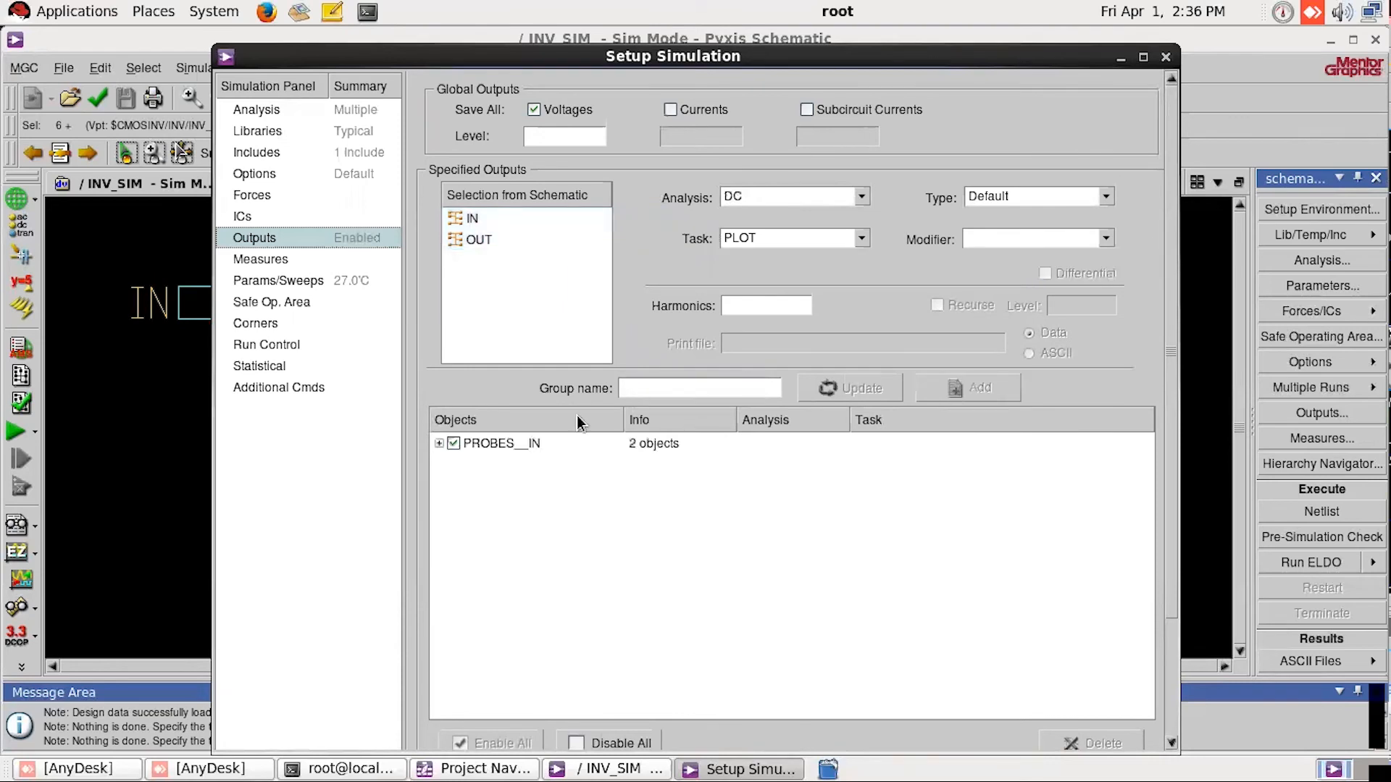
click(440, 444)
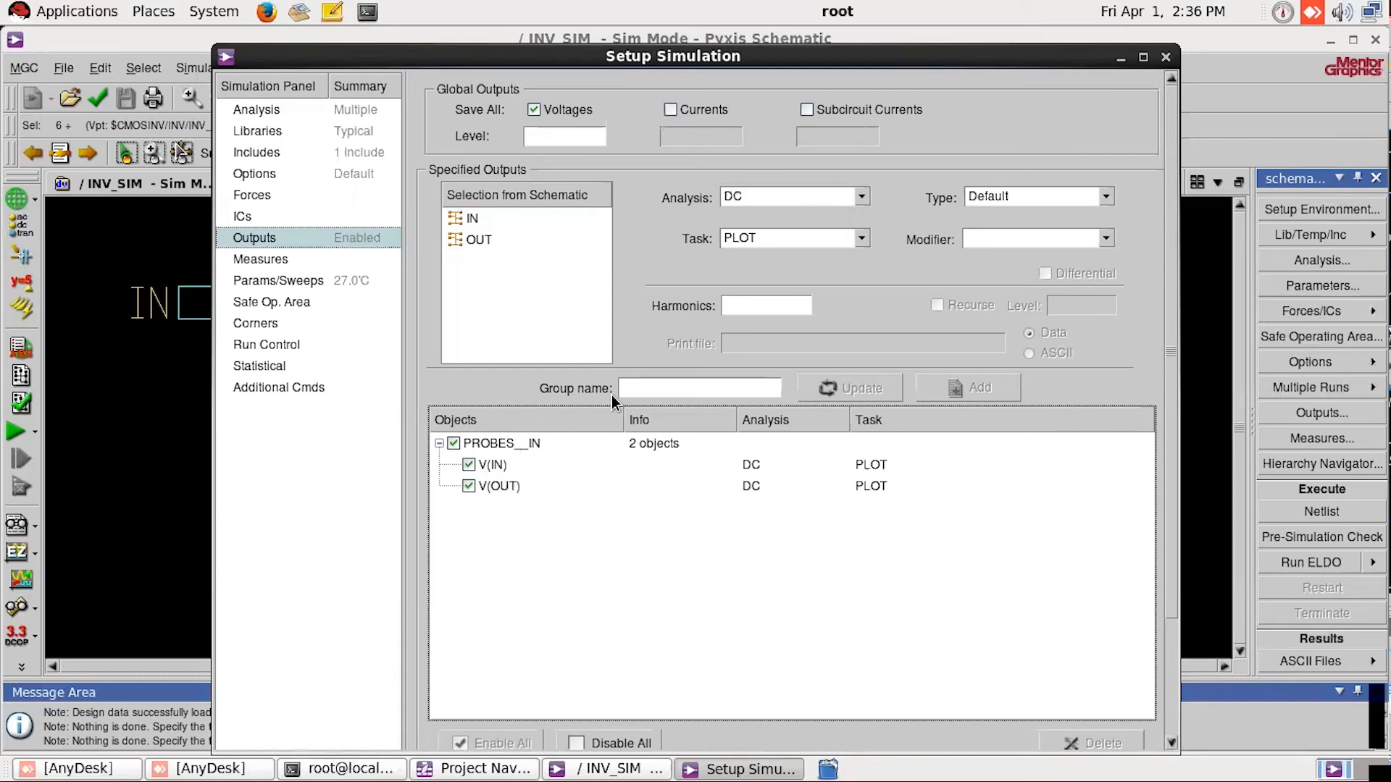
Step: Add IN and OUT as TRAN analysis outputs with the PLOT task and expand their probe group
click(472, 222)
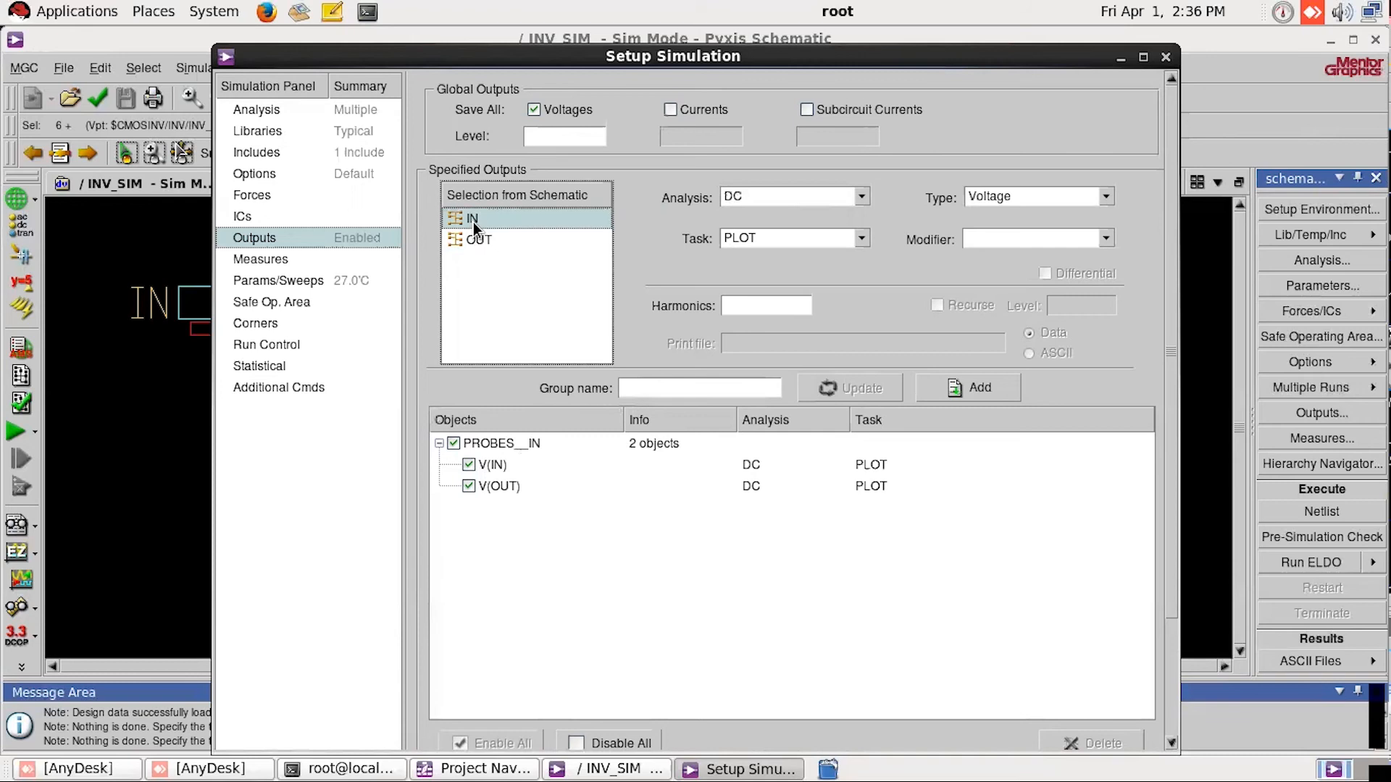
ctrl+click(499, 241)
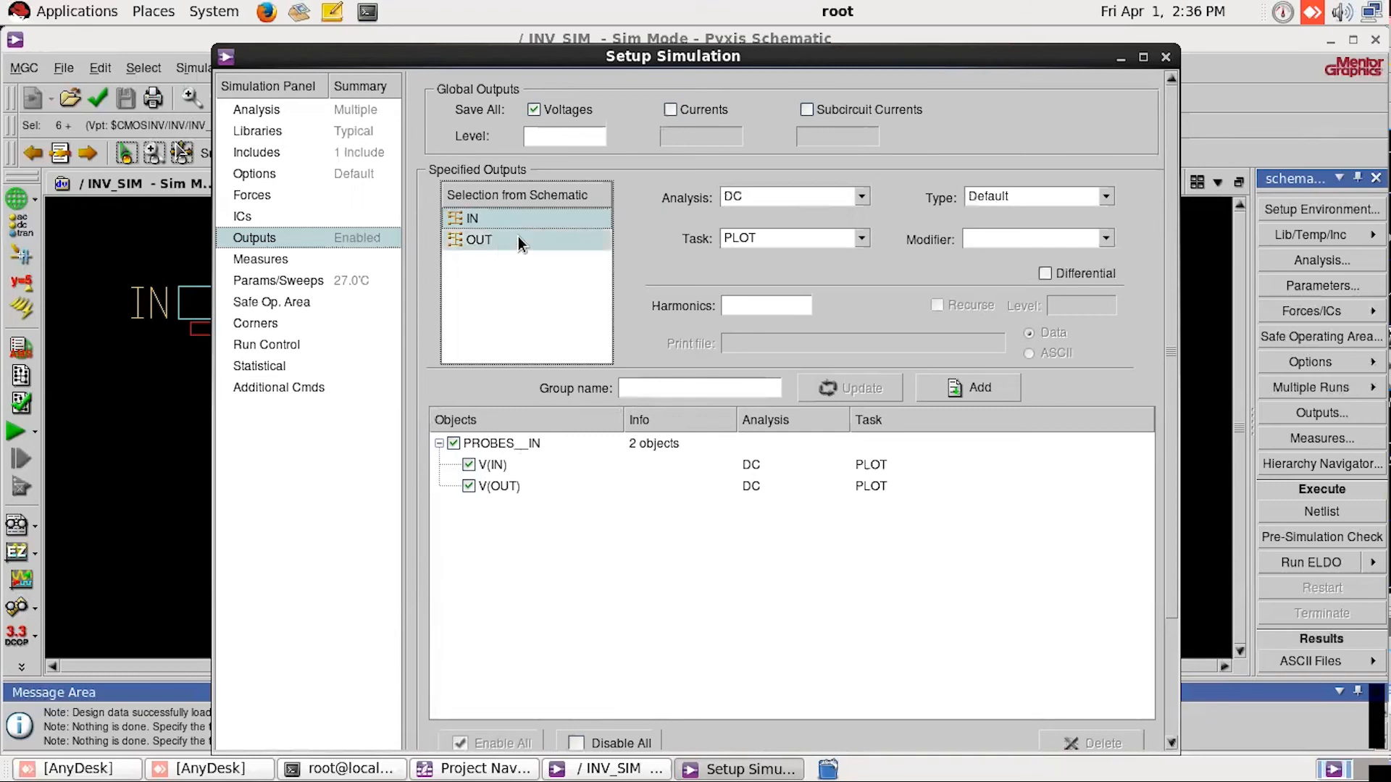
click(805, 195)
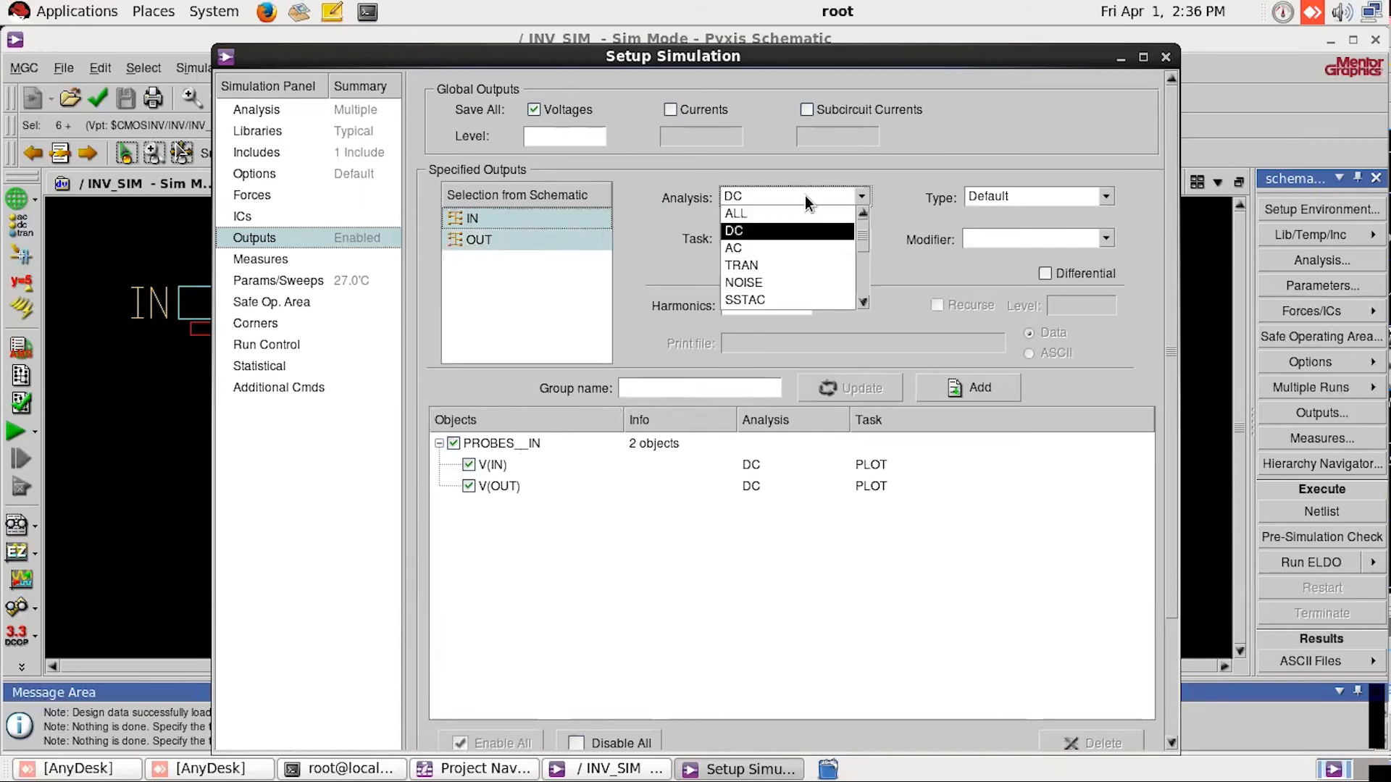
click(779, 266)
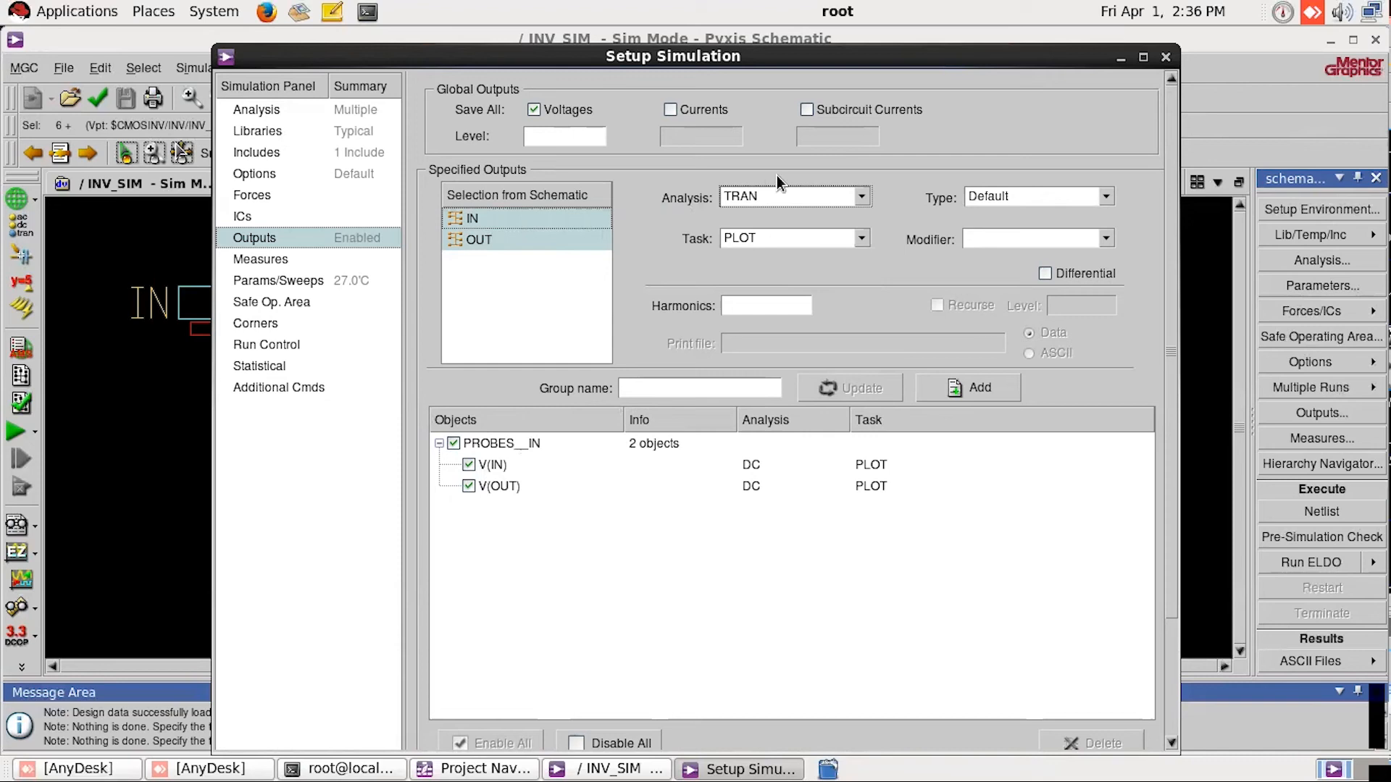
click(968, 387)
click(439, 508)
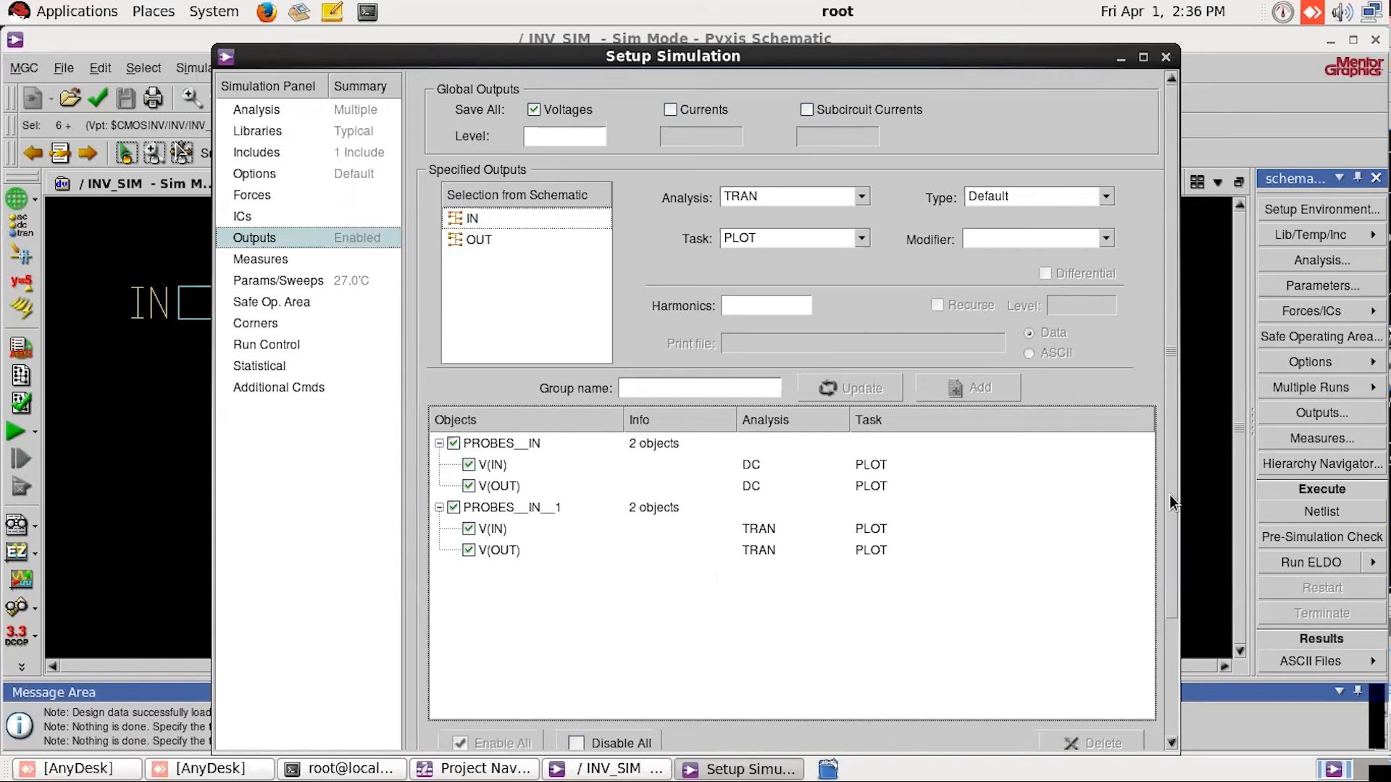
Step: Apply the DC and TRAN output probes and close the simulation setup
drag(1171, 495, 1174, 611)
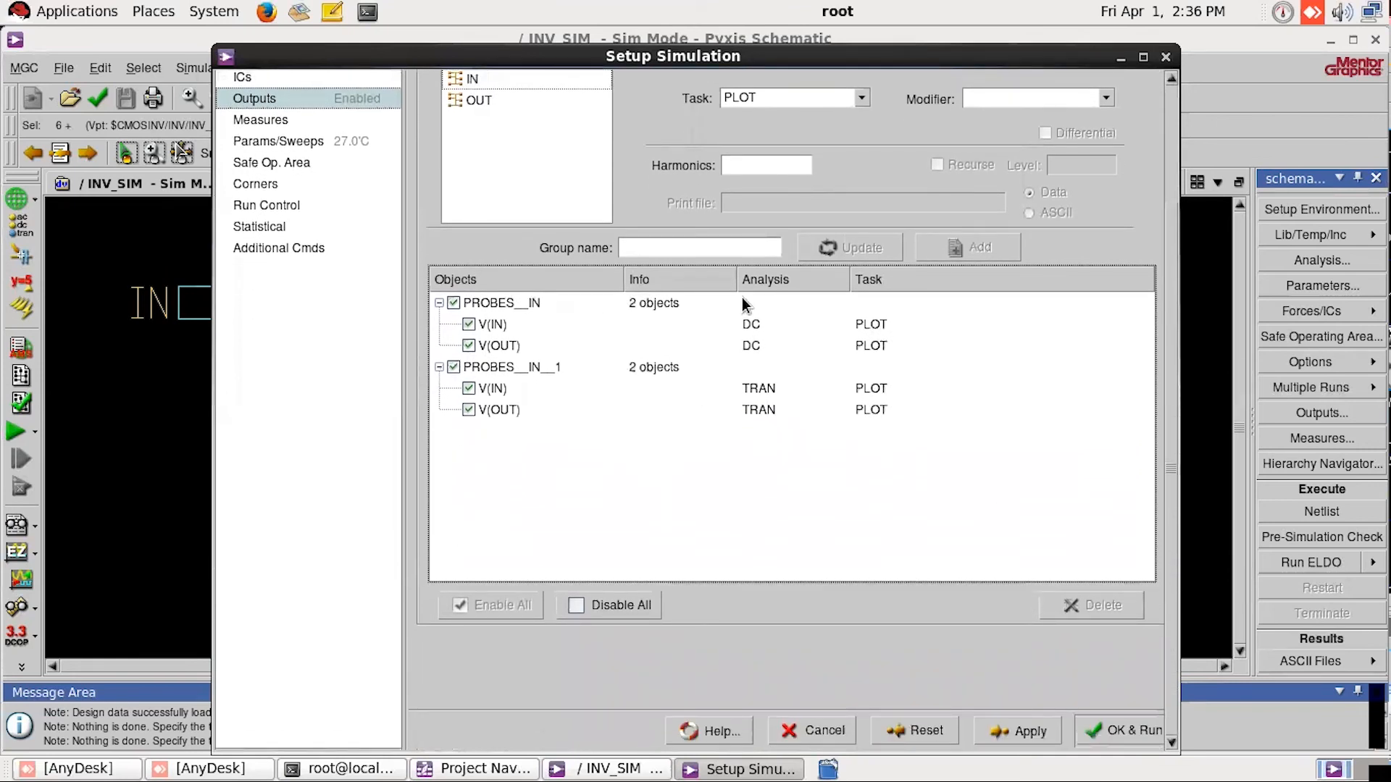
click(1013, 739)
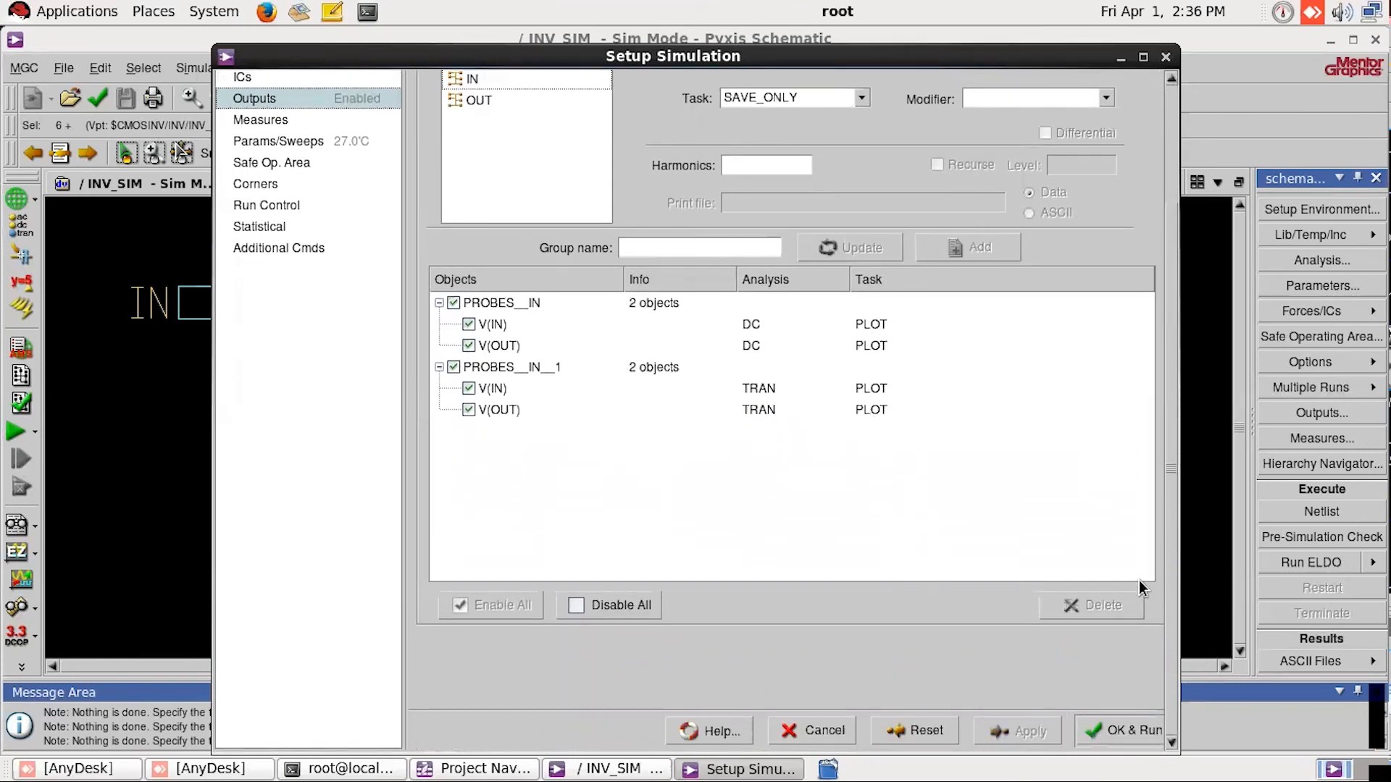
drag(1168, 536, 1169, 355)
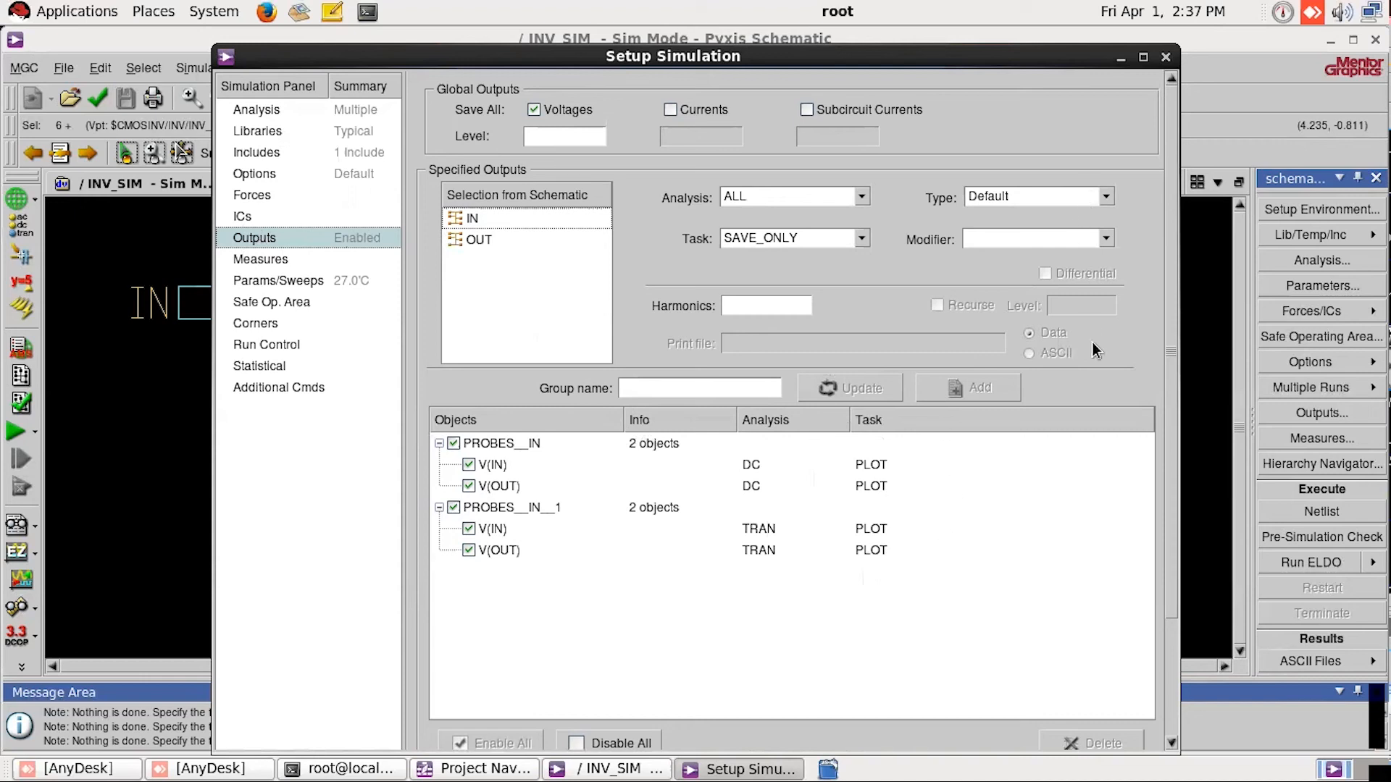
click(1166, 58)
Step: Run the Eldo simulation of INV_SIM and check the netlist and simulation messages
scroll(1304, 373, down, 5)
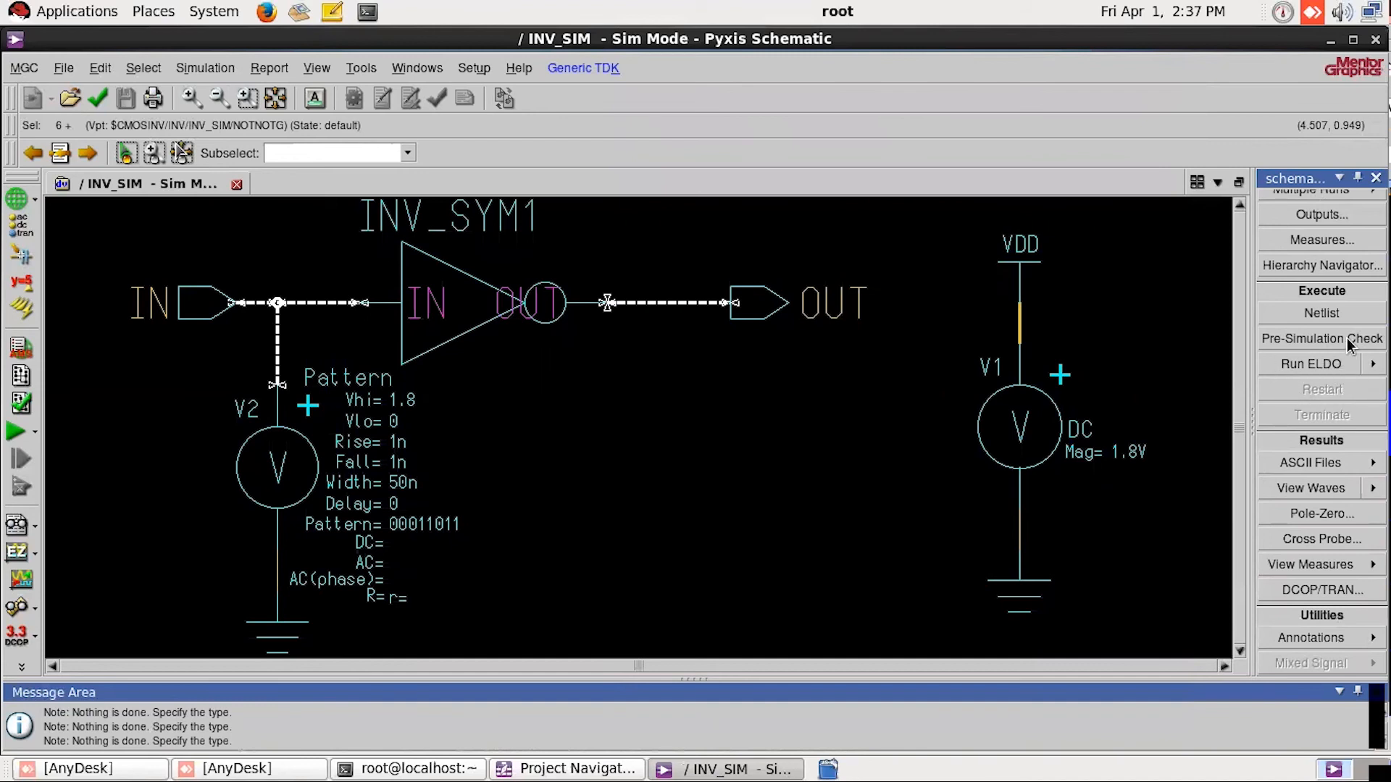
click(1311, 363)
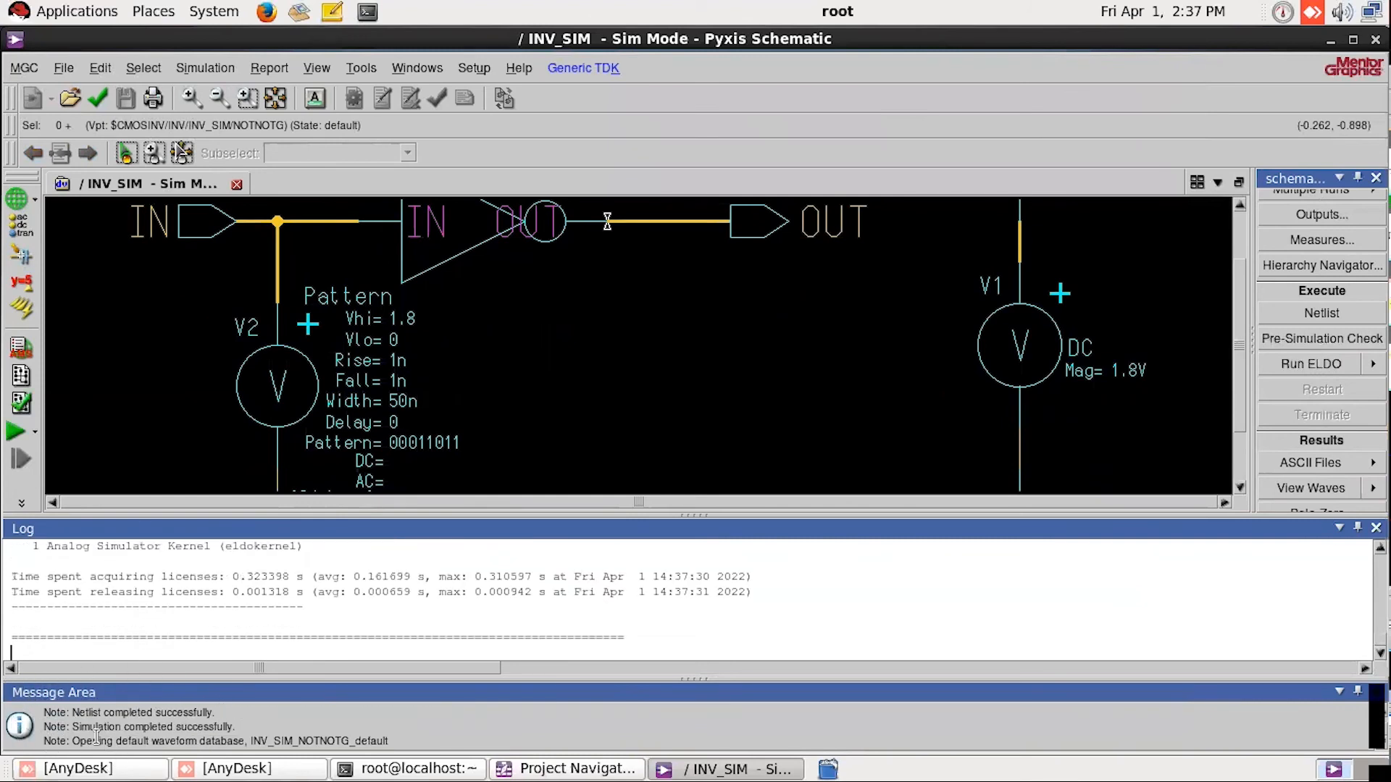
drag(71, 713, 226, 711)
mouse_move(76, 726)
mouse_down()
mouse_move(237, 725)
mouse_move(63, 717)
mouse_up()
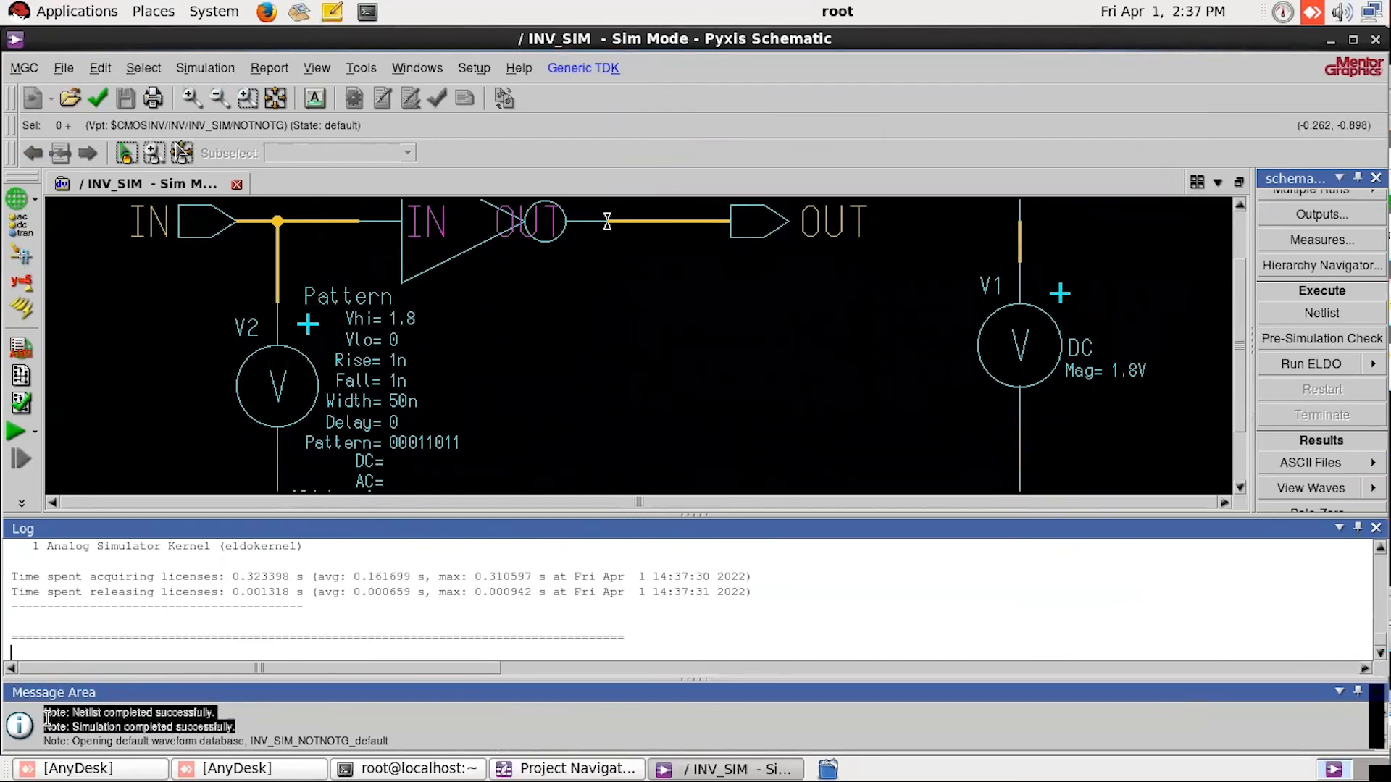
click(223, 721)
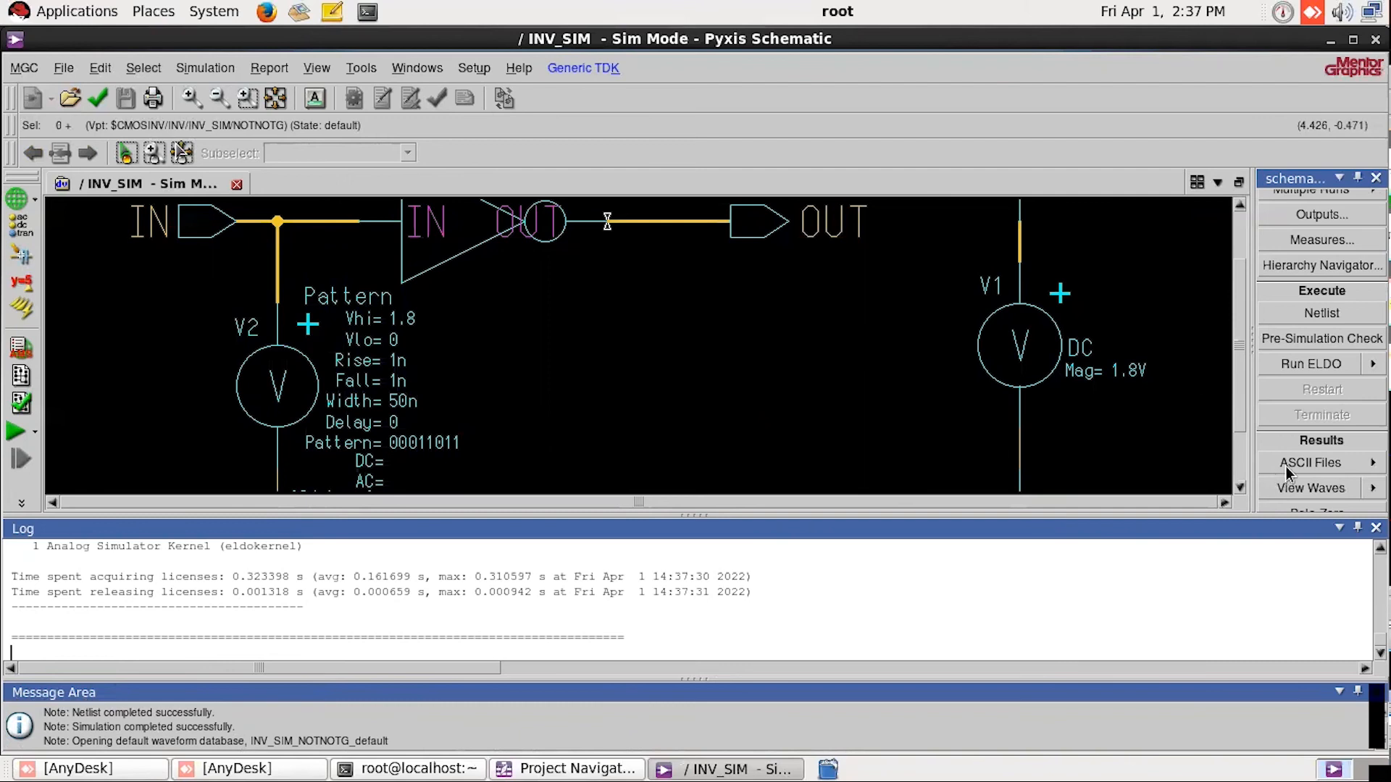
Step: Open the simulation waveforms in EZwave, view the Wave:1 DC plot, and maximize the Wave:2 transient plot
scroll(1320, 346, down, 4)
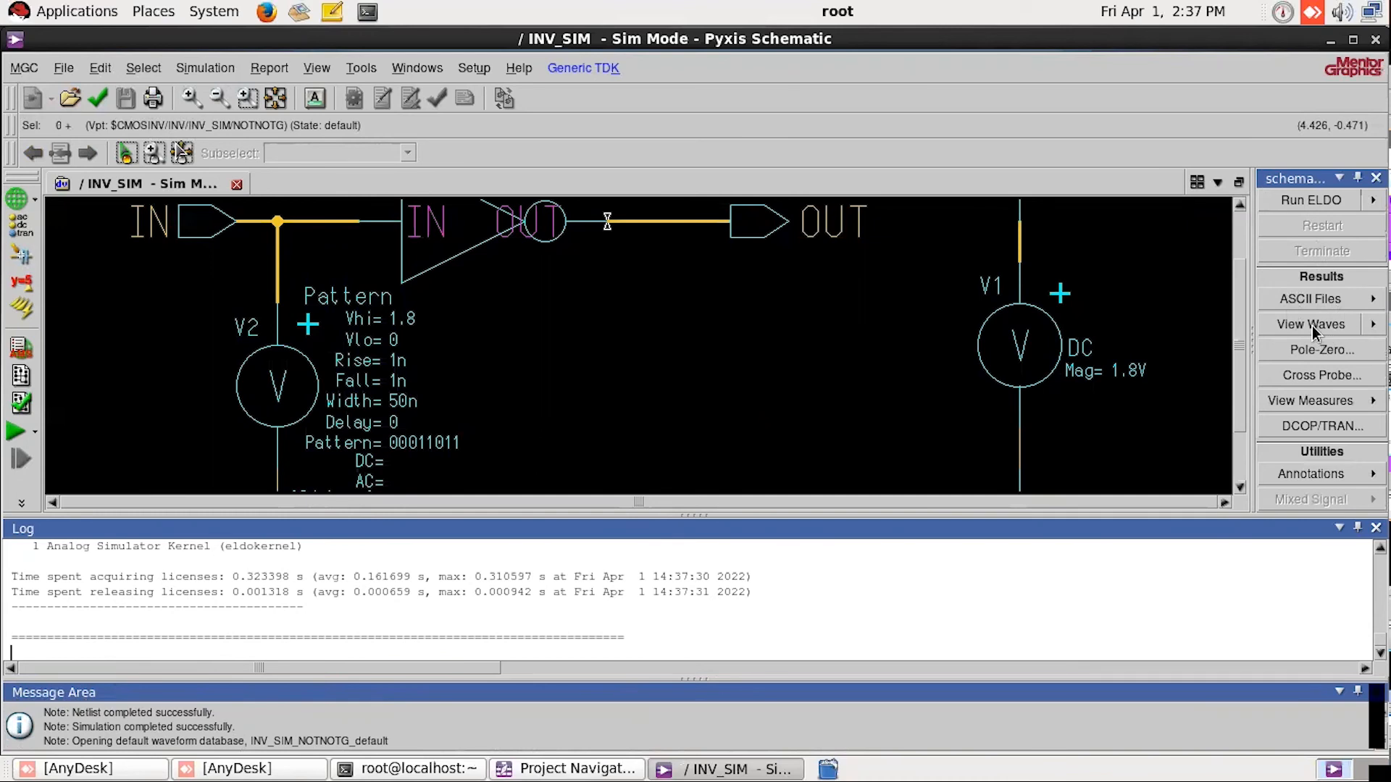
click(1311, 325)
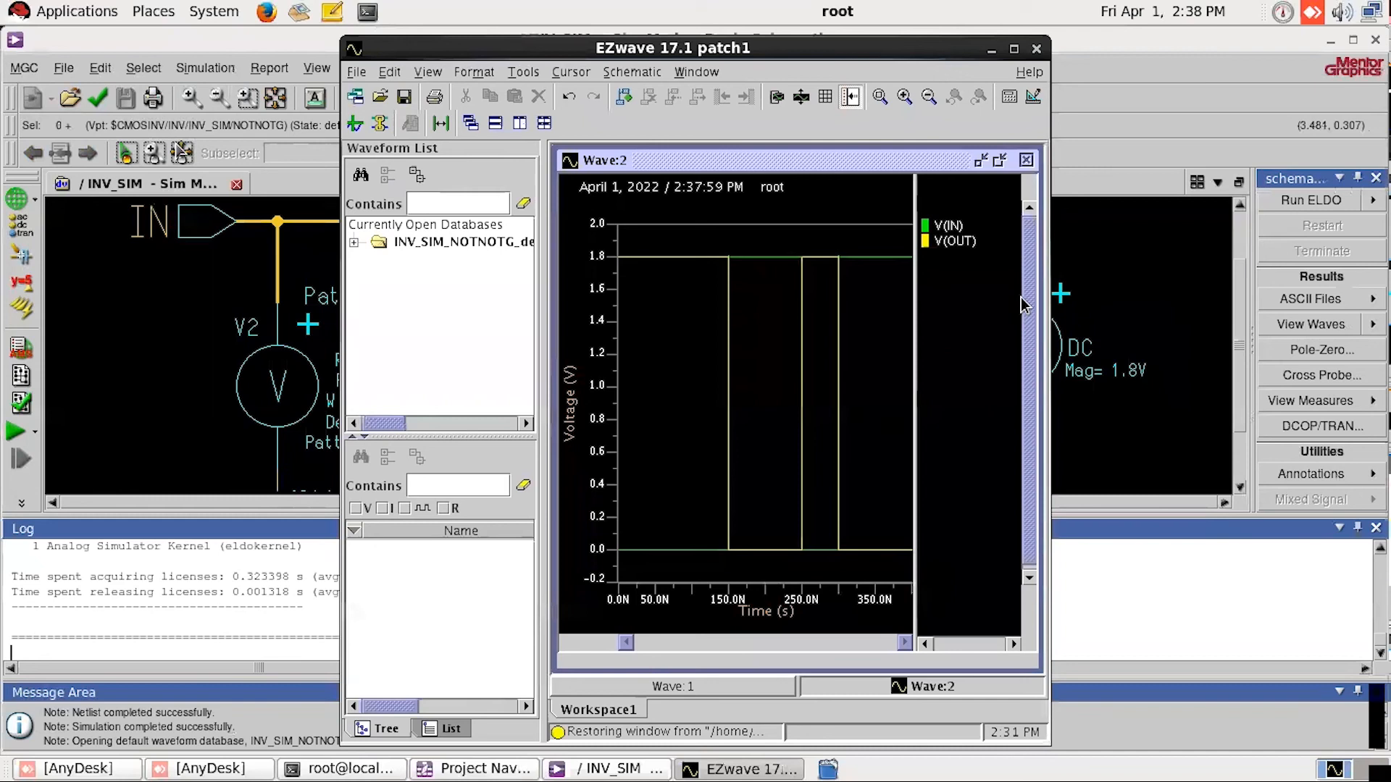
click(1014, 51)
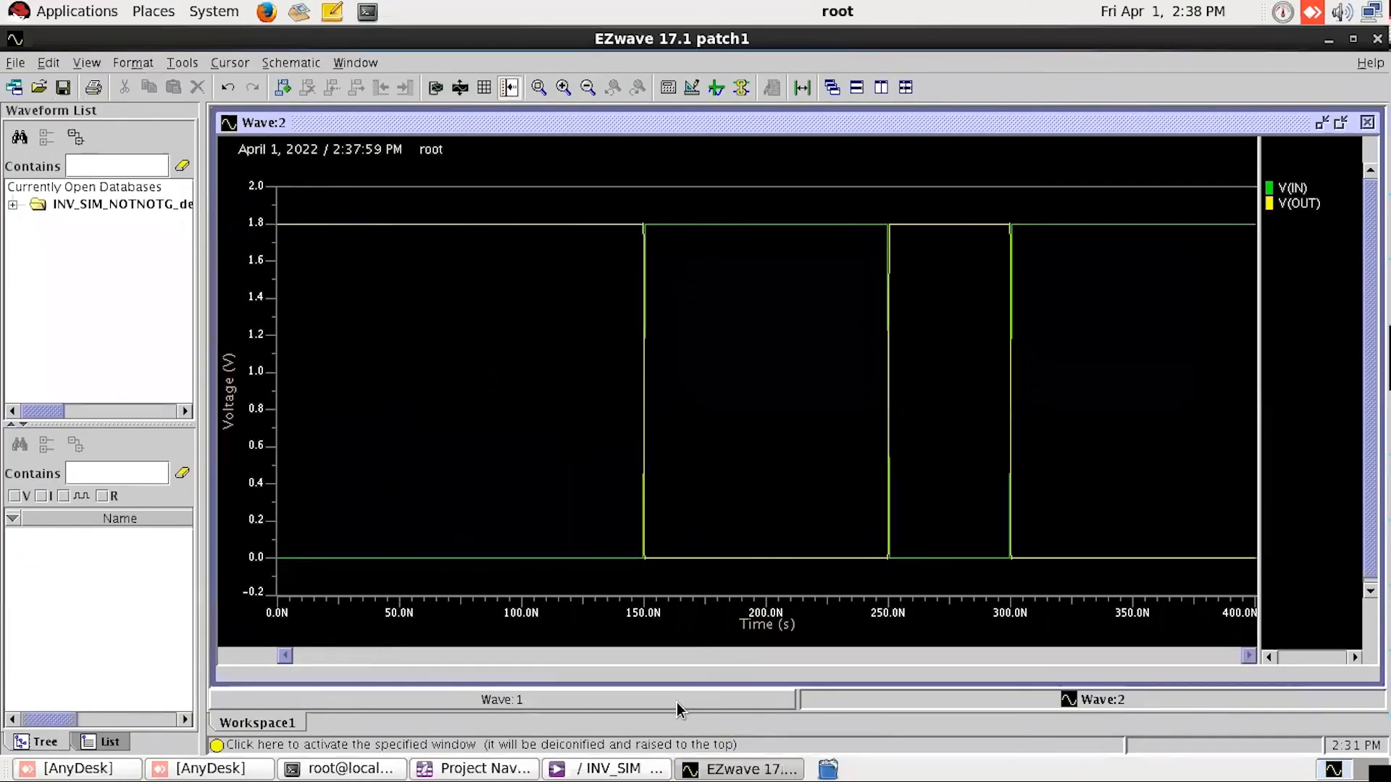
click(637, 703)
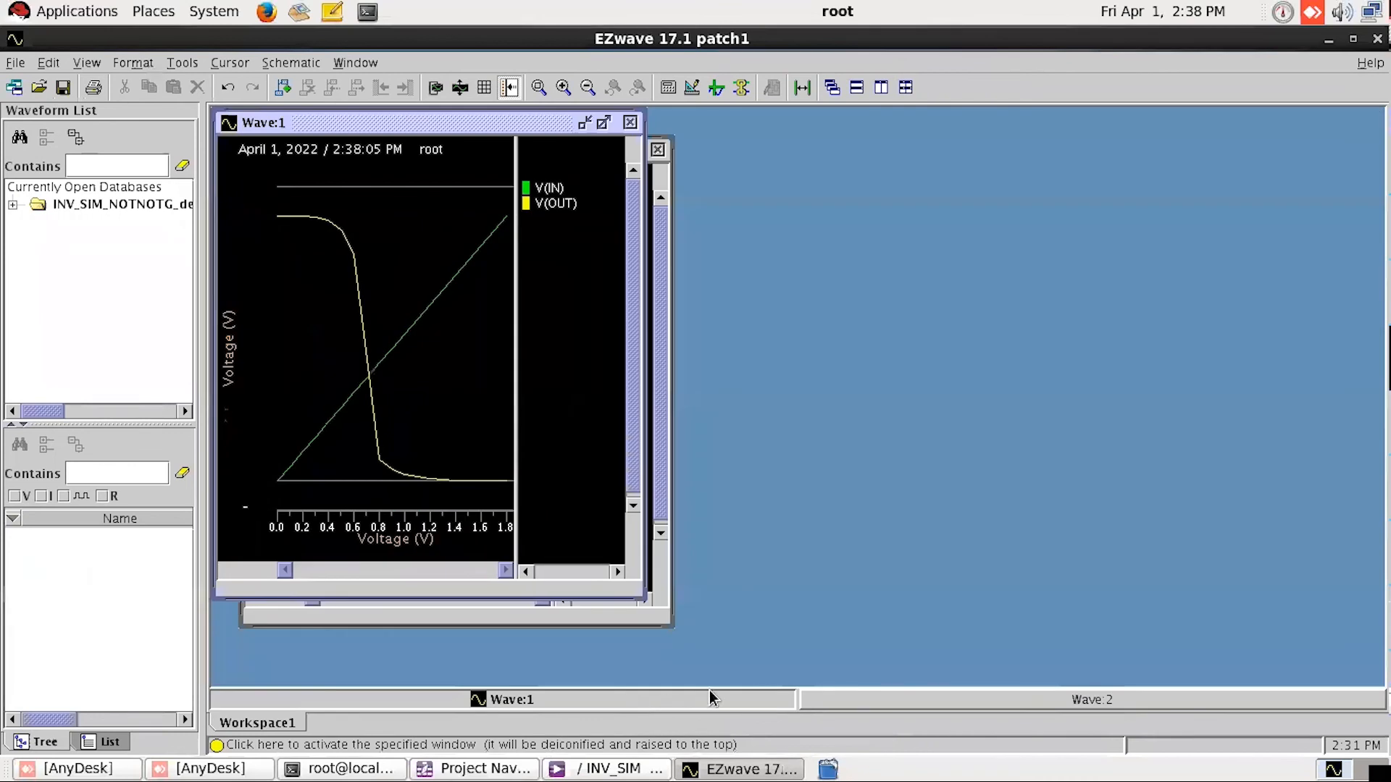
click(896, 706)
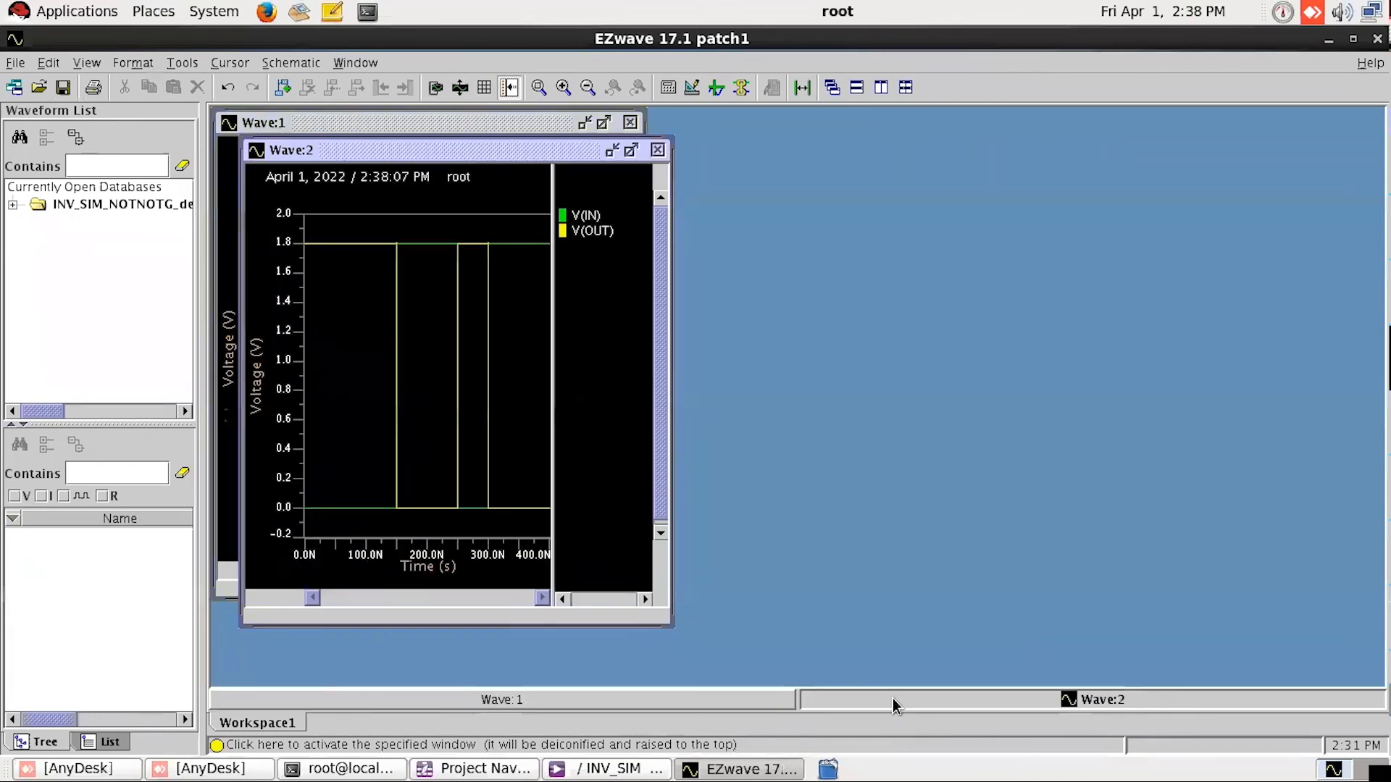
click(631, 150)
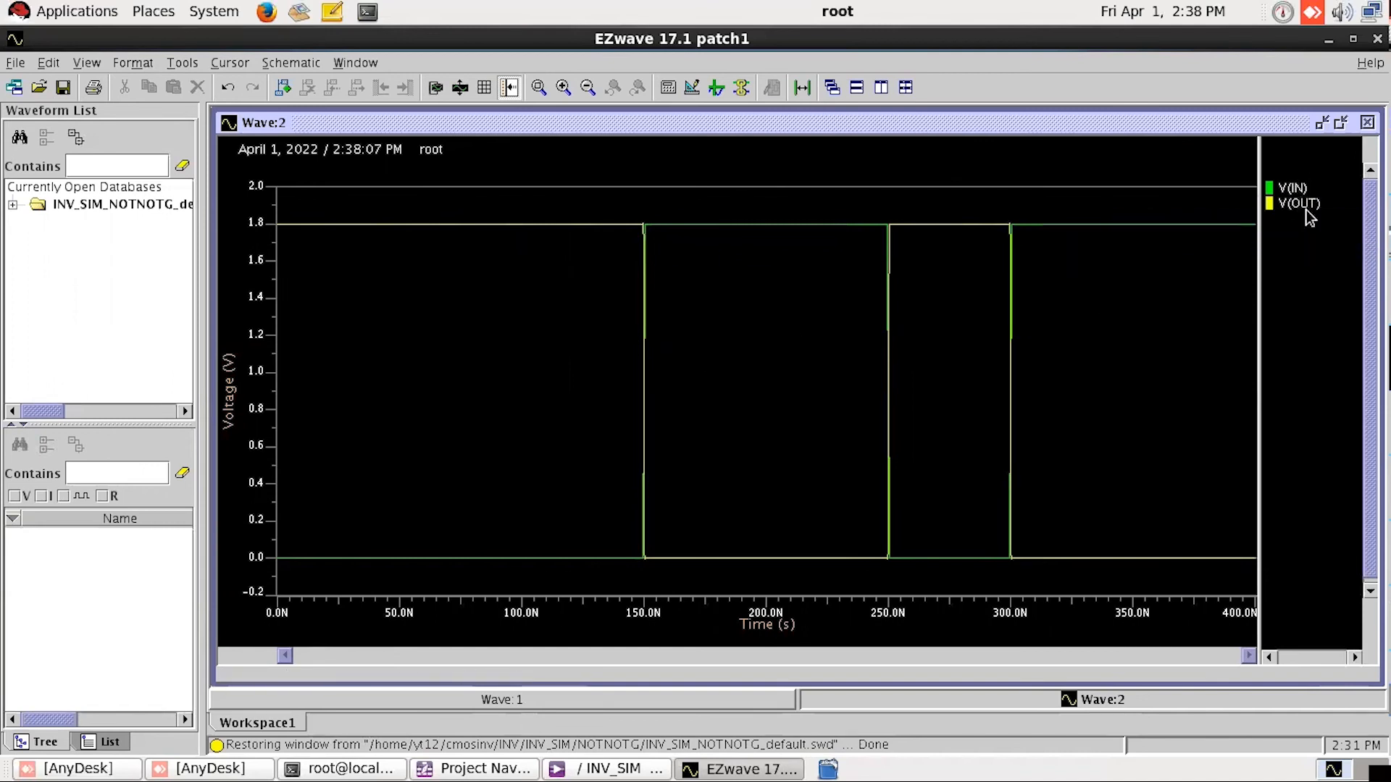
right_click(1295, 190)
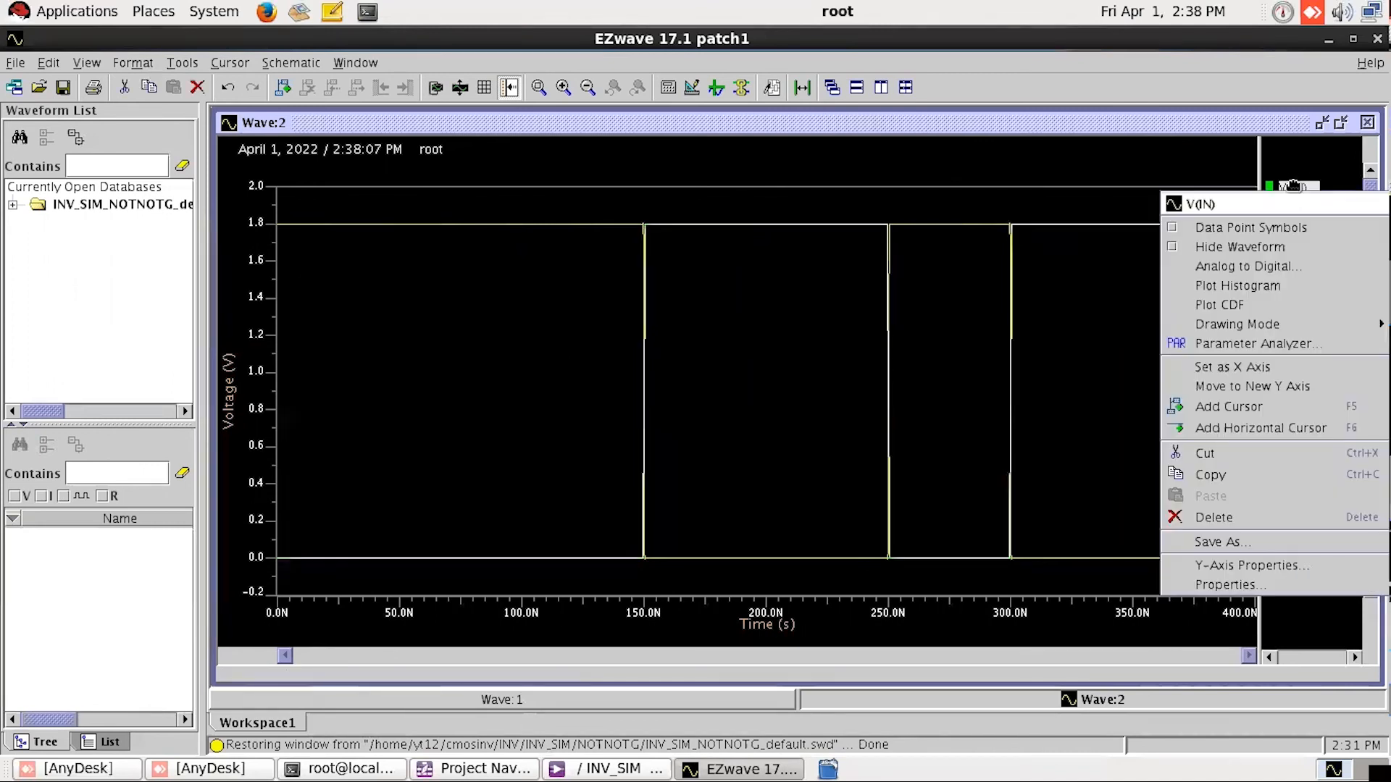
key(Escape)
click(1294, 191)
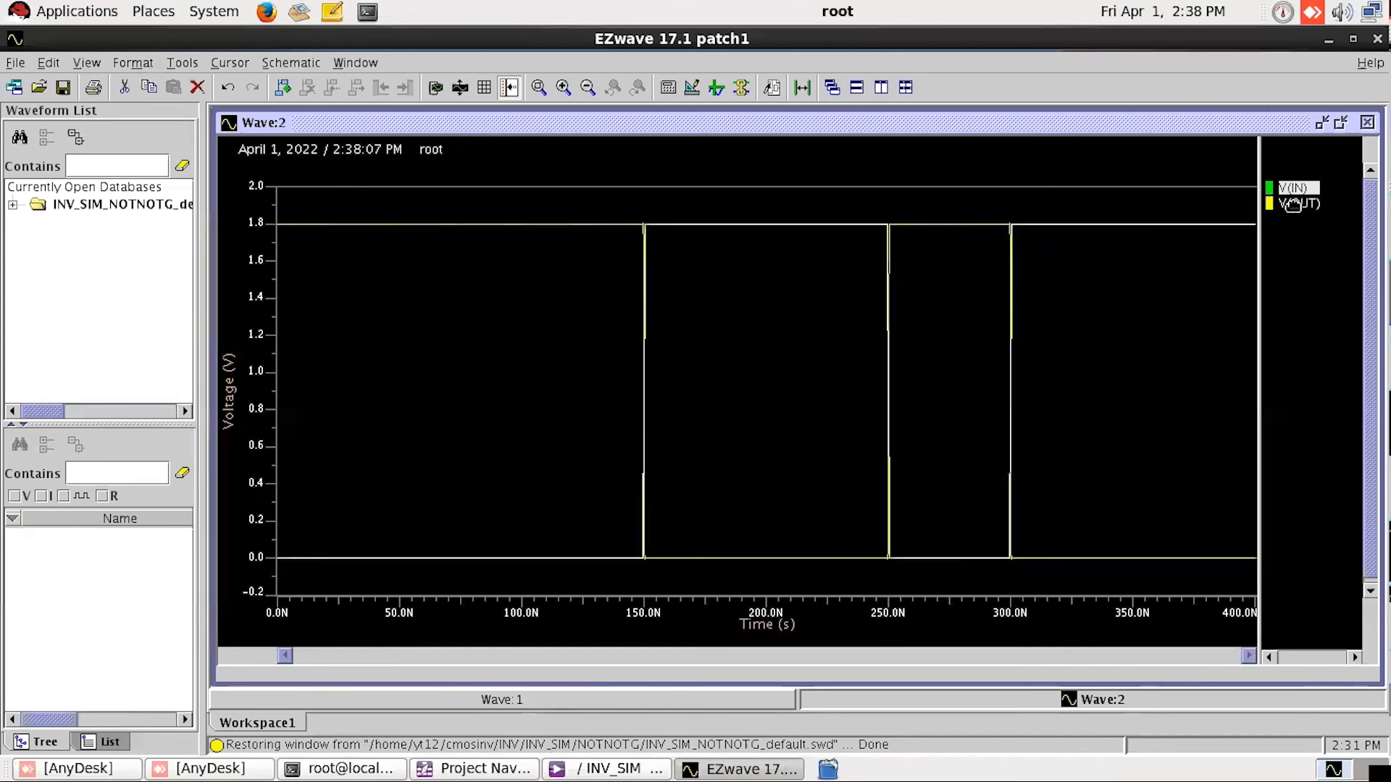
right_click(1294, 205)
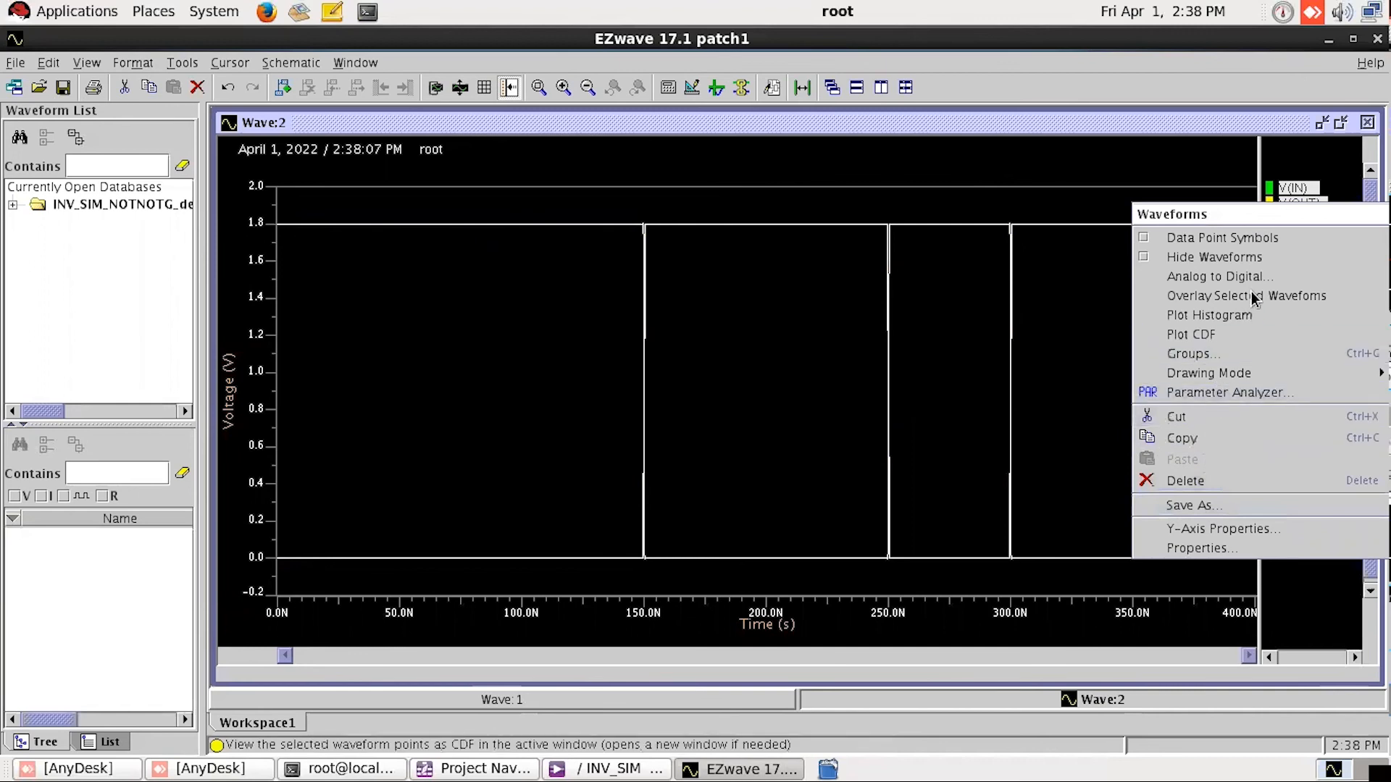
click(1298, 185)
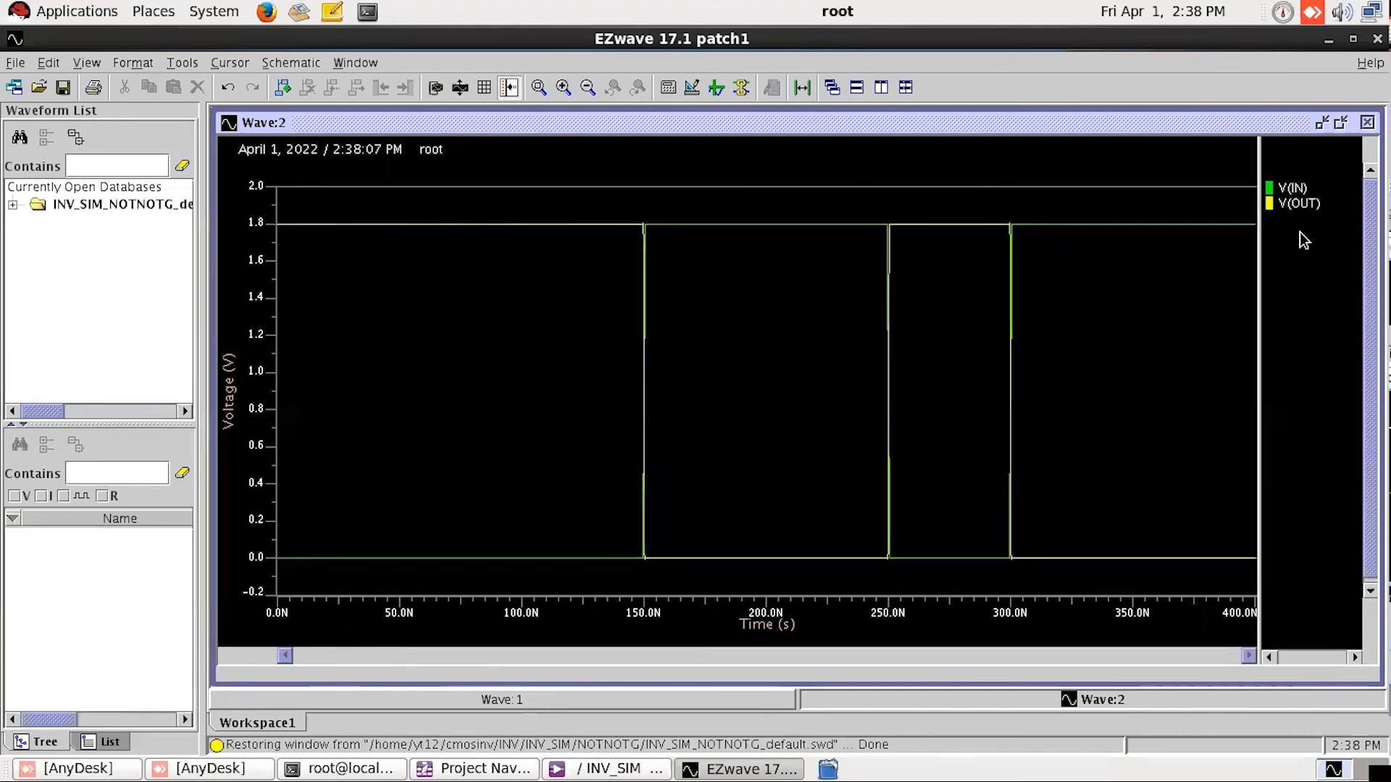
Step: Move the V(OUT) waveform into its own row below V(IN) in Wave:2
click(1299, 205)
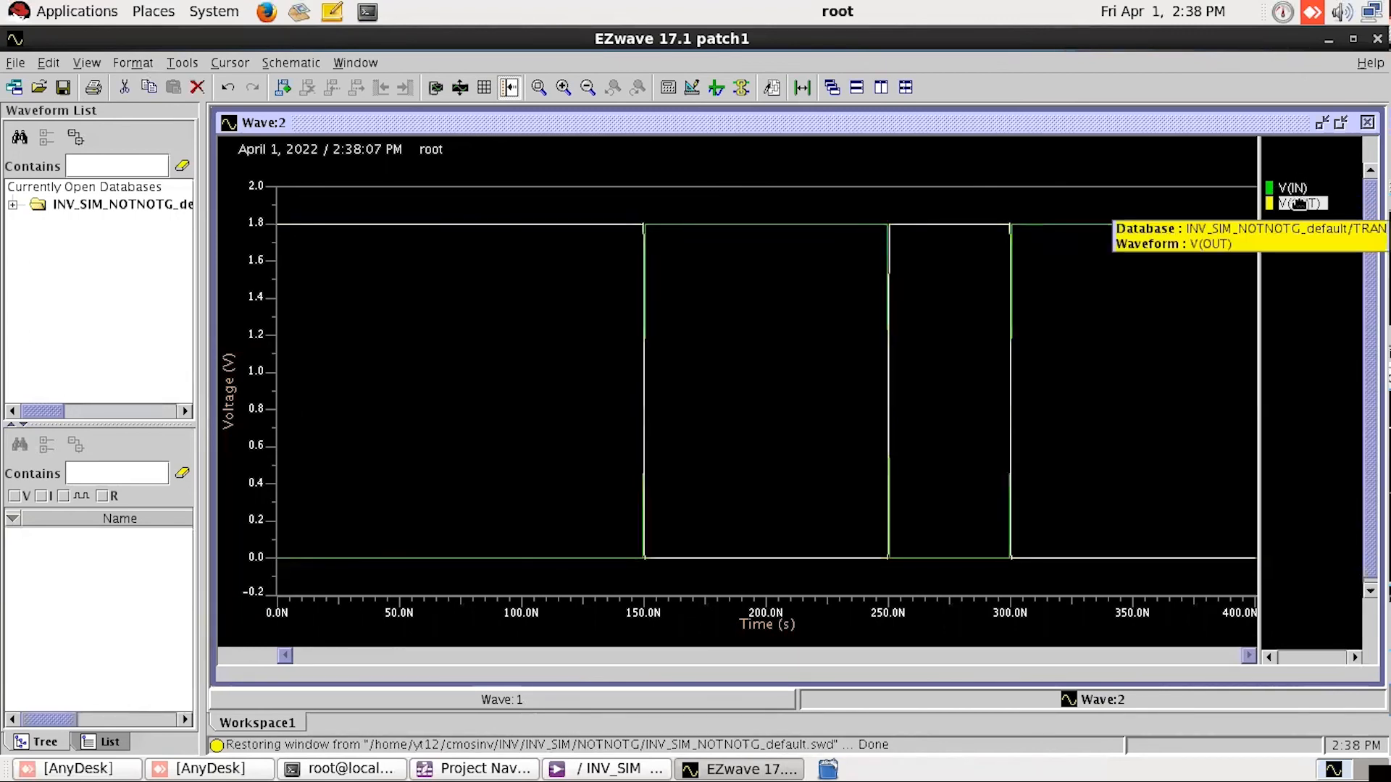
drag(1299, 203, 1289, 631)
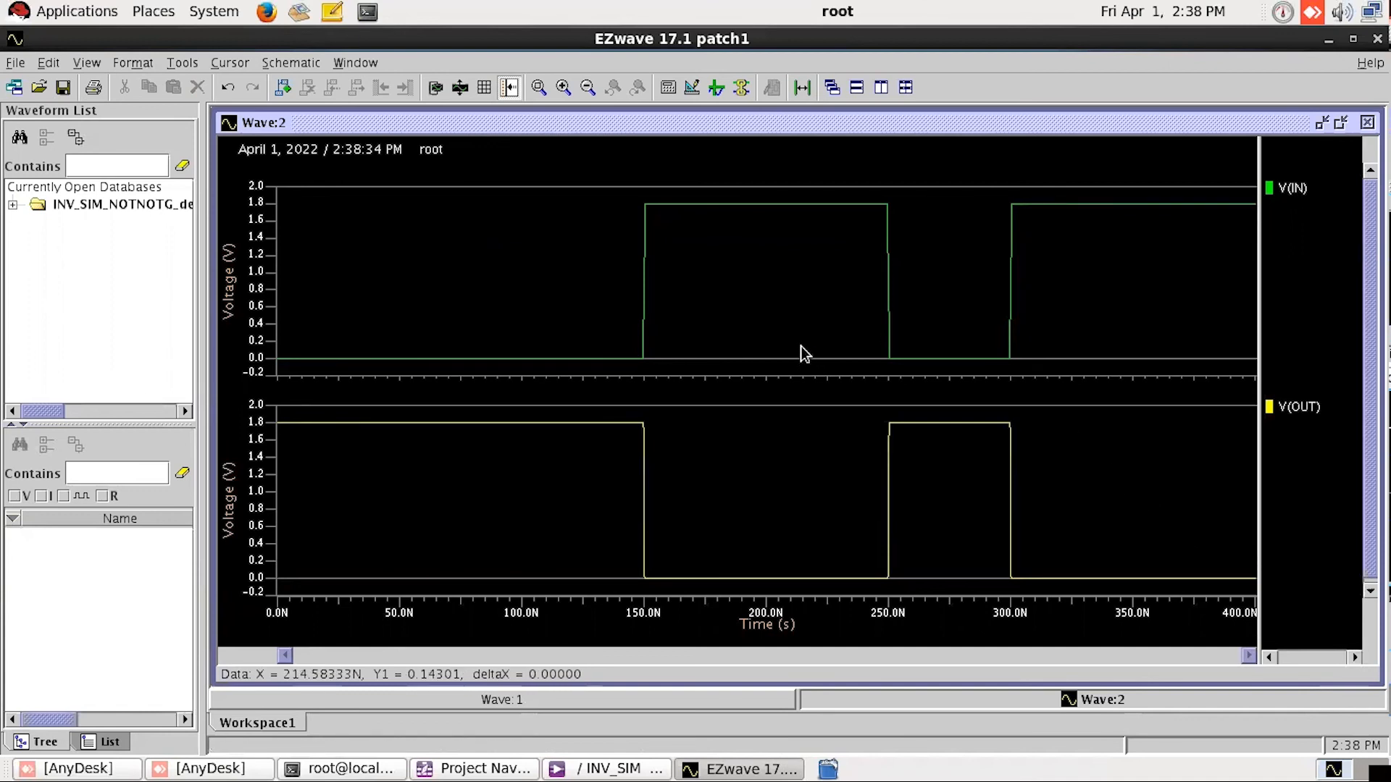
Step: Highlight V(IN) and V(OUT) in turn, examine the DC transfer curve in Wave:1, and return to Wave:2
click(1299, 187)
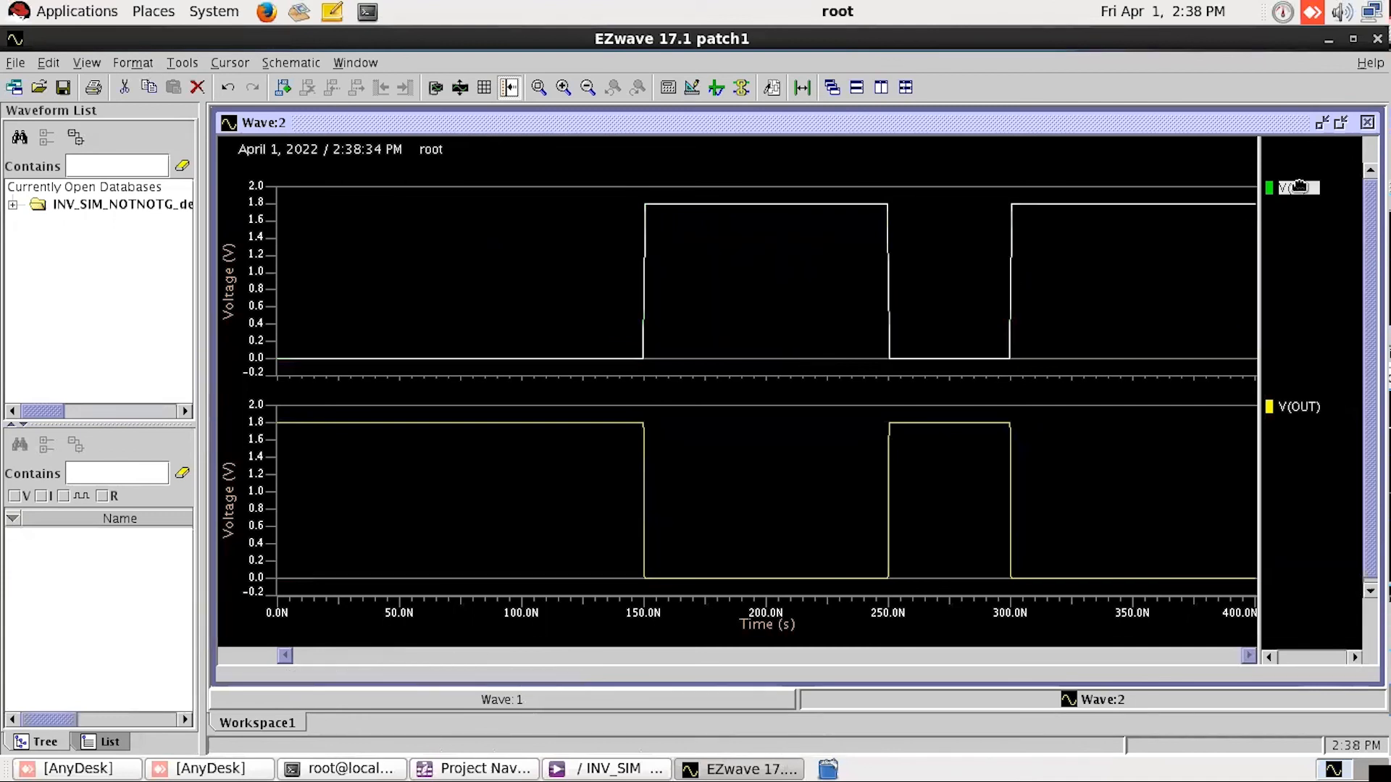
click(1301, 407)
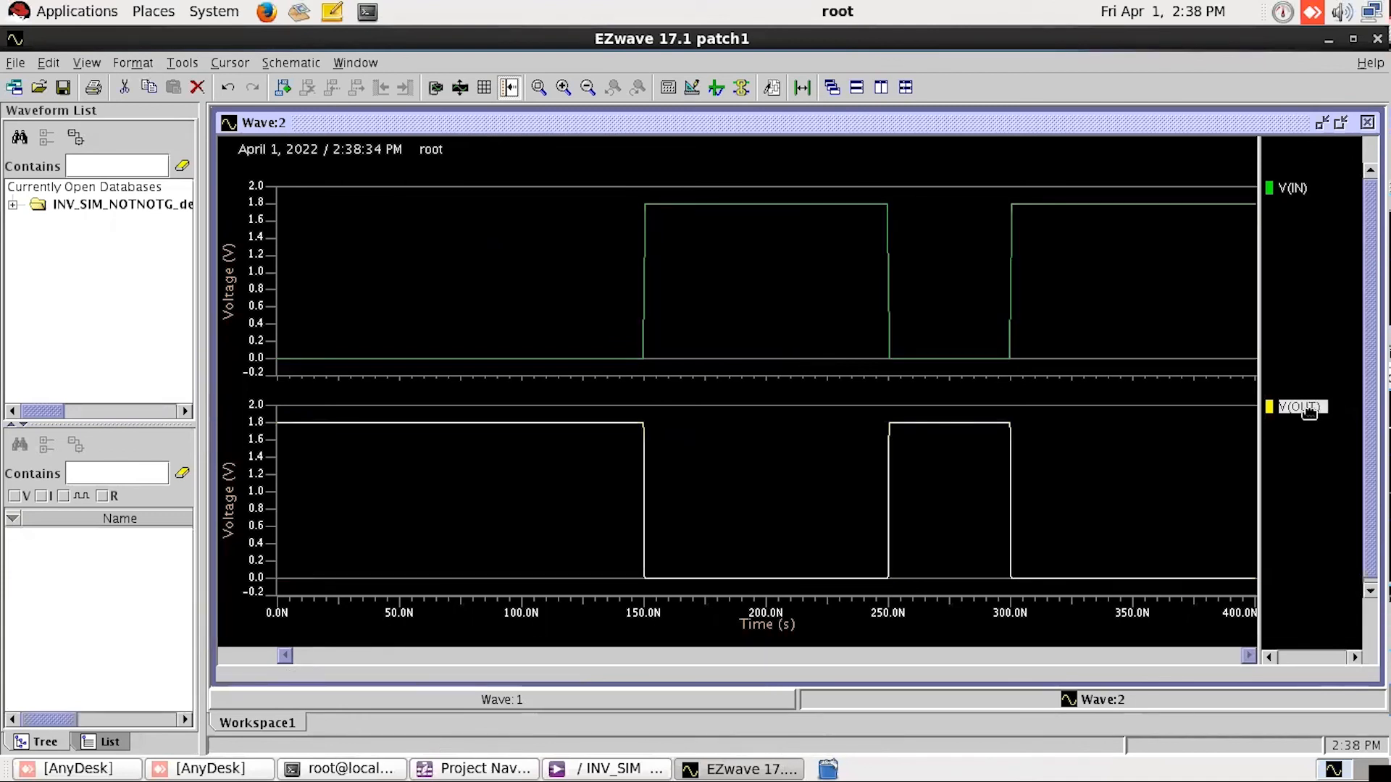
click(1336, 475)
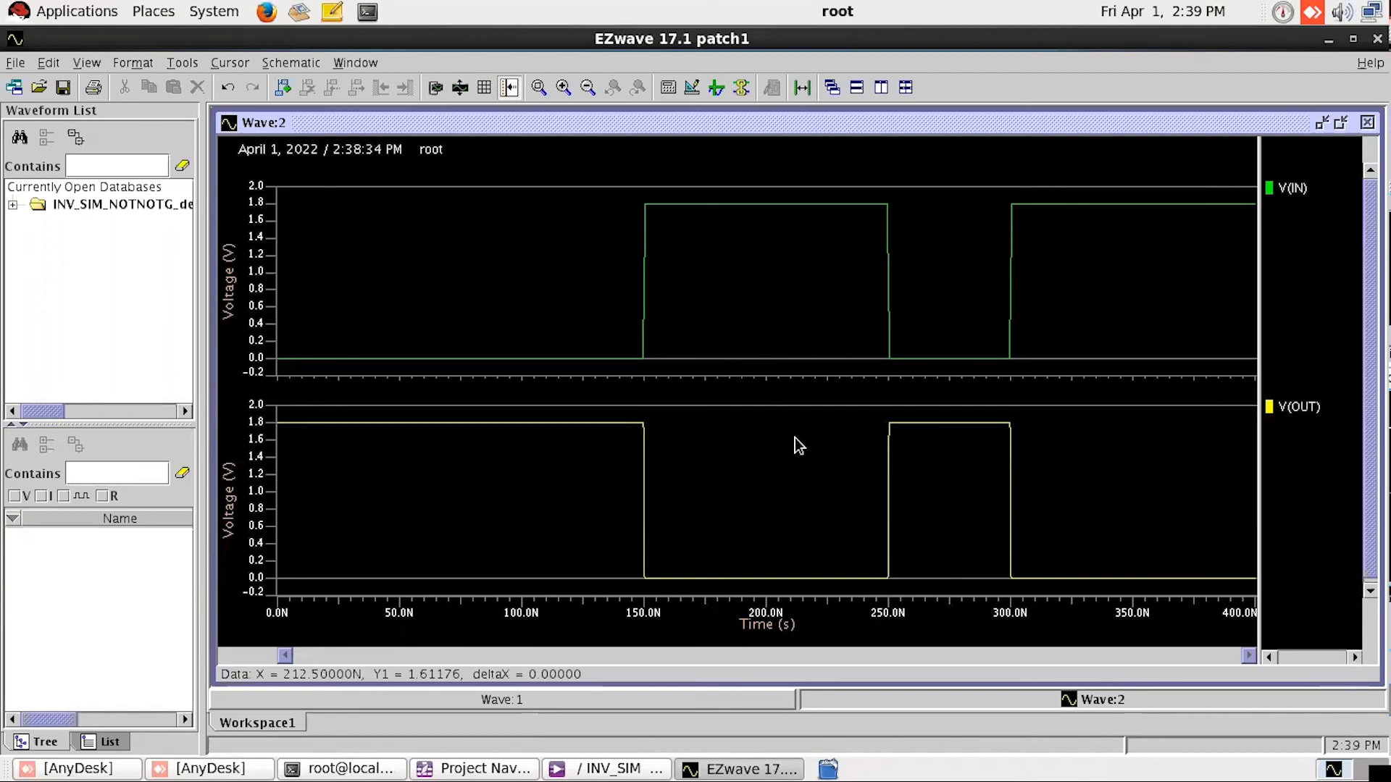
click(700, 710)
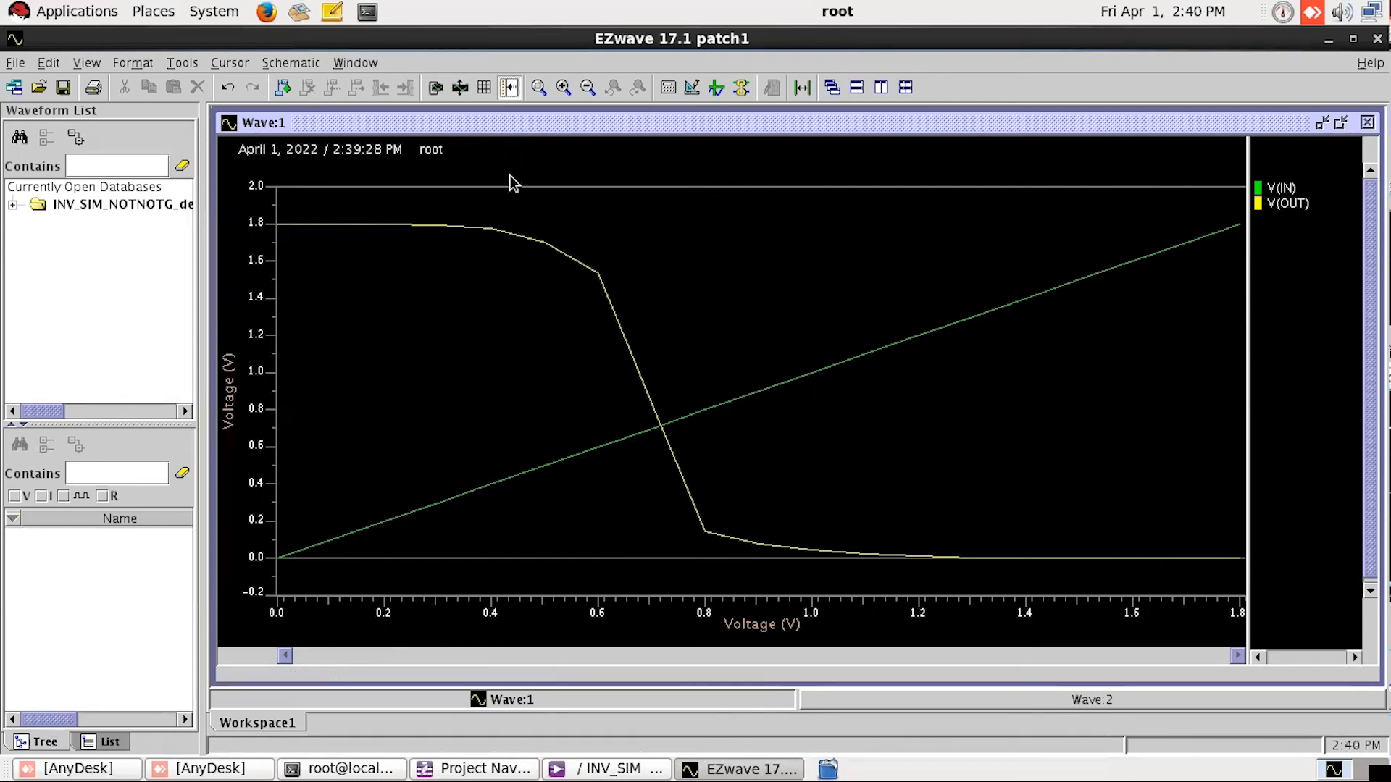
click(876, 700)
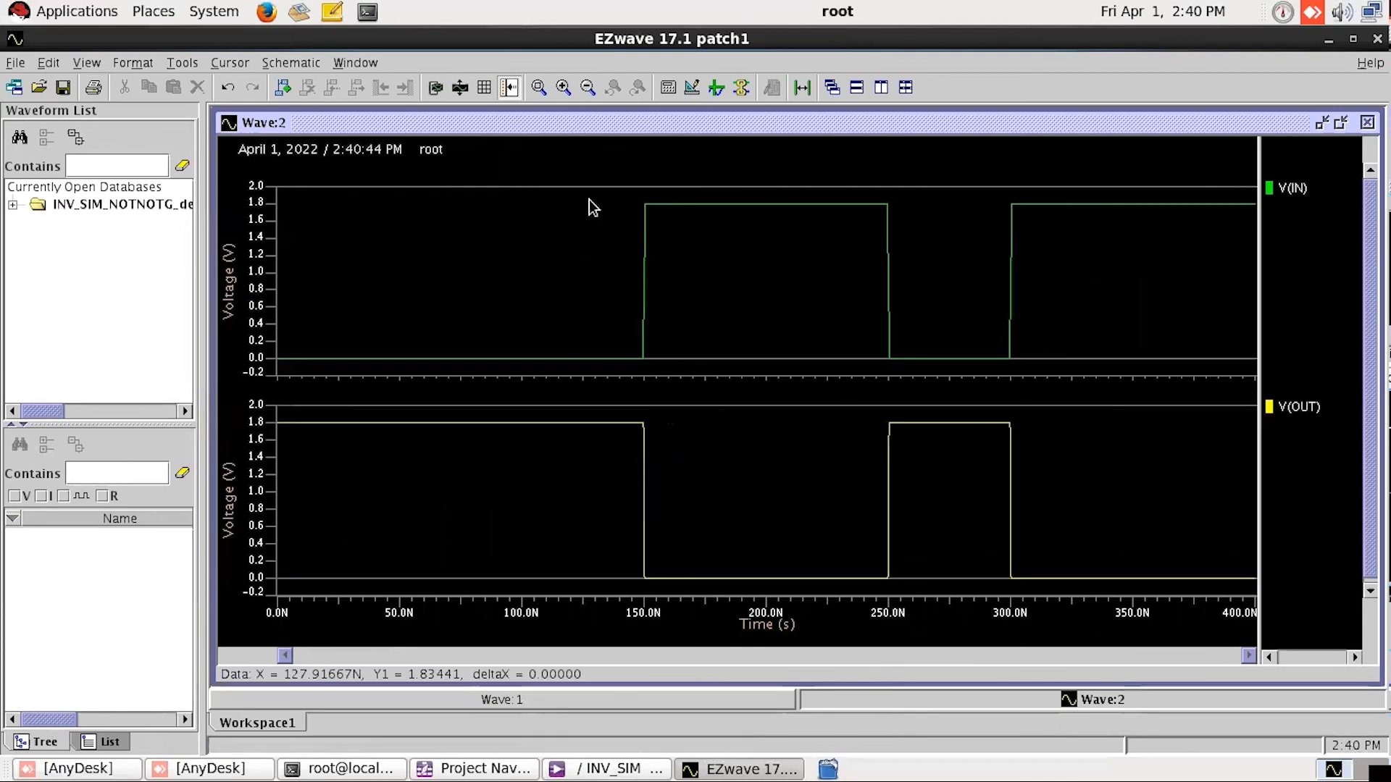
Step: Add the row title INPUT WAVEFORM to the V(IN) row in Wave:2
right_click(576, 219)
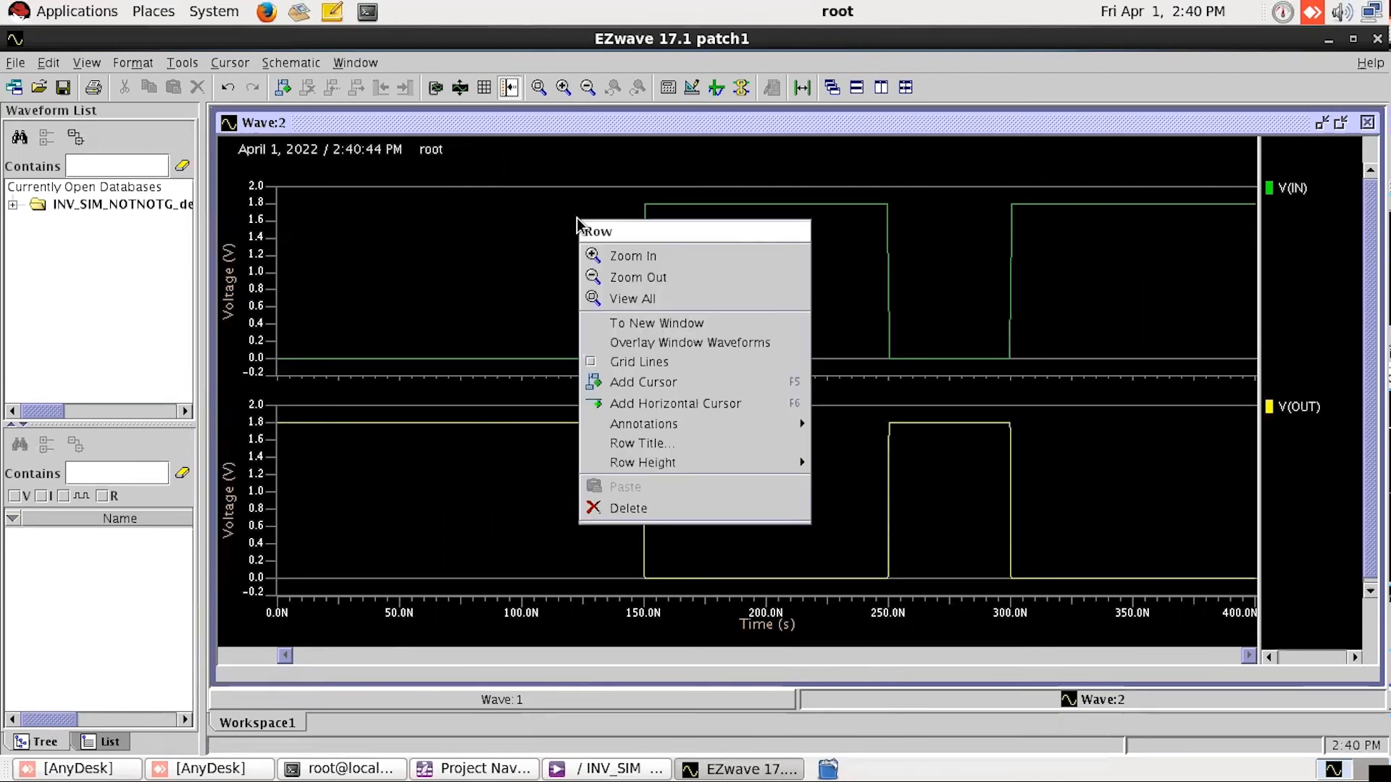
click(656, 445)
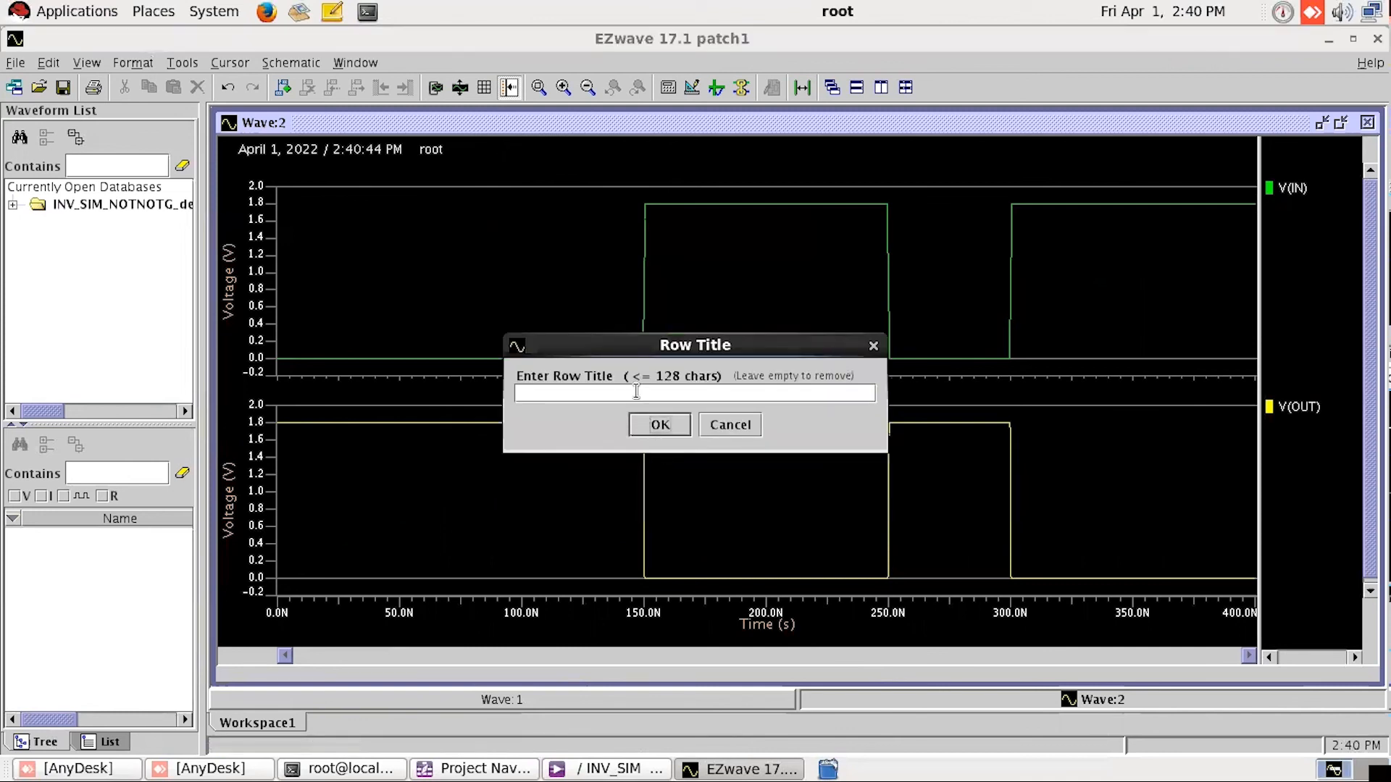
text(iNPU)
key(BackSpace)
key(BackSpace)
key(BackSpace)
key(BackSpace)
key(BackSpace)
text(INPUT WAVEFORM)
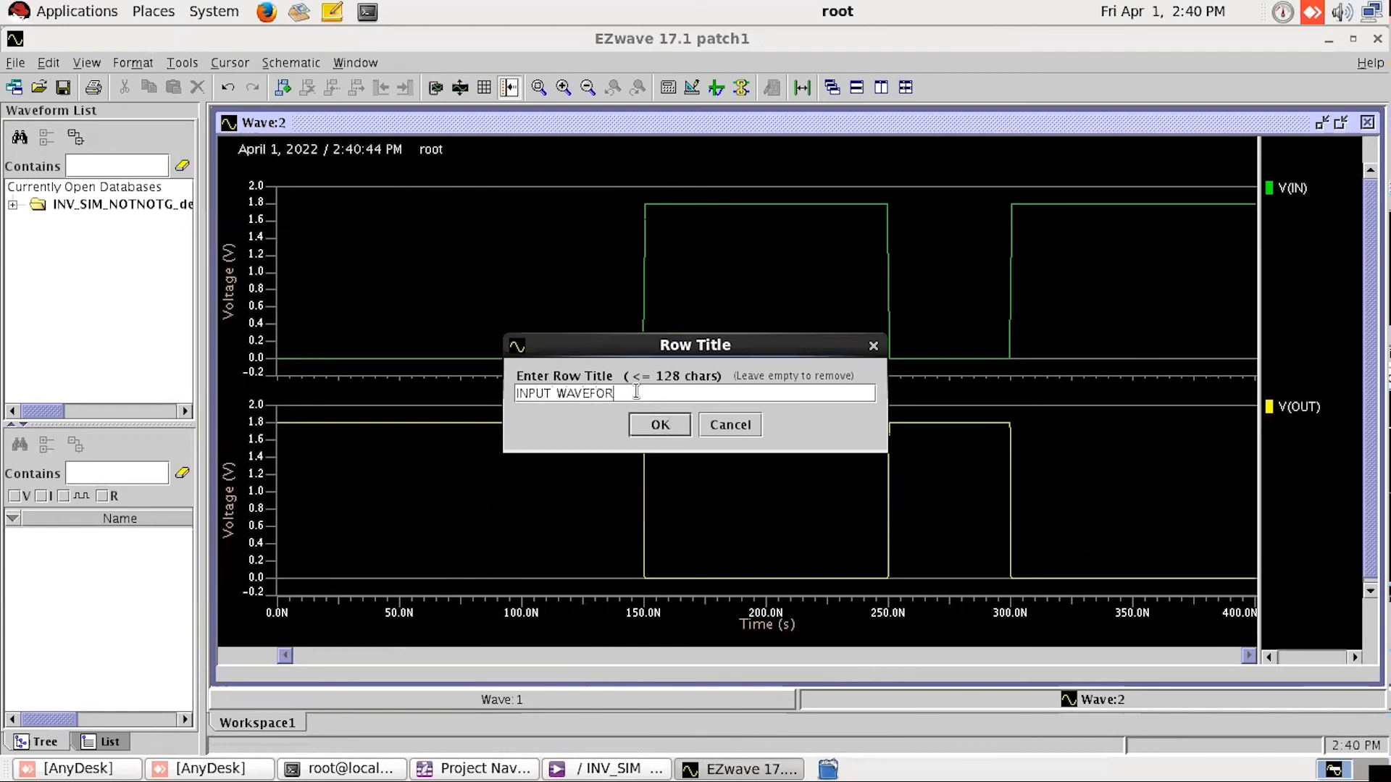
click(660, 426)
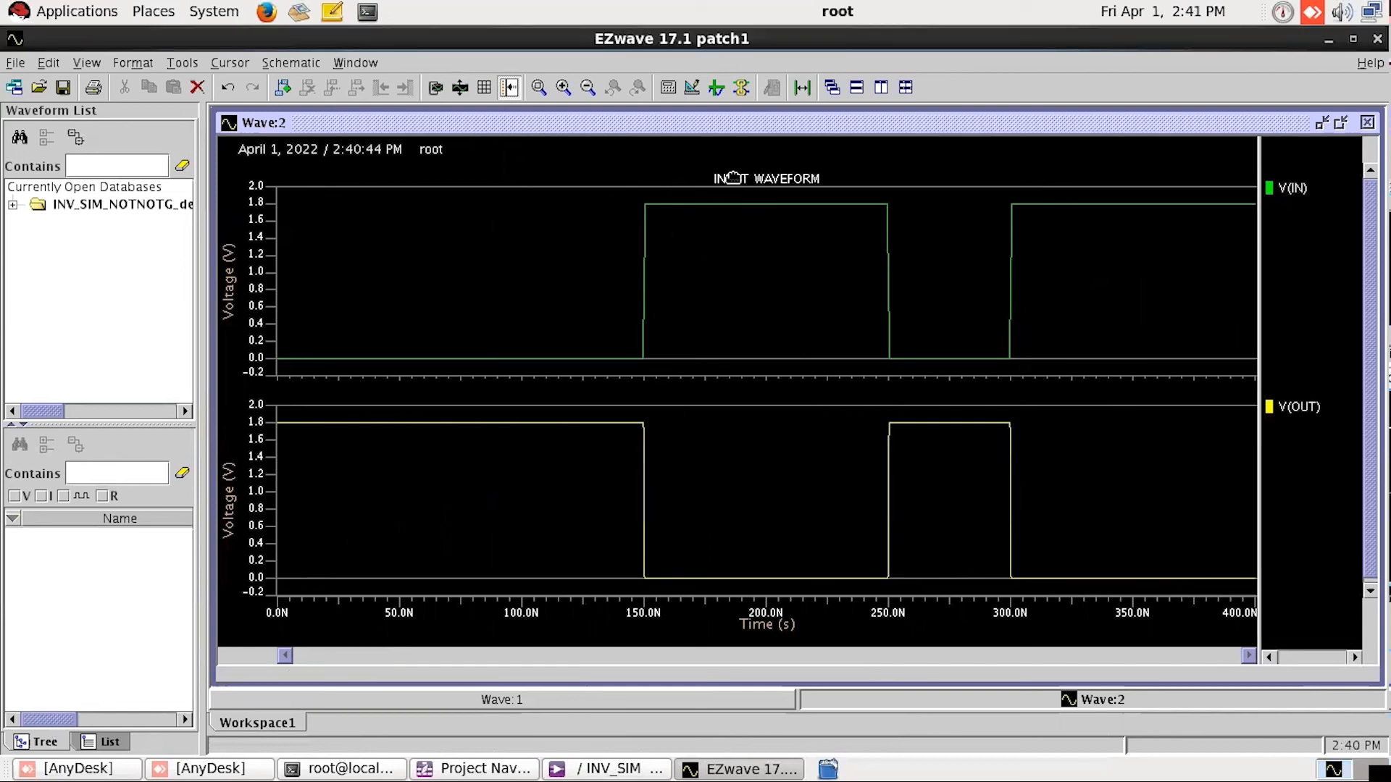
Step: Set the font size of the INPUT WAVEFORM row title to 20
right_click(733, 178)
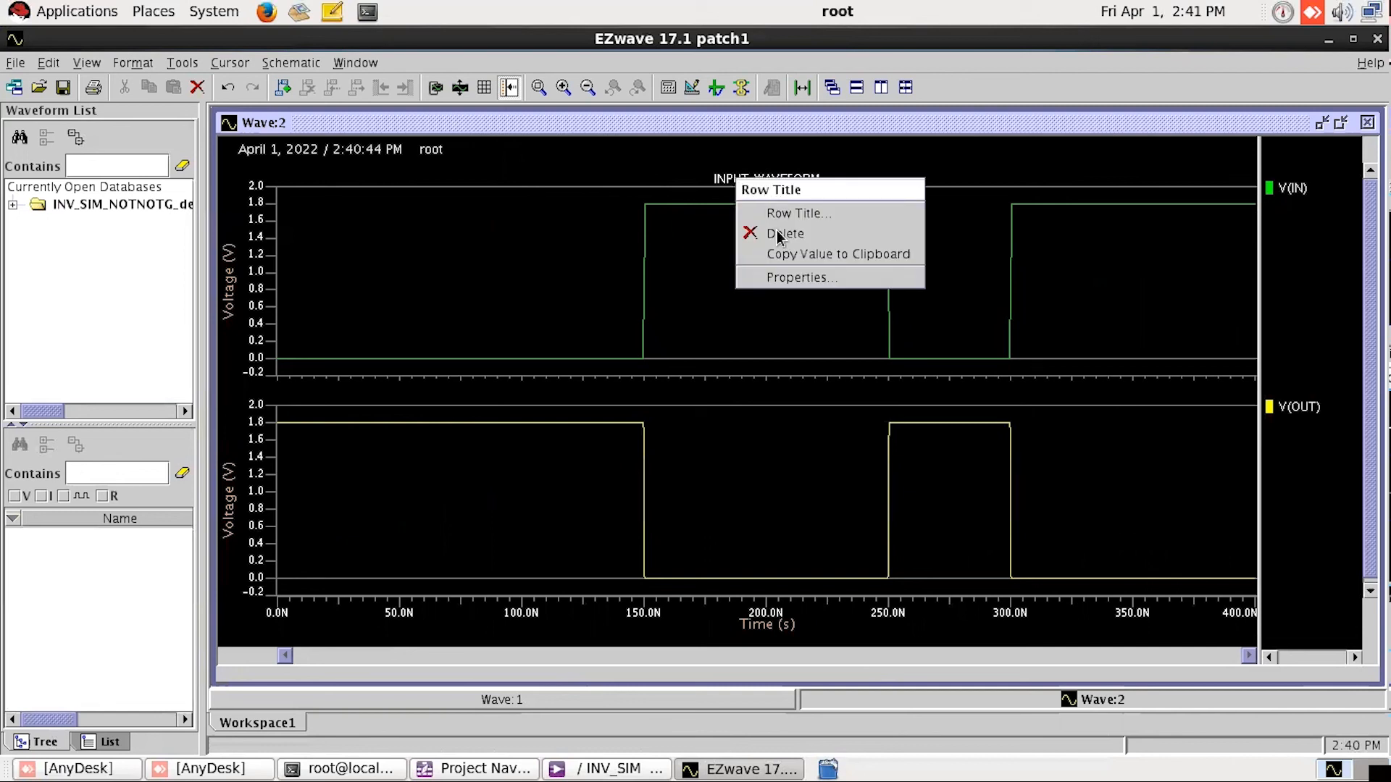
click(783, 277)
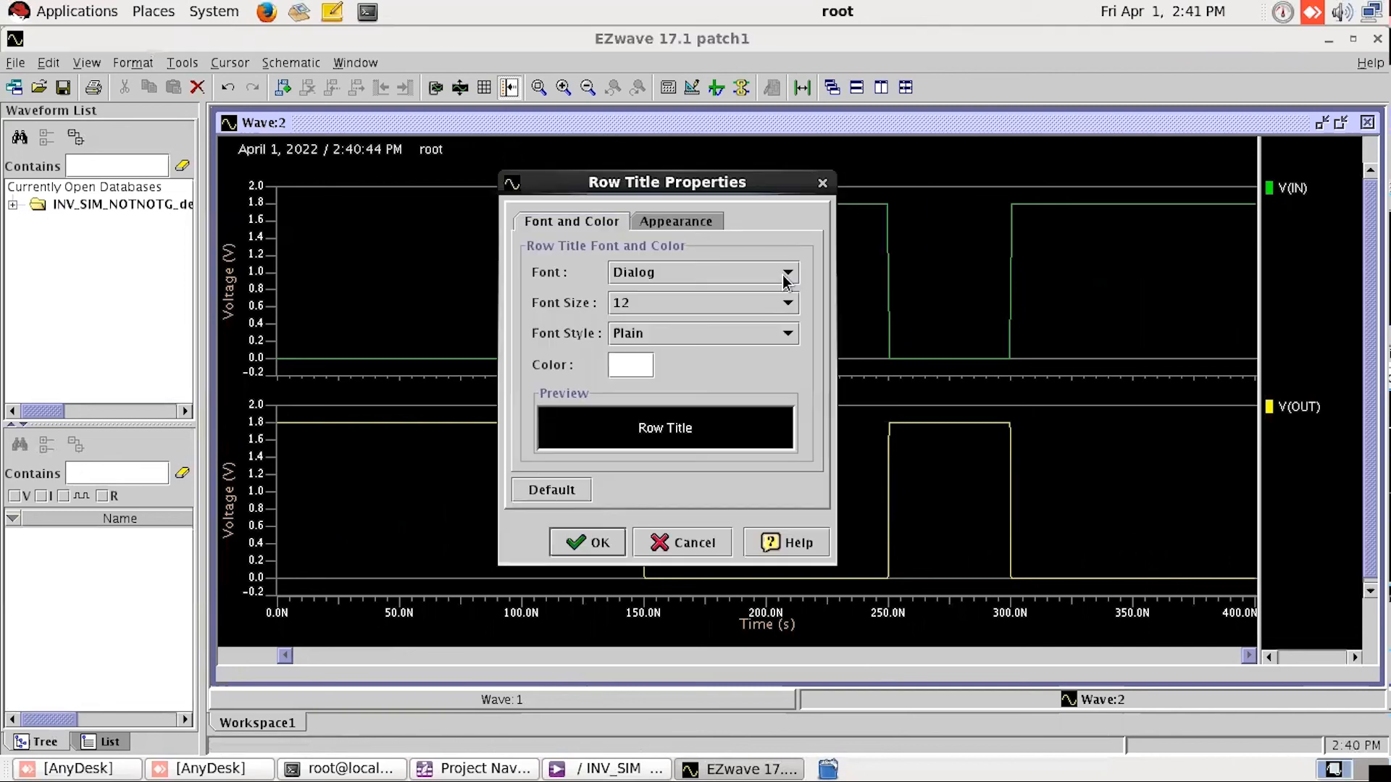
click(654, 307)
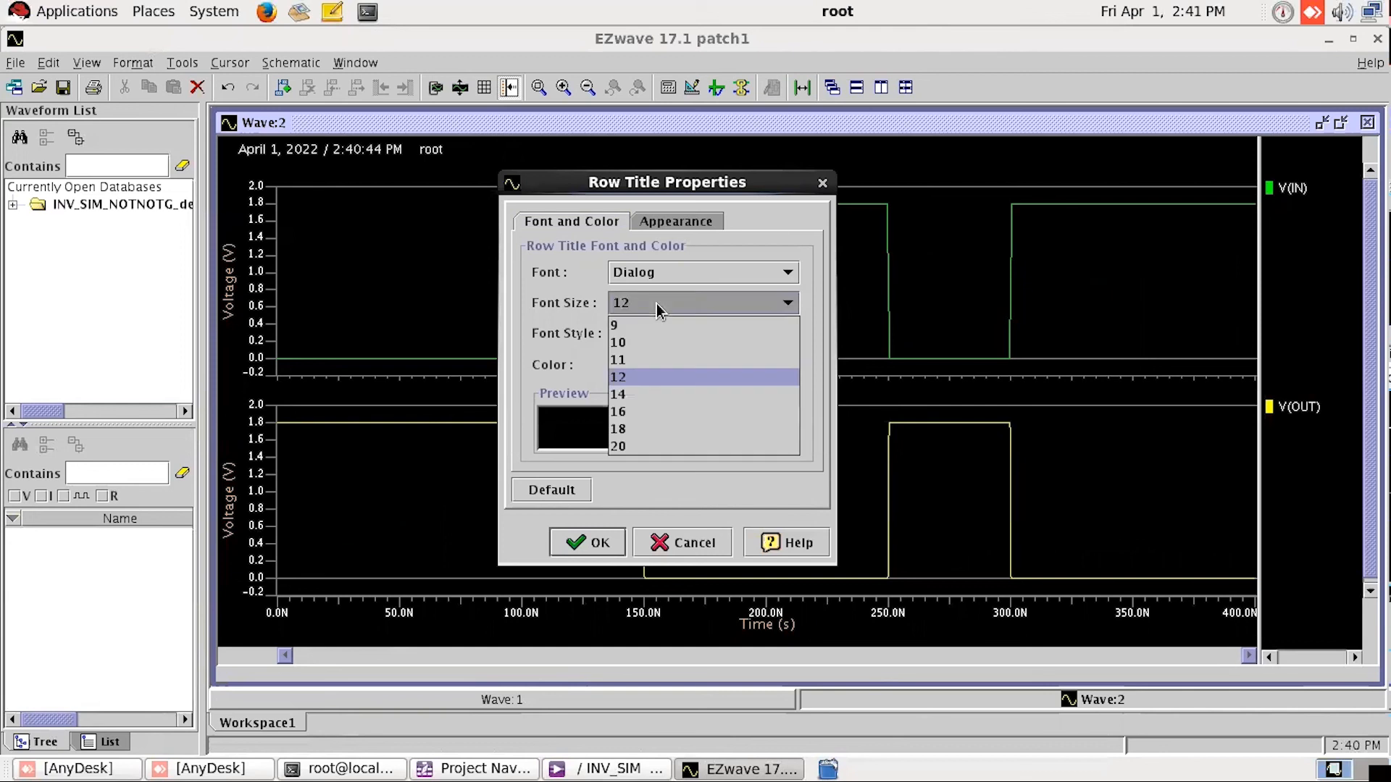
click(645, 445)
click(581, 543)
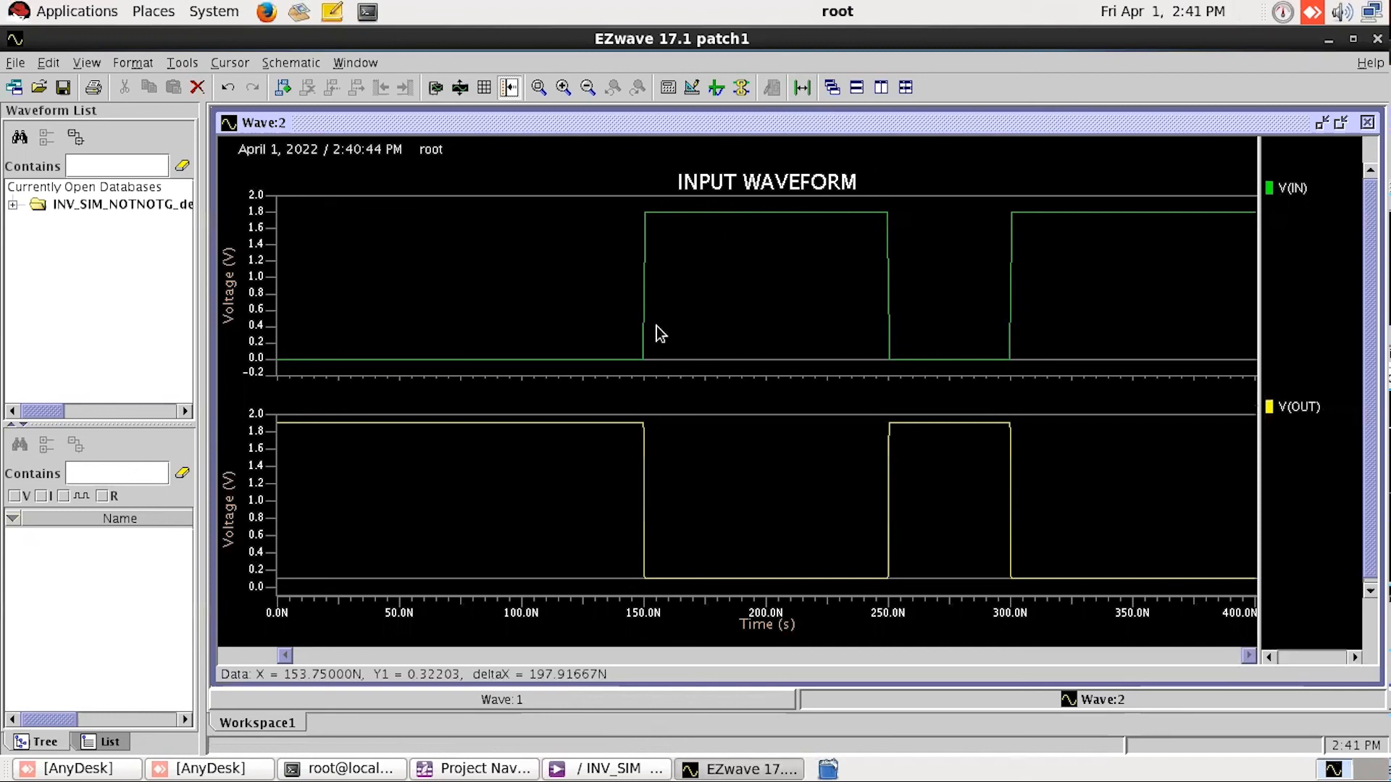
Step: Set up printing of Wave:2 with PDF Writer to a file named INVERTR1 in the /home/yt12 folder
click(94, 88)
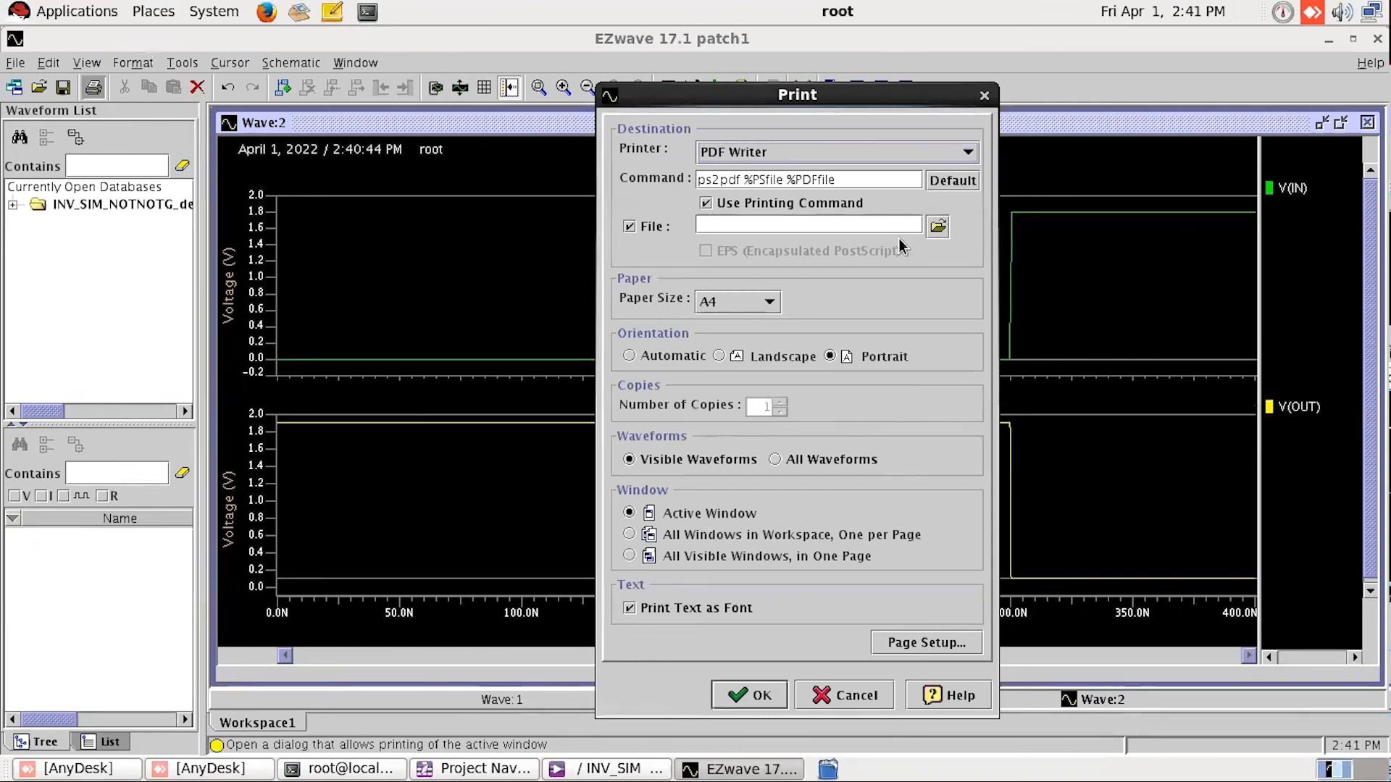
click(790, 158)
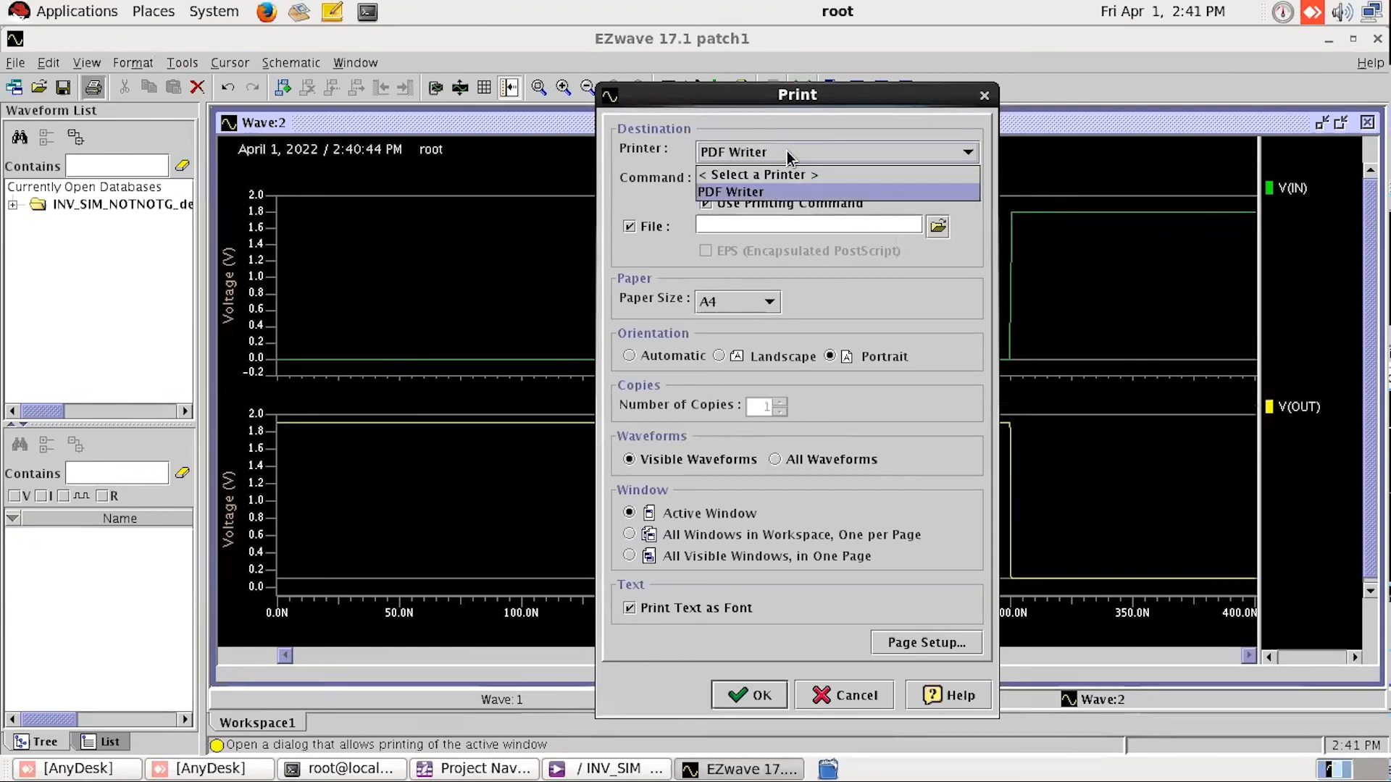
click(754, 194)
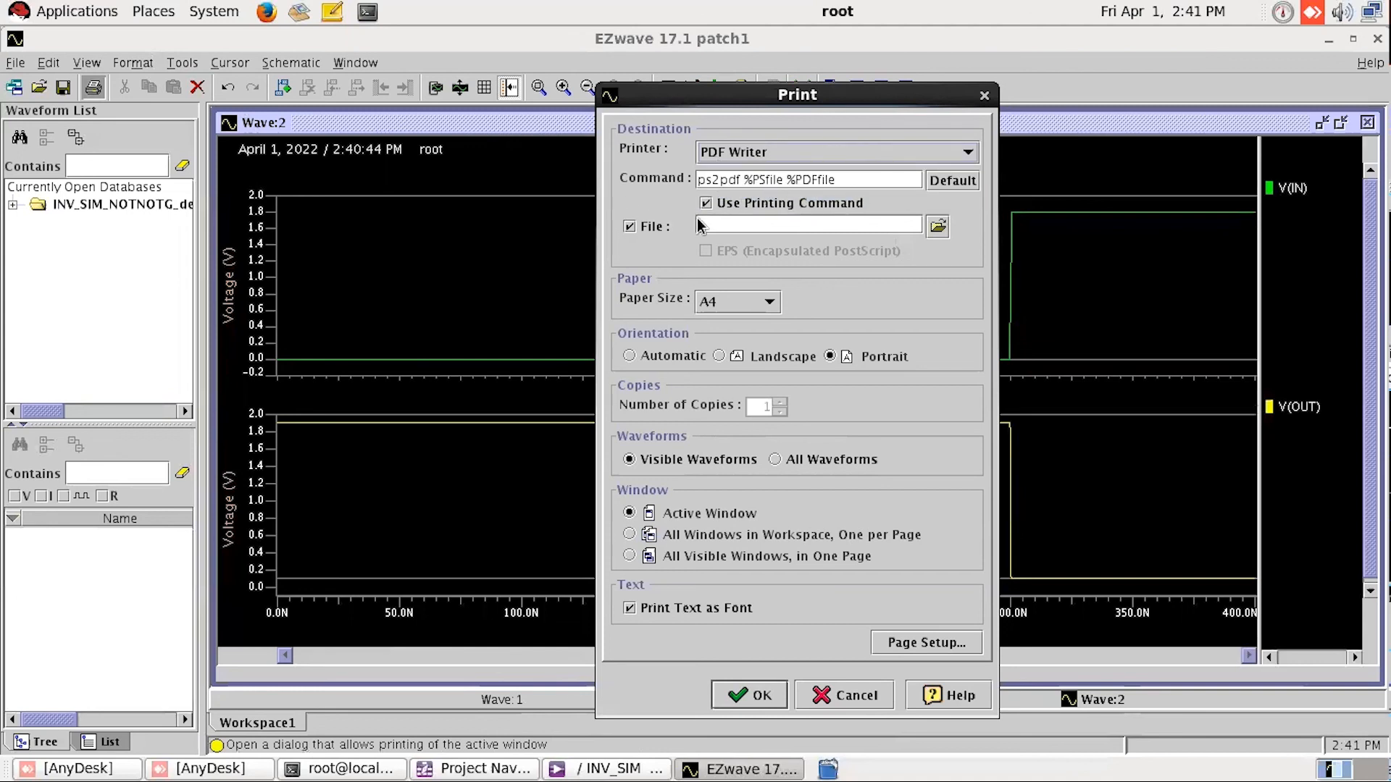
click(937, 228)
click(897, 78)
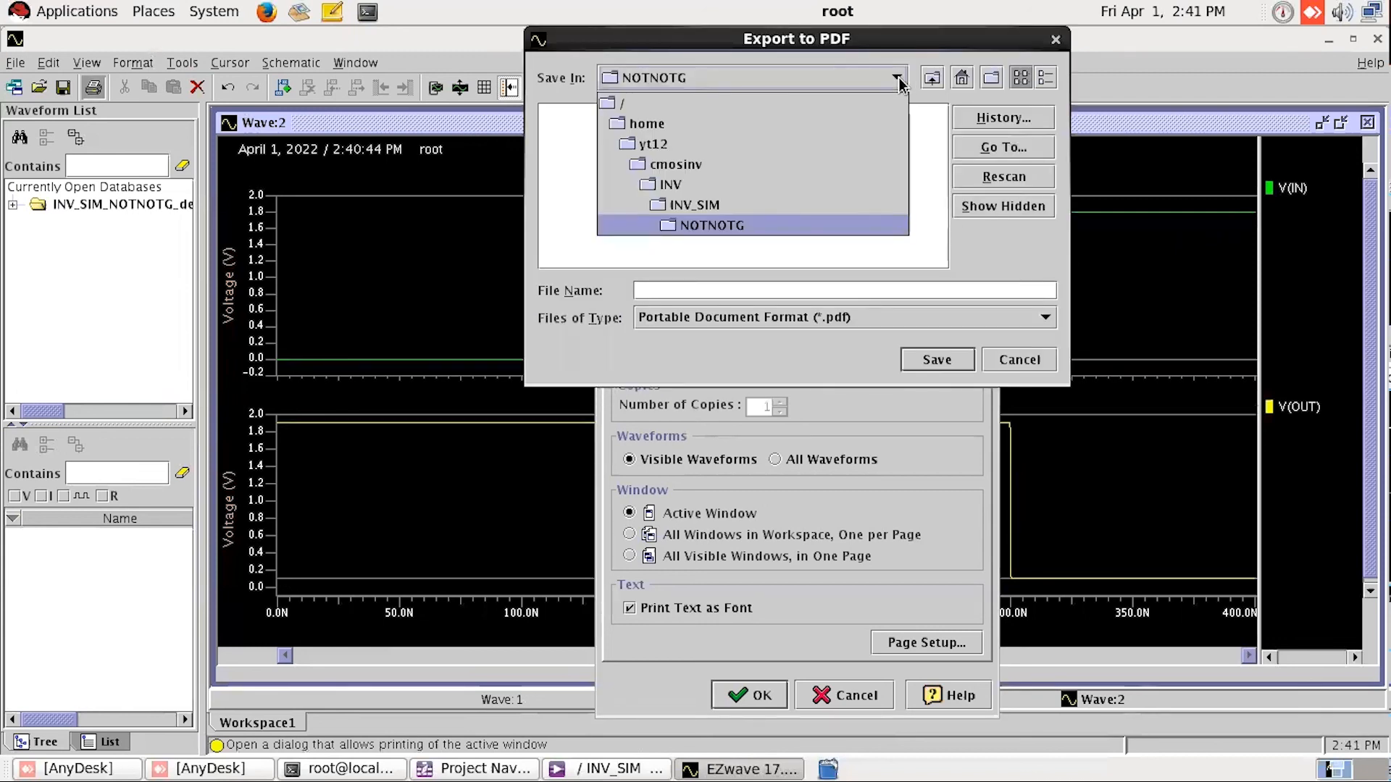
click(684, 133)
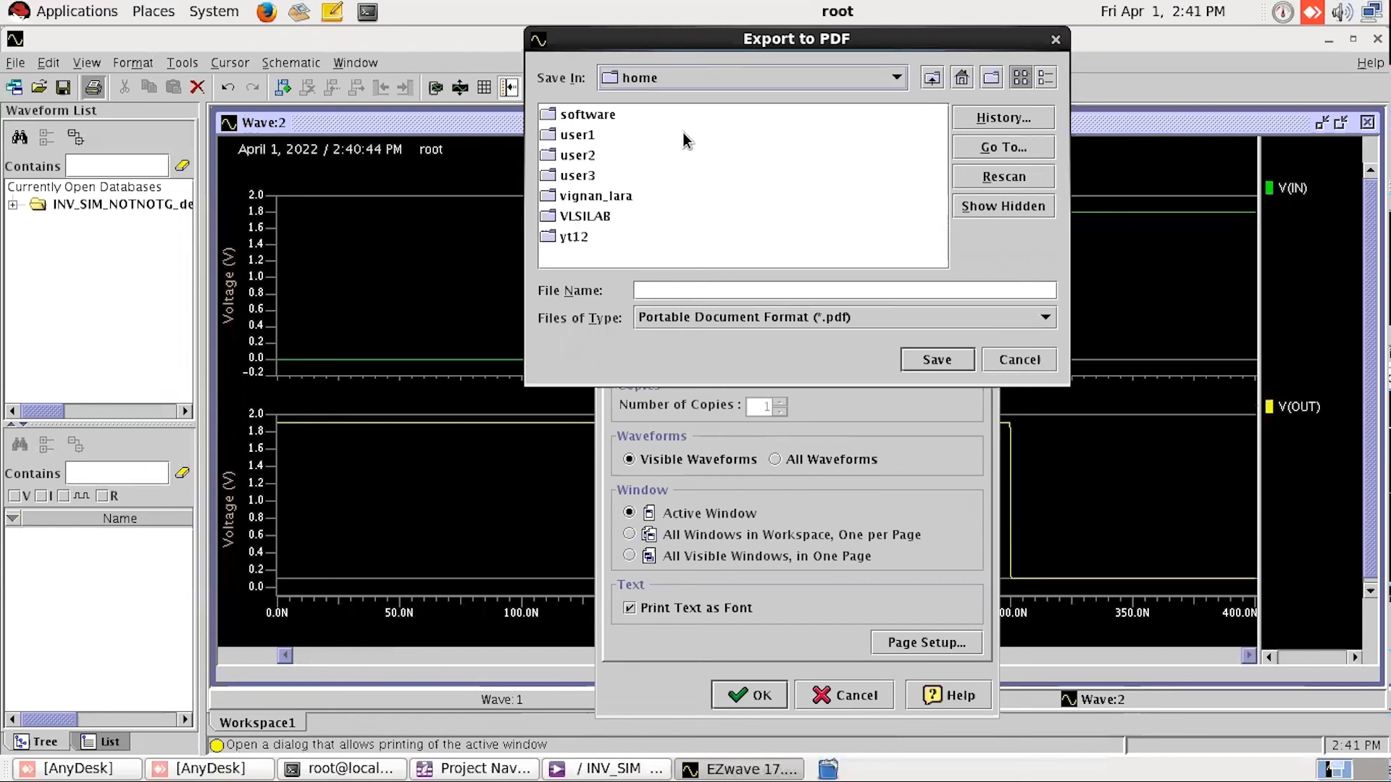
double_click(573, 237)
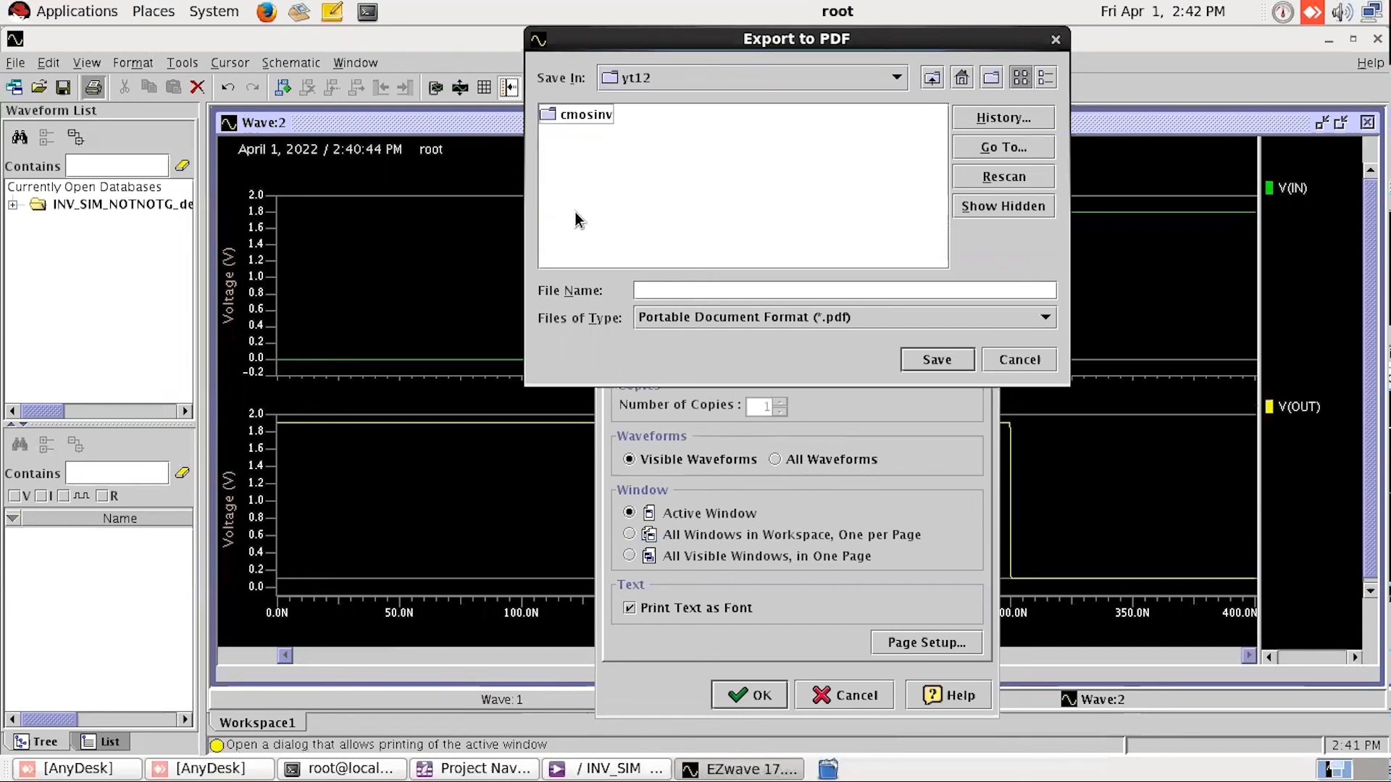
click(708, 290)
key(BackSpace)
text(R1)
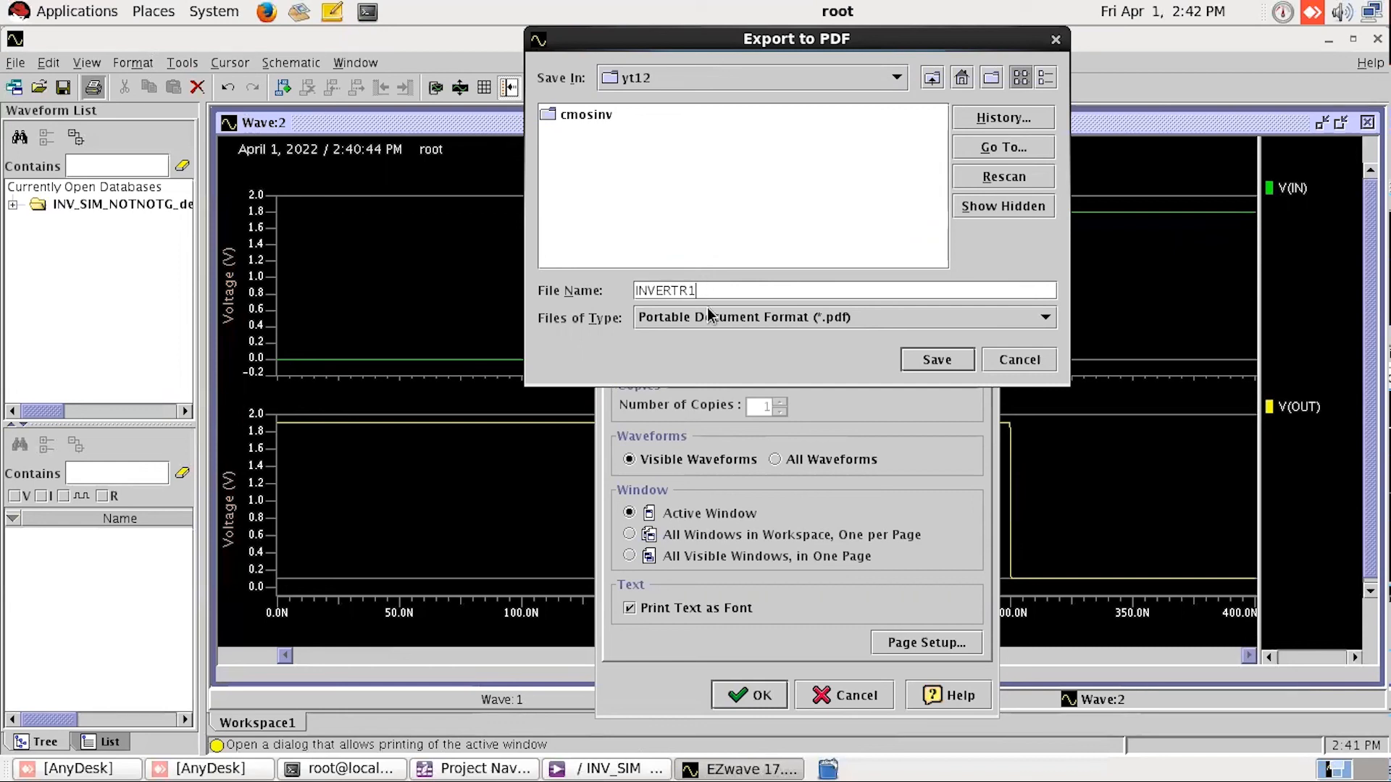
click(936, 358)
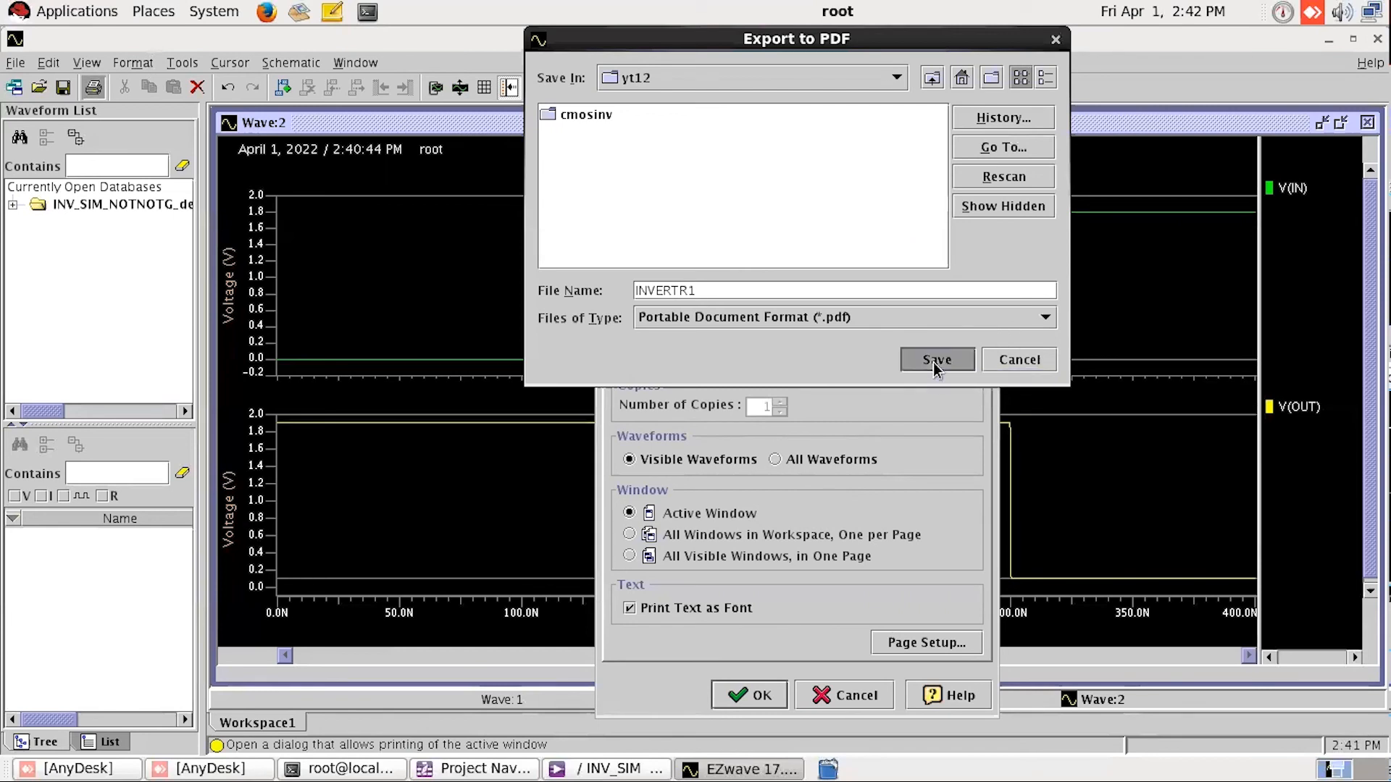
Step: Keep the Monochrome color scheme in the page setup and print the active window to INVERTR1.pdf
click(926, 642)
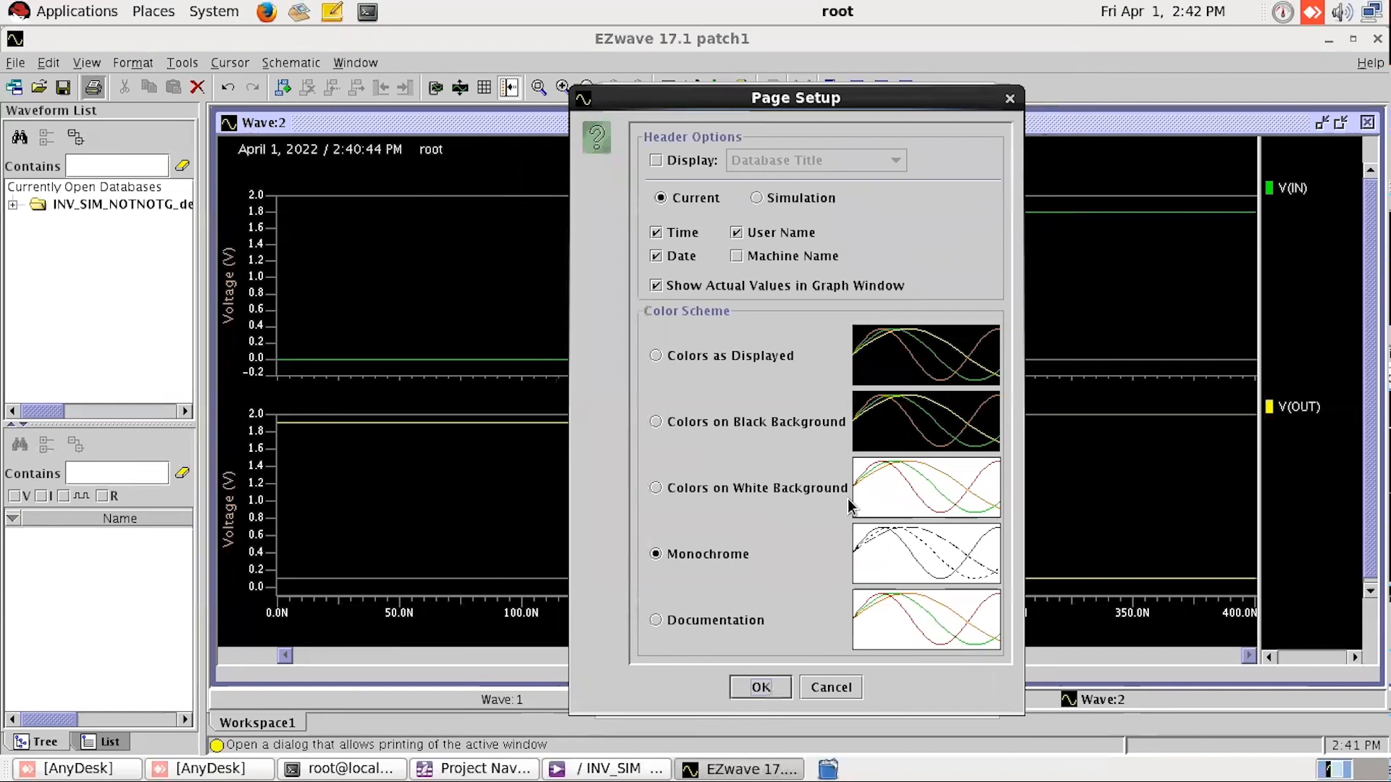
drag(852, 105, 827, 50)
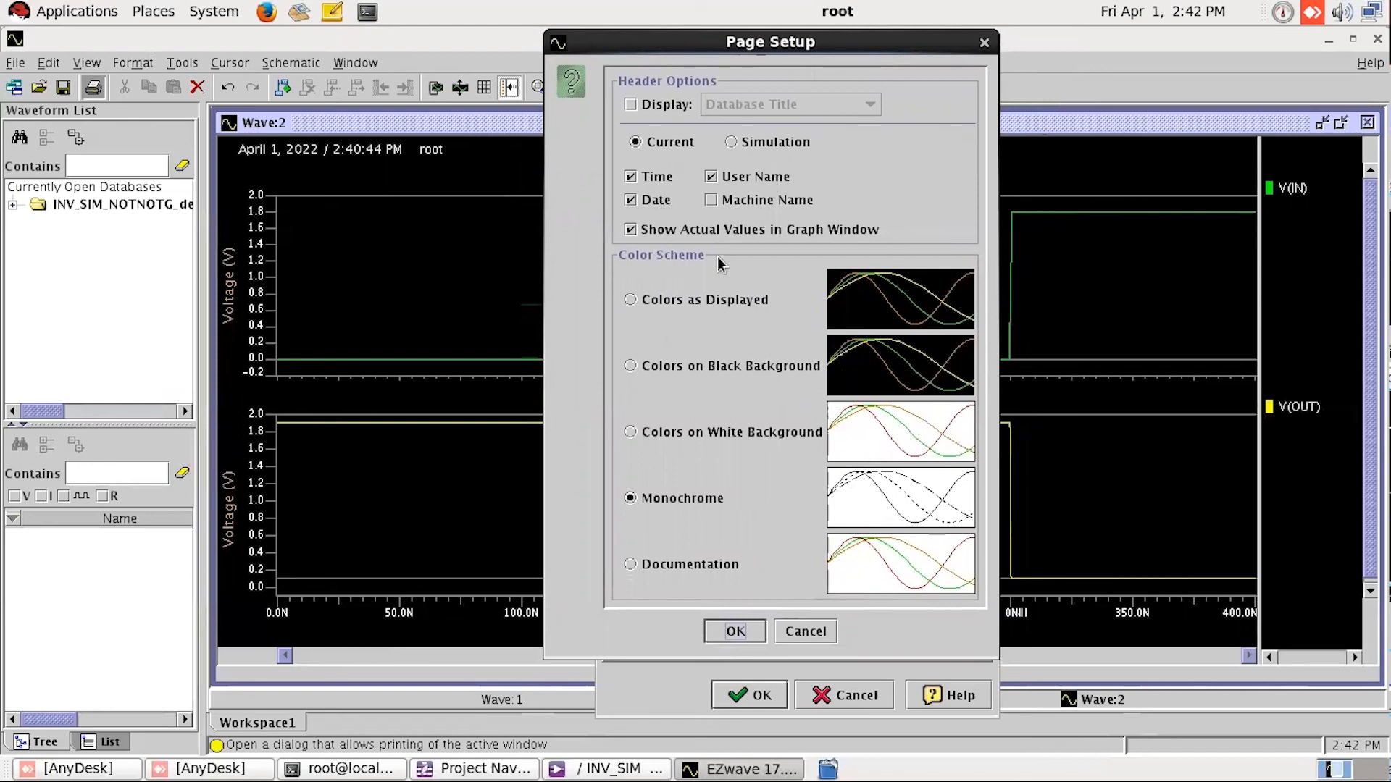
click(732, 306)
click(675, 497)
click(734, 631)
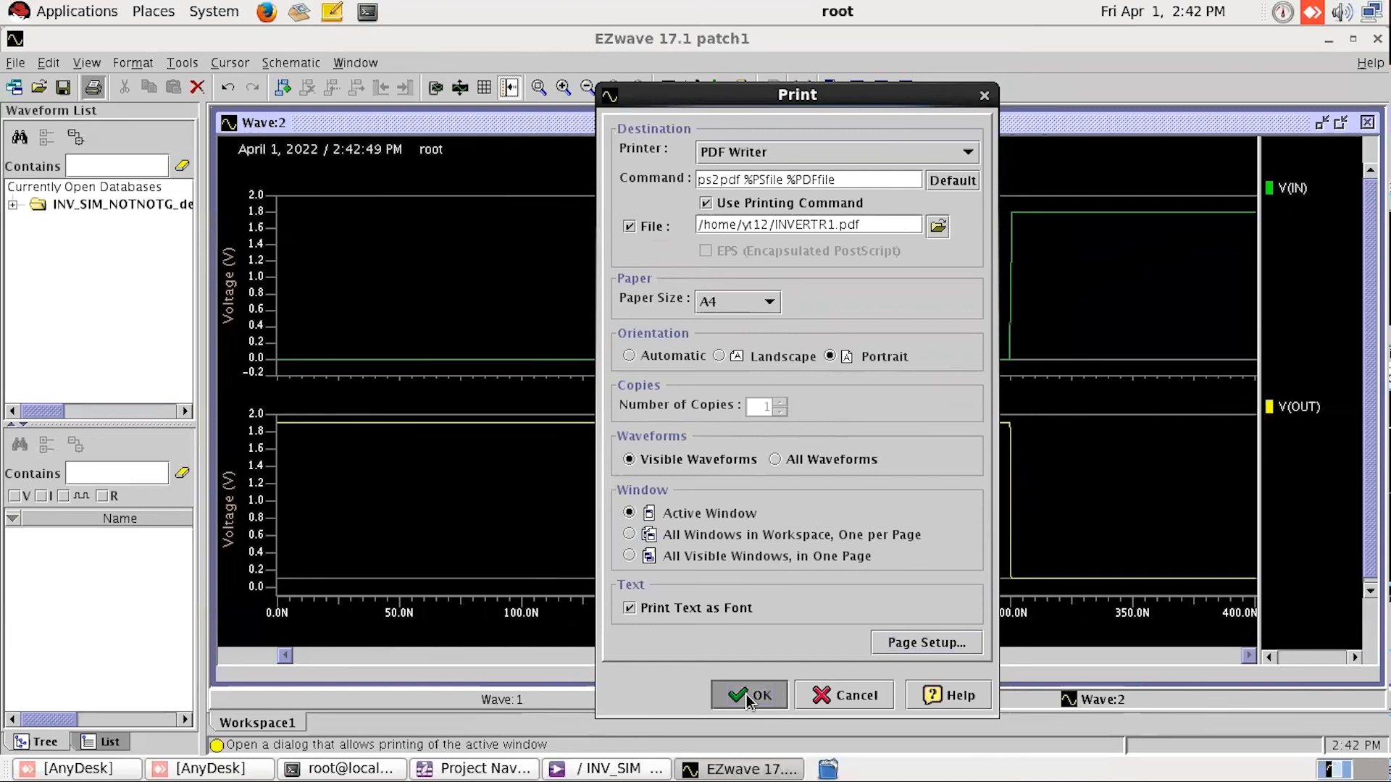
click(746, 695)
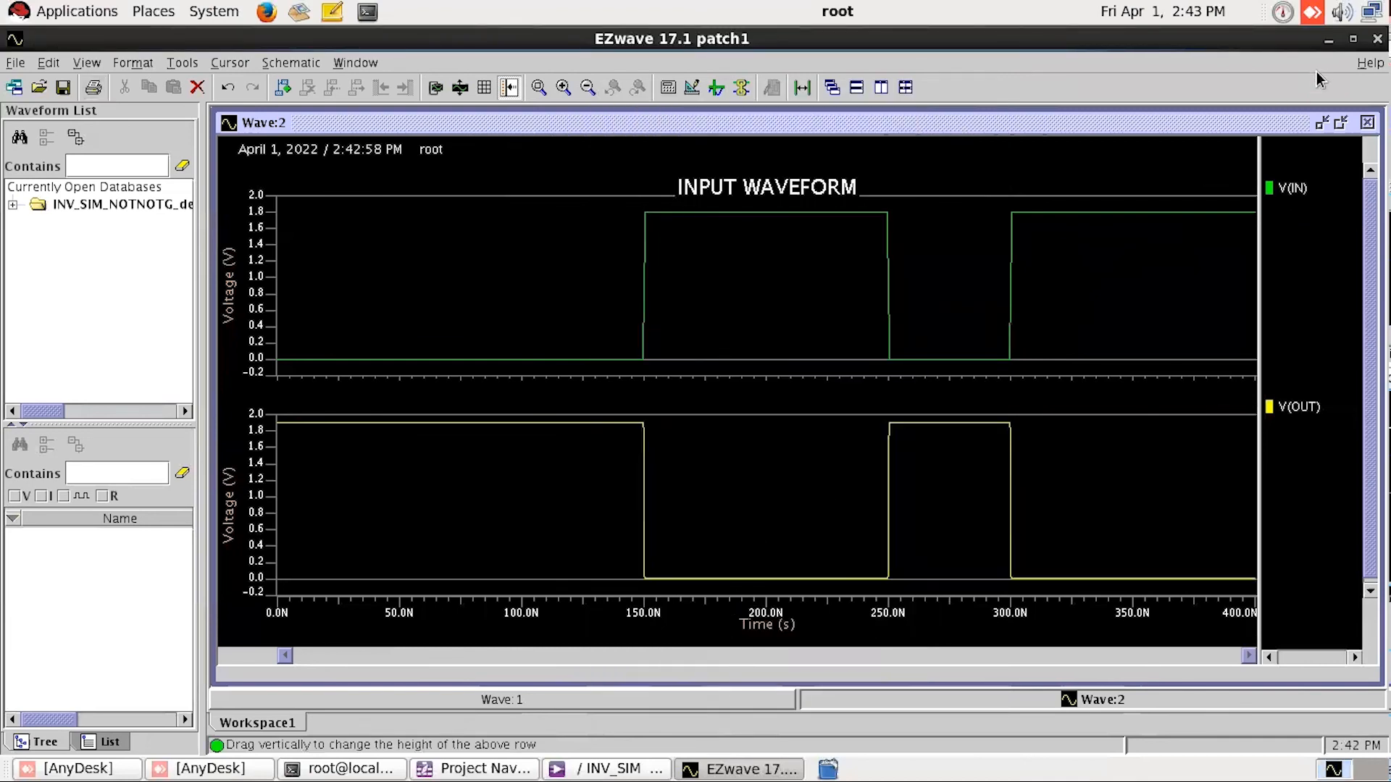
Step: Minimize the EZwave, Pyxis and terminal windows to get to the desktop
click(1326, 43)
click(1326, 40)
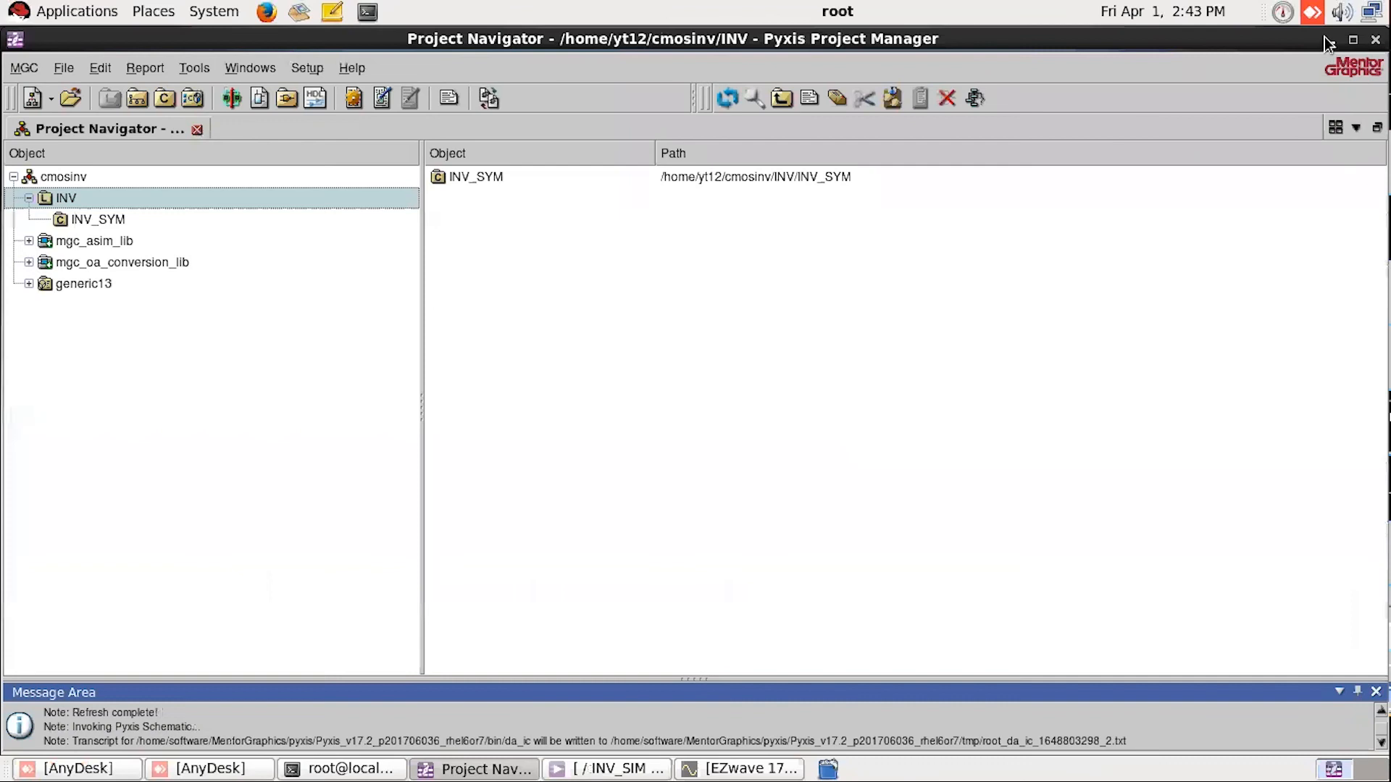
click(1328, 40)
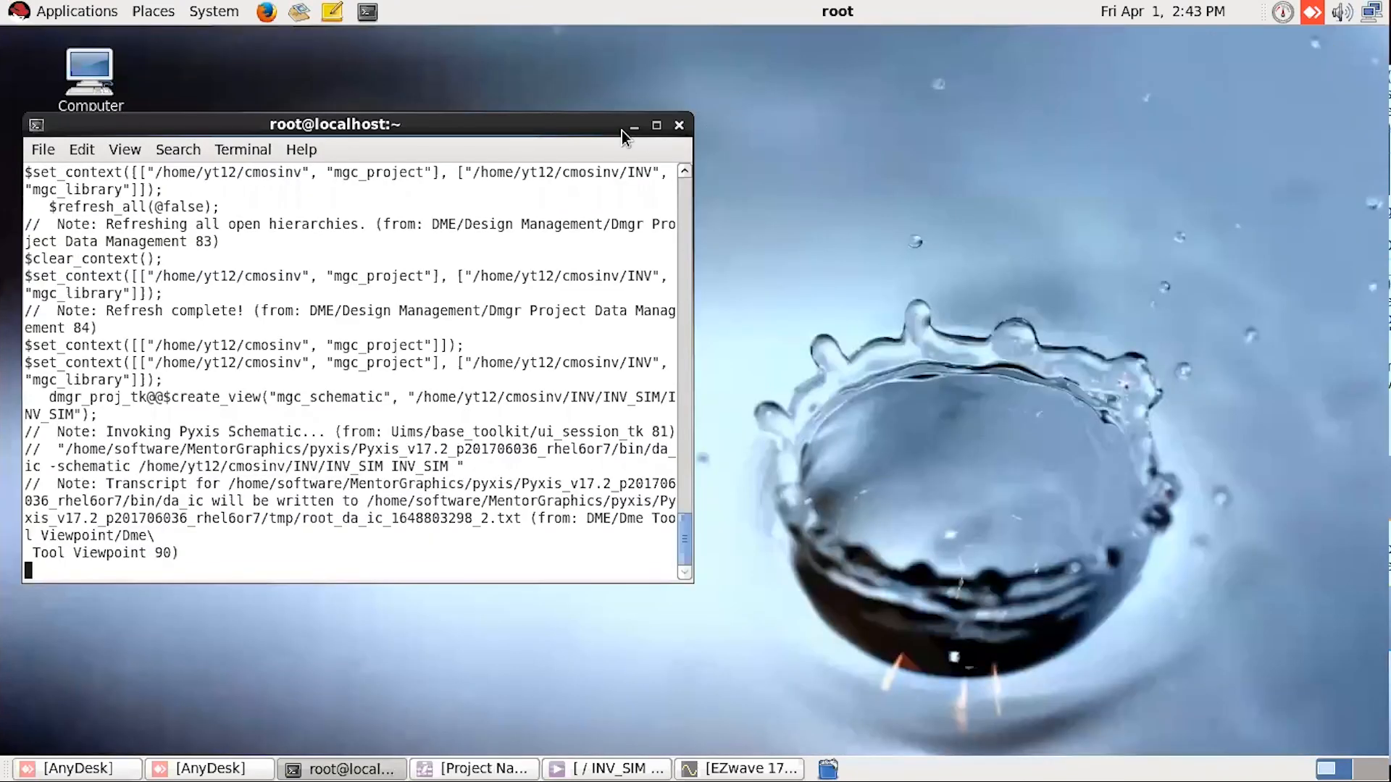
click(622, 130)
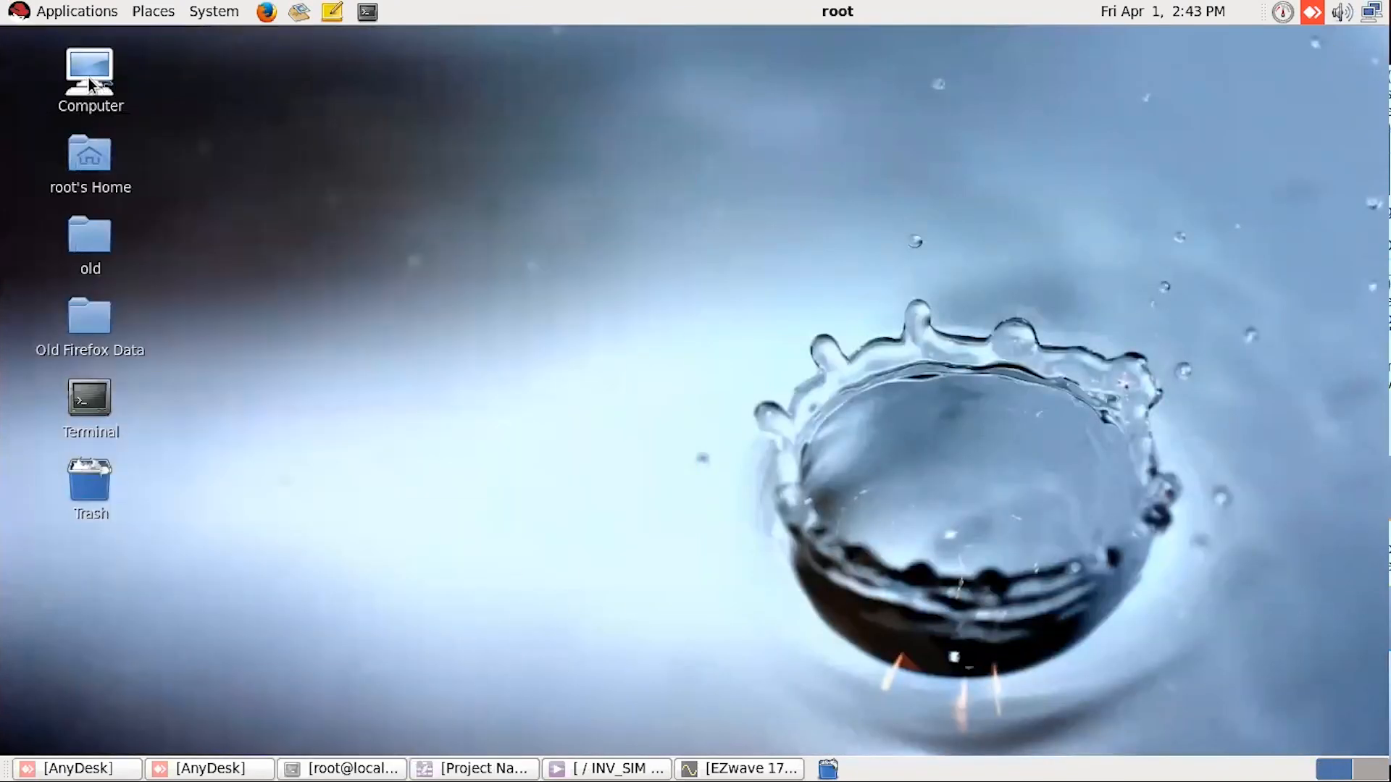
click(159, 16)
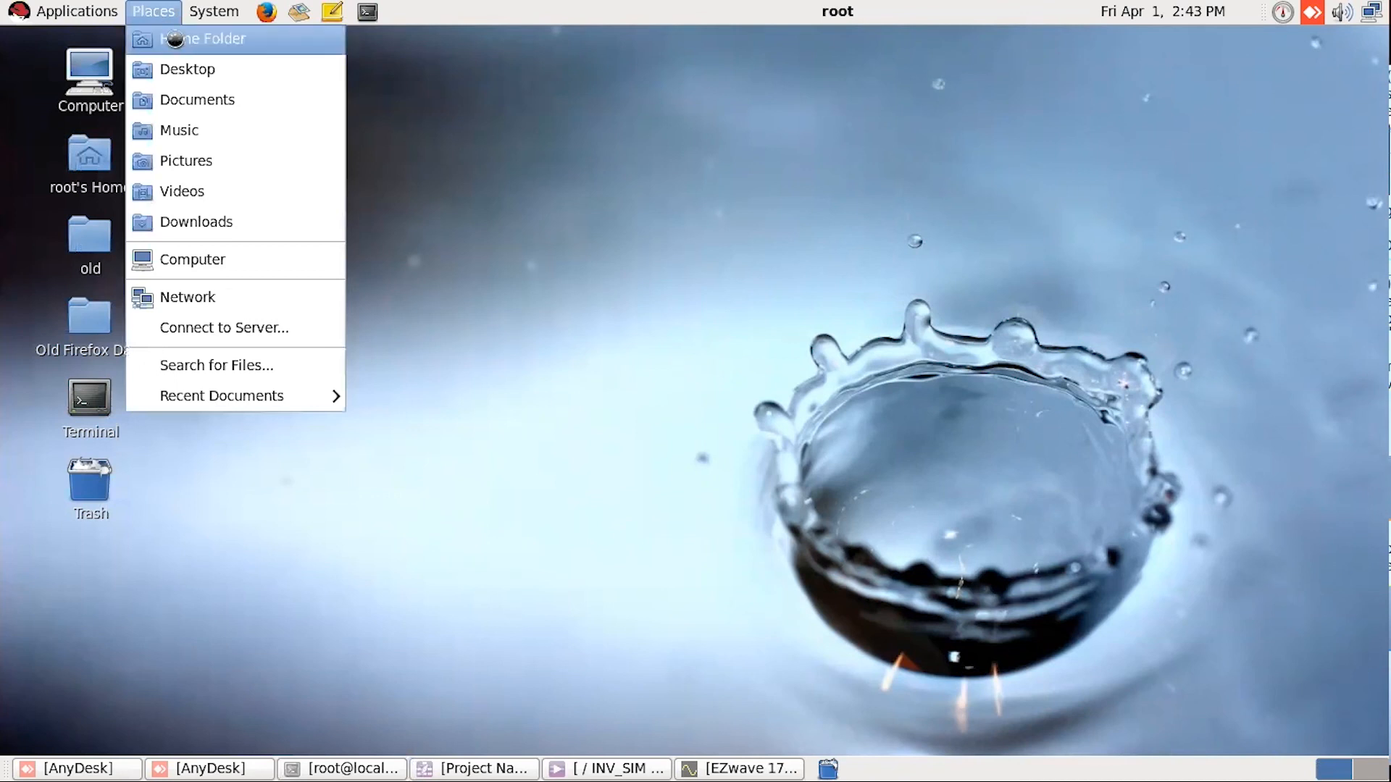
click(175, 40)
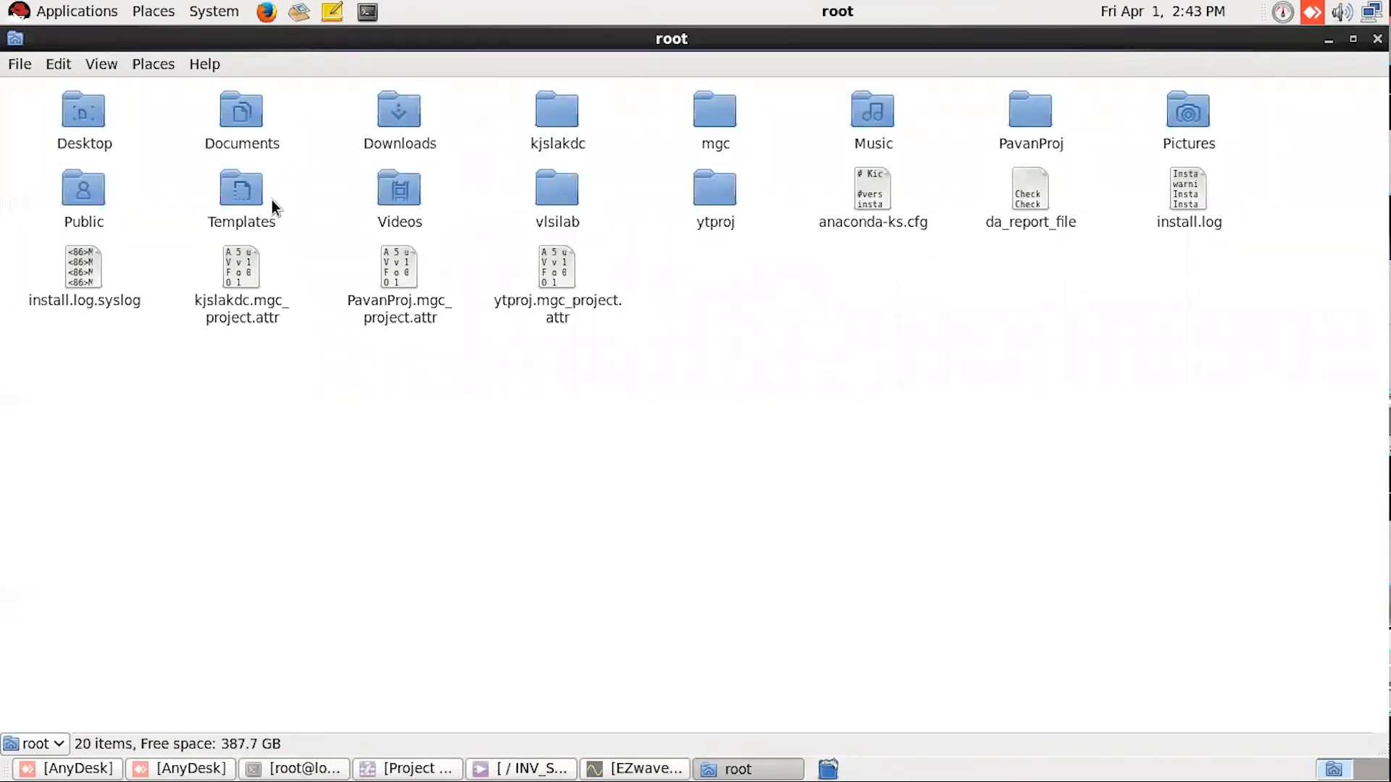
click(1377, 39)
Step: Browse the file system from Computer to the /home/yt12 folder and open INVERTR1.pdf
double_click(71, 81)
double_click(236, 116)
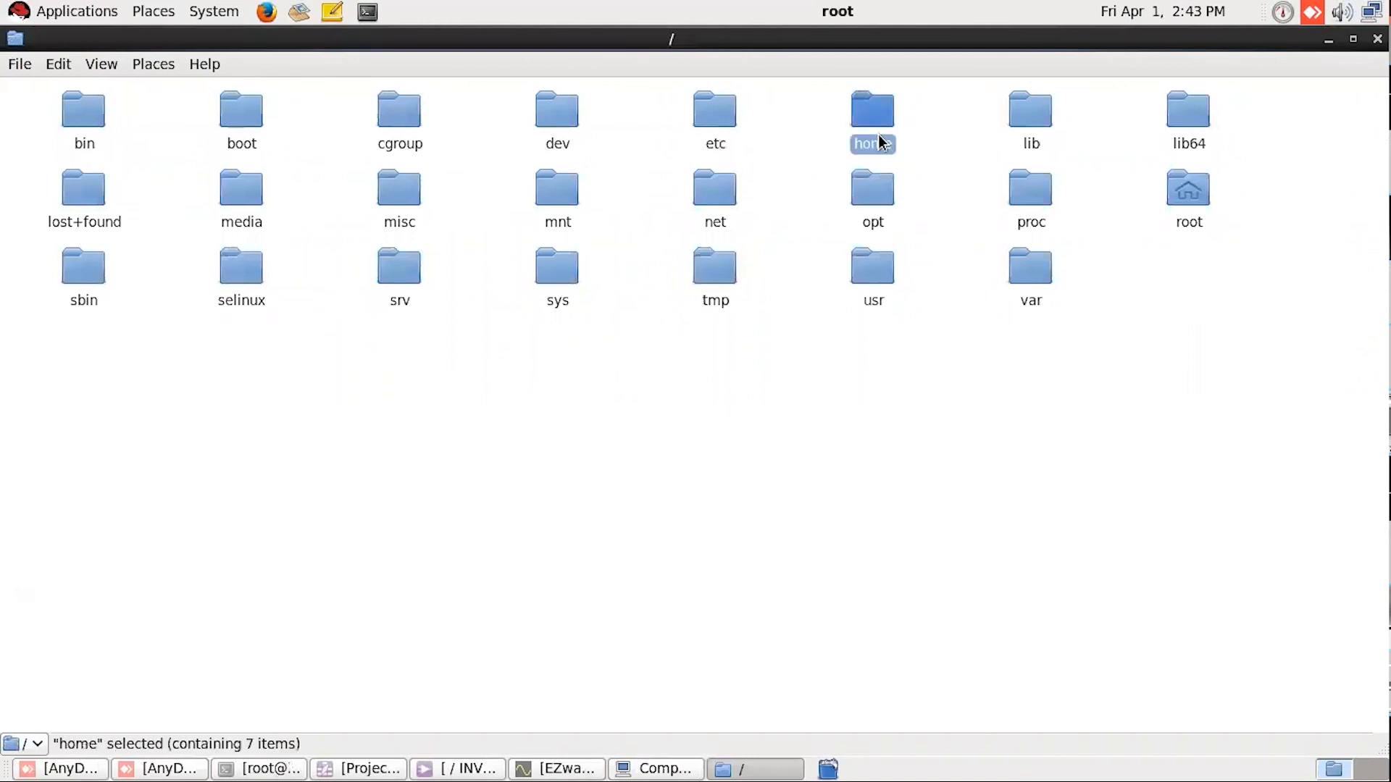
double_click(878, 134)
click(1028, 121)
double_click(1027, 121)
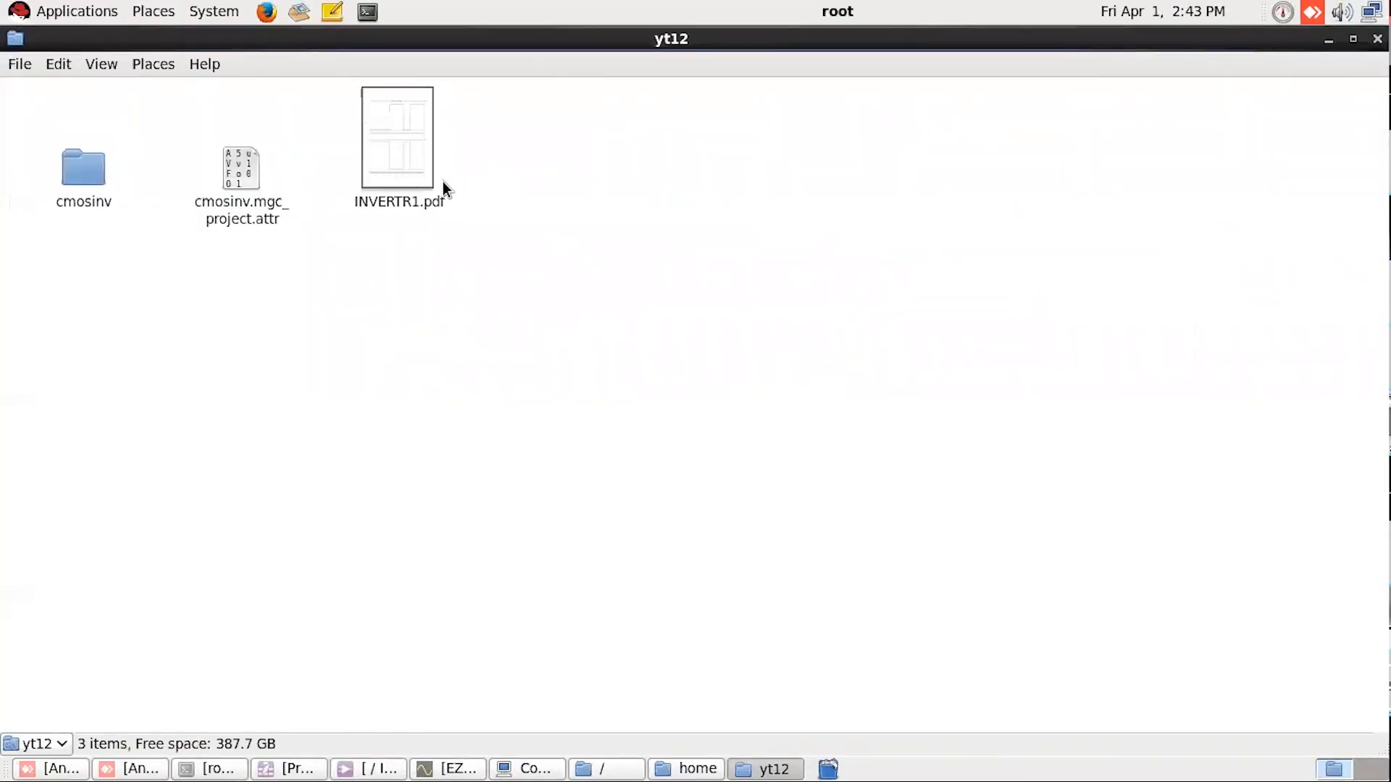
click(416, 187)
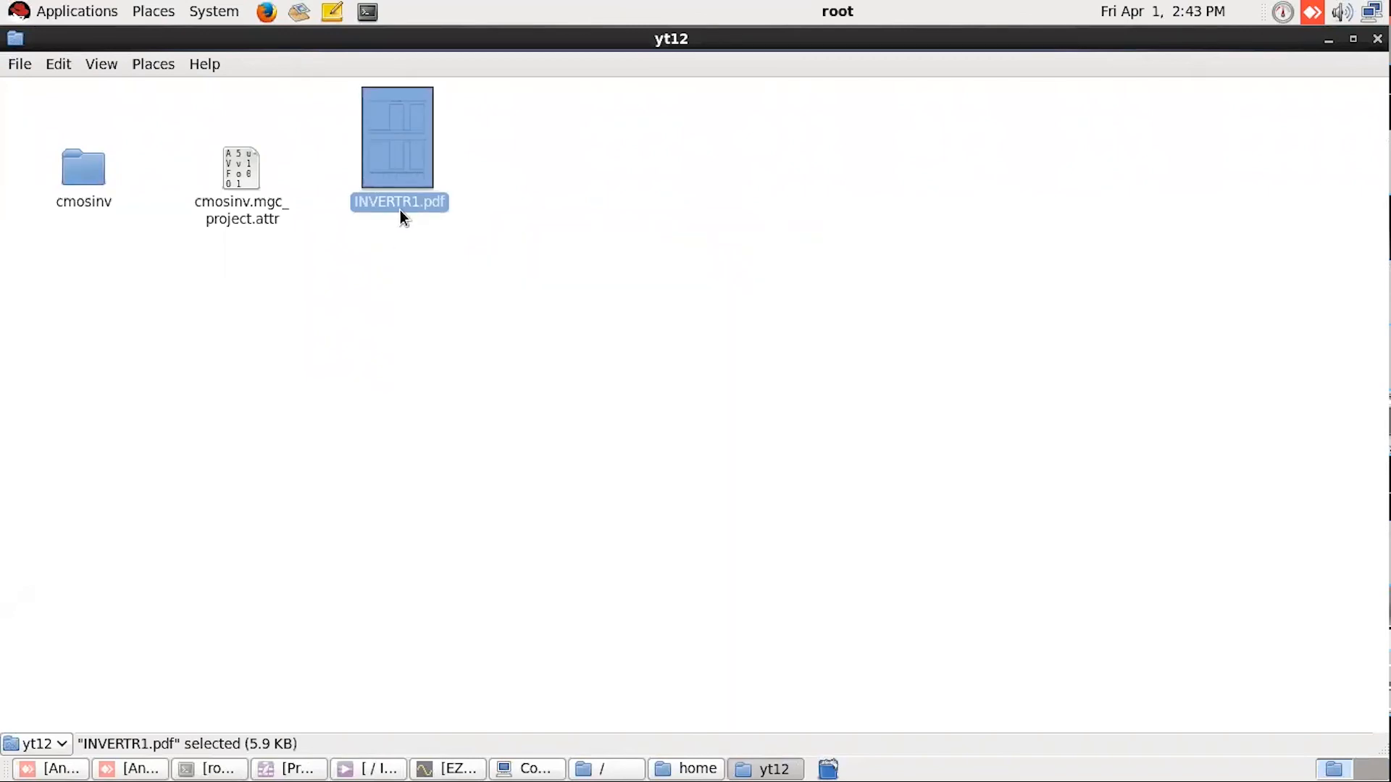
double_click(397, 153)
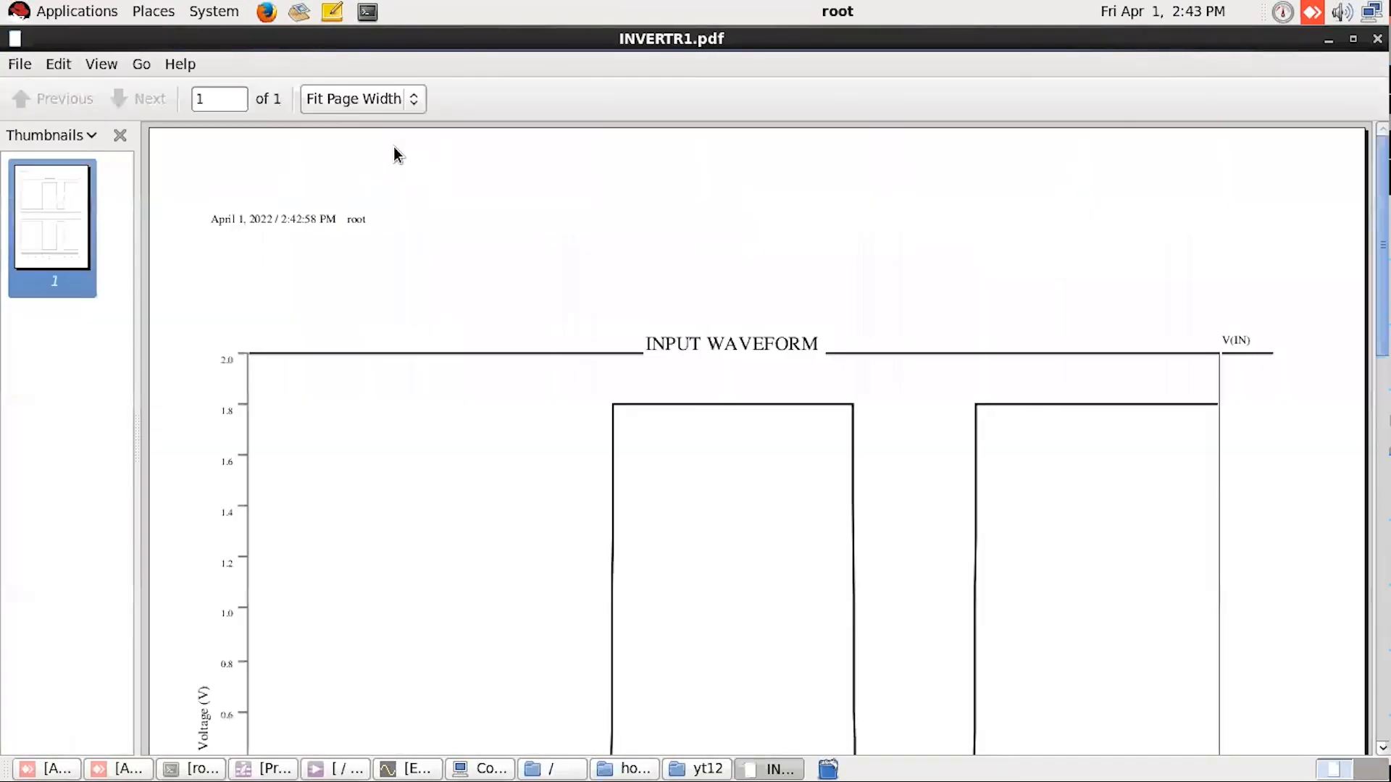
Step: Examine the printed V(IN) and V(OUT) waveforms and the time axis throughout INVERTR1.pdf
scroll(459, 290, down, 6)
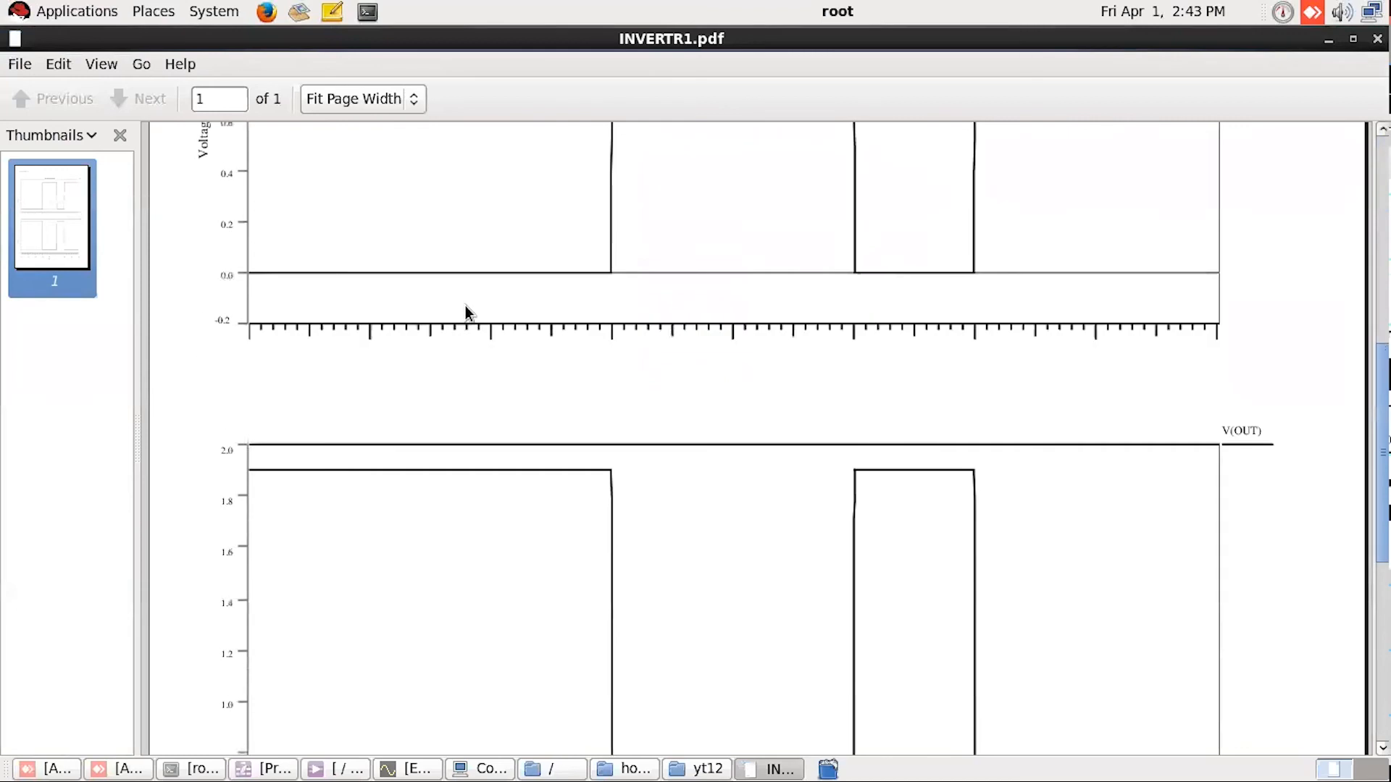
scroll(489, 391, down, 2)
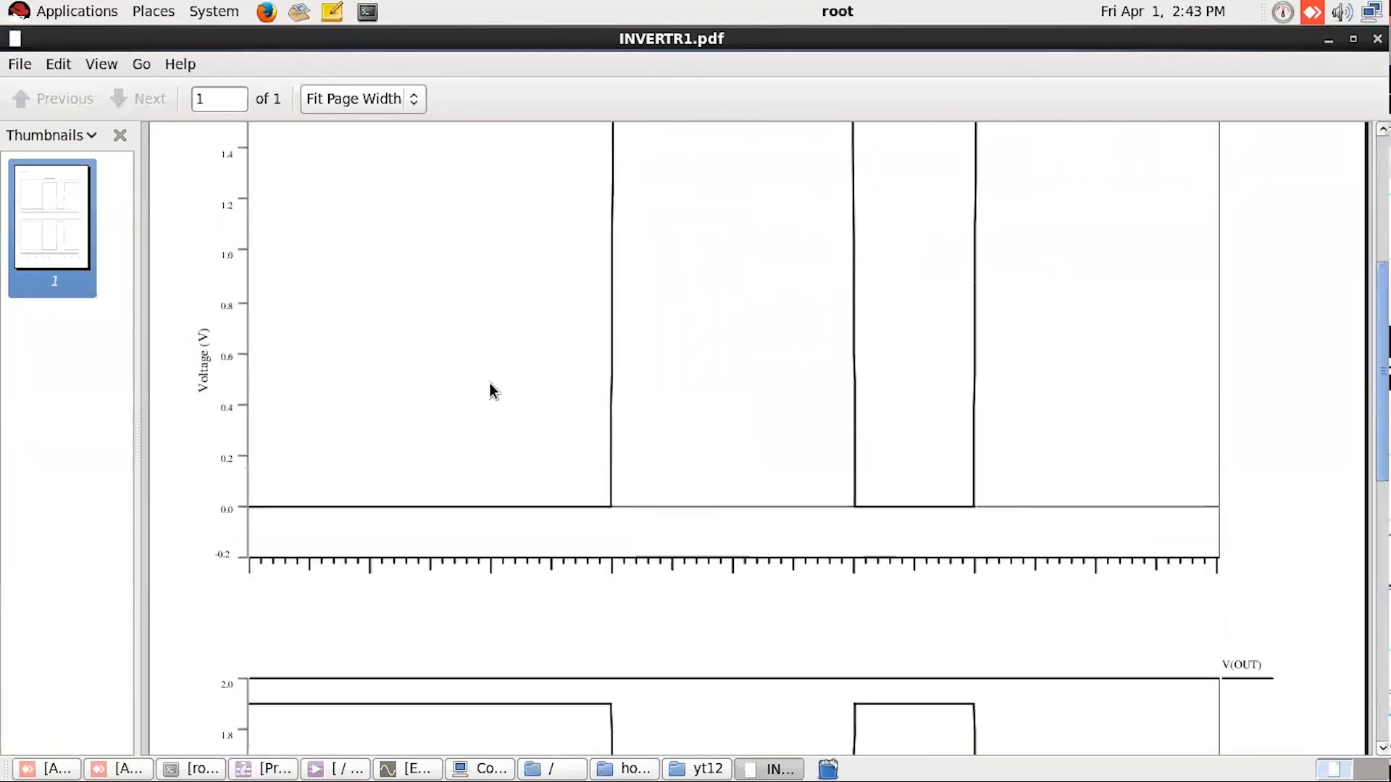
scroll(489, 391, up, 10)
scroll(495, 388, down, 5)
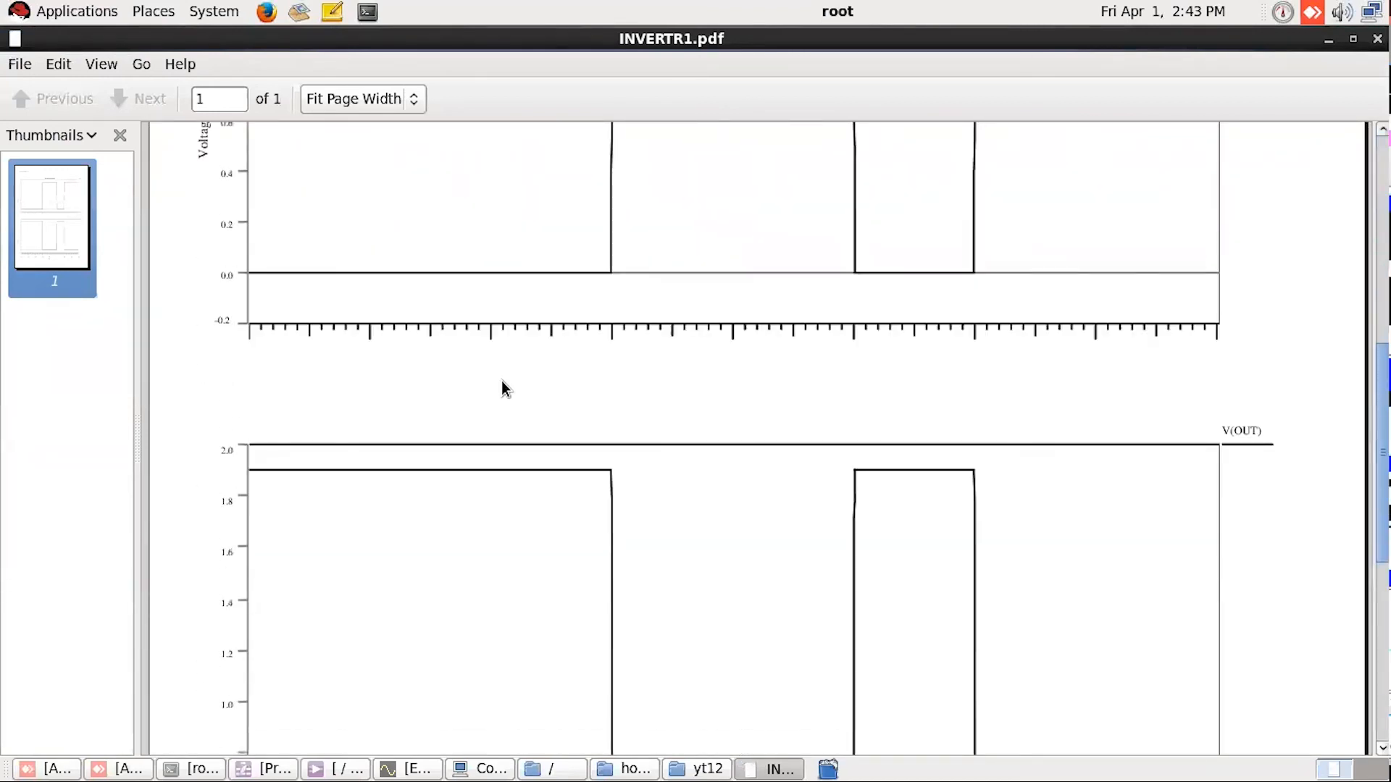
scroll(504, 384, up, 2)
scroll(507, 384, down, 3)
scroll(506, 381, up, 10)
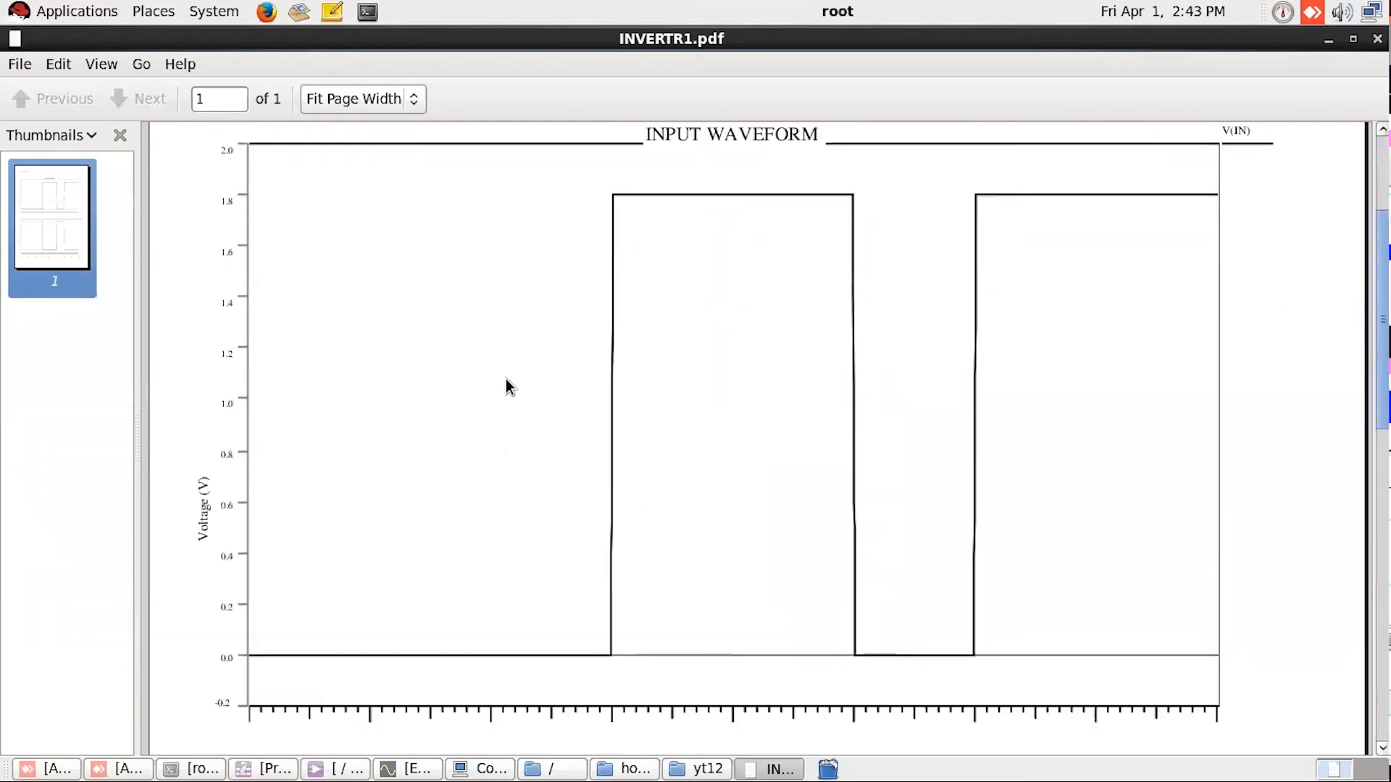
scroll(506, 380, down, 2)
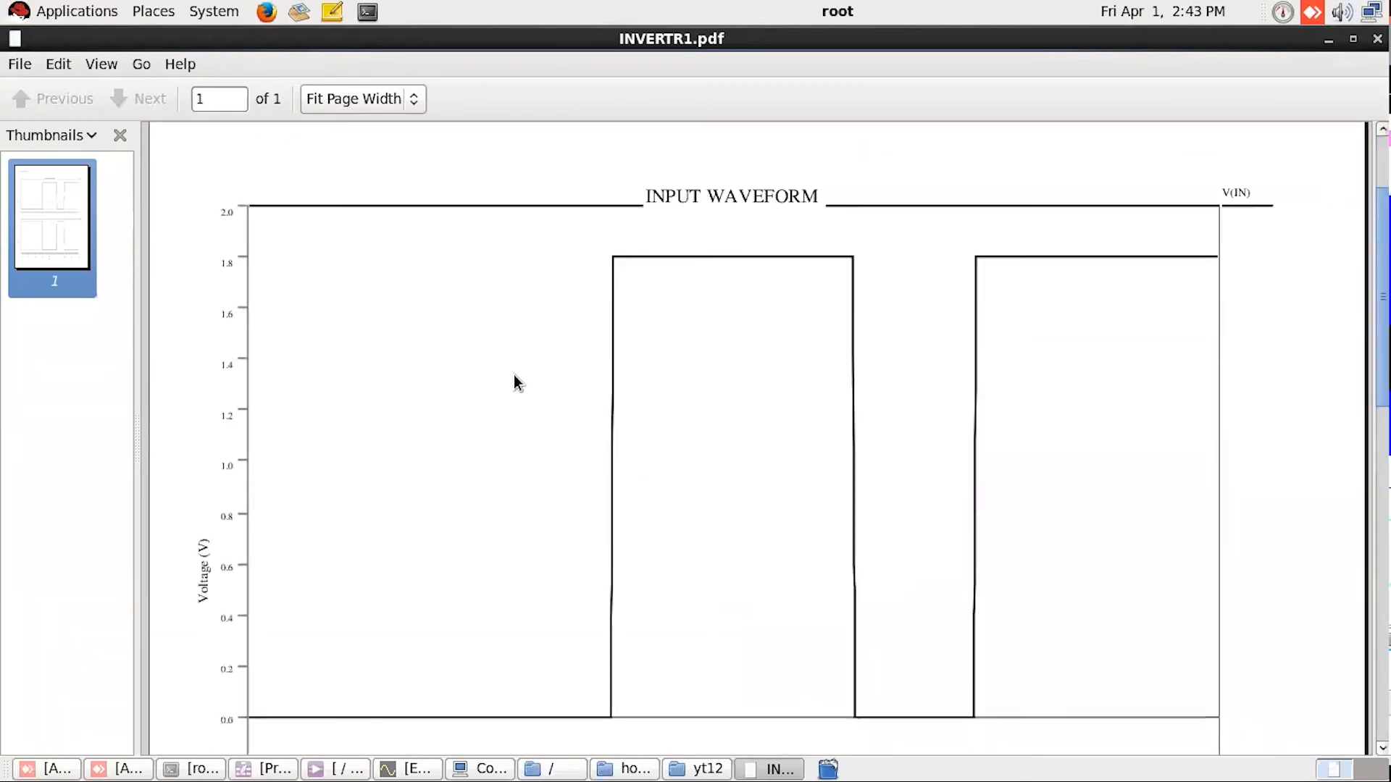
scroll(515, 375, down, 2)
scroll(515, 379, down, 3)
scroll(516, 380, up, 3)
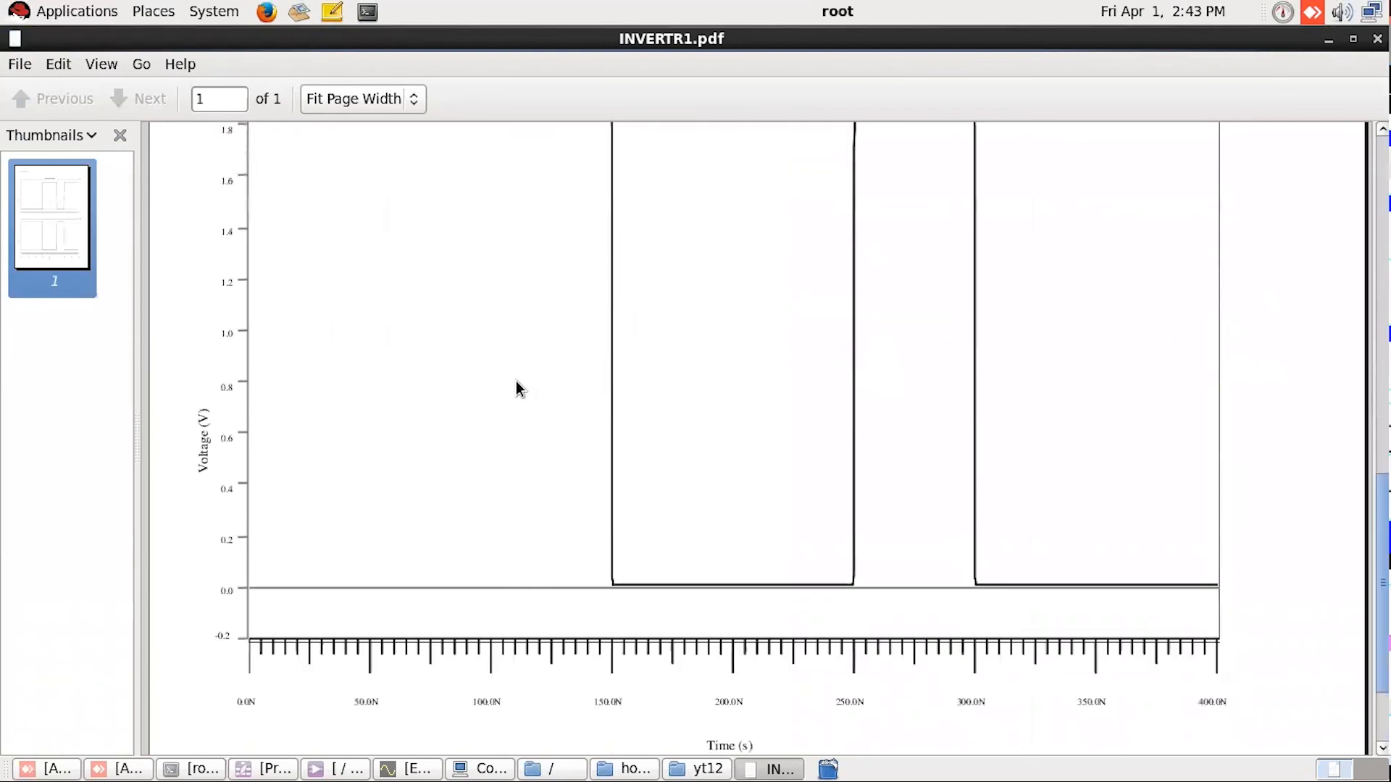
scroll(517, 381, down, 1)
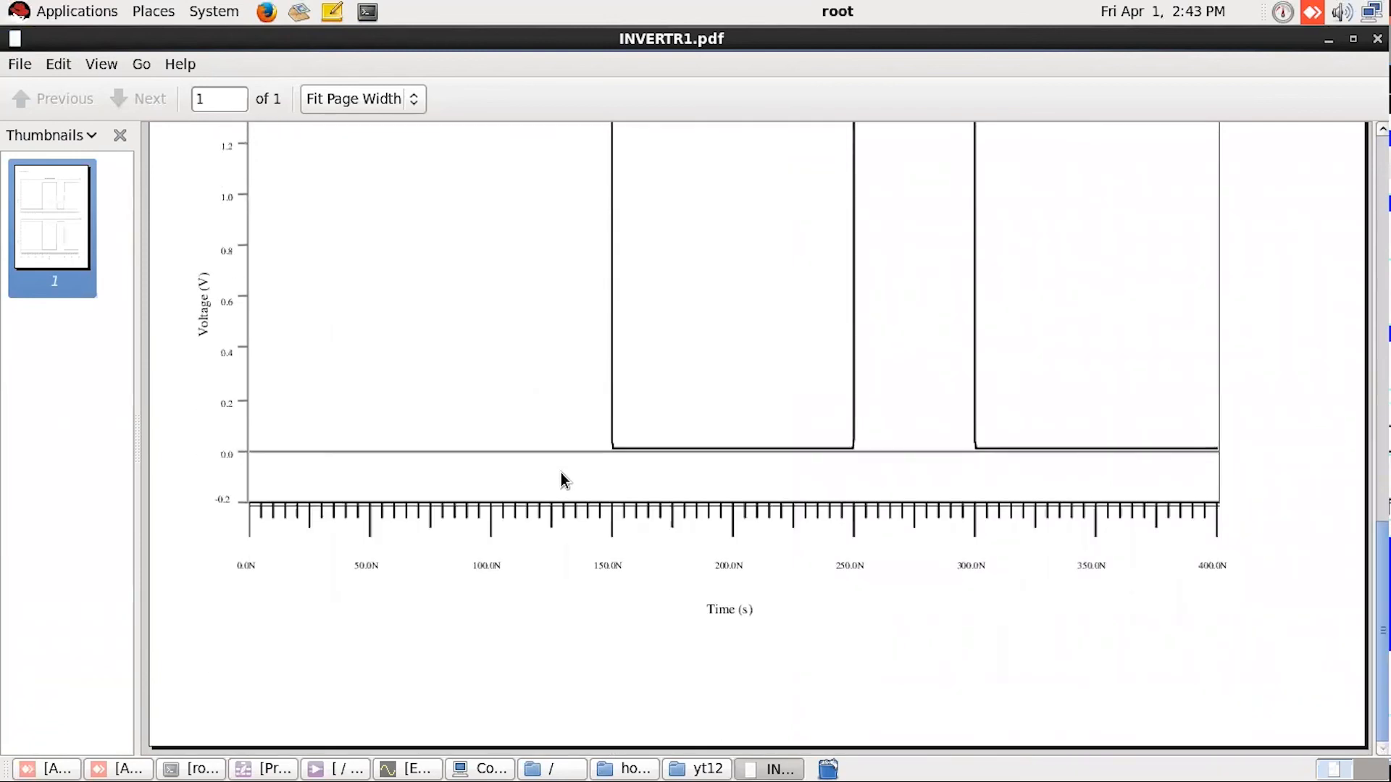
scroll(543, 464, up, 5)
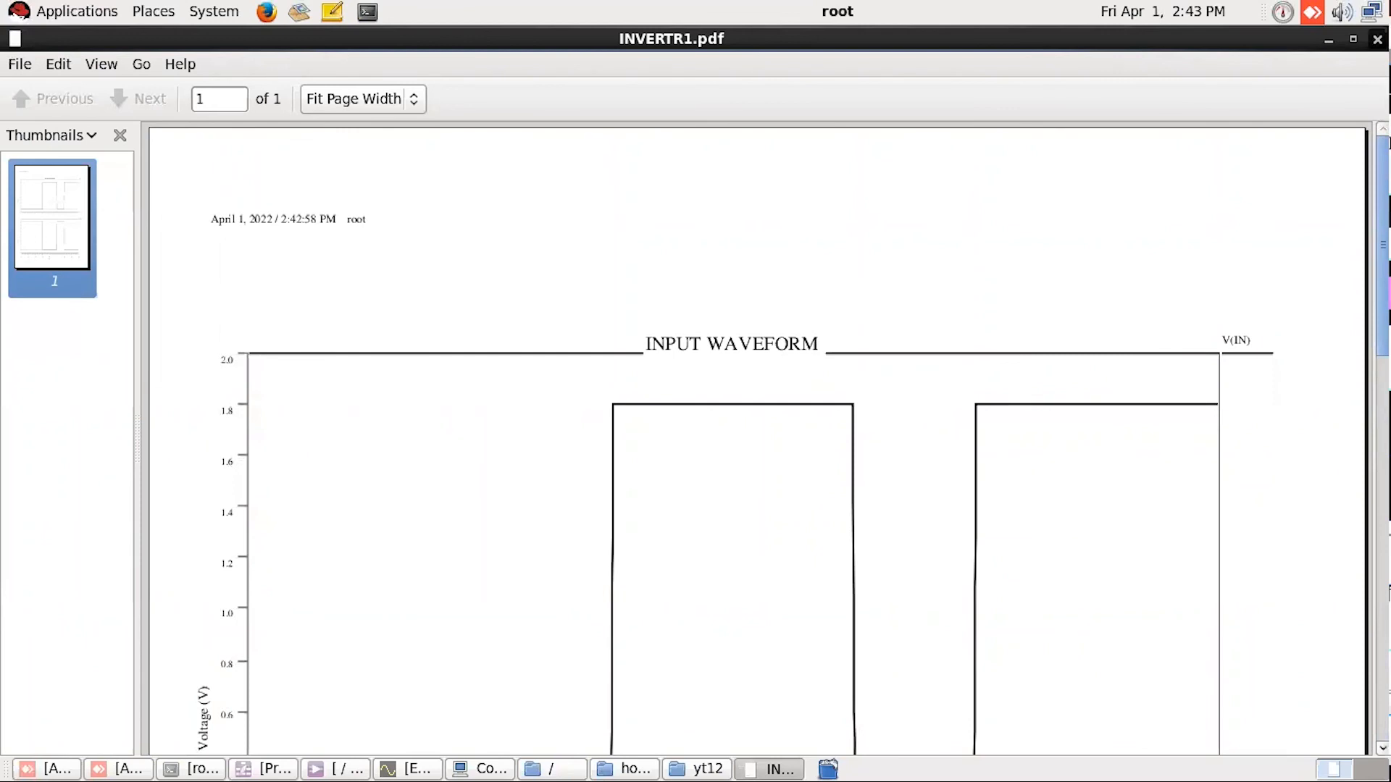
Step: Close INVERTR1.pdf and all the open folder windows
key(ctrl+w)
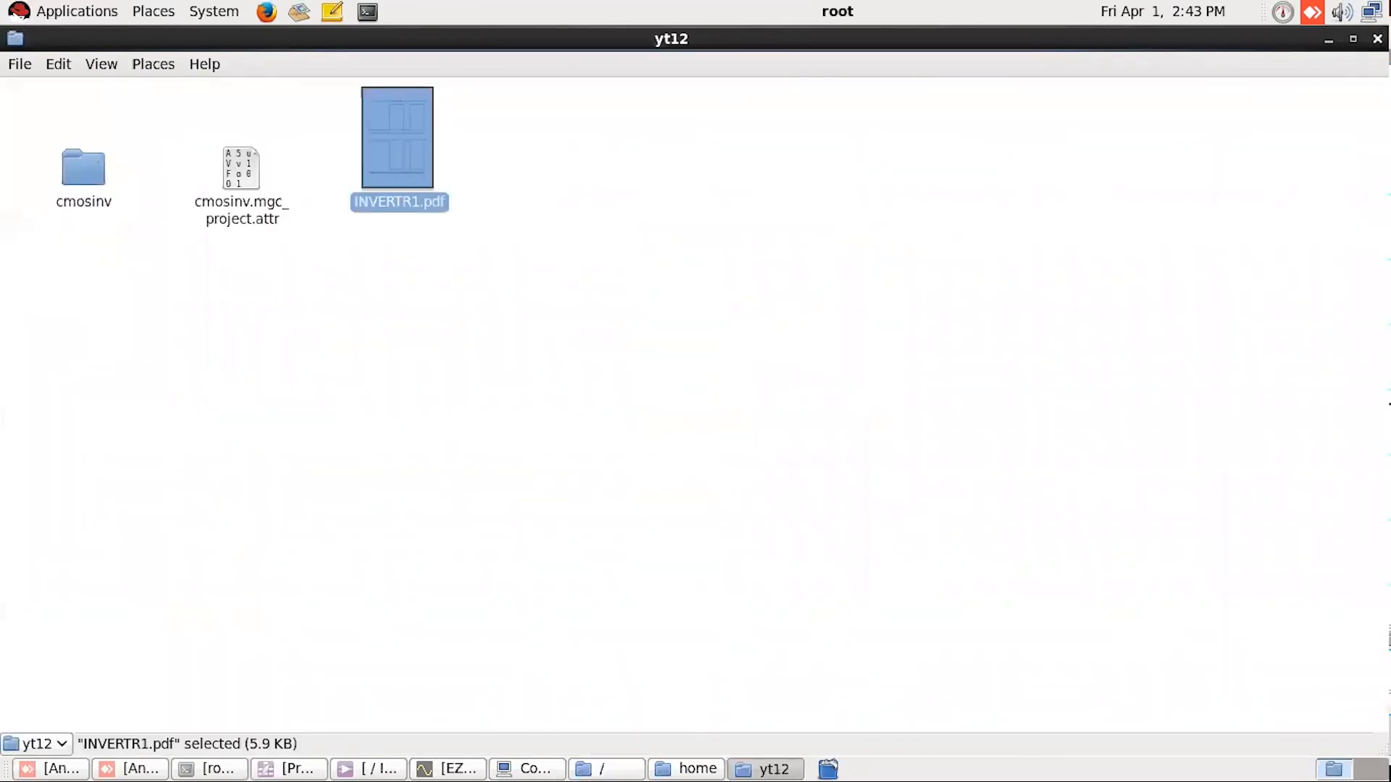
key(ctrl+w)
key(ctrl+w)
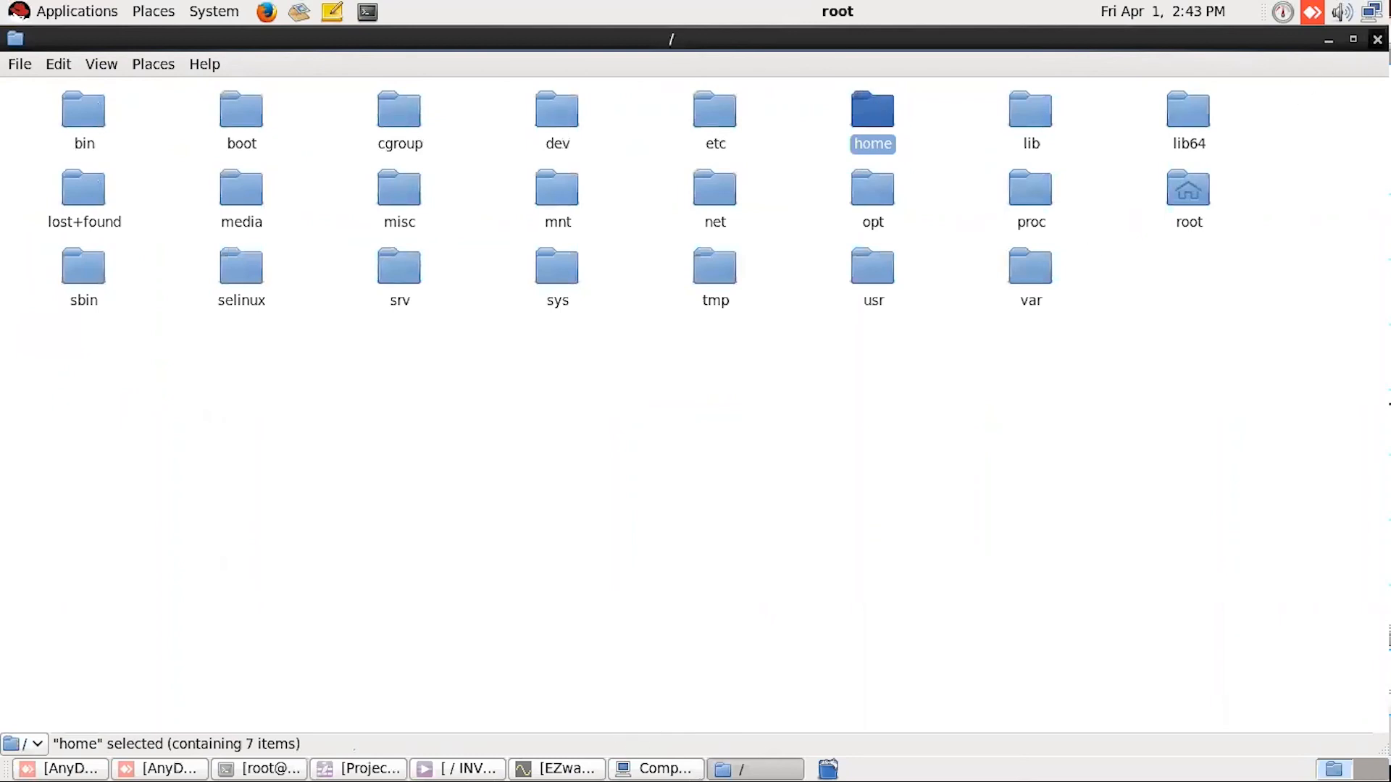
key(ctrl+w)
key(ctrl+w)
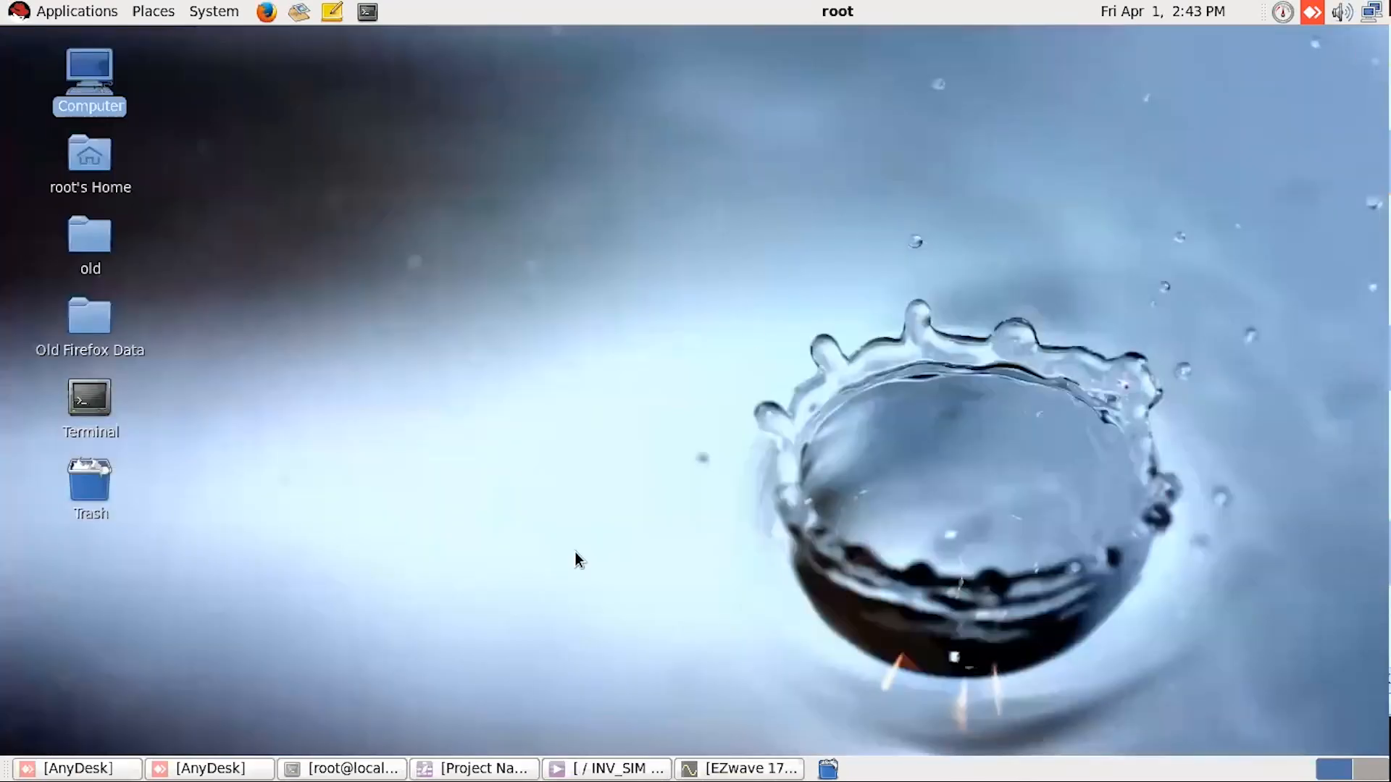
Step: Close EZwave and end simulation mode for INV_SIM in Pyxis Schematic
click(731, 768)
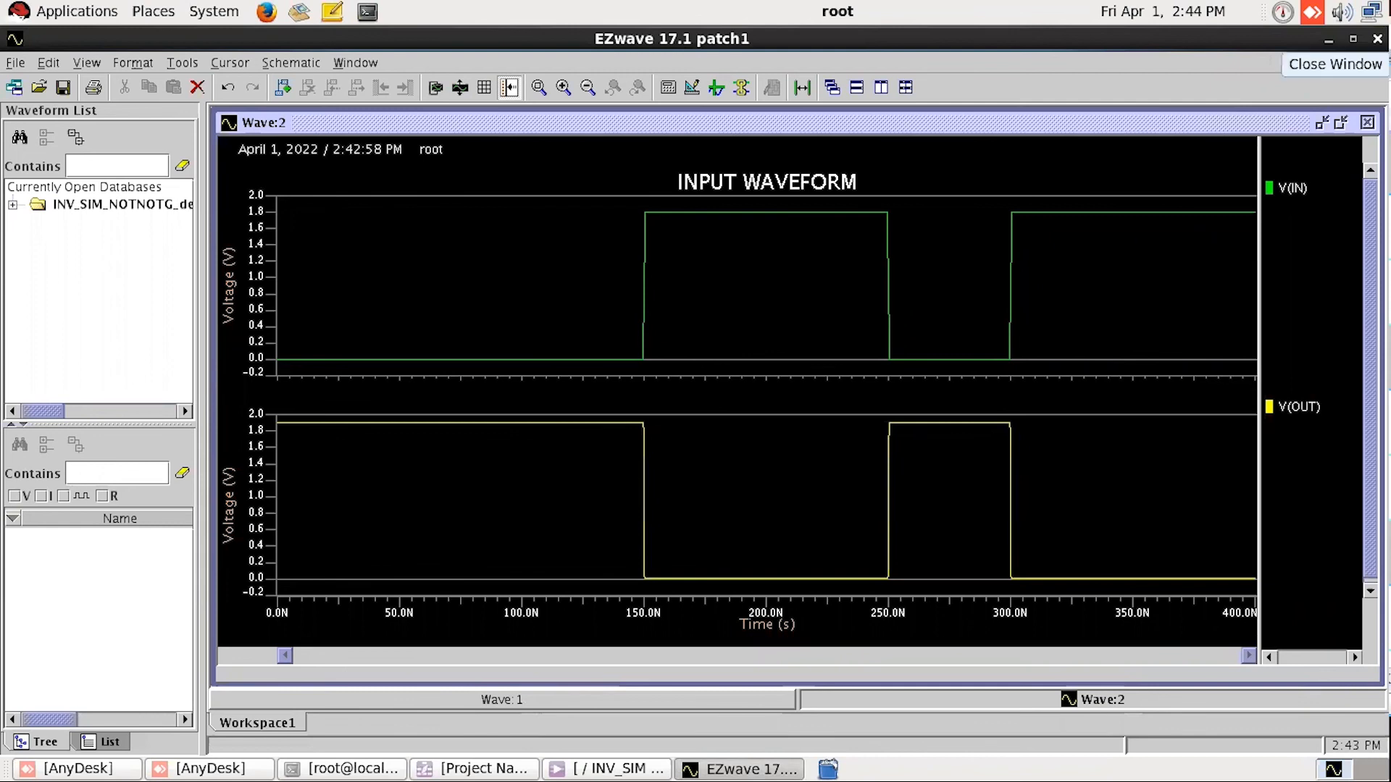
click(1377, 38)
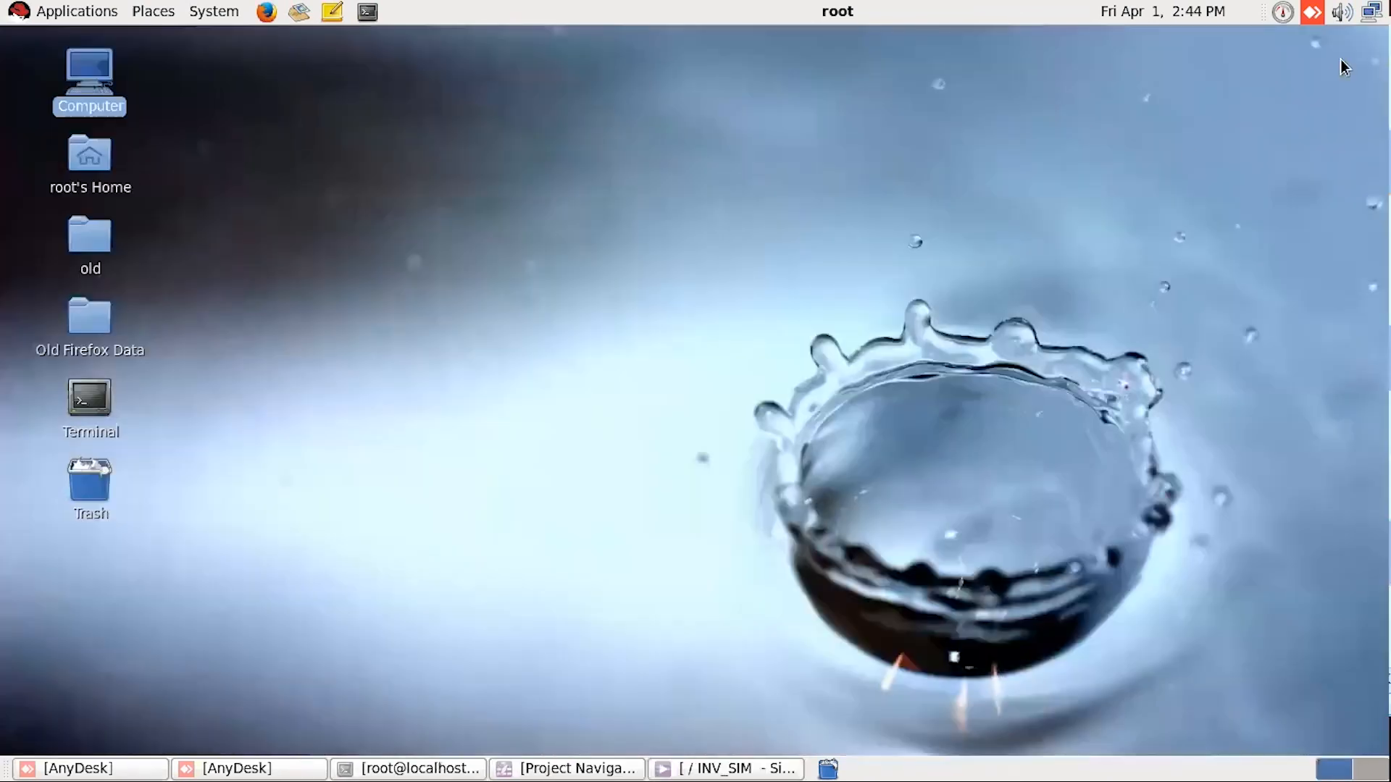
click(726, 768)
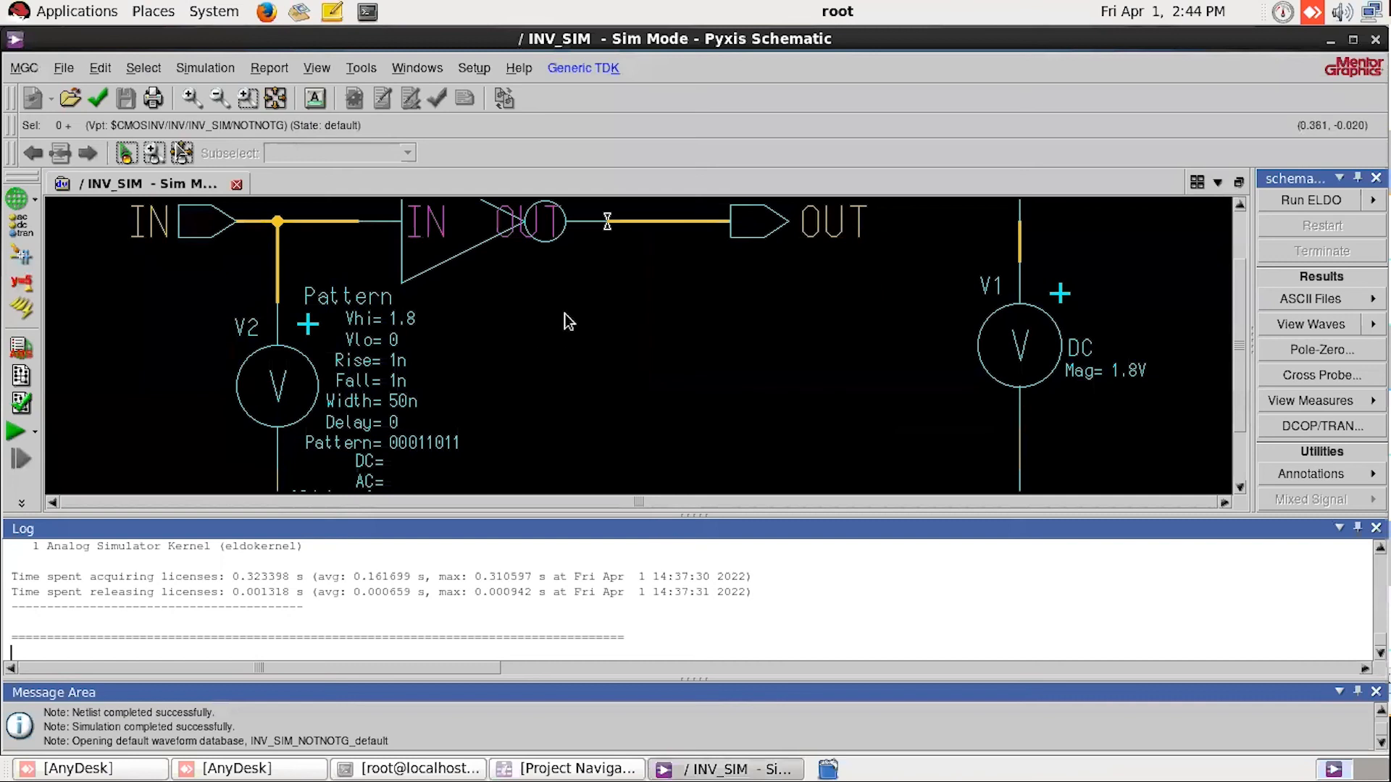
scroll(1297, 208, up, 5)
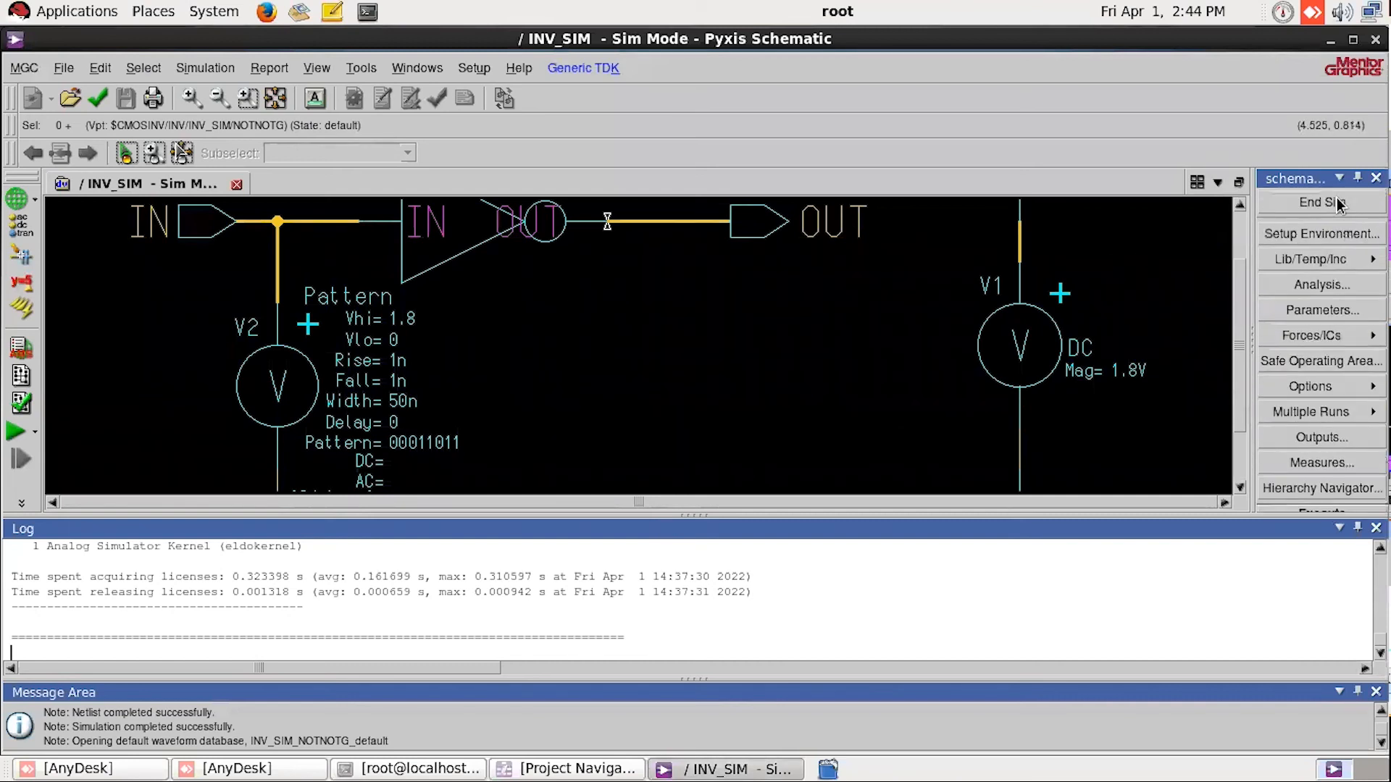
click(1308, 201)
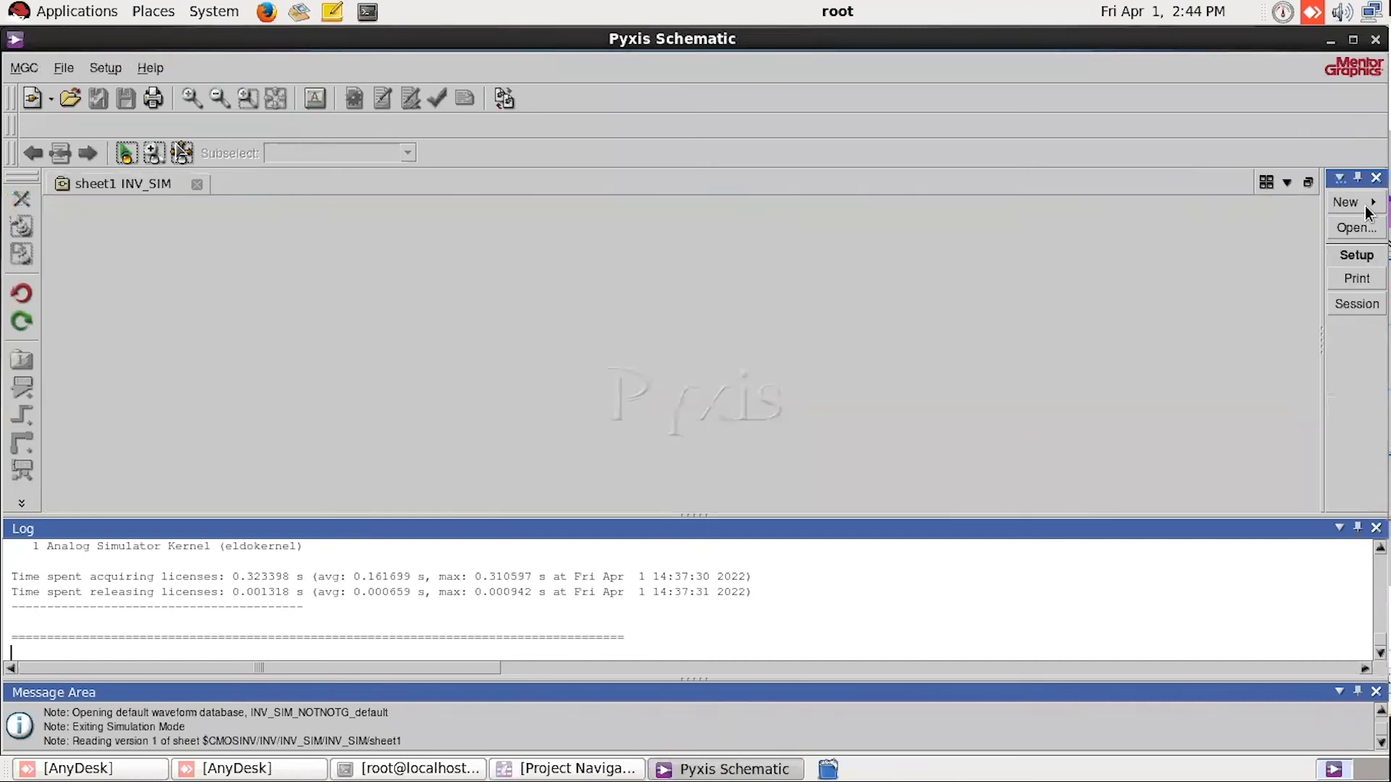
Step: Close the Pyxis Schematic window
click(714, 768)
right_click(715, 767)
click(687, 745)
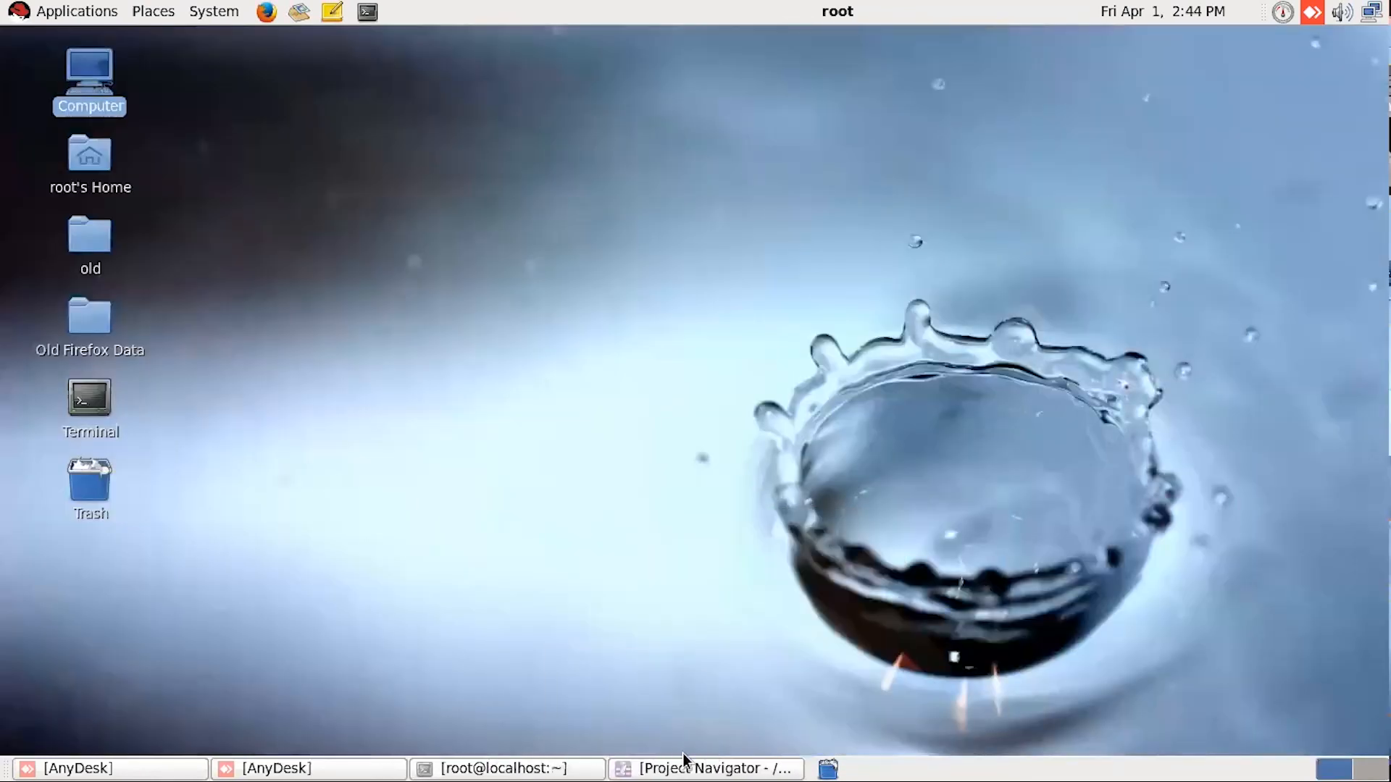
Step: Switch to the Project Navigator and open the INV_SIM schematic from the INV library of the cmosinv project
click(667, 769)
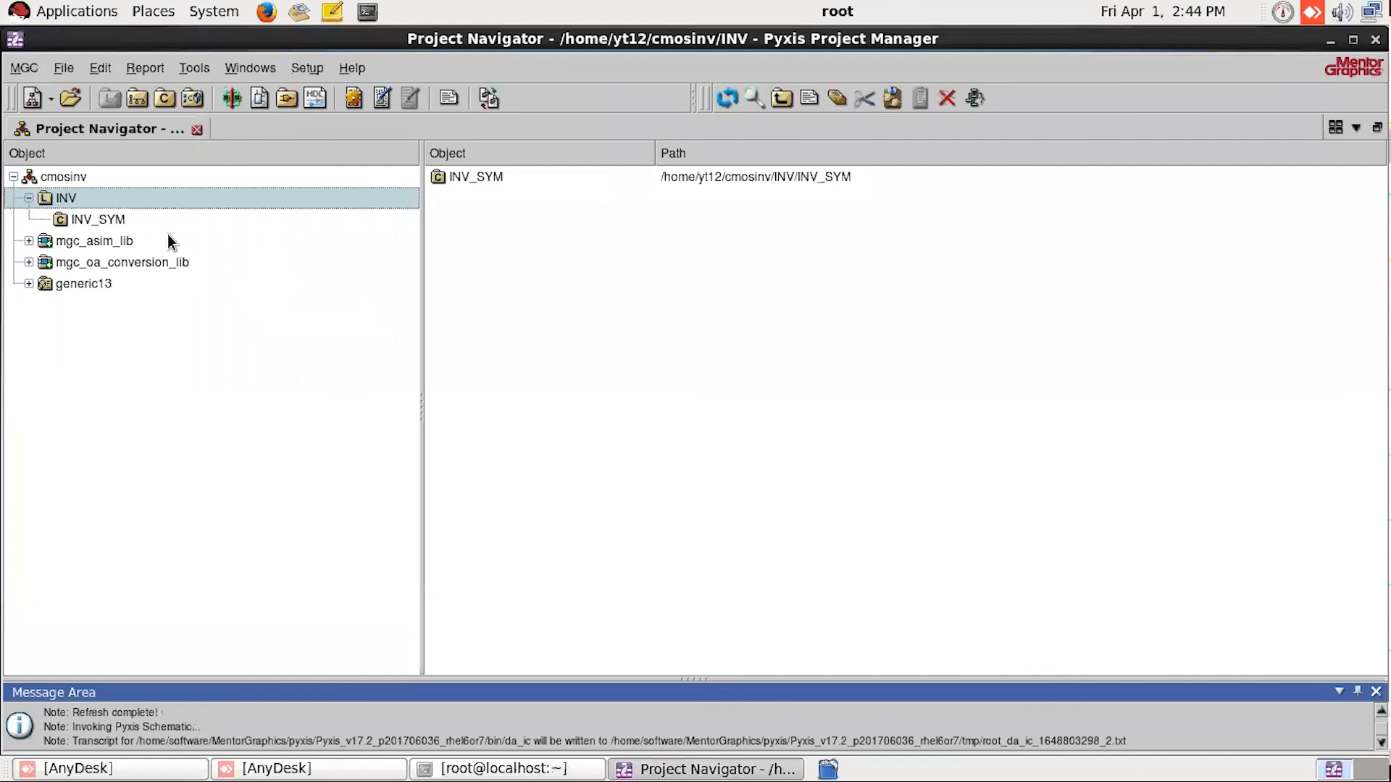
click(73, 183)
click(70, 197)
double_click(473, 180)
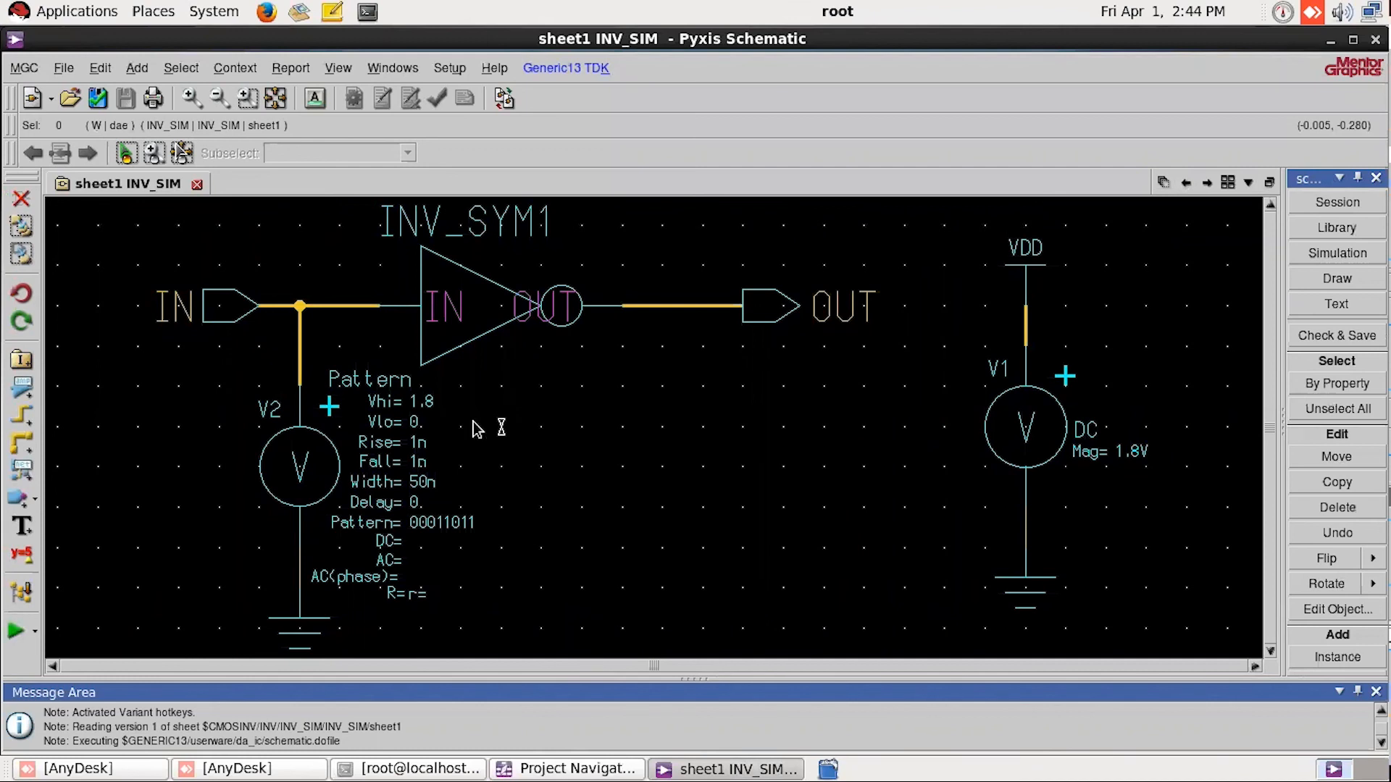
click(721, 404)
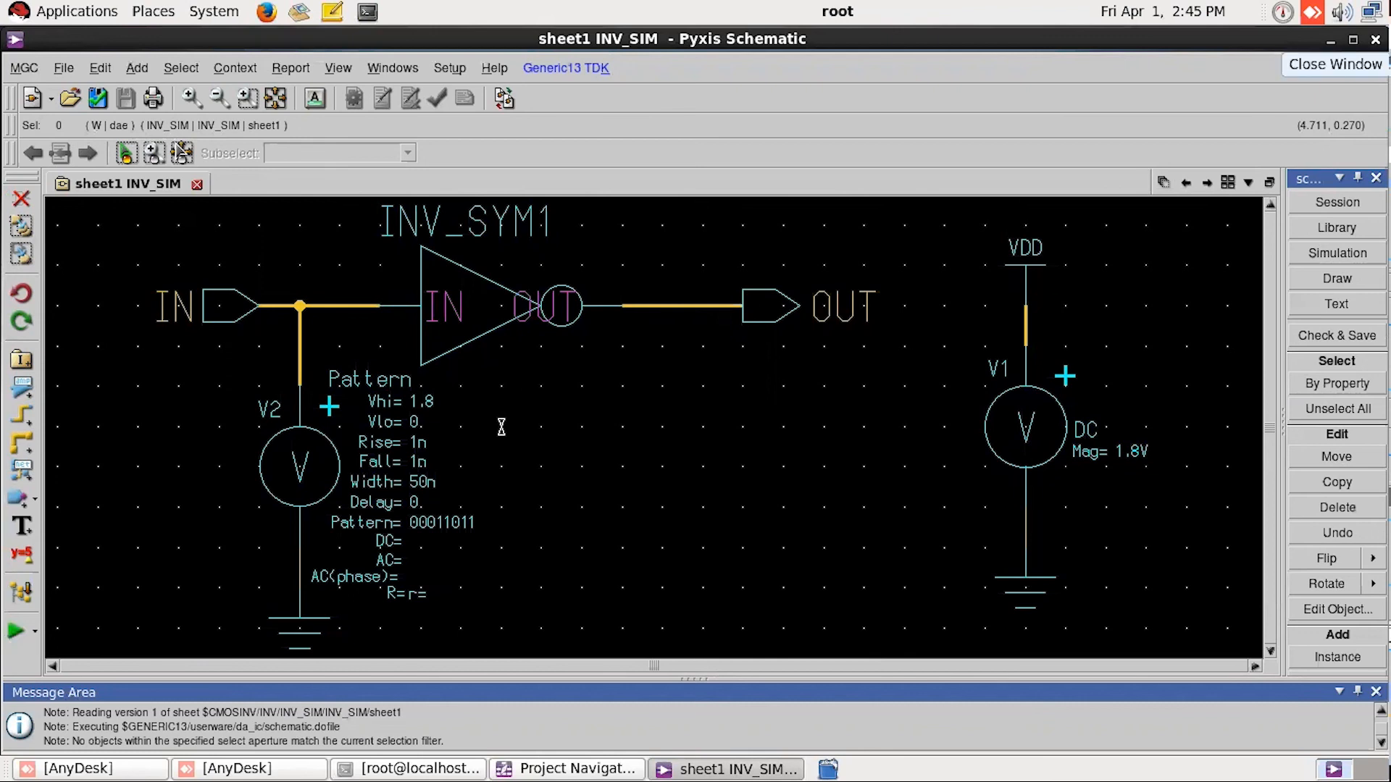
mouse_move(732, 29)
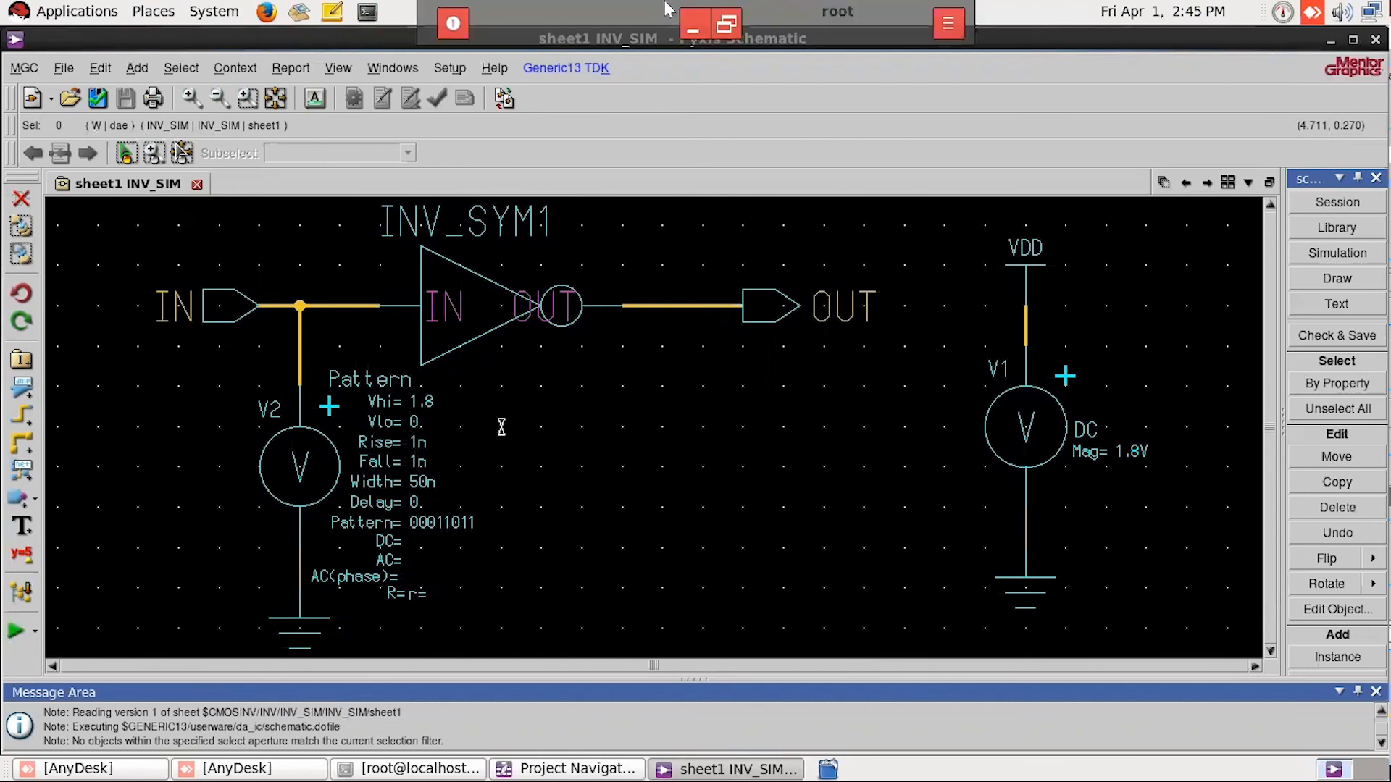